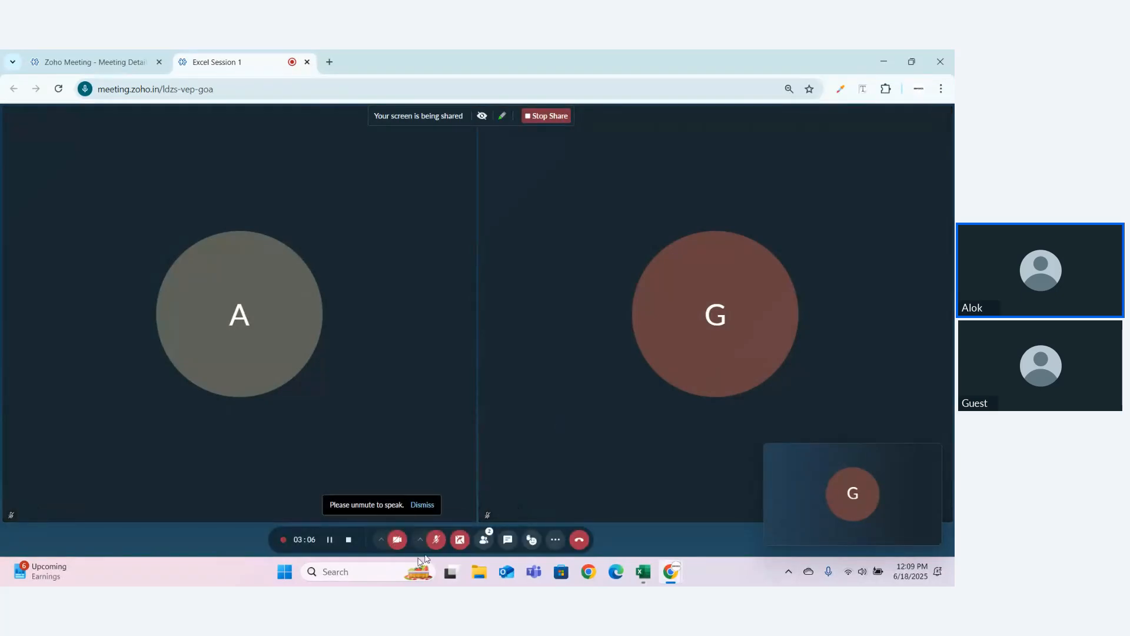
- Unmute the microphone in the running meeting
{"action": "left_click", "coordinate": [436, 541]}
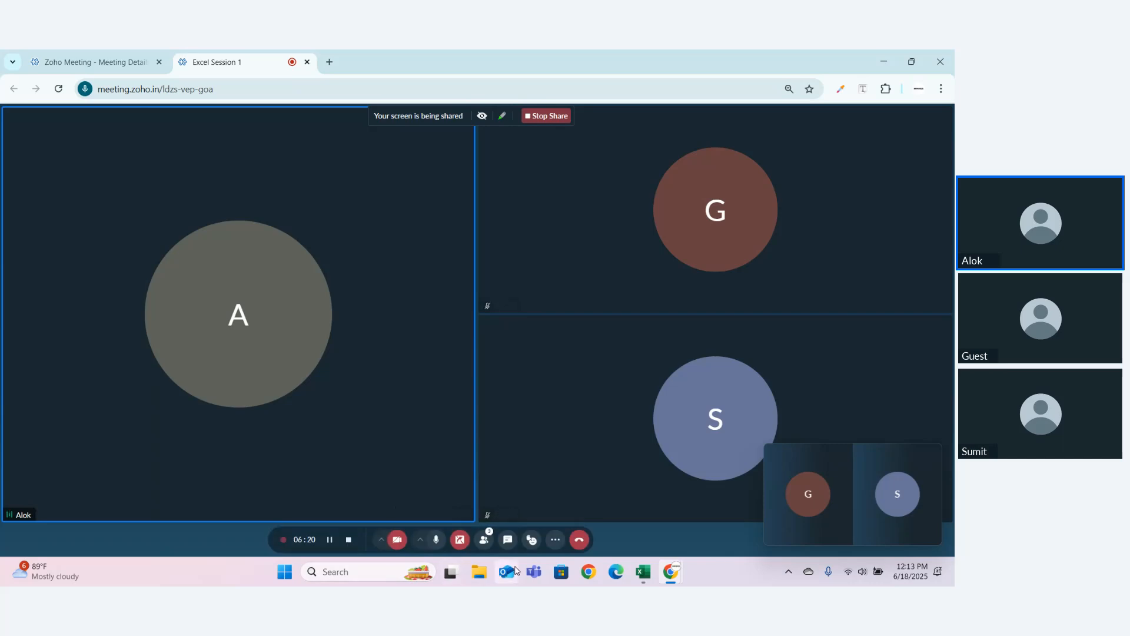
- Switch to Excel, create a blank workbook and enter the header "unit" in cell A1
{"action": "left_click", "coordinate": [640, 575]}
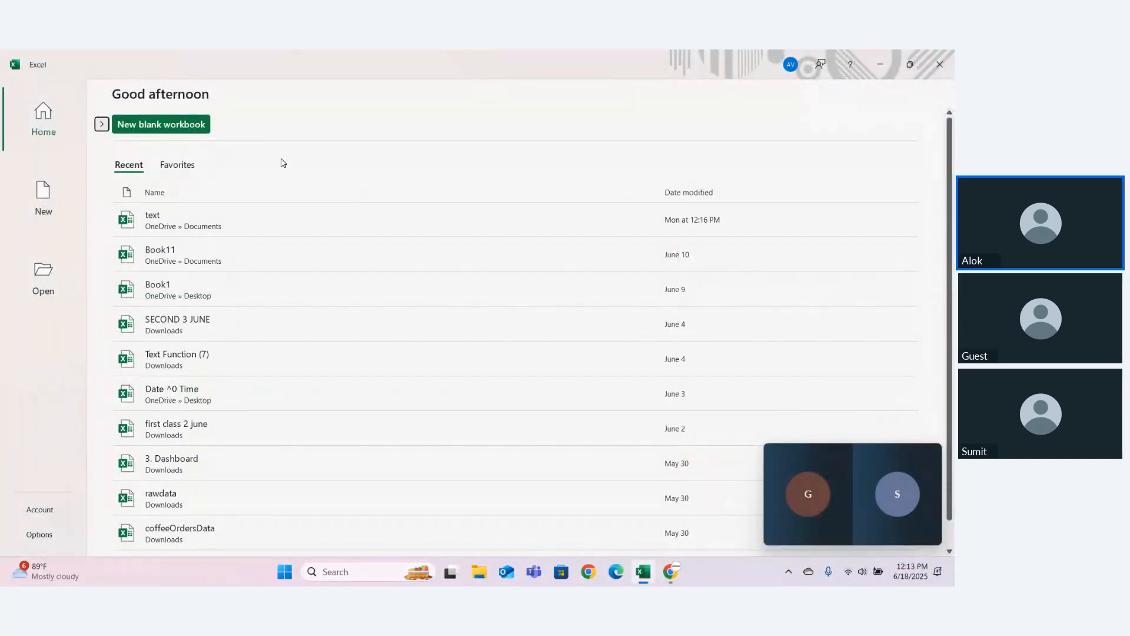
{"action": "left_click", "coordinate": [172, 129]}
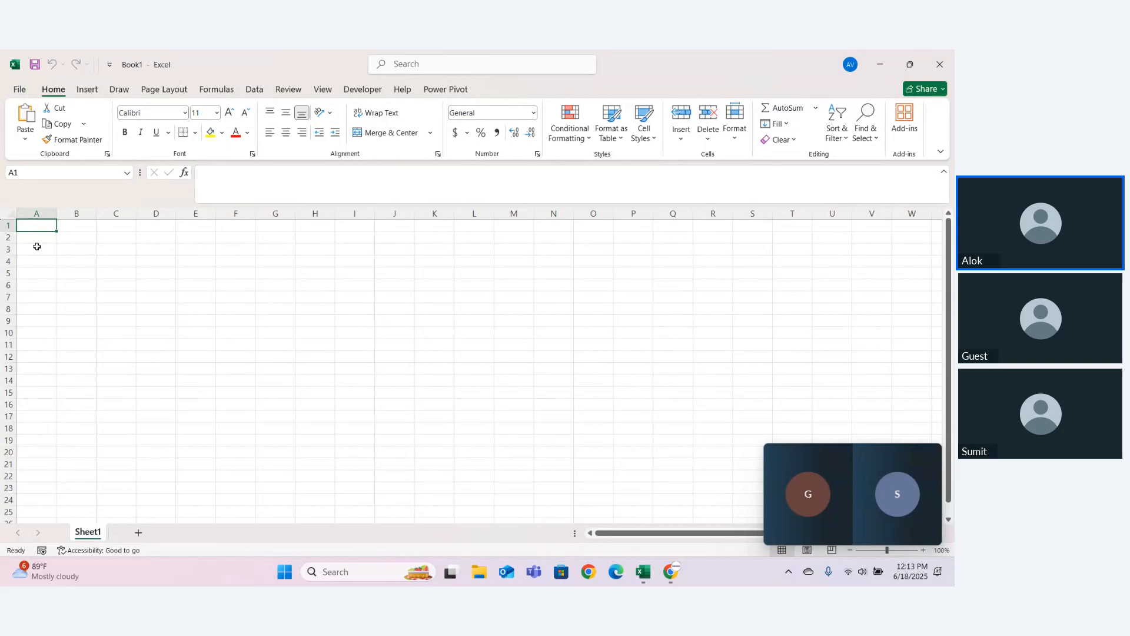
{"action": "type", "text": "unoit"}
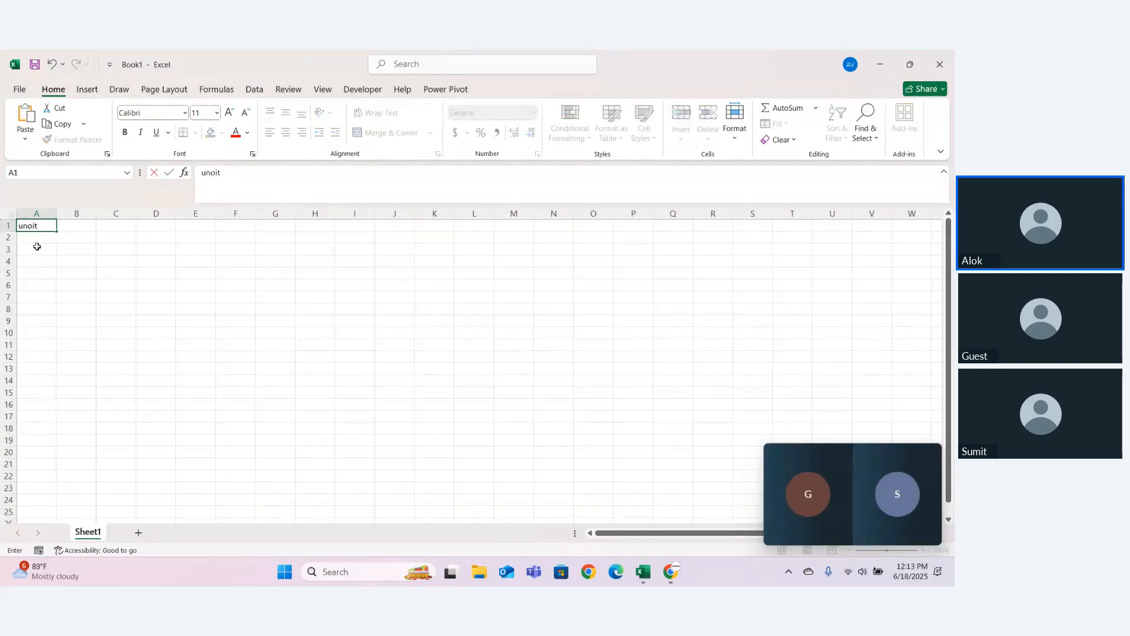
{"action": "key", "text": "BackSpace"}
{"action": "key", "text": "BackSpace"}
{"action": "type", "text": "it"}
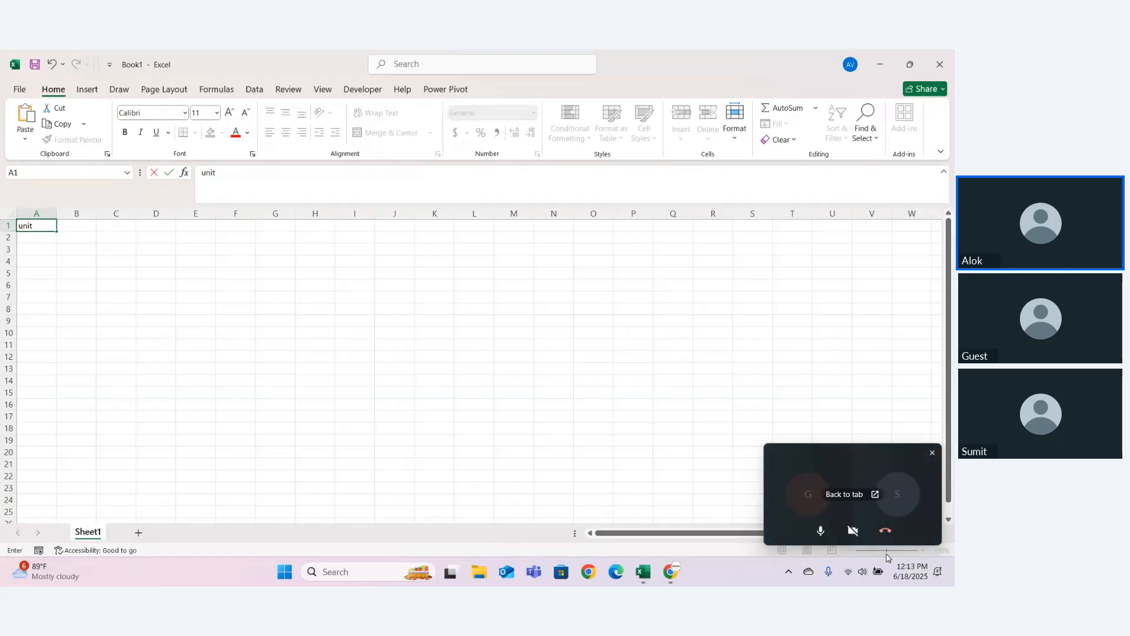
{"action": "key", "text": "Return"}
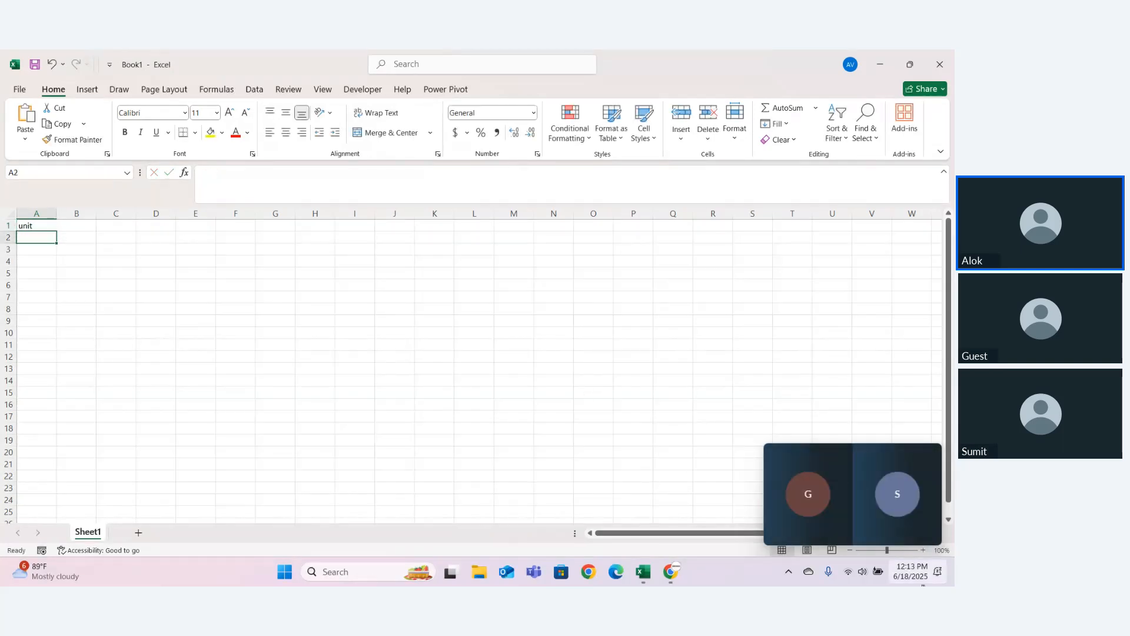
{"action": "left_click", "coordinate": [892, 550]}
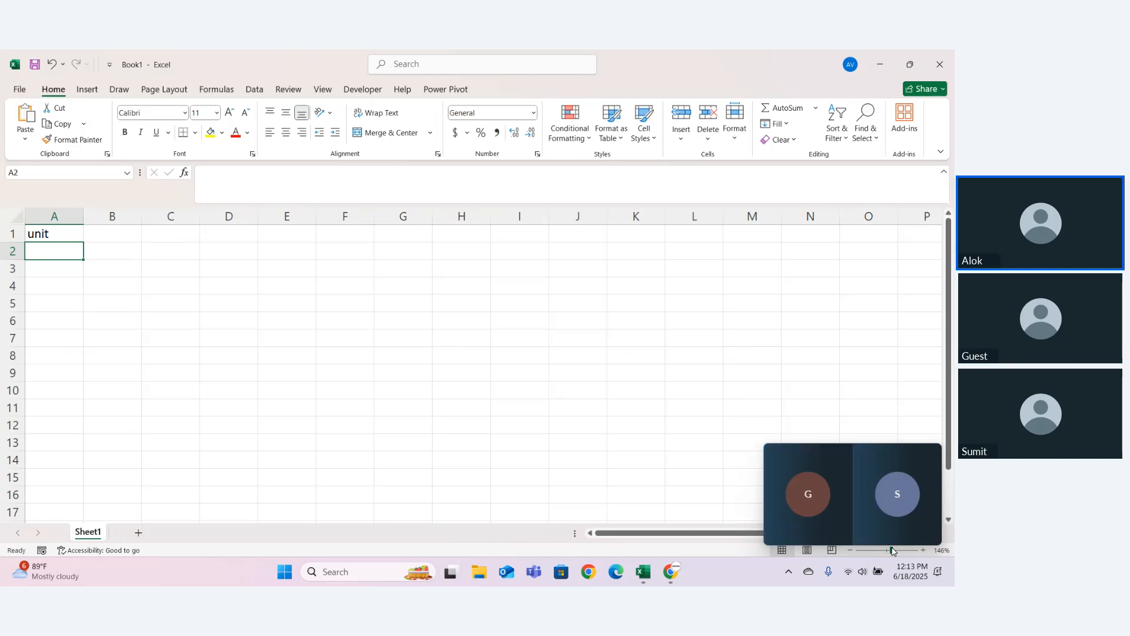
{"action": "left_click", "coordinate": [895, 550]}
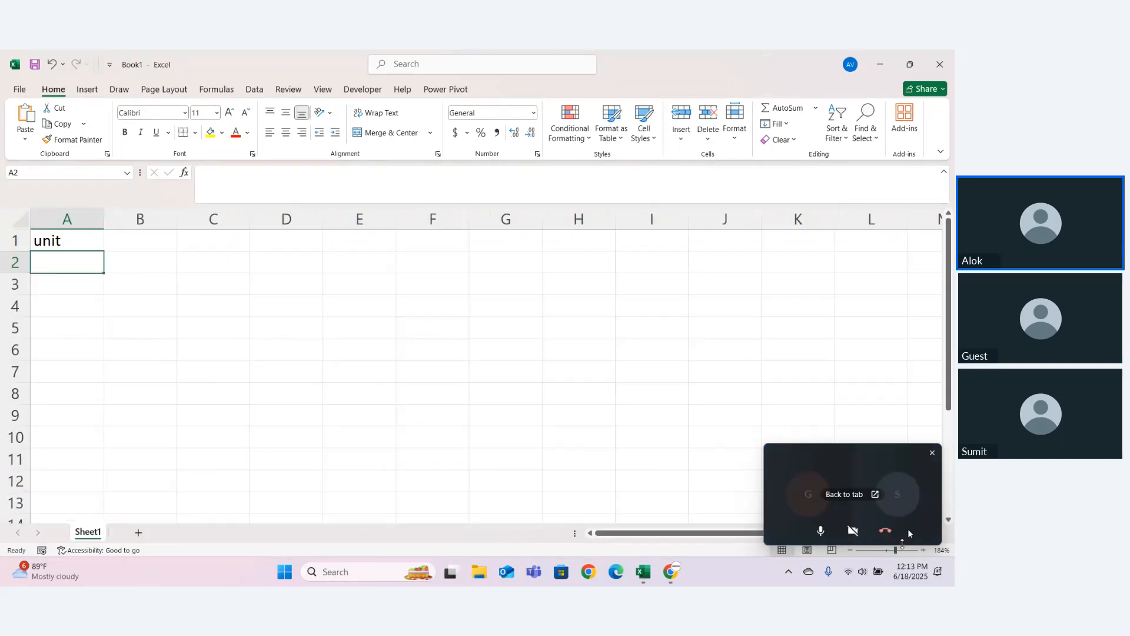
{"action": "left_click", "coordinate": [857, 492]}
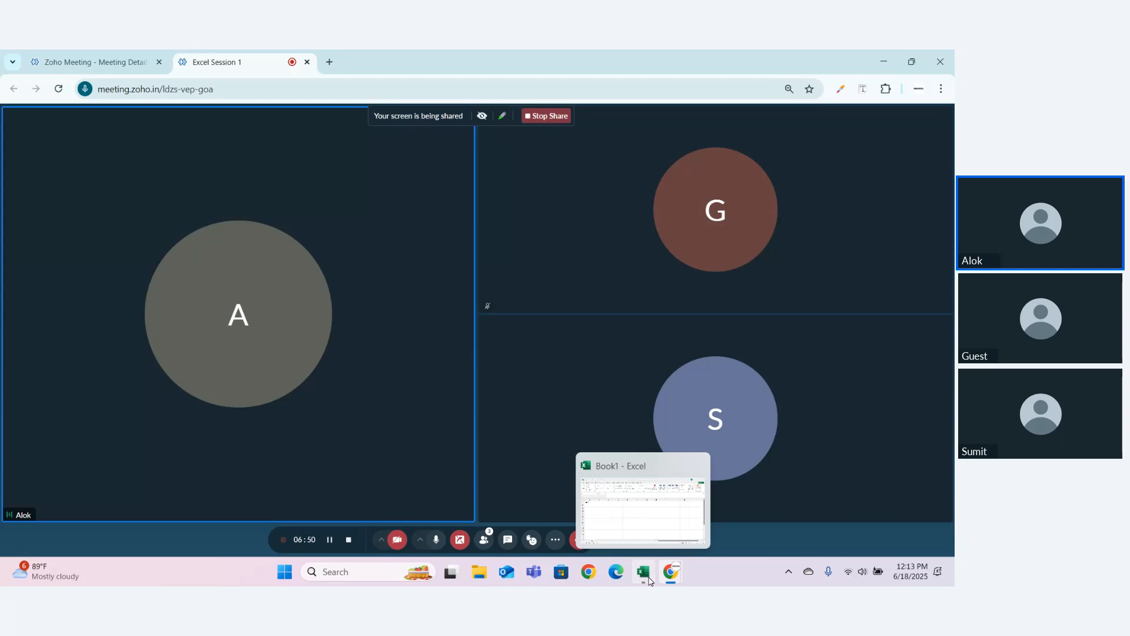
{"action": "left_click", "coordinate": [650, 581]}
- Fill the unit column in A2:A8 with the values 1, 2, 3, 4, 65, 7 and 7
{"action": "left_click", "coordinate": [122, 244]}
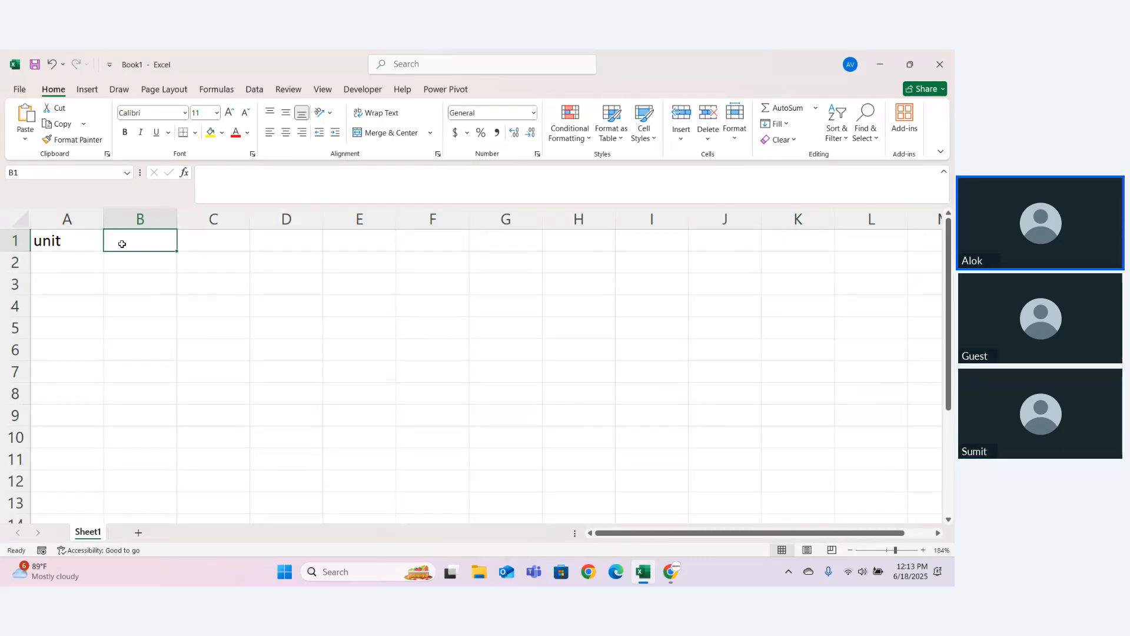
{"action": "key", "text": "Left"}
{"action": "key", "text": "Down"}
{"action": "type", "text": "1 2 3 4 65 "}
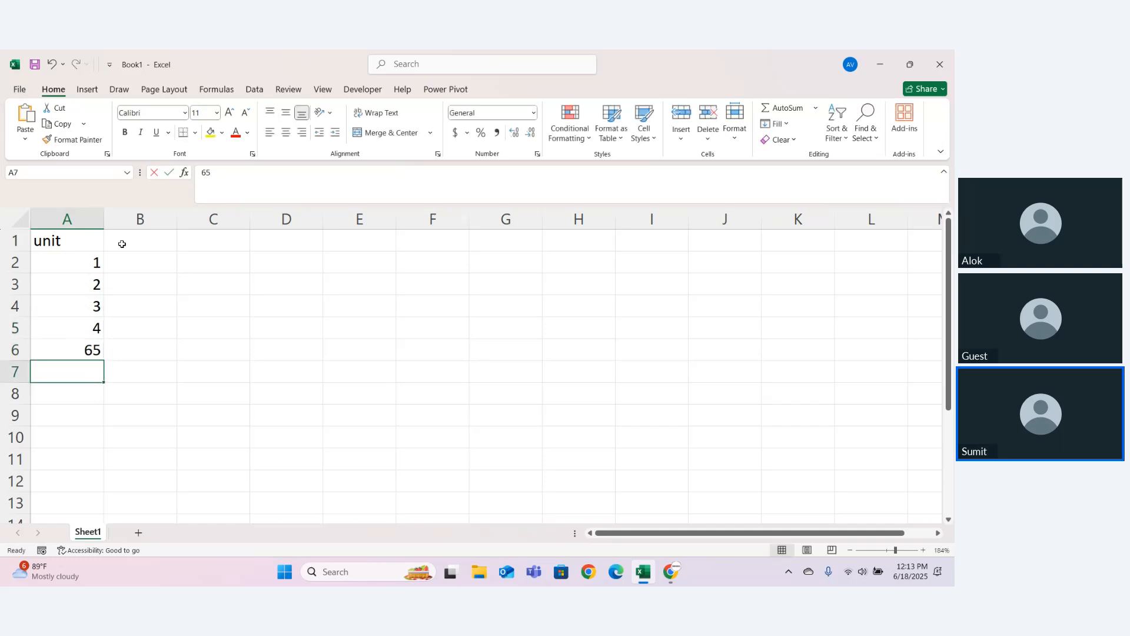
{"action": "type", "text": "7"}
{"action": "key", "text": "Return"}
{"action": "type", "text": "7"}
{"action": "key", "text": "Return"}
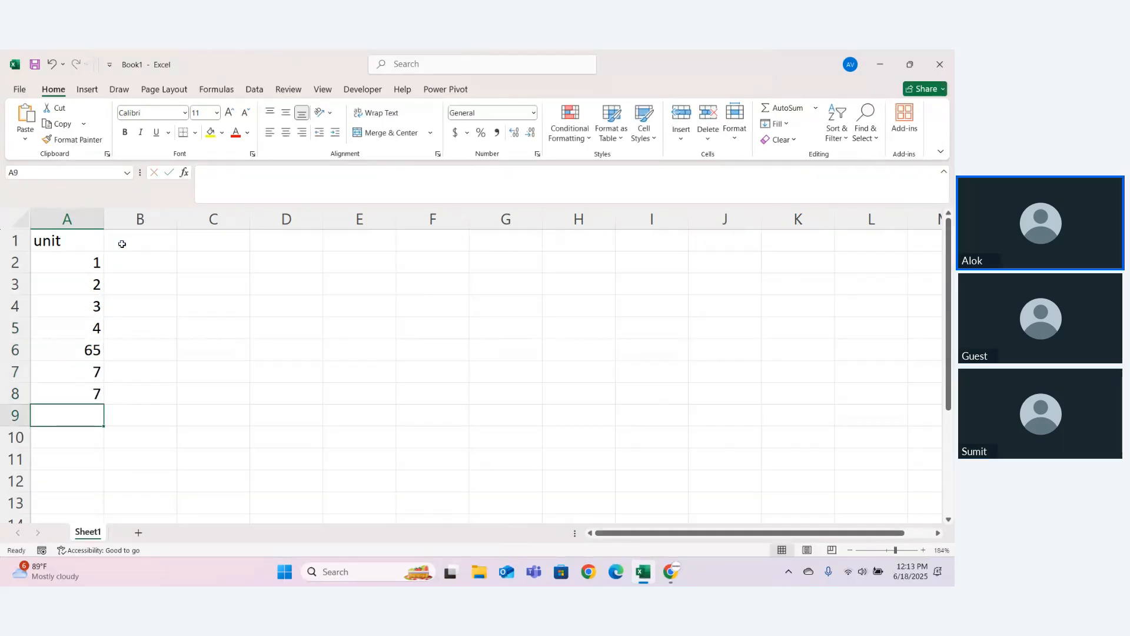
- Enter the header "price" in cell B1
{"action": "double_click", "coordinate": [122, 244]}
{"action": "type", "text": "priv"}
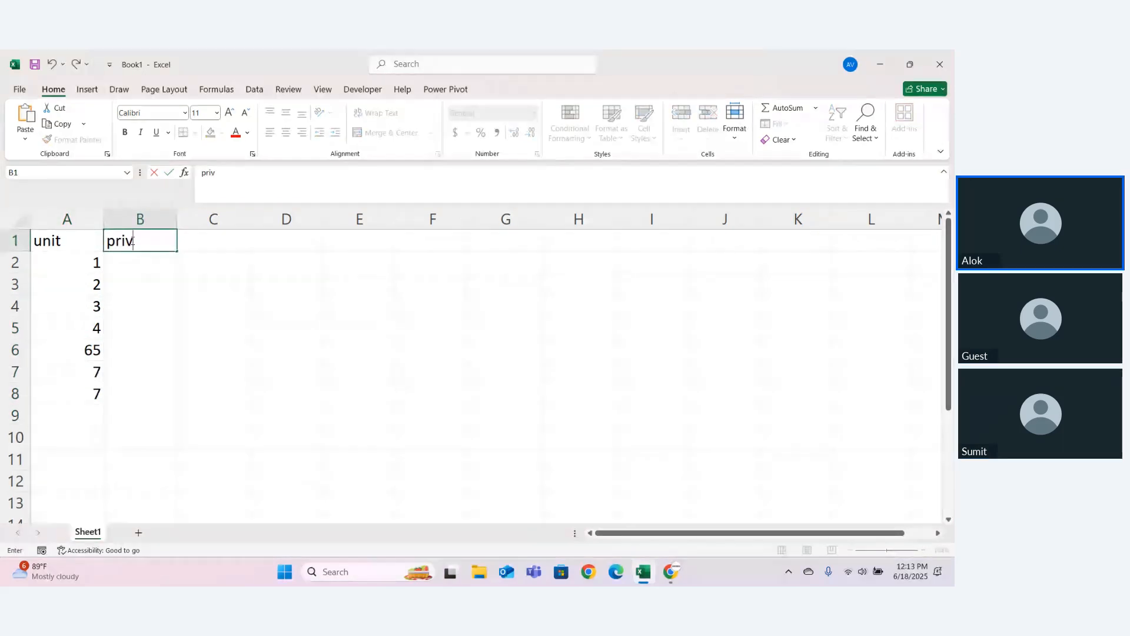
{"action": "key", "text": "BackSpace"}
{"action": "type", "text": "ce"}
{"action": "key", "text": "Return"}
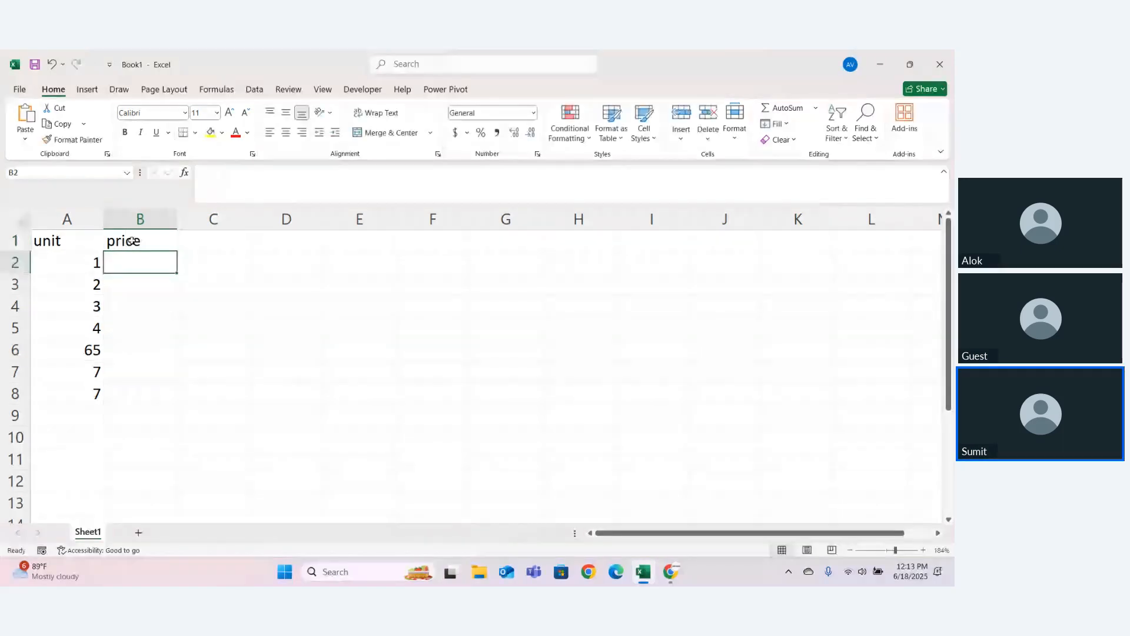
- Enter a price of 3 in cell B2 and copy it down through B8
{"action": "type", "text": "3"}
{"action": "key", "text": "Return"}
{"action": "left_click", "coordinate": [164, 256]}
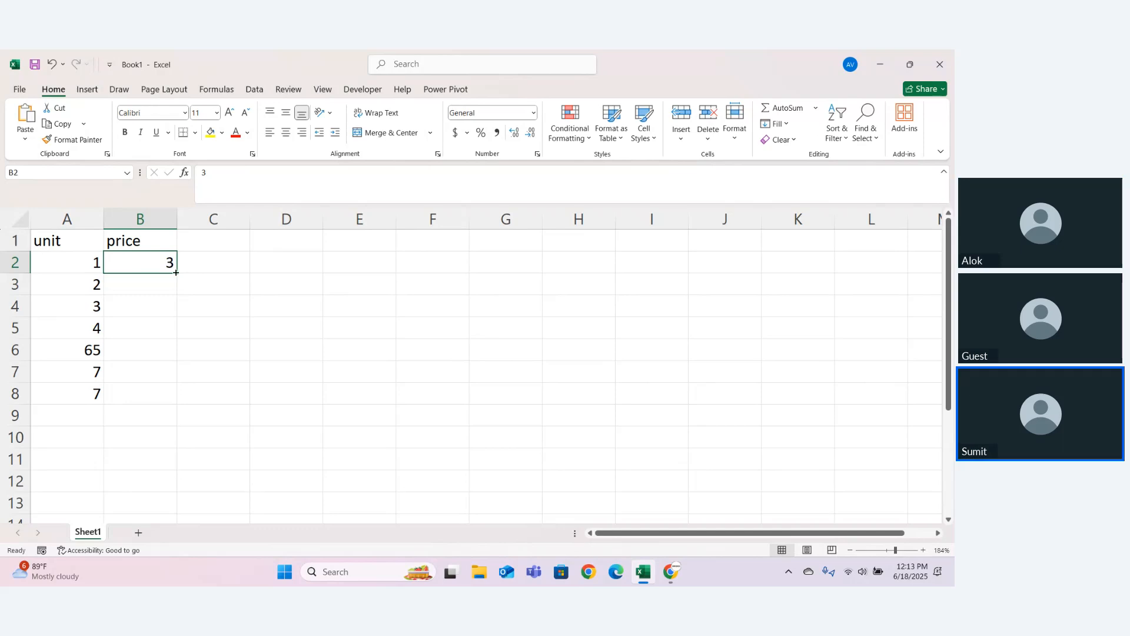
{"action": "left_click_drag", "start_coordinate": [176, 272], "coordinate": [183, 396]}
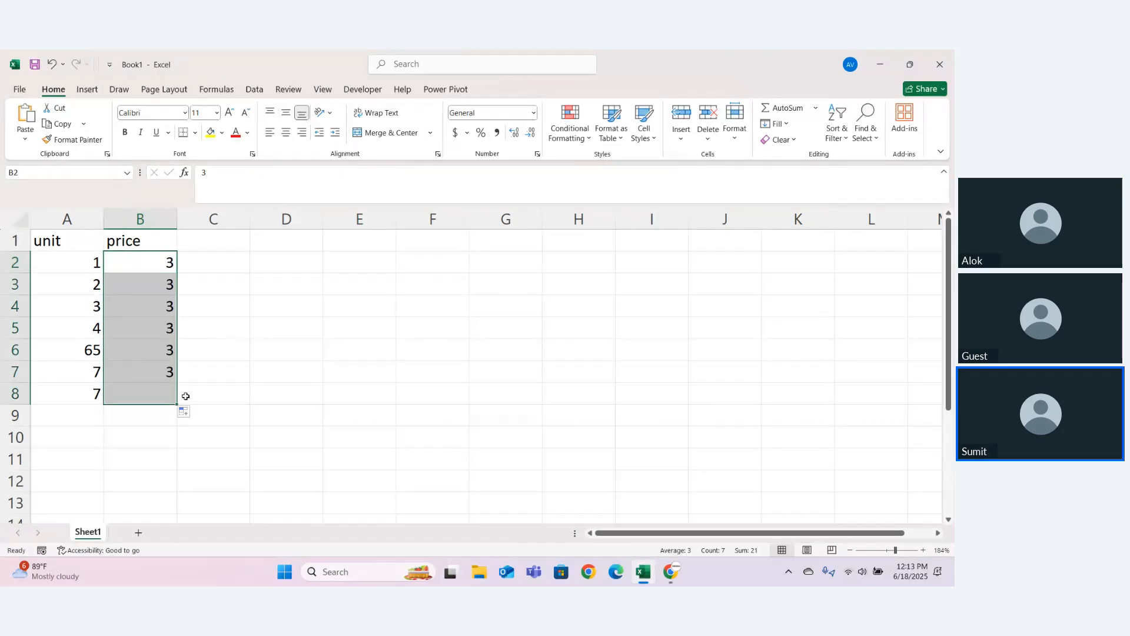
{"action": "left_click", "coordinate": [174, 460]}
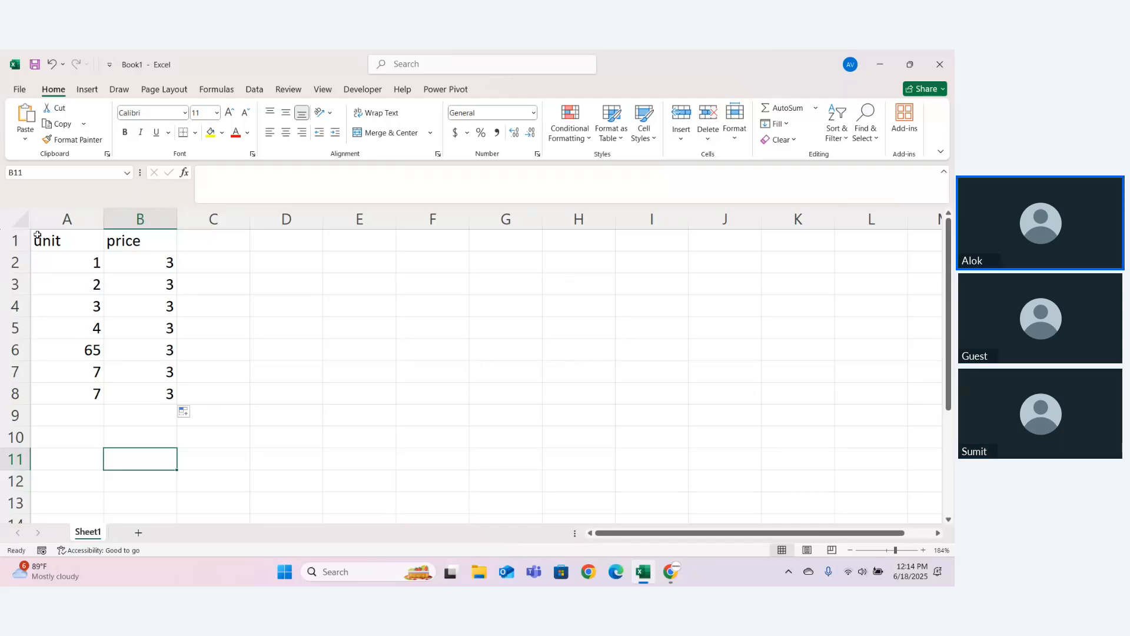
- Highlight the header cells A1:B1 with a yellow fill
{"action": "left_click_drag", "start_coordinate": [37, 236], "coordinate": [144, 241]}
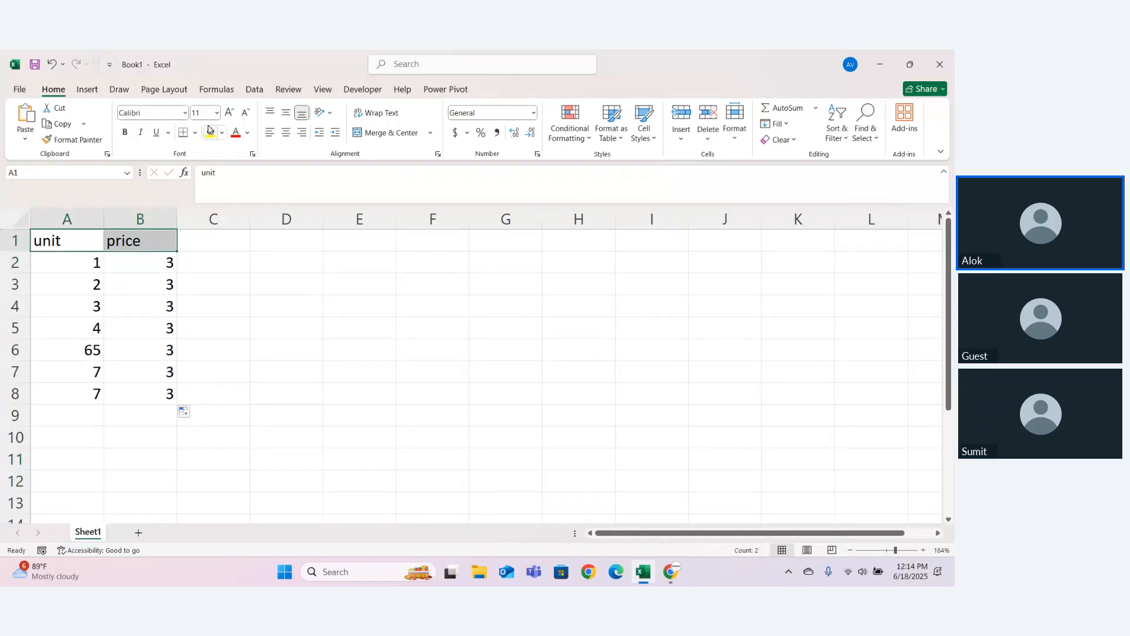
{"action": "left_click", "coordinate": [211, 132]}
{"action": "left_click", "coordinate": [209, 368]}
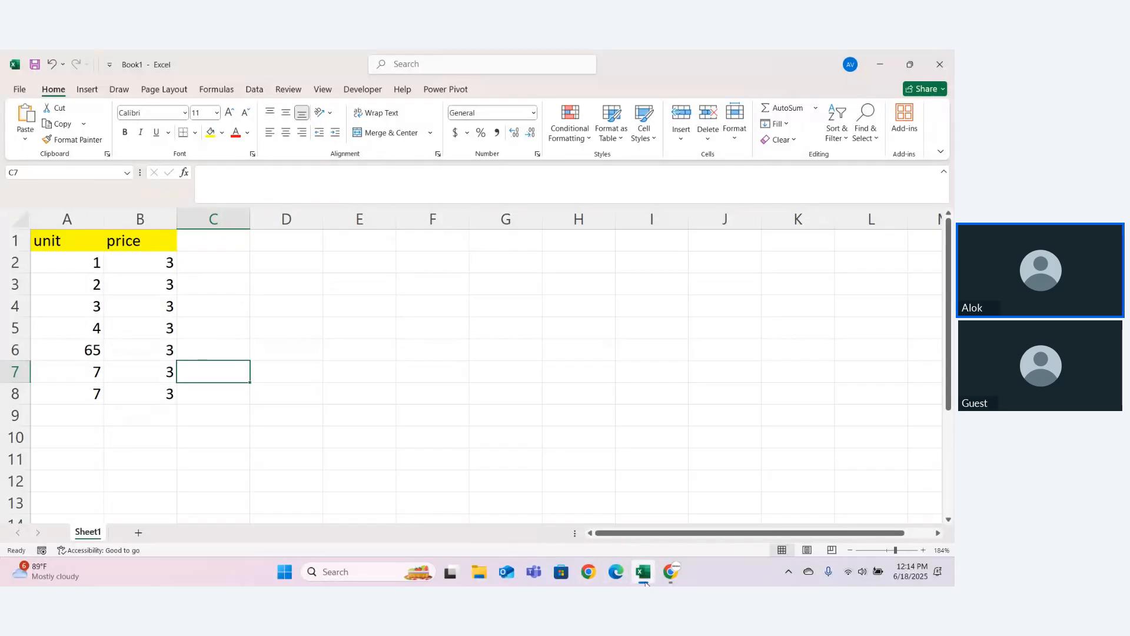
{"action": "mouse_move", "coordinate": [669, 581]}
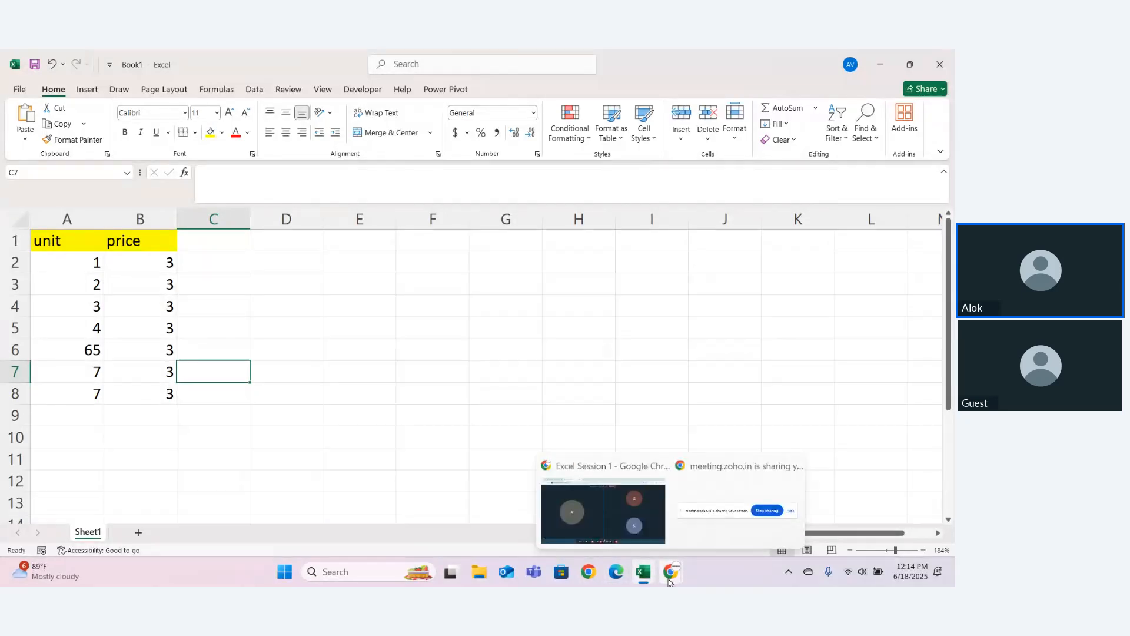
{"action": "left_click", "coordinate": [638, 520]}
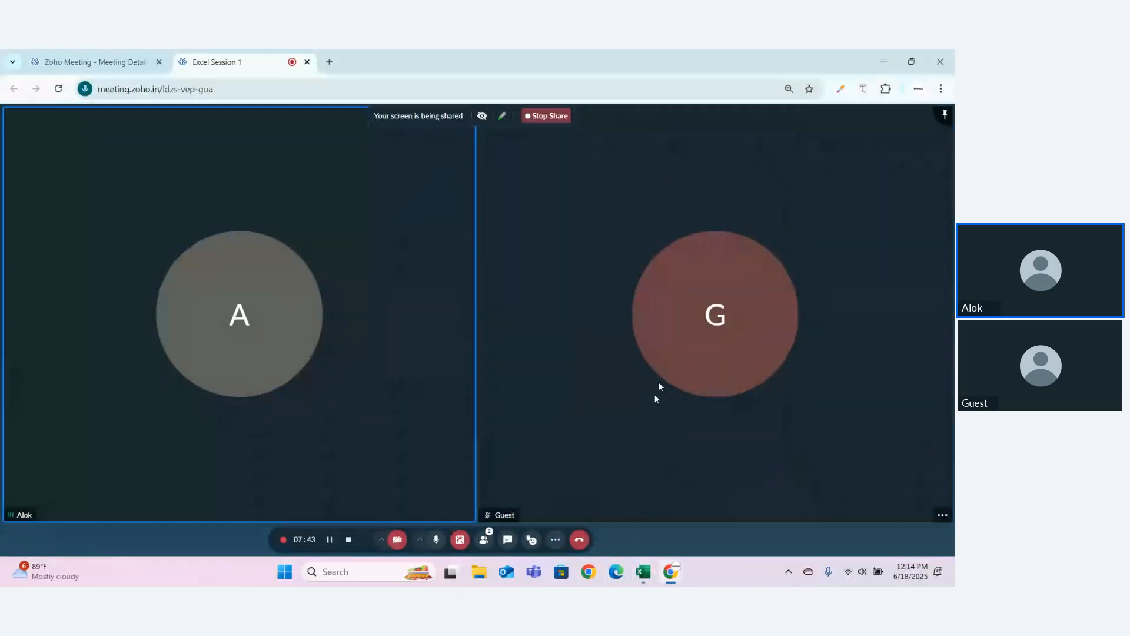
{"action": "left_click", "coordinate": [641, 573]}
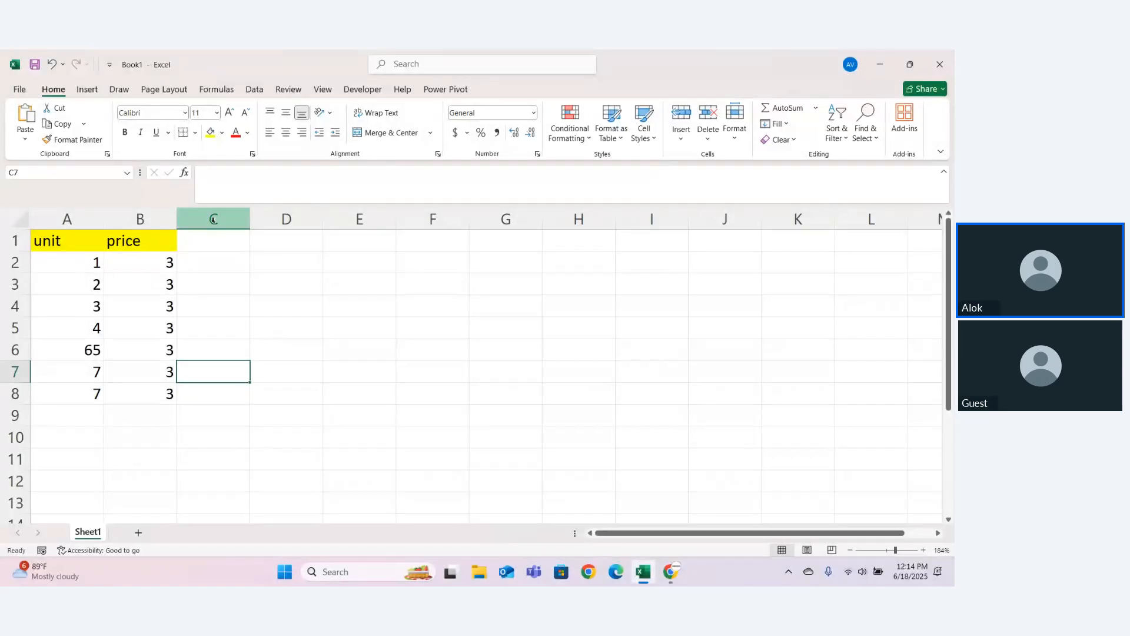
- Enter the header "total bill" in cell C1
{"action": "left_click", "coordinate": [212, 241]}
{"action": "type", "text": "total"}
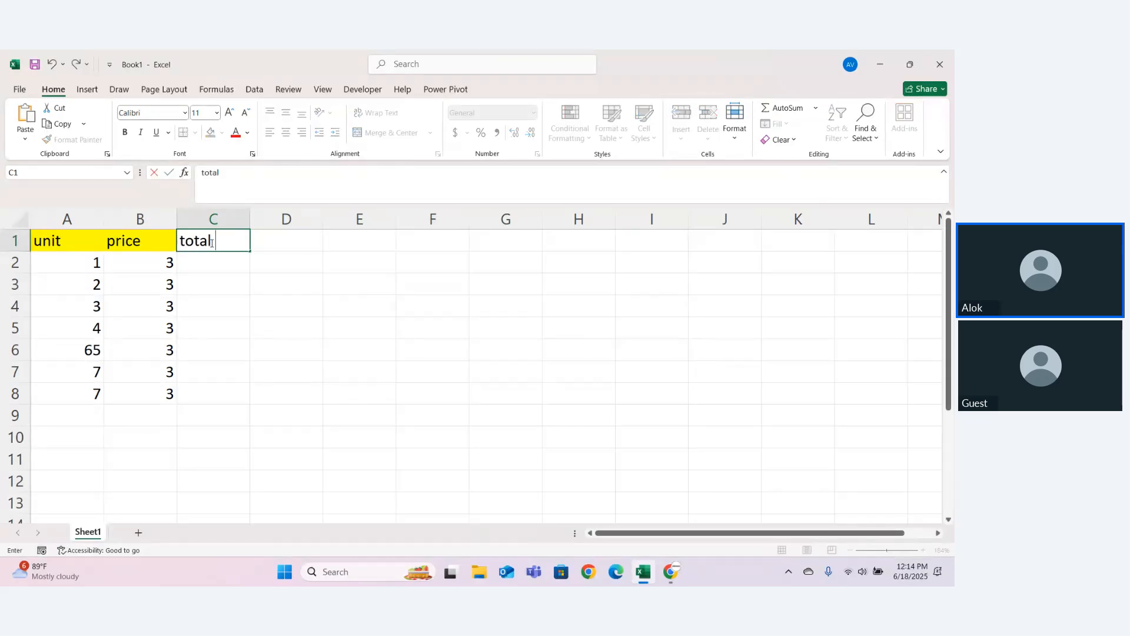
{"action": "type", "text": " bill"}
{"action": "key", "text": "Return"}
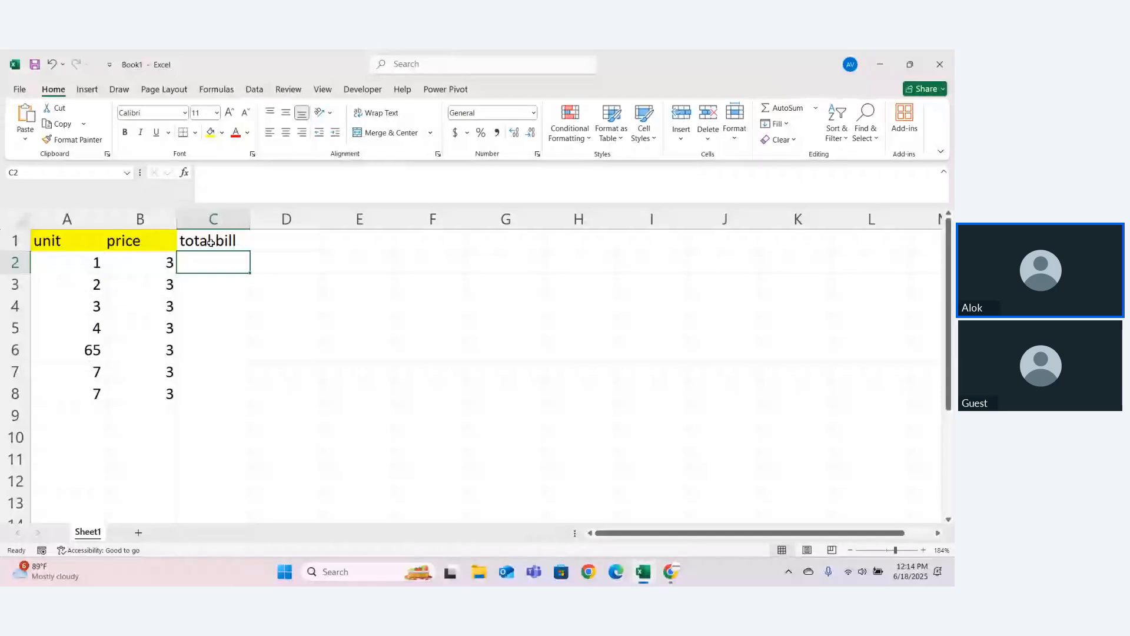
- Calculate the total bill in C2 with the formula =B2*A2 and copy it down through C8
{"action": "type", "text": "="}
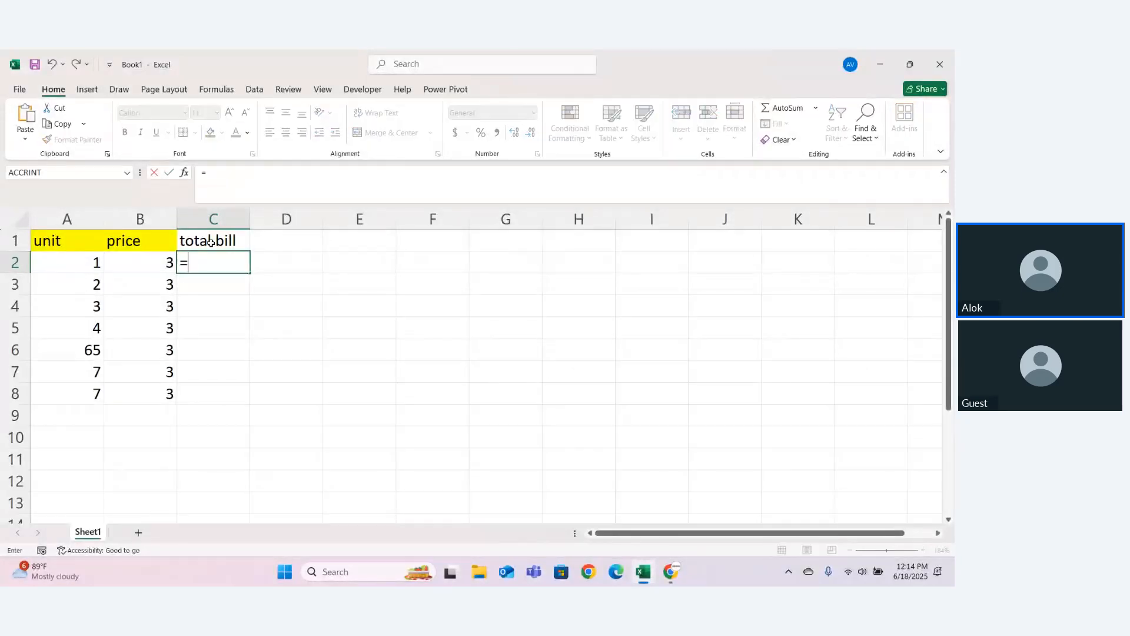
{"action": "left_click", "coordinate": [165, 270]}
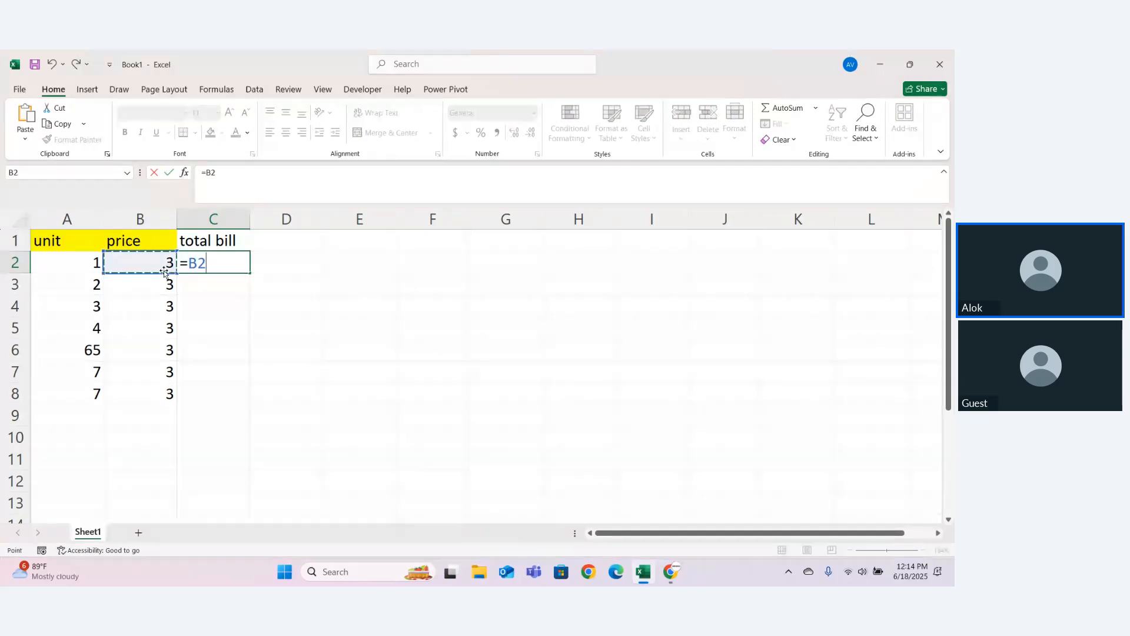
{"action": "type", "text": "*"}
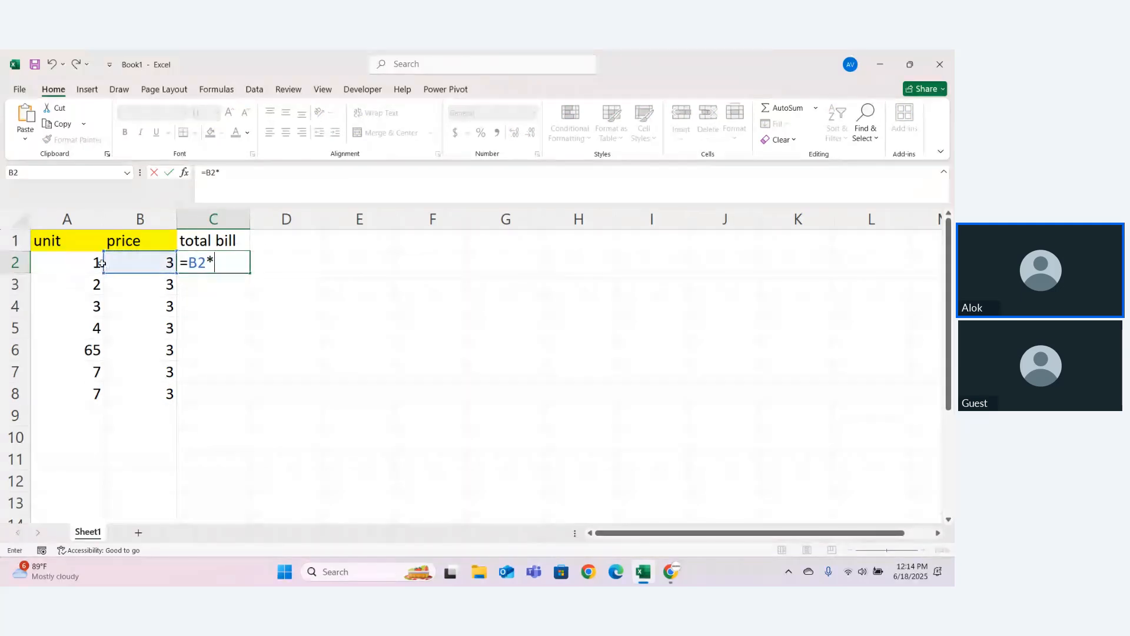
{"action": "left_click", "coordinate": [102, 266]}
{"action": "key", "text": "Return"}
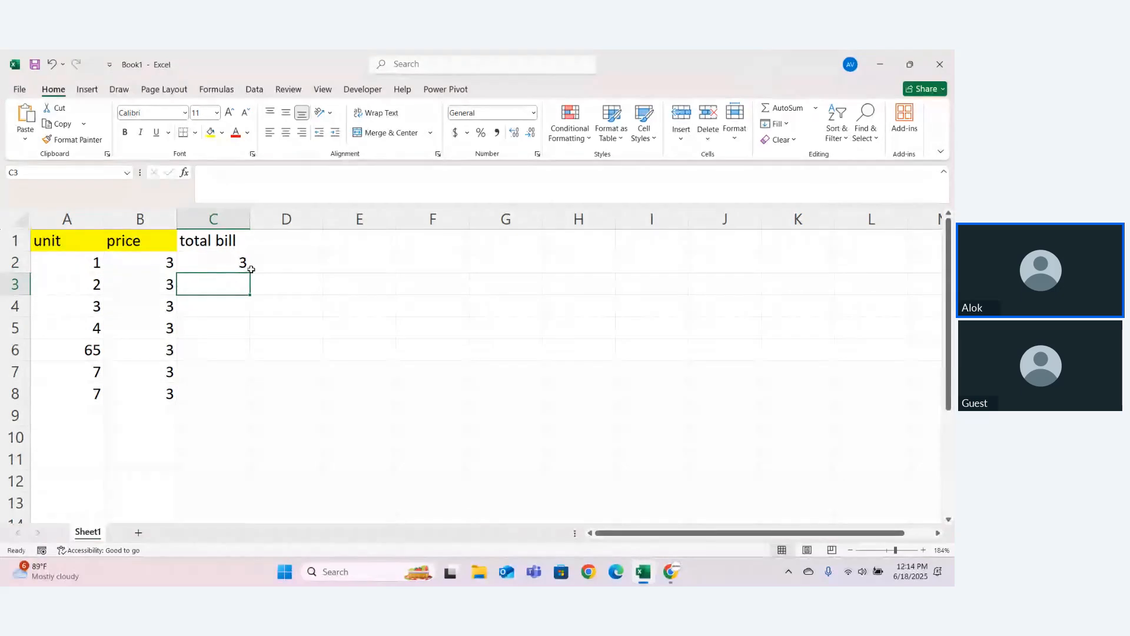
{"action": "left_click", "coordinate": [254, 263]}
{"action": "left_click", "coordinate": [236, 259]}
{"action": "left_click_drag", "start_coordinate": [249, 273], "coordinate": [250, 403]}
{"action": "left_click", "coordinate": [237, 466]}
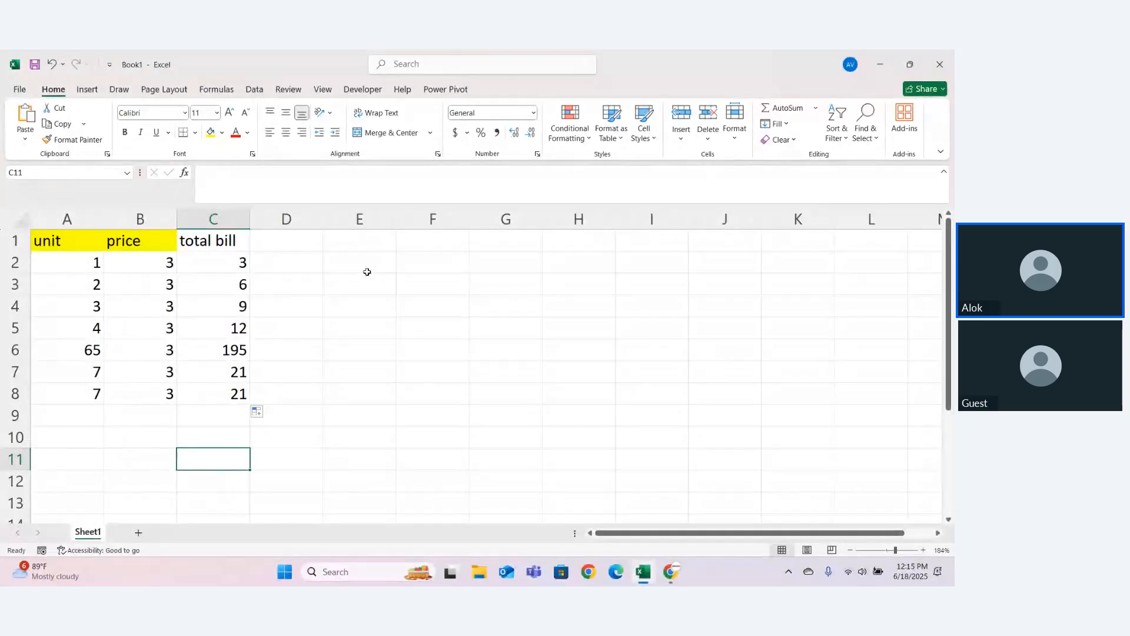
- Enter the first person's name in cell E1 and append a space and the surname abbreviation
{"action": "left_click", "coordinate": [357, 247]}
{"action": "type", "text": "Ak"}
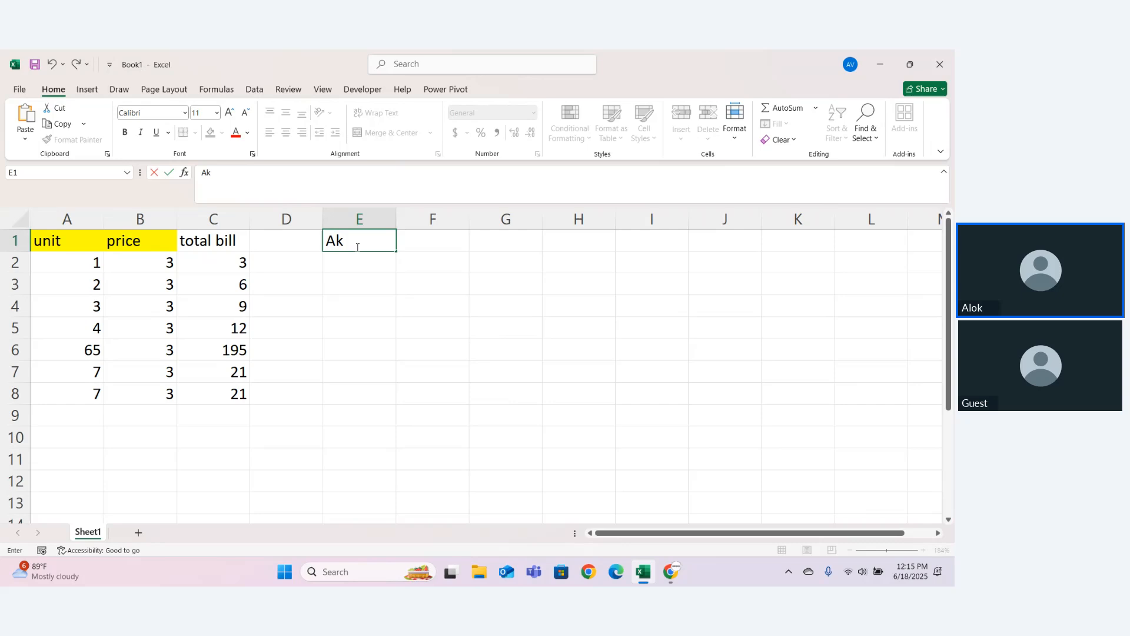
{"action": "key", "text": "BackSpace"}
{"action": "type", "text": "nkyt"}
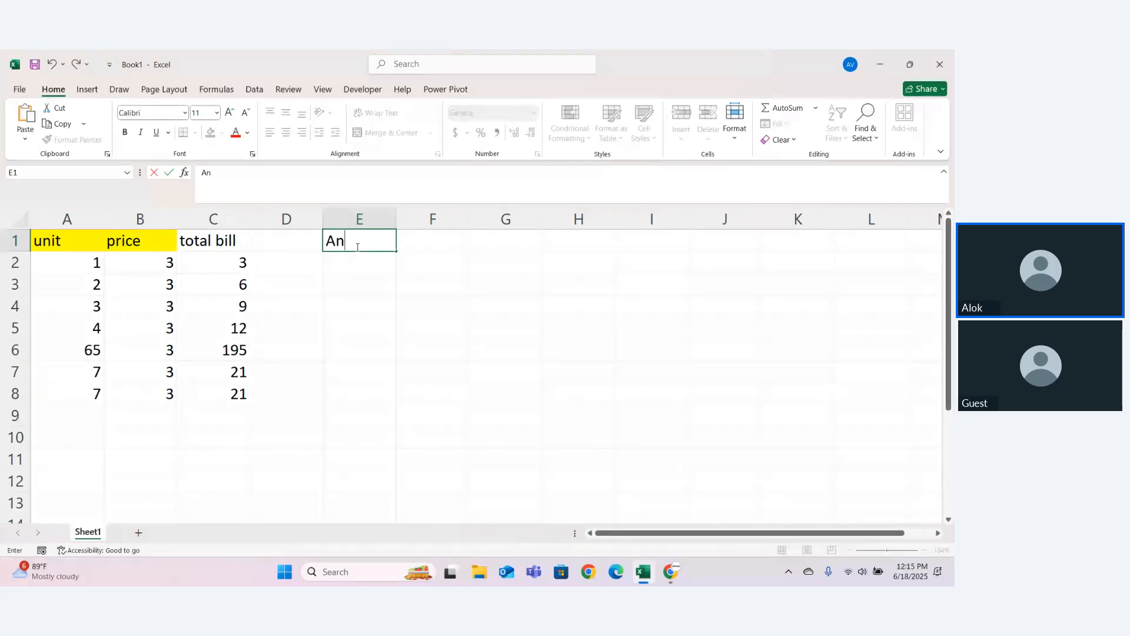
{"action": "key", "text": "BackSpace"}
{"action": "key", "text": "BackSpace"}
{"action": "type", "text": "it"}
{"action": "key", "text": "Tab"}
{"action": "left_click", "coordinate": [356, 246]}
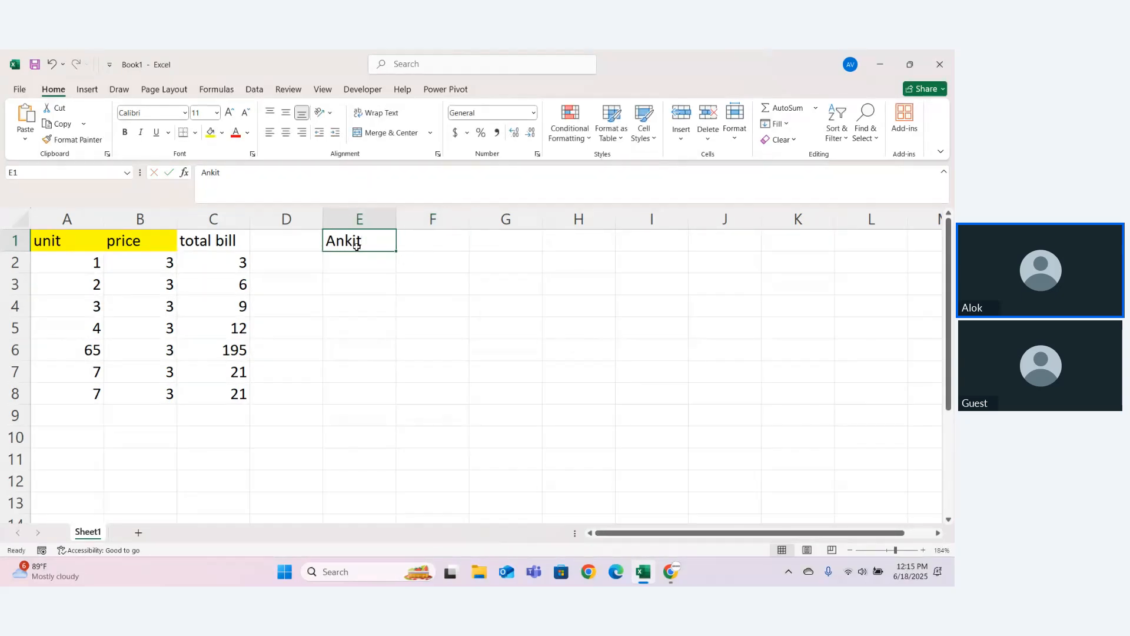
{"action": "double_click", "coordinate": [369, 241]}
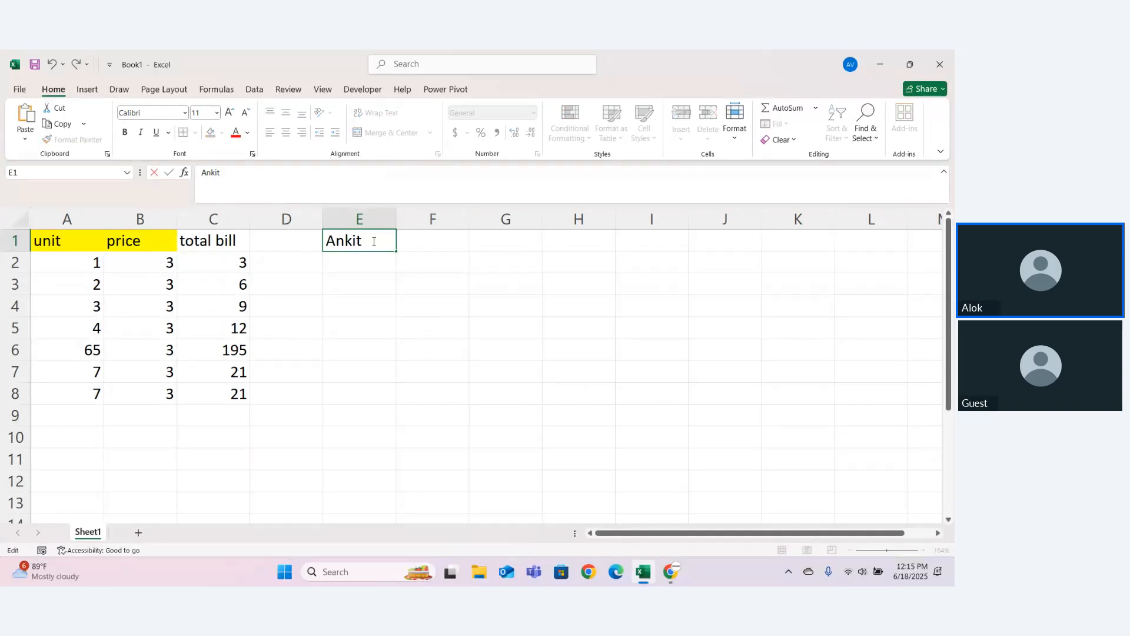
{"action": "type", "text": "Rg"}
{"action": "key", "text": "Return"}
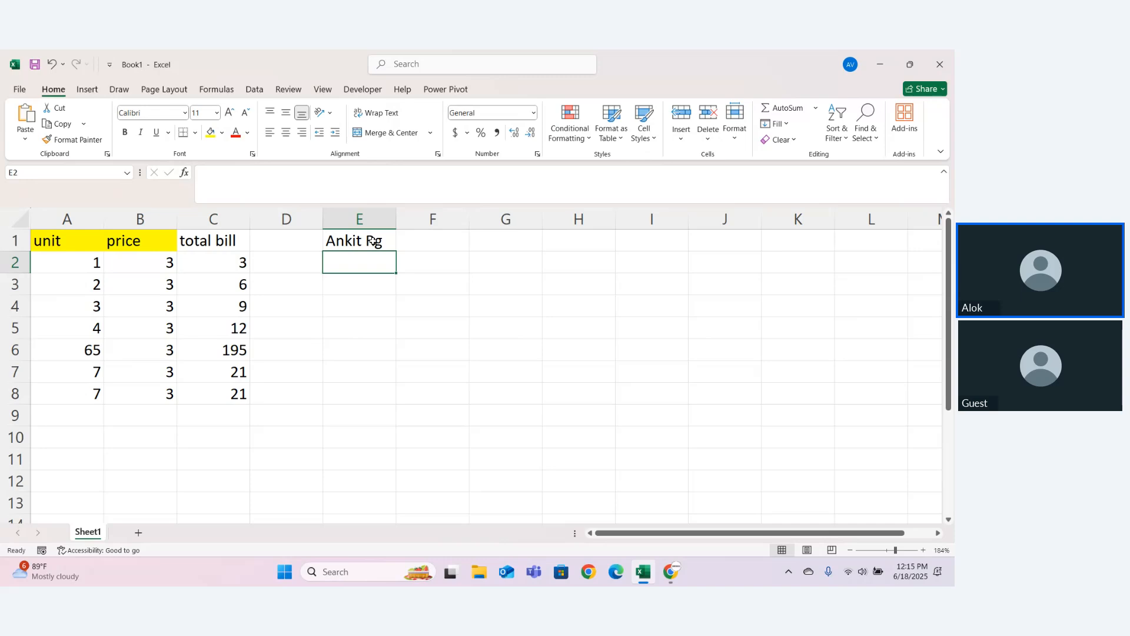
- Enter a second person's first name followed by a space and the surname abbreviation in cell E2
{"action": "type", "text": "Rahul"}
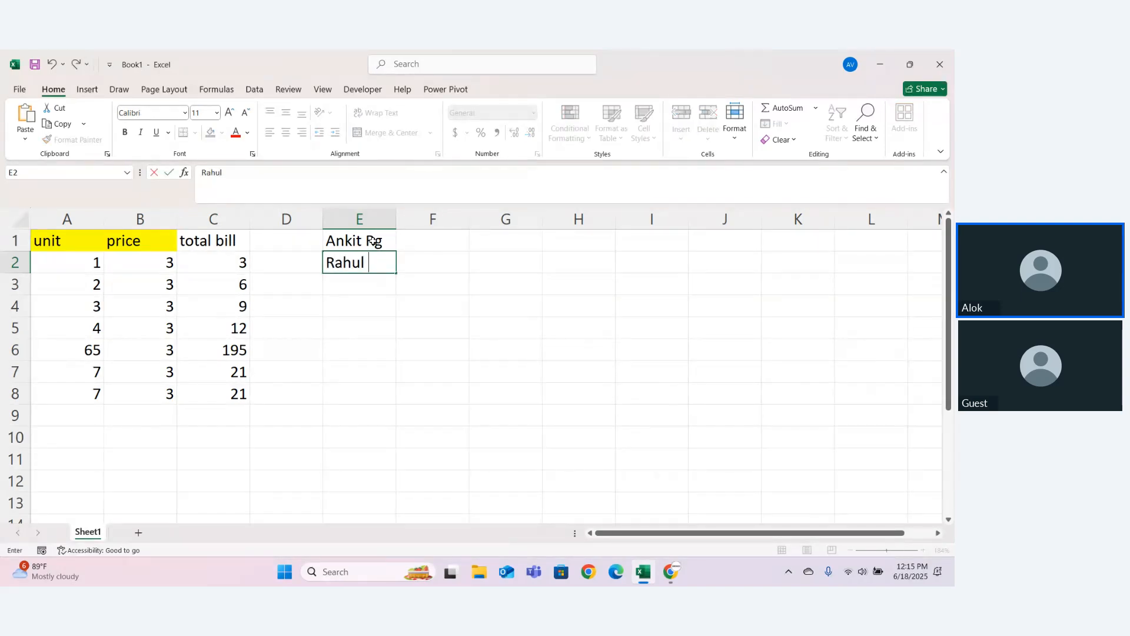
{"action": "type", "text": " Sm"}
{"action": "key", "text": "Return"}
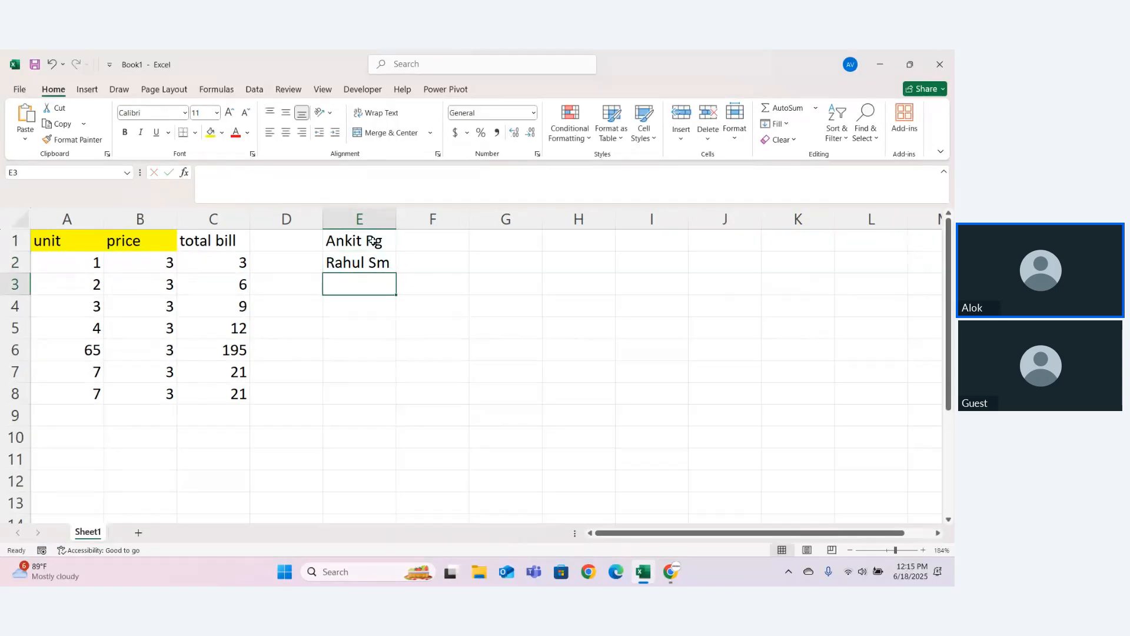
- Clear the names from cells E1:E3
{"action": "left_click", "coordinate": [345, 241]}
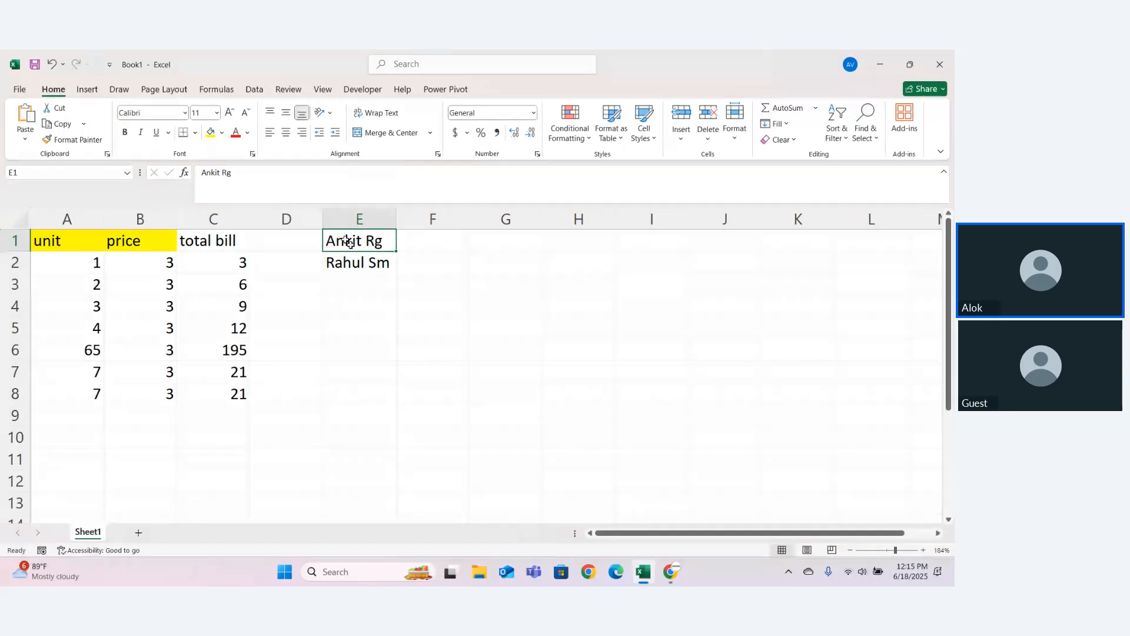
{"action": "left_click_drag", "start_coordinate": [347, 242], "coordinate": [383, 283]}
{"action": "key", "text": "Delete"}
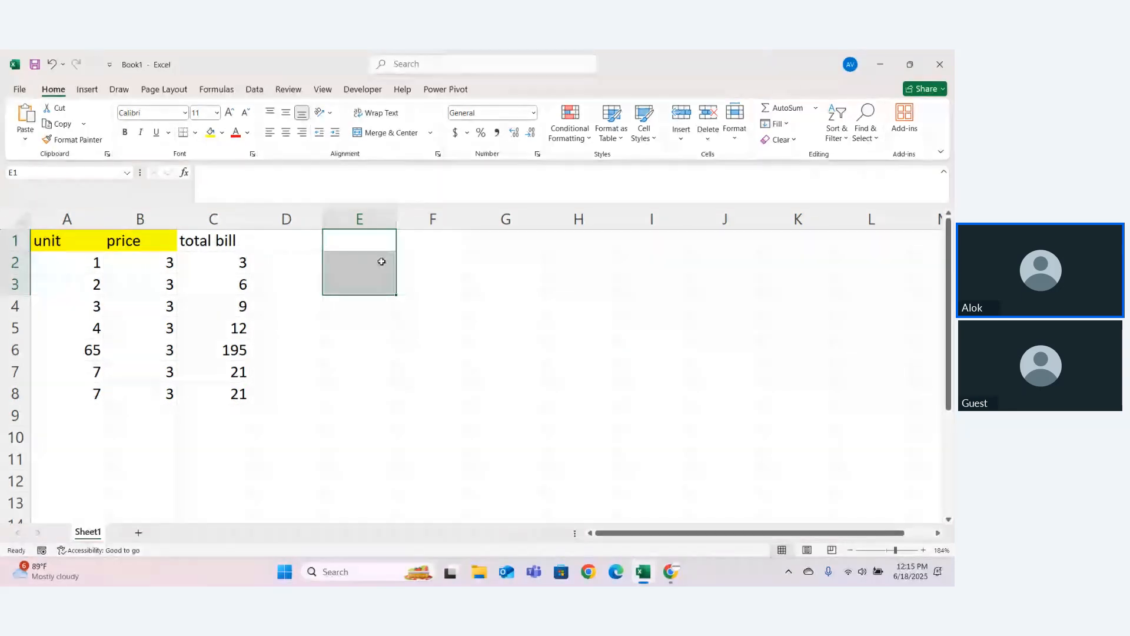
{"action": "left_click", "coordinate": [381, 260]}
{"action": "left_click", "coordinate": [365, 241]}
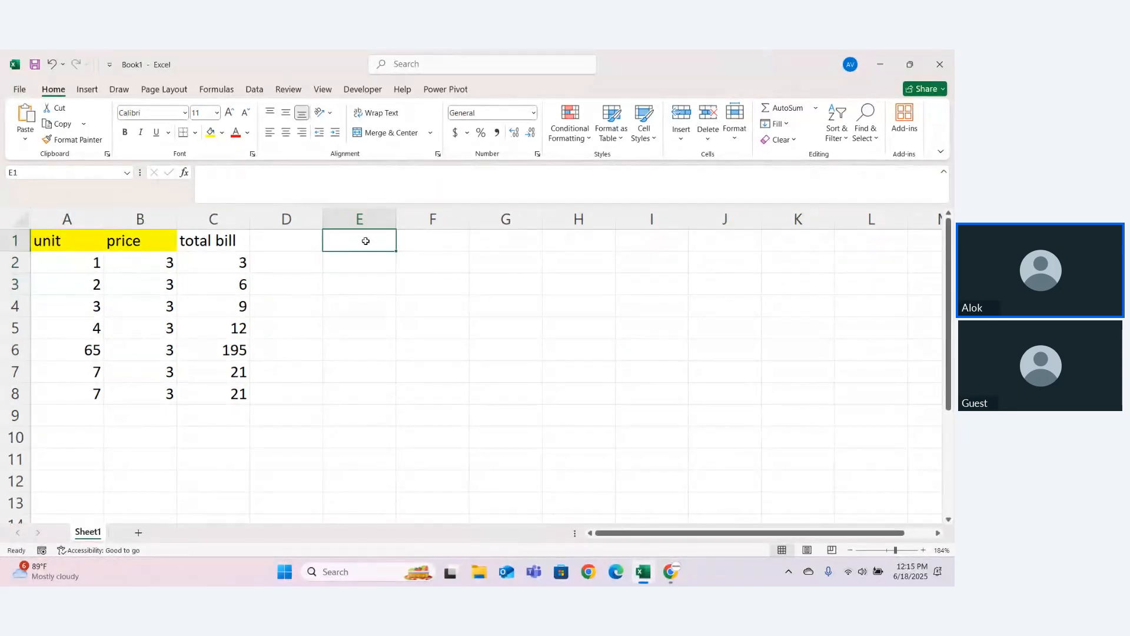
- Enter the header "product size" in cell E1 and autofit the width of column E
{"action": "type", "text": "Con"}
{"action": "key", "text": "BackSpace"}
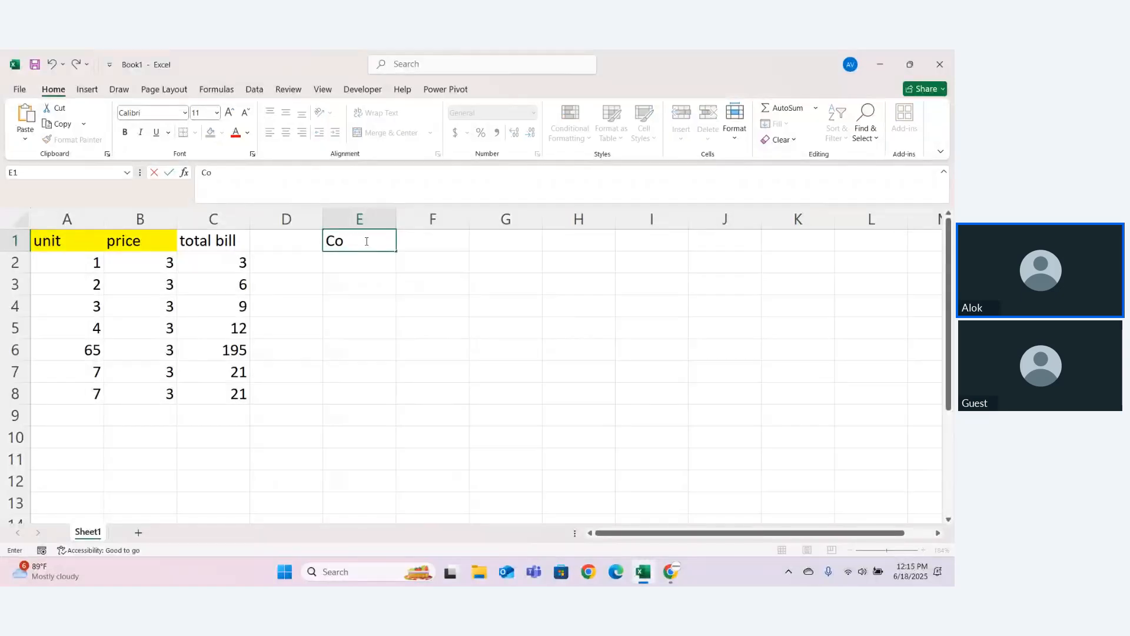
{"action": "key", "text": "BackSpace"}
{"action": "key", "text": "BackSpace"}
{"action": "type", "text": "product size"}
{"action": "key", "text": "Return"}
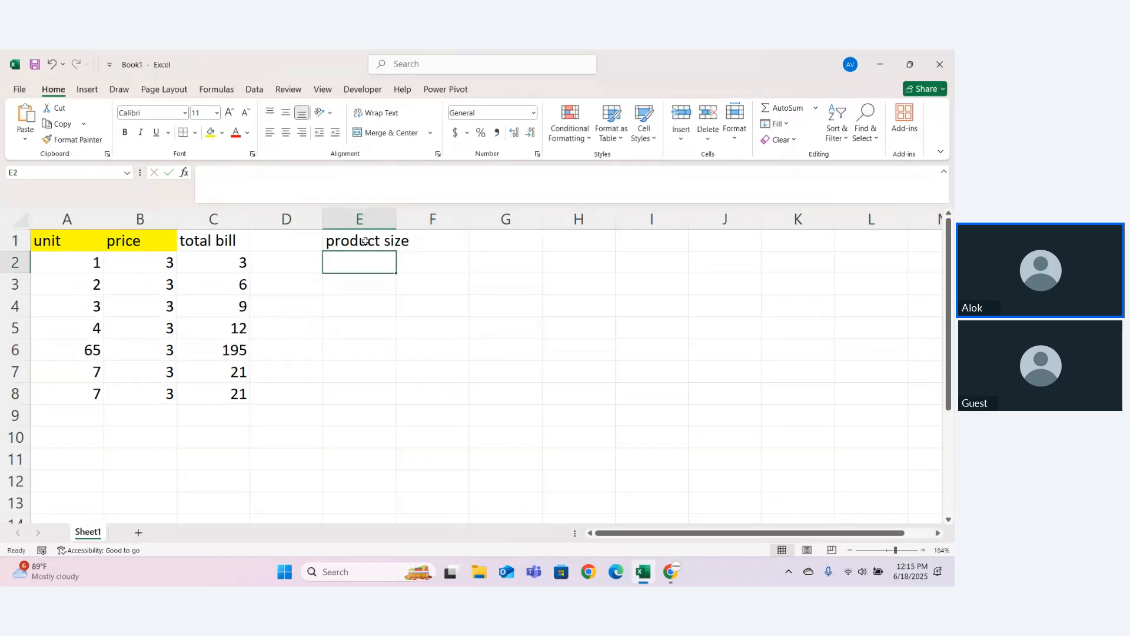
{"action": "double_click", "coordinate": [396, 219]}
{"action": "scroll", "coordinate": [398, 216], "scroll_direction": "down", "scroll_amount": 1}
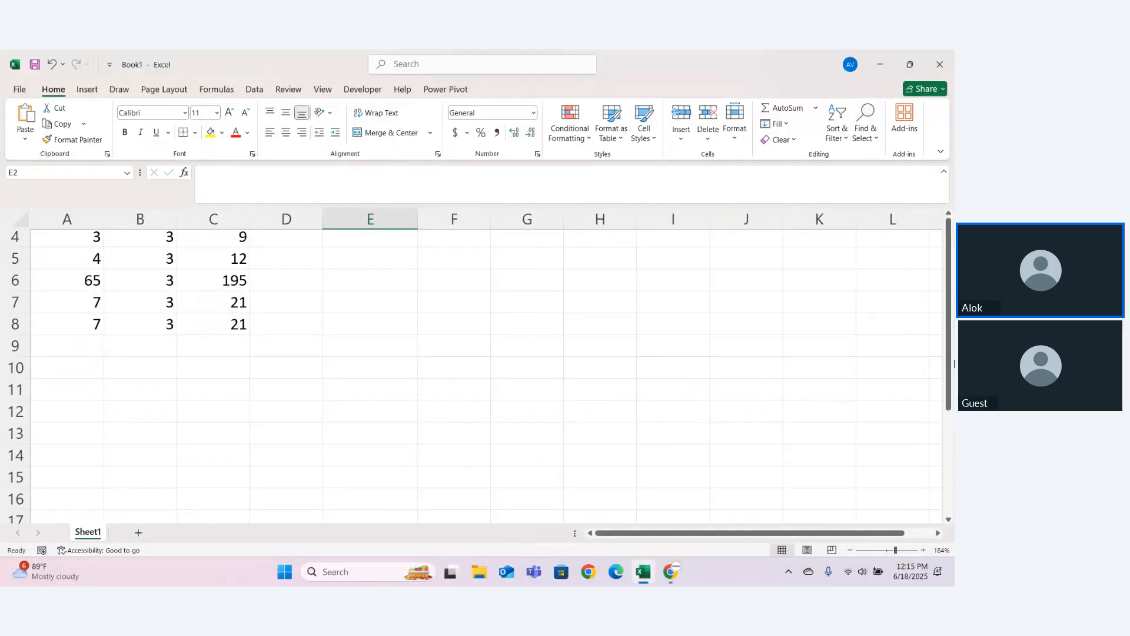
{"action": "left_click_drag", "start_coordinate": [949, 369], "coordinate": [949, 279]}
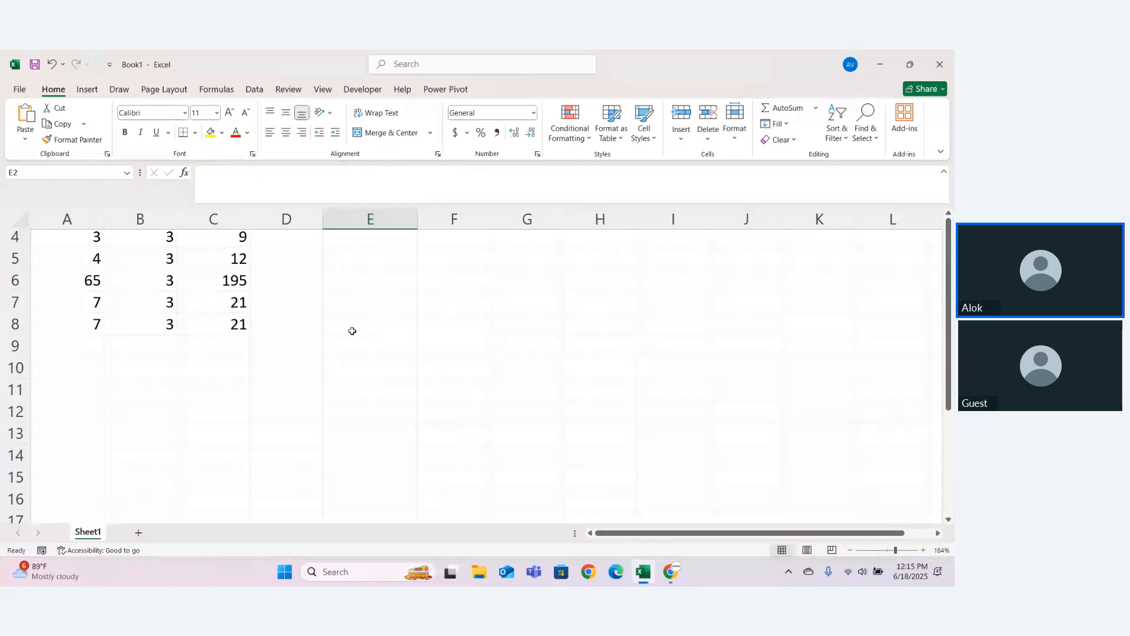
{"action": "key", "text": "Down"}
{"action": "key", "text": "Down"}
{"action": "key", "text": "Down"}
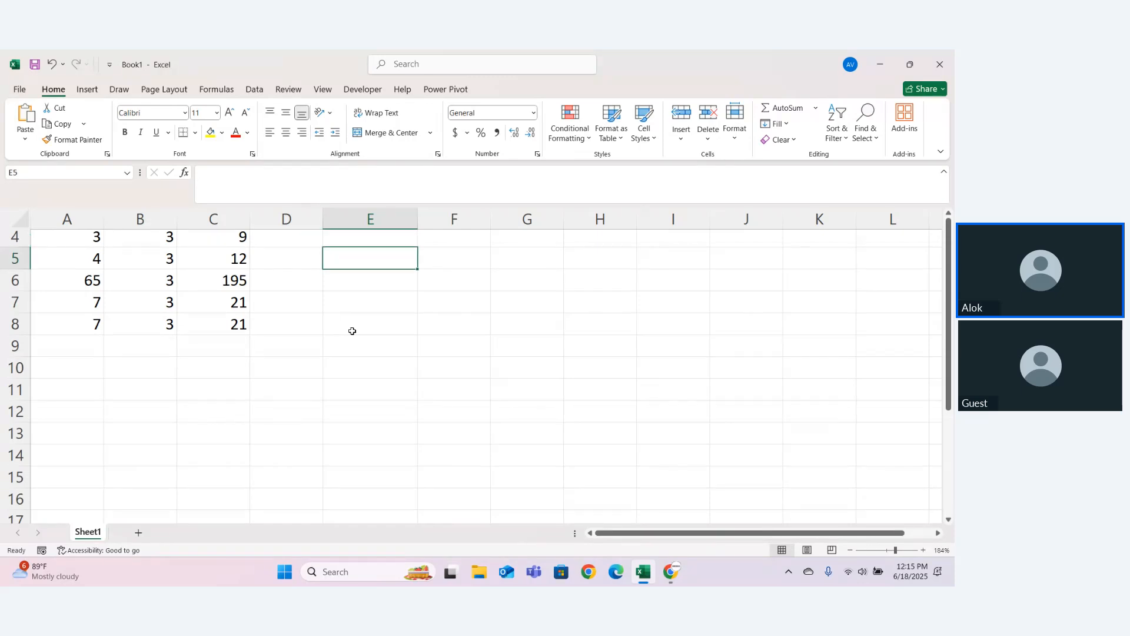
{"action": "key", "text": "ctrl+Up"}
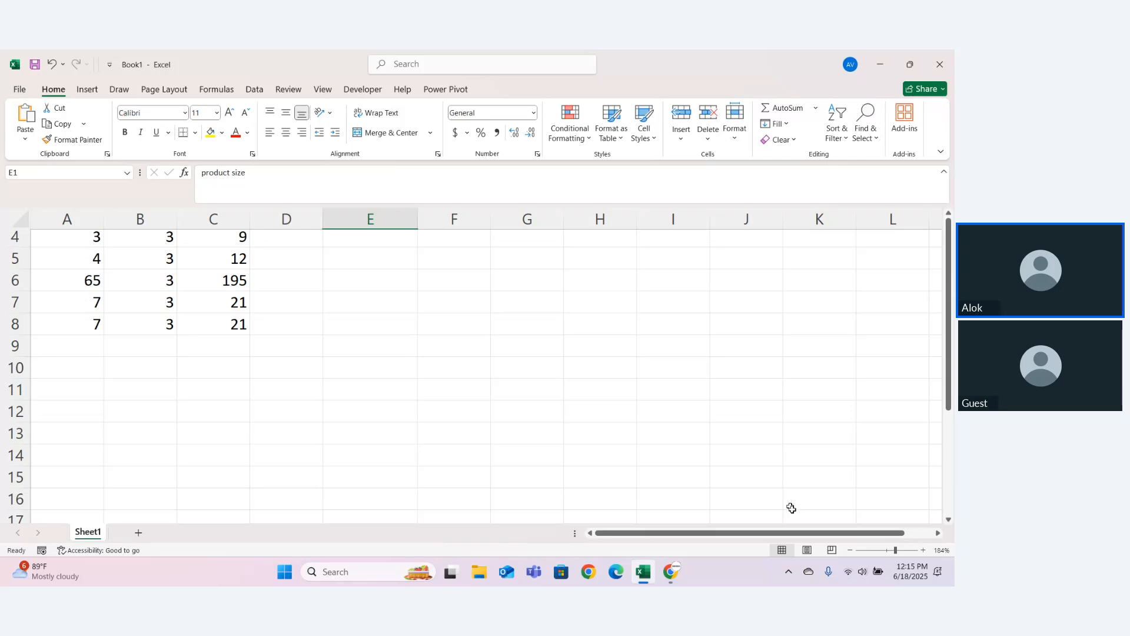
- Undo the recent edits back through the price values, leaving only the unit numbers and the unit and price headers
{"action": "key", "text": "ctrl+z"}
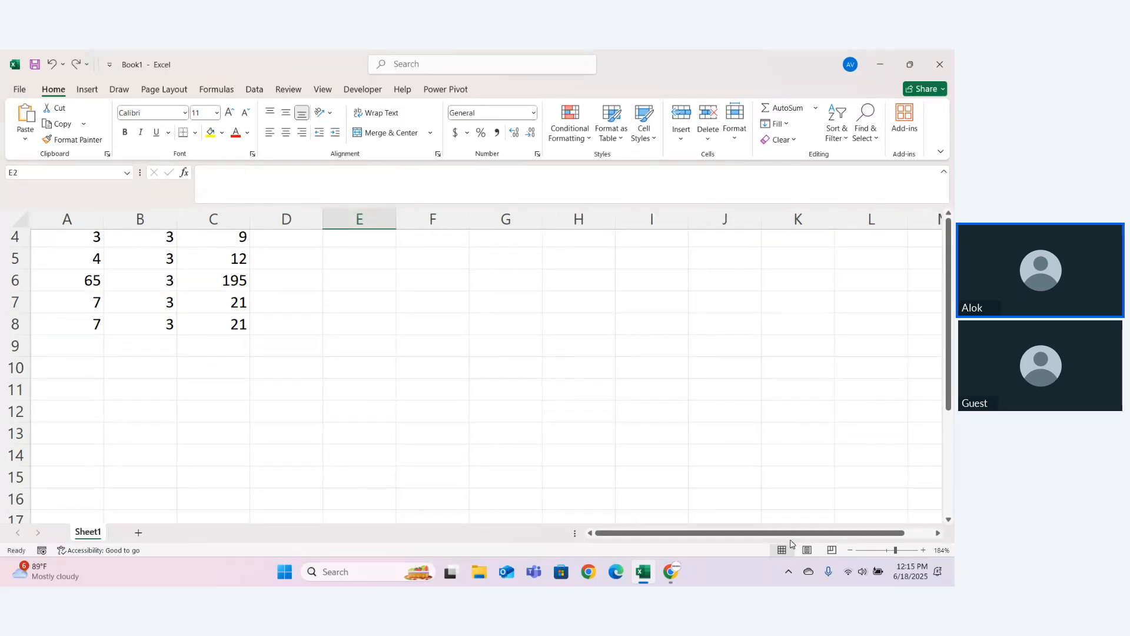
{"action": "key", "text": "ctrl+z"}
{"action": "key", "text": "ctrl+z"}
{"action": "key", "text": "ctrl+z"}
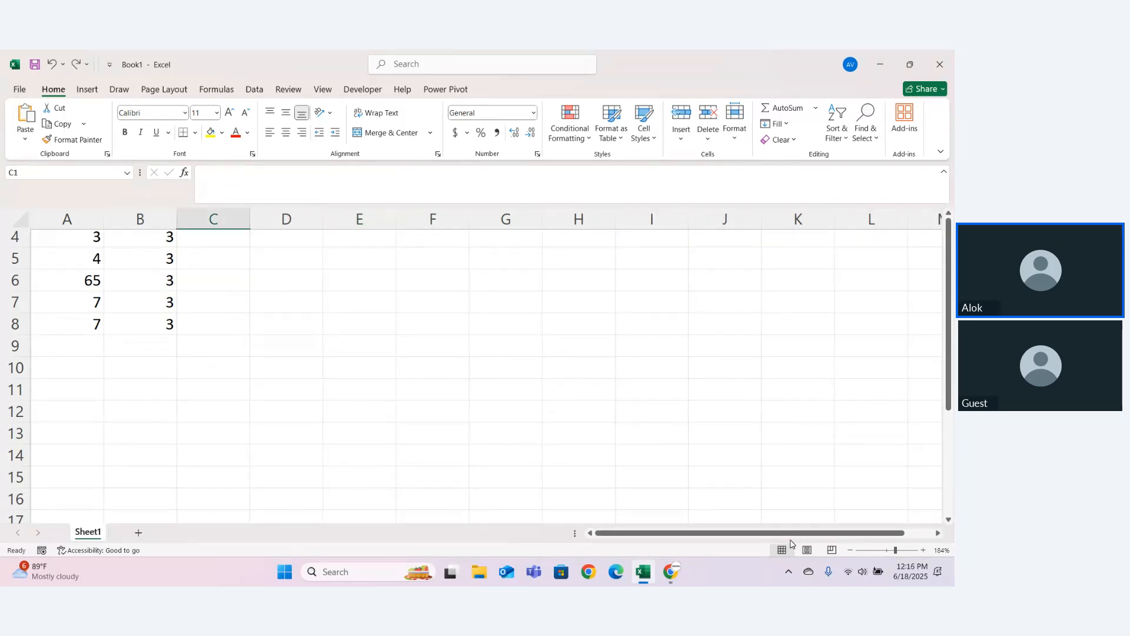
{"action": "key", "text": "ctrl+z"}
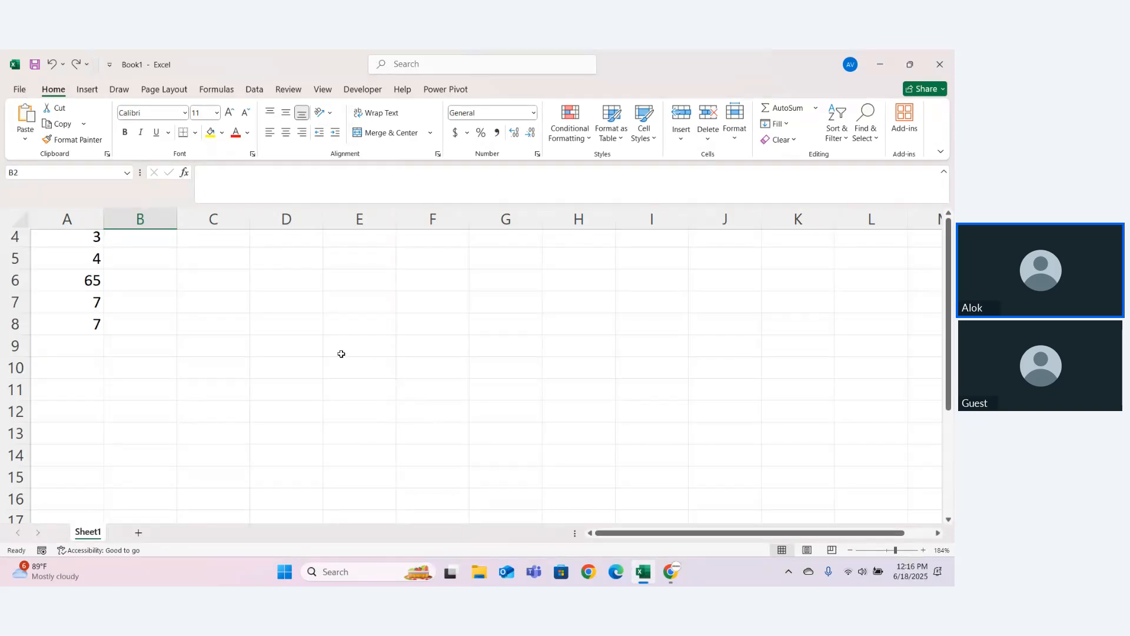
- Enter the header "proiduct size" in cell D4
{"action": "left_click", "coordinate": [275, 299]}
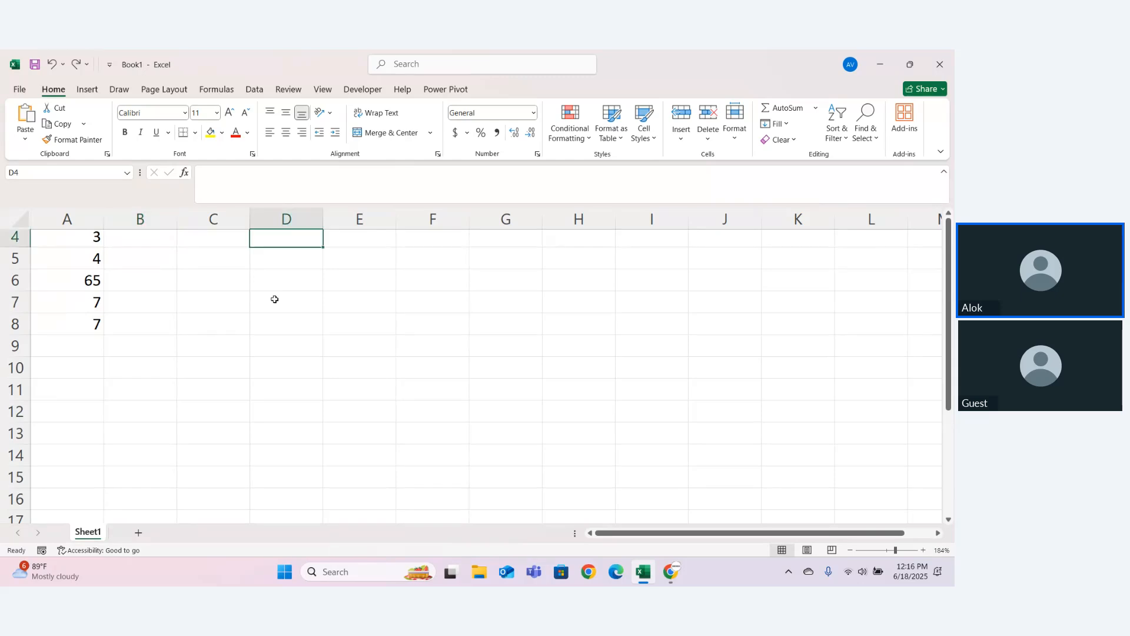
{"action": "type", "text": "proiduct "}
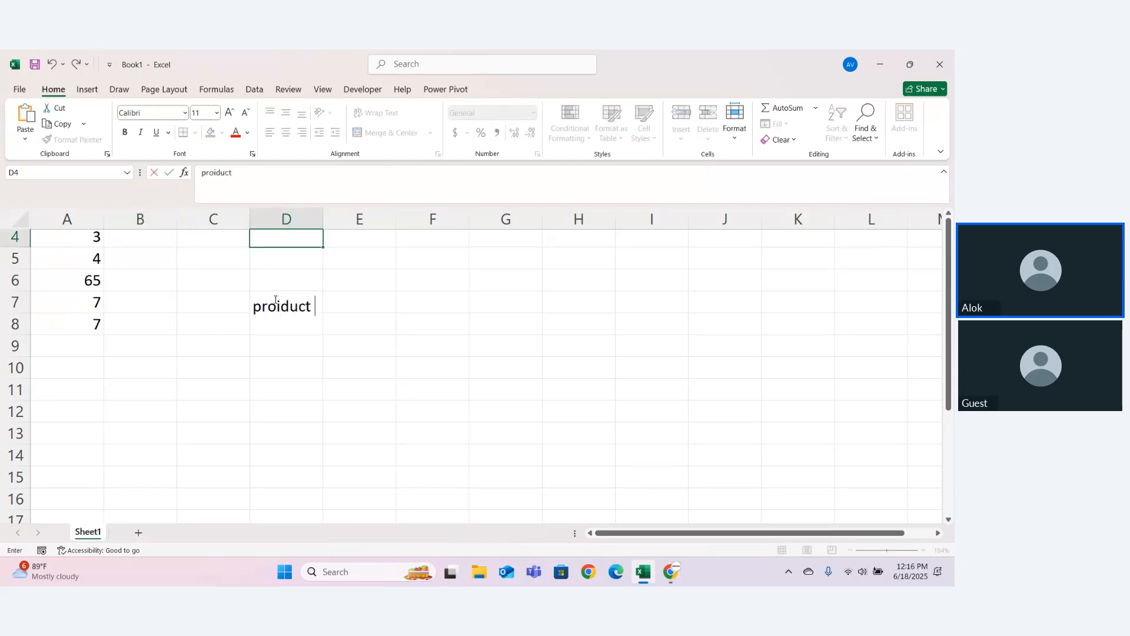
{"action": "type", "text": "sixe"}
{"action": "key", "text": "BackSpace"}
{"action": "key", "text": "BackSpace"}
{"action": "type", "text": "ze"}
{"action": "key", "text": "Return"}
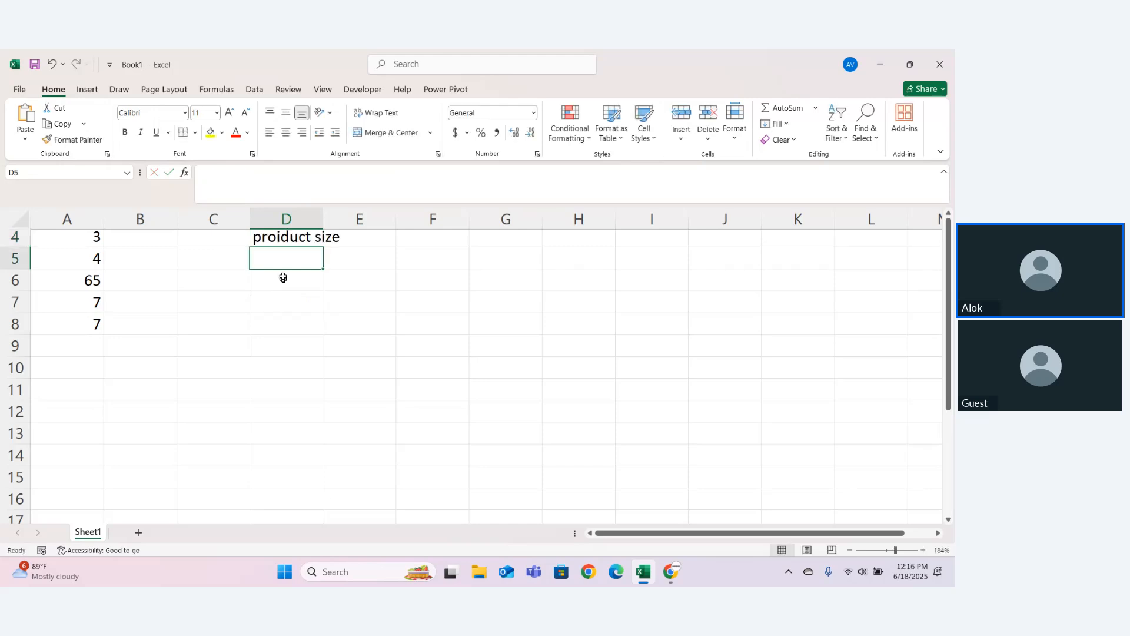
- Enter "coffe sm" in cell D5 and "tea larege" in cell D6
{"action": "type", "text": "coffe"}
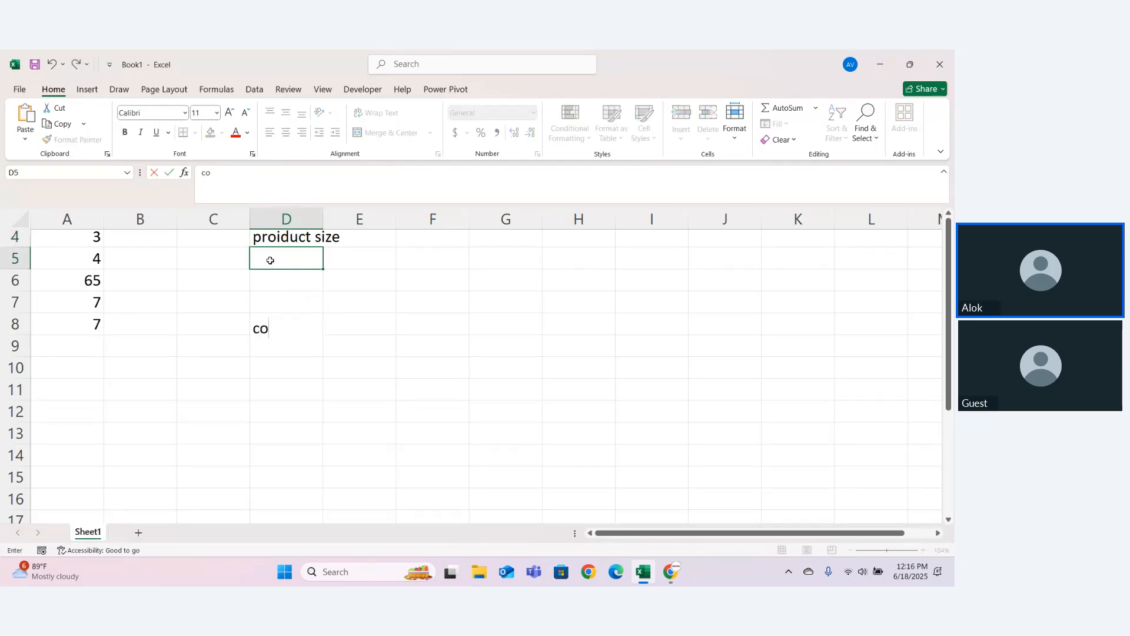
{"action": "type", "text": "sm"}
{"action": "key", "text": "Return"}
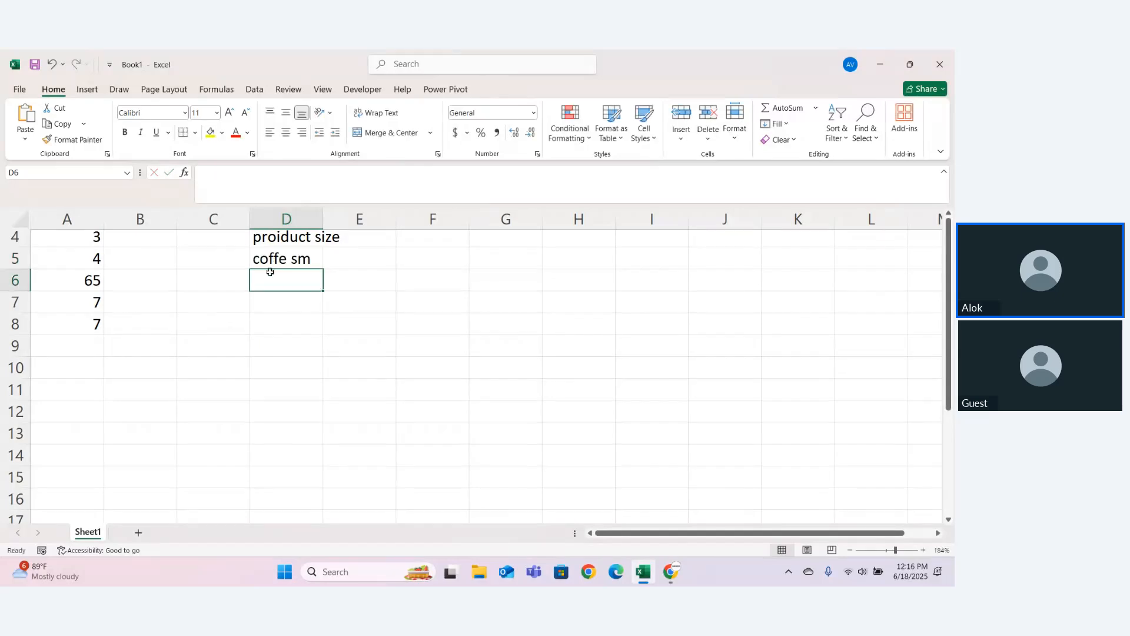
{"action": "type", "text": "tea learge"}
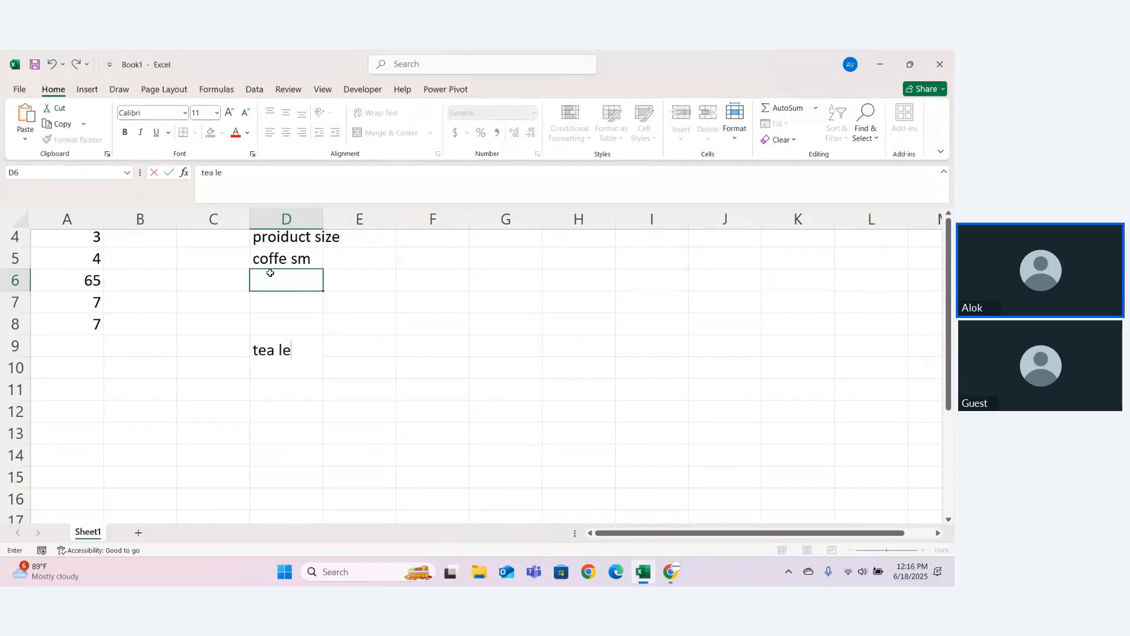
{"action": "key", "text": "BackSpace"}
{"action": "key", "text": "BackSpace"}
{"action": "key", "text": "BackSpace"}
{"action": "key", "text": "BackSpace"}
{"action": "key", "text": "BackSpace"}
{"action": "type", "text": "arege"}
{"action": "key", "text": "Return"}
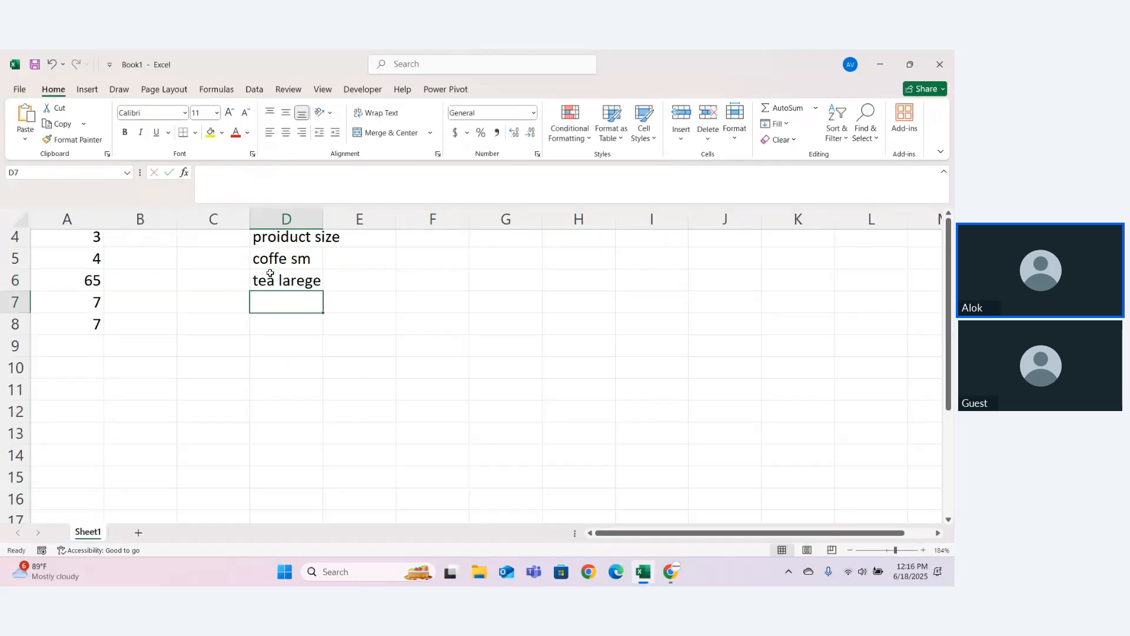
- Correct the text in cell D6 to "tea large"
{"action": "left_click", "coordinate": [285, 279]}
{"action": "key", "text": "BackSpace"}
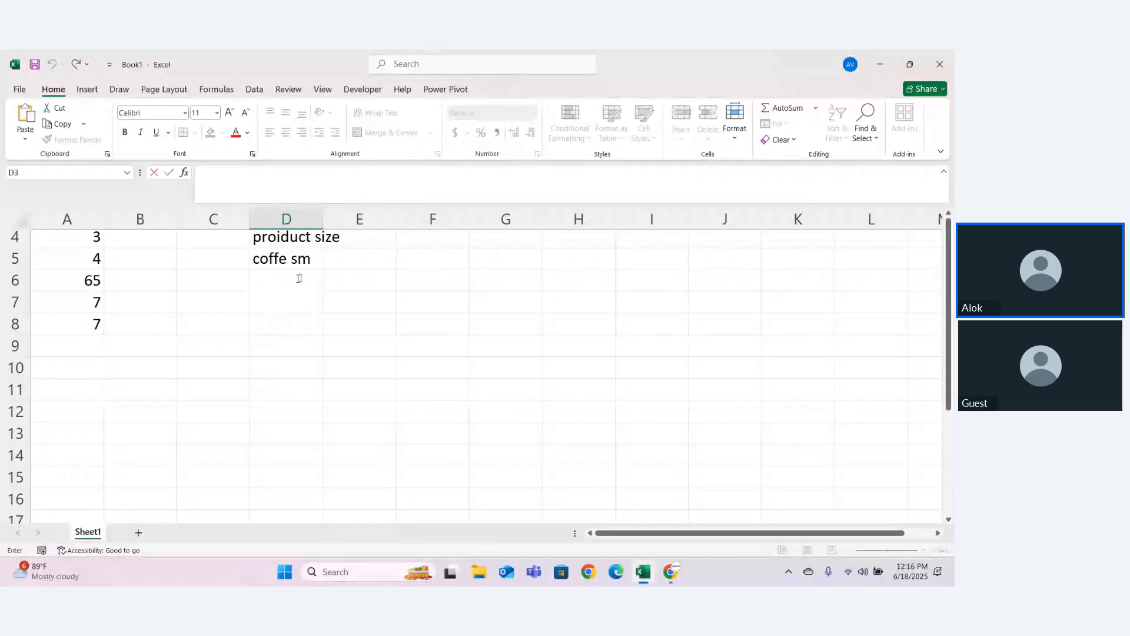
{"action": "scroll", "coordinate": [476, 318], "scroll_direction": "up", "scroll_amount": 1}
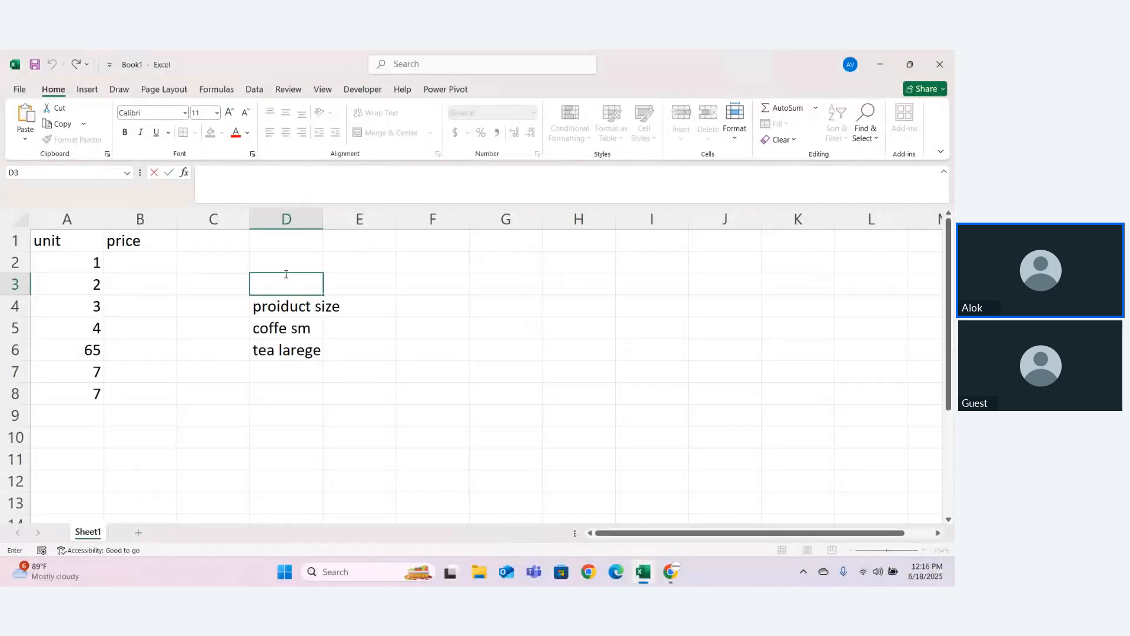
{"action": "double_click", "coordinate": [303, 350]}
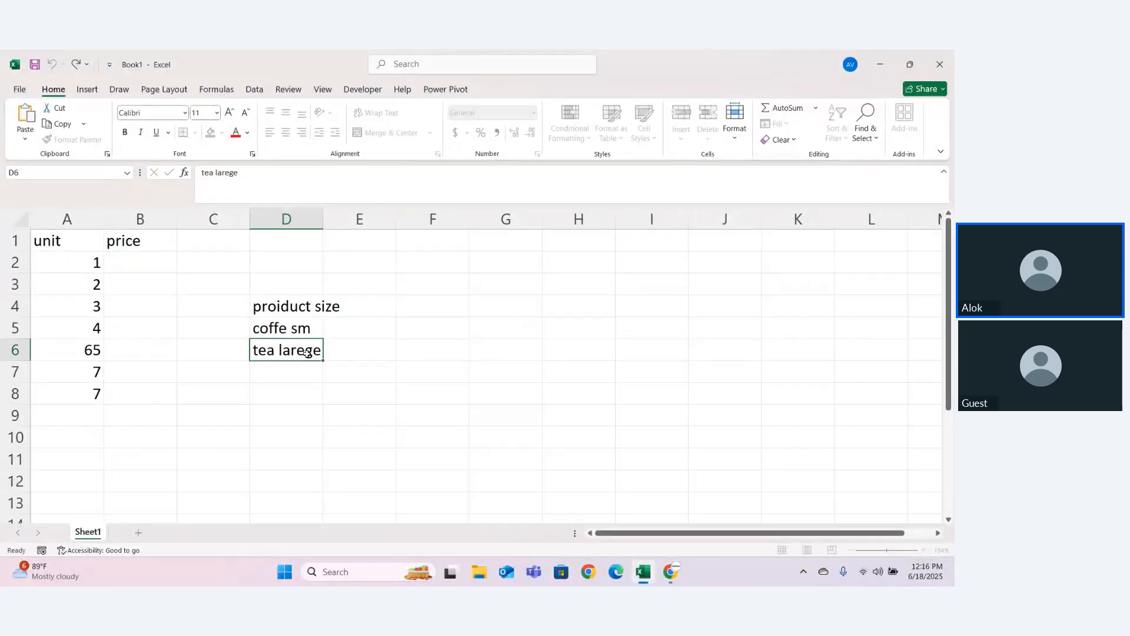
{"action": "key", "text": "BackSpace"}
{"action": "key", "text": "Return"}
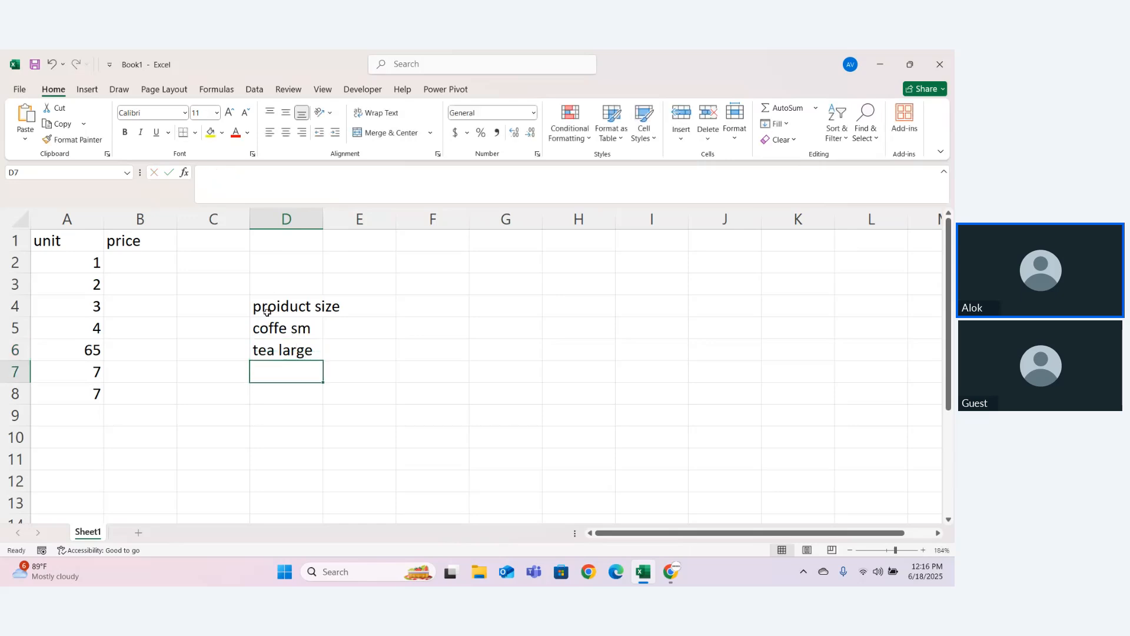
- Autofit the width of column D to the header text in D4
{"action": "left_click_drag", "start_coordinate": [244, 306], "coordinate": [353, 306]}
{"action": "left_click", "coordinate": [346, 301]}
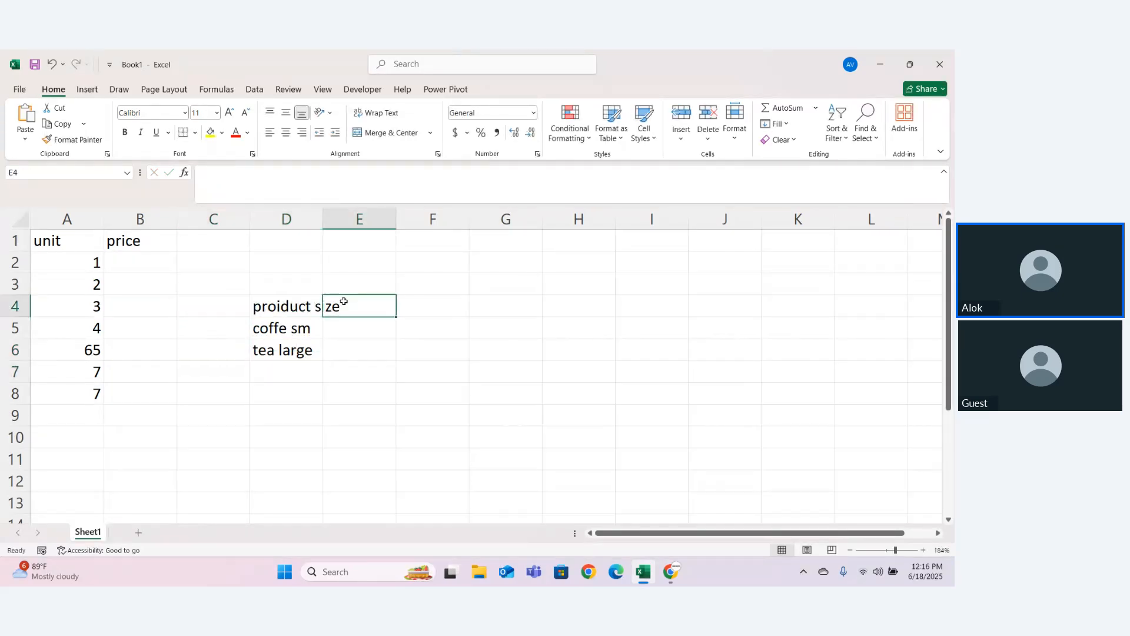
{"action": "double_click", "coordinate": [327, 216]}
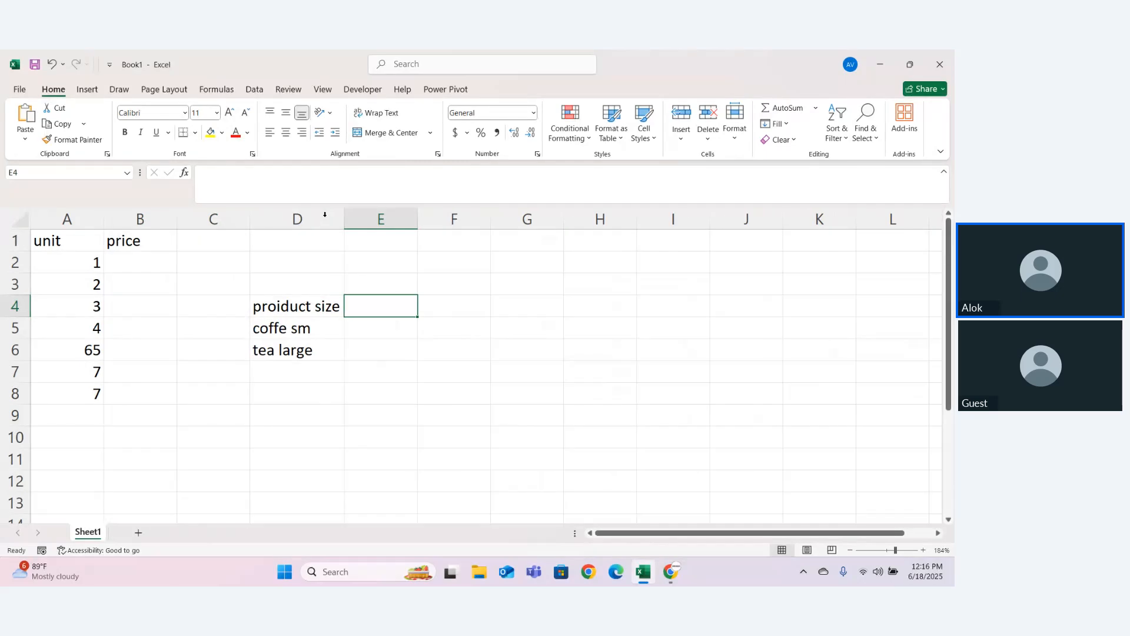
{"action": "left_click_drag", "start_coordinate": [247, 309], "coordinate": [332, 318]}
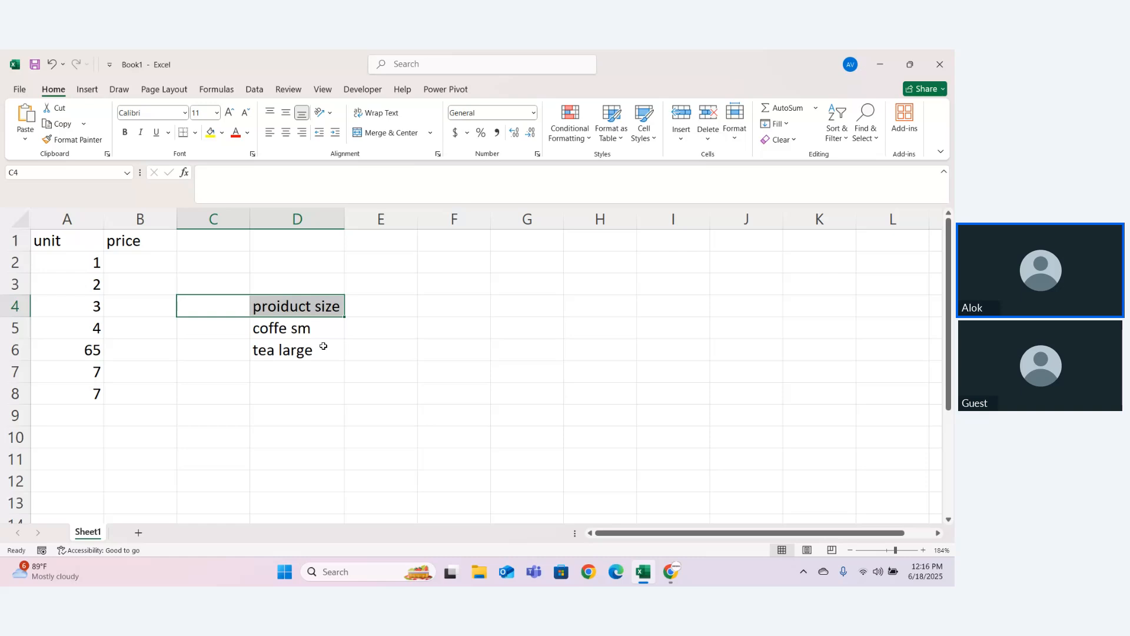
- Enter the sizes "Small" in cell E5 and "large" in cell E6 beside the matching products
{"action": "mouse_move", "coordinate": [681, 573]}
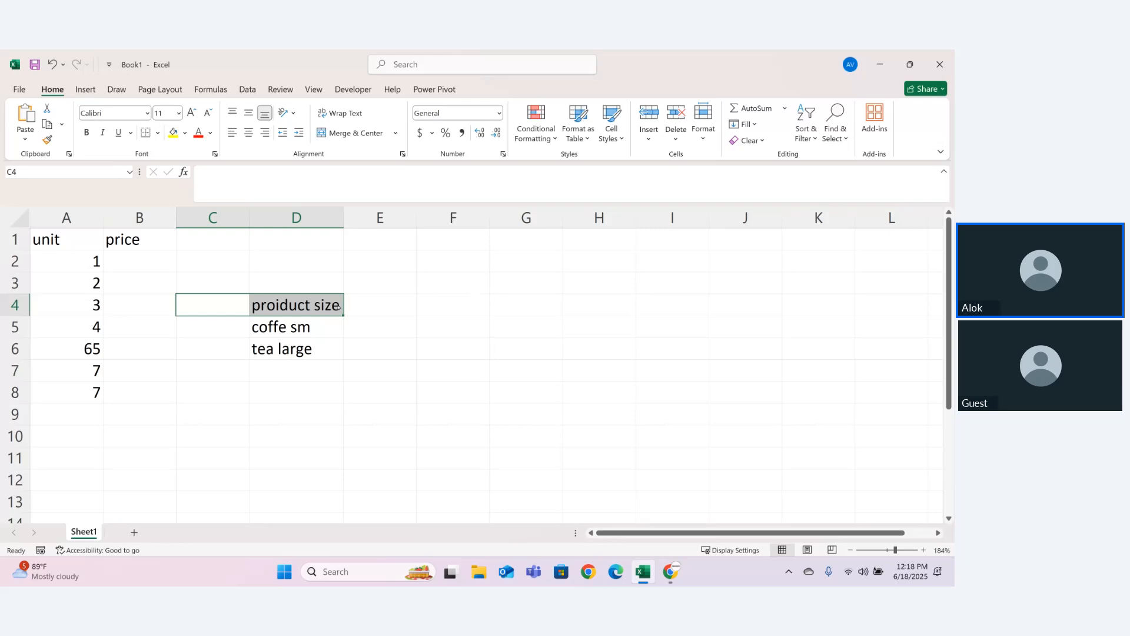
{"action": "left_click", "coordinate": [378, 328]}
{"action": "type", "text": "Sma"}
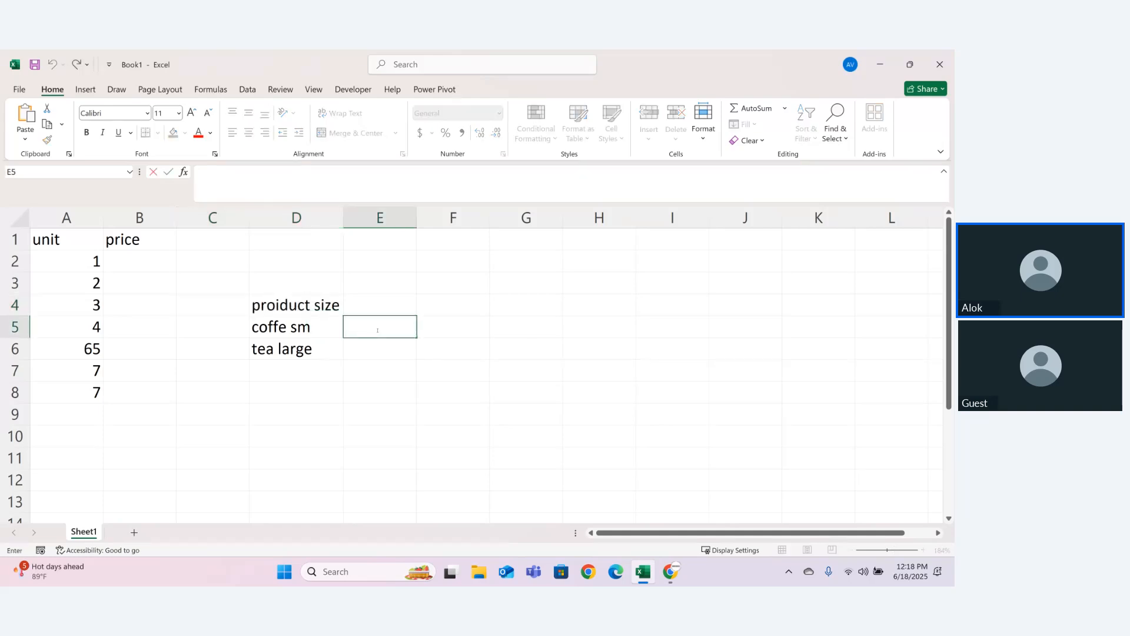
{"action": "type", "text": "ll"}
{"action": "key", "text": "Return"}
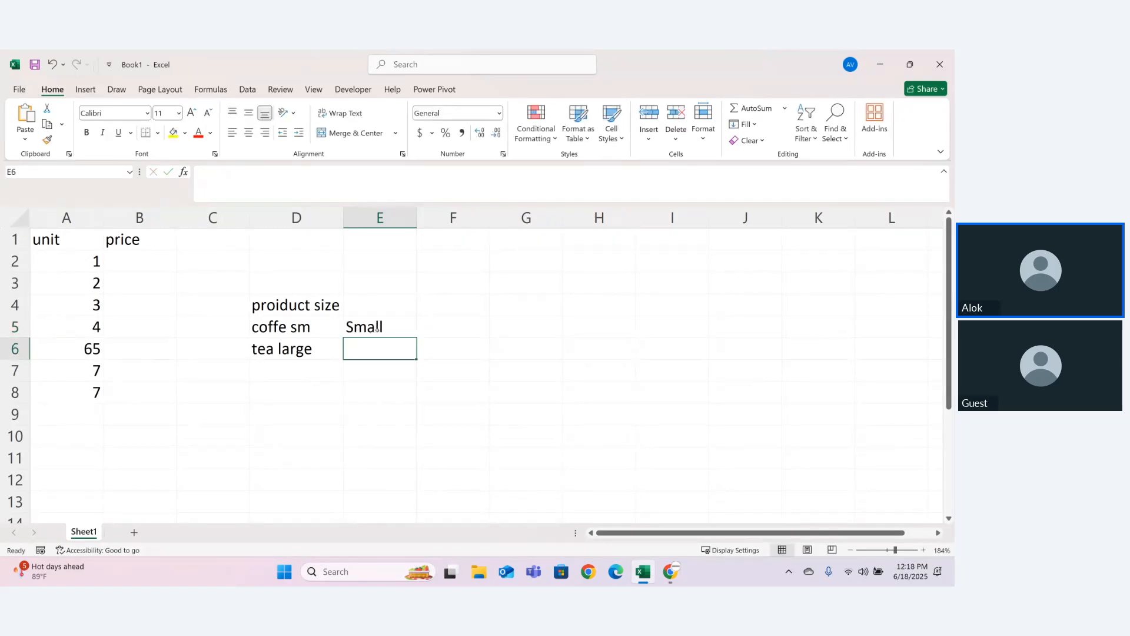
{"action": "type", "text": "large"}
{"action": "key", "text": "Return"}
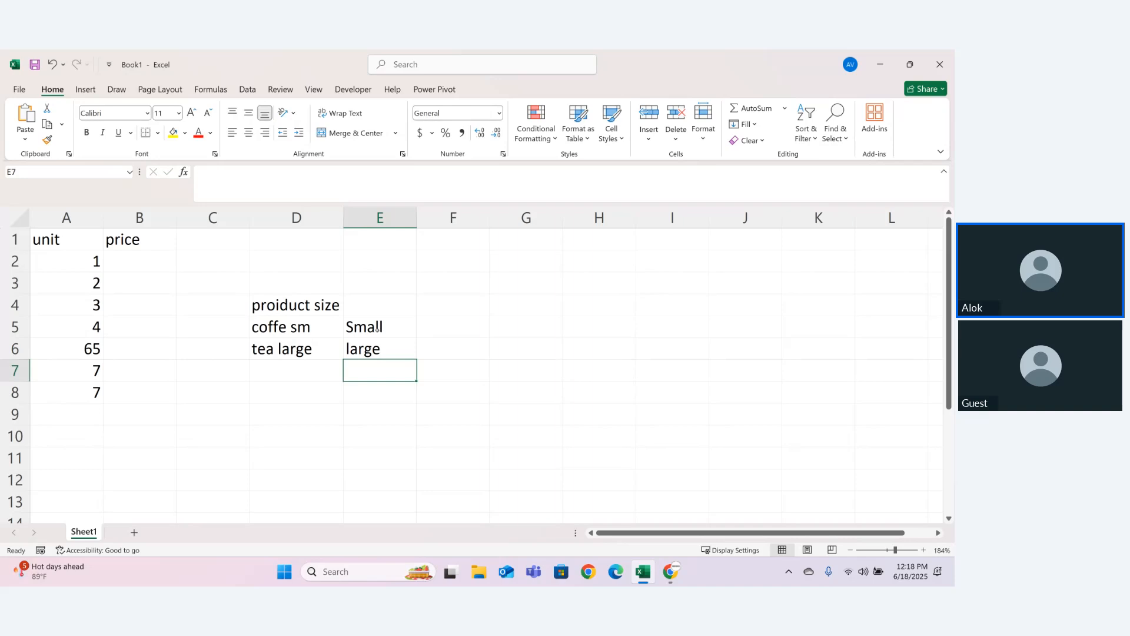
- Clear all contents from the entire worksheet and keep the workbook open
{"action": "left_click_drag", "start_coordinate": [262, 284], "coordinate": [404, 378]}
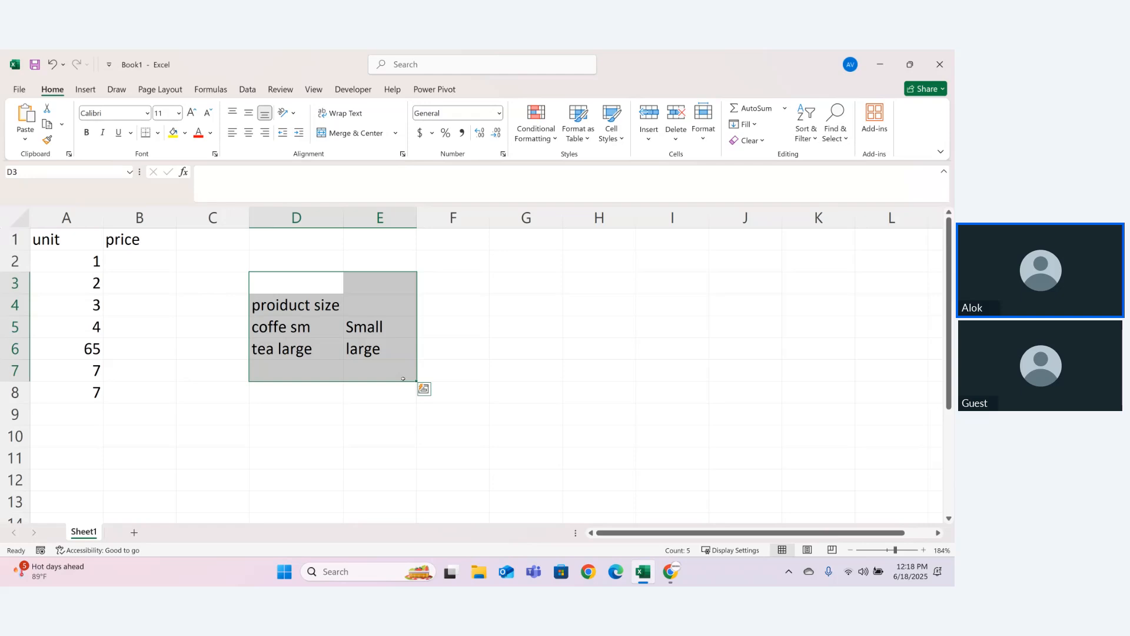
{"action": "key", "text": "Down"}
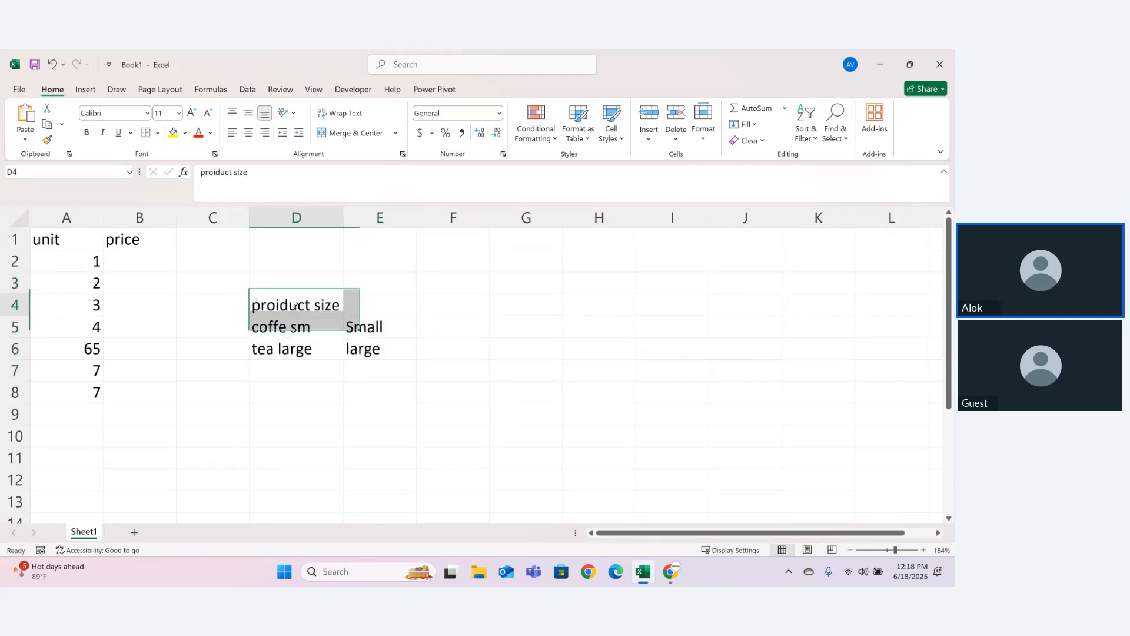
{"action": "left_click_drag", "start_coordinate": [294, 322], "coordinate": [295, 390]}
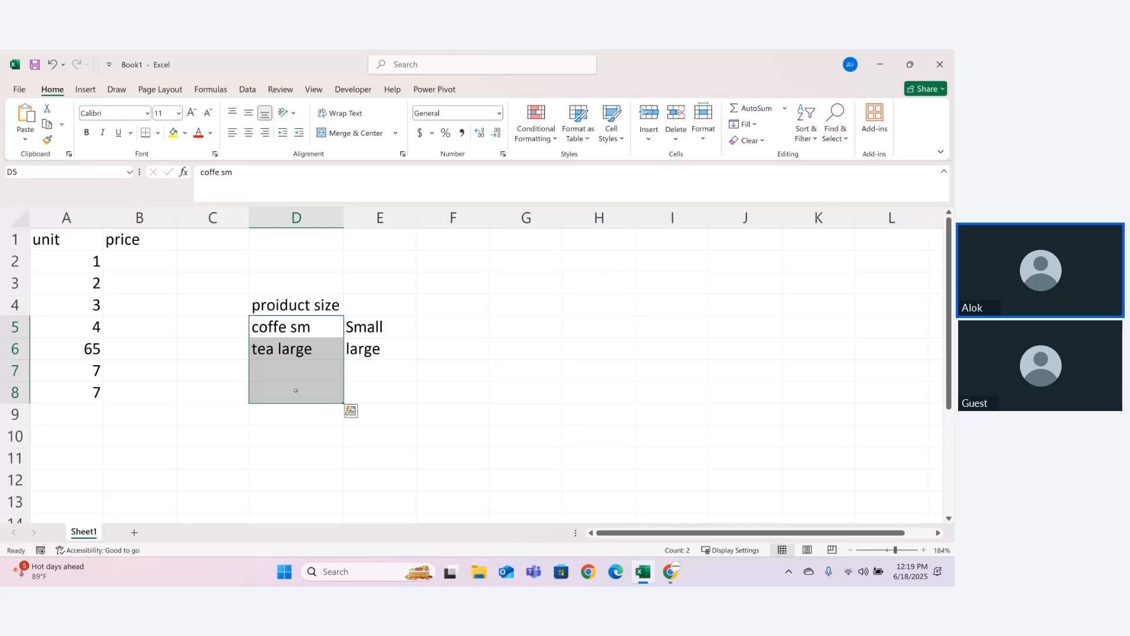
{"action": "key", "text": "ctrl+a"}
{"action": "key", "text": "Delete"}
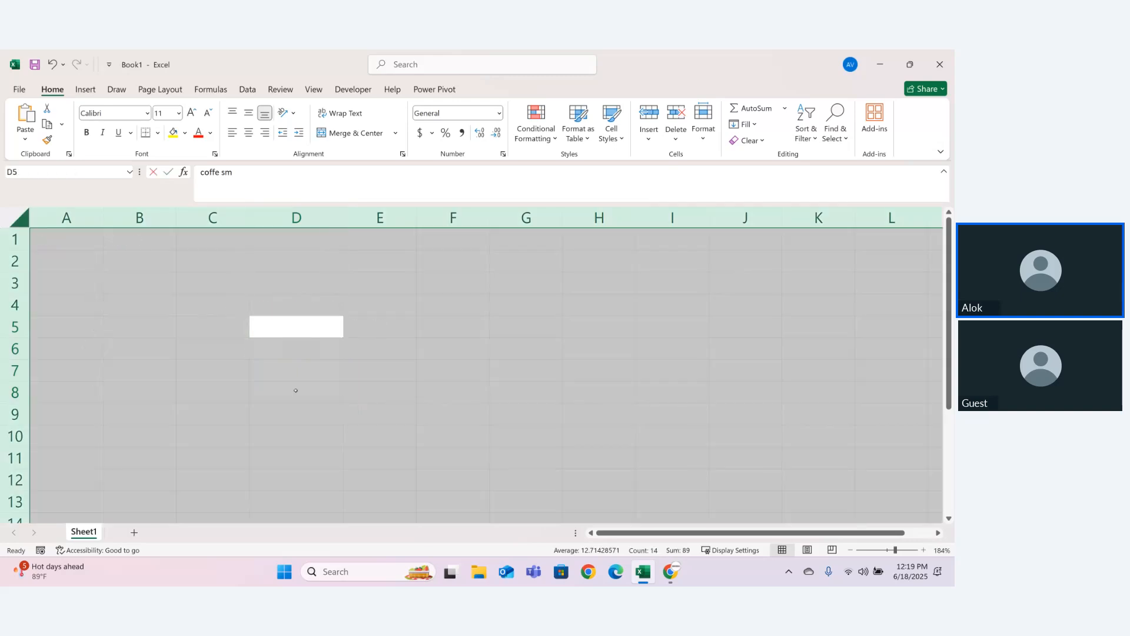
{"action": "key", "text": "BackSpace"}
{"action": "left_click", "coordinate": [310, 391]}
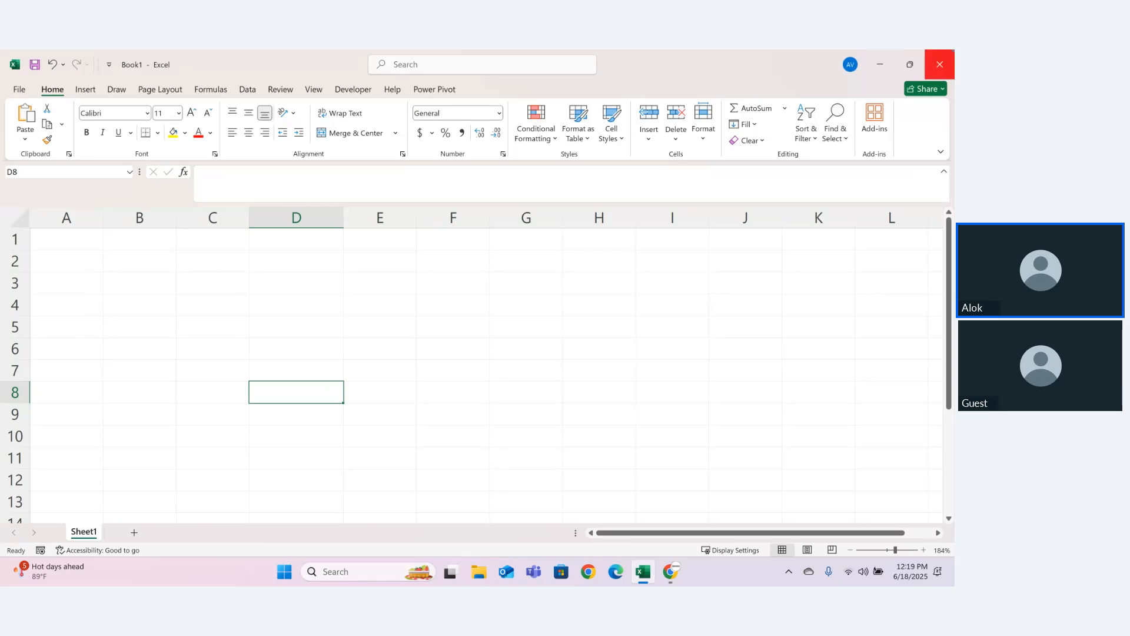
{"action": "left_click", "coordinate": [939, 64]}
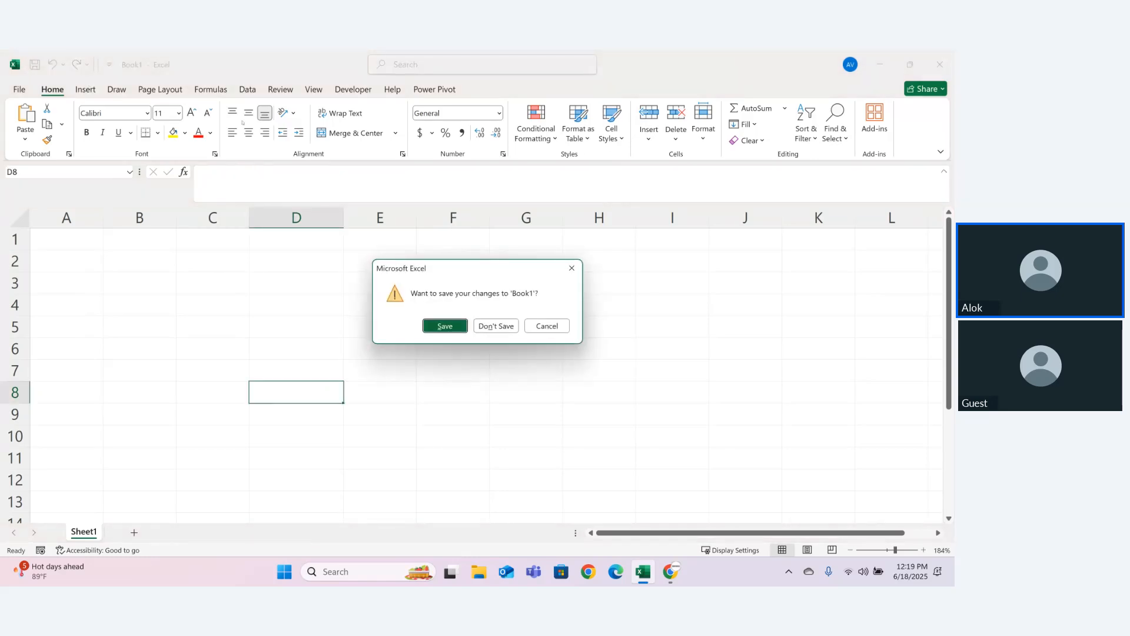
{"action": "left_click", "coordinate": [546, 326]}
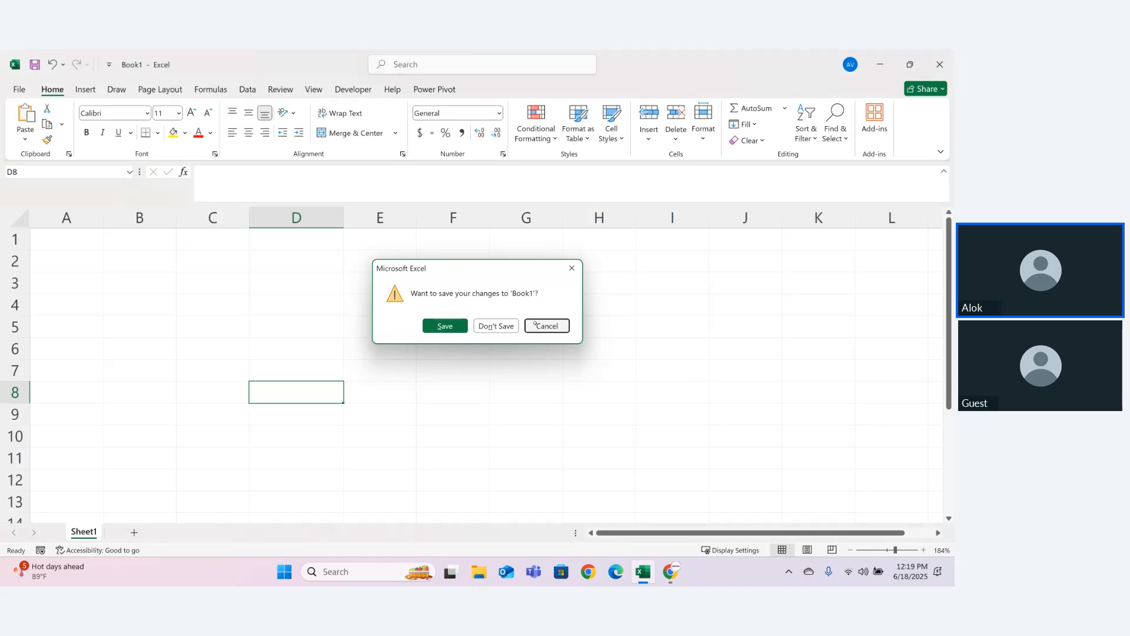
- Switch to the Zoho Meeting session in Chrome to check it, and return to Excel
{"action": "left_click", "coordinate": [16, 89]}
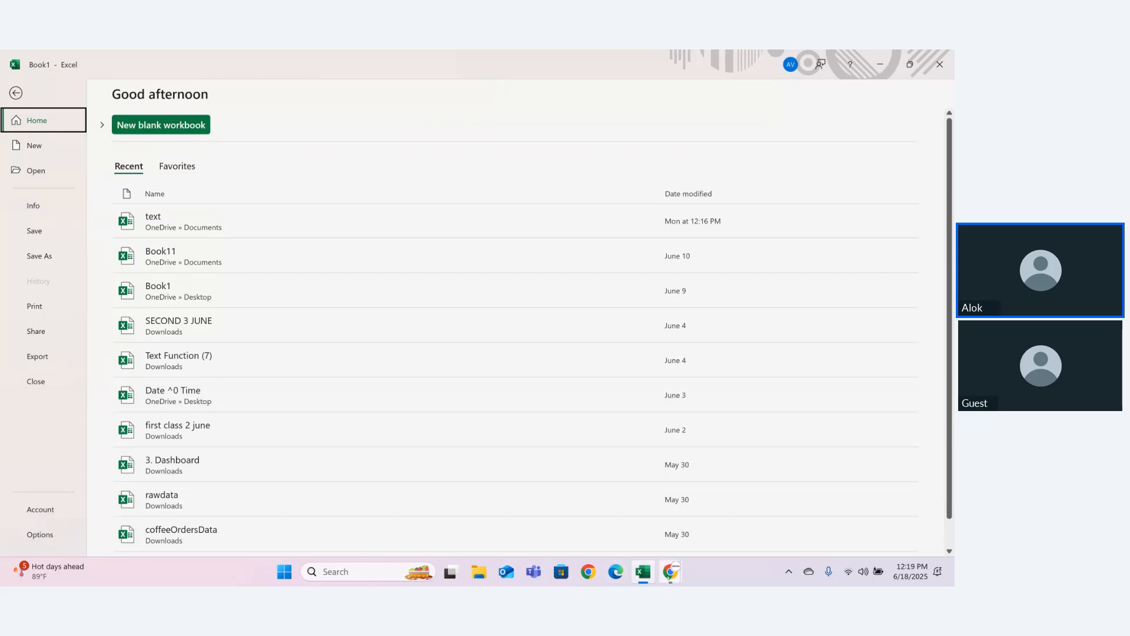
{"action": "left_click", "coordinate": [671, 572]}
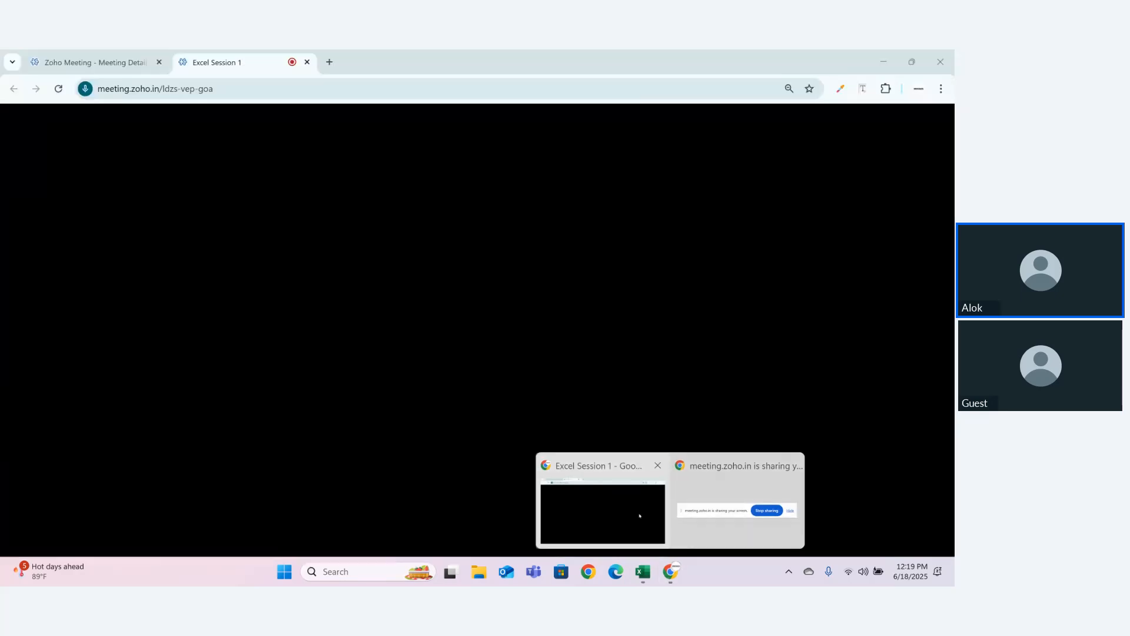
{"action": "left_click", "coordinate": [638, 514]}
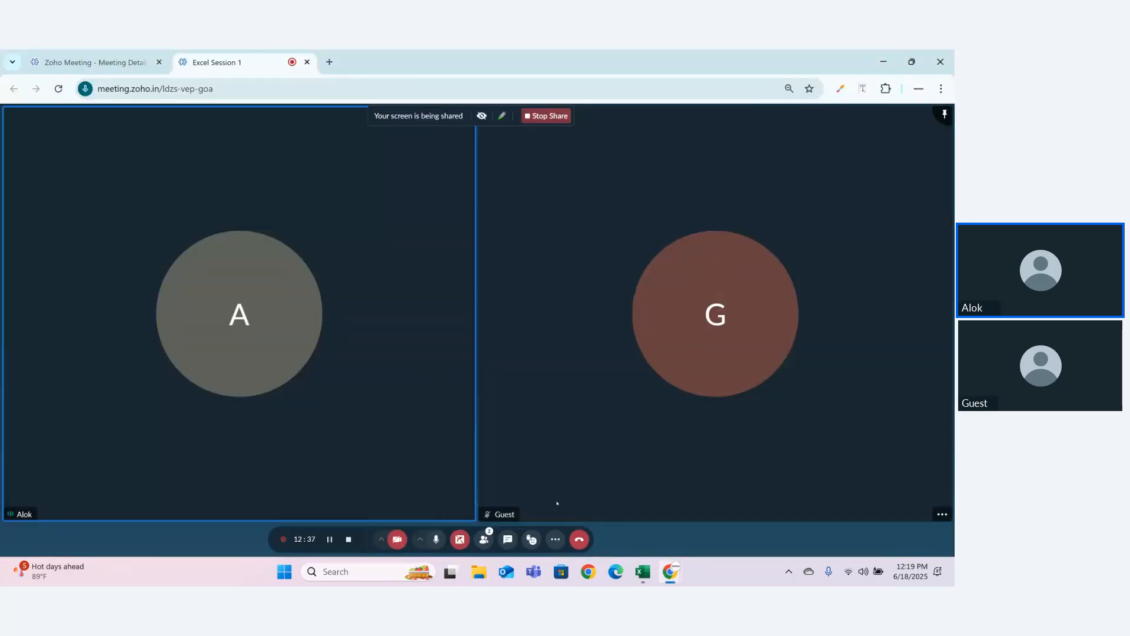
{"action": "left_click", "coordinate": [642, 571]}
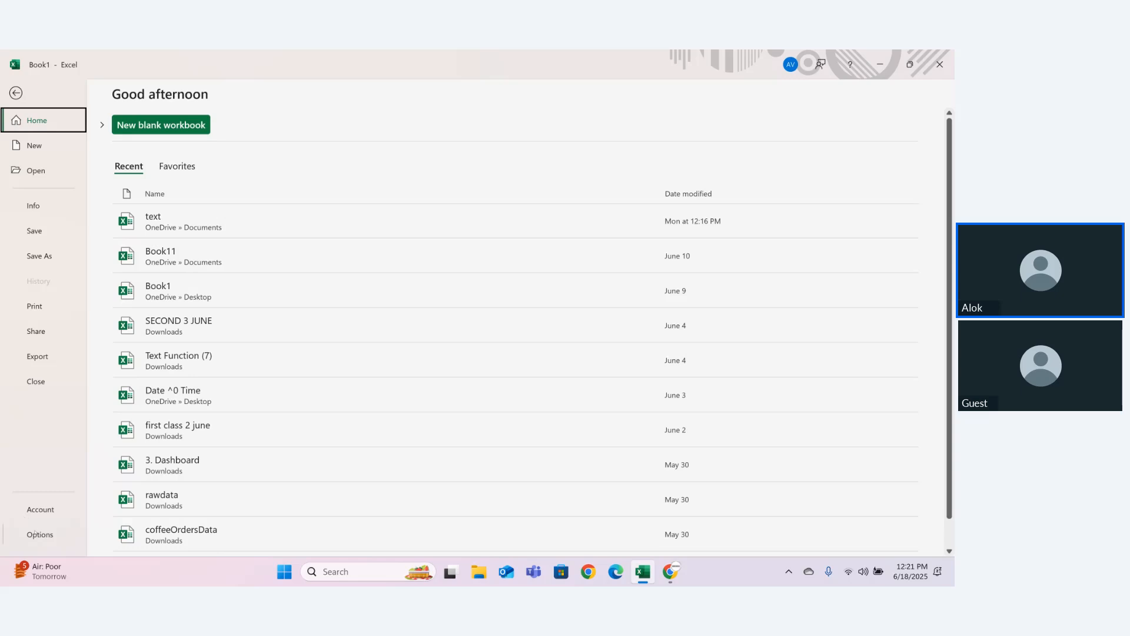
- Open Excel Options and review the General, Formulas, Data, Proofing, Save, Accessibility and Advanced settings
{"action": "left_click", "coordinate": [35, 533]}
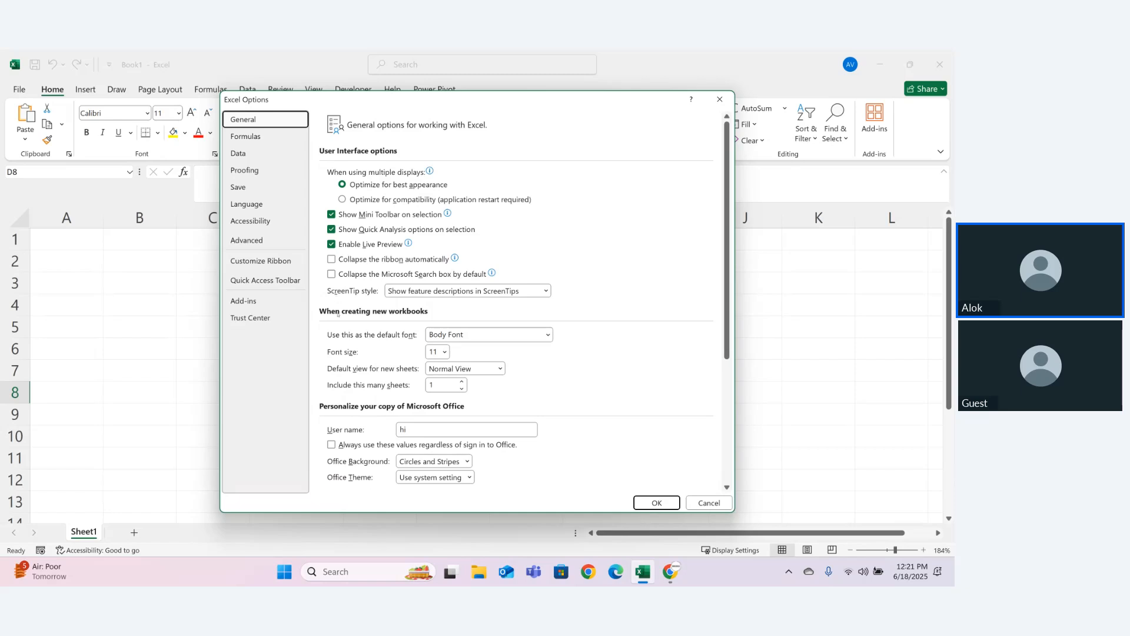
{"action": "left_click", "coordinate": [261, 136]}
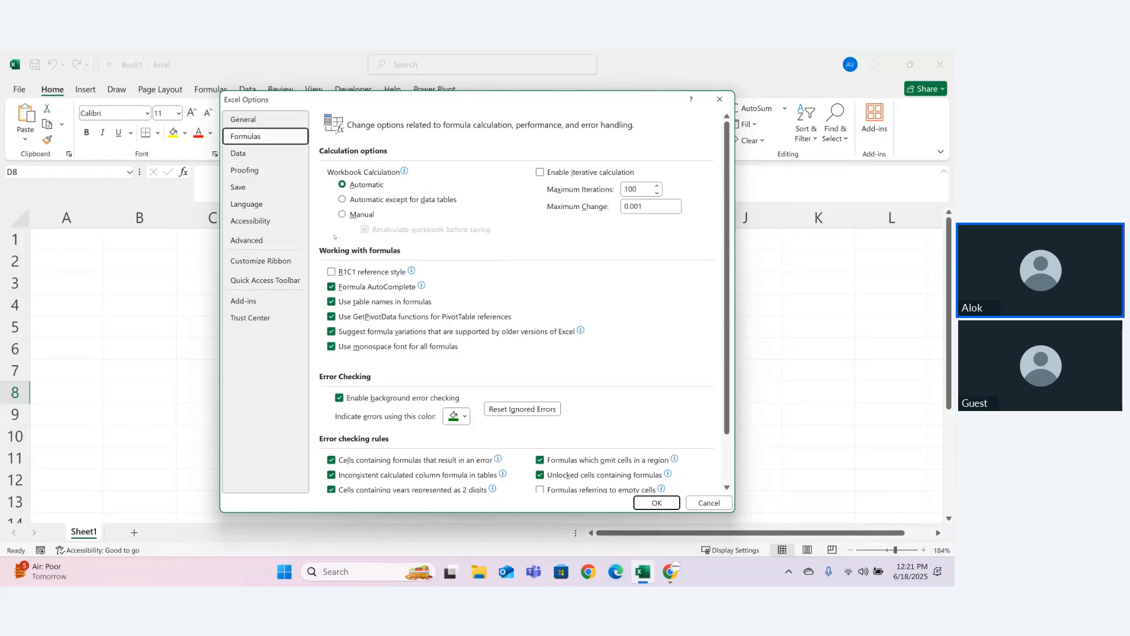
{"action": "left_click", "coordinate": [242, 153]}
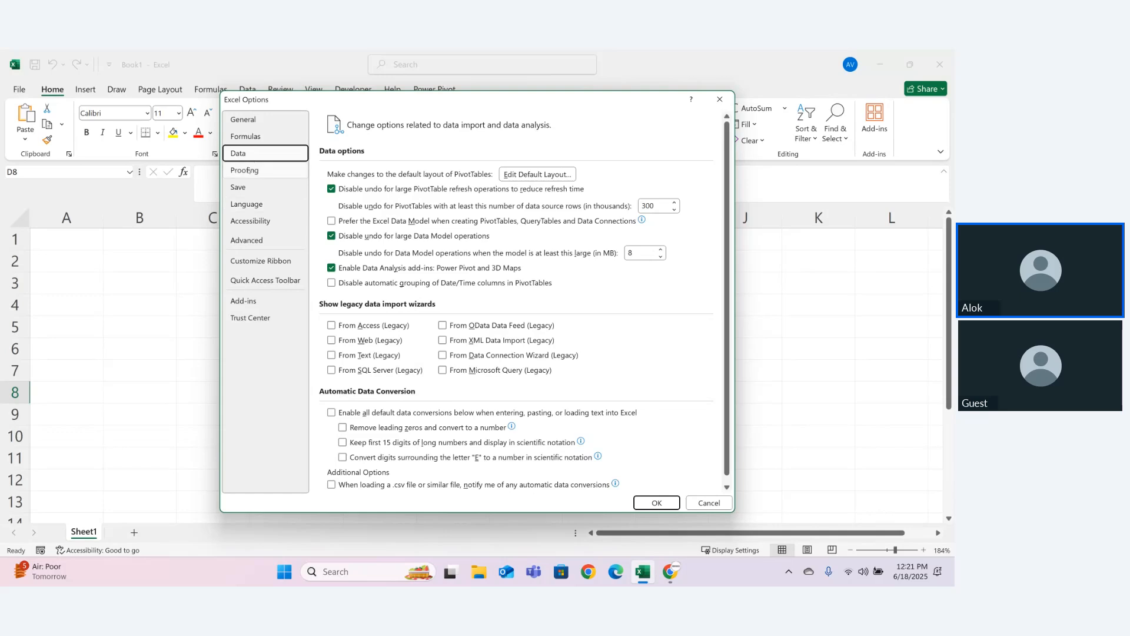
{"action": "left_click", "coordinate": [253, 170]}
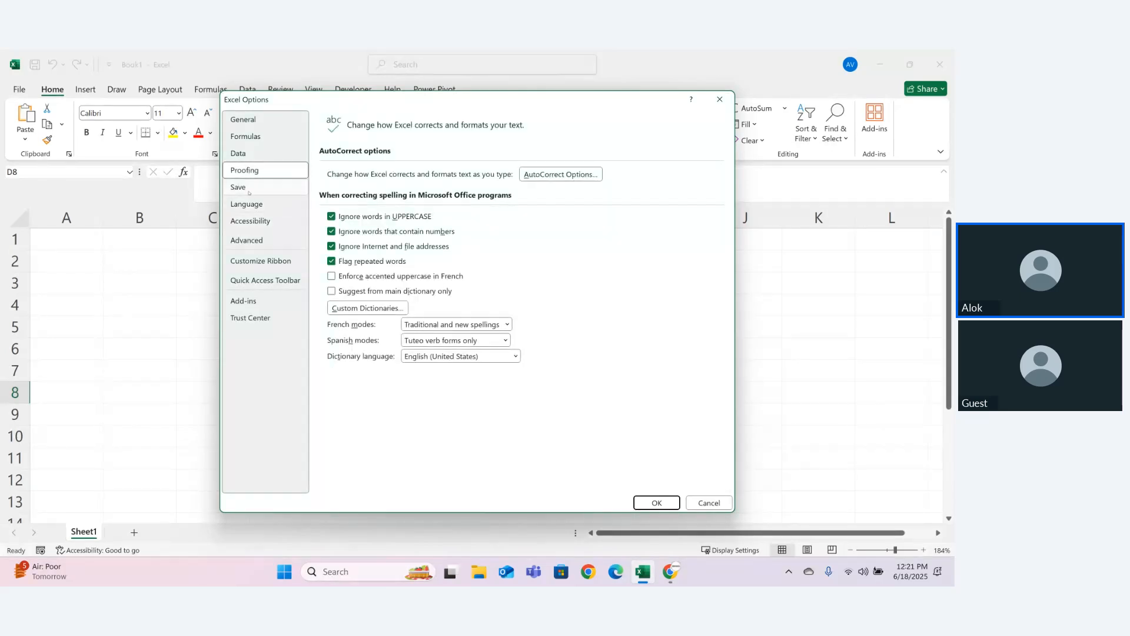
{"action": "left_click", "coordinate": [239, 187]}
{"action": "left_click", "coordinate": [251, 220]}
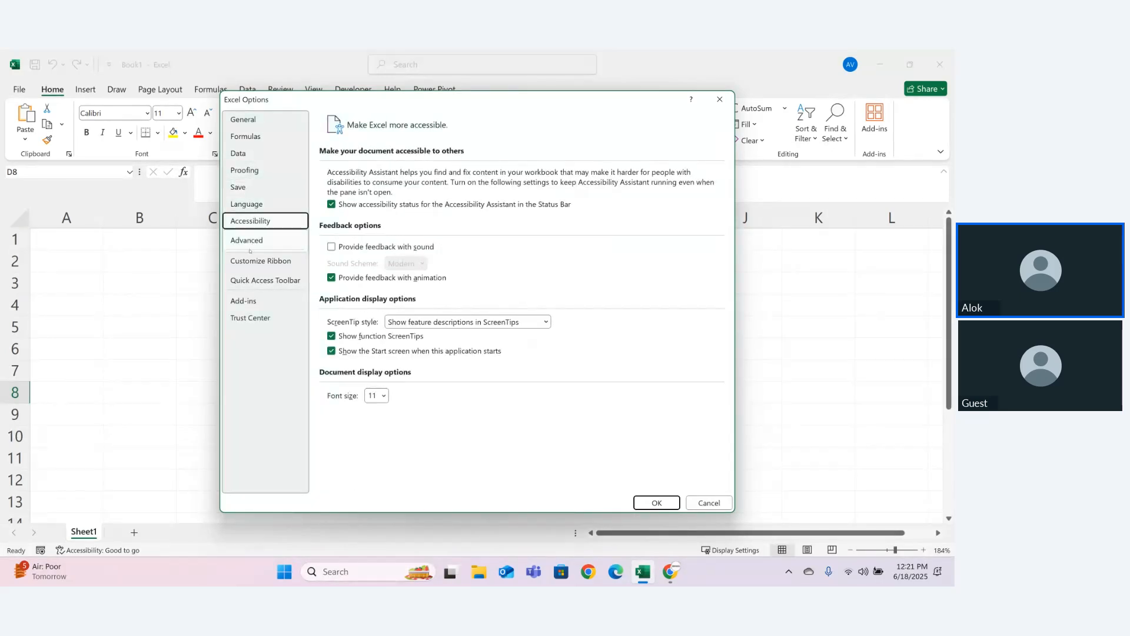
{"action": "left_click", "coordinate": [243, 243]}
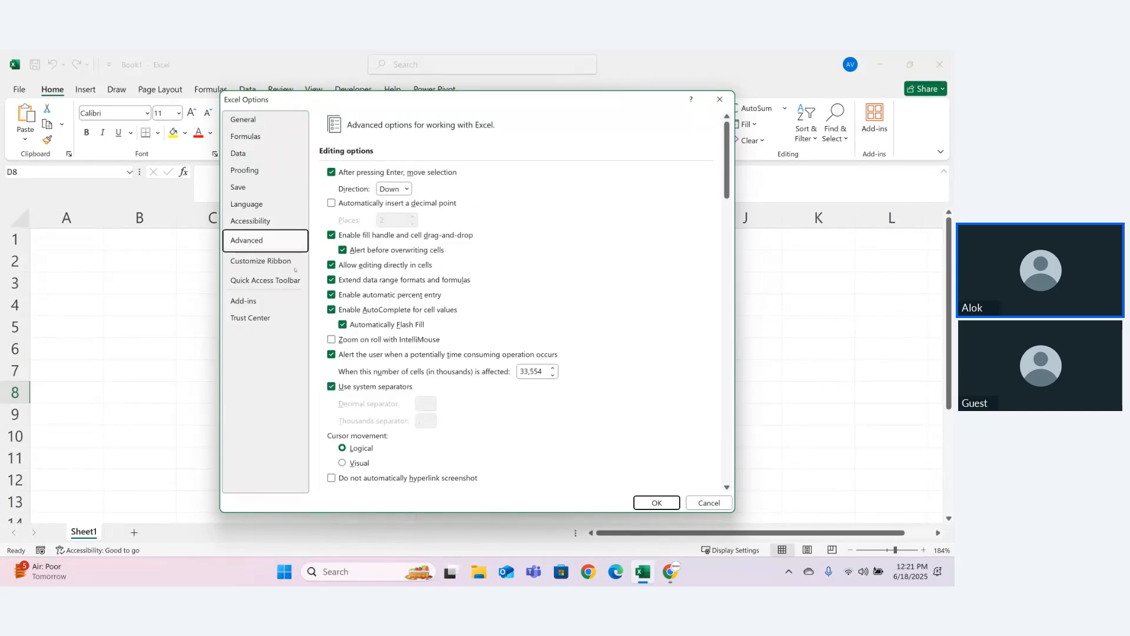
- Enable the Add-ins main tab in the ribbon customization options and apply the change
{"action": "left_click", "coordinate": [279, 263]}
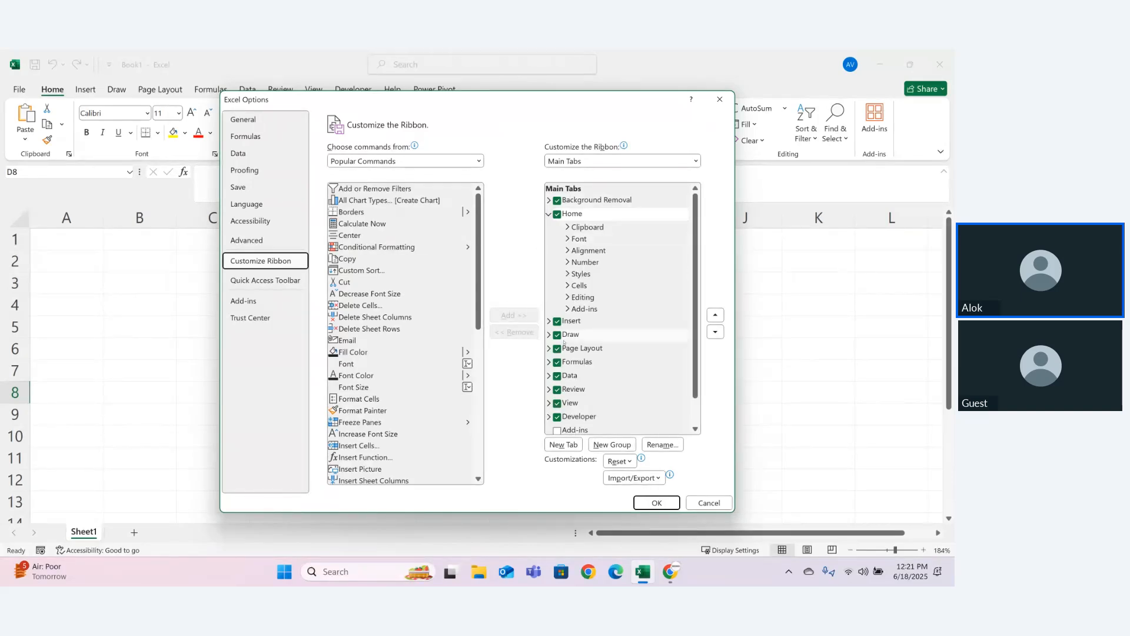
{"action": "left_click", "coordinate": [557, 430]}
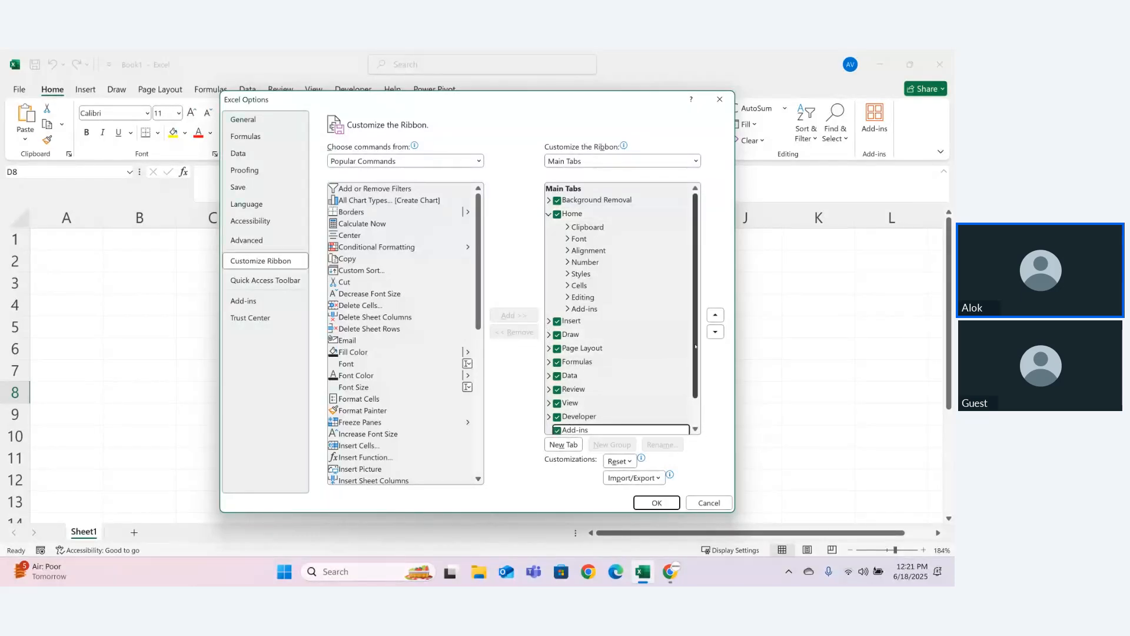
{"action": "scroll", "coordinate": [696, 347], "scroll_direction": "down", "scroll_amount": 2}
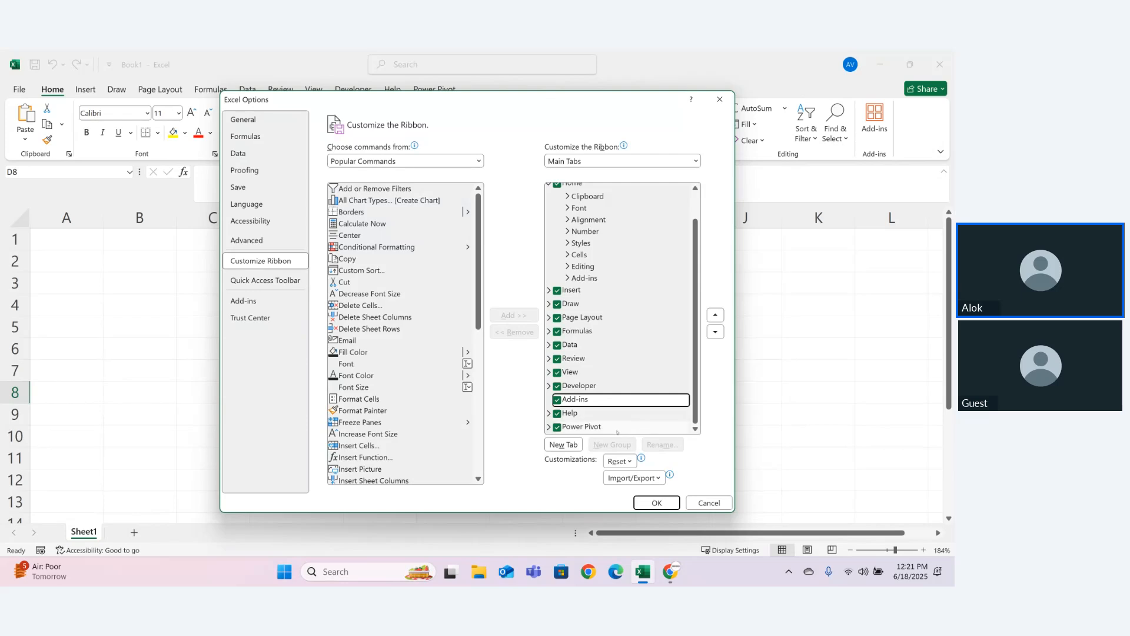
{"action": "left_click", "coordinate": [657, 503]}
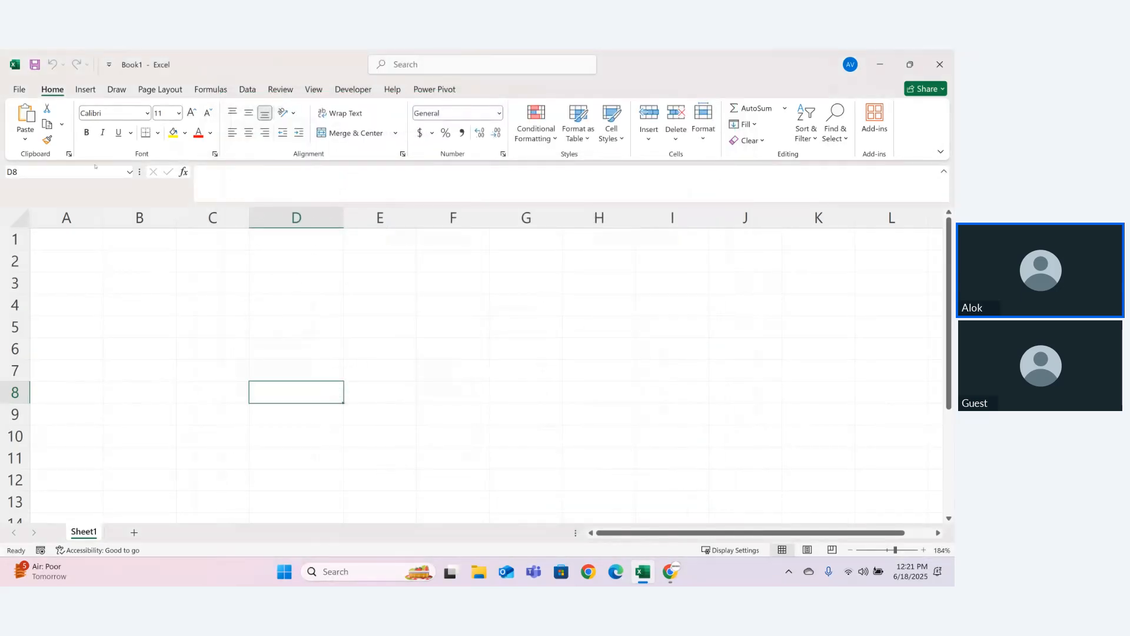
- Create a new blank workbook, view Book1 and return to the new workbook
{"action": "left_click", "coordinate": [18, 89]}
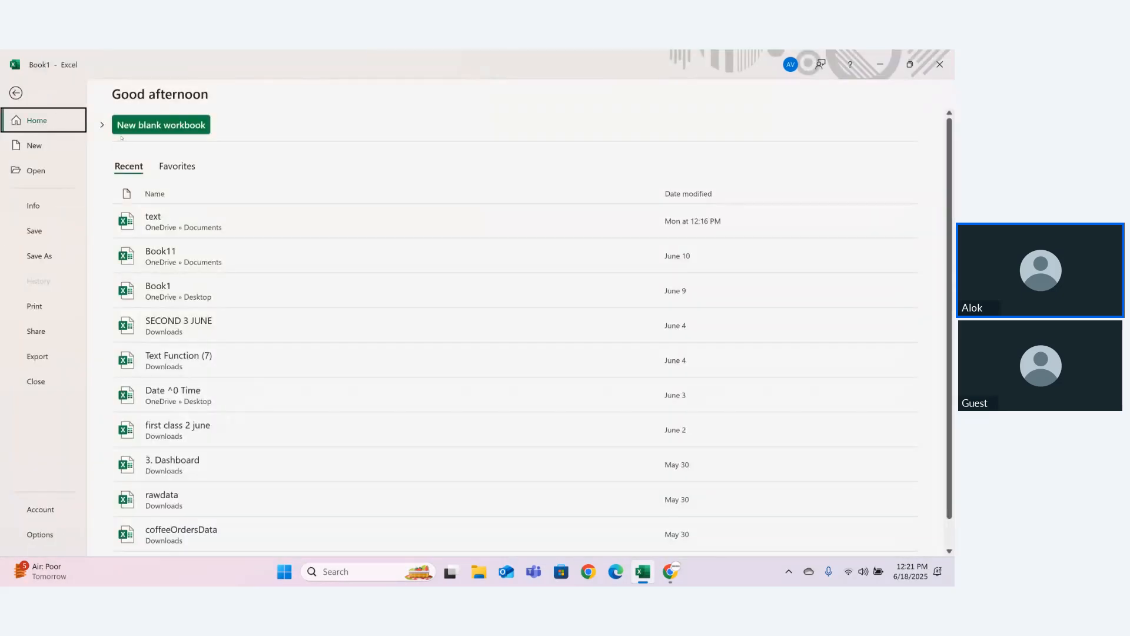
{"action": "left_click", "coordinate": [147, 125]}
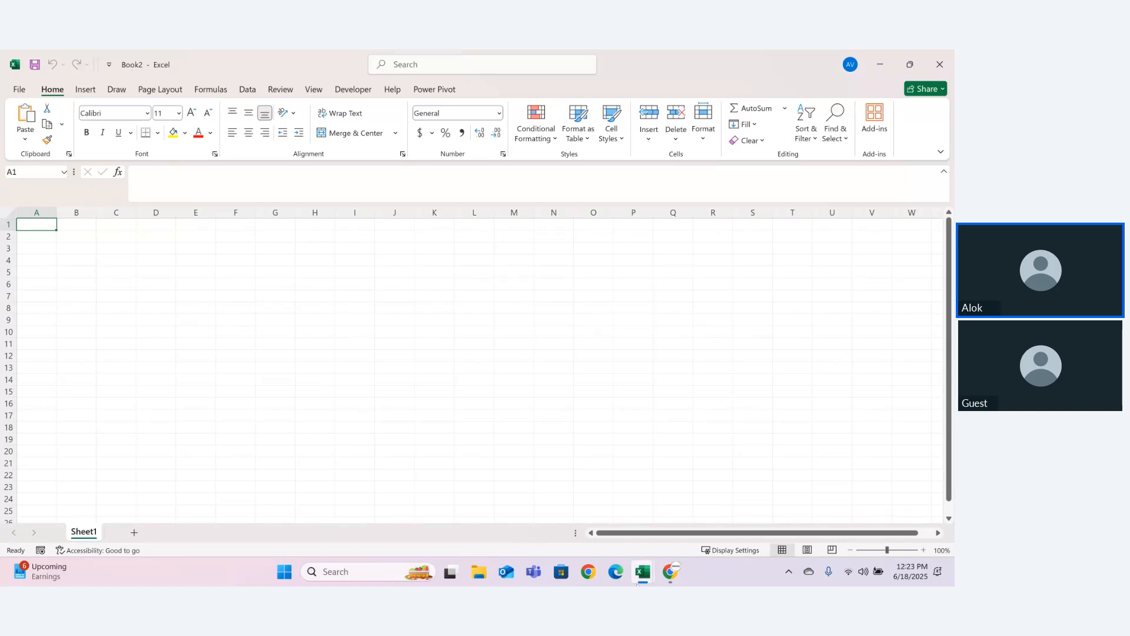
{"action": "mouse_move", "coordinate": [639, 584]}
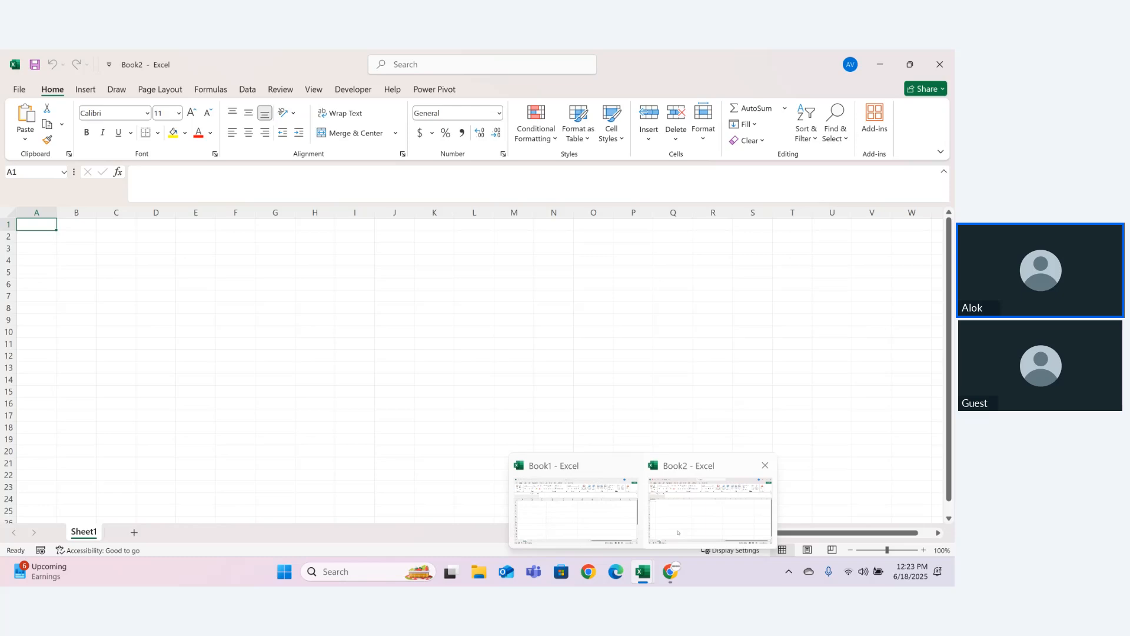
{"action": "left_click", "coordinate": [637, 520]}
{"action": "mouse_move", "coordinate": [648, 585]}
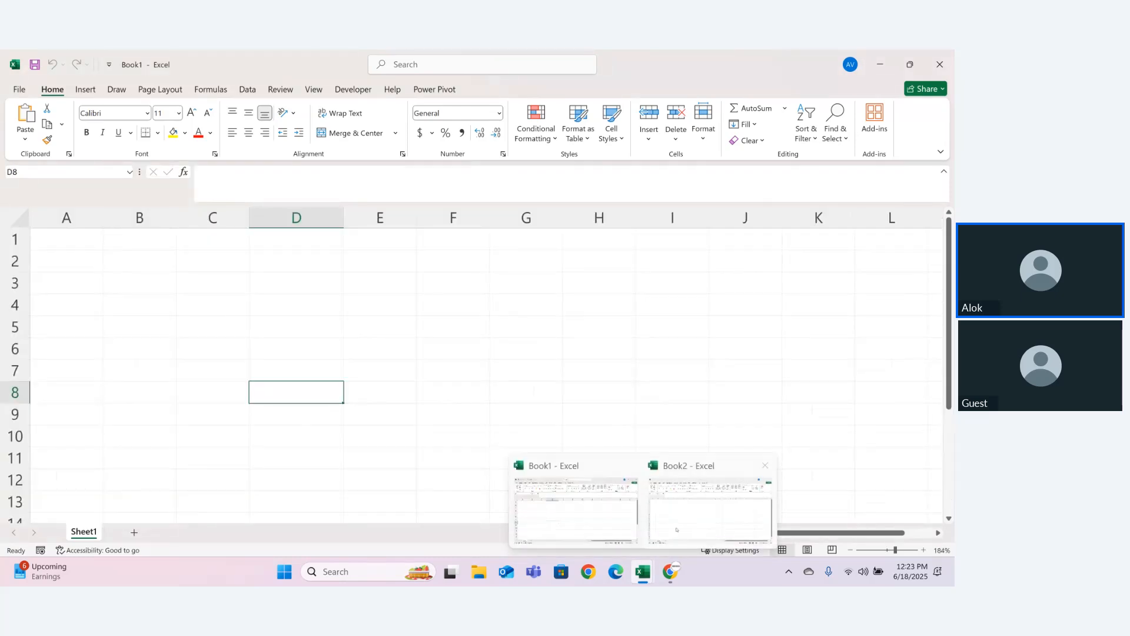
{"action": "left_click", "coordinate": [683, 523]}
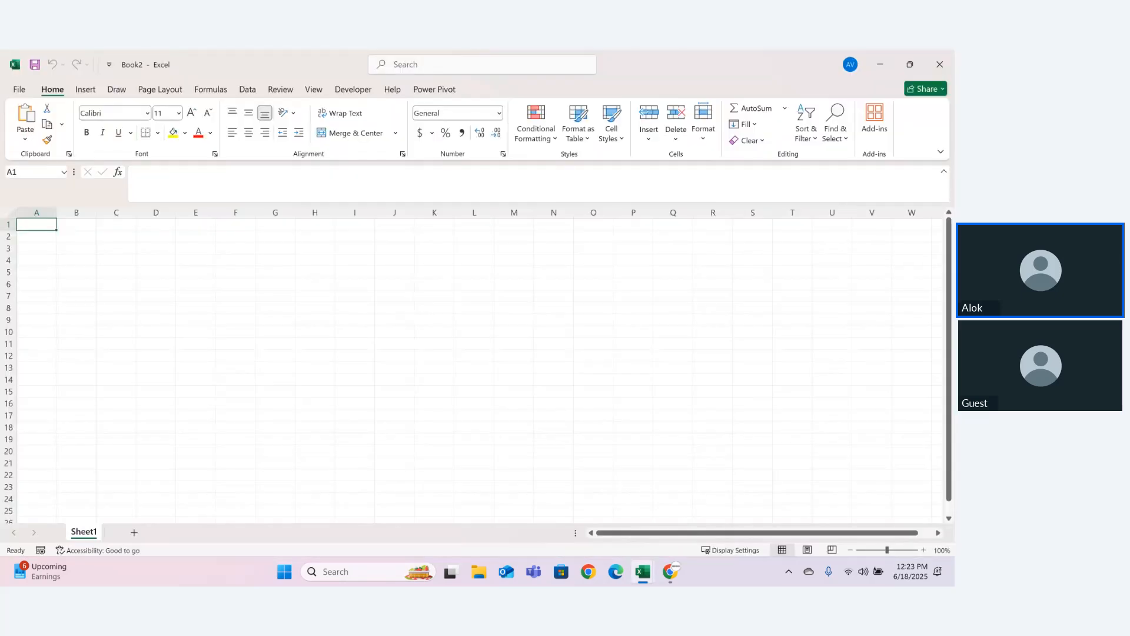
- Search Windows for "xc" and launch Excel from the results to open another window
{"action": "left_click", "coordinate": [323, 570]}
{"action": "type", "text": "xc"}
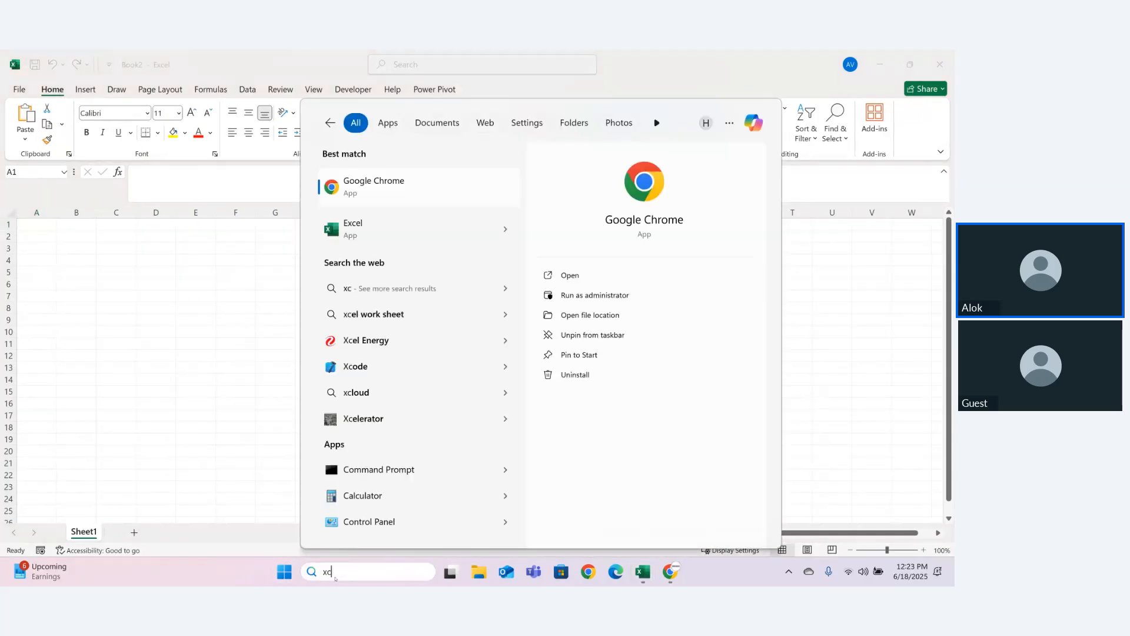
{"action": "key", "text": "Down"}
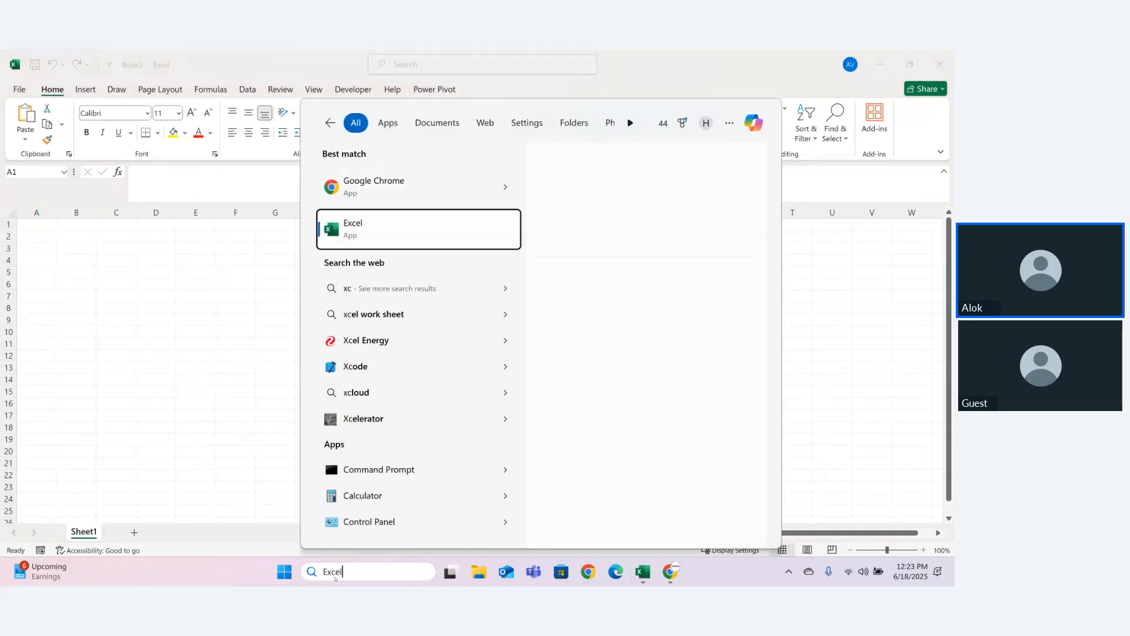
{"action": "key", "text": "Tab"}
{"action": "key", "text": "Return"}
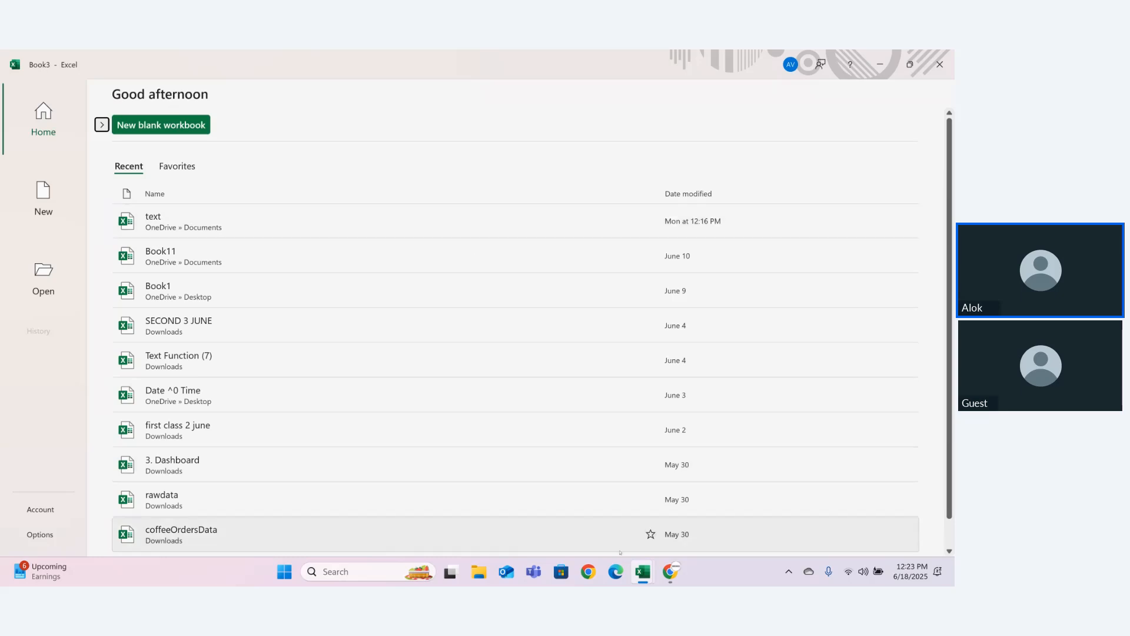
- Preview the open Book1, Book2 and Book3 windows, and close the Book3 window
{"action": "mouse_move", "coordinate": [637, 568]}
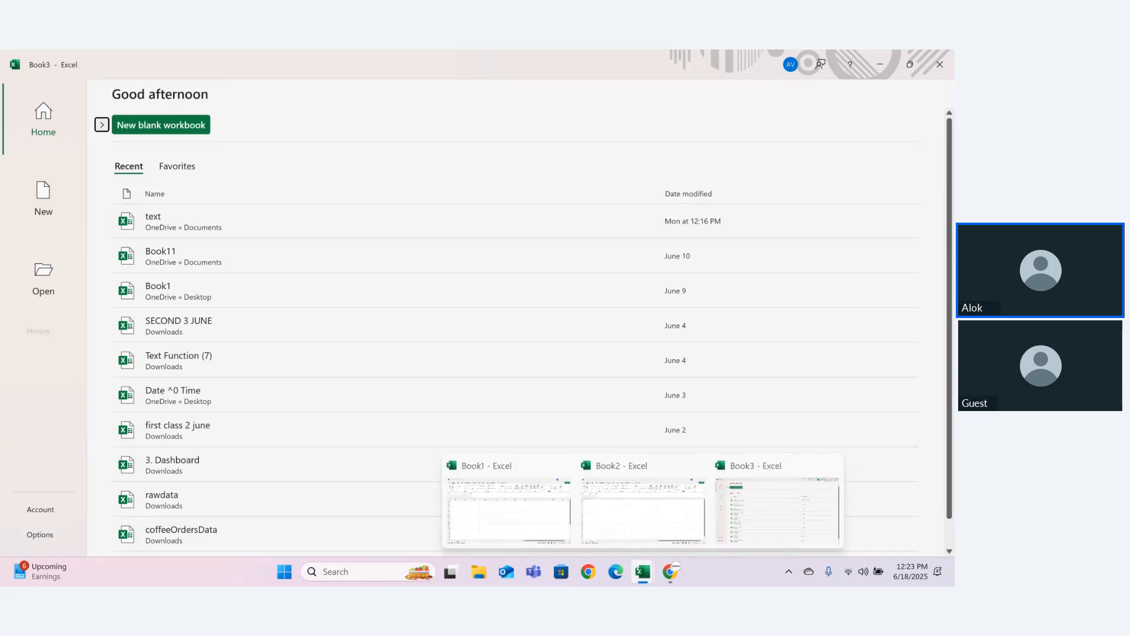
{"action": "mouse_move", "coordinate": [513, 496]}
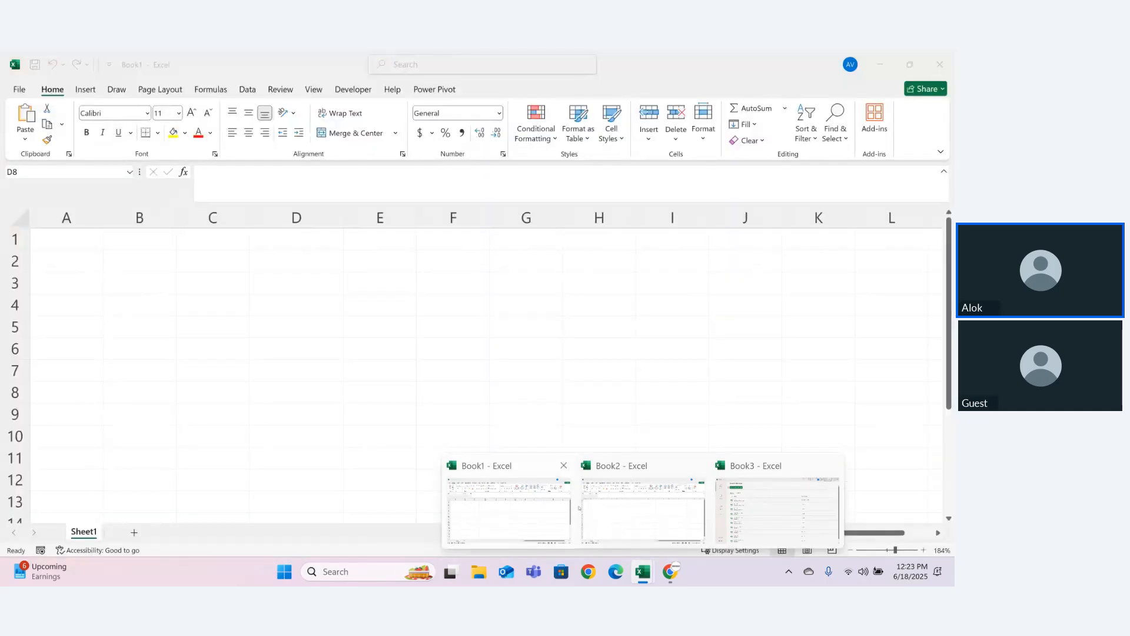
{"action": "mouse_move", "coordinate": [594, 508]}
{"action": "mouse_move", "coordinate": [746, 512]}
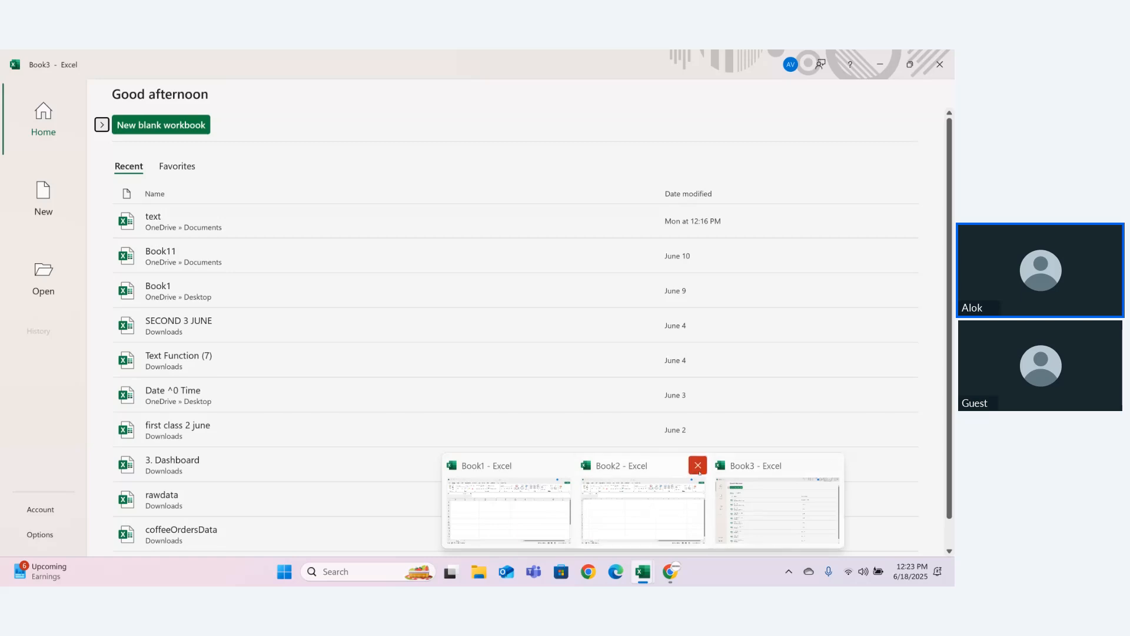
{"action": "left_click", "coordinate": [698, 466]}
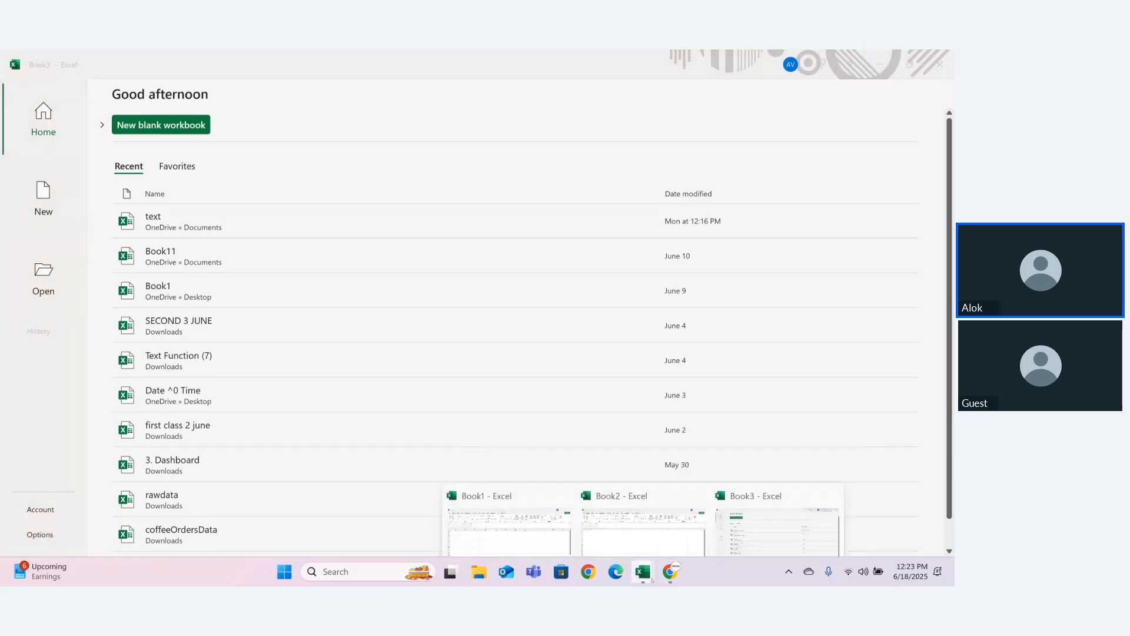
{"action": "left_click", "coordinate": [699, 466]}
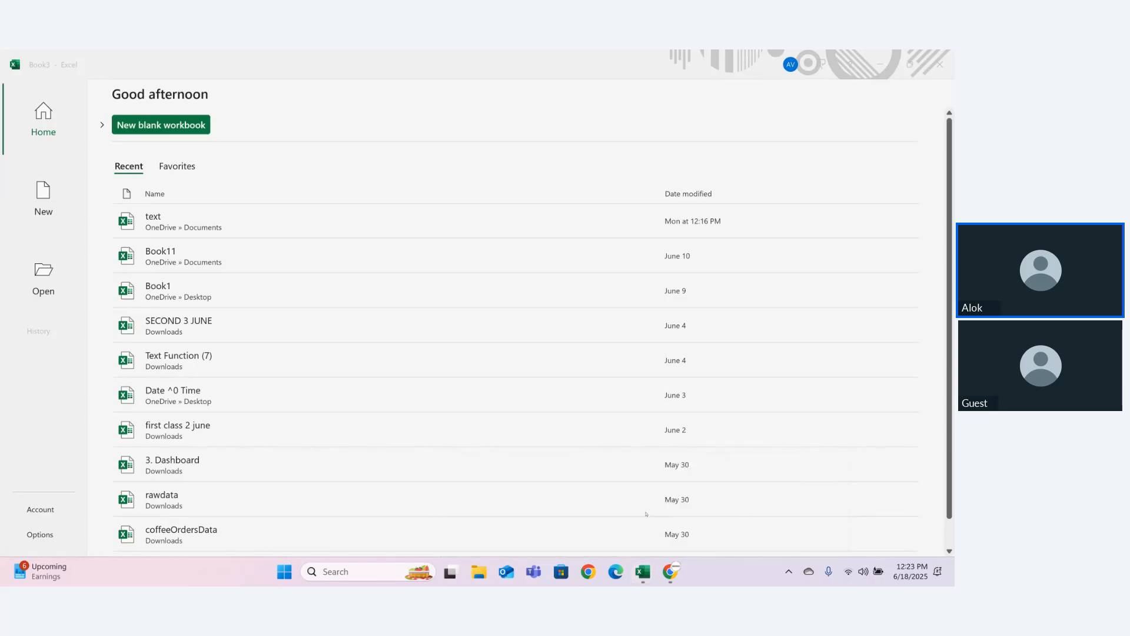
{"action": "left_click", "coordinate": [939, 64]}
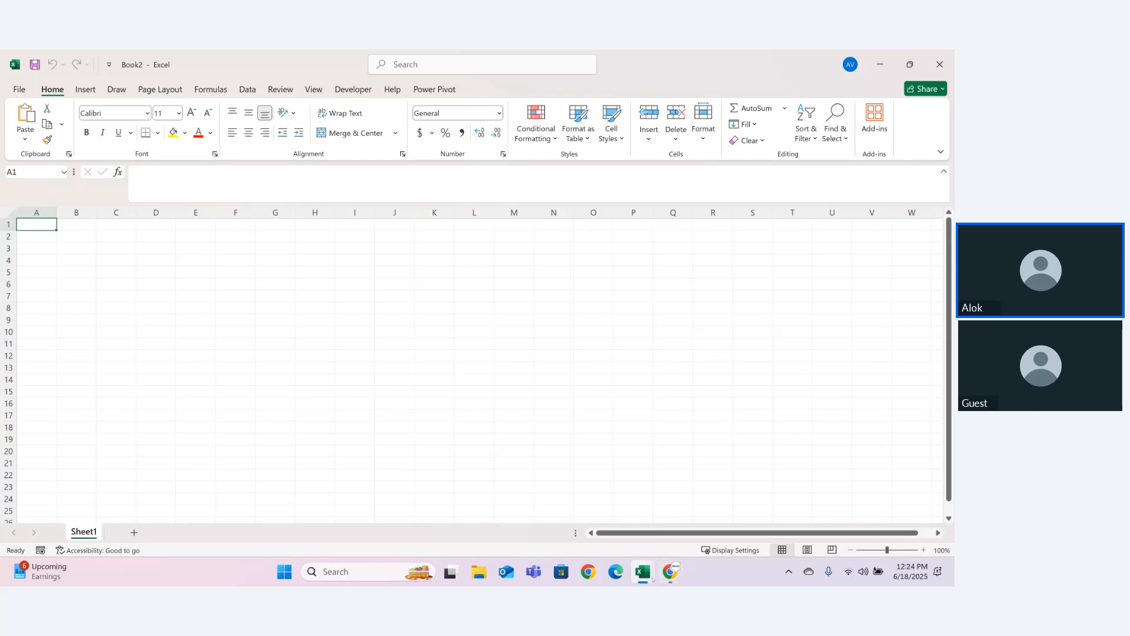
- Switch to the Book1 workbook and close it without saving its changes
{"action": "mouse_move", "coordinate": [651, 578]}
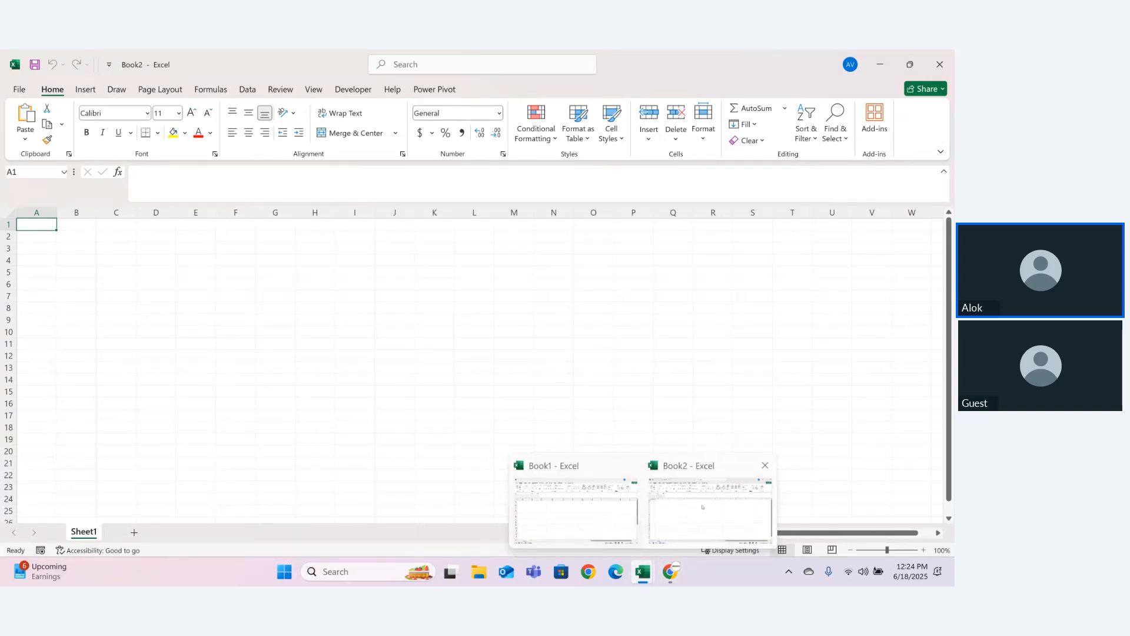
{"action": "left_click", "coordinate": [614, 491]}
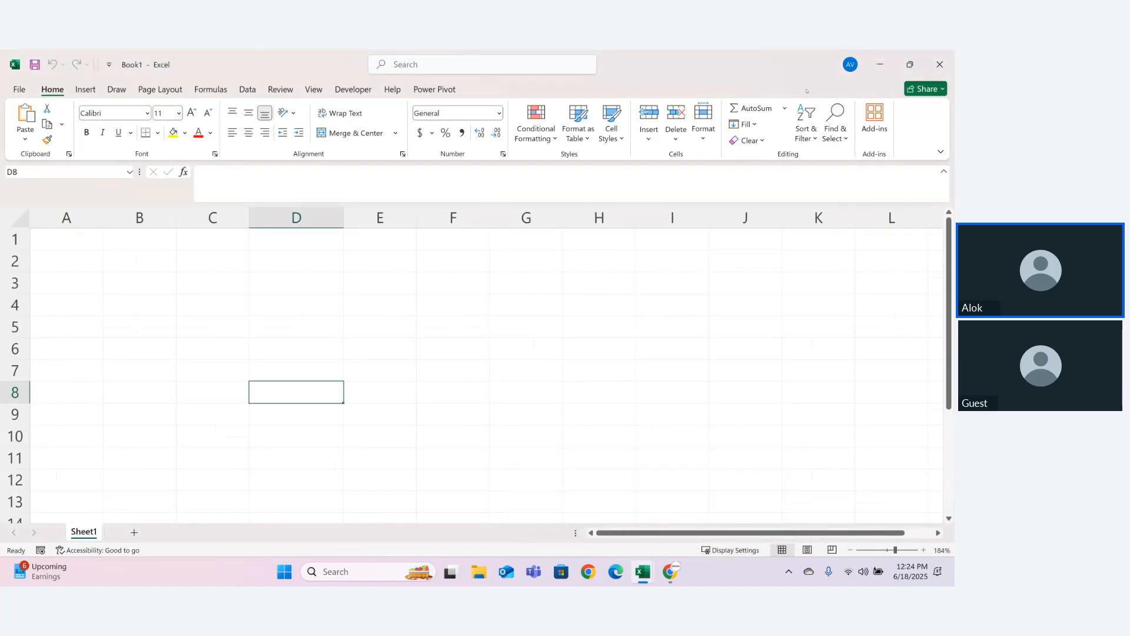
{"action": "left_click", "coordinate": [940, 64]}
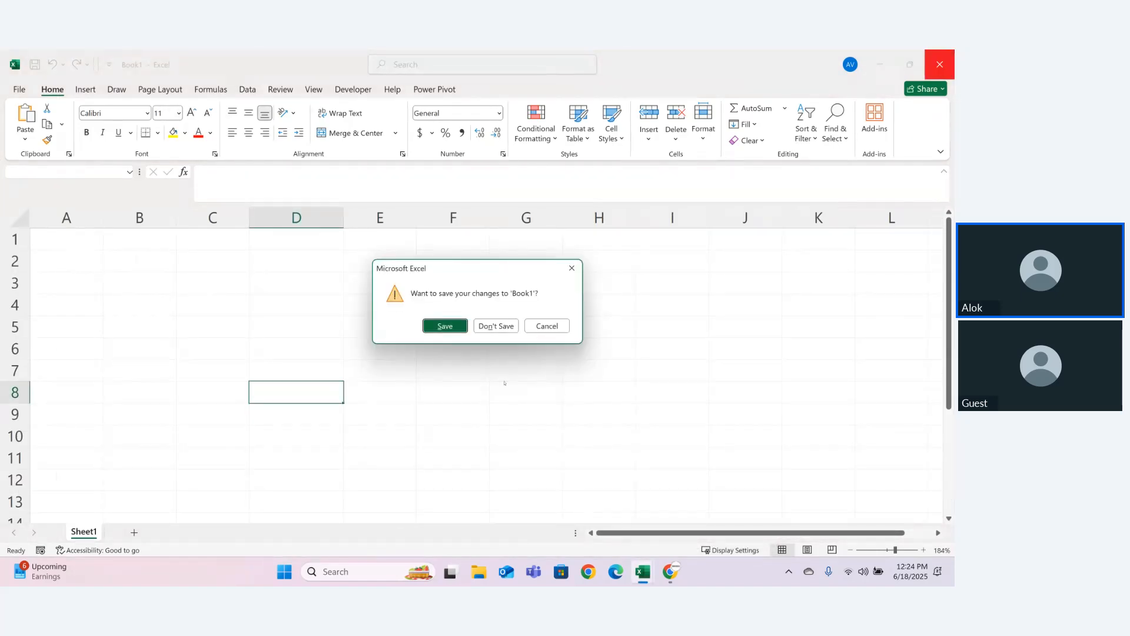
{"action": "left_click", "coordinate": [496, 326]}
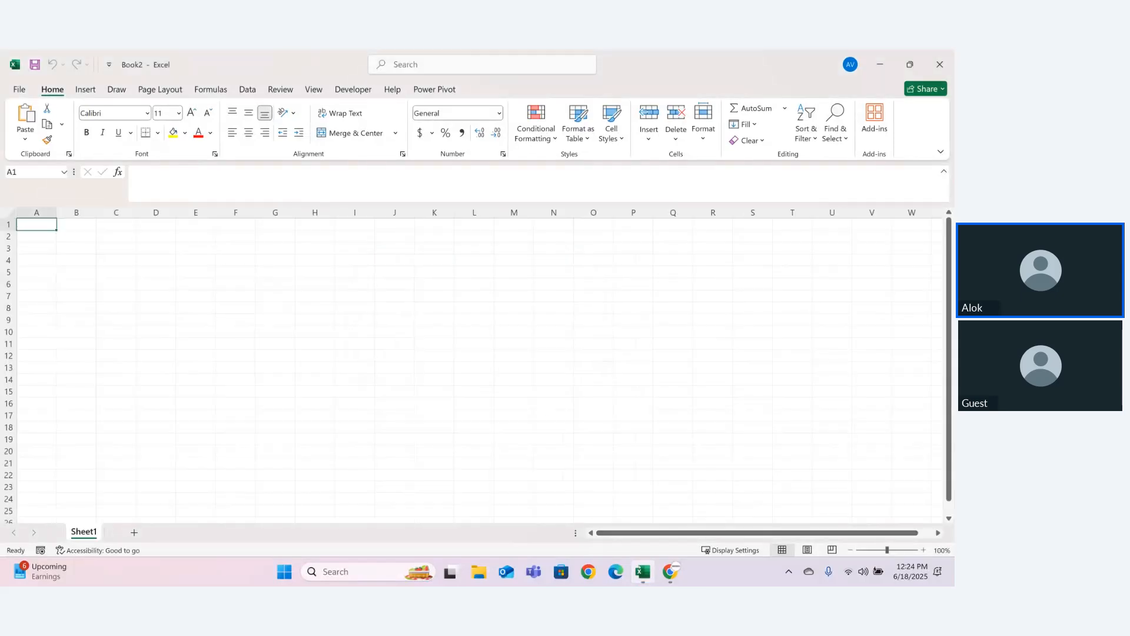
- Add new worksheets to Book2 until the workbook contains Sheet1 through Sheet5
{"action": "mouse_move", "coordinate": [643, 572]}
{"action": "left_click", "coordinate": [628, 519]}
{"action": "left_click", "coordinate": [135, 532]}
{"action": "left_click", "coordinate": [177, 533]}
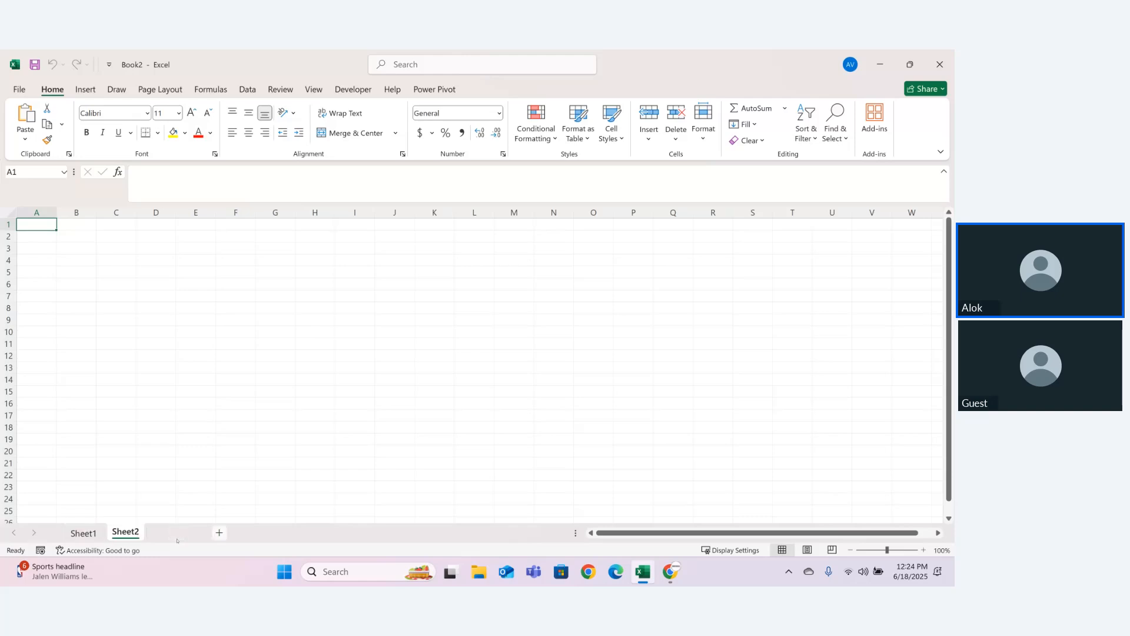
{"action": "left_click", "coordinate": [220, 533]}
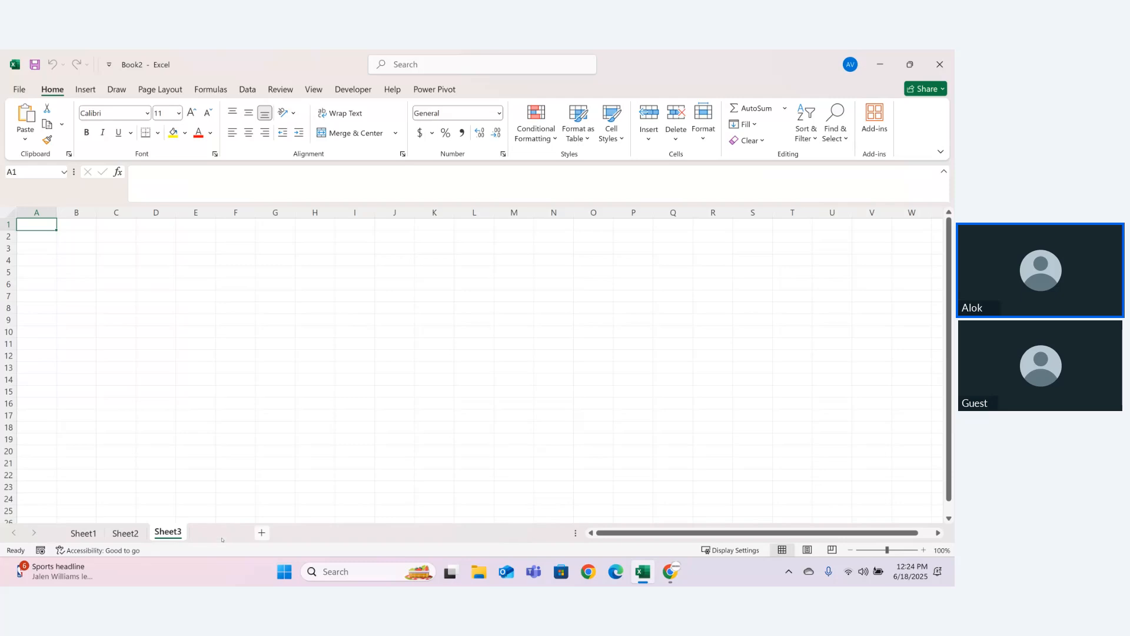
{"action": "left_click", "coordinate": [259, 534]}
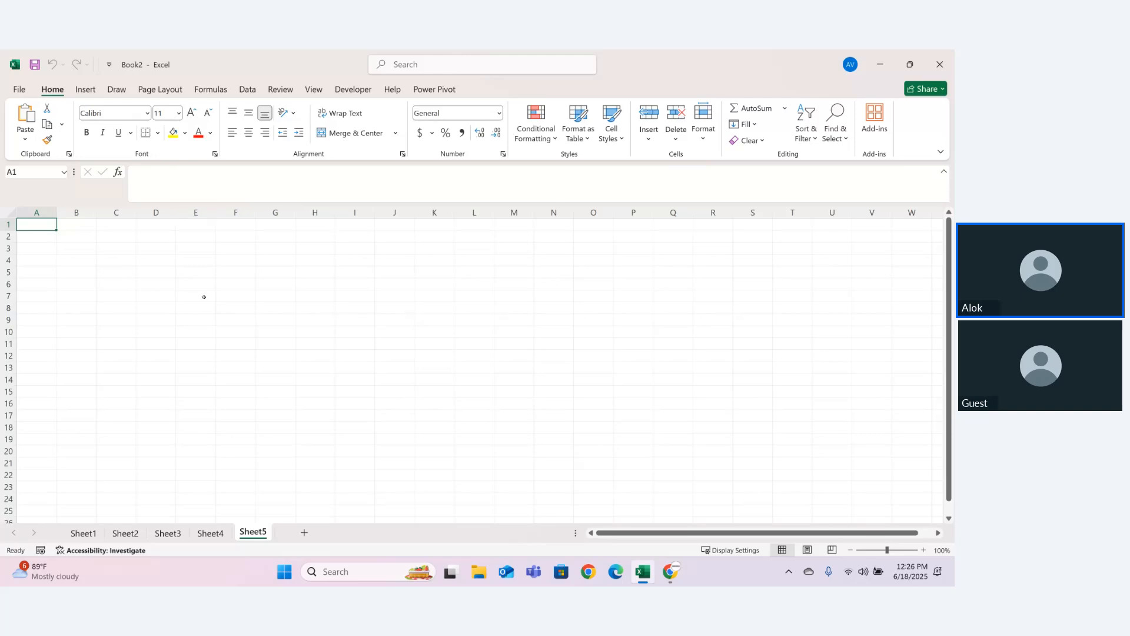
- Zoom Sheet5 in to 213% and return from cell R23 to cell A1
{"action": "left_click", "coordinate": [19, 172]}
{"action": "left_click", "coordinate": [183, 186]}
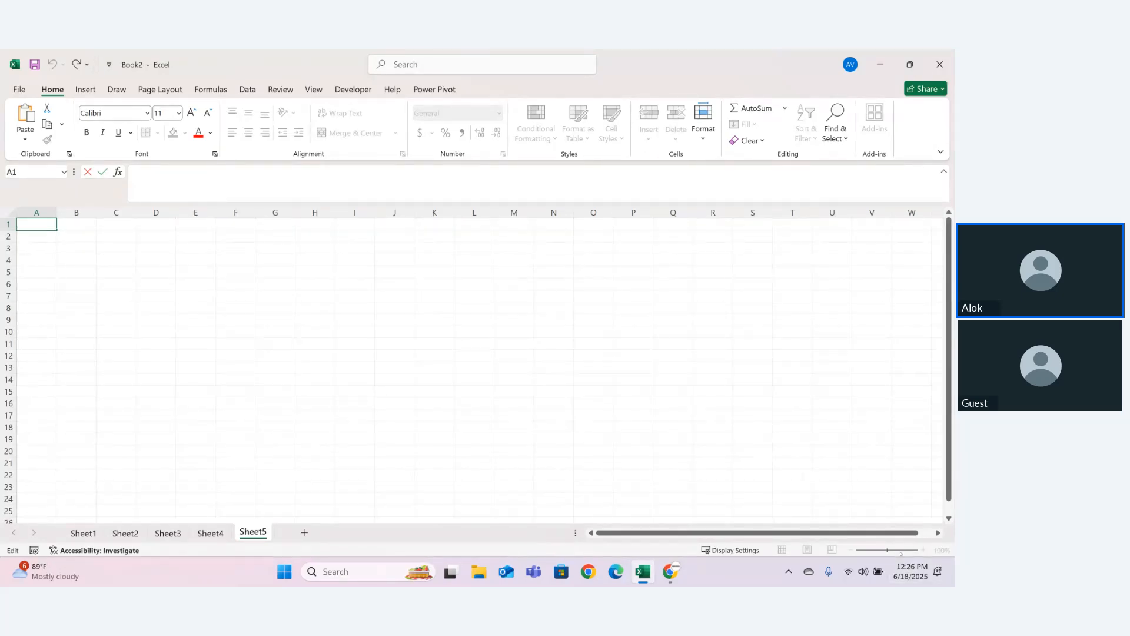
{"action": "left_click", "coordinate": [793, 499]}
{"action": "scroll", "coordinate": [793, 499], "scroll_direction": "up", "scroll_amount": 8}
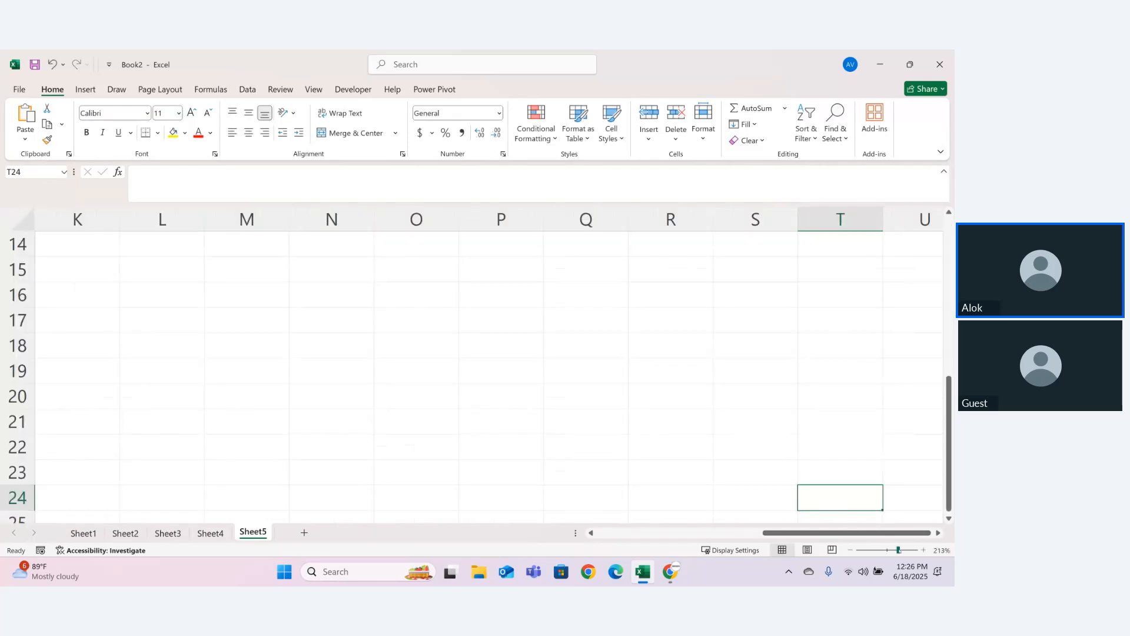
{"action": "left_click", "coordinate": [640, 471]}
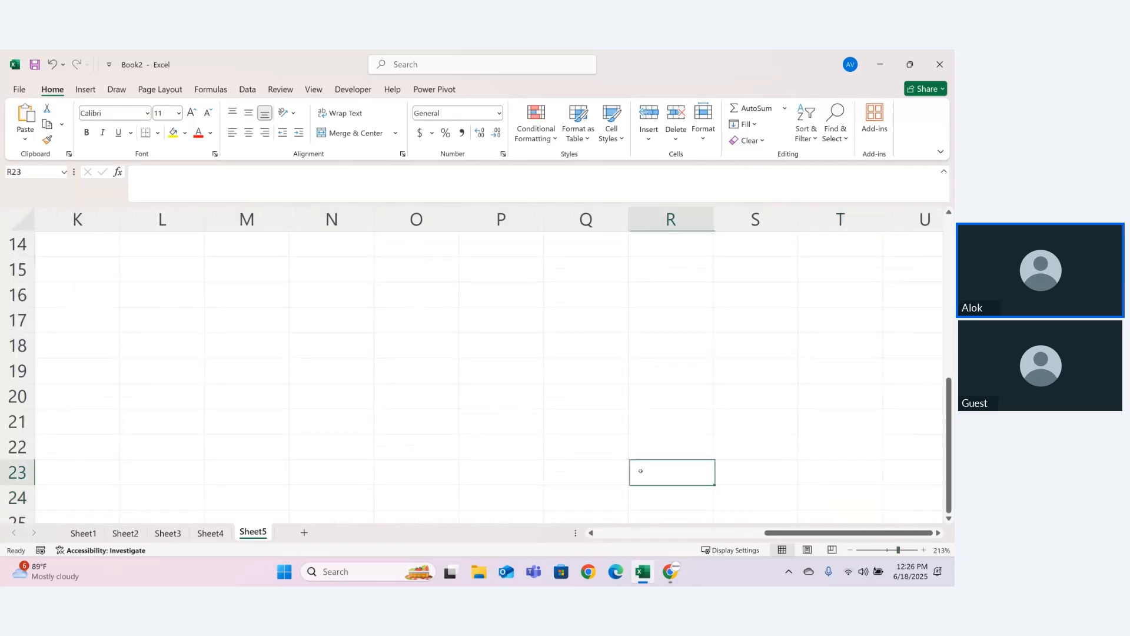
{"action": "key", "text": "Home"}
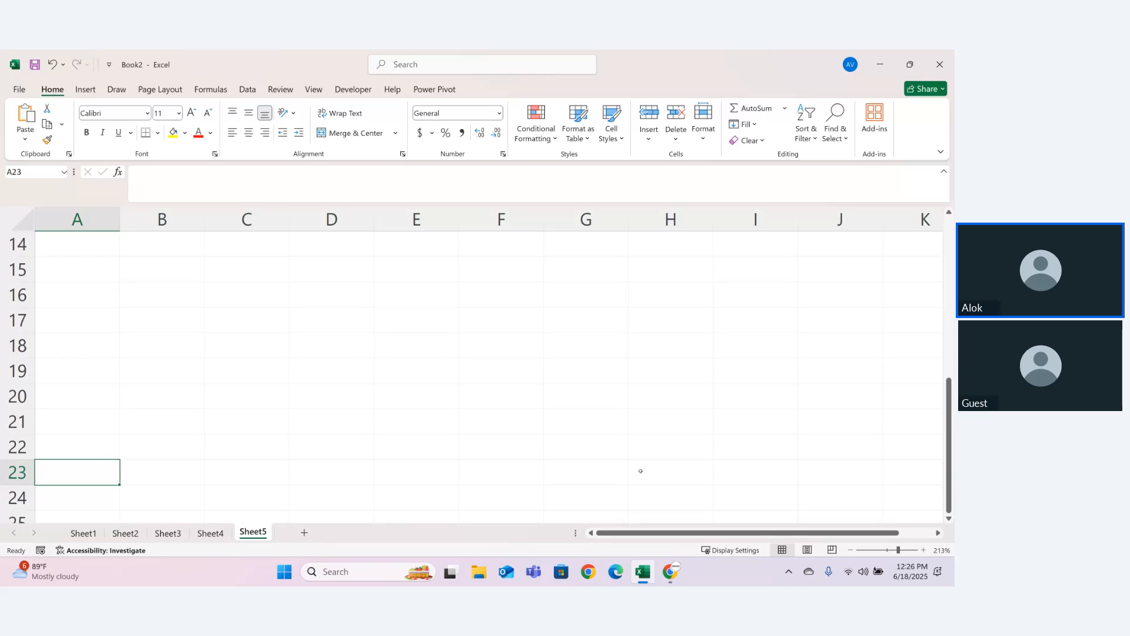
{"action": "key", "text": "ctrl+Home"}
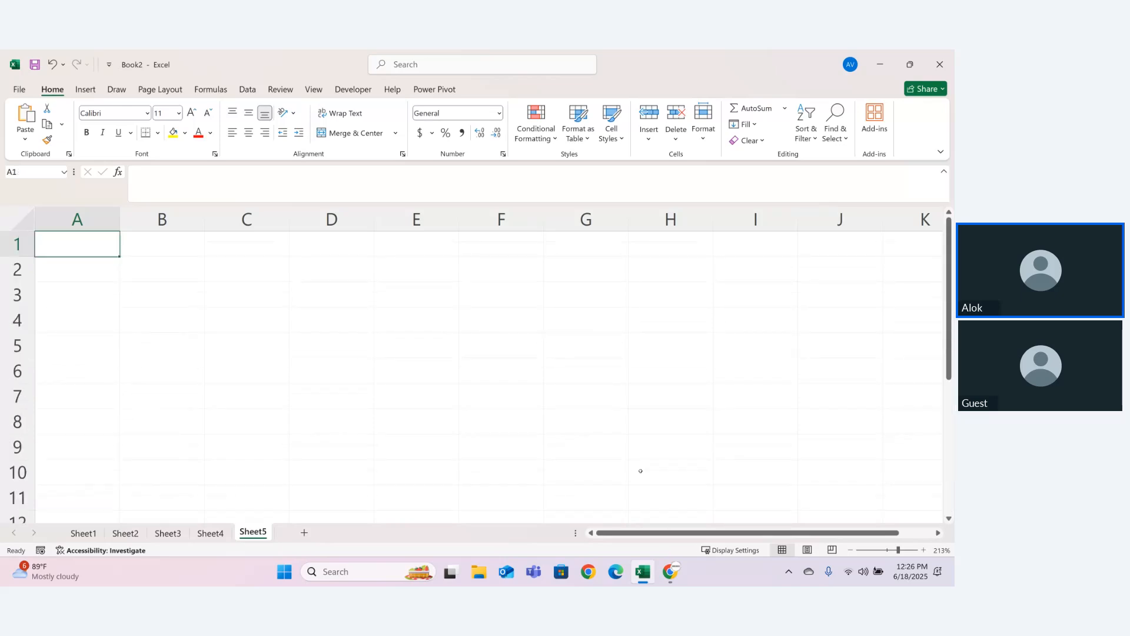
- Enter a person's first name in cell H8 of Sheet5, correcting the misspelled ending
{"action": "left_click", "coordinate": [677, 470]}
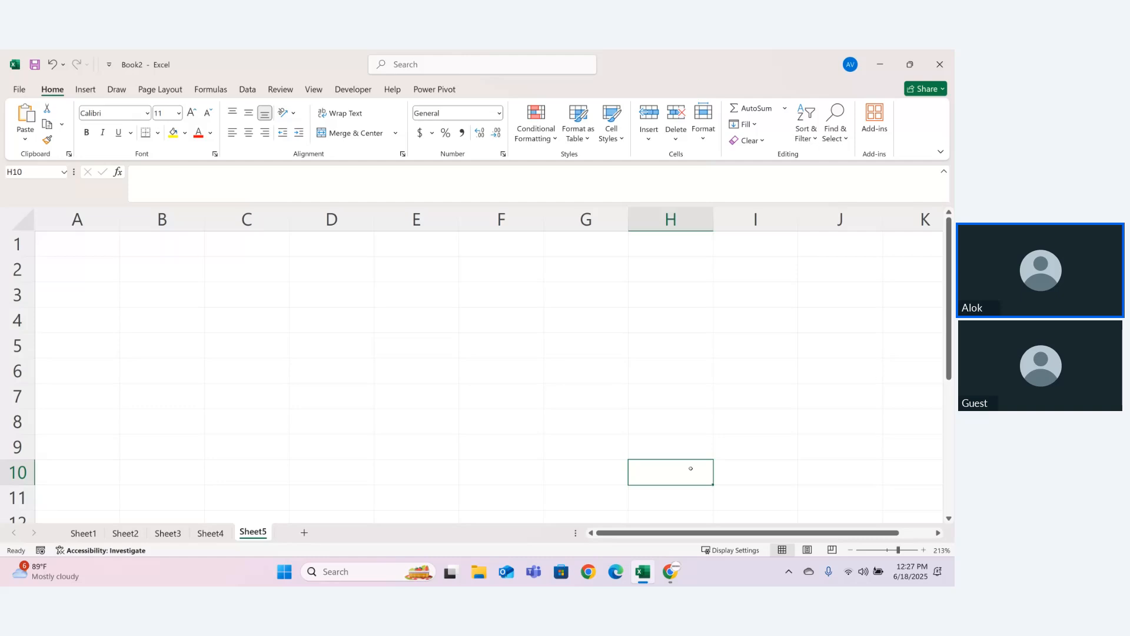
{"action": "left_click", "coordinate": [693, 432]}
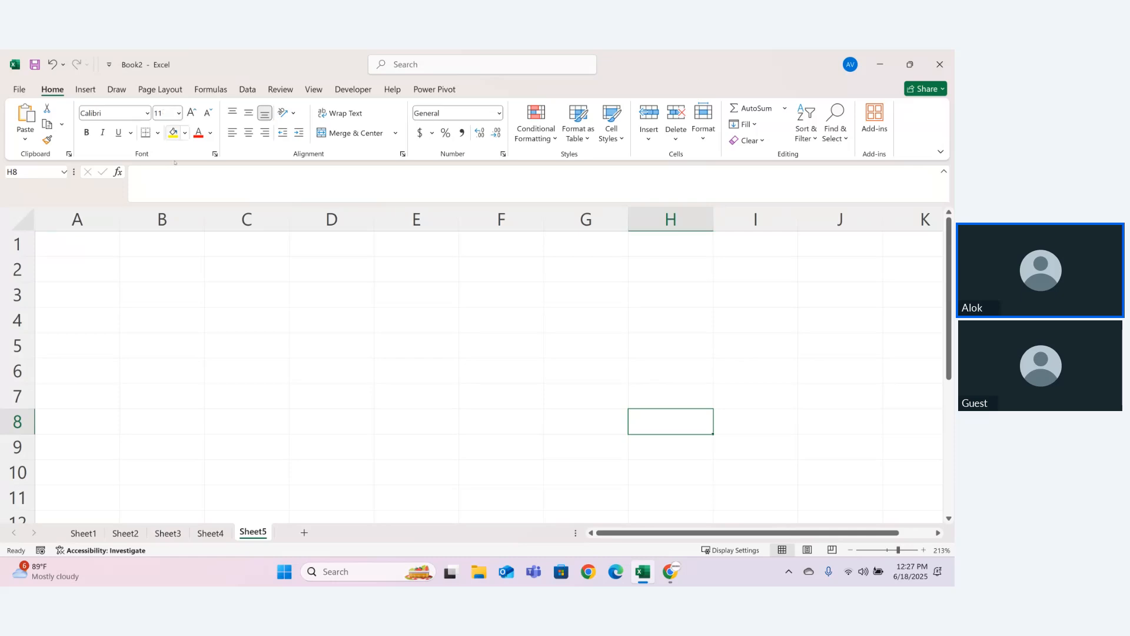
{"action": "left_click", "coordinate": [182, 190]}
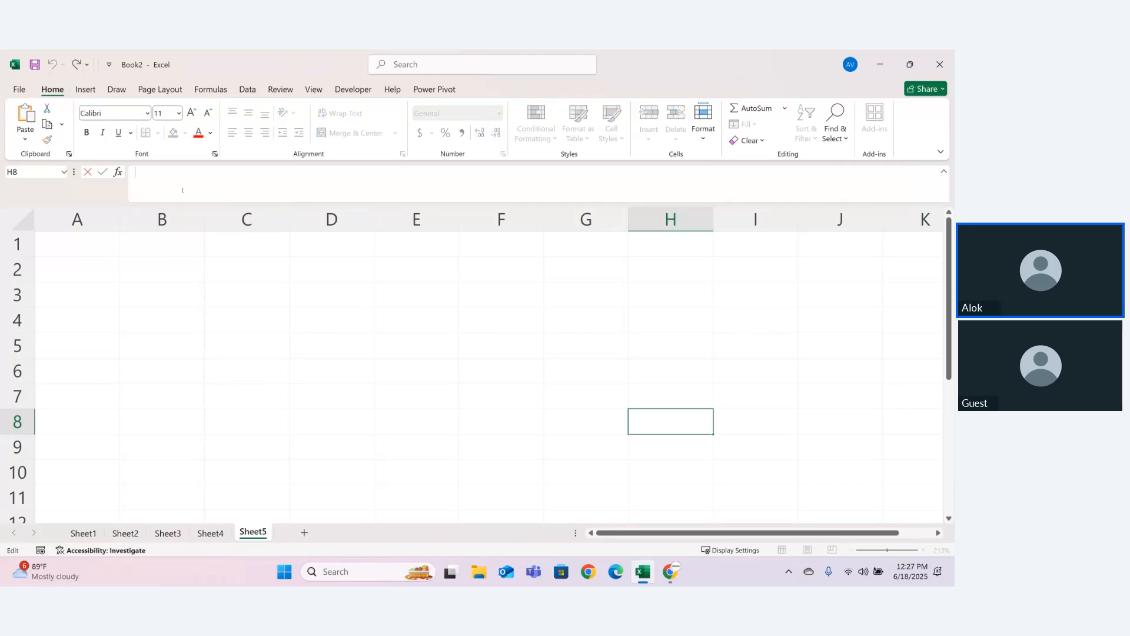
{"action": "type", "text": "risahbj"}
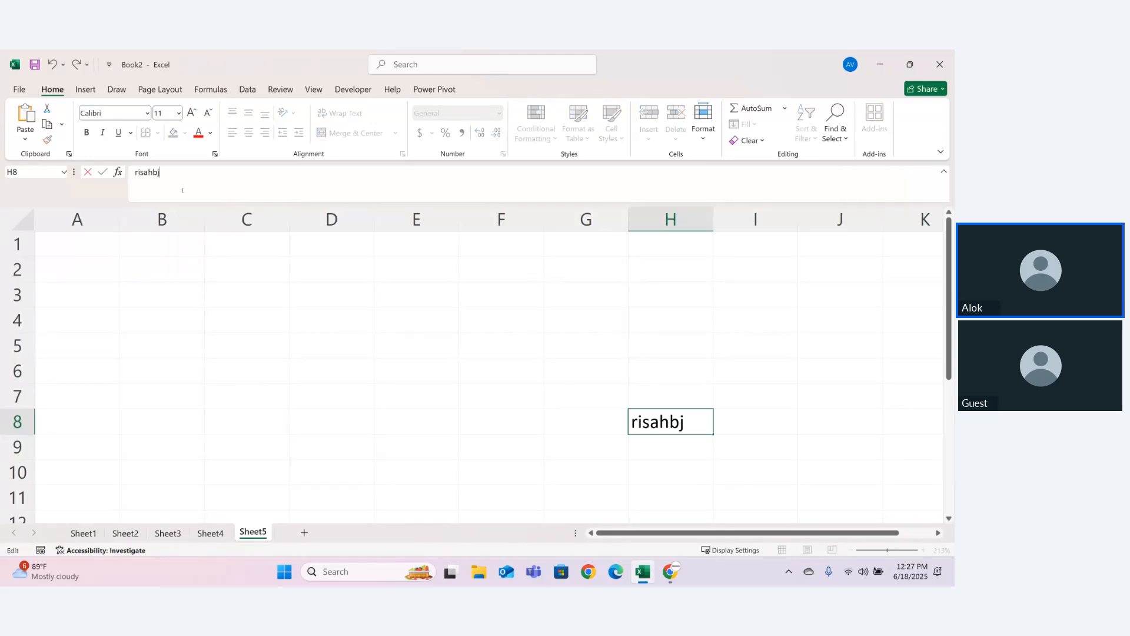
{"action": "key", "text": "BackSpace"}
{"action": "key", "text": "BackSpace"}
{"action": "key", "text": "BackSpace"}
{"action": "key", "text": "BackSpace"}
{"action": "type", "text": "habh"}
{"action": "key", "text": "Return"}
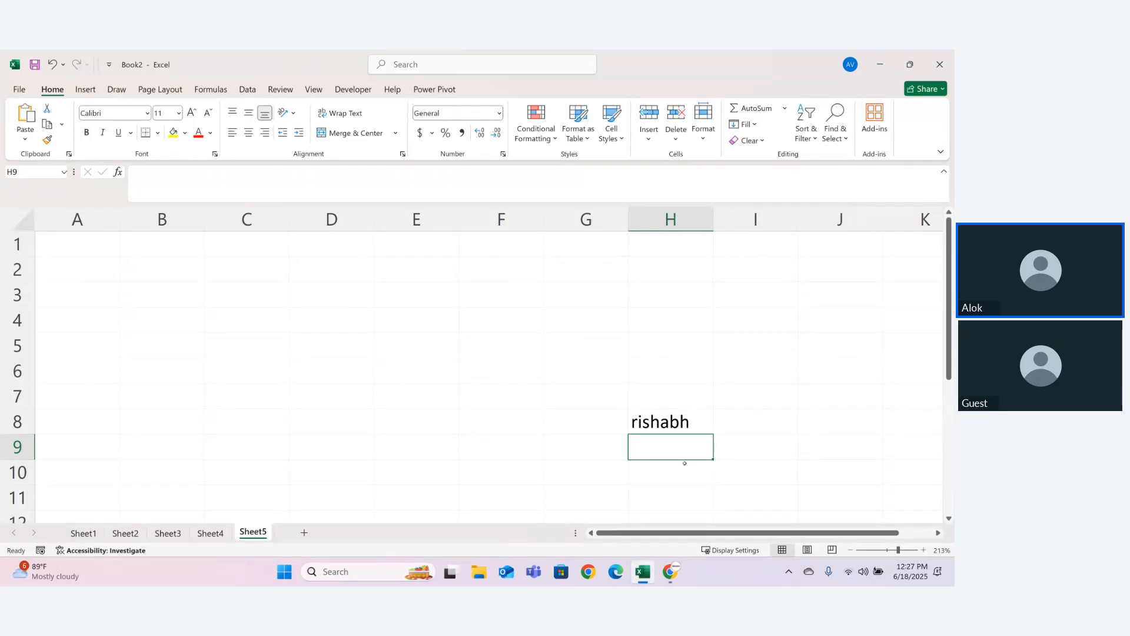
- Clear the contents of cells H7 to H9
{"action": "key", "text": "Tab"}
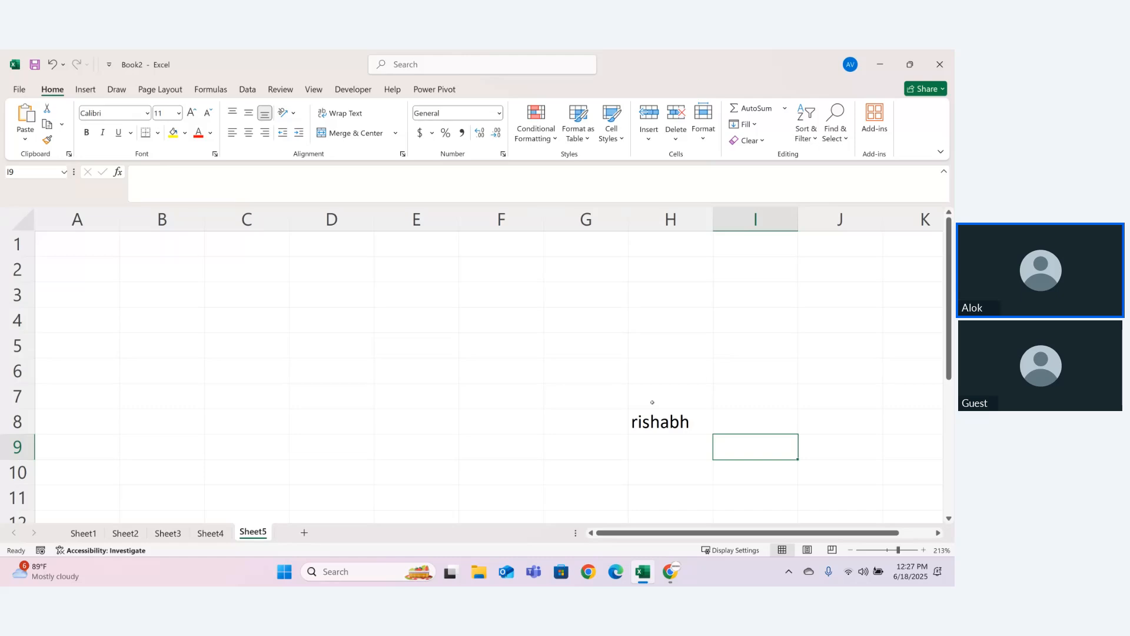
{"action": "left_click_drag", "start_coordinate": [652, 402], "coordinate": [676, 457]}
{"action": "key", "text": "Delete"}
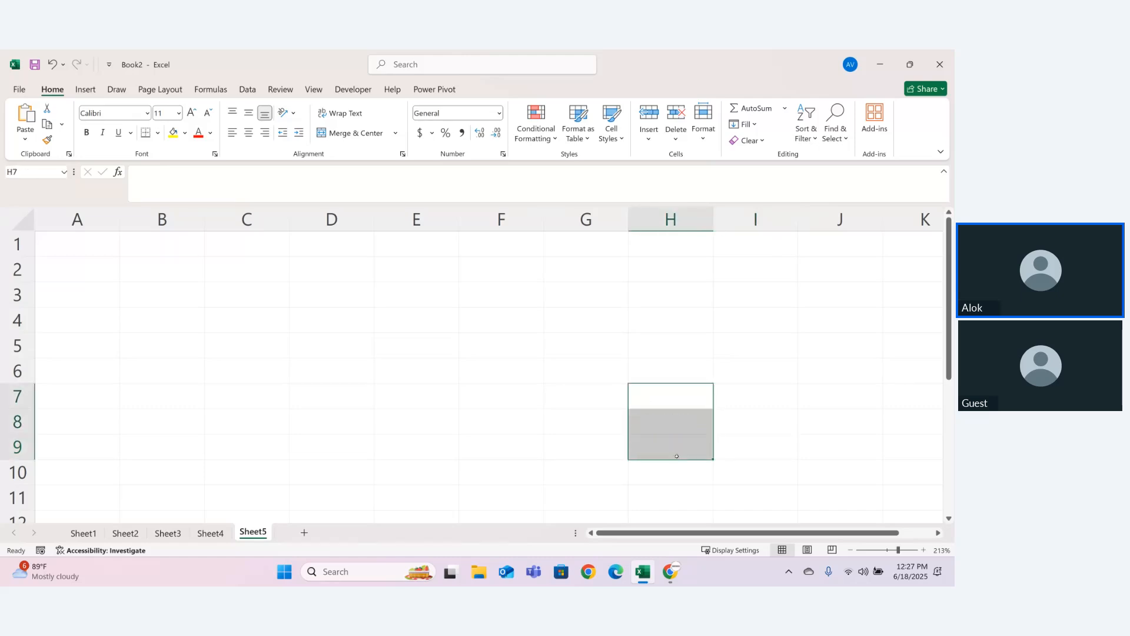
- Collapse the expanded formula bar to a single line and select cell D2
{"action": "left_click", "coordinate": [555, 407]}
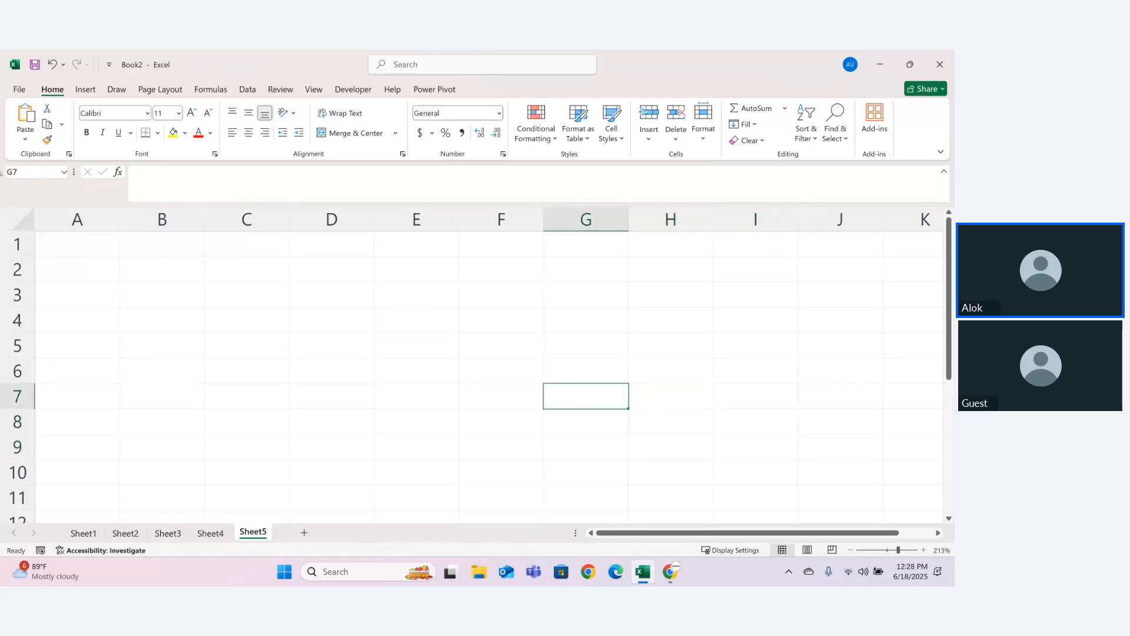
{"action": "left_click", "coordinate": [38, 173]}
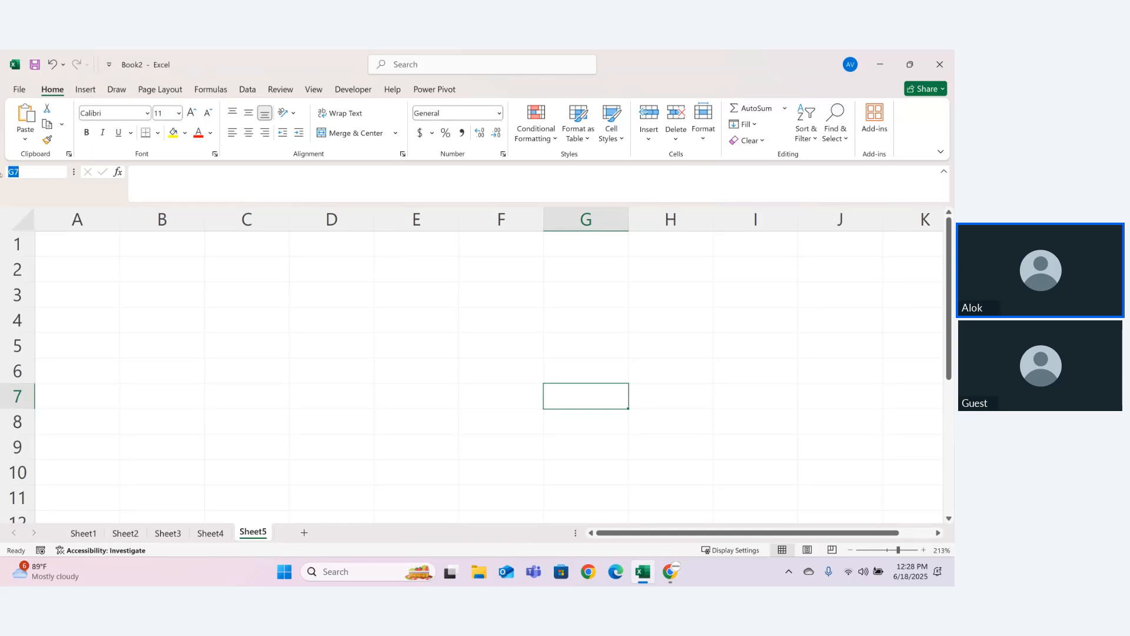
{"action": "left_click", "coordinate": [229, 186]}
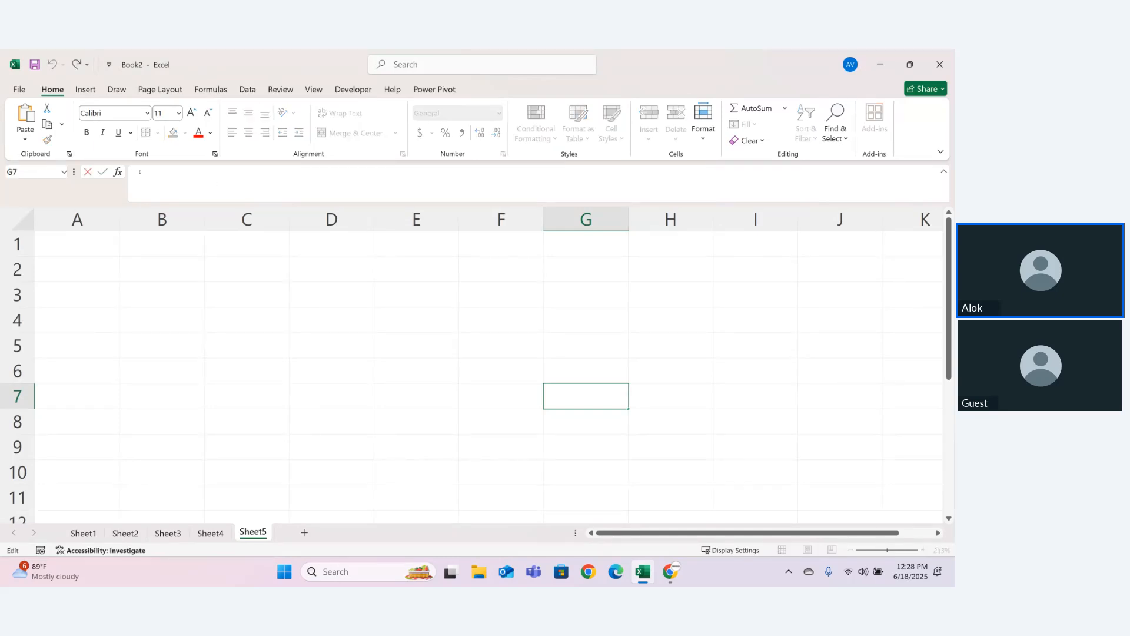
{"action": "left_click", "coordinate": [943, 170]}
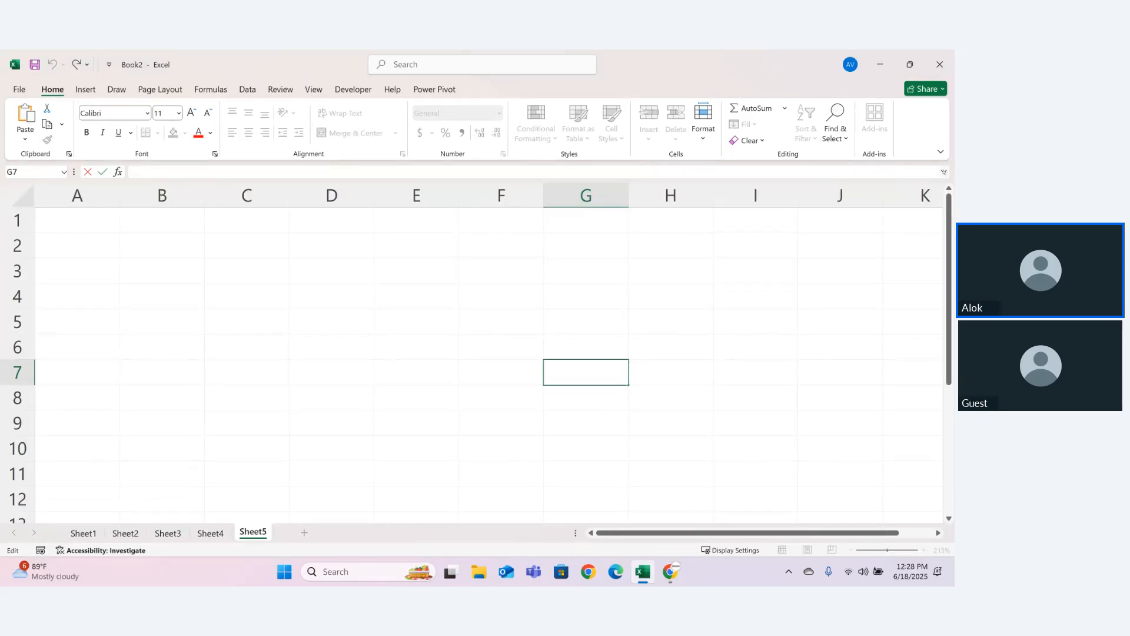
{"action": "left_click", "coordinate": [328, 245]}
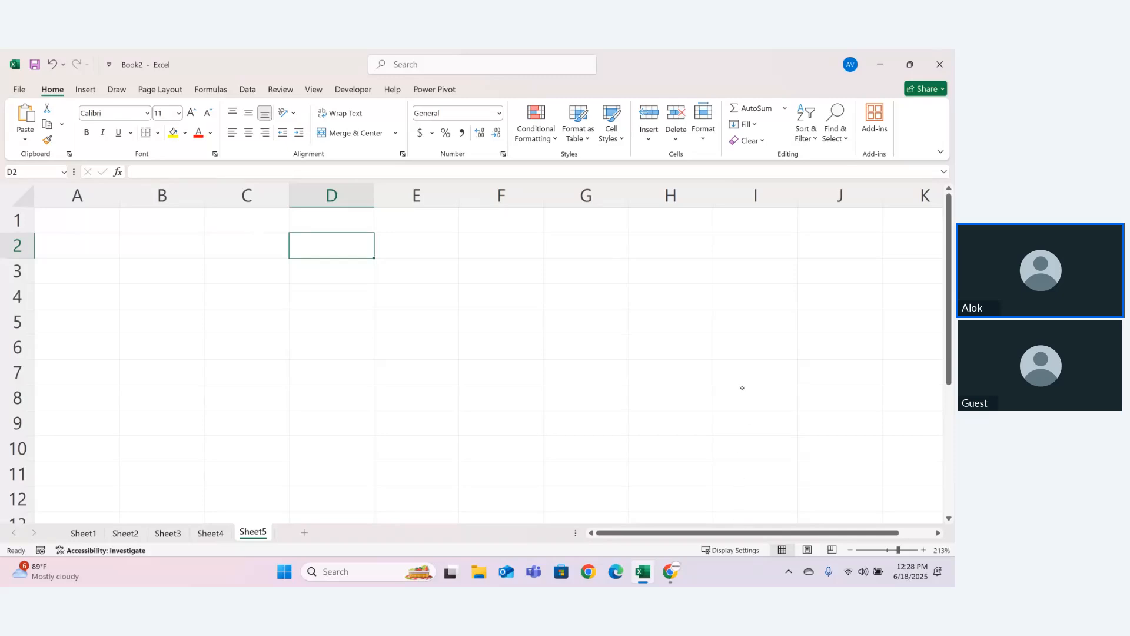
- Move along row 7 from cell I7 past column BB to the worksheet's last column, XFD
{"action": "left_click", "coordinate": [742, 380]}
{"action": "key", "text": "Right"}
{"action": "key", "text": "Right"}
{"action": "key", "text": "Right"}
{"action": "key", "text": "Right"}
{"action": "key", "text": "Right"}
{"action": "key", "text": "Right"}
{"action": "key", "text": "Right"}
{"action": "key", "text": "Right"}
{"action": "key", "text": "Right"}
{"action": "key", "text": "Right"}
{"action": "key", "text": "Right"}
{"action": "key", "text": "Right"}
{"action": "key", "text": "Right"}
{"action": "key", "text": "Right"}
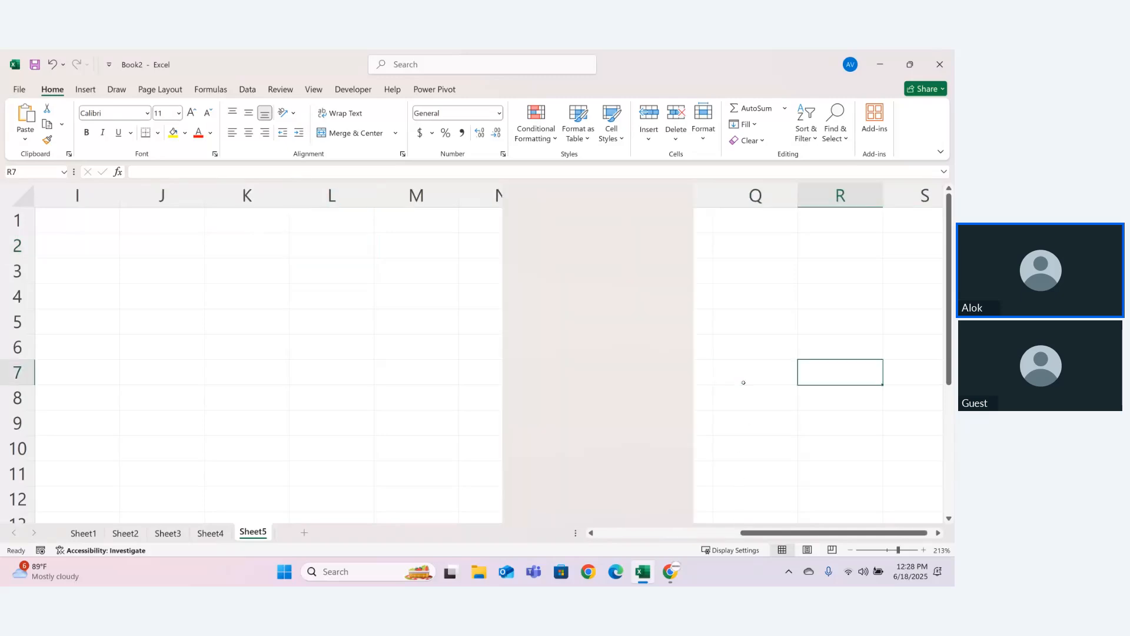
{"action": "key", "text": "Right"}
{"action": "key", "text": "Right"}
{"action": "key", "text": "Right"}
{"action": "key", "text": "Right"}
{"action": "key", "text": "Right"}
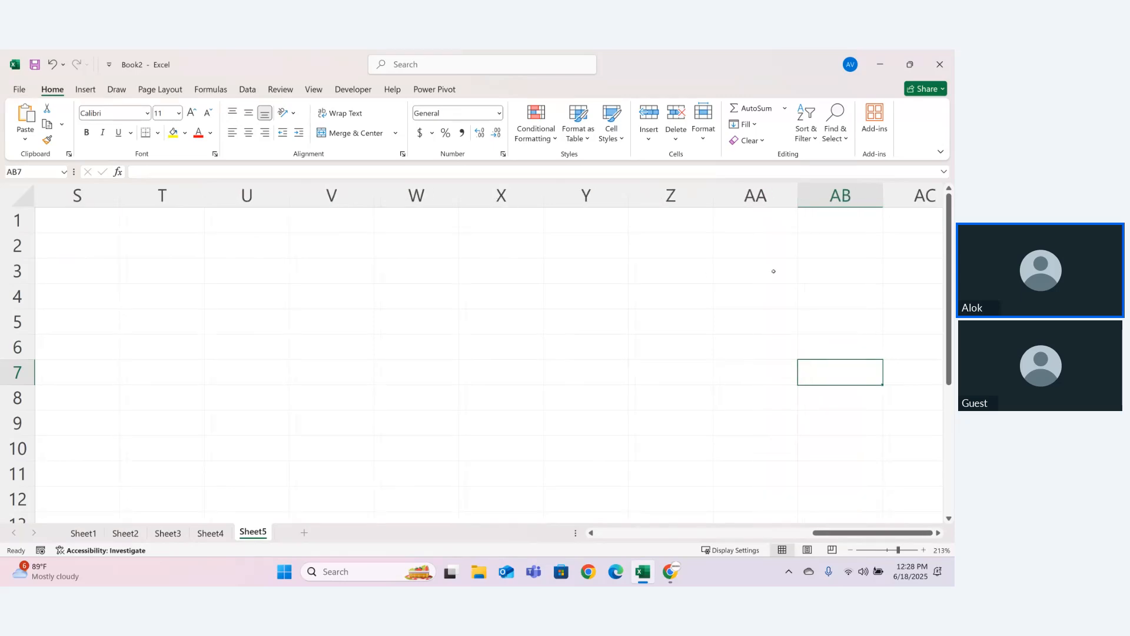
{"action": "key", "text": "Right"}
{"action": "key", "text": "Right"}
{"action": "key", "text": "Right"}
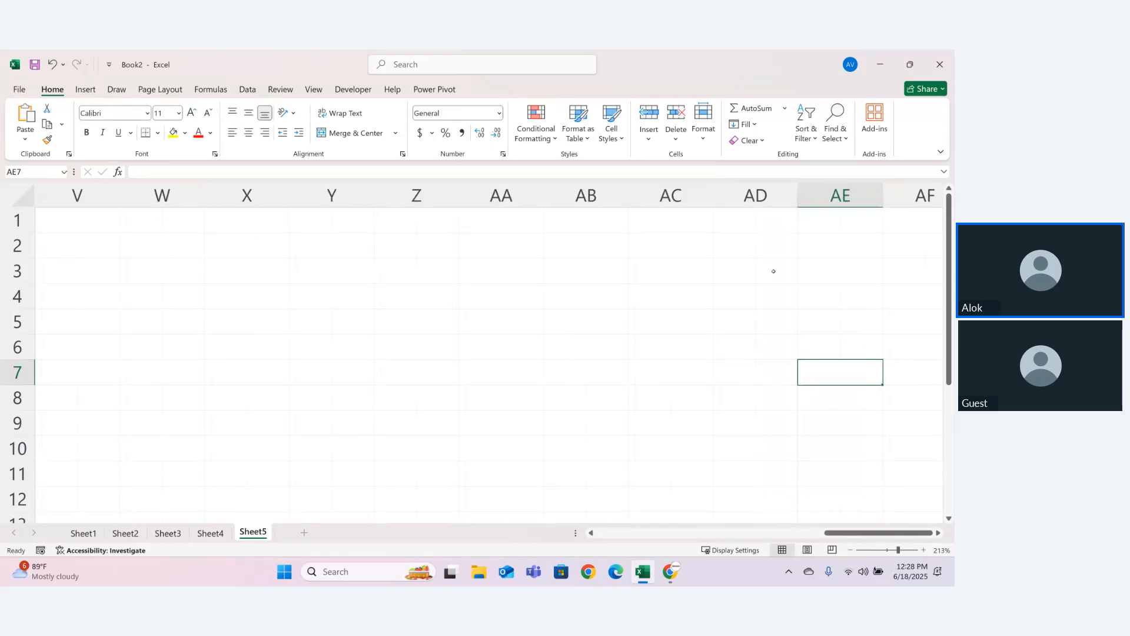
{"action": "key", "text": "Right"}
{"action": "key", "text": "Right"}
{"action": "key", "text": "Right"}
{"action": "key", "text": "Right"}
{"action": "key", "text": "Right"}
{"action": "key", "text": "Right"}
{"action": "key", "text": "Right"}
{"action": "key", "text": "Right"}
{"action": "key", "text": "Right"}
{"action": "key", "text": "Right"}
{"action": "key", "text": "Right"}
{"action": "key", "text": "Right"}
{"action": "key", "text": "Right"}
{"action": "key", "text": "Right"}
{"action": "key", "text": "Right"}
{"action": "key", "text": "Right"}
{"action": "key", "text": "Right"}
{"action": "key", "text": "Right"}
{"action": "key", "text": "Right"}
{"action": "key", "text": "Right"}
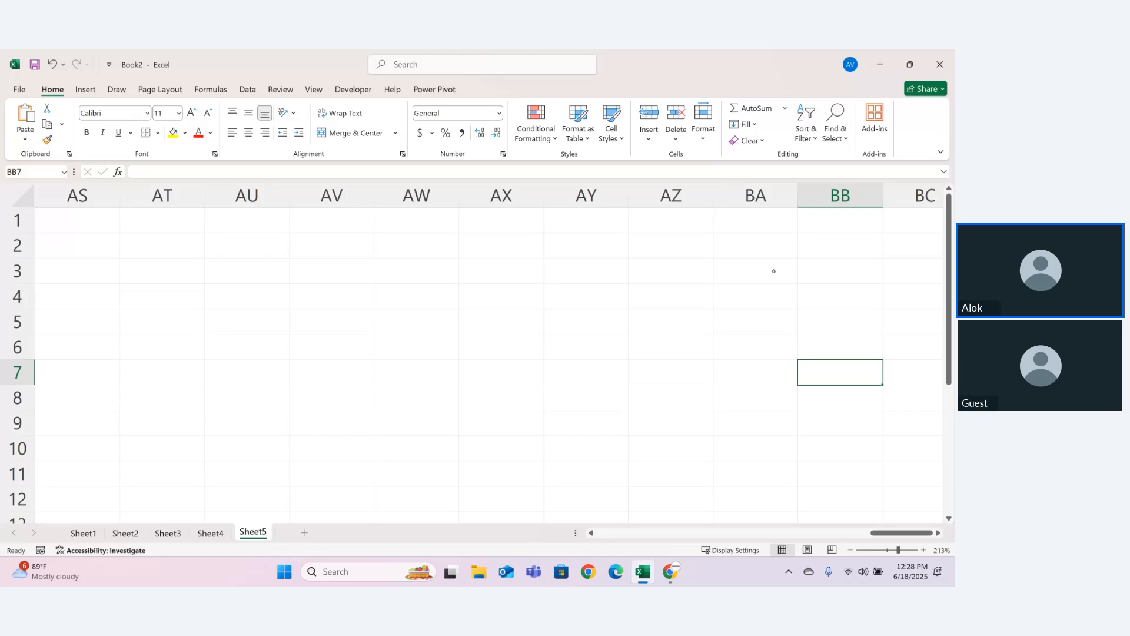
{"action": "key", "text": "ctrl+Right"}
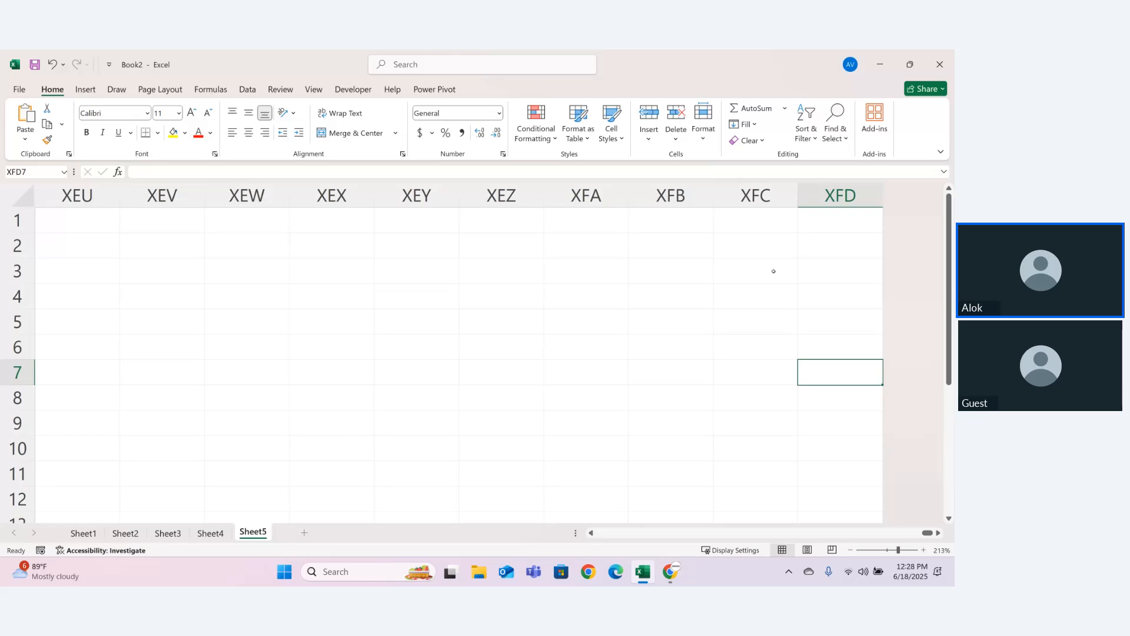
- Count the blank cells across row 1 by entering =COUNTBLANK(A1:XFD1) in cell XFD4
{"action": "left_click", "coordinate": [805, 285]}
{"action": "type", "text": "=ciyn"}
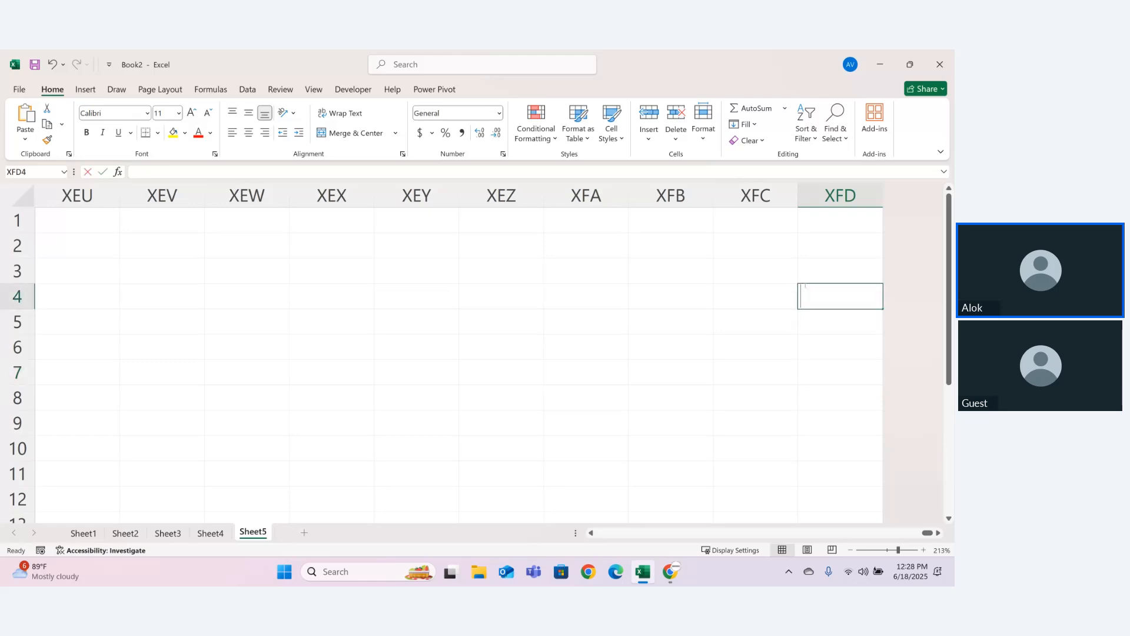
{"action": "key", "text": "BackSpace"}
{"action": "key", "text": "BackSpace"}
{"action": "key", "text": "BackSpace"}
{"action": "key", "text": "BackSpace"}
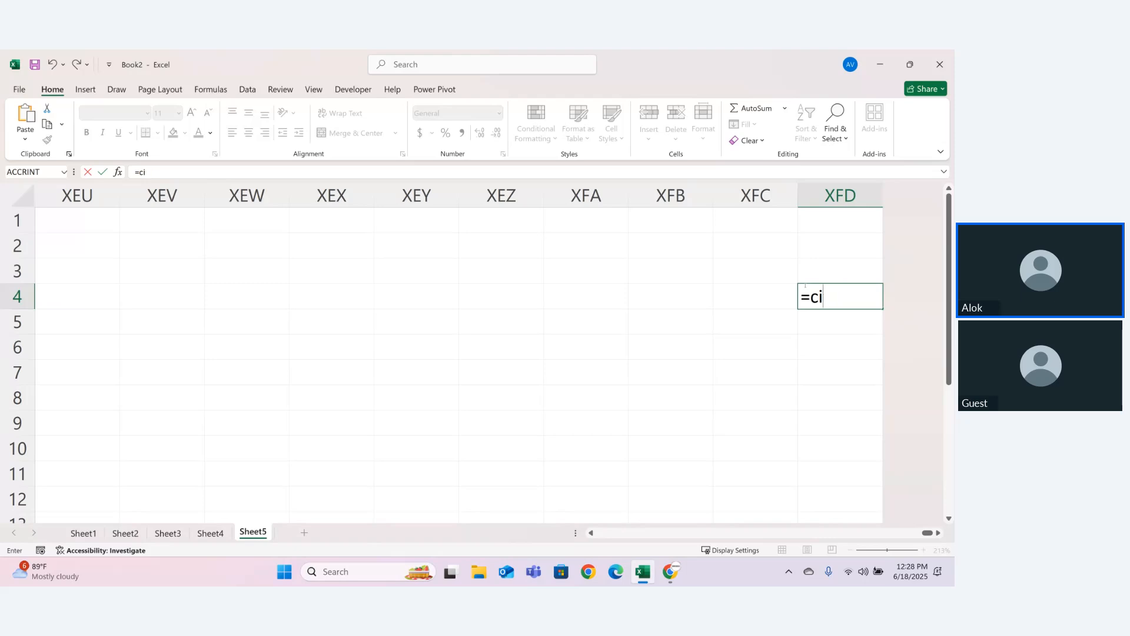
{"action": "type", "text": "oun"}
{"action": "key", "text": "Down"}
{"action": "key", "text": "Down"}
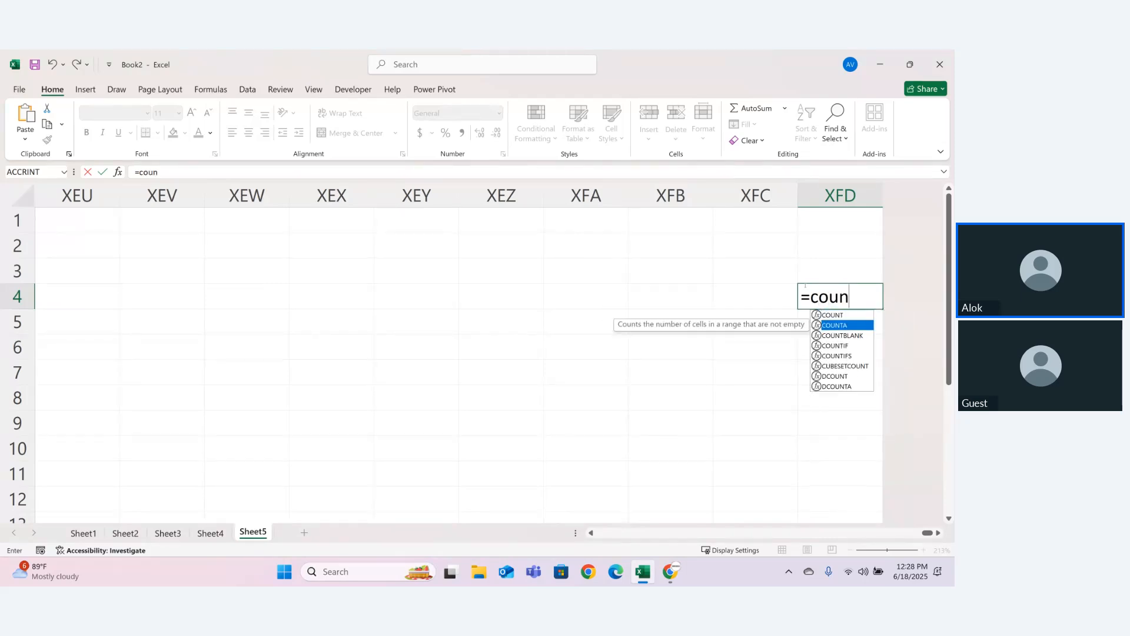
{"action": "key", "text": "Tab"}
{"action": "type", "text": "A1:"}
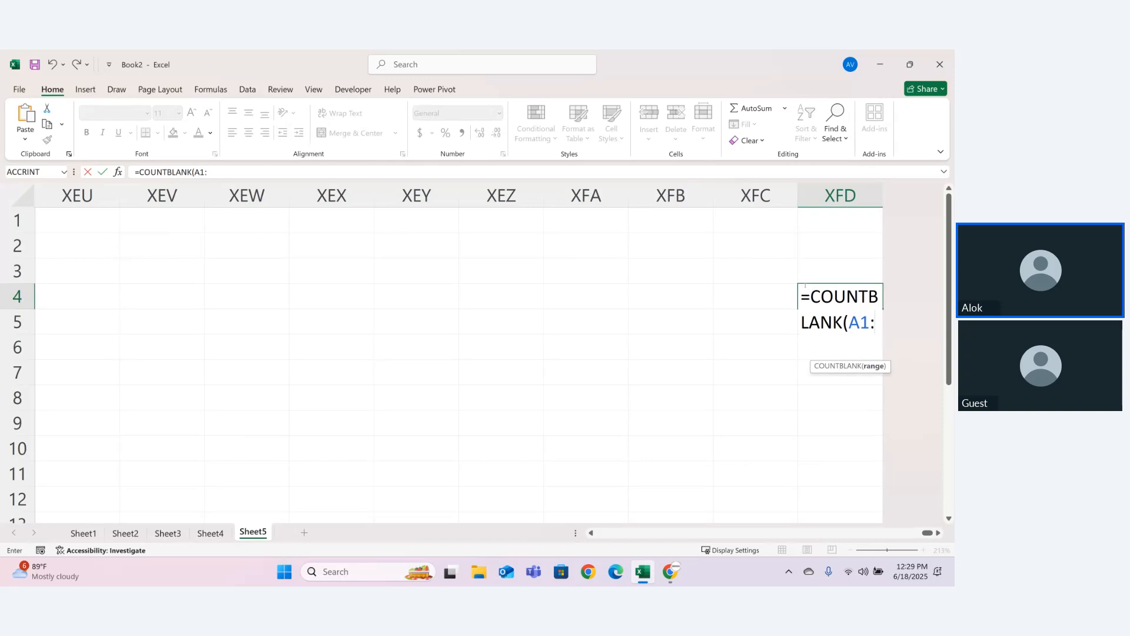
{"action": "type", "text": "xfd1"}
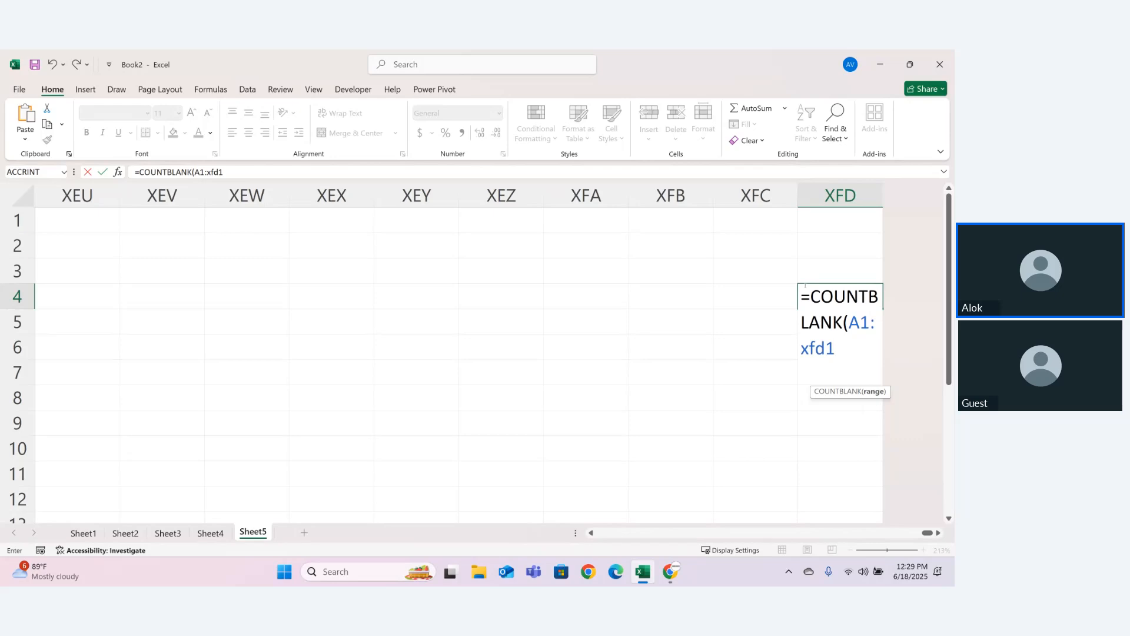
{"action": "type", "text": ")"}
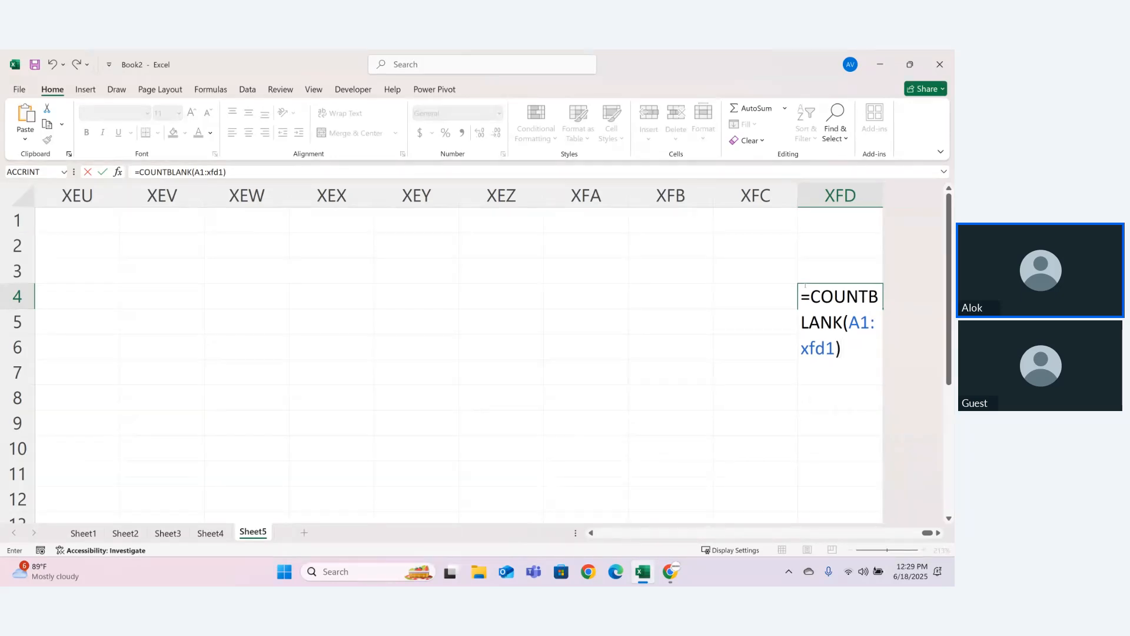
{"action": "key", "text": "Return"}
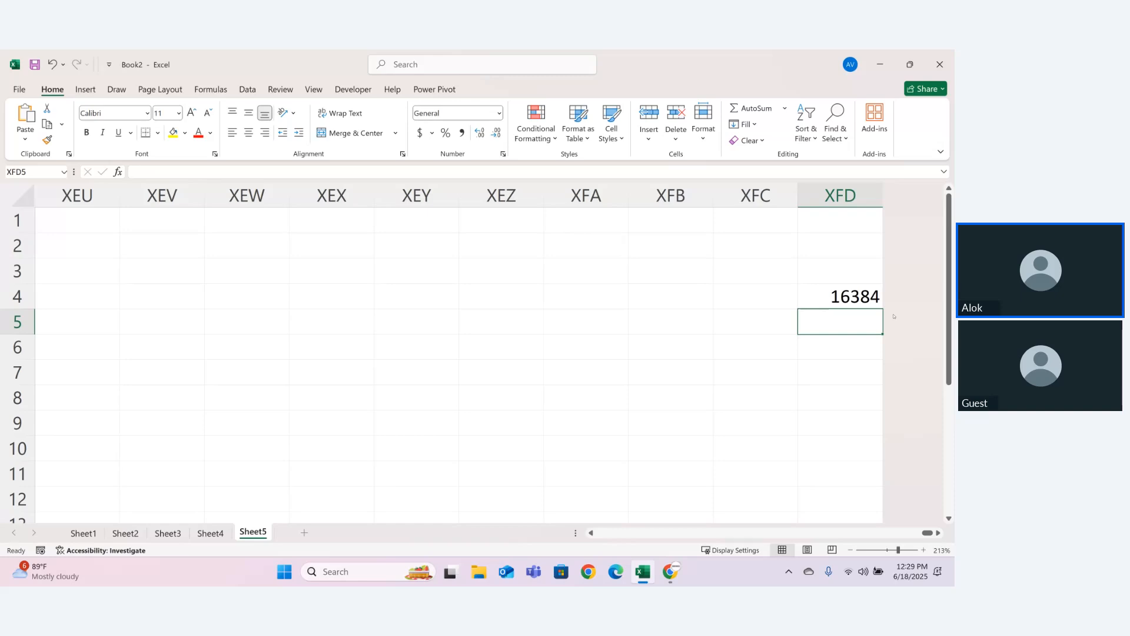
- Clear the contents of cells XFD2 to XFD5
{"action": "left_click", "coordinate": [838, 255]}
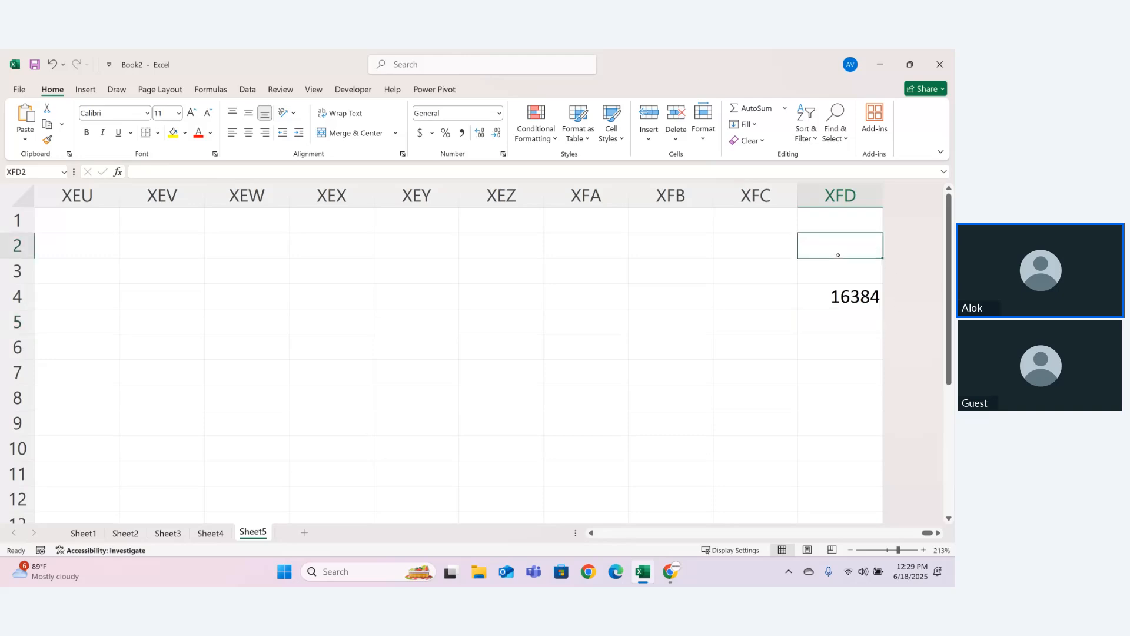
{"action": "left_click_drag", "start_coordinate": [837, 254], "coordinate": [845, 333]}
{"action": "key", "text": "Delete"}
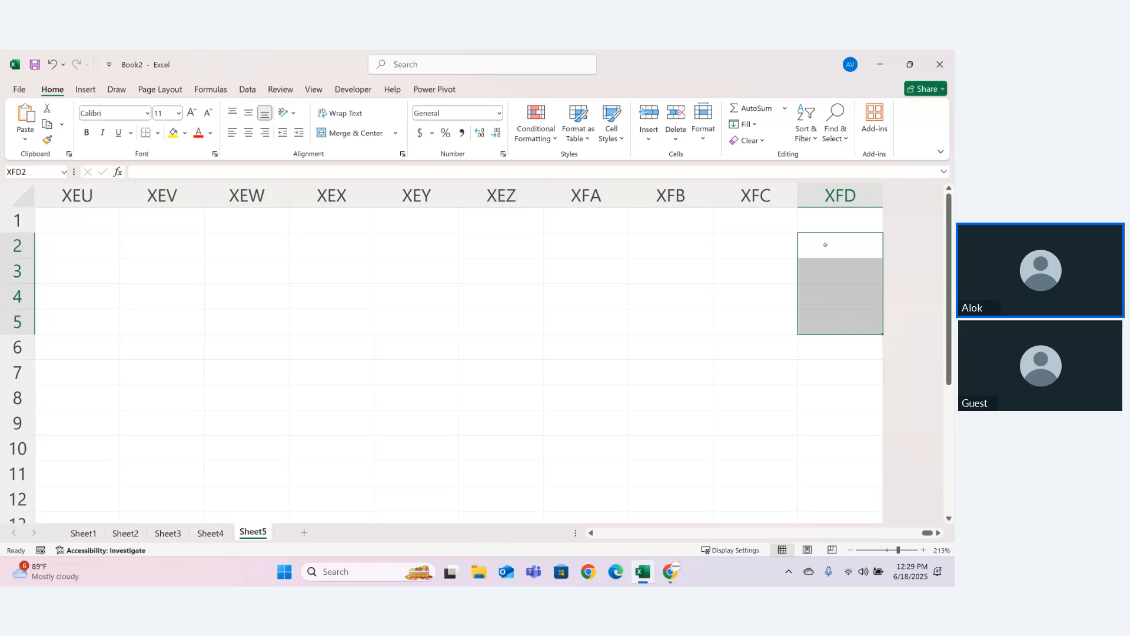
- Move the selection from cell XFC17 two columns back to XFA and down to row 45
{"action": "left_click_drag", "start_coordinate": [949, 288], "coordinate": [948, 417]}
{"action": "left_click", "coordinate": [750, 425]}
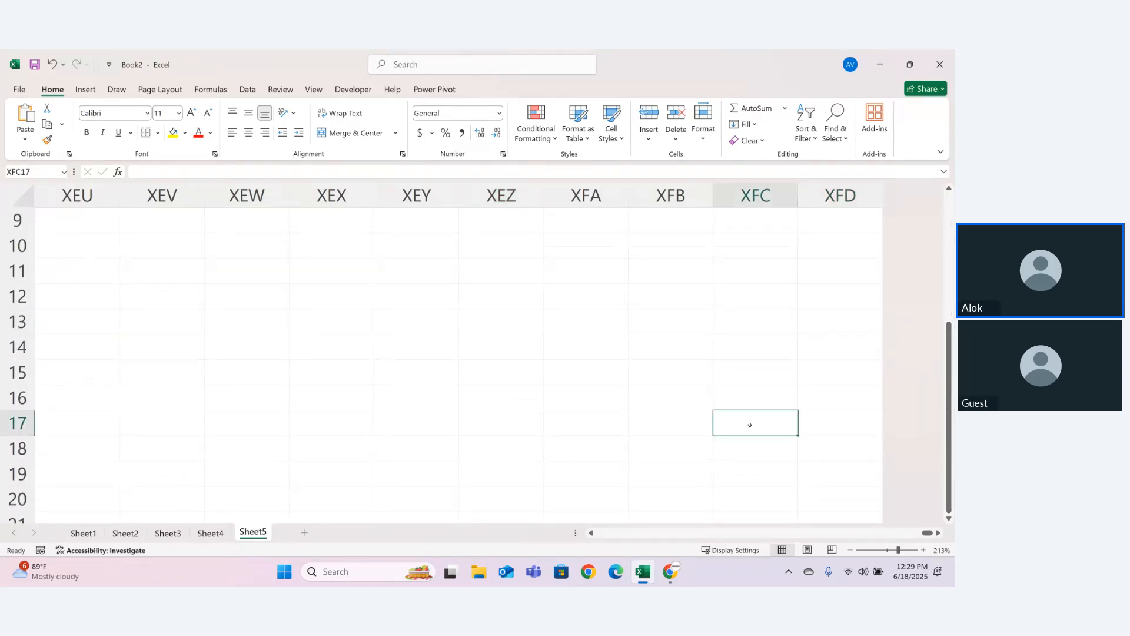
{"action": "key", "text": "Left"}
{"action": "key", "text": "Left"}
{"action": "key", "text": "Down"}
{"action": "key", "text": "Down"}
{"action": "key", "text": "Down"}
{"action": "key", "text": "Down"}
{"action": "key", "text": "Down"}
{"action": "key", "text": "Down"}
{"action": "key", "text": "Down"}
{"action": "key", "text": "Down"}
{"action": "key", "text": "Down"}
{"action": "key", "text": "Down"}
{"action": "key", "text": "Down"}
{"action": "key", "text": "Down"}
{"action": "key", "text": "Down"}
{"action": "key", "text": "Down"}
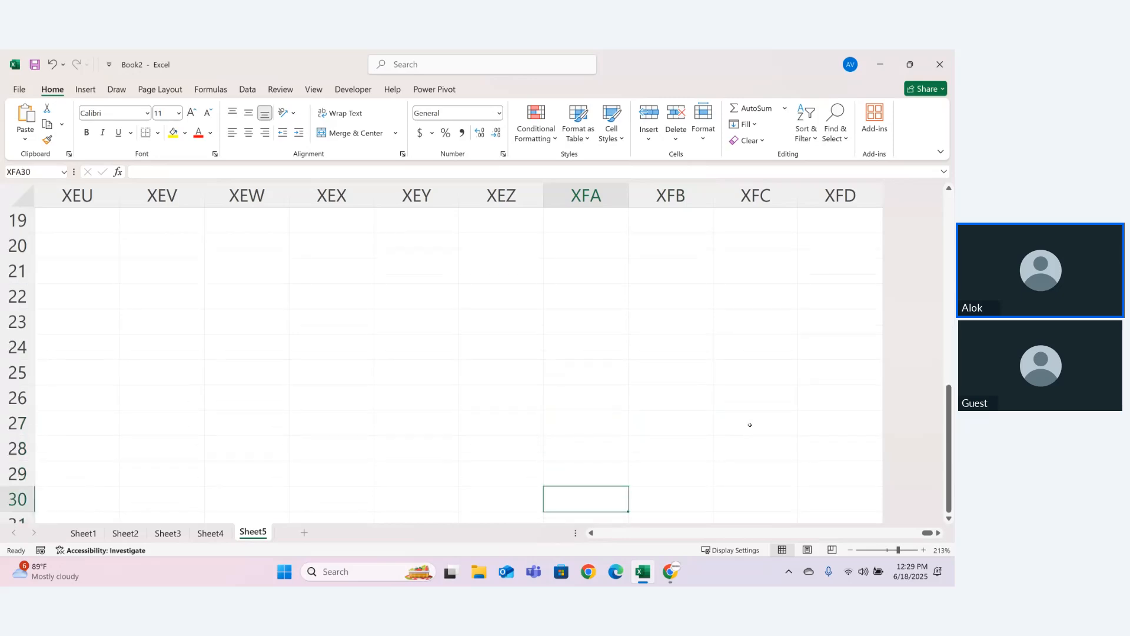
{"action": "key", "text": "Down"}
{"action": "key", "text": "Down"}
{"action": "key", "text": "Down"}
{"action": "key", "text": "Down"}
{"action": "key", "text": "Down"}
{"action": "key", "text": "Down"}
{"action": "key", "text": "Down"}
{"action": "key", "text": "Down"}
{"action": "key", "text": "Down"}
{"action": "key", "text": "Down"}
{"action": "key", "text": "Down"}
{"action": "key", "text": "Down"}
{"action": "key", "text": "Down"}
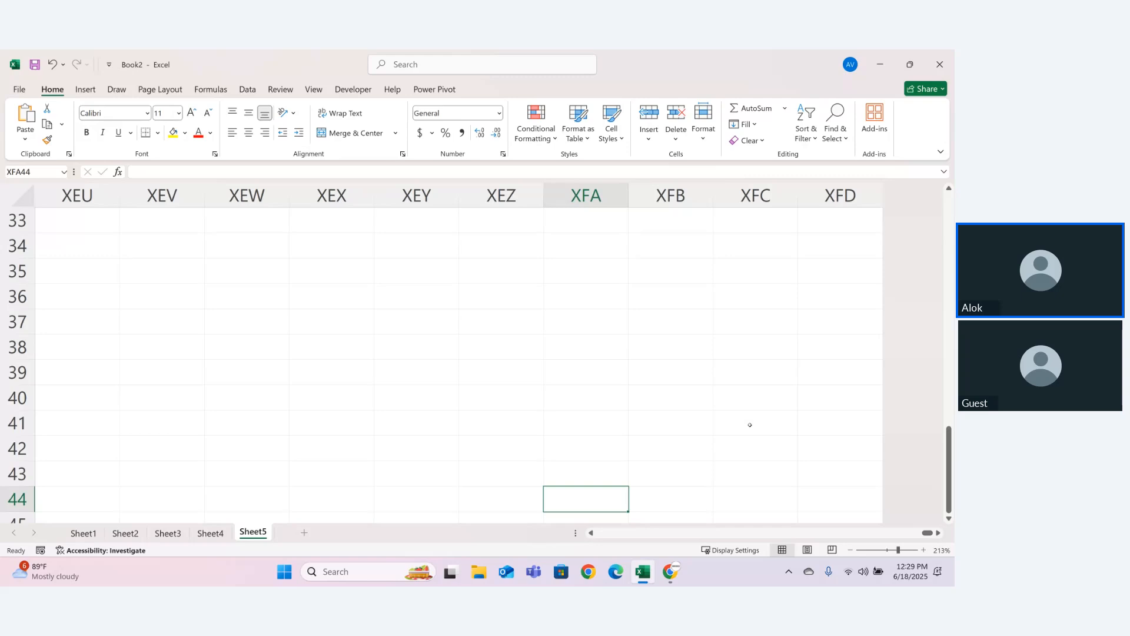
{"action": "key", "text": "Down"}
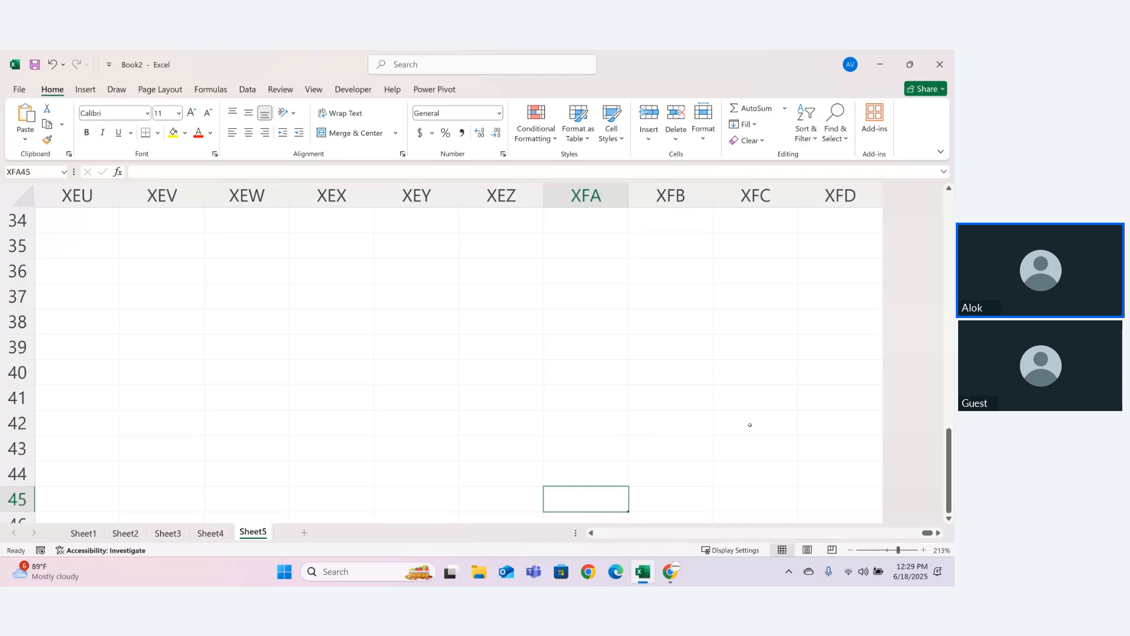
- Close the screen capture overlay and jump to cell A1048576, the last row of column A
{"action": "key", "text": "Print"}
{"action": "key", "text": "ctrl+Down"}
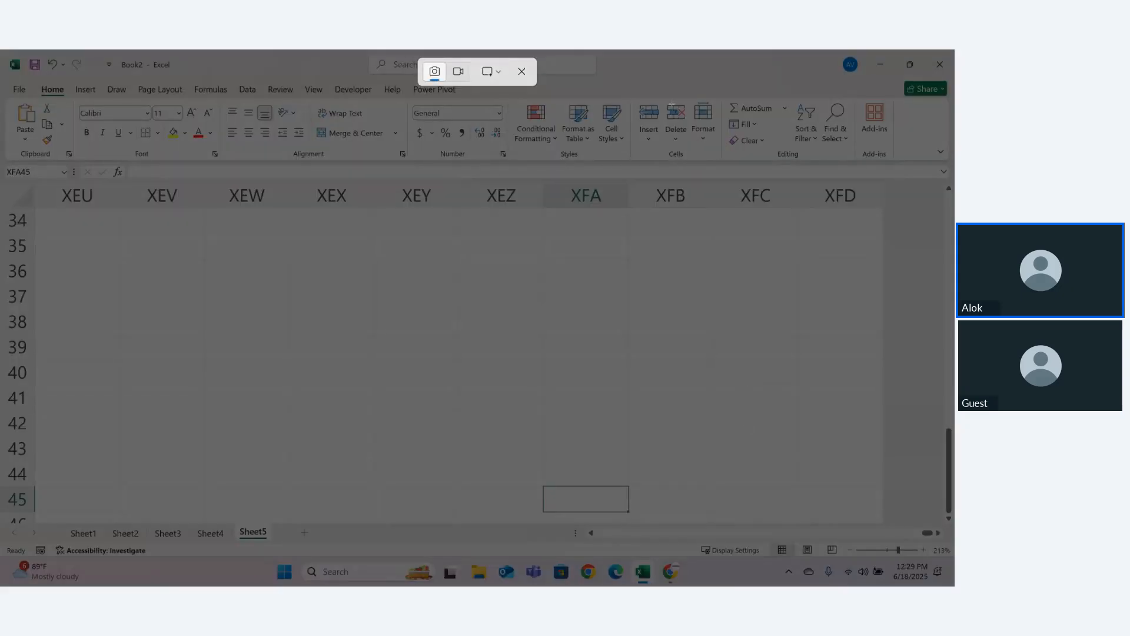
{"action": "left_click", "coordinate": [521, 72]}
{"action": "key", "text": "ctrl+Left"}
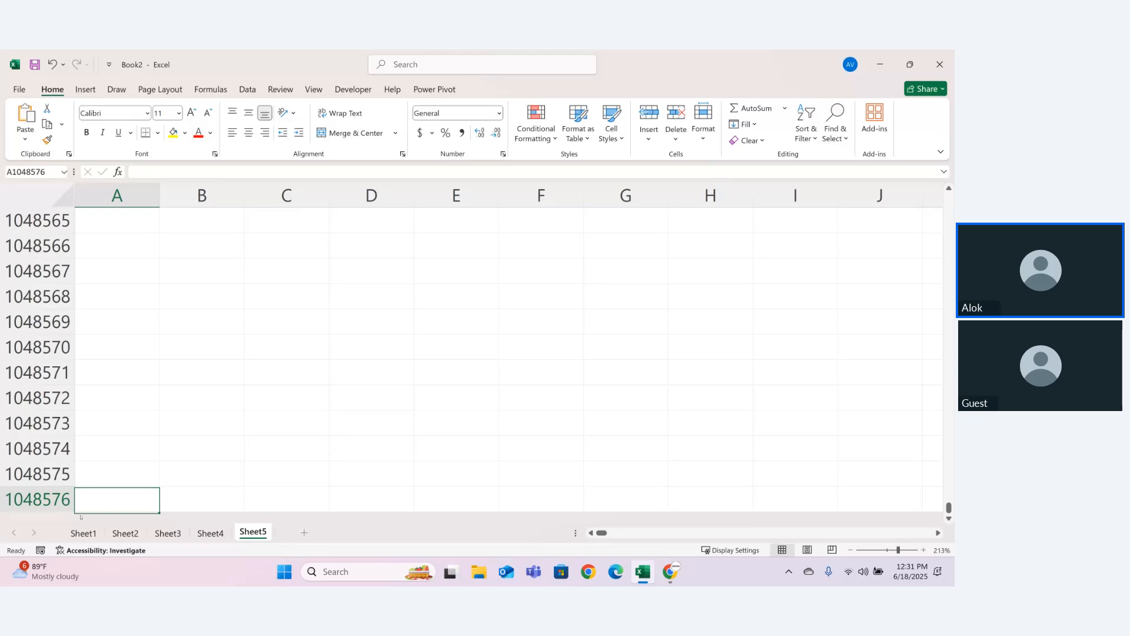
- Switch to Sheet1 and jump around the worksheet's edges: last row, last column, first row and back to cell A1
{"action": "left_click", "coordinate": [123, 533]}
{"action": "left_click", "coordinate": [167, 531]}
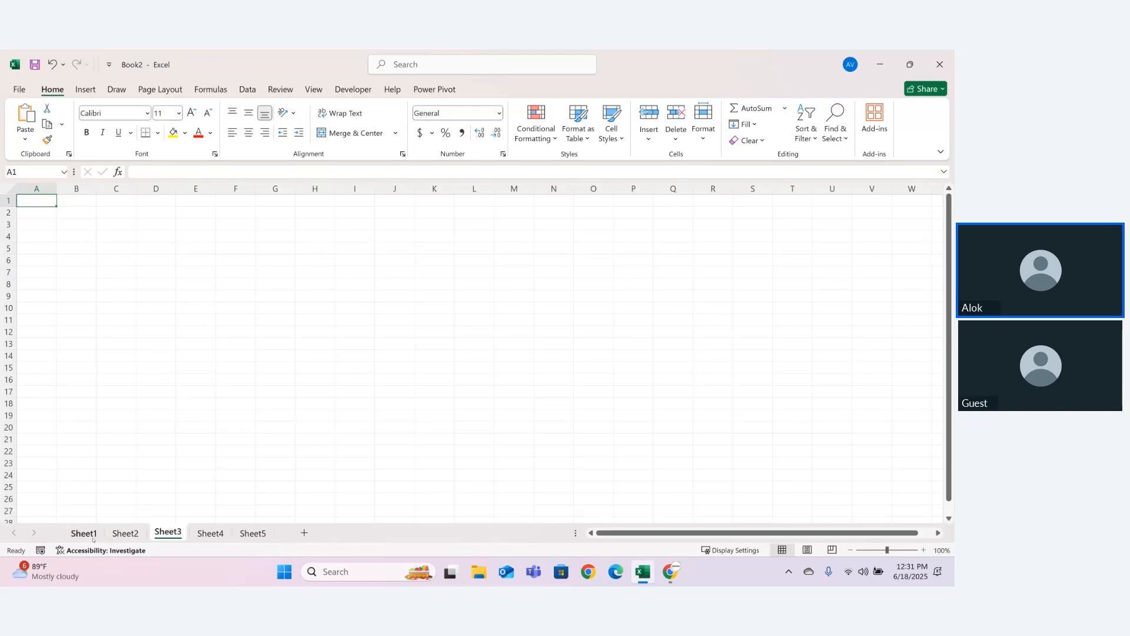
{"action": "left_click", "coordinate": [86, 534]}
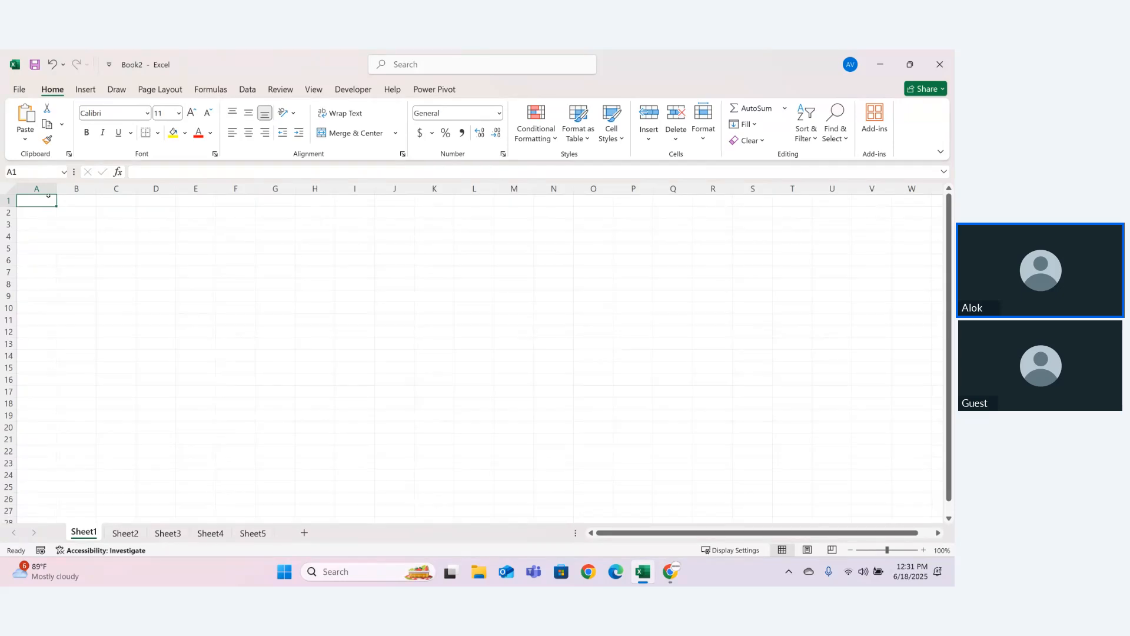
{"action": "key", "text": "ctrl+Down"}
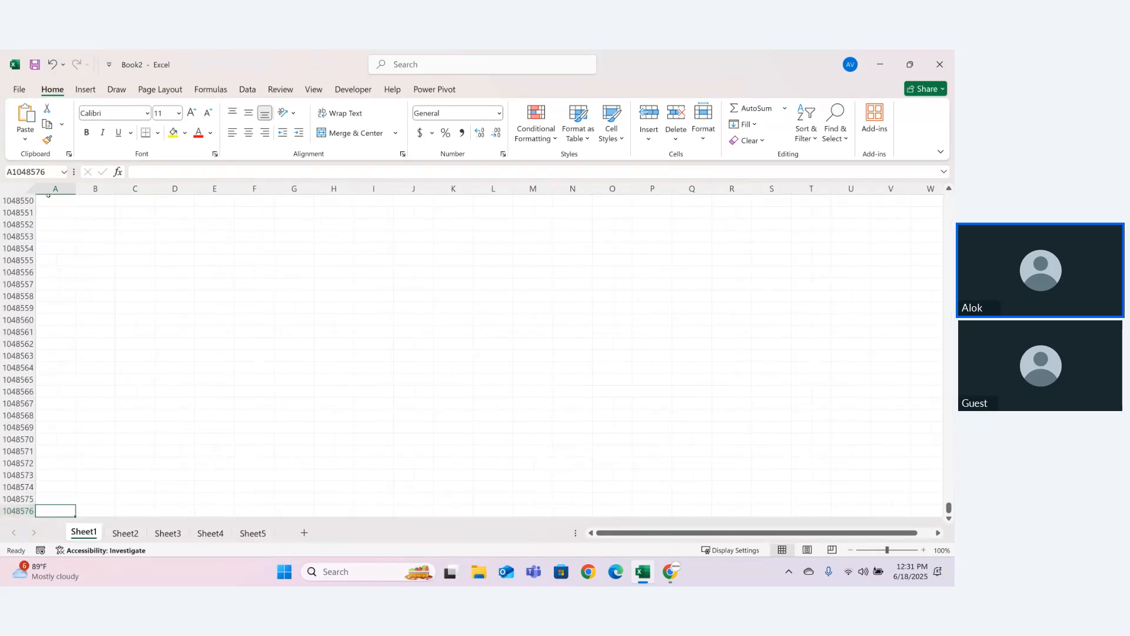
{"action": "key", "text": "ctrl+Right"}
{"action": "key", "text": "ctrl+Up"}
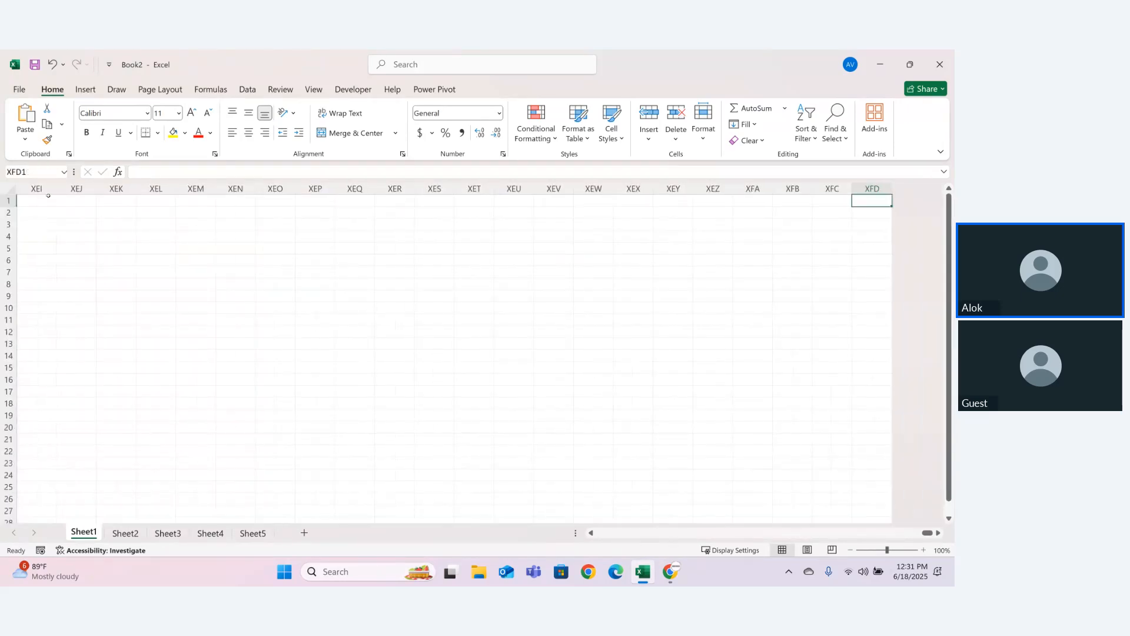
{"action": "key", "text": "ctrl+Left"}
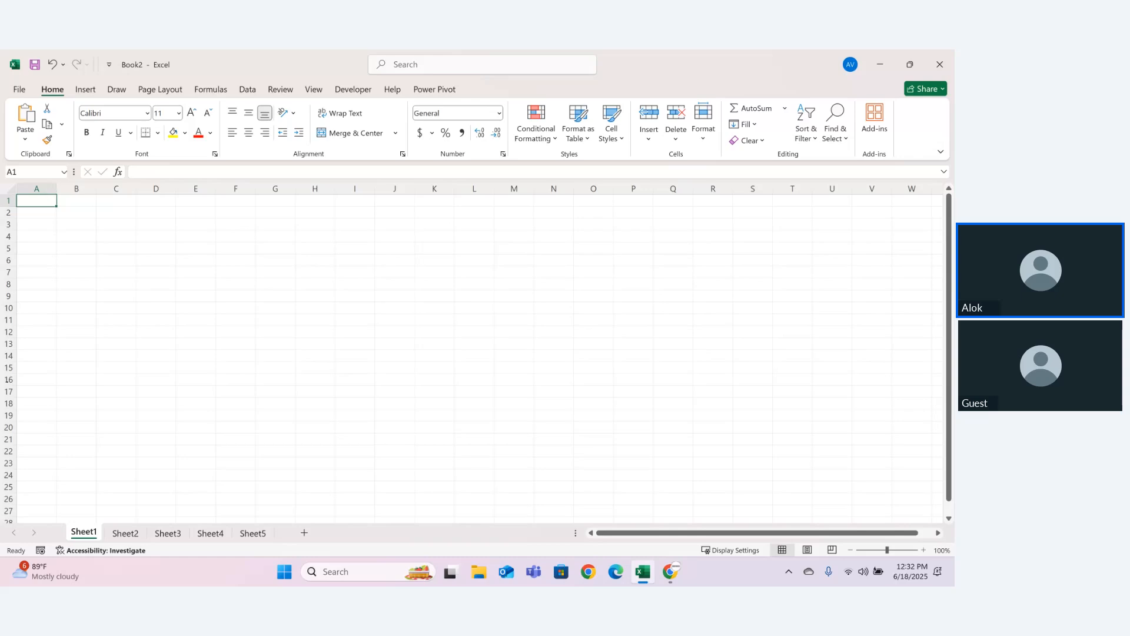
- Close the Record Macro dialog without recording and rename Sheet1 with a person's first name
{"action": "left_click", "coordinate": [40, 550]}
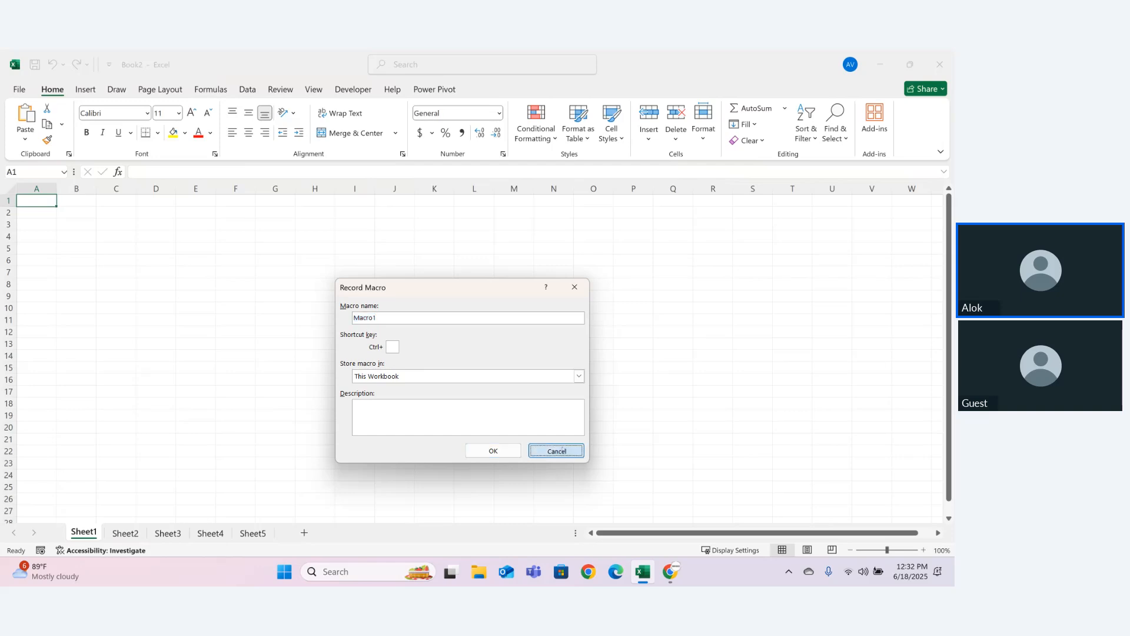
{"action": "left_click", "coordinate": [557, 451]}
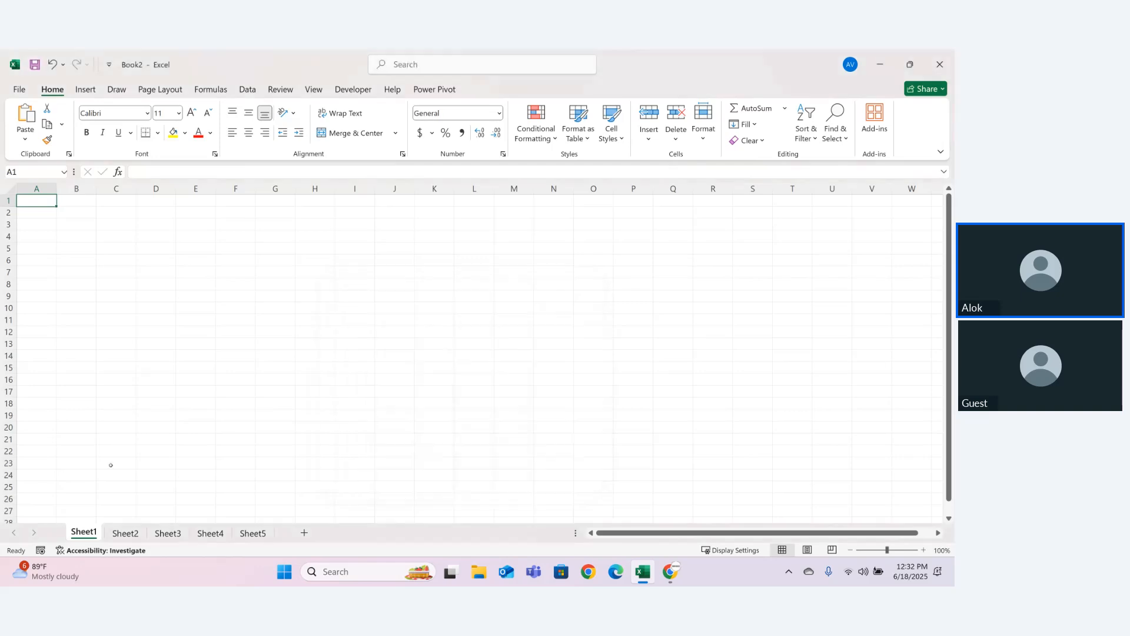
{"action": "double_click", "coordinate": [90, 534]}
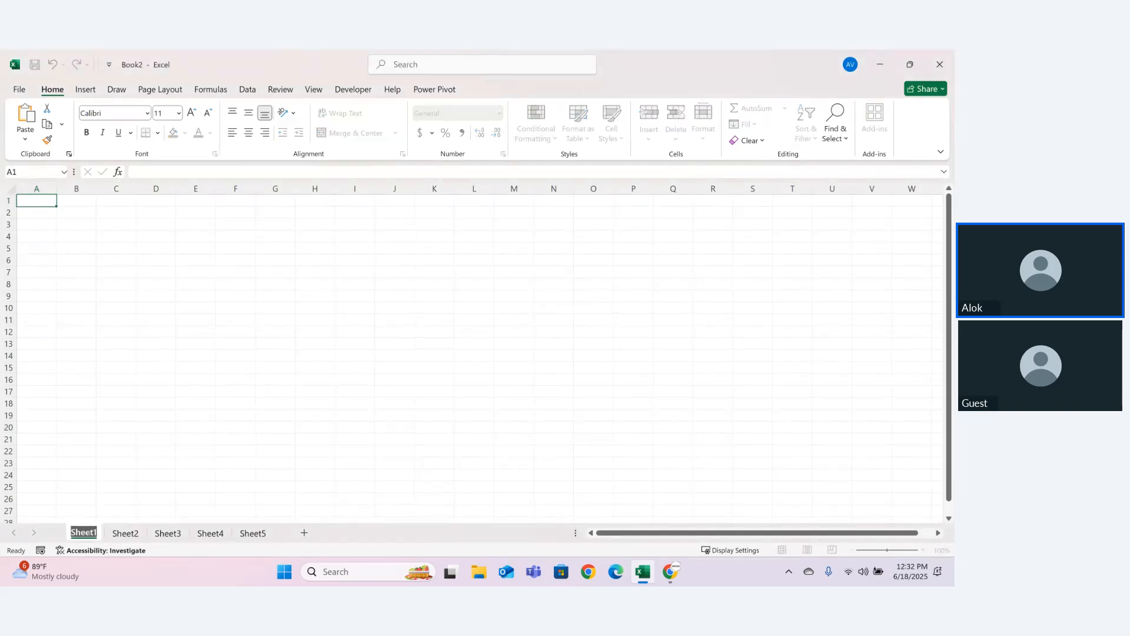
{"action": "key", "text": "BackSpace"}
{"action": "type", "text": "Amit"}
{"action": "key", "text": "Return"}
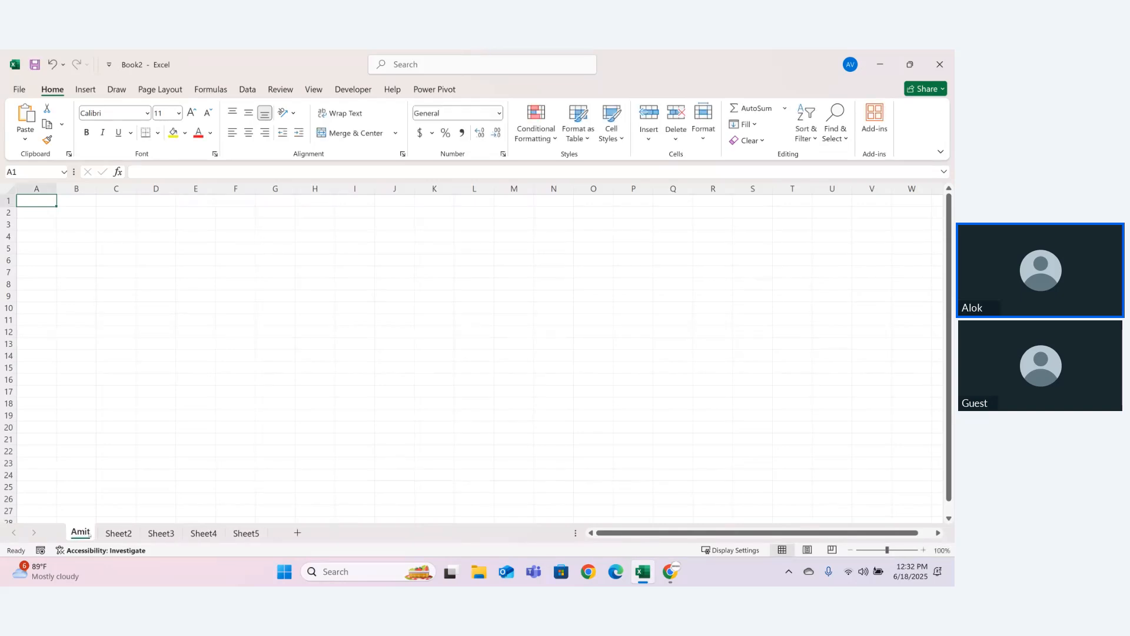
- Try to give Sheet2 the same name as the first sheet, and make it unique by adding the suffix _1
{"action": "double_click", "coordinate": [128, 534]}
{"action": "key", "text": "BackSpace"}
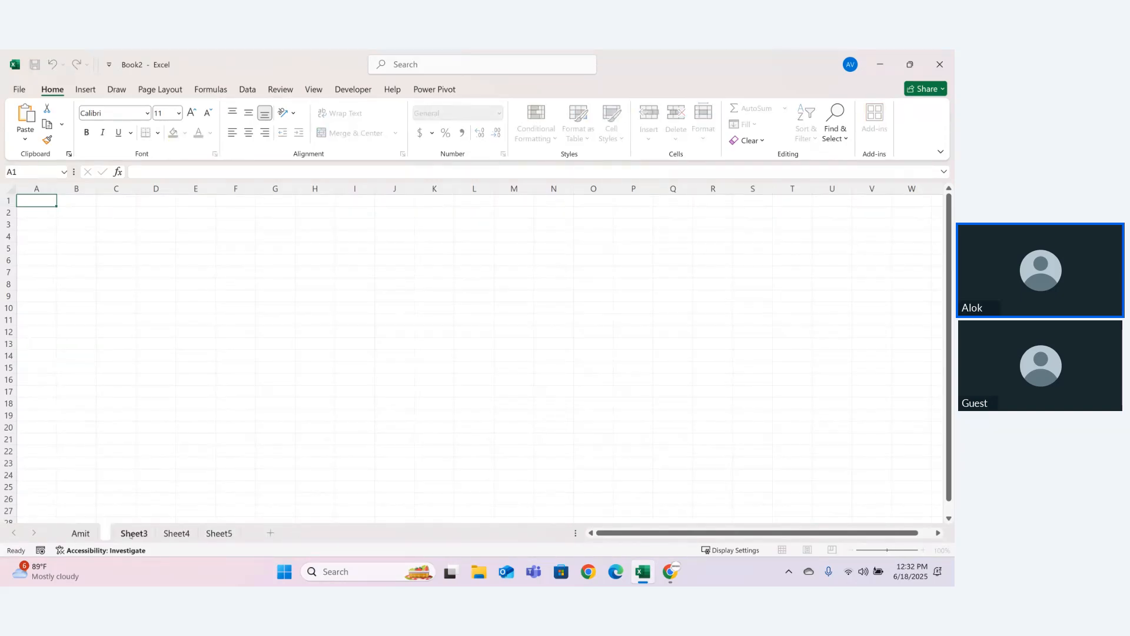
{"action": "type", "text": "Amit"}
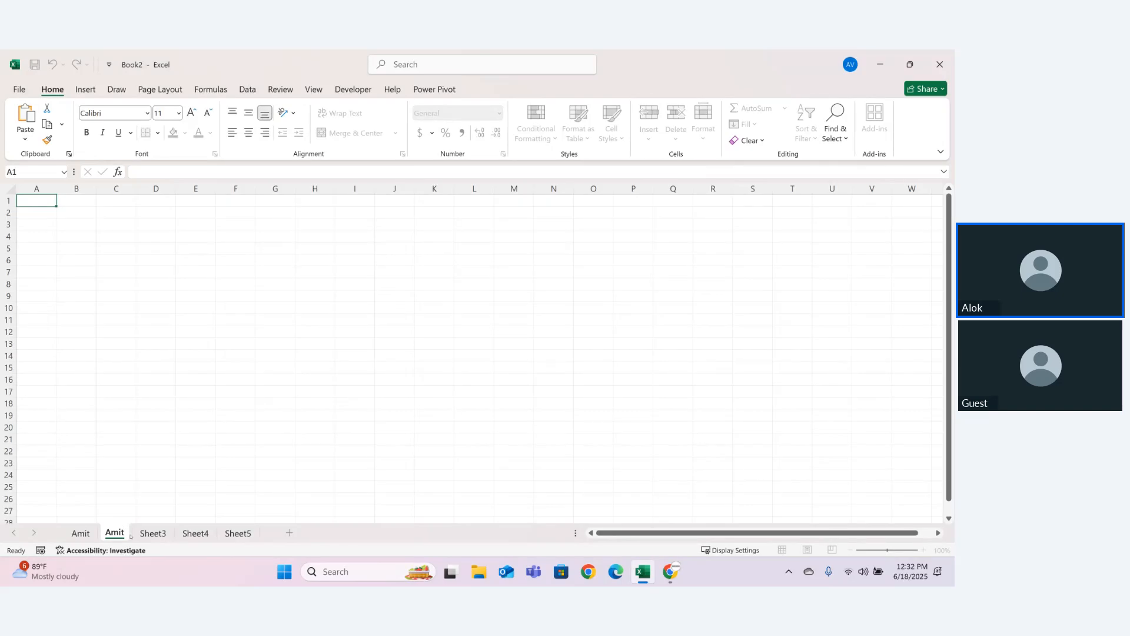
{"action": "key", "text": "Return"}
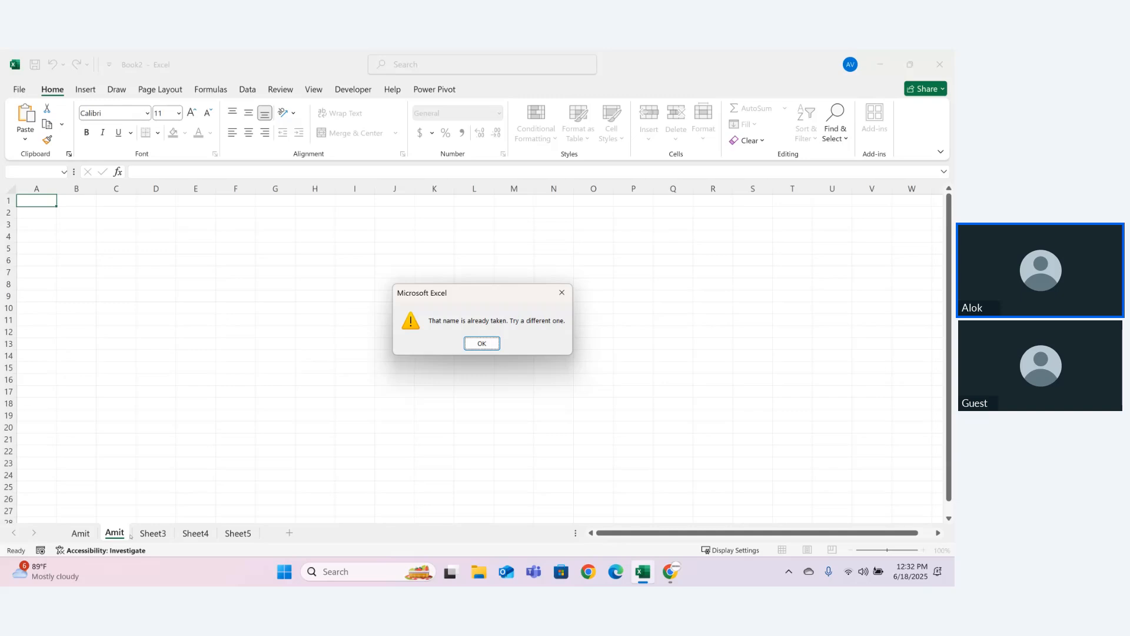
{"action": "left_click", "coordinate": [481, 348]}
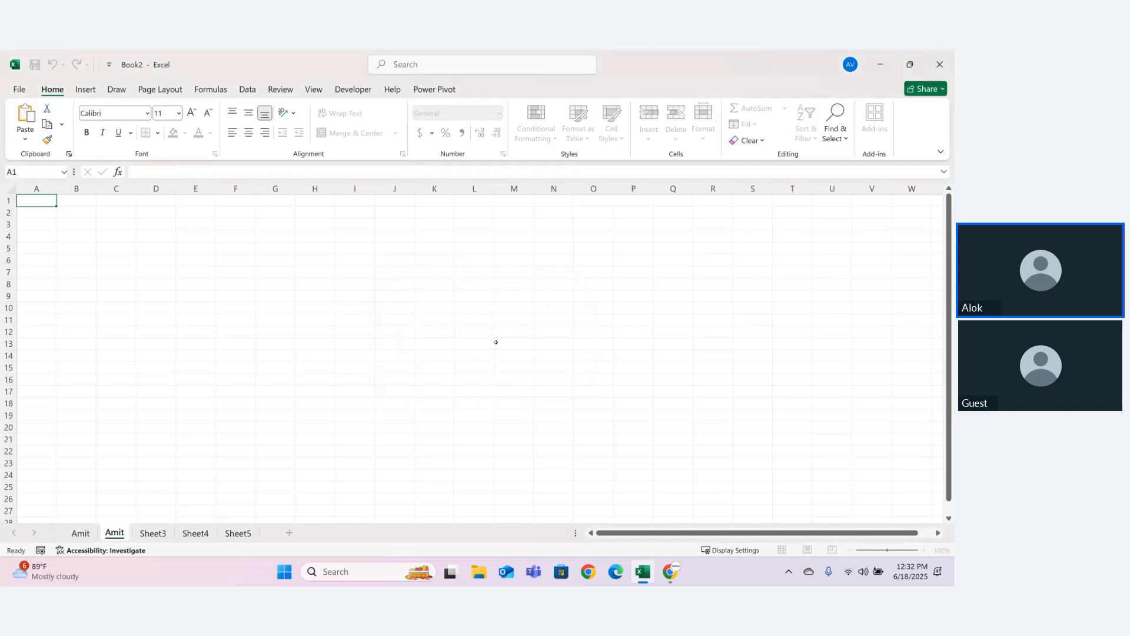
{"action": "type", "text": "_1"}
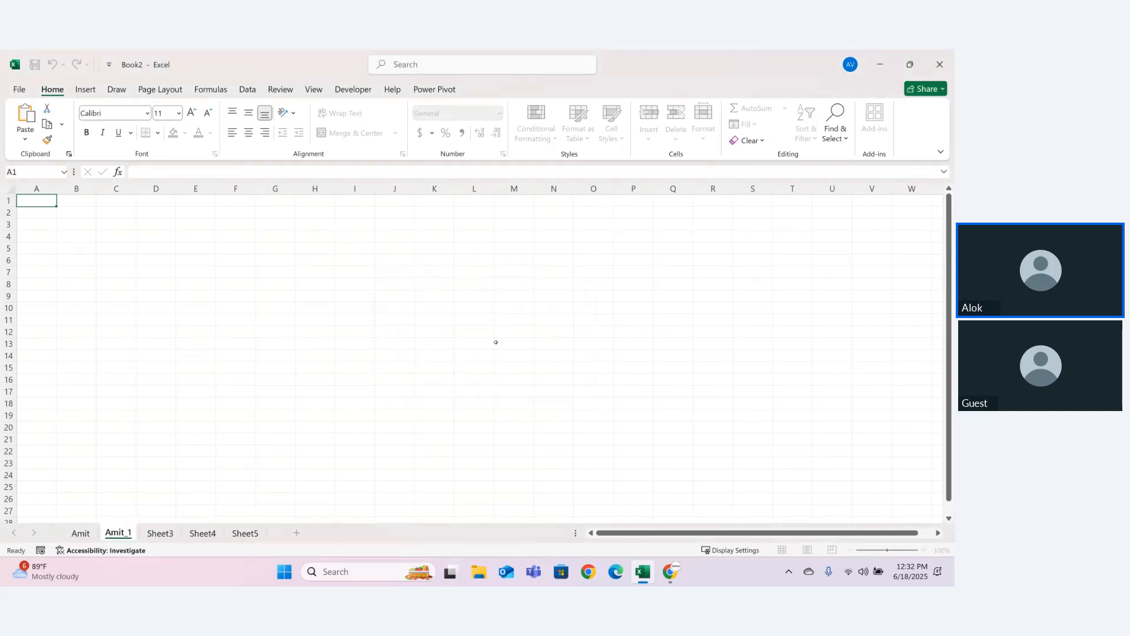
{"action": "key", "text": "Return"}
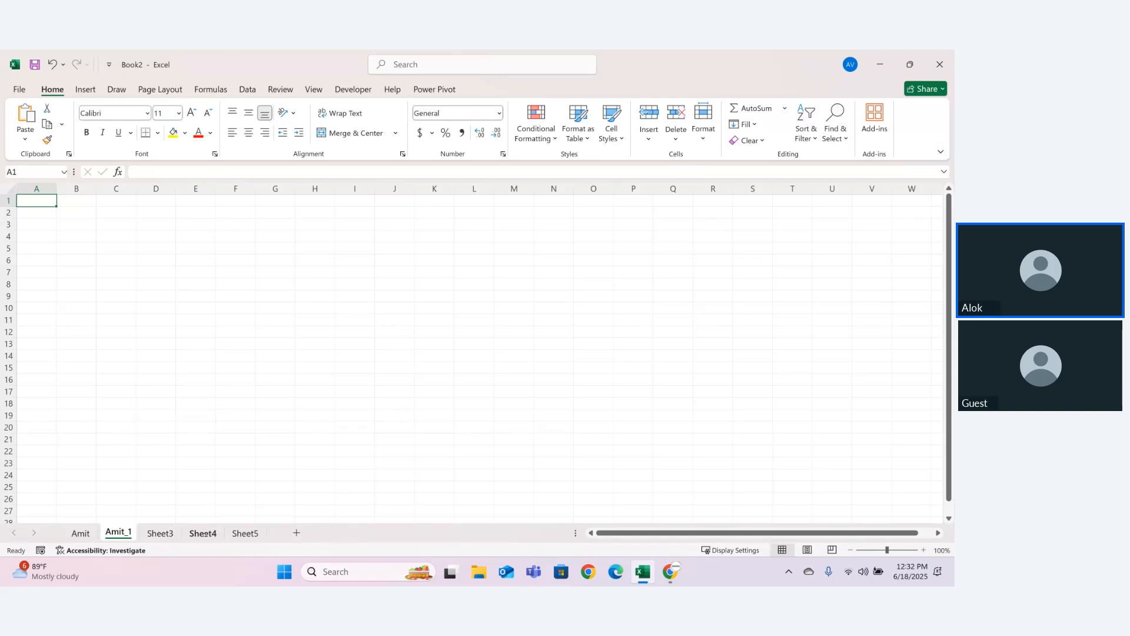
- Delete the worksheets Sheet4, Sheet5 and Sheet3 from the workbook
{"action": "right_click", "coordinate": [202, 532]}
{"action": "left_click", "coordinate": [248, 374]}
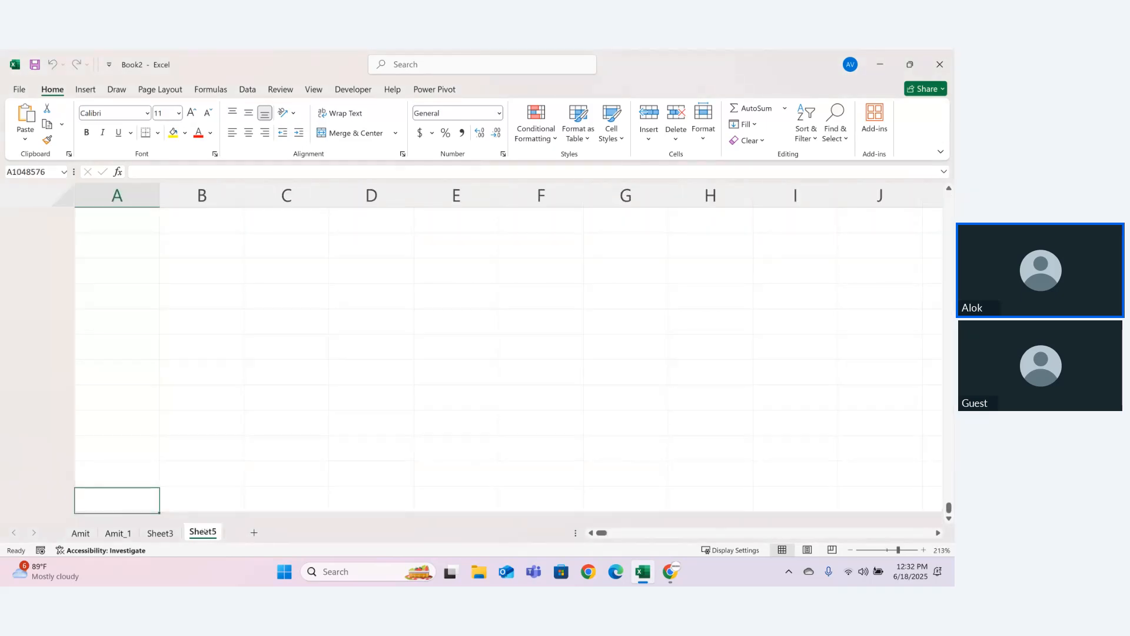
{"action": "right_click", "coordinate": [205, 531]}
{"action": "left_click", "coordinate": [239, 371]}
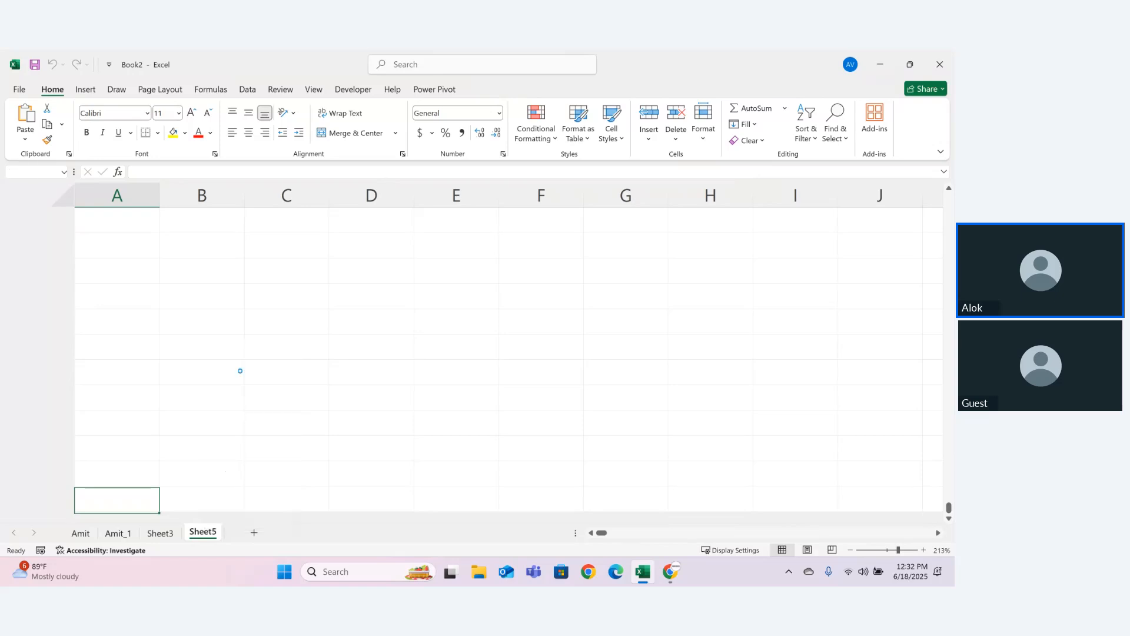
{"action": "left_click", "coordinate": [458, 343]}
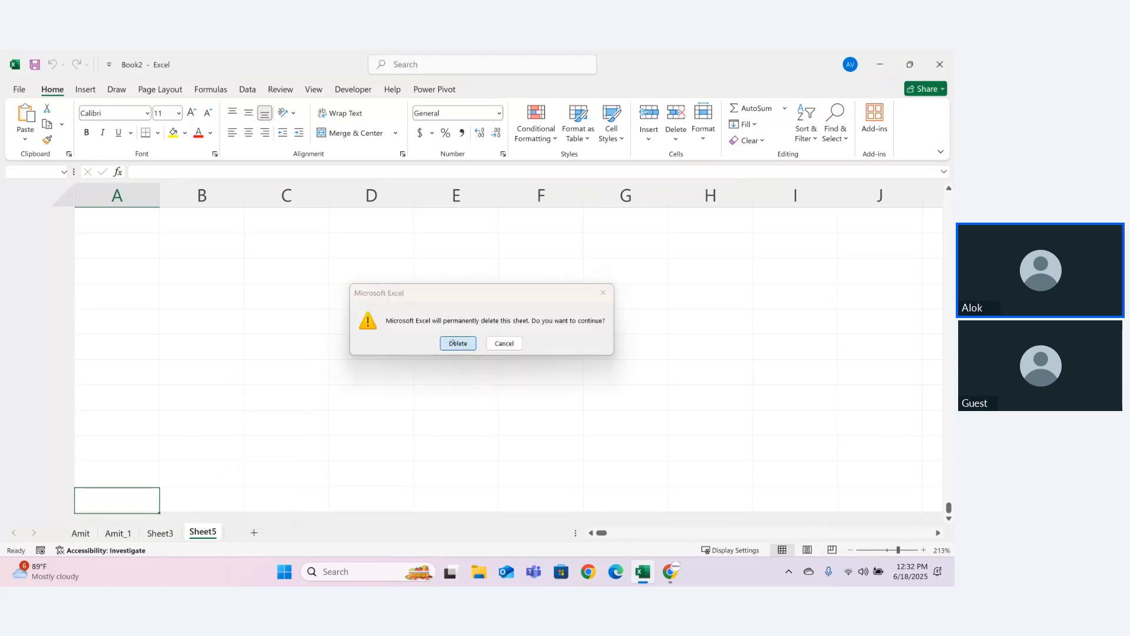
{"action": "right_click", "coordinate": [167, 533]}
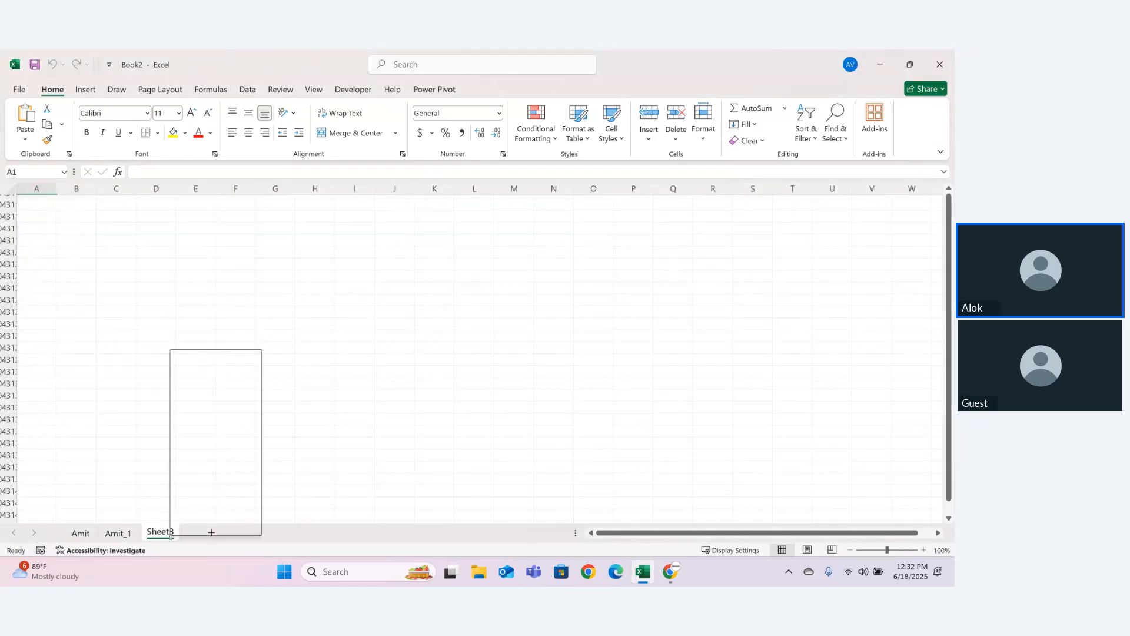
{"action": "left_click", "coordinate": [204, 384]}
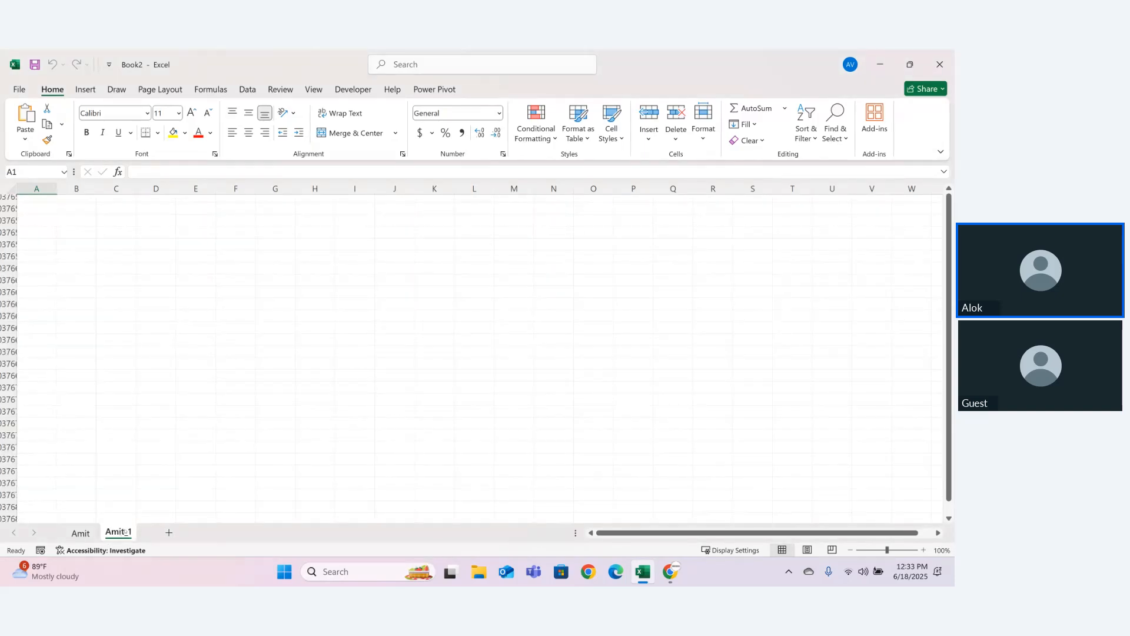
- Delete the worksheet with the _1 suffix and try to delete the workbook's only remaining sheet
{"action": "right_click", "coordinate": [125, 531]}
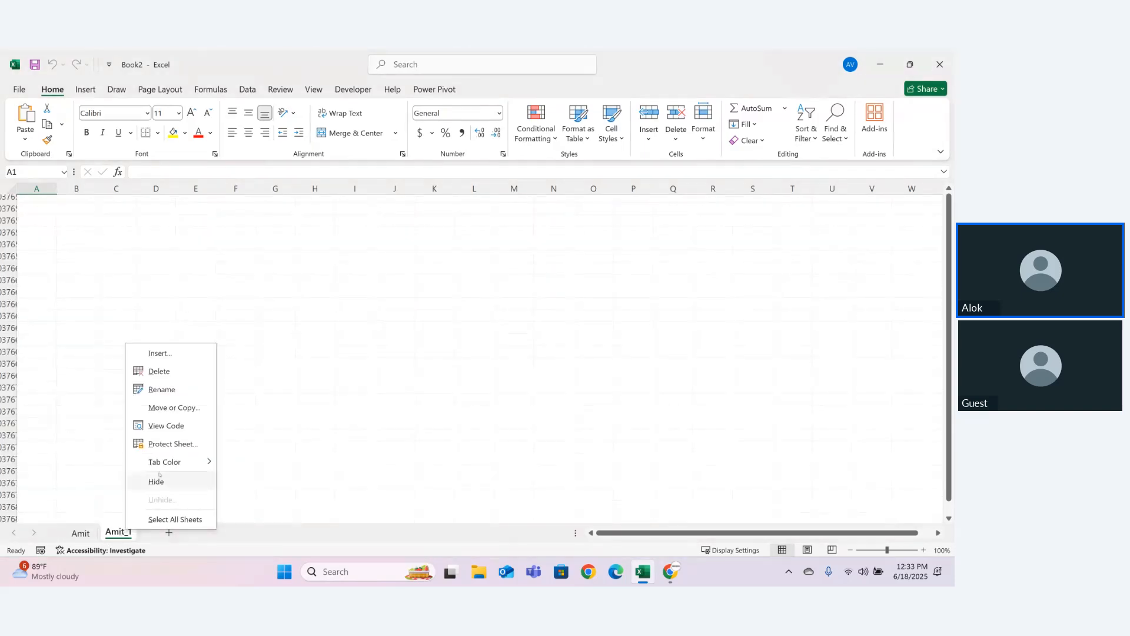
{"action": "left_click", "coordinate": [150, 371]}
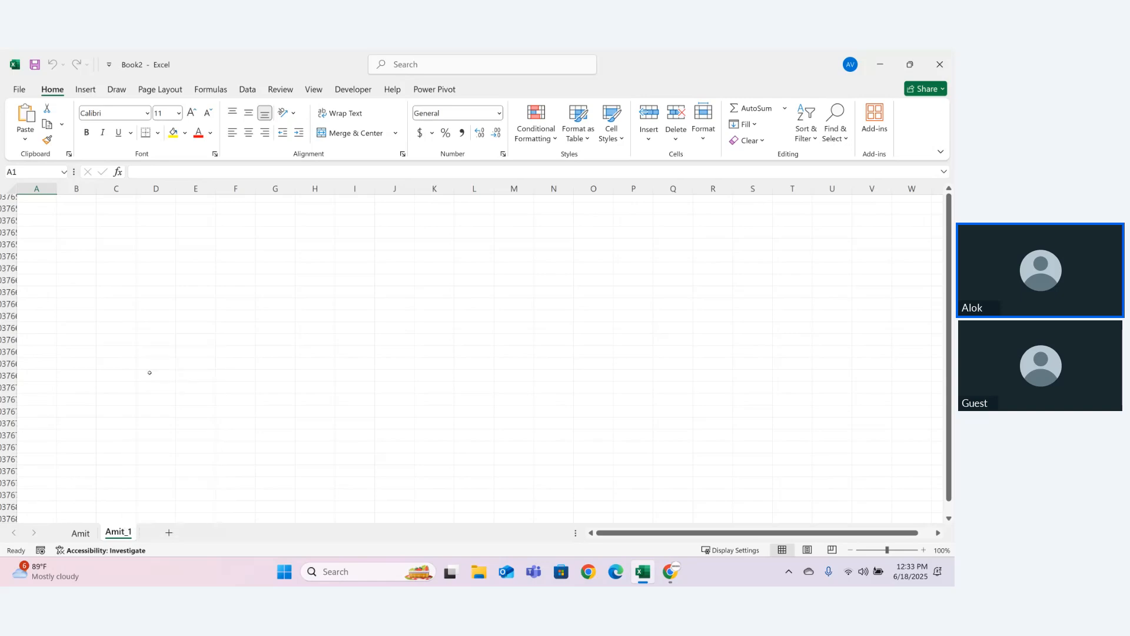
{"action": "right_click", "coordinate": [80, 532]}
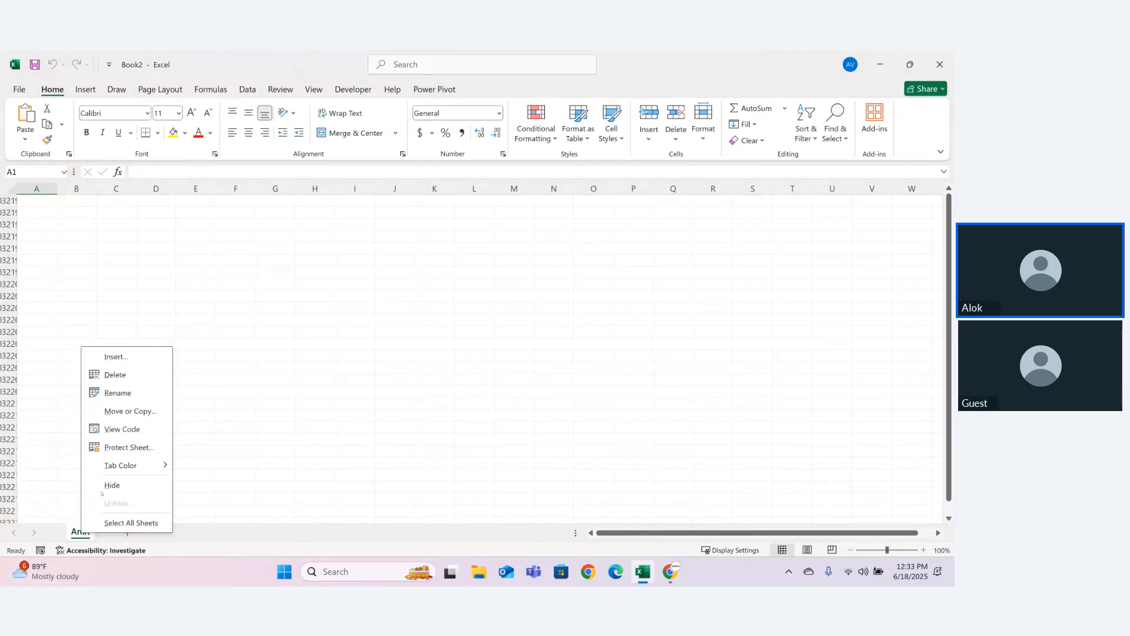
{"action": "left_click", "coordinate": [111, 376]}
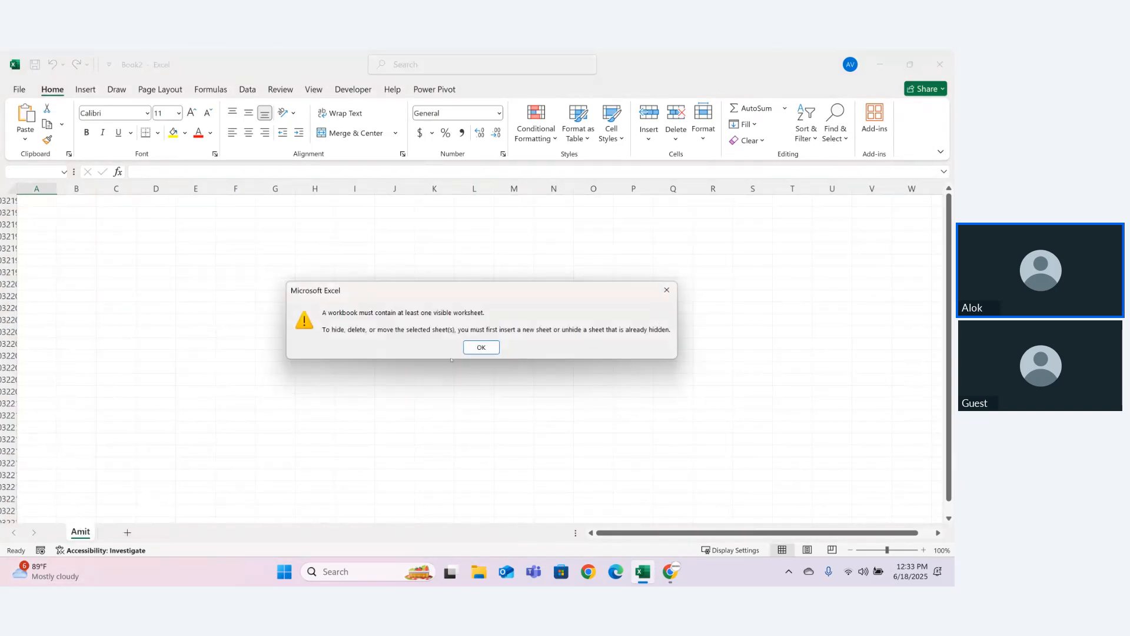
{"action": "left_click", "coordinate": [481, 347]}
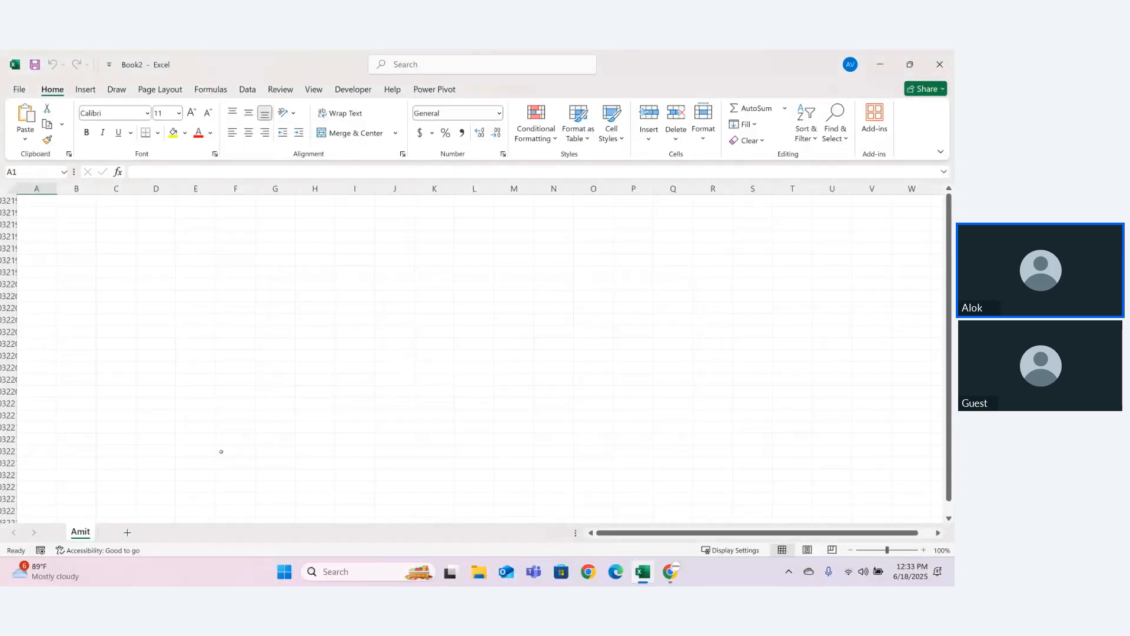
- Add a new worksheet and delete the sheet named with a person's first name
{"action": "left_click", "coordinate": [127, 532]}
{"action": "right_click", "coordinate": [83, 532]}
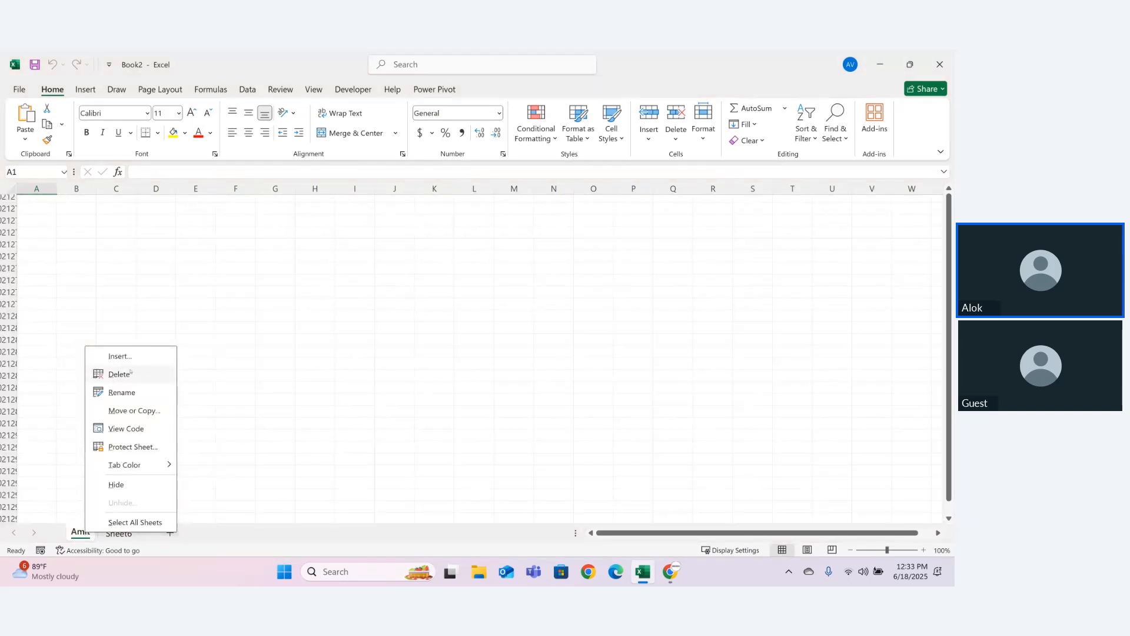
{"action": "left_click", "coordinate": [120, 374]}
- Rename the remaining worksheet as Sheet1
{"action": "double_click", "coordinate": [84, 533]}
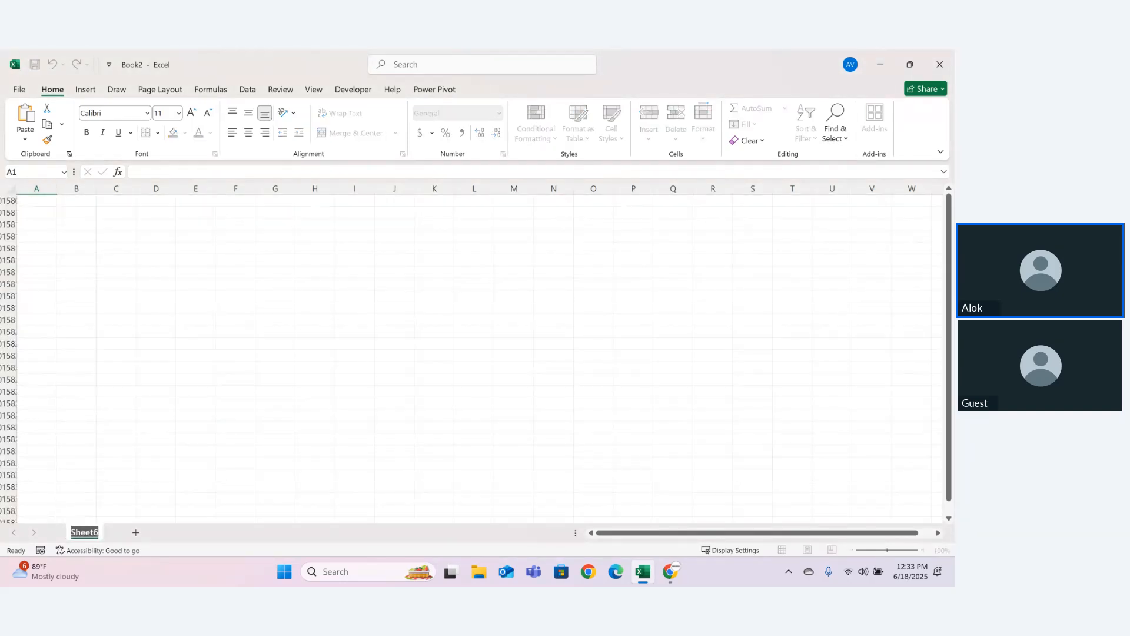
{"action": "type", "text": "Sheet`1"}
{"action": "key", "text": "Return"}
{"action": "double_click", "coordinate": [97, 532]}
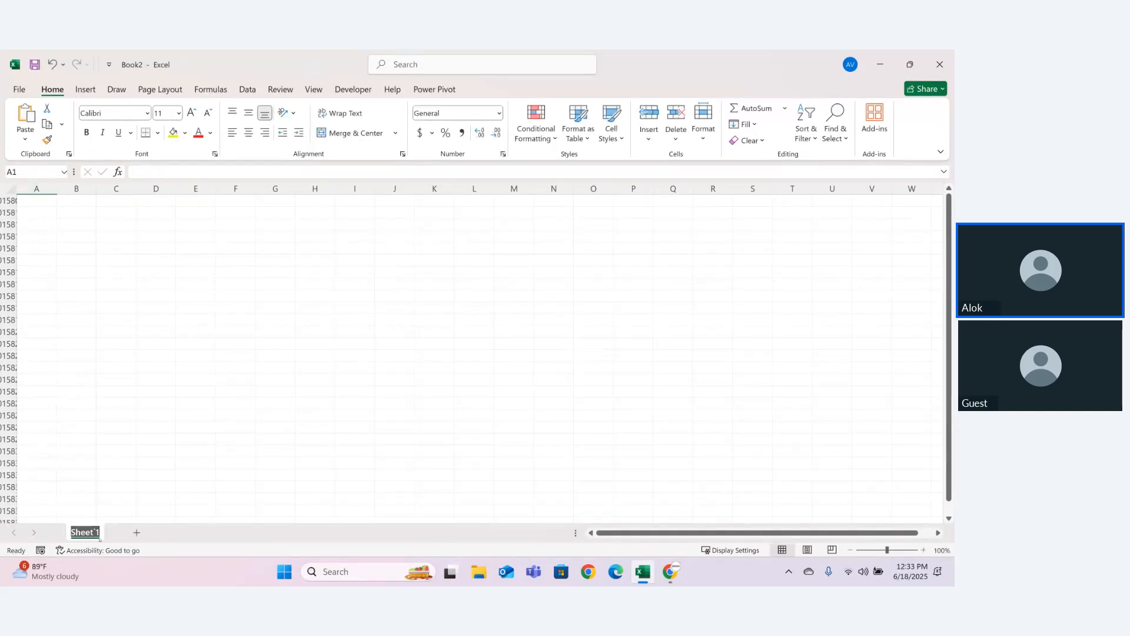
{"action": "key", "text": "End"}
{"action": "key", "text": "BackSpace"}
{"action": "key", "text": "BackSpace"}
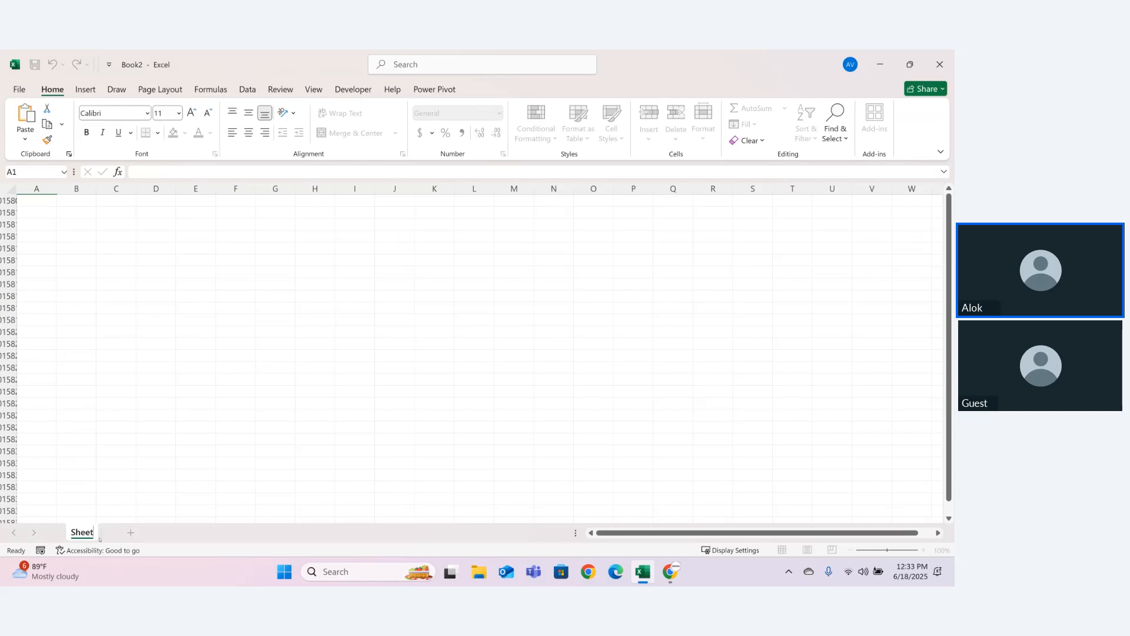
{"action": "type", "text": "1"}
{"action": "key", "text": "Return"}
- Return to cell A1 and close the workbook without saving the changes
{"action": "left_click", "coordinate": [142, 490]}
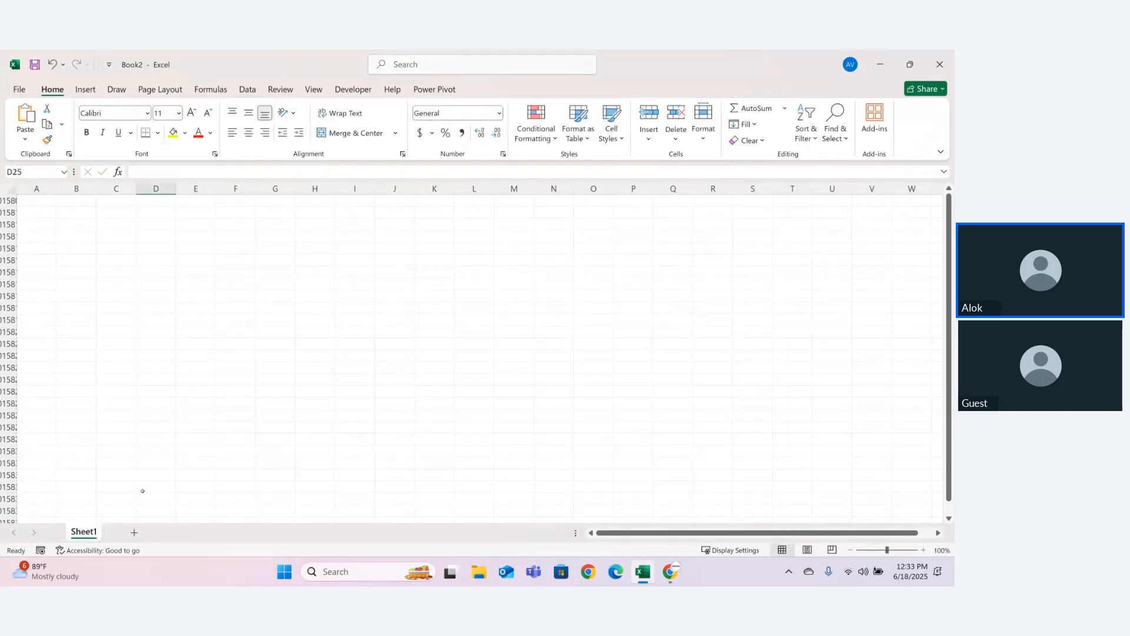
{"action": "key", "text": "ctrl+Up"}
{"action": "left_click", "coordinate": [143, 490]}
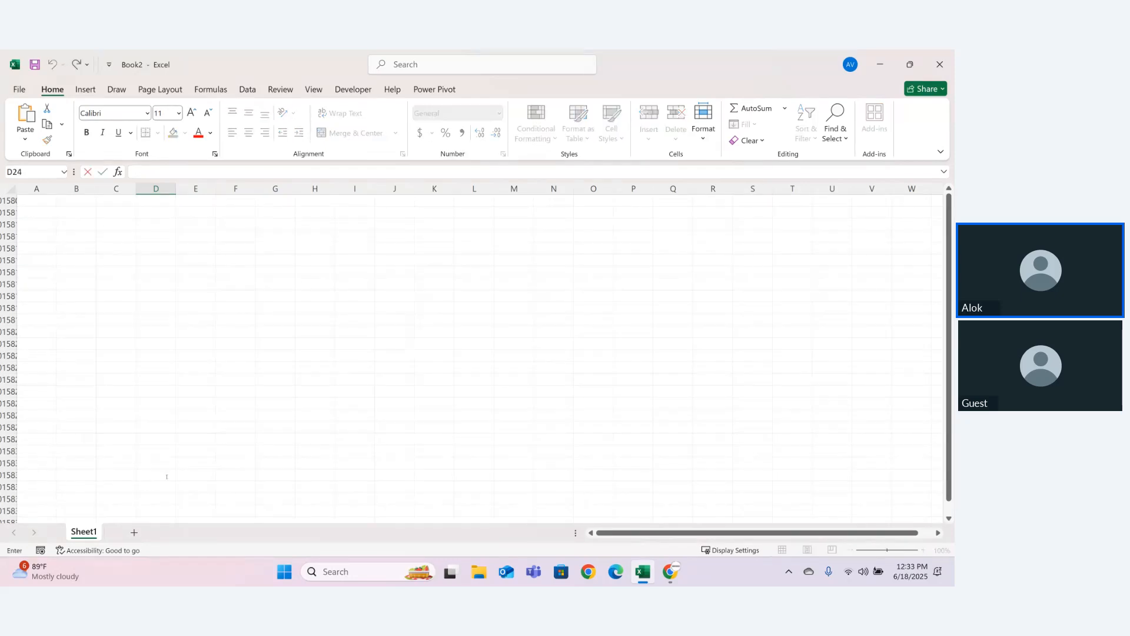
{"action": "left_click", "coordinate": [239, 429]}
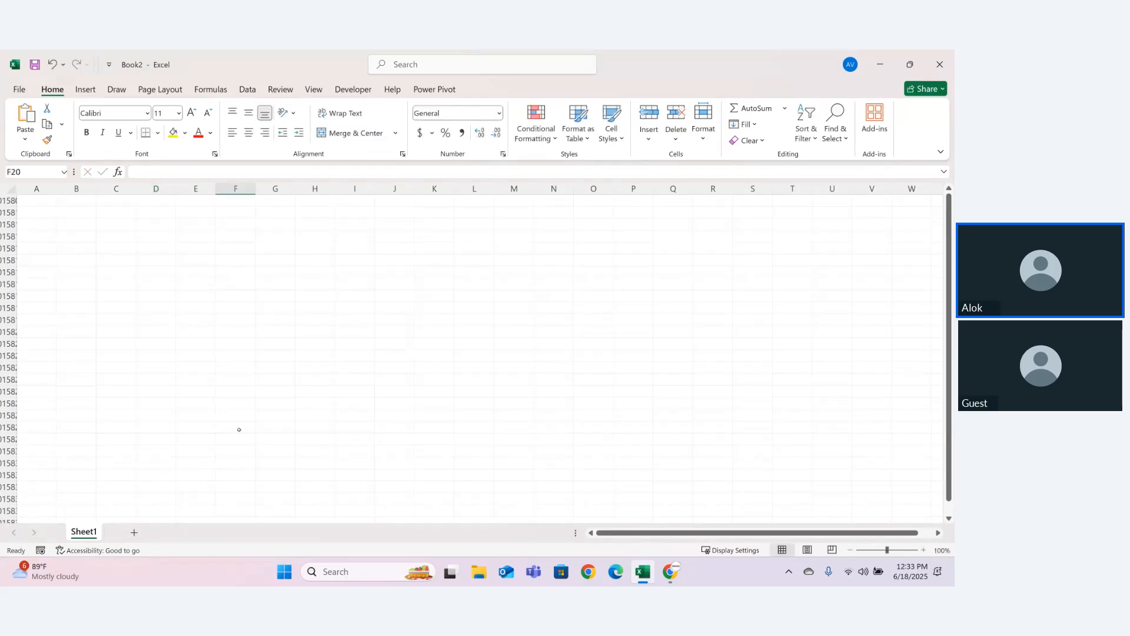
{"action": "key", "text": "ctrl+Home"}
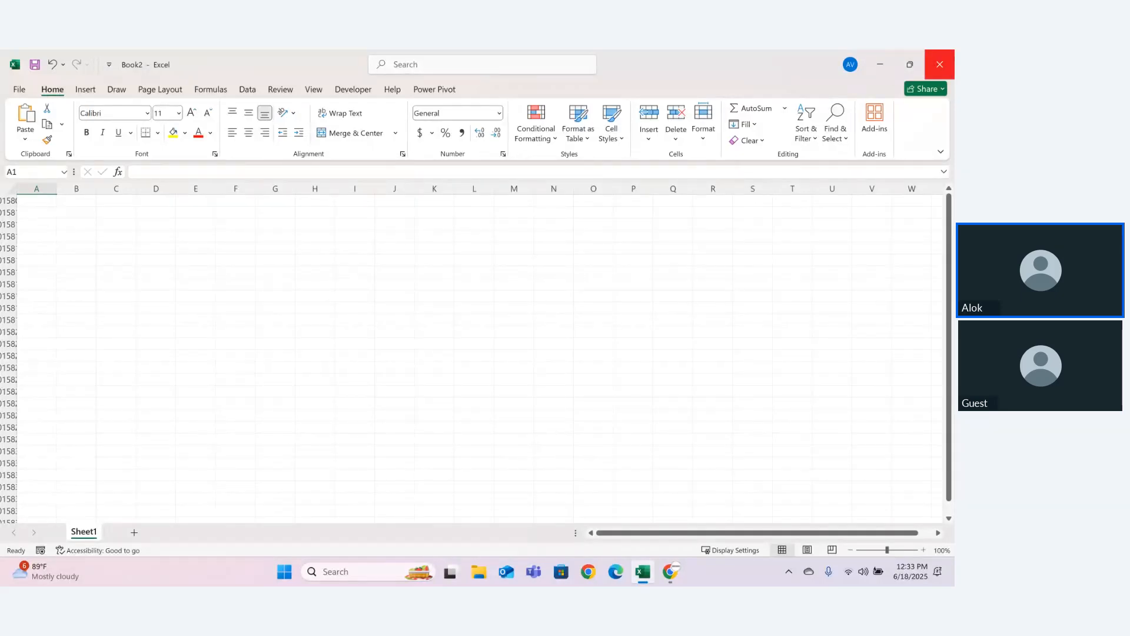
{"action": "left_click", "coordinate": [940, 64]}
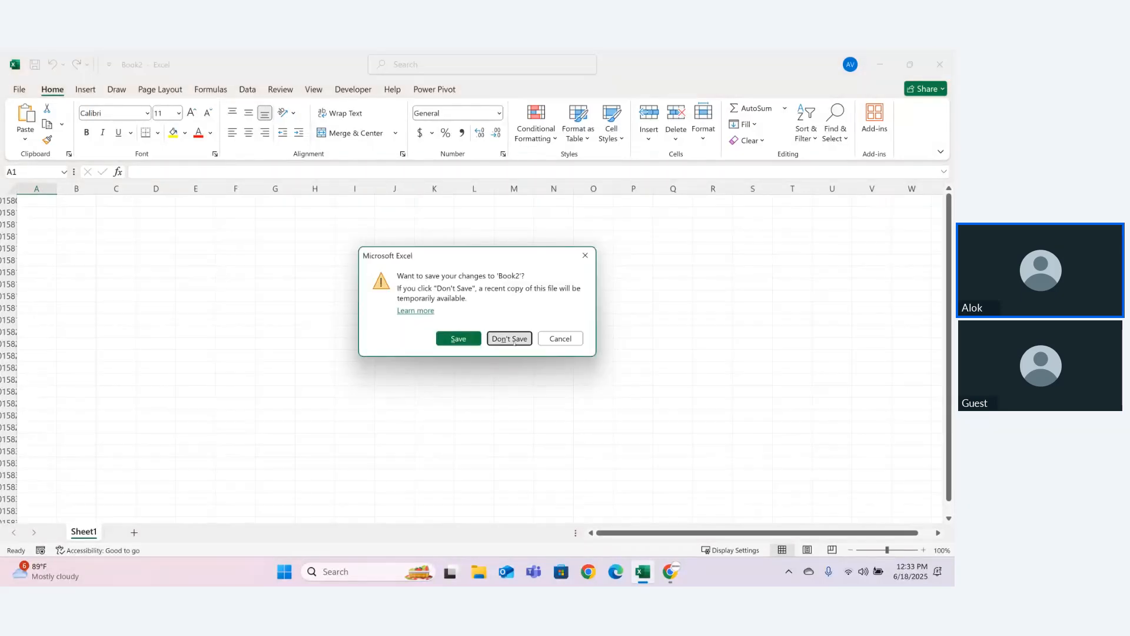
{"action": "left_click", "coordinate": [509, 339]}
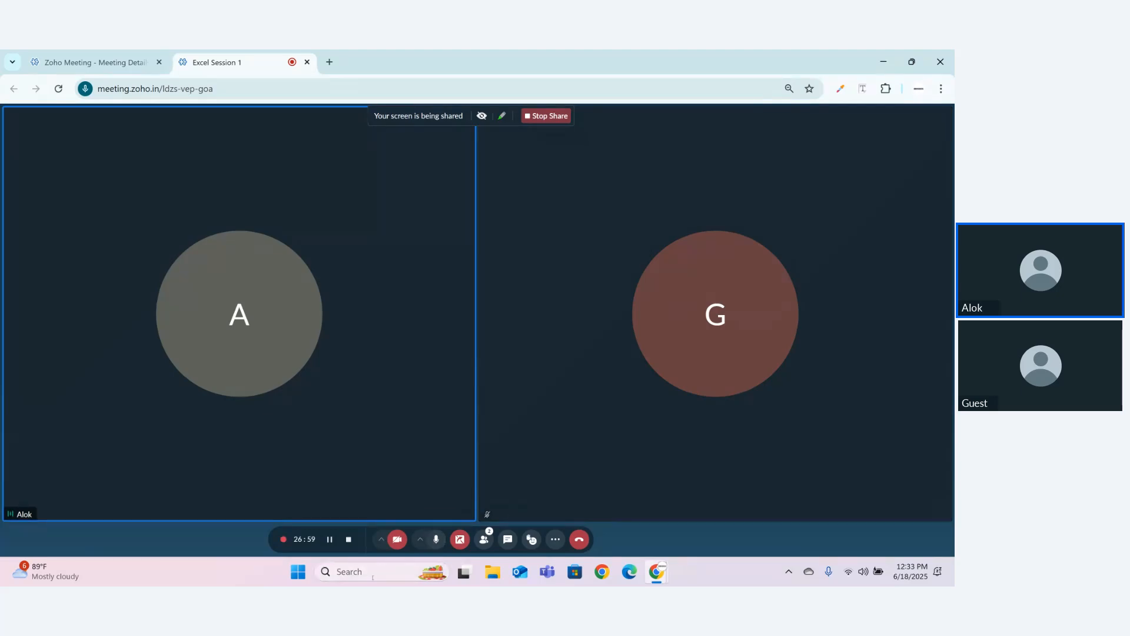
- Start Excel again and create a new blank workbook
{"action": "left_click", "coordinate": [372, 577]}
{"action": "type", "text": "excel"}
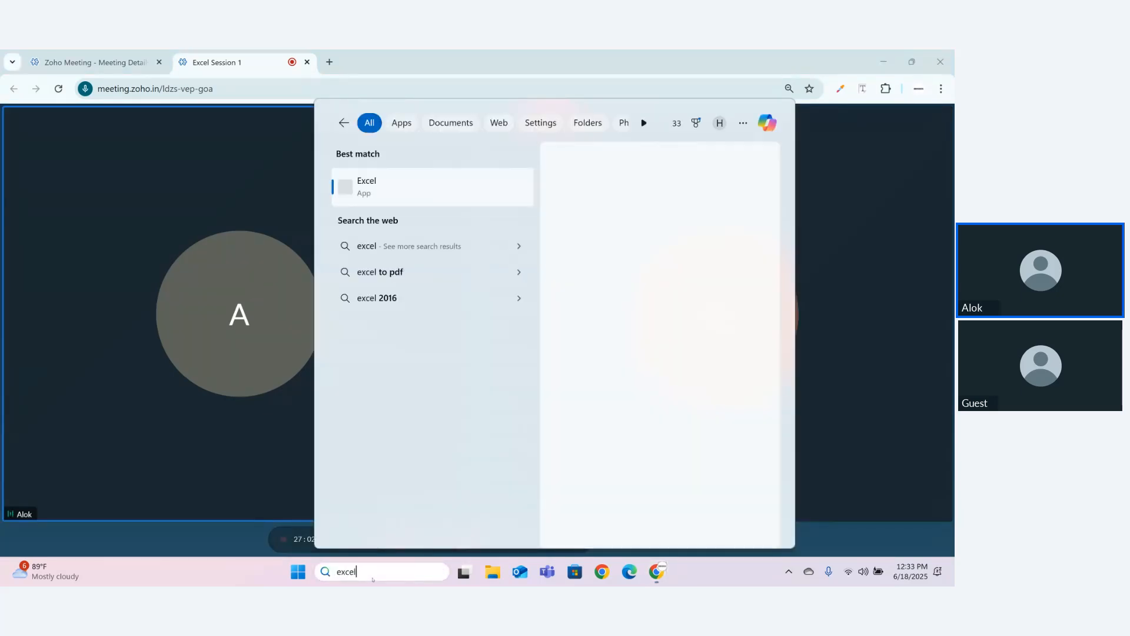
{"action": "key", "text": "Return"}
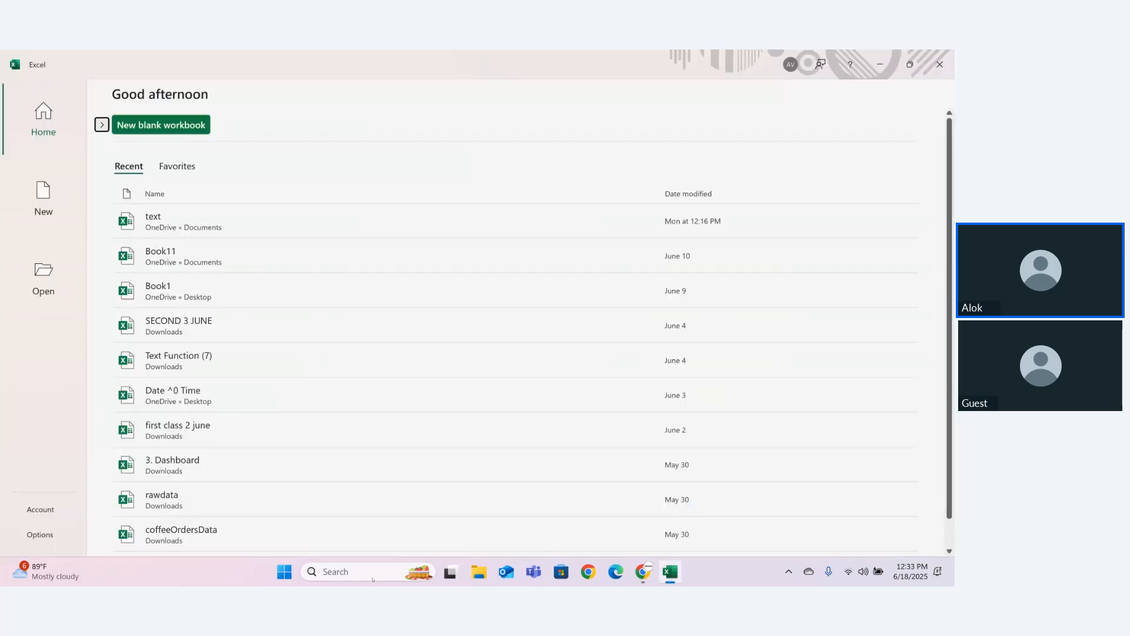
{"action": "left_click", "coordinate": [145, 123]}
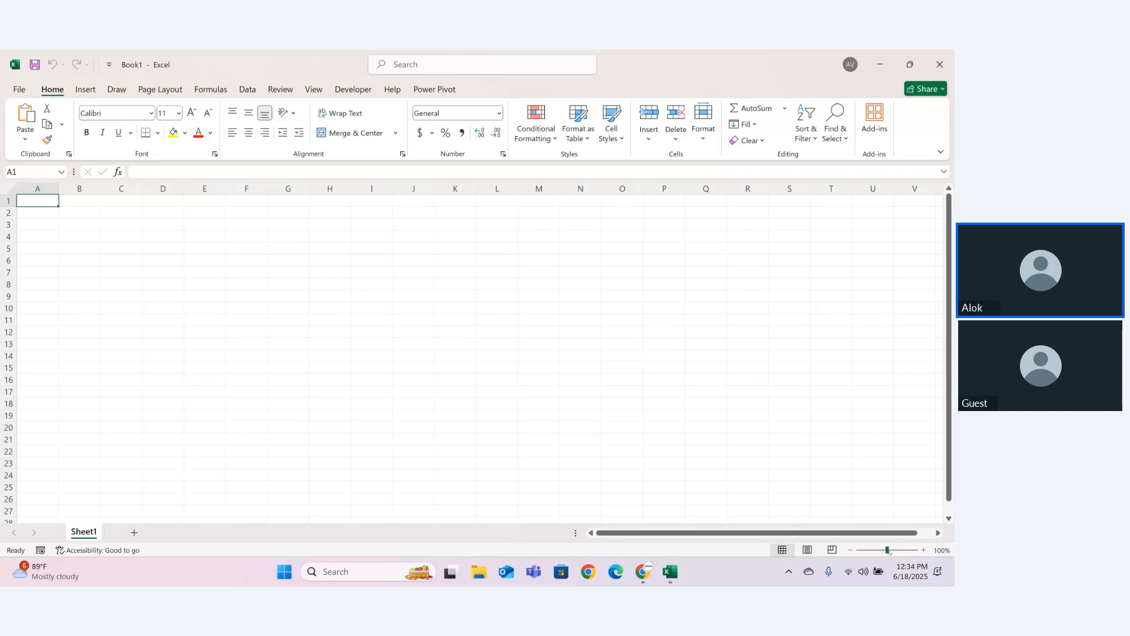
{"action": "left_click_drag", "start_coordinate": [887, 551], "coordinate": [893, 551]}
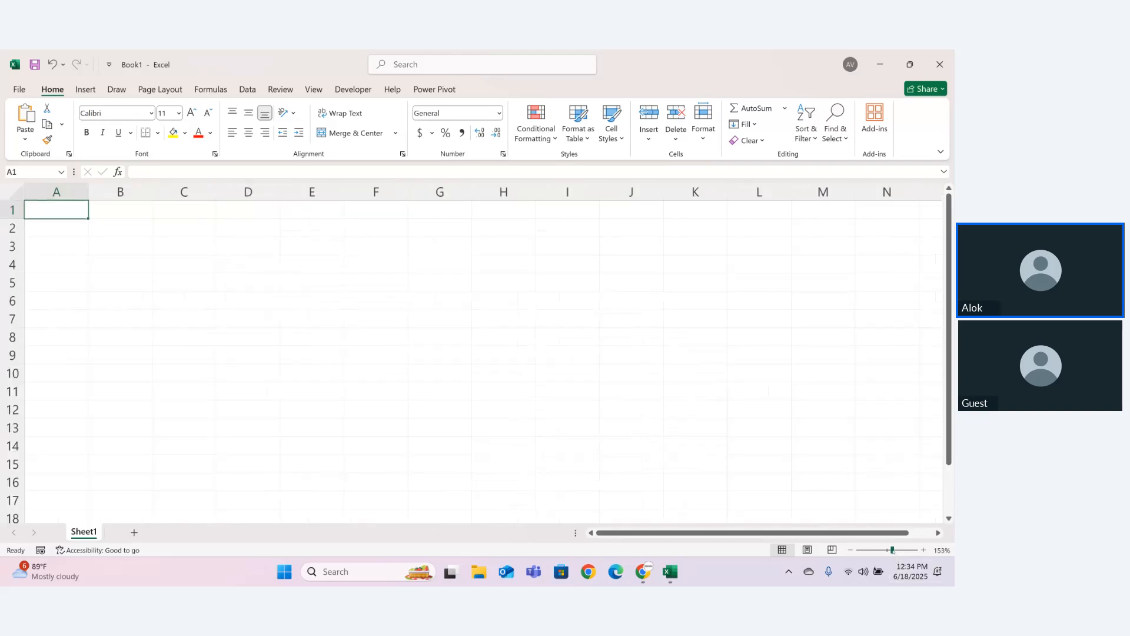
{"action": "double_click", "coordinate": [46, 208]}
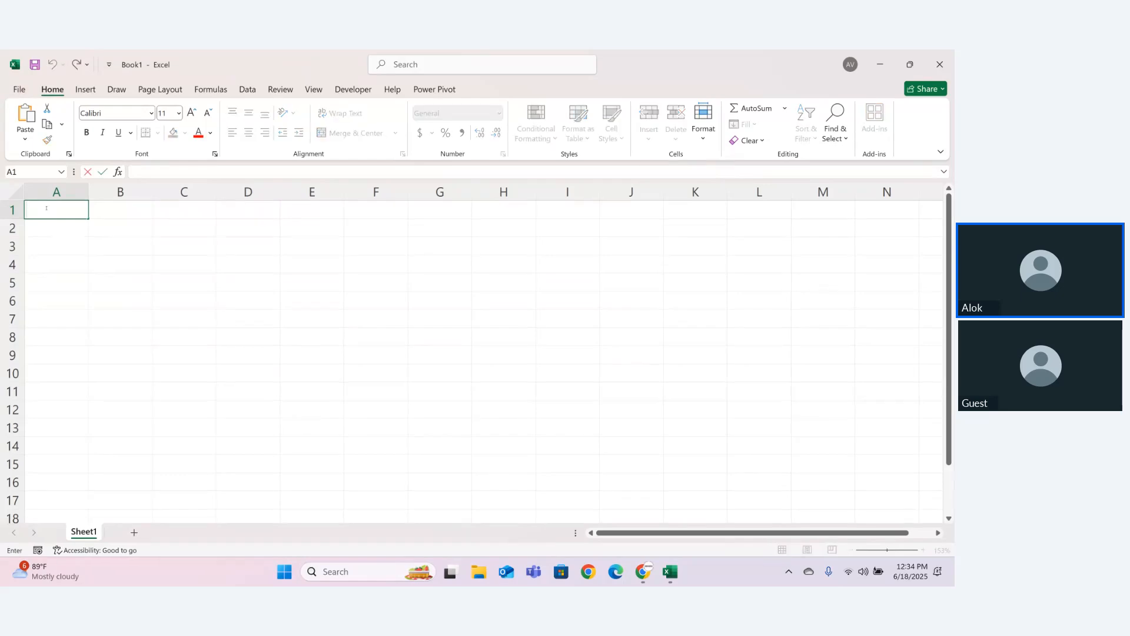
{"action": "type", "text": "Amit"}
{"action": "key", "text": "Tab"}
- Enter the column headers Name in cell A1, replacing its content, and Age in cell B1
{"action": "left_click", "coordinate": [46, 210]}
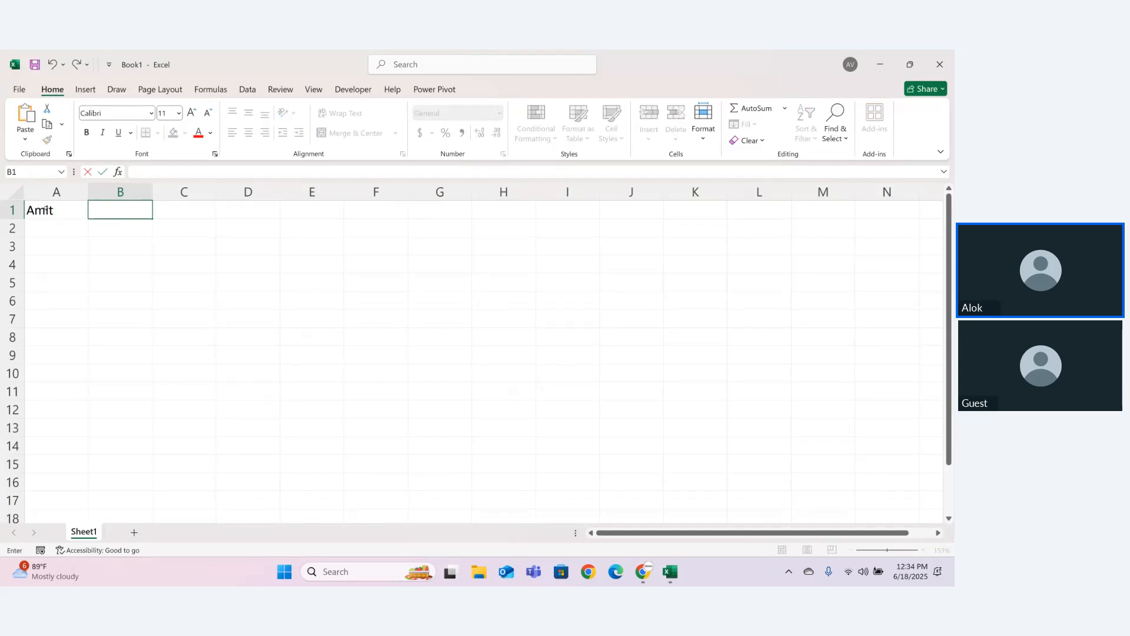
{"action": "key", "text": "BackSpace"}
{"action": "type", "text": "Name"}
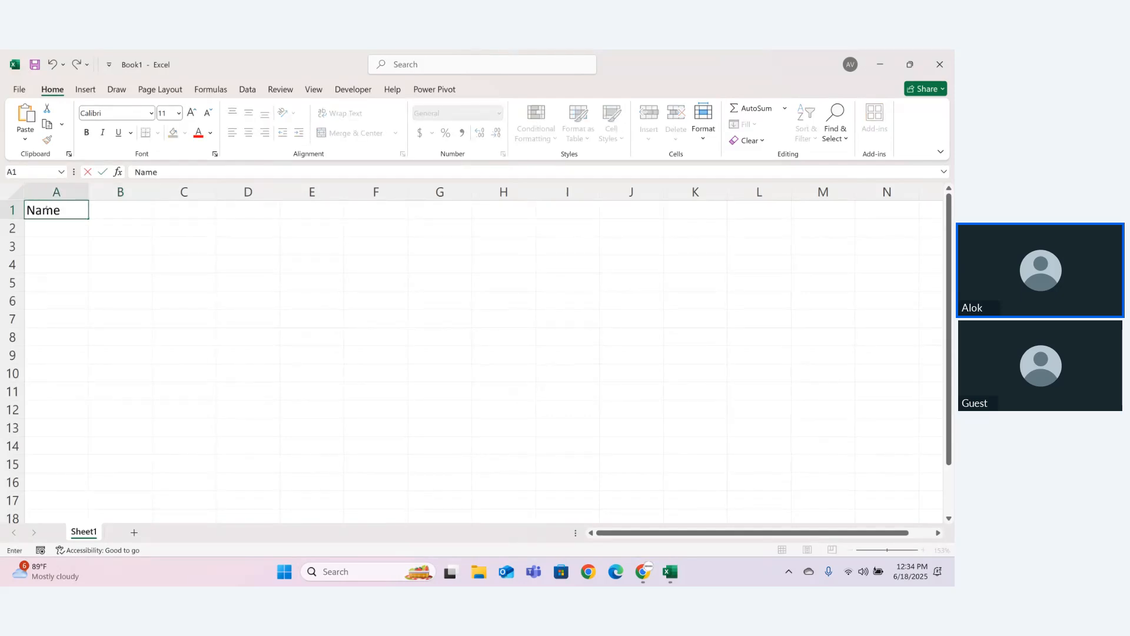
{"action": "key", "text": "Tab"}
{"action": "type", "text": "Age"}
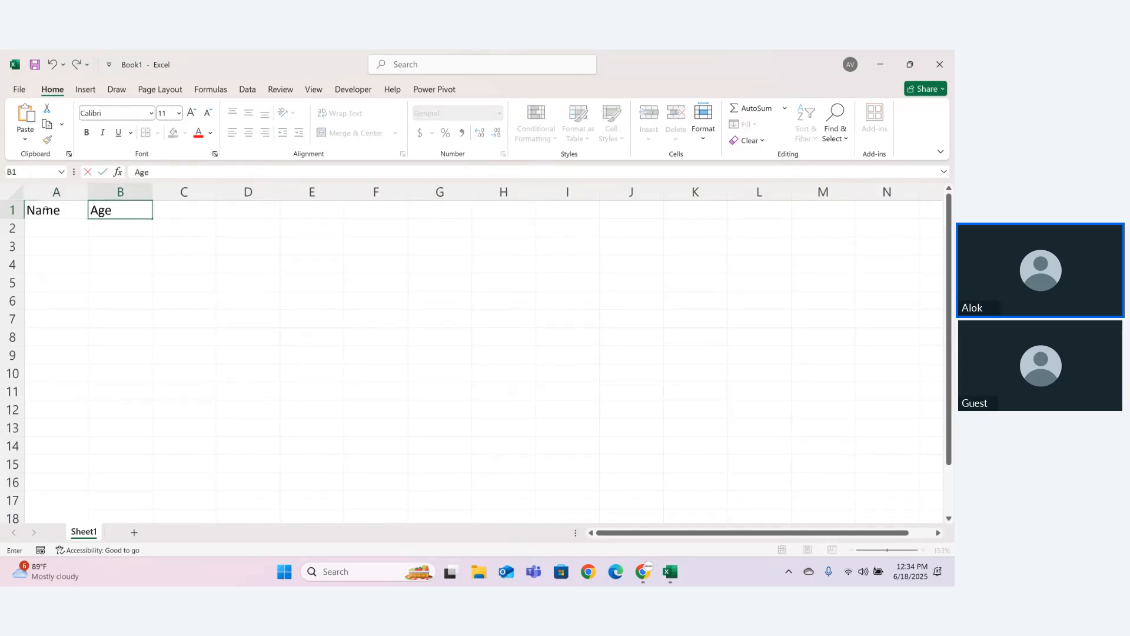
- Enter the column headers City in cell C1 and Marks in cell D1
{"action": "key", "text": "Tab"}
{"action": "type", "text": "Ciyt"}
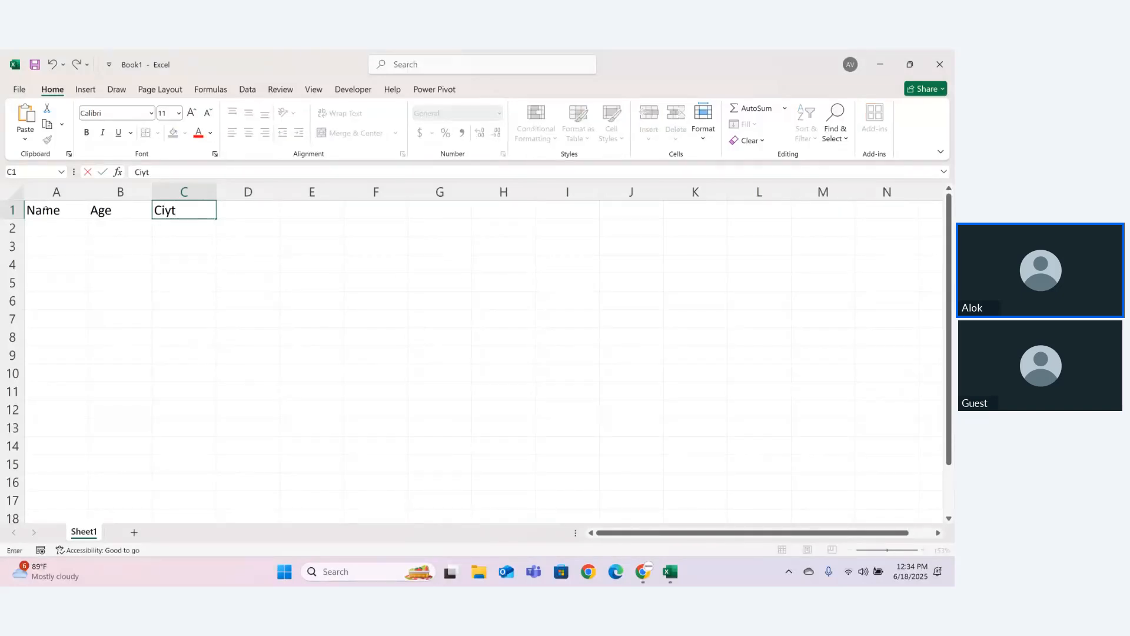
{"action": "key", "text": "BackSpace"}
{"action": "key", "text": "BackSpace"}
{"action": "type", "text": "ty"}
{"action": "key", "text": "Tab"}
{"action": "type", "text": "Mek"}
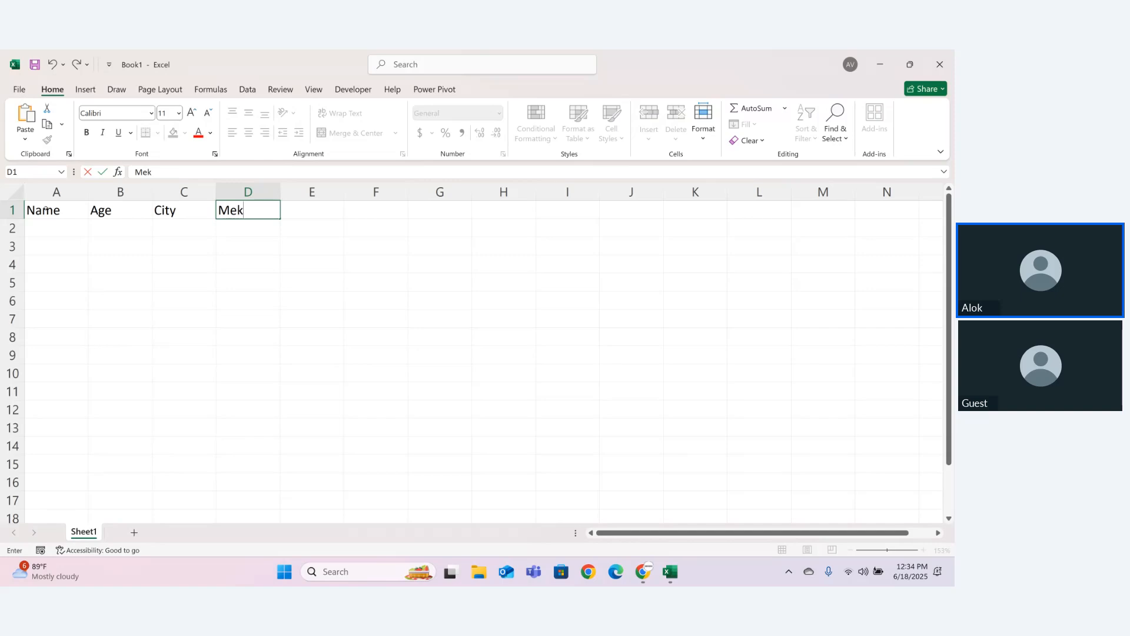
{"action": "key", "text": "BackSpace"}
{"action": "key", "text": "BackSpace"}
{"action": "type", "text": "arks"}
{"action": "key", "text": "Return"}
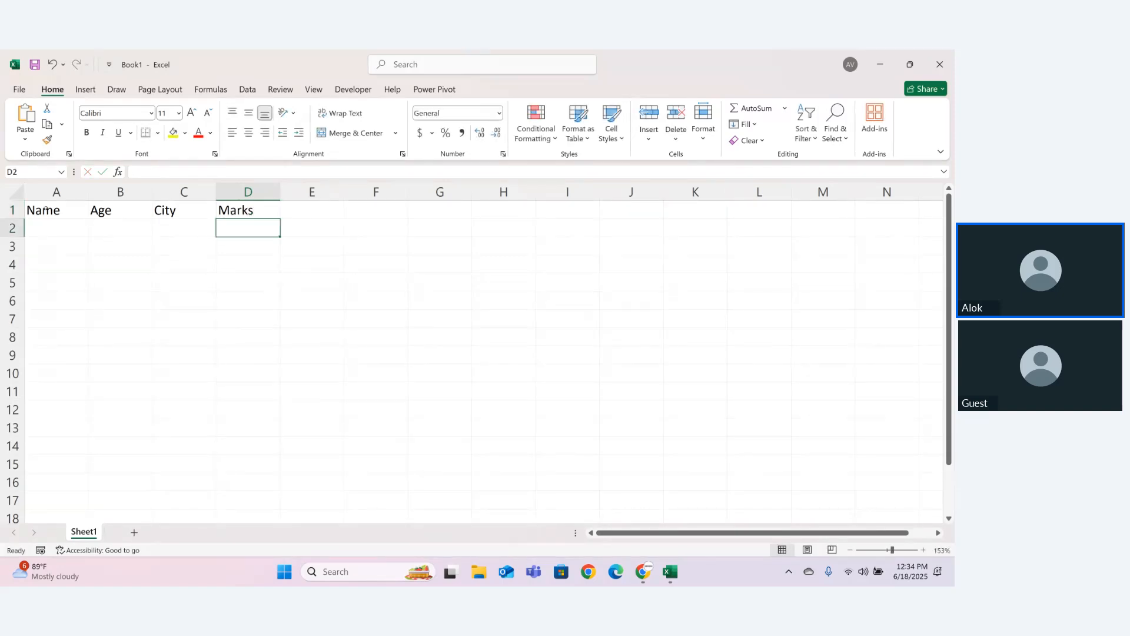
- Enter a person's first name in cell A2 and the age 23 in cell B2
{"action": "left_click", "coordinate": [26, 230]}
{"action": "type", "text": "Amit"}
{"action": "key", "text": "Return"}
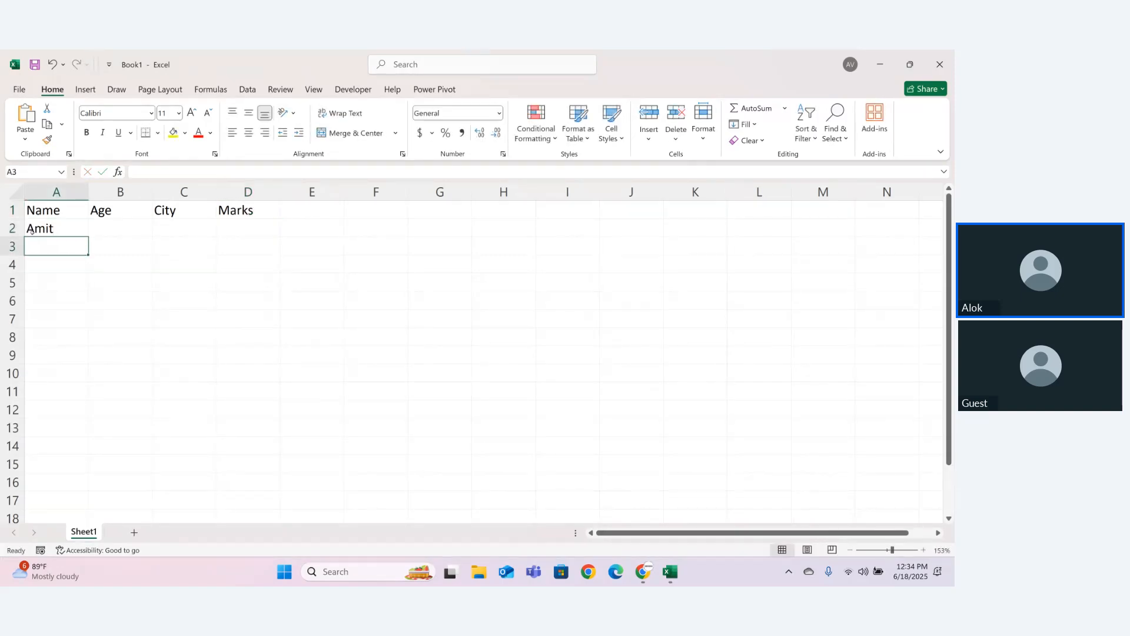
{"action": "left_click", "coordinate": [106, 228]}
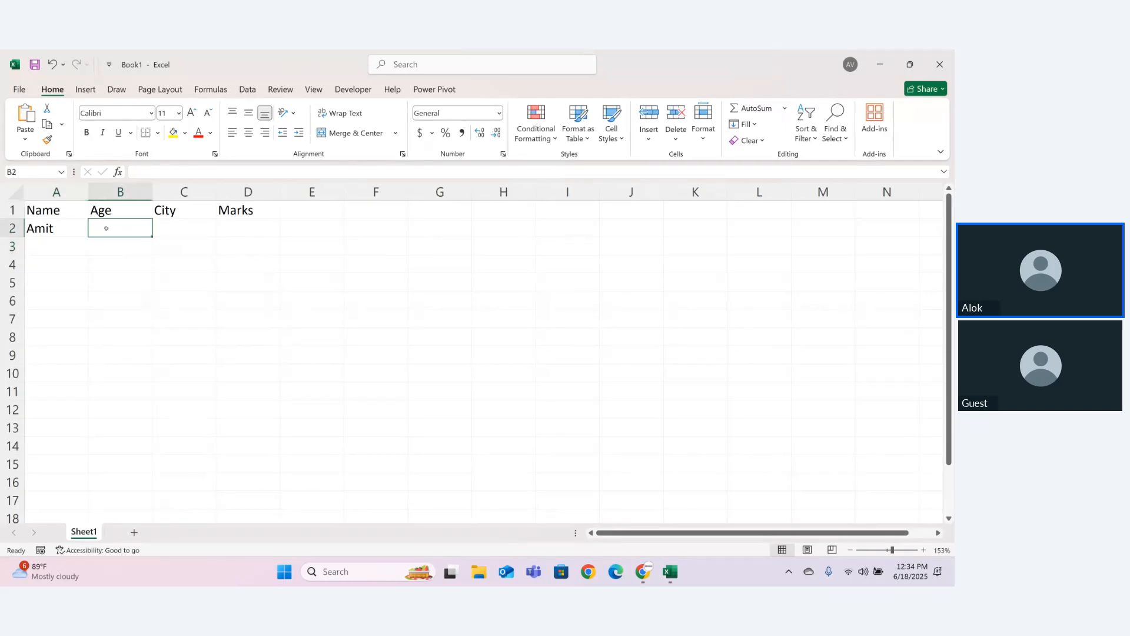
{"action": "type", "text": "23"}
{"action": "key", "text": "Return"}
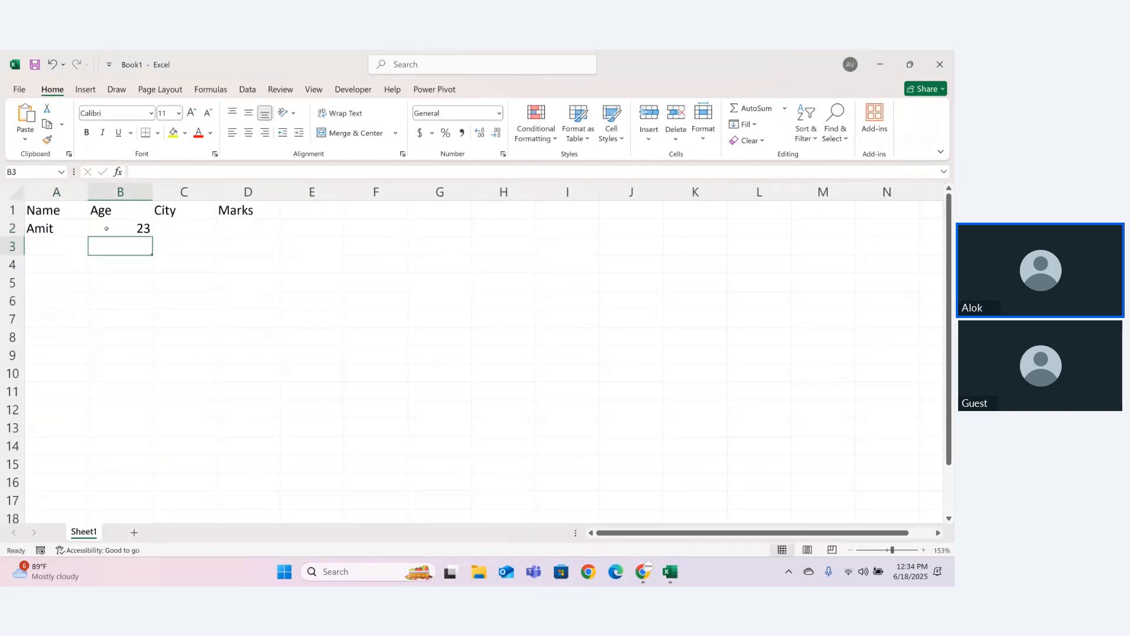
- Complete row 2 with the city pune in cell C2 and the marks 68 in cell D2
{"action": "key", "text": "Up"}
{"action": "key", "text": "Right"}
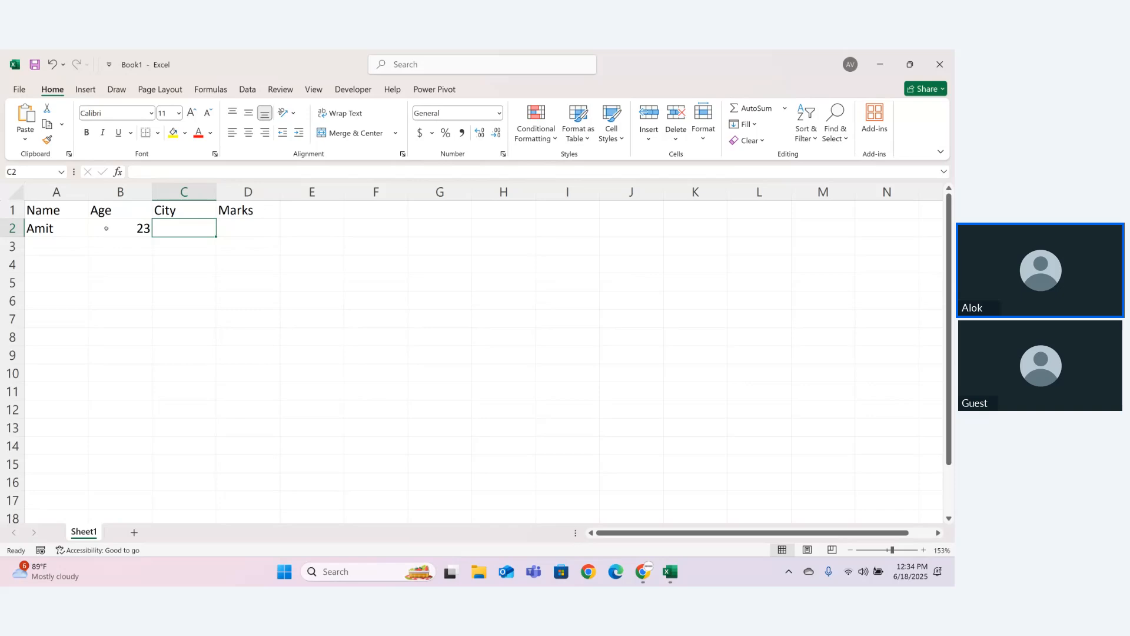
{"action": "type", "text": "pune"}
{"action": "key", "text": "Tab"}
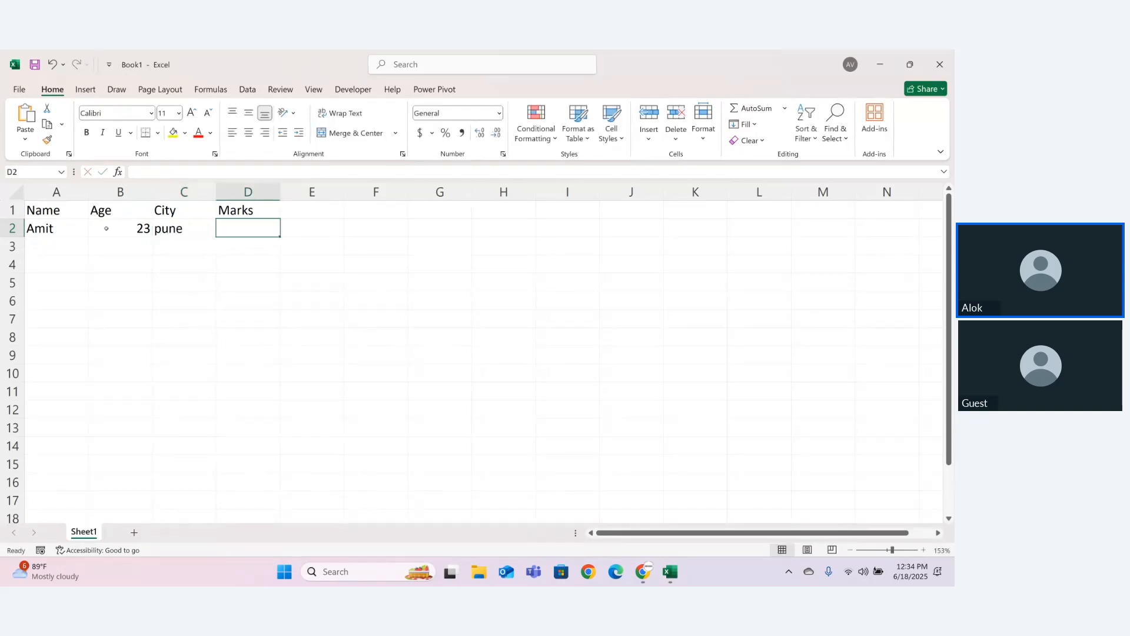
{"action": "type", "text": "68"}
{"action": "key", "text": "Return"}
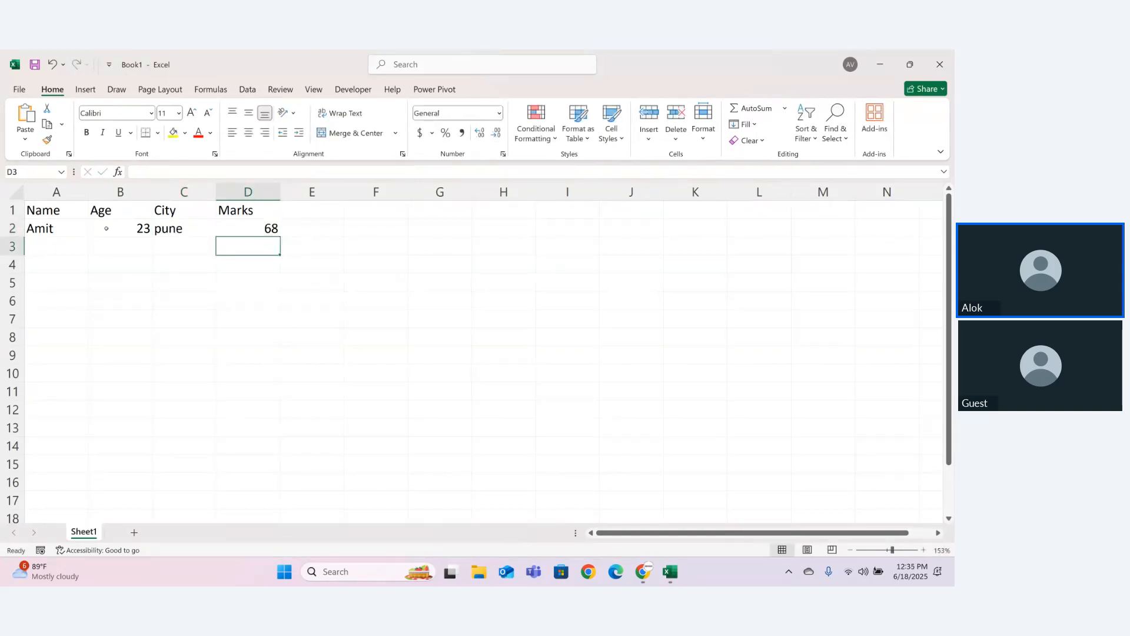
- Fill the header cells A1:D1 with yellow and deselect them
{"action": "left_click_drag", "start_coordinate": [35, 210], "coordinate": [259, 207]}
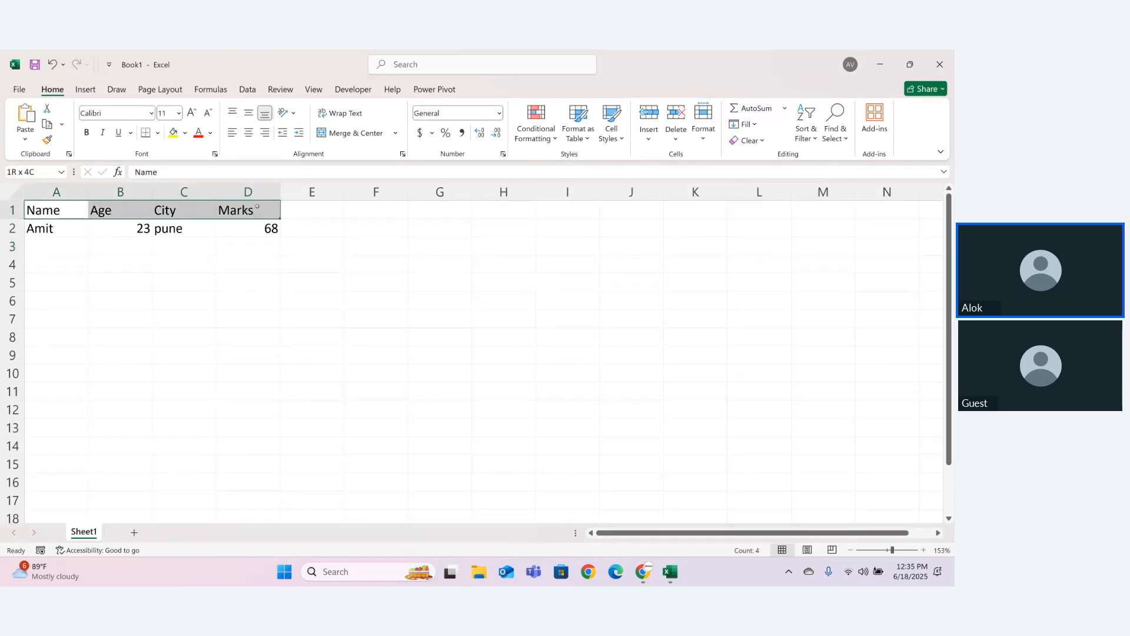
{"action": "left_click", "coordinate": [175, 132]}
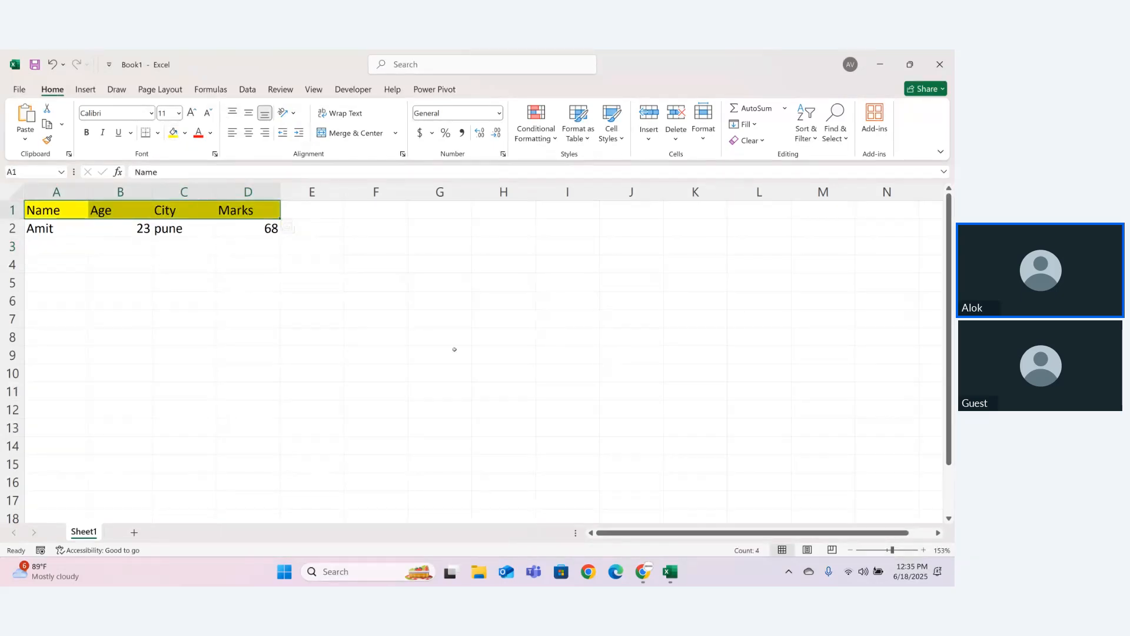
{"action": "left_click", "coordinate": [463, 352]}
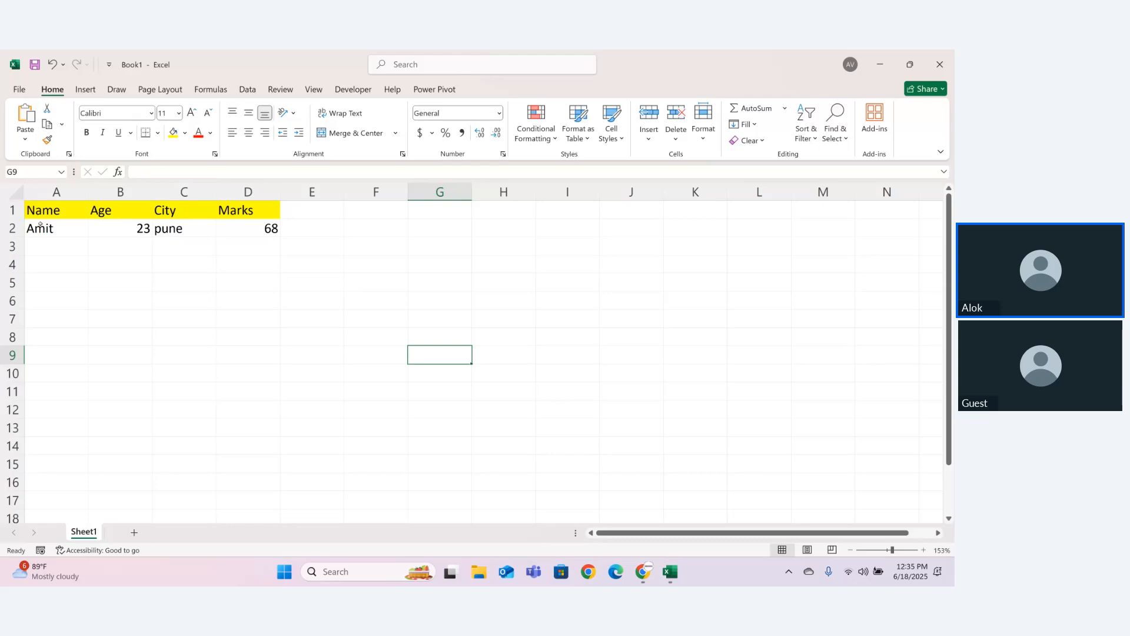
{"action": "double_click", "coordinate": [40, 228]}
{"action": "double_click", "coordinate": [59, 231]}
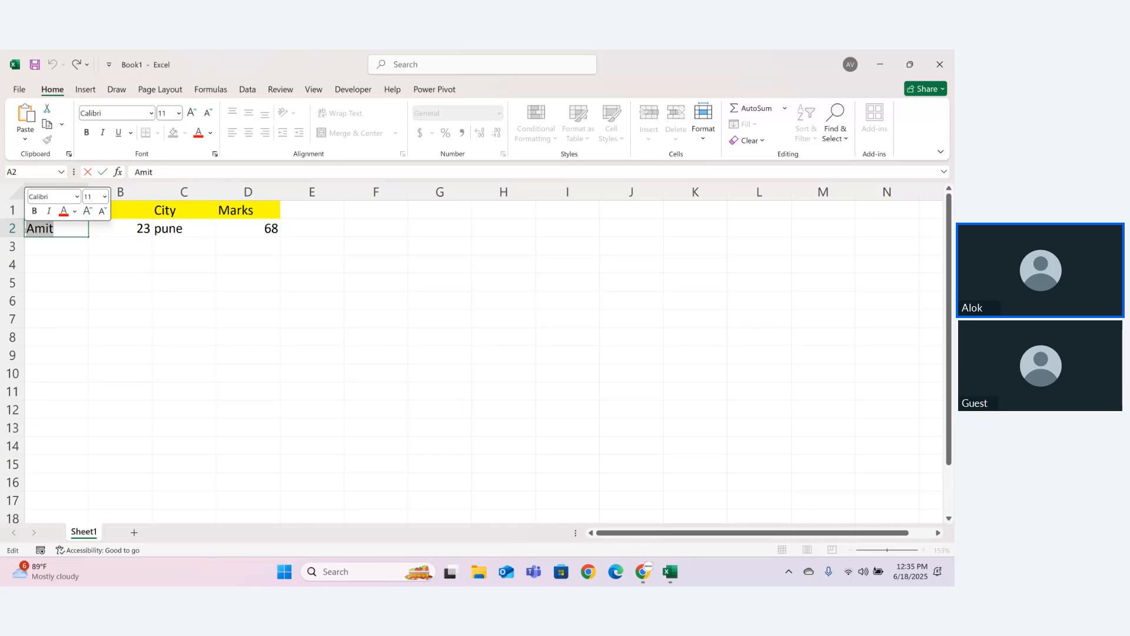
{"action": "key", "text": "Return"}
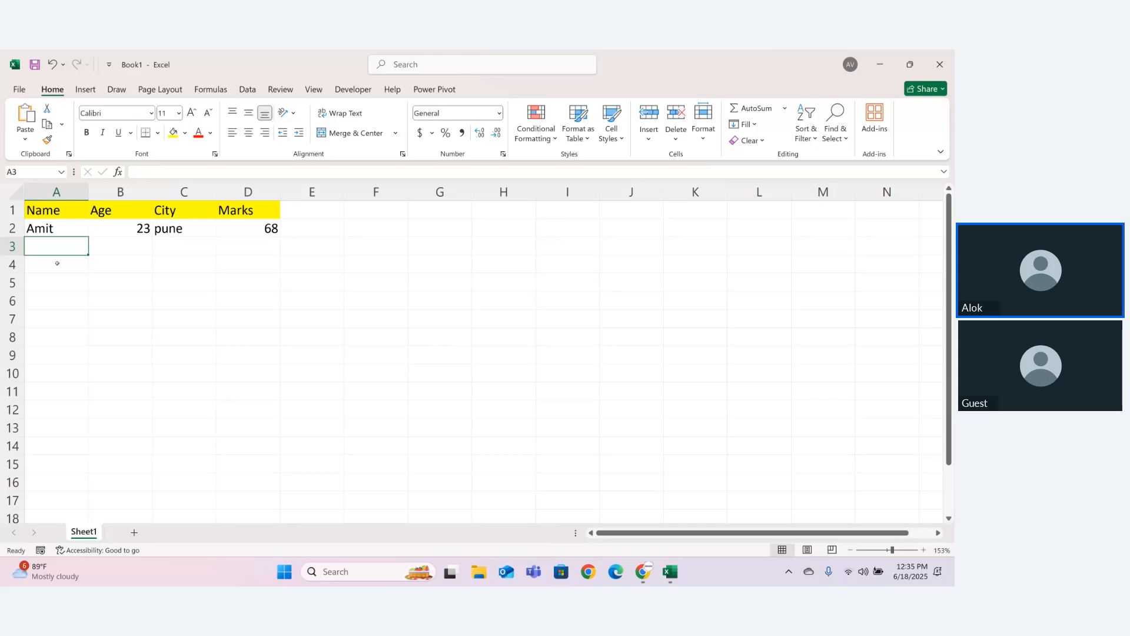
- Enter 1 in cell G1, 3 in cell G2 and 4 in cell G3
{"action": "left_click", "coordinate": [411, 213]}
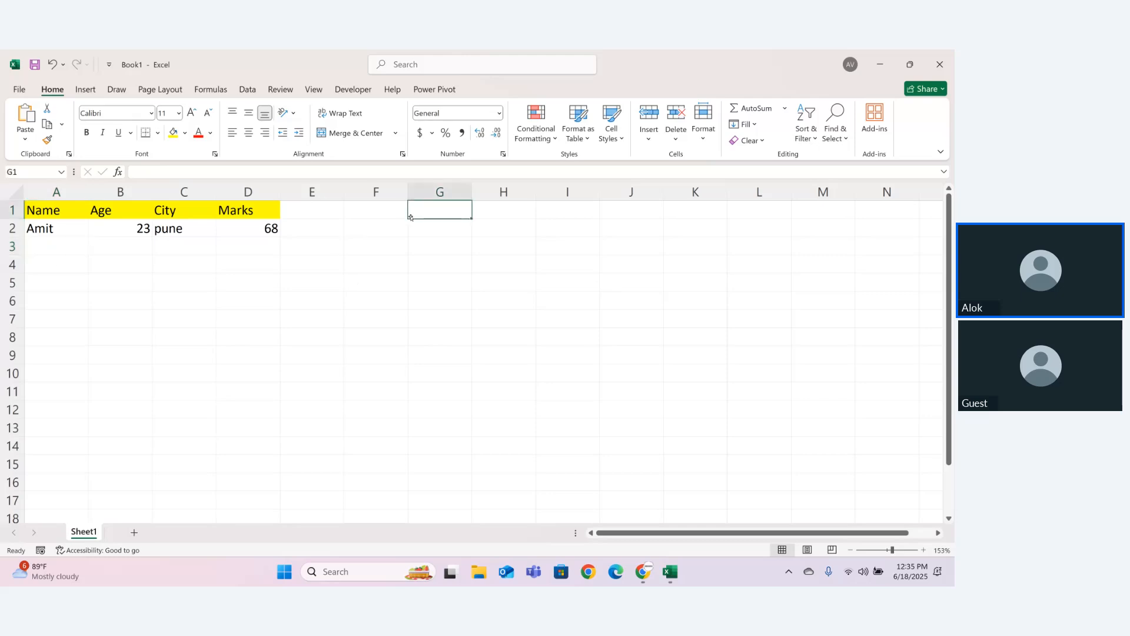
{"action": "type", "text": "1"}
{"action": "key", "text": "Left"}
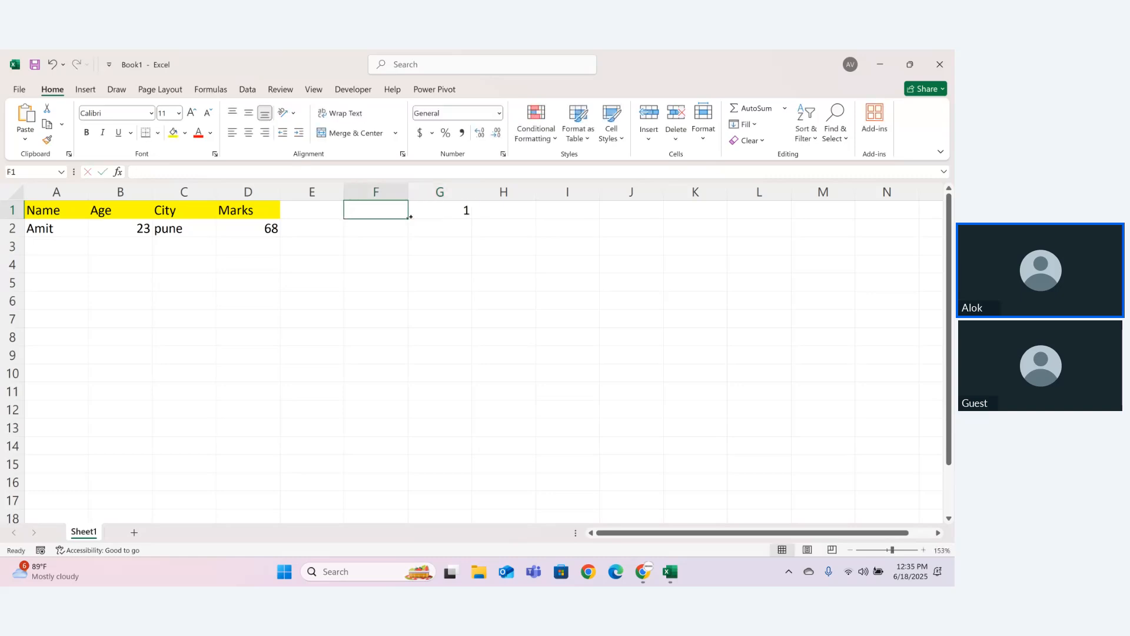
{"action": "left_click", "coordinate": [411, 219]}
{"action": "type", "text": "3"}
{"action": "key", "text": "Return"}
{"action": "type", "text": "4"}
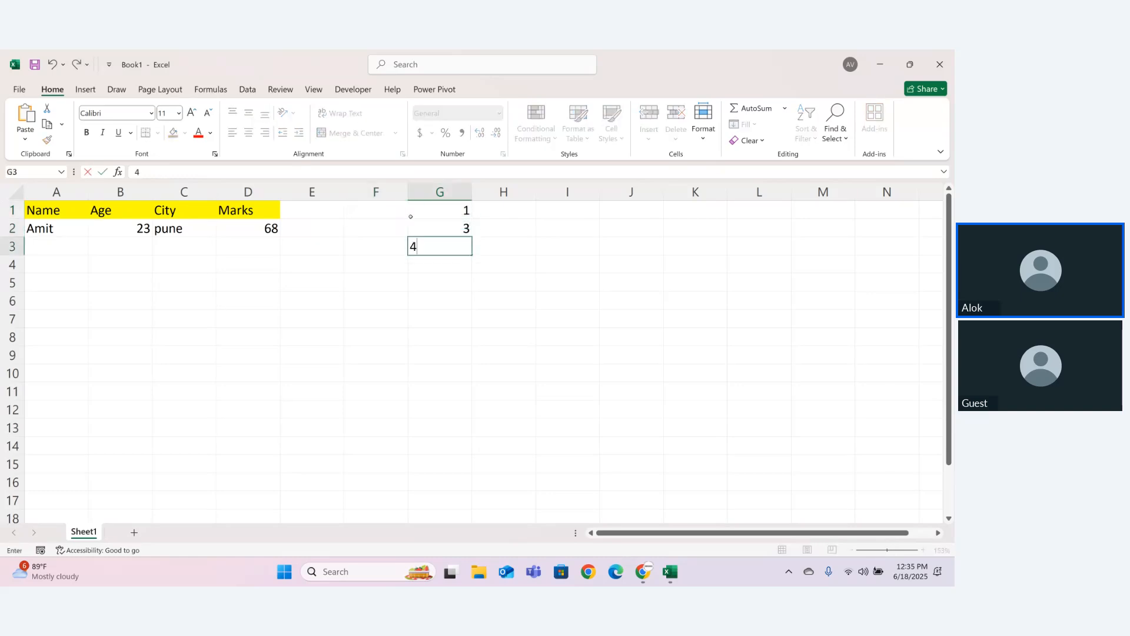
{"action": "key", "text": "Return"}
- Leave cell G4 empty and enter the numbers 6 to 10 in cells G5:G9
{"action": "key", "text": "Return"}
{"action": "type", "text": "6"}
{"action": "key", "text": "Return"}
{"action": "type", "text": "7"}
{"action": "key", "text": "Return"}
{"action": "type", "text": "8"}
{"action": "key", "text": "Return"}
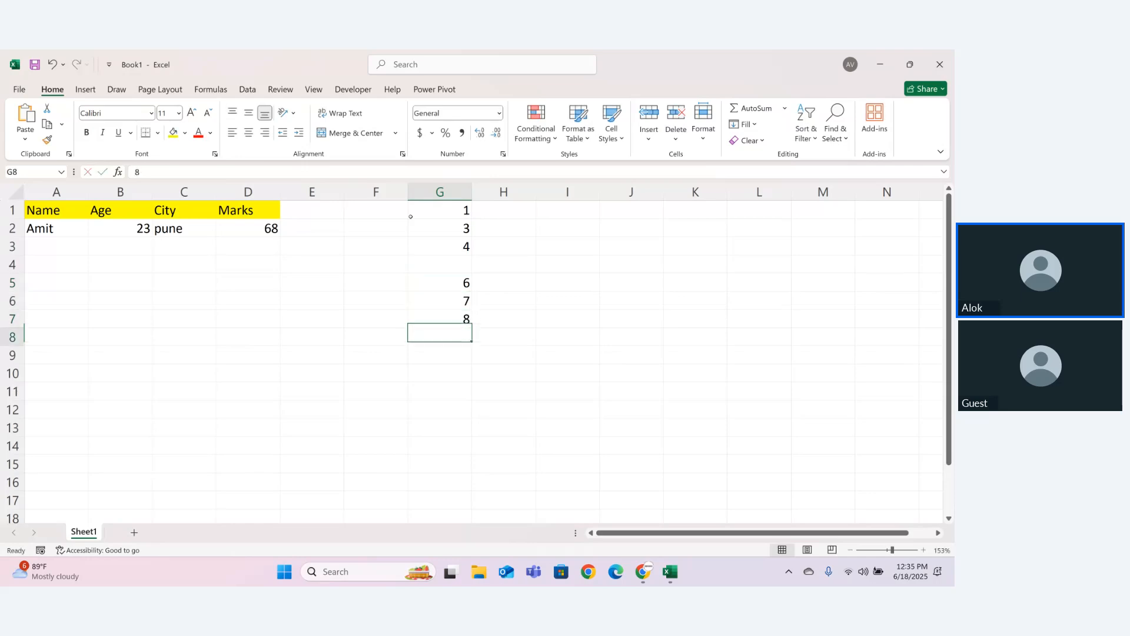
{"action": "type", "text": "09"}
{"action": "key", "text": "Return"}
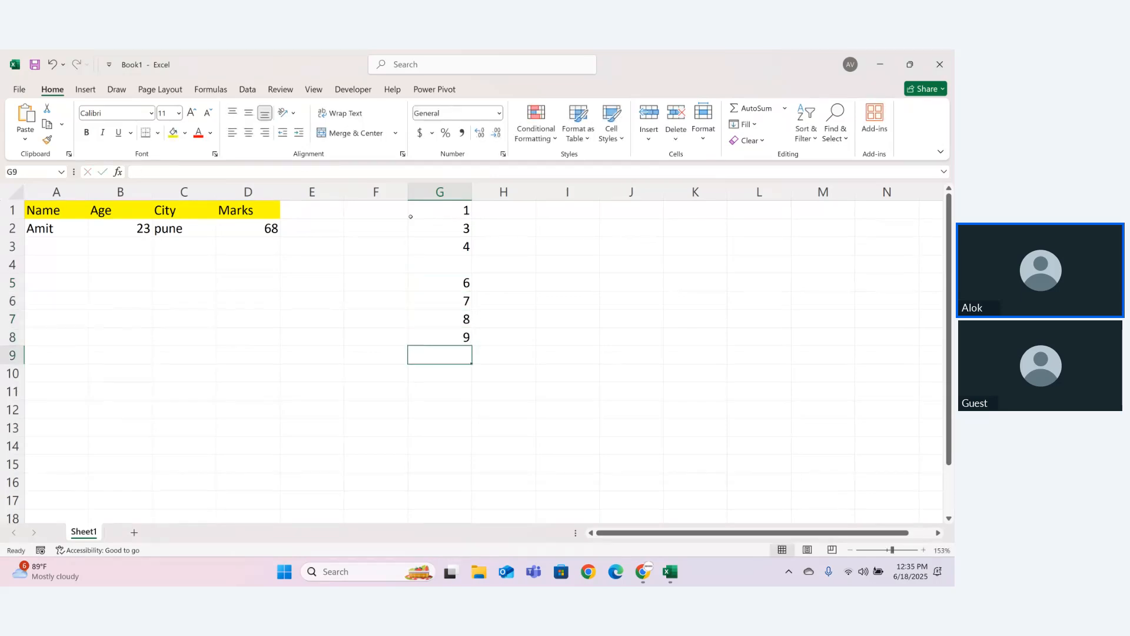
{"action": "type", "text": "010"}
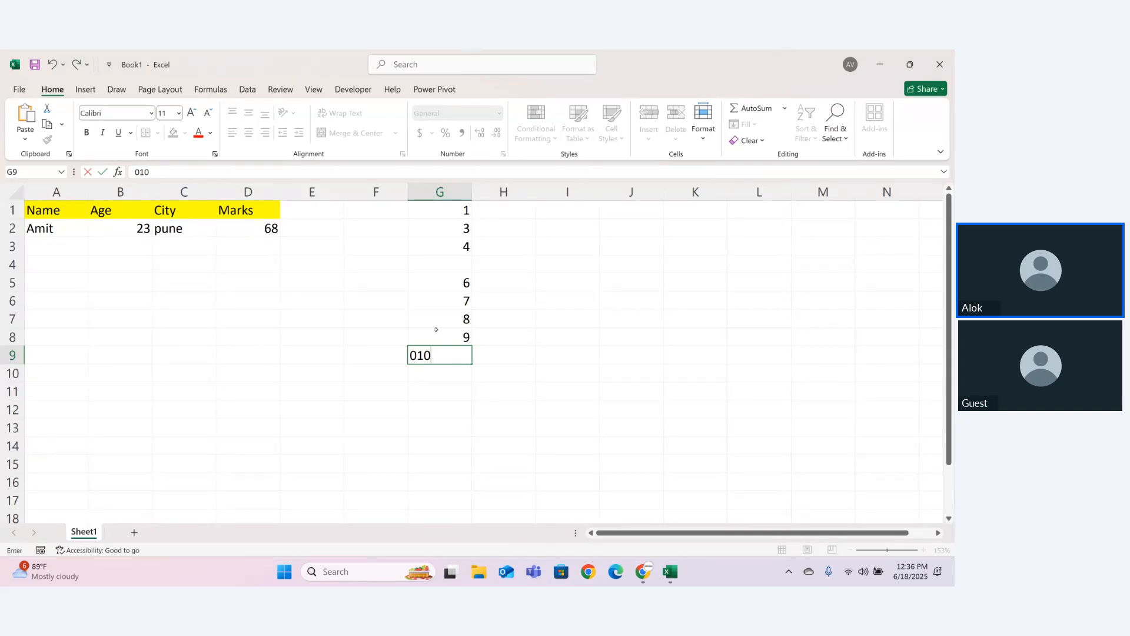
{"action": "key", "text": "Return"}
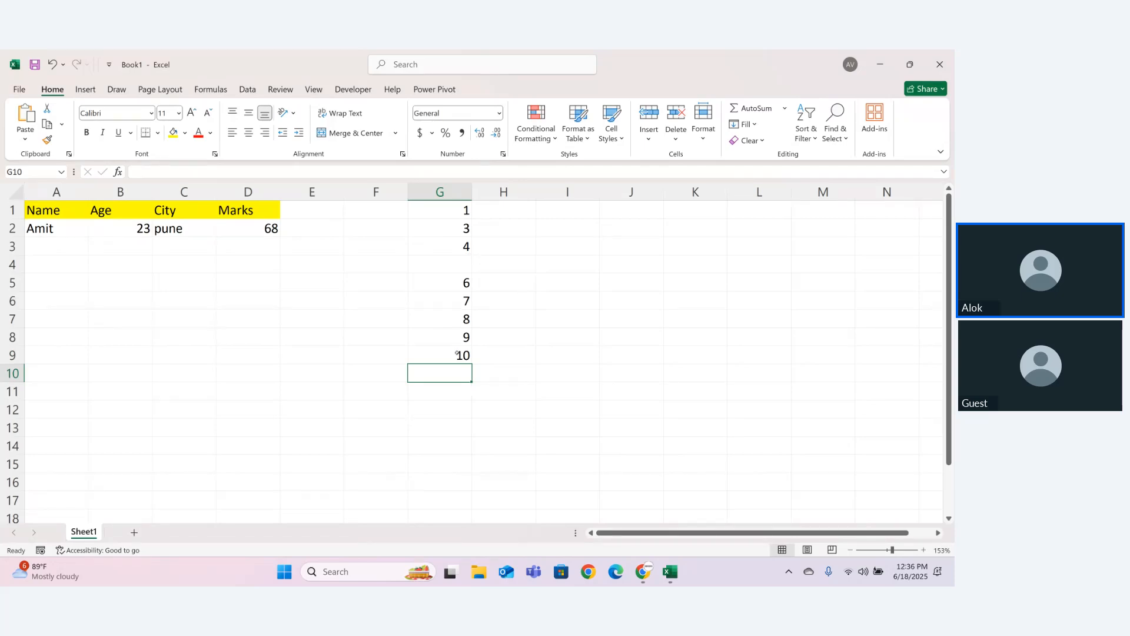
- Replace the value in cell G2 with 2 and clear cell G3
{"action": "left_click_drag", "start_coordinate": [449, 212], "coordinate": [454, 238]}
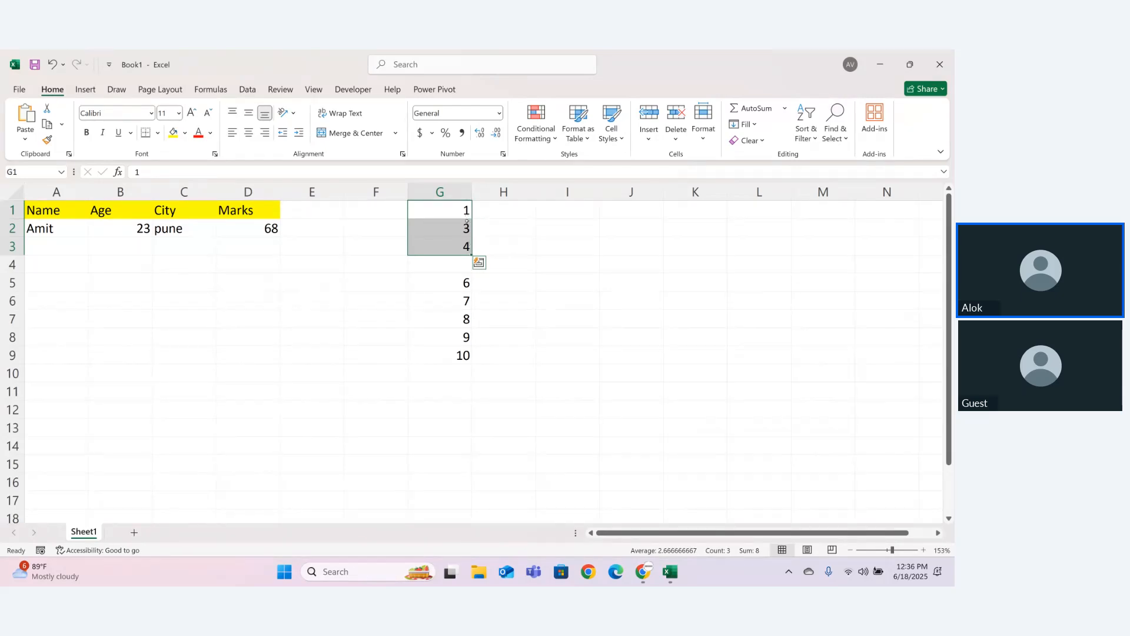
{"action": "left_click", "coordinate": [466, 227]}
{"action": "double_click", "coordinate": [466, 228]}
{"action": "key", "text": "BackSpace"}
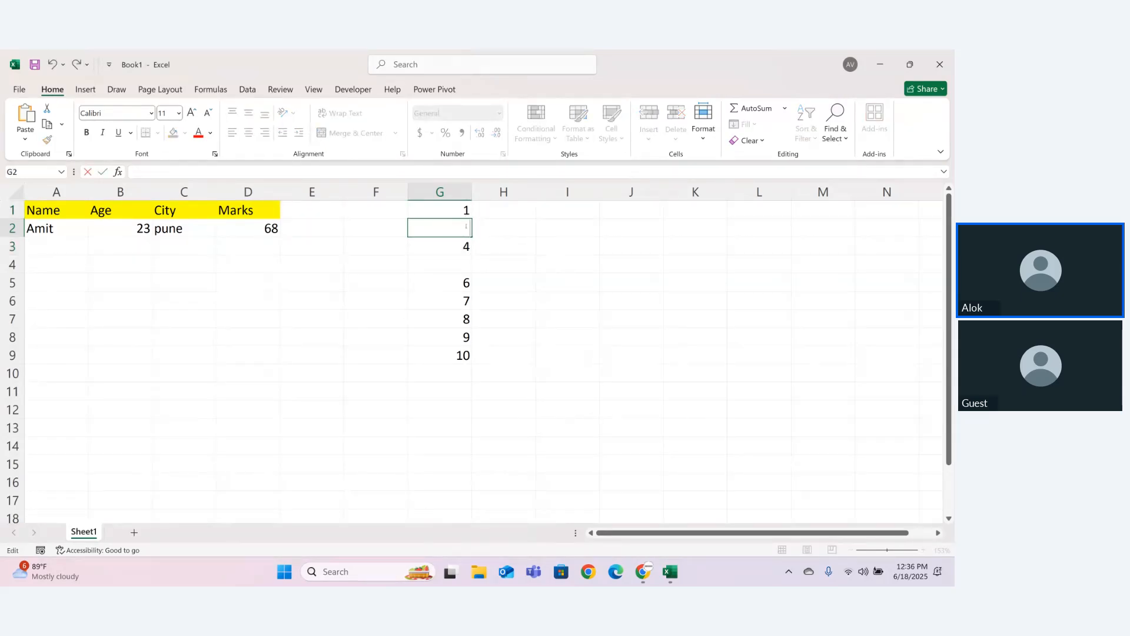
{"action": "type", "text": "2"}
{"action": "left_click", "coordinate": [470, 247]}
{"action": "key", "text": "BackSpace"}
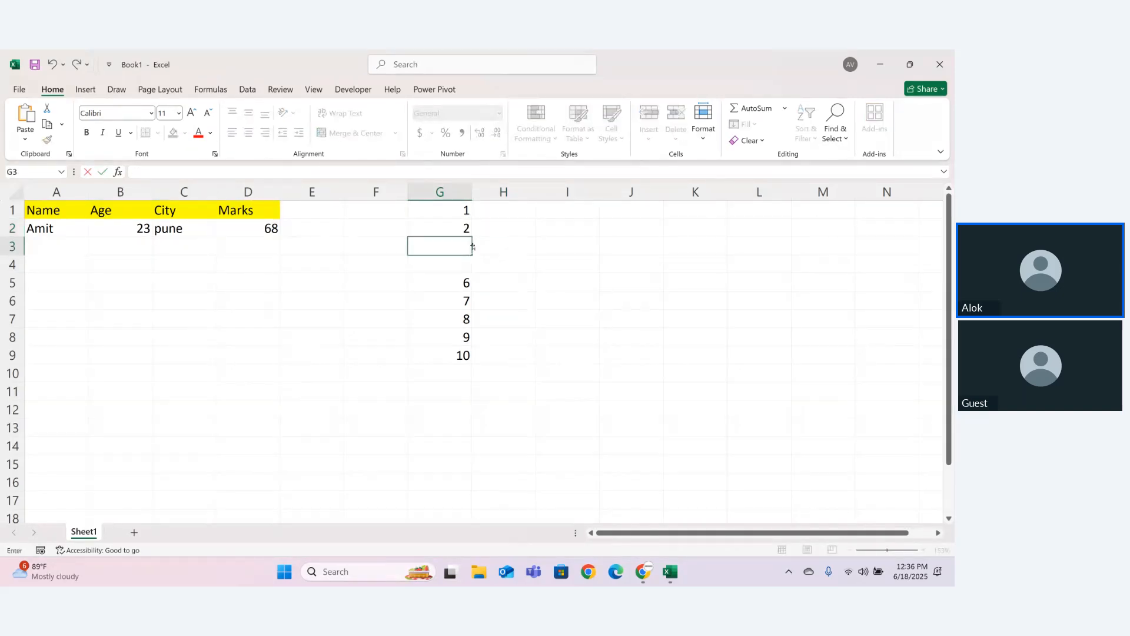
{"action": "key", "text": "Return"}
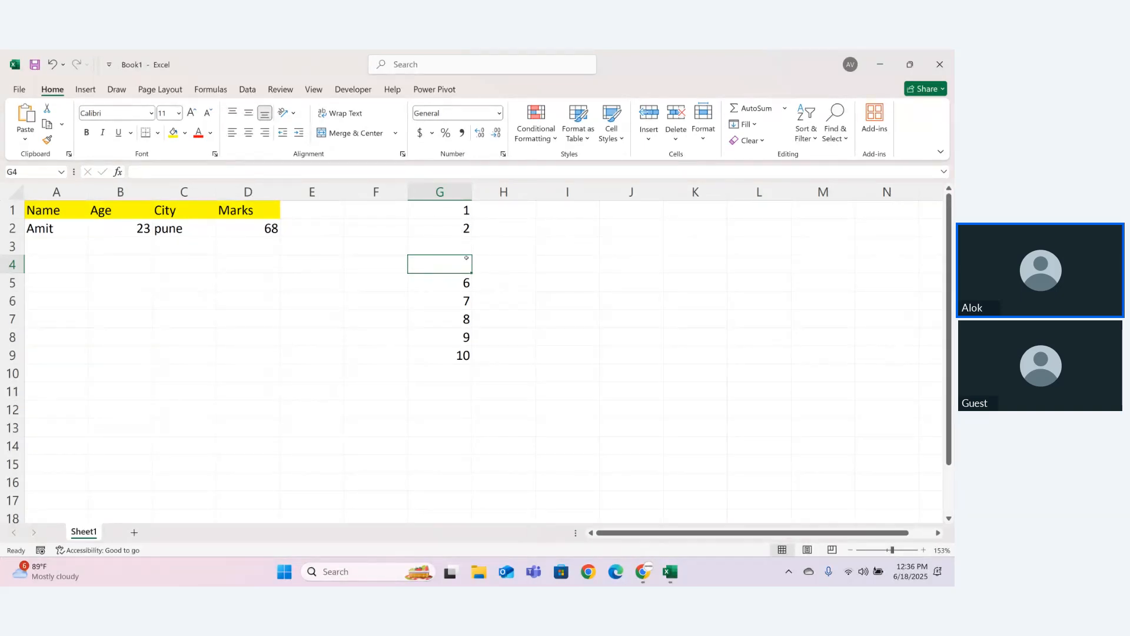
- Insert a new row above row 4 and fill the number series from cells G1:G2 down to G10
{"action": "left_click", "coordinate": [12, 264]}
{"action": "right_click", "coordinate": [12, 264]}
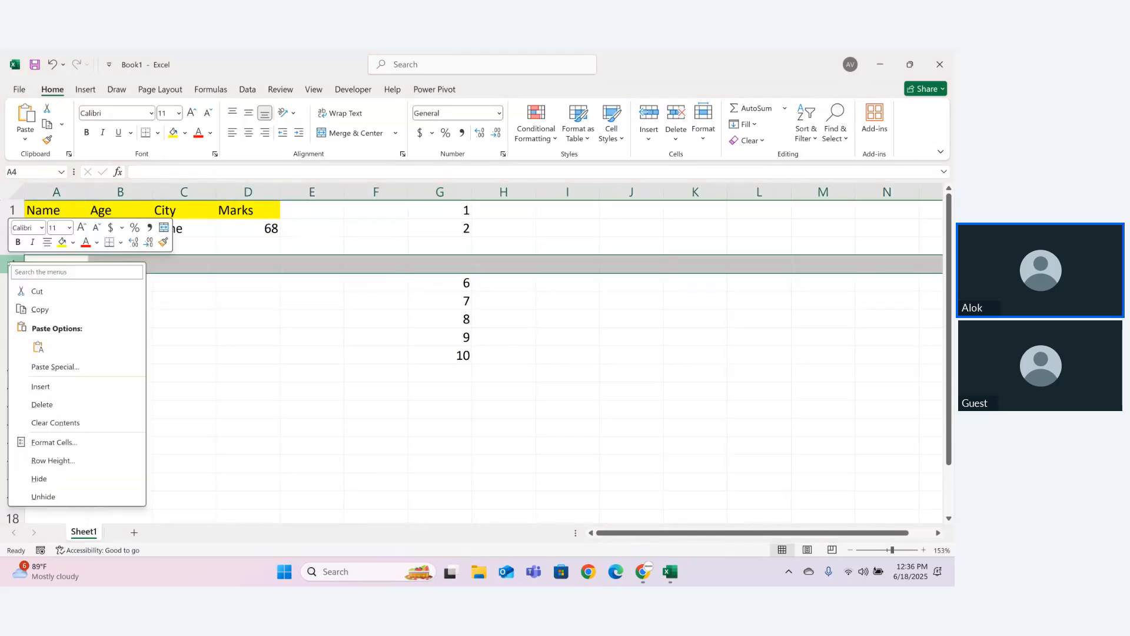
{"action": "left_click", "coordinate": [38, 384]}
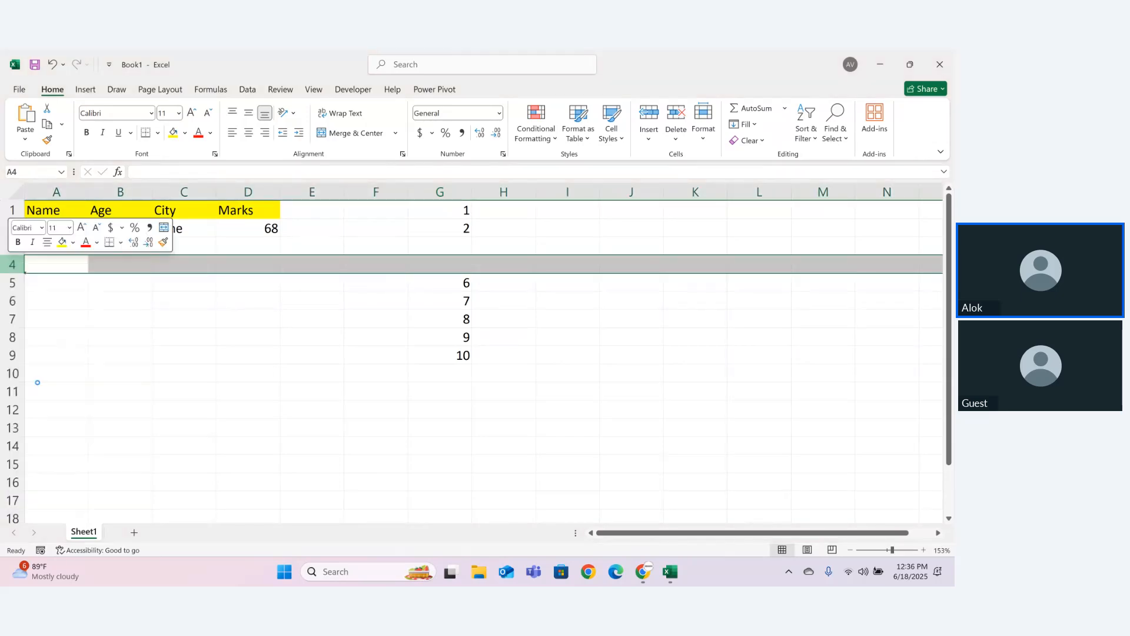
{"action": "left_click", "coordinate": [431, 277]}
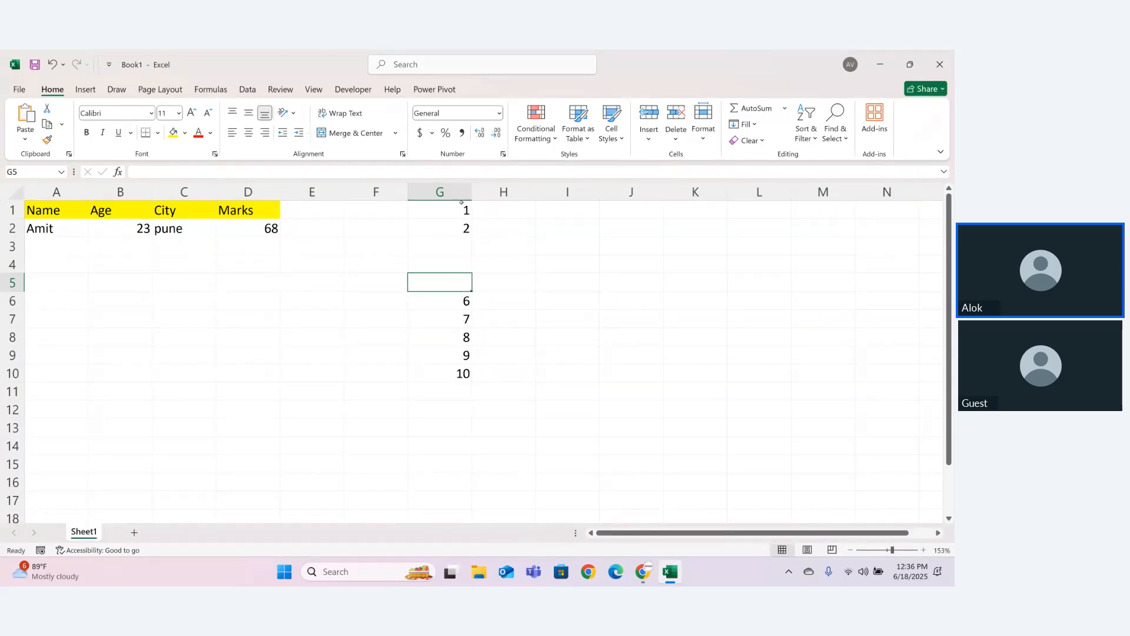
{"action": "left_click_drag", "start_coordinate": [461, 203], "coordinate": [471, 383]}
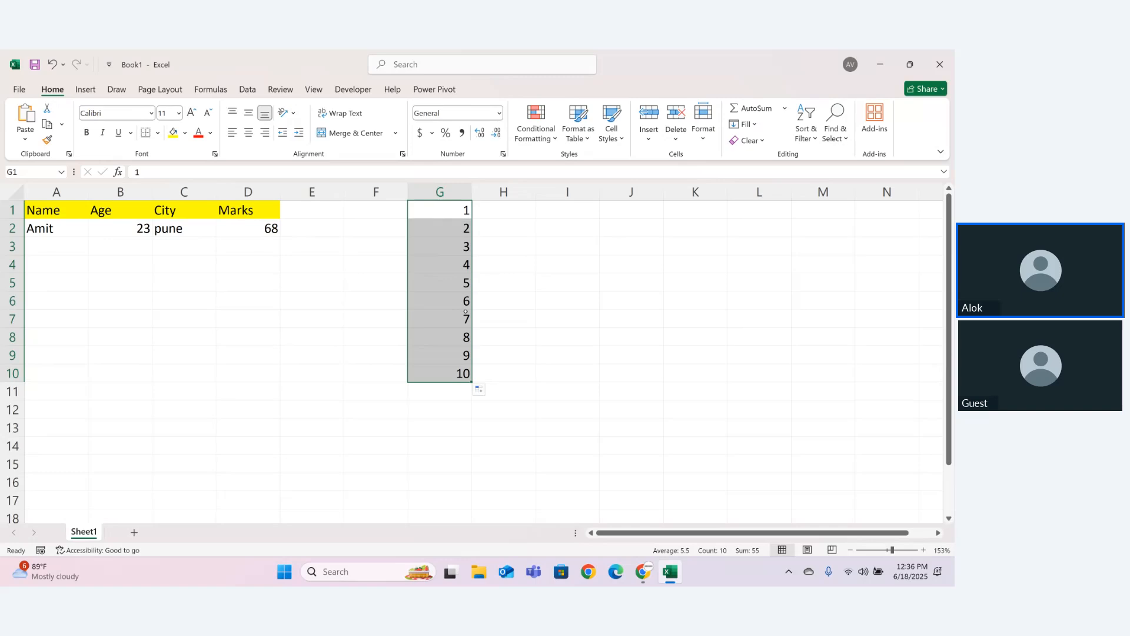
- Enter the odd numbers 1, 3 and 5 in cells H1:H3
{"action": "left_click", "coordinate": [495, 213]}
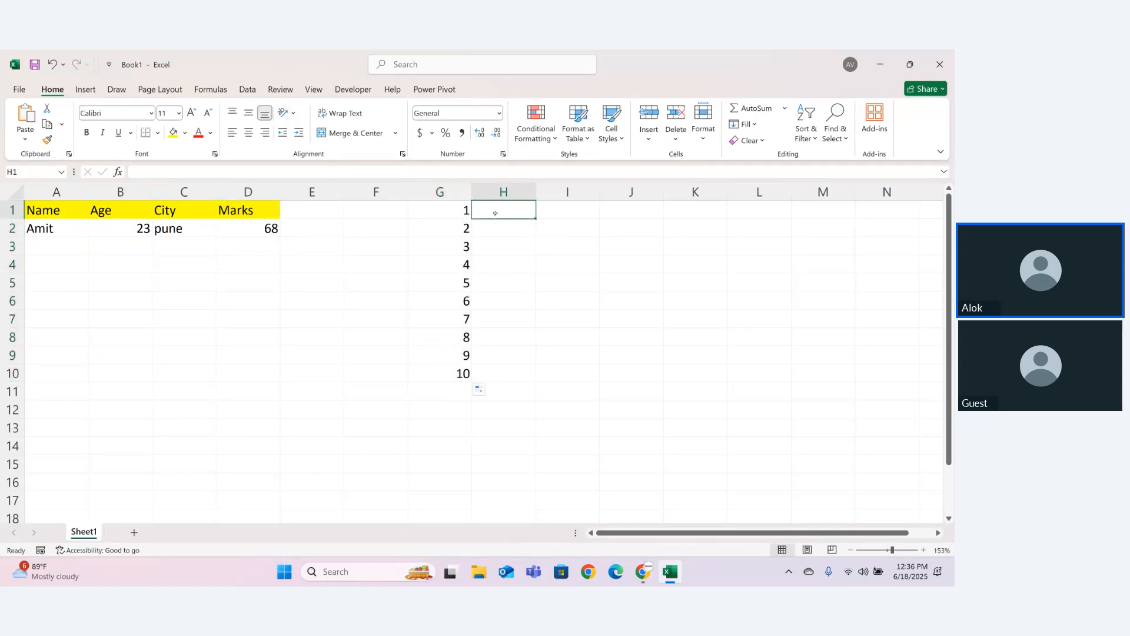
{"action": "type", "text": "1"}
{"action": "key", "text": "Return"}
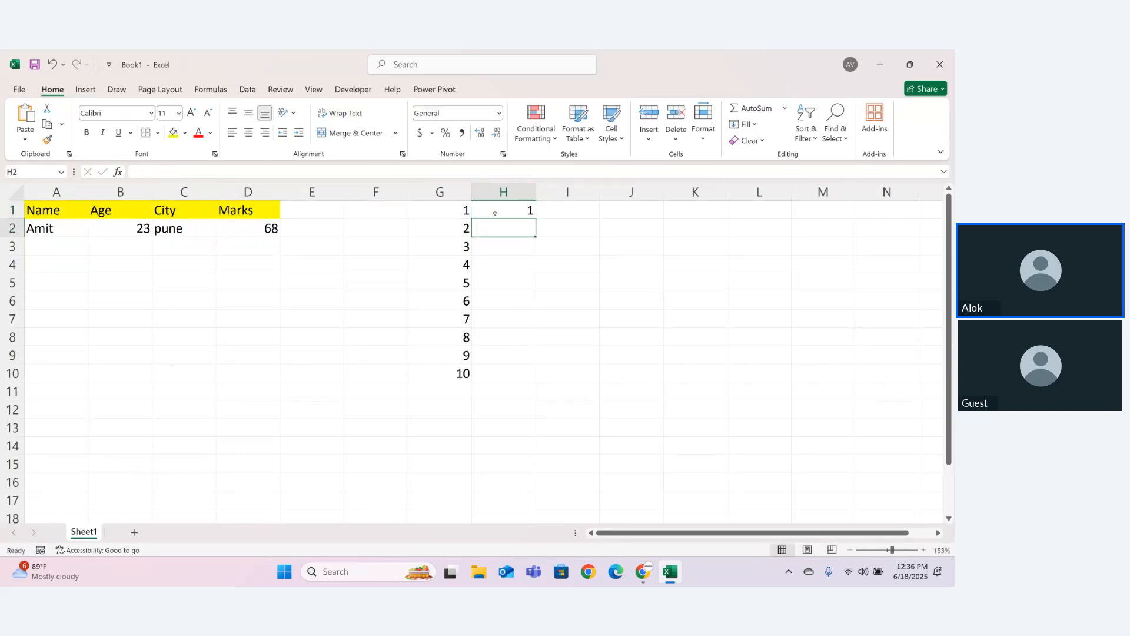
{"action": "type", "text": "3"}
{"action": "key", "text": "Return"}
{"action": "type", "text": "5"}
{"action": "key", "text": "Return"}
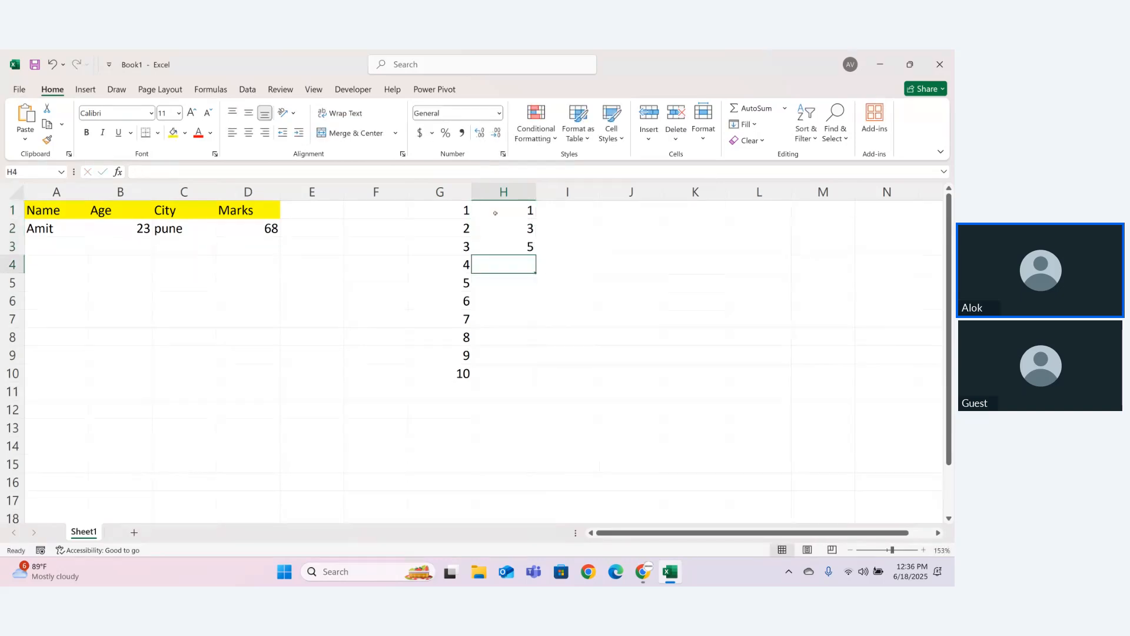
- Extend the odd-number series from cells H1:H3 down to H12 with AutoFill and deselect it
{"action": "left_click_drag", "start_coordinate": [508, 210], "coordinate": [518, 243]}
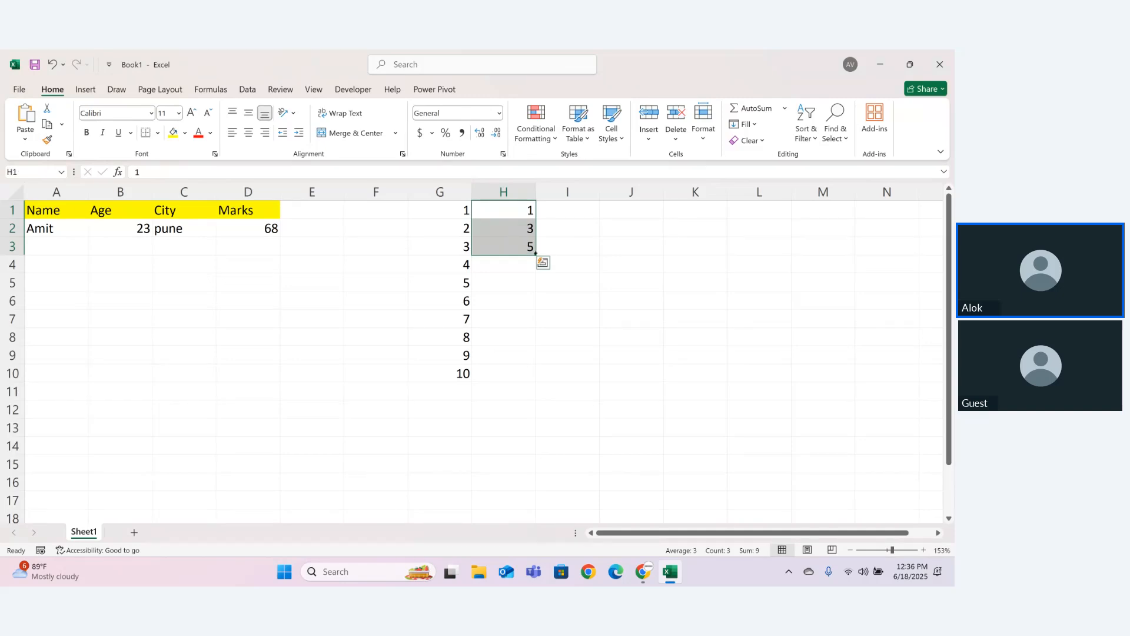
{"action": "left_click_drag", "start_coordinate": [535, 255], "coordinate": [544, 427]}
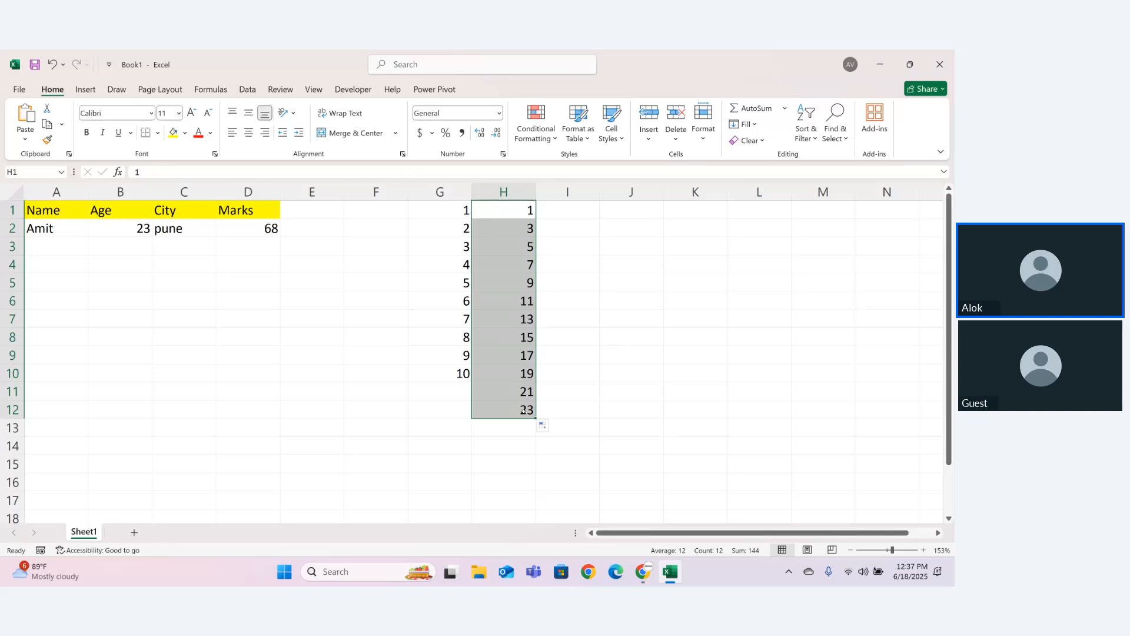
{"action": "left_click", "coordinate": [598, 281]}
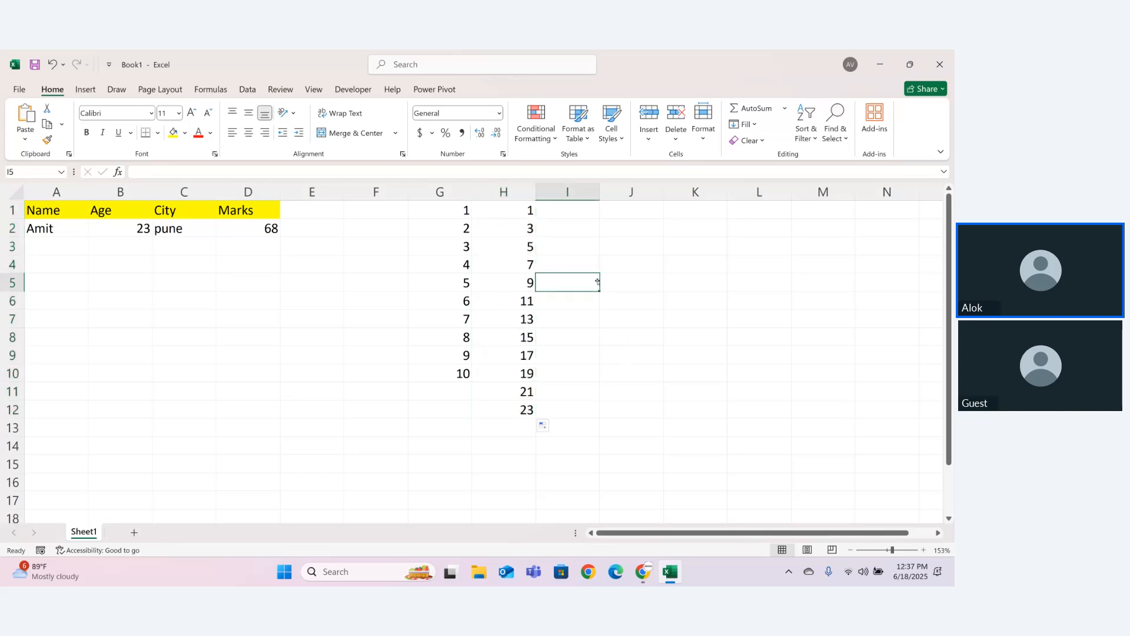
- Enter 20, 40 and 60 in cells I1:I3 and extend the series down to I14 with AutoFill
{"action": "key", "text": "Up"}
{"action": "key", "text": "Up"}
{"action": "key", "text": "Up"}
{"action": "key", "text": "Up"}
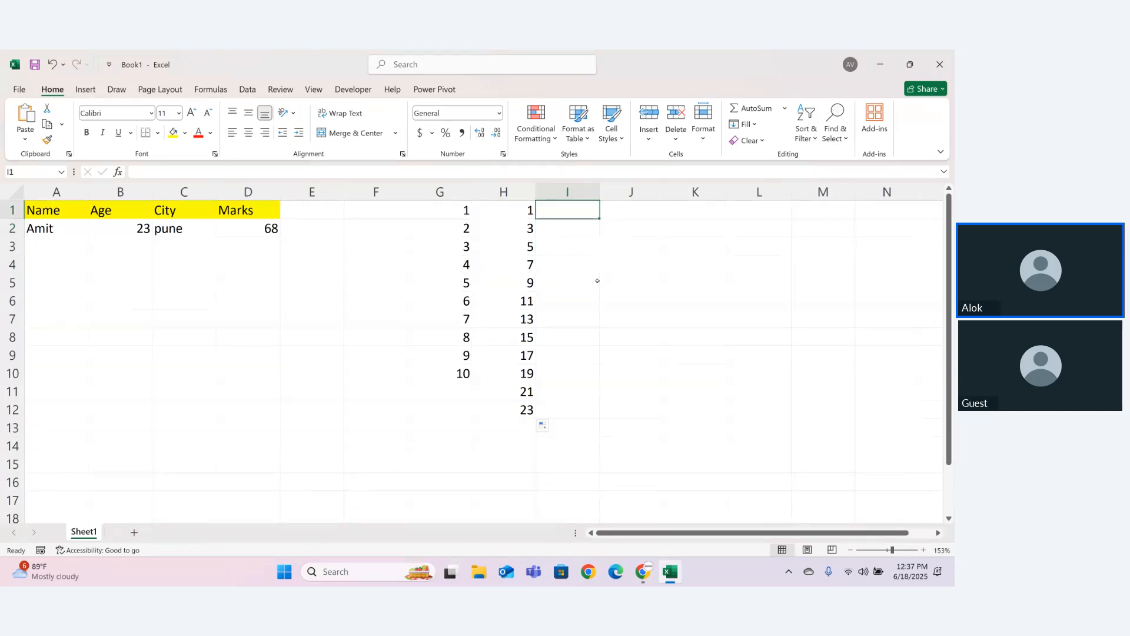
{"action": "type", "text": "20"}
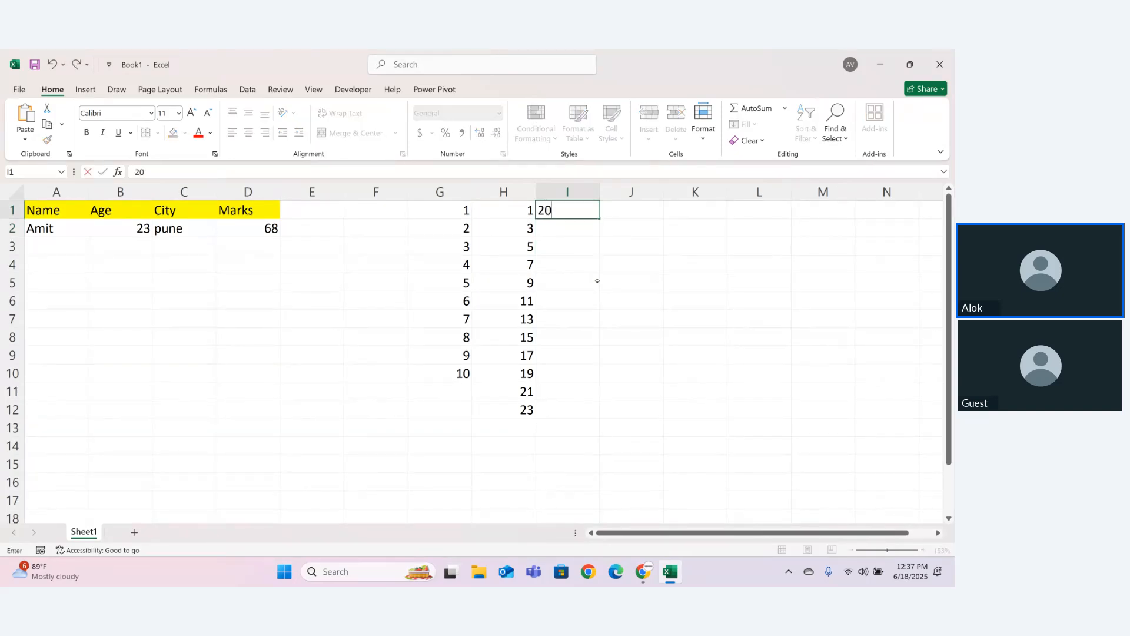
{"action": "key", "text": "Return"}
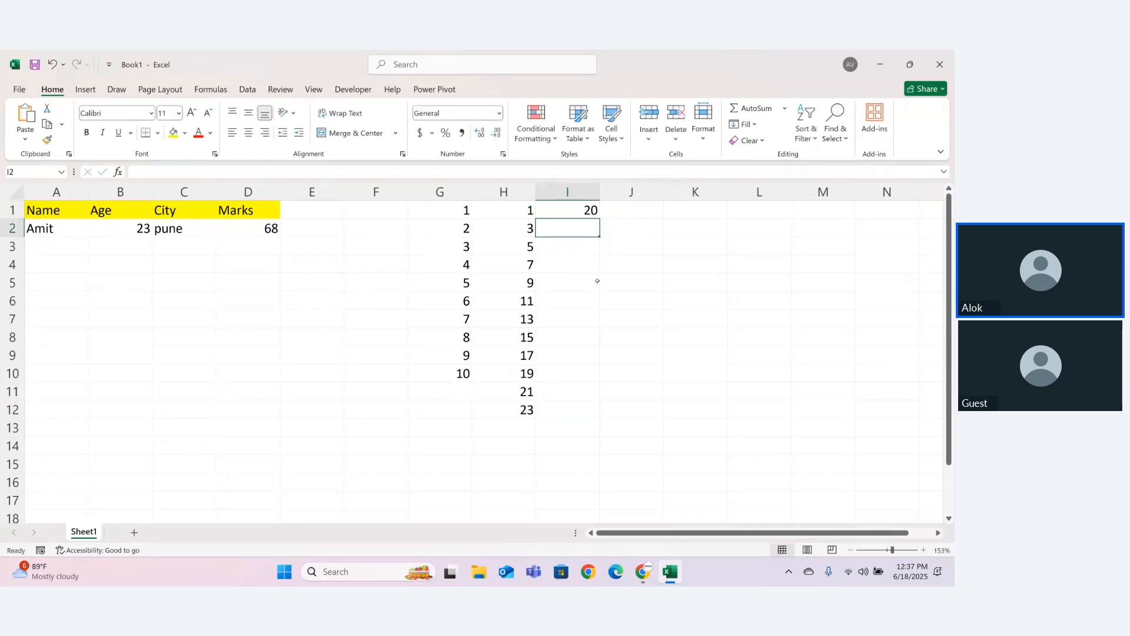
{"action": "type", "text": "40"}
{"action": "key", "text": "Tab"}
{"action": "key", "text": "Return"}
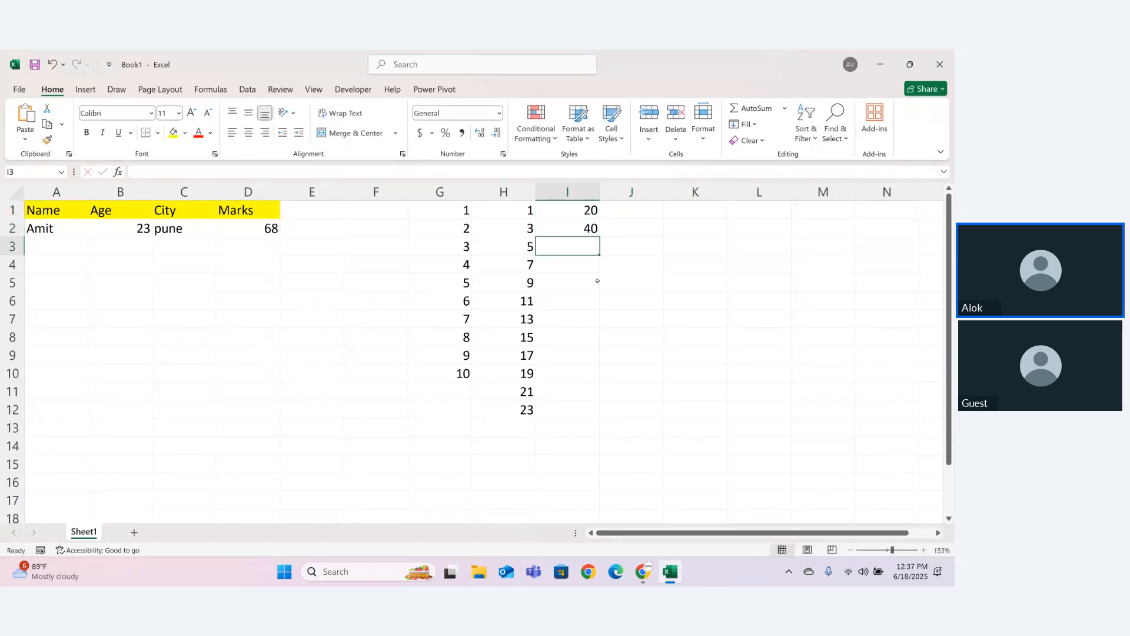
{"action": "type", "text": "60"}
{"action": "key", "text": "Return"}
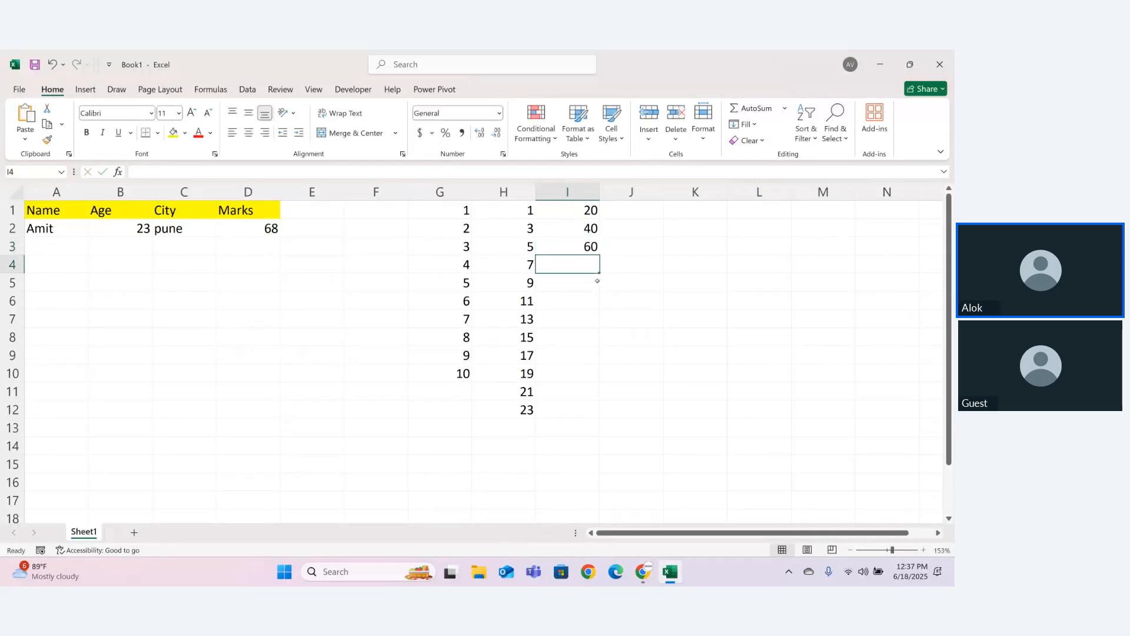
{"action": "left_click_drag", "start_coordinate": [580, 216], "coordinate": [594, 449]}
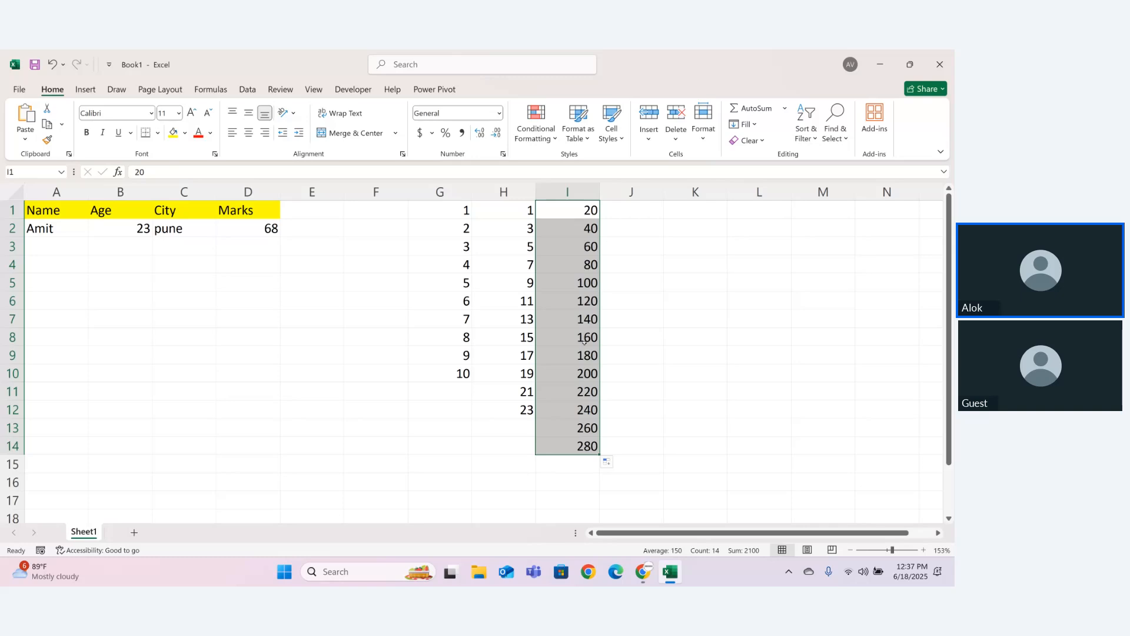
- Clear the practice number series from cells G1:J14 and deselect the range
{"action": "left_click_drag", "start_coordinate": [465, 210], "coordinate": [631, 449]}
{"action": "key", "text": "Delete"}
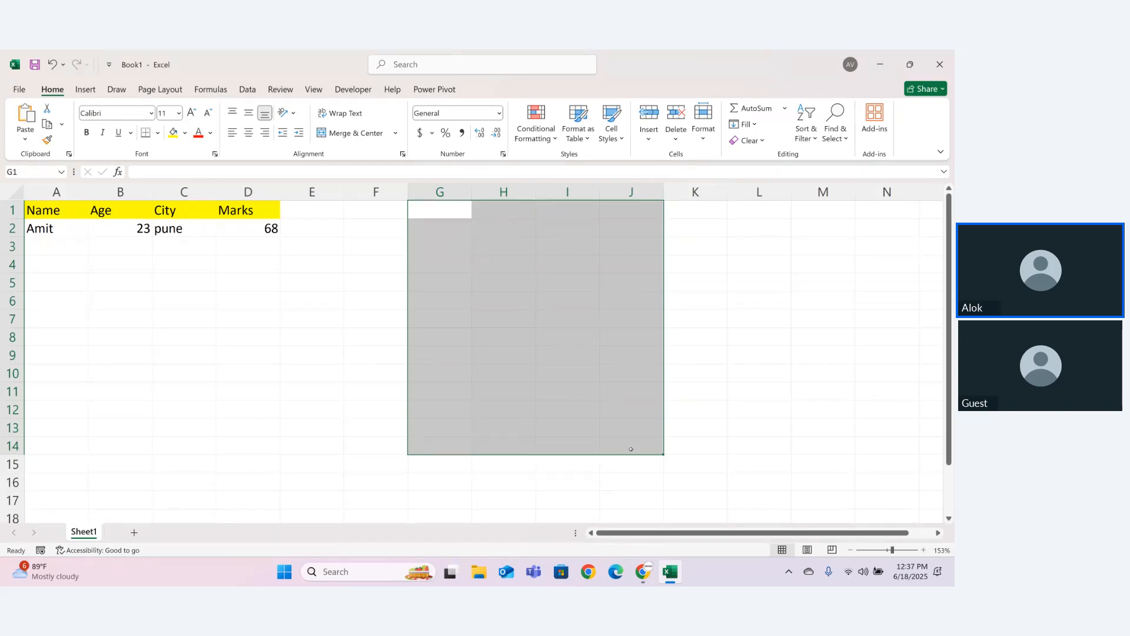
{"action": "left_click", "coordinate": [631, 449]}
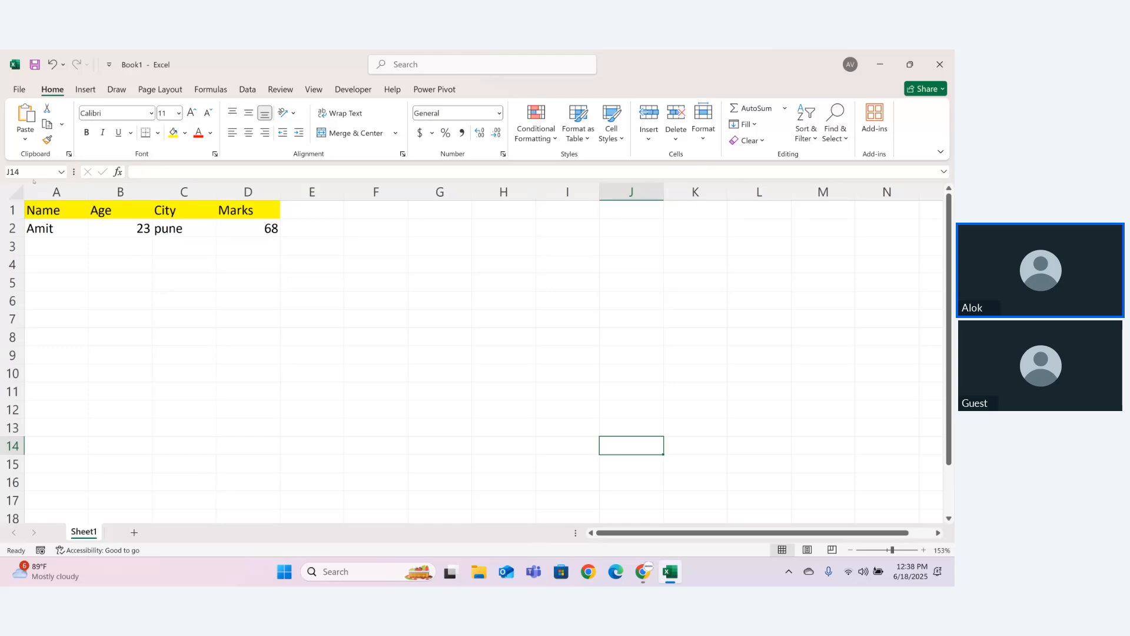
- Try to clear the contents of the table in cells A1:E2
{"action": "left_click_drag", "start_coordinate": [41, 210], "coordinate": [349, 239]}
{"action": "key", "text": "BackSpace"}
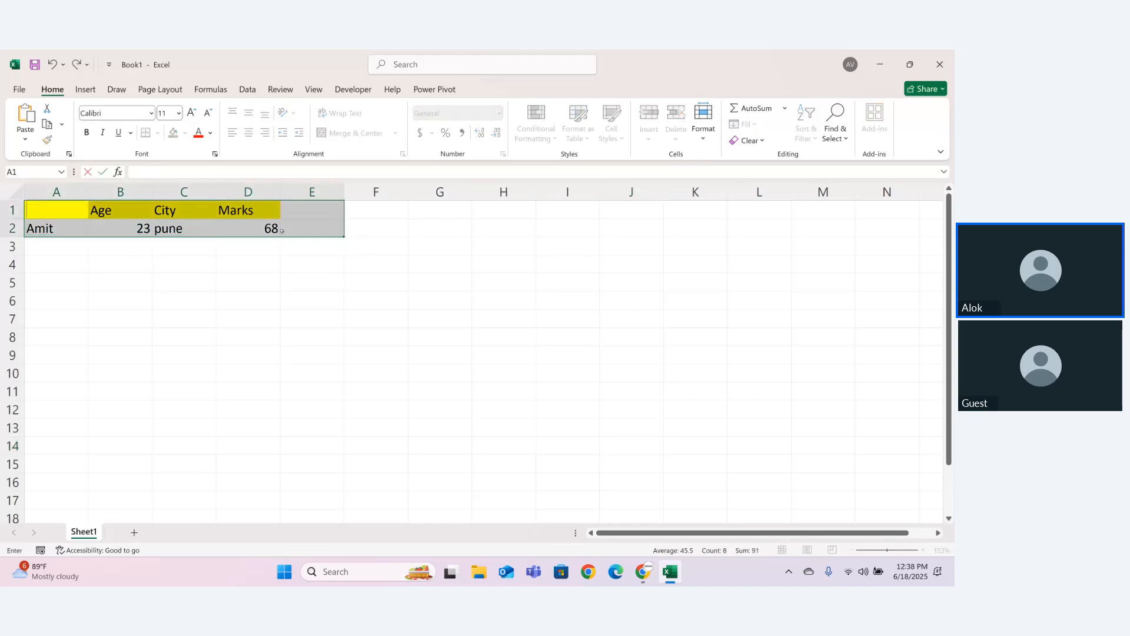
{"action": "left_click", "coordinate": [282, 230]}
{"action": "left_click", "coordinate": [71, 227]}
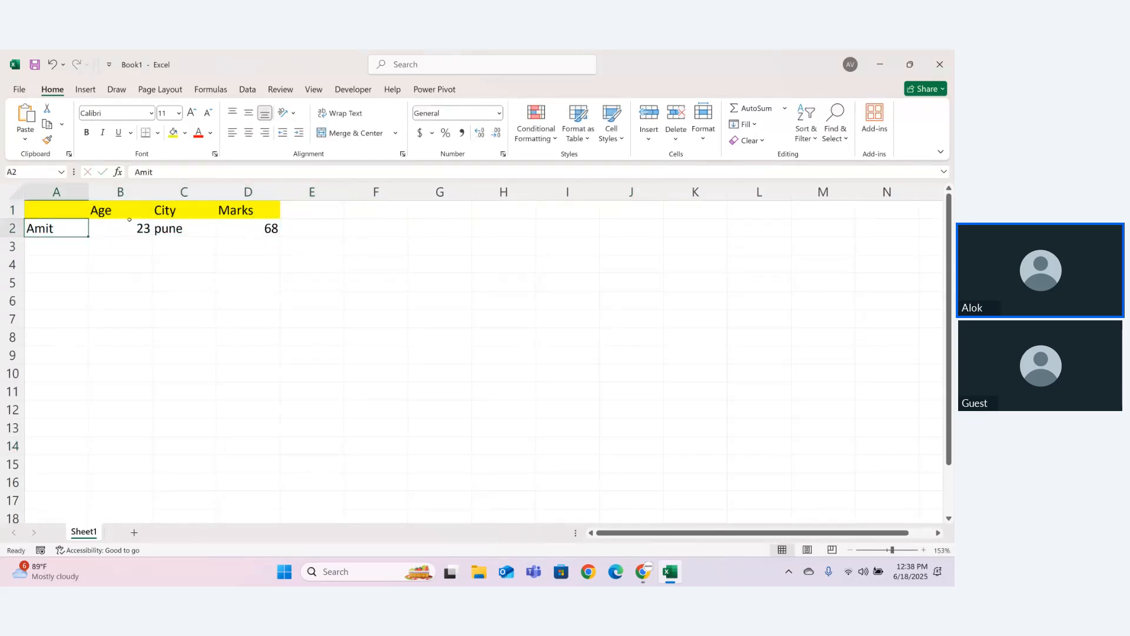
- Clear the contents of cells A1:D3, covering the header row and the data row
{"action": "left_click_drag", "start_coordinate": [305, 225], "coordinate": [89, 206]}
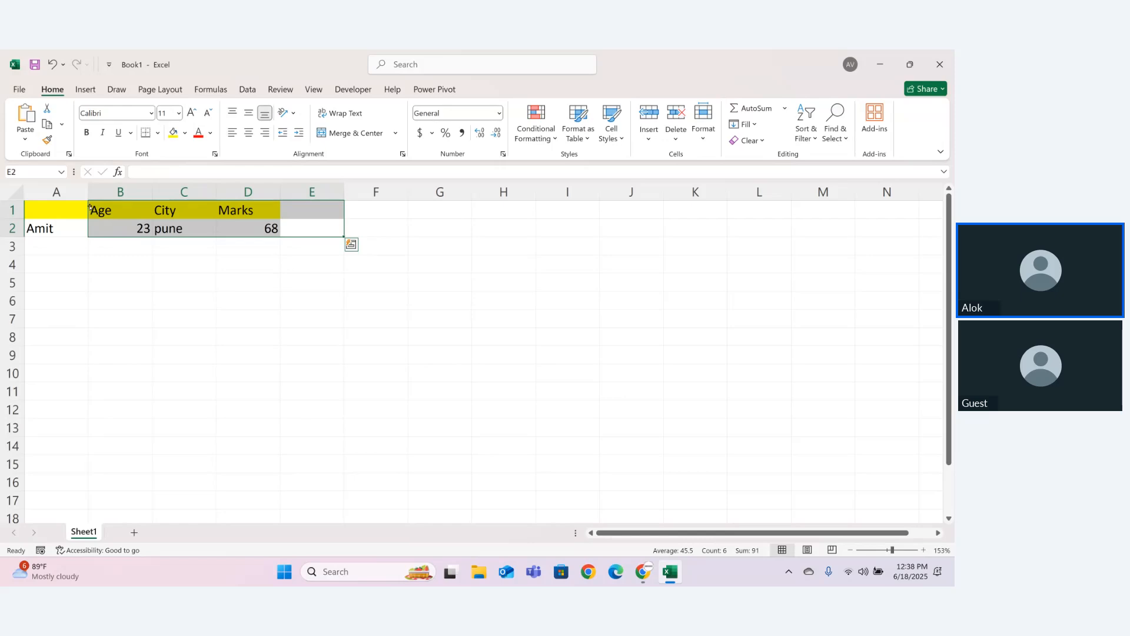
{"action": "left_click_drag", "start_coordinate": [65, 208], "coordinate": [243, 252]}
{"action": "key", "text": "Delete"}
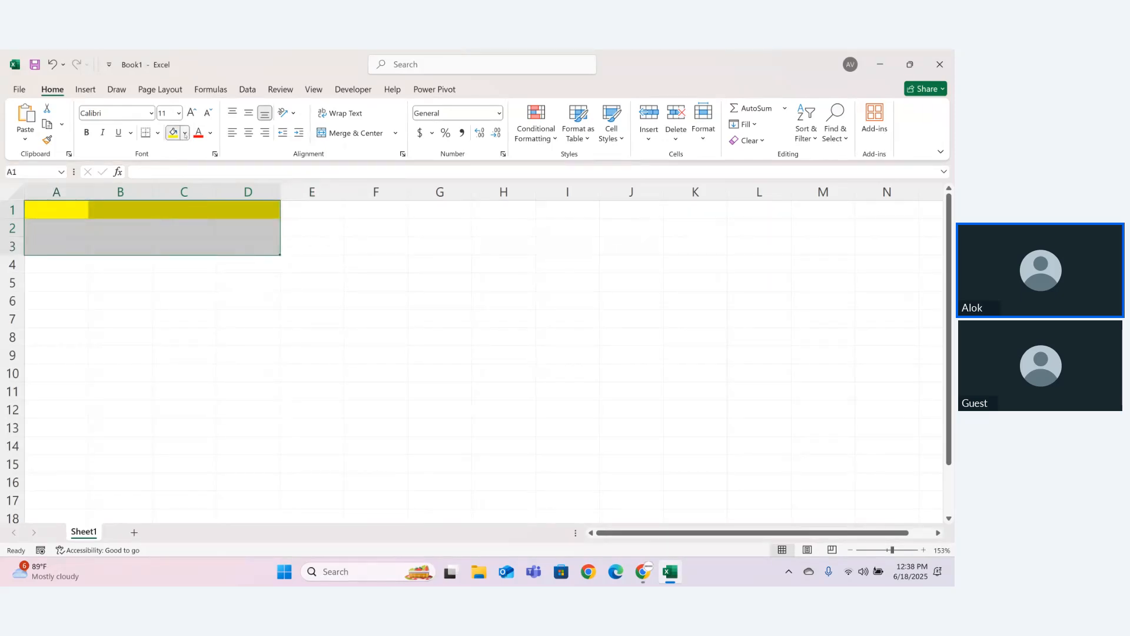
- Remove the yellow fill from cells A1:D3 and deselect the range
{"action": "left_click", "coordinate": [185, 133]}
{"action": "left_click", "coordinate": [198, 345]}
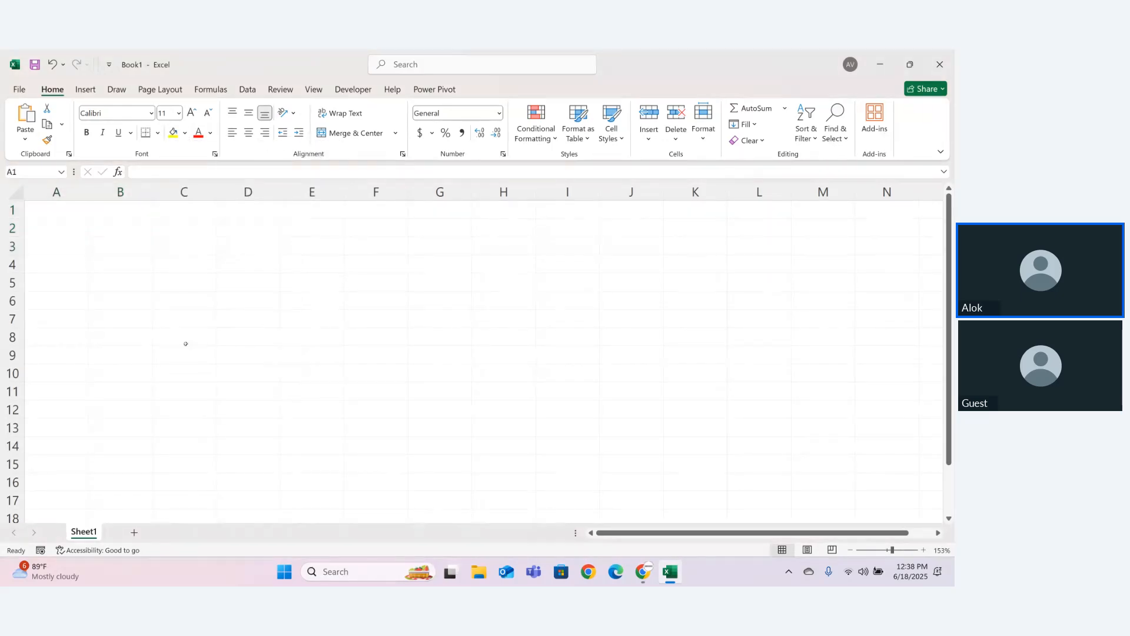
{"action": "left_click", "coordinate": [127, 337]}
- Enter =RAND()*100 in cell A1 and fill the formula across A1:F10
{"action": "left_click", "coordinate": [57, 208]}
{"action": "type", "text": "=rand"}
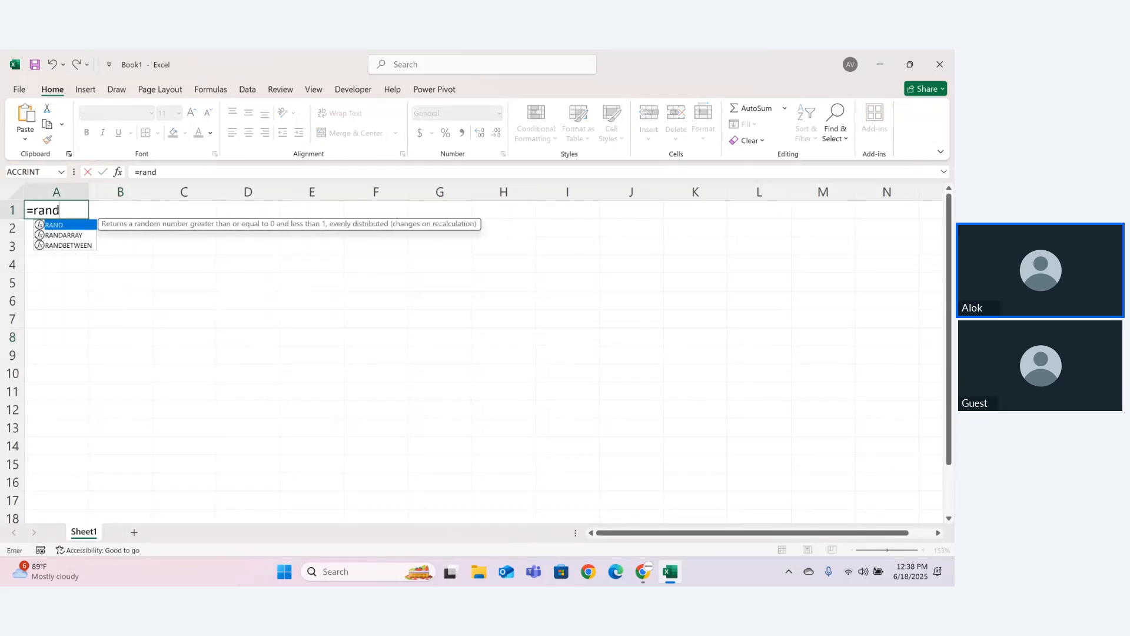
{"action": "key", "text": "Tab"}
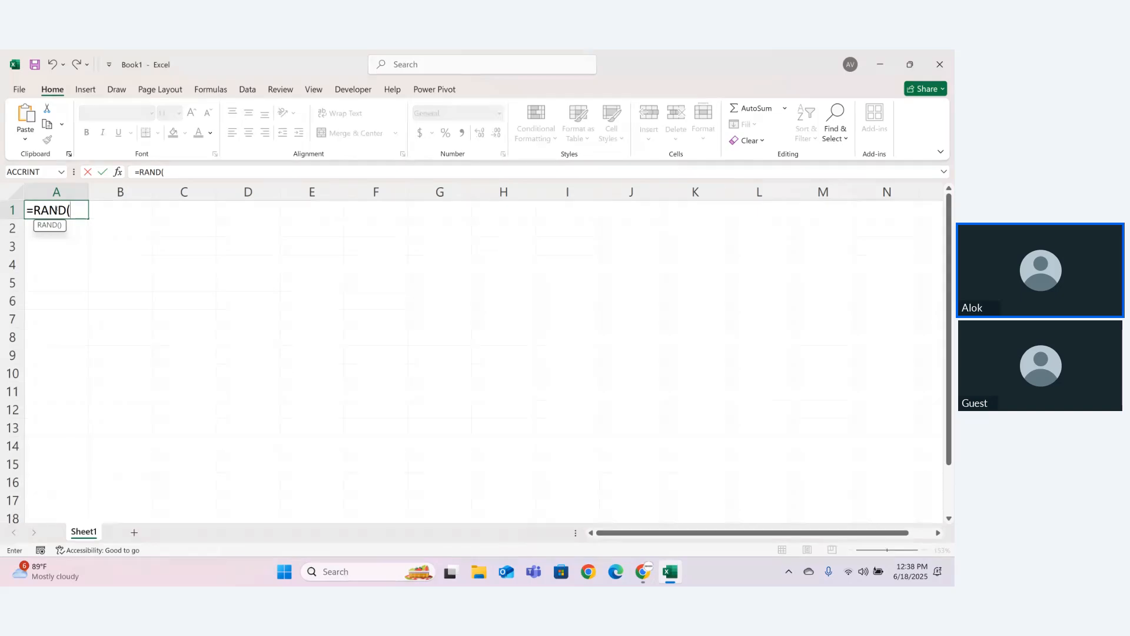
{"action": "type", "text": ")*100"}
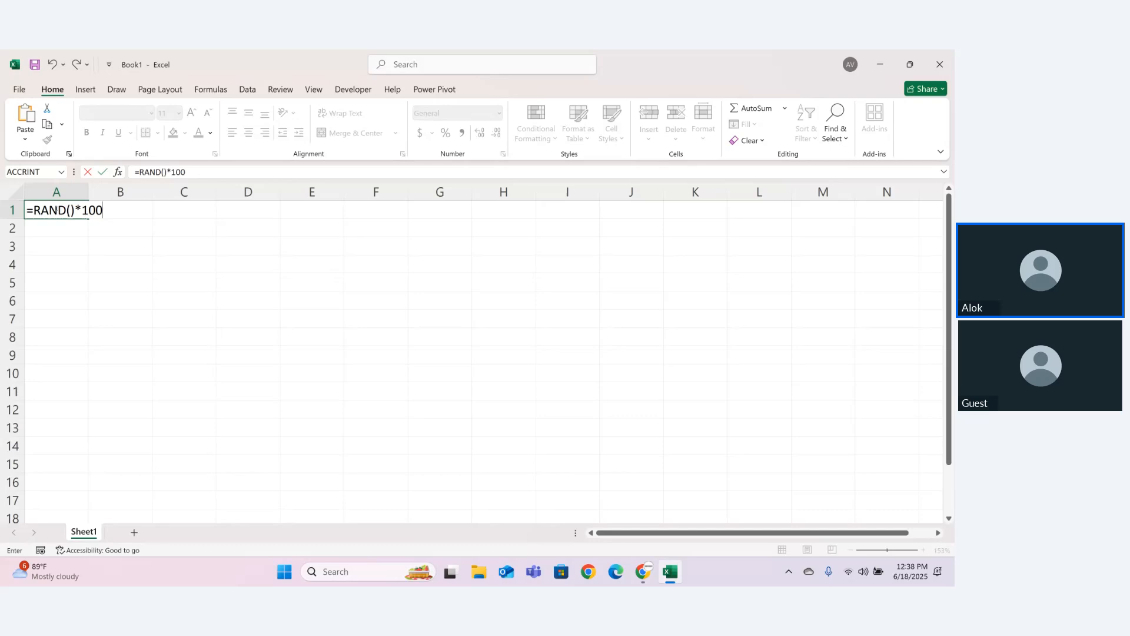
{"action": "key", "text": "Return"}
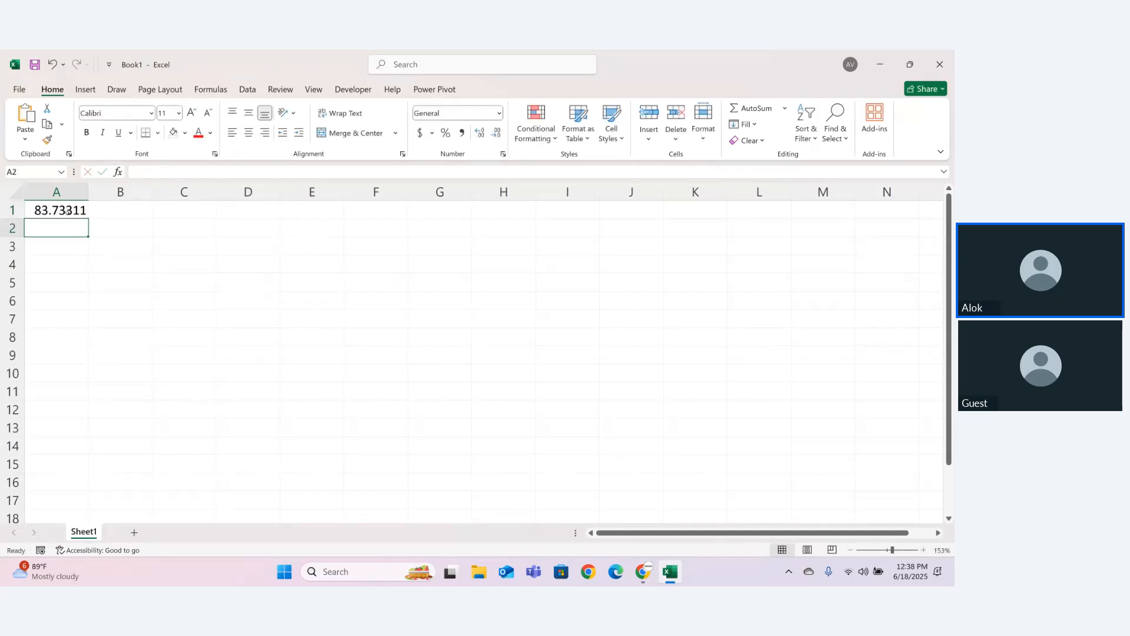
{"action": "key", "text": "Up"}
{"action": "left_click_drag", "start_coordinate": [91, 218], "coordinate": [416, 385]}
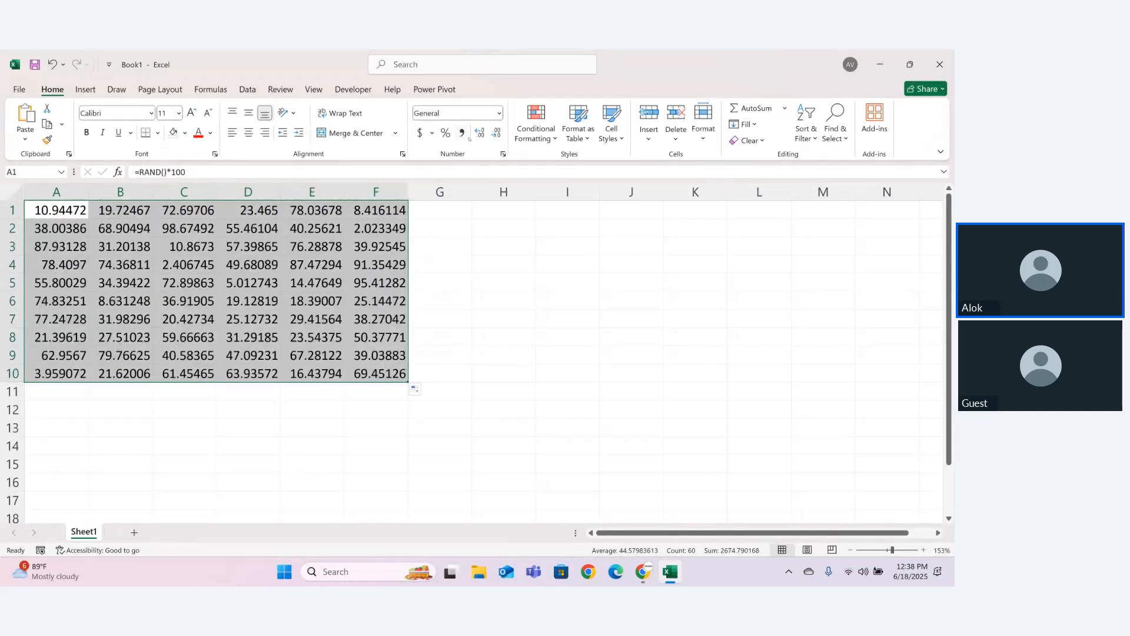
- Reduce the random numbers in A1:F10 to zero decimal places and deselect the range
{"action": "left_click", "coordinate": [496, 132]}
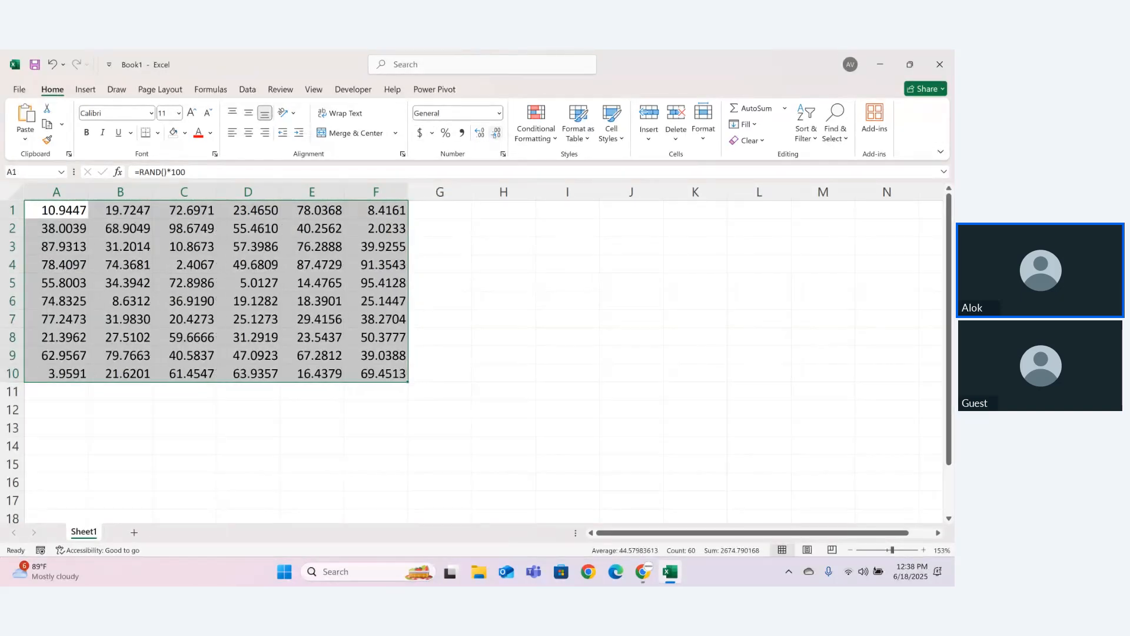
{"action": "left_click", "coordinate": [496, 132]}
{"action": "left_click", "coordinate": [496, 132]}
{"action": "left_click", "coordinate": [496, 132]}
{"action": "left_click", "coordinate": [496, 133]}
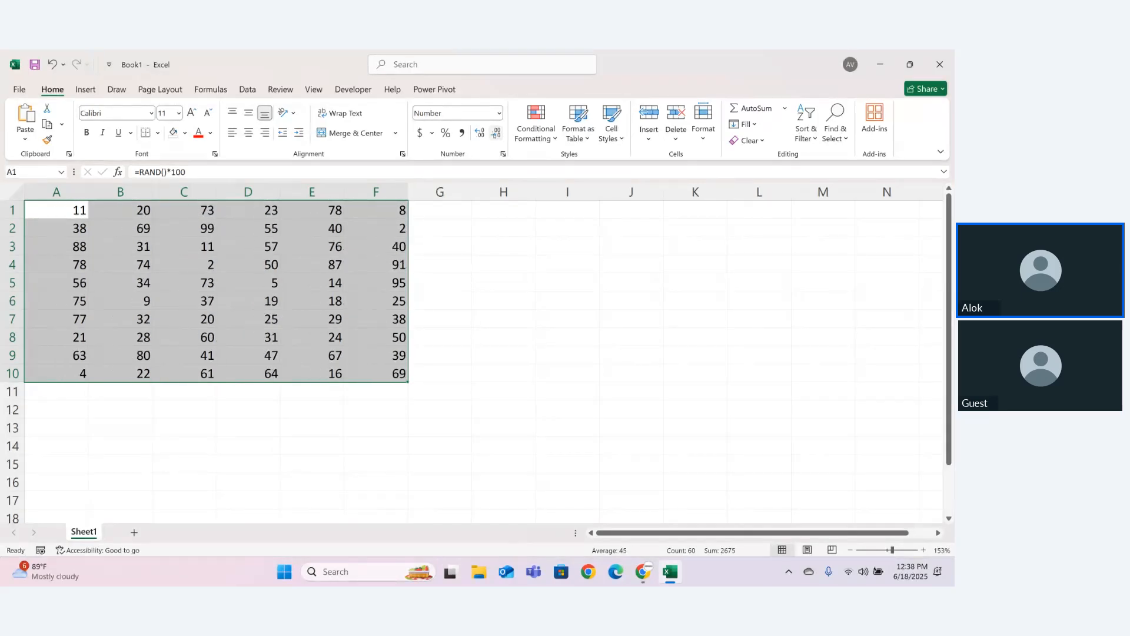
{"action": "left_click", "coordinate": [581, 385]}
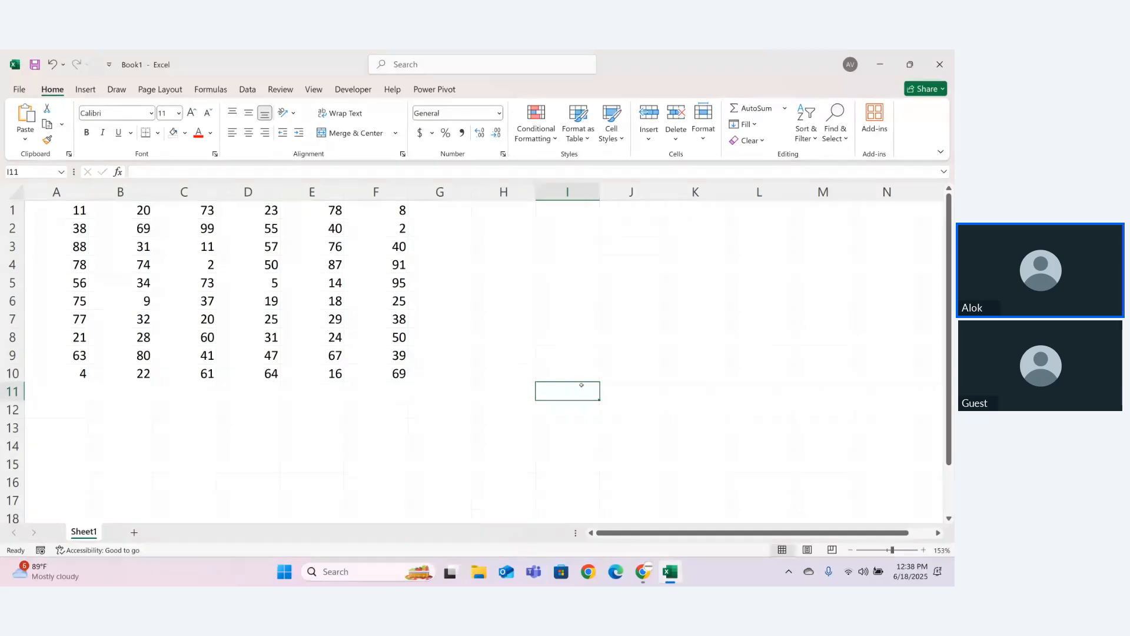
- Reopen the =RAND()*100 formula in cell F6 and confirm it again to recalculate the random numbers
{"action": "left_click", "coordinate": [375, 300]}
{"action": "type", "text": "=RAND()*100"}
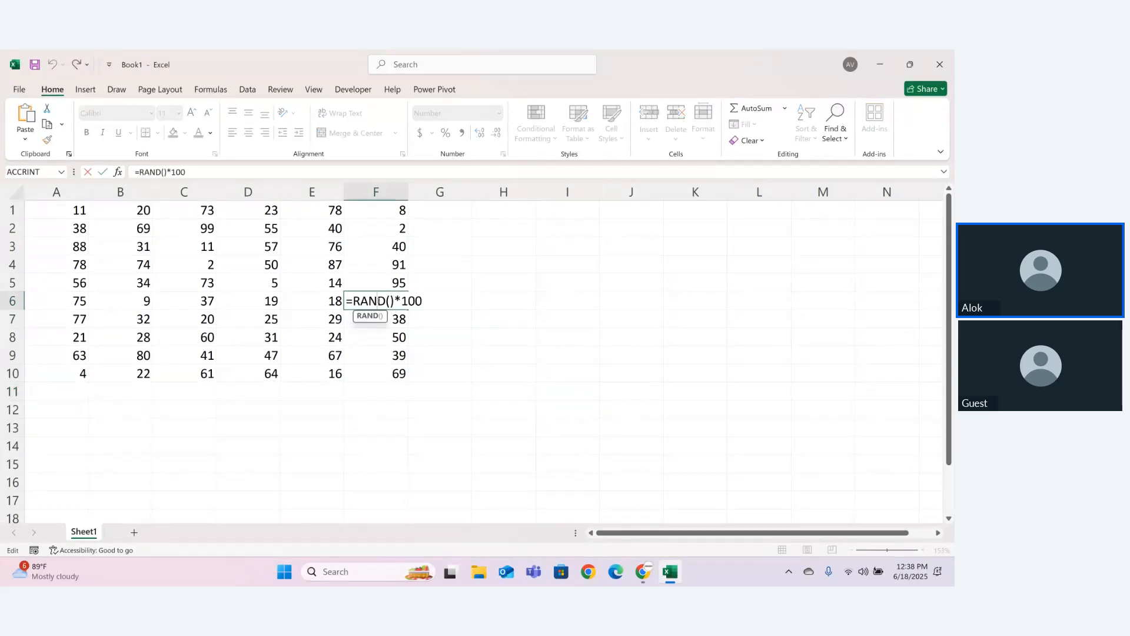
{"action": "key", "text": "Return"}
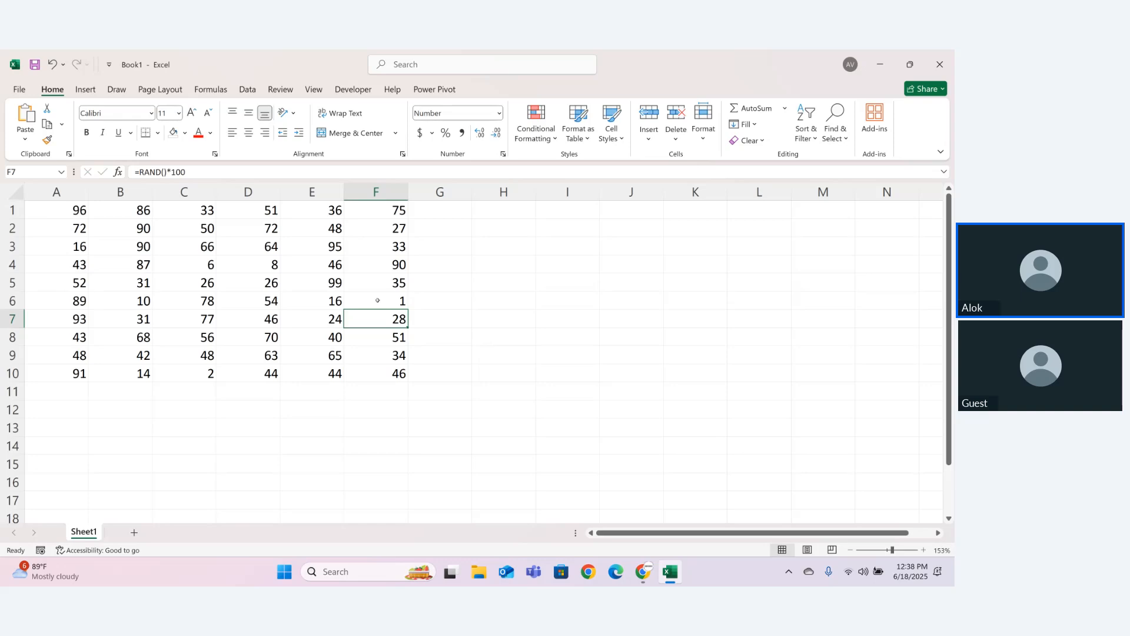
- Clear the contents of C4:D7, F2:G3 and A8:B9 to leave gaps in the random data
{"action": "left_click_drag", "start_coordinate": [183, 270], "coordinate": [265, 317]}
{"action": "key", "text": "Delete"}
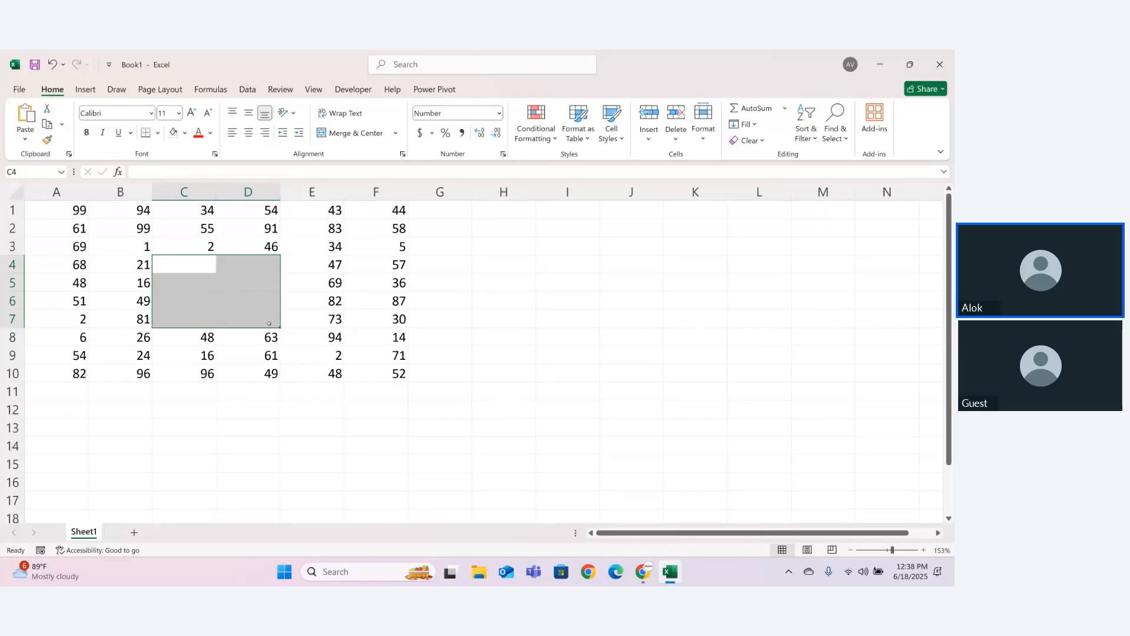
{"action": "left_click", "coordinate": [258, 299]}
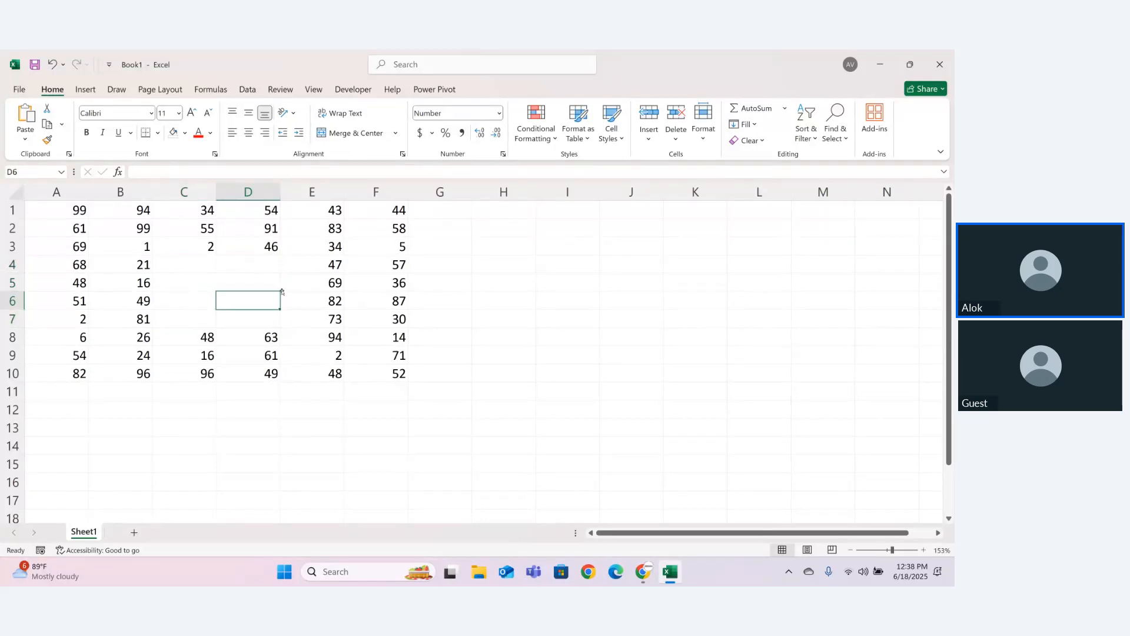
{"action": "left_click_drag", "start_coordinate": [375, 230], "coordinate": [409, 238]}
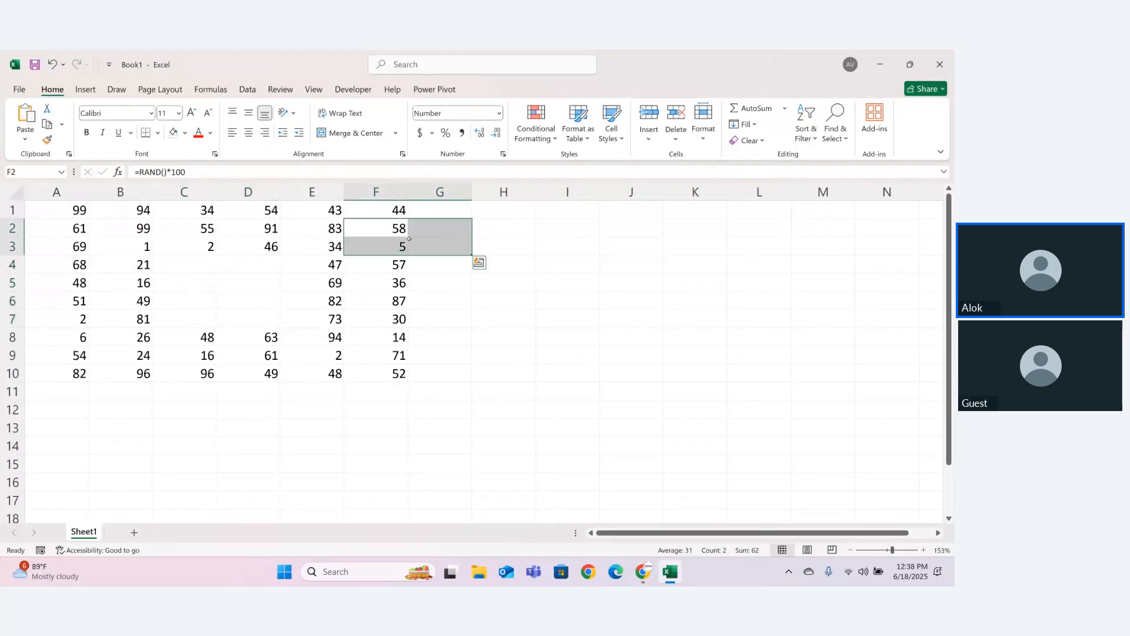
{"action": "key", "text": "Delete"}
{"action": "left_click", "coordinate": [450, 262]}
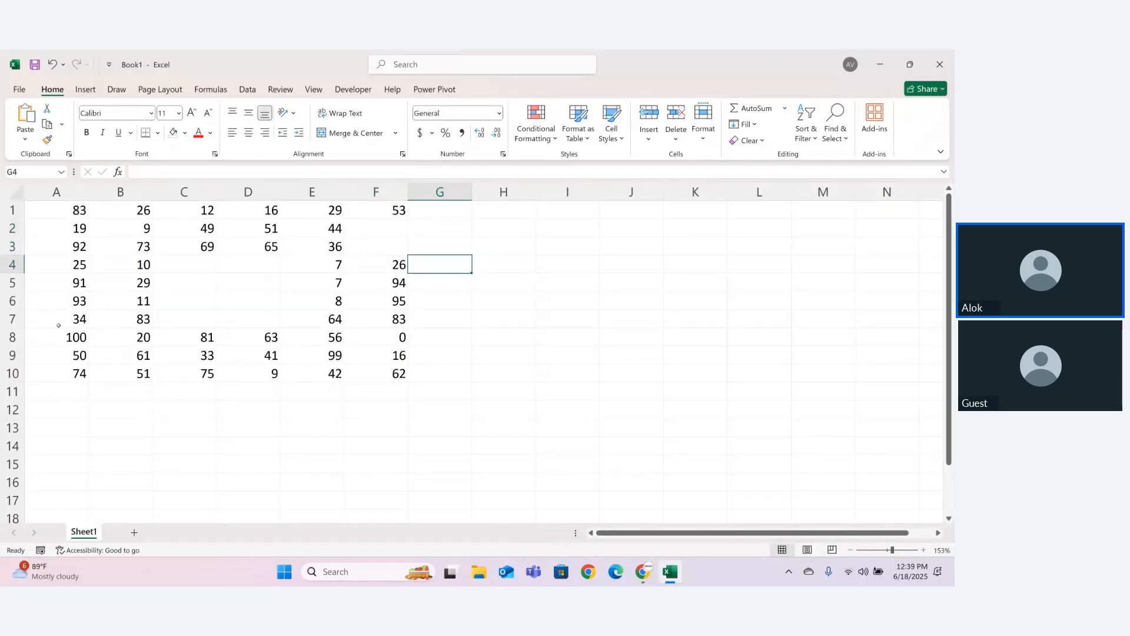
{"action": "left_click_drag", "start_coordinate": [59, 332], "coordinate": [93, 362]}
{"action": "key", "text": "Delete"}
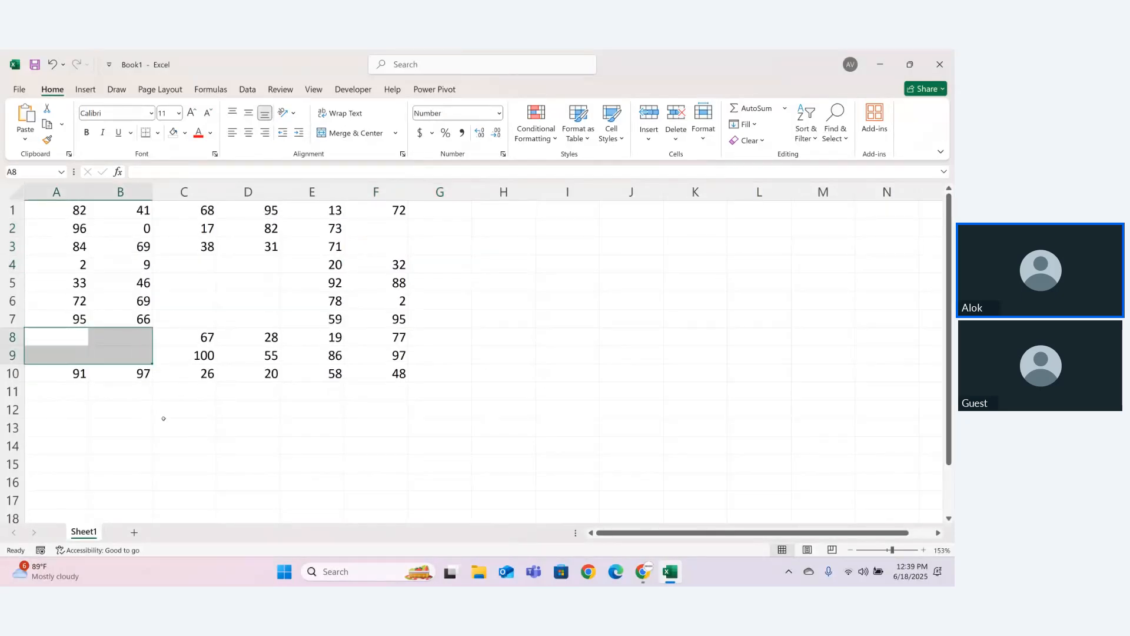
{"action": "left_click", "coordinate": [164, 419]}
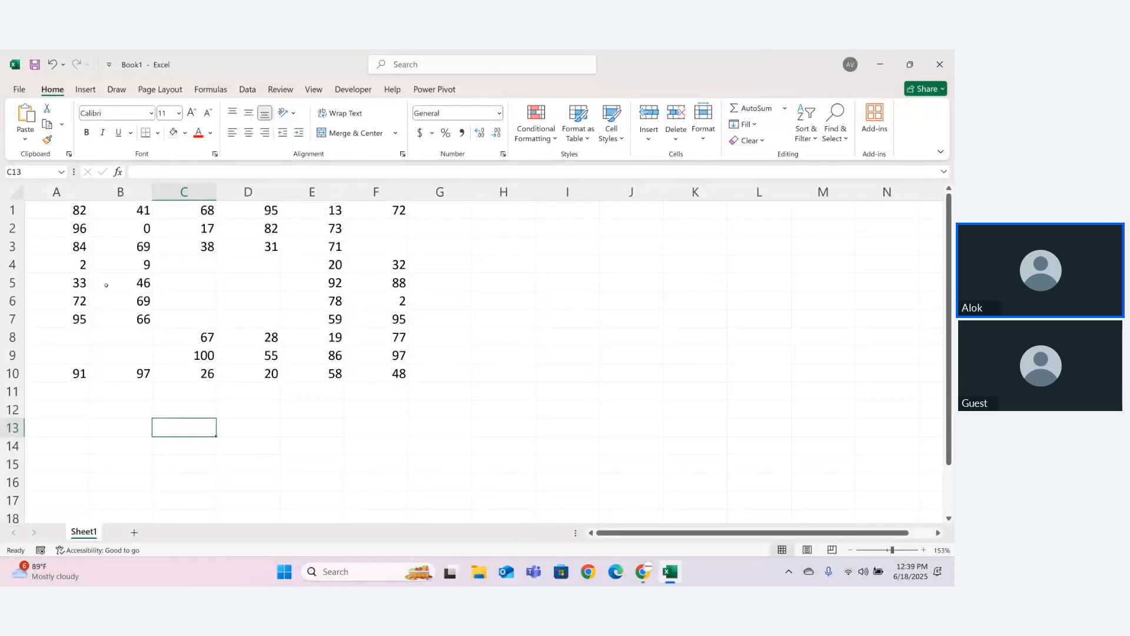
- Apply the Number format with two decimal places to the data range A1:F10
{"action": "left_click_drag", "start_coordinate": [60, 209], "coordinate": [361, 366]}
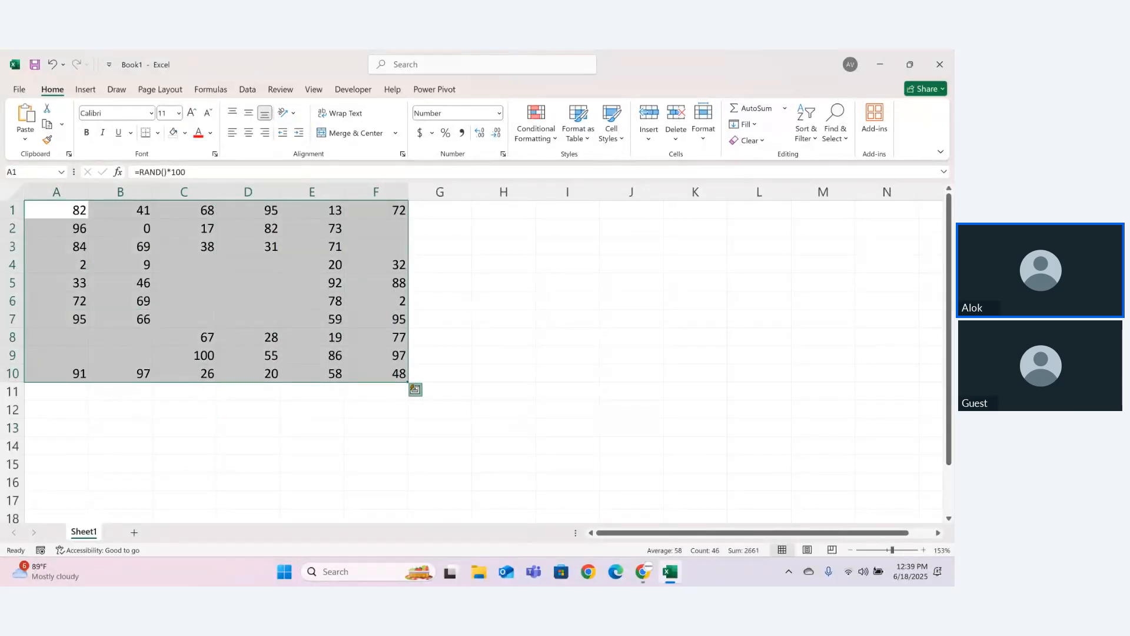
{"action": "left_click", "coordinate": [415, 389]}
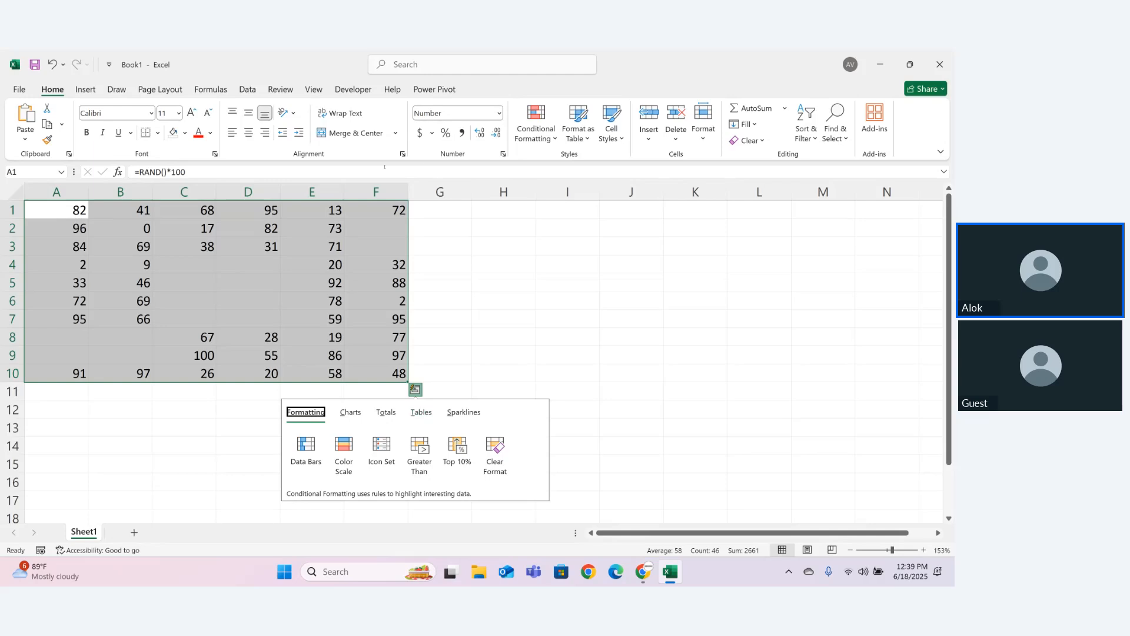
{"action": "left_click", "coordinate": [315, 90]}
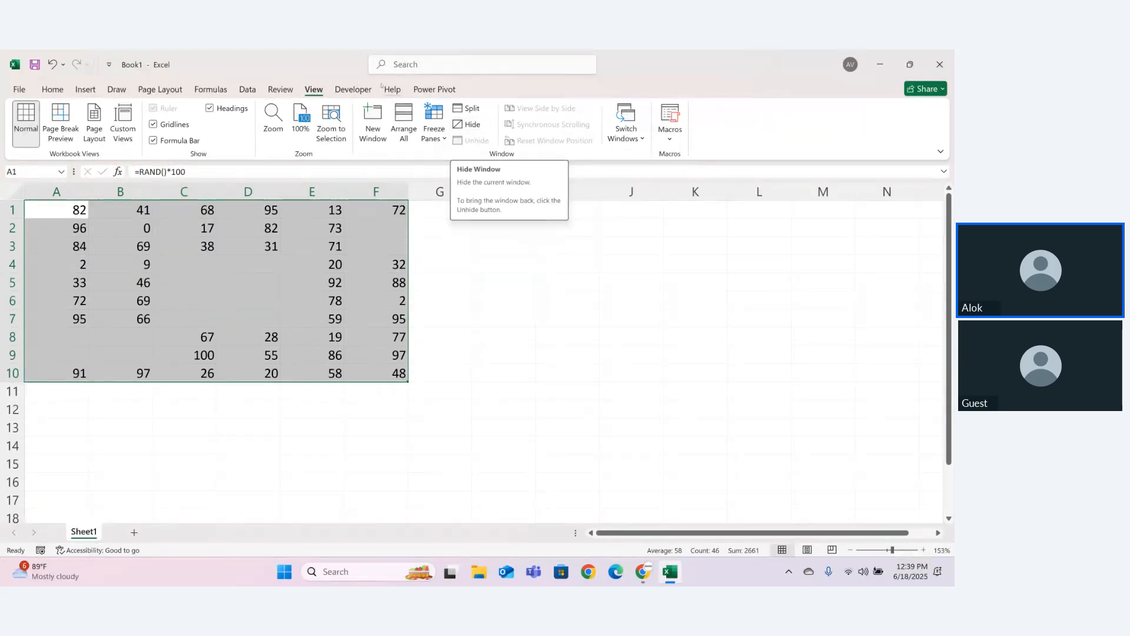
{"action": "left_click", "coordinate": [353, 90]}
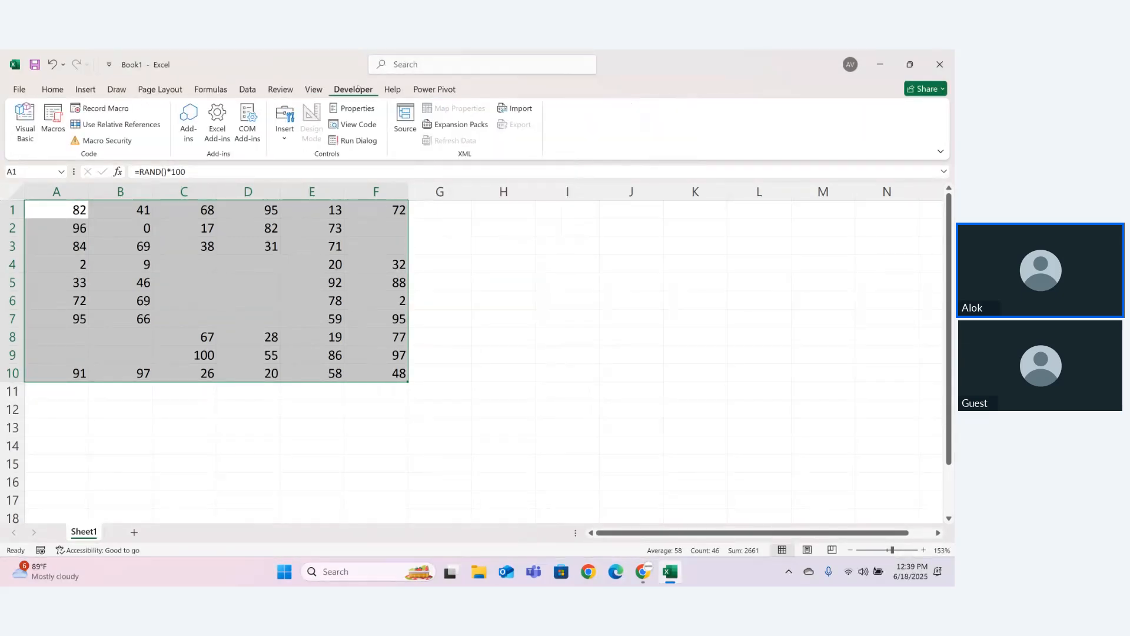
{"action": "left_click", "coordinate": [53, 90]}
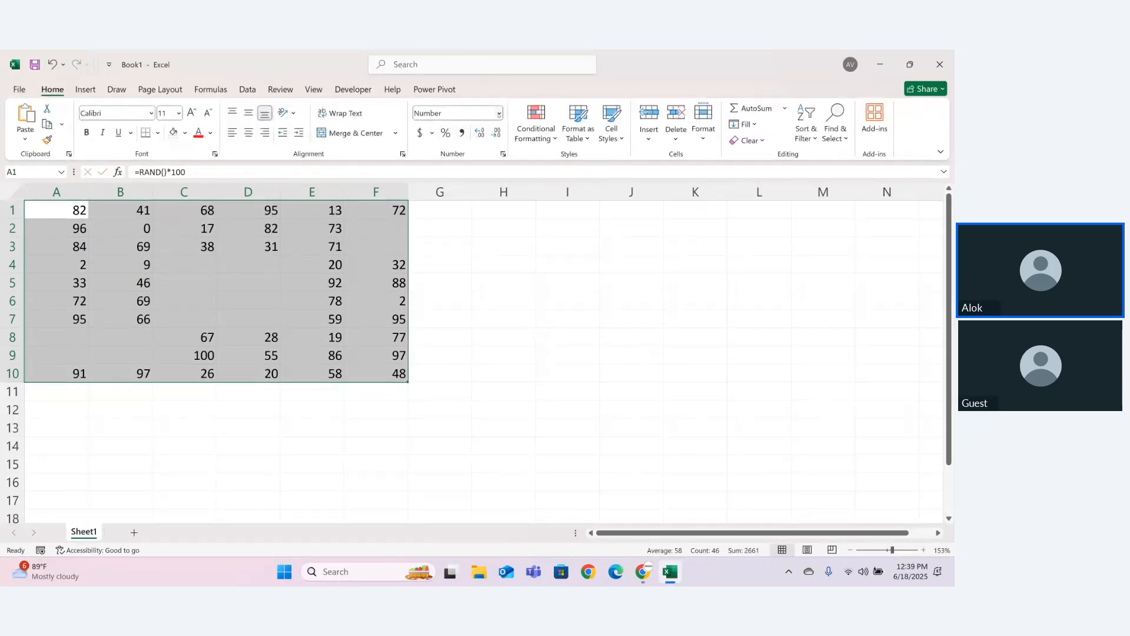
{"action": "left_click", "coordinate": [499, 113]}
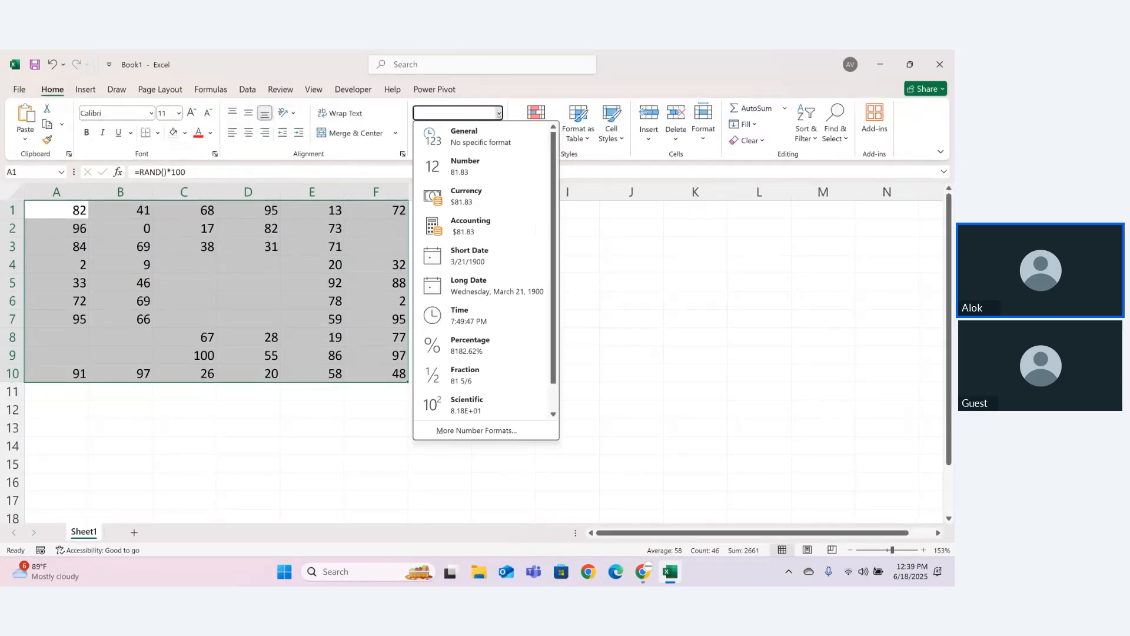
{"action": "left_click", "coordinate": [480, 163]}
{"action": "left_click", "coordinate": [479, 261]}
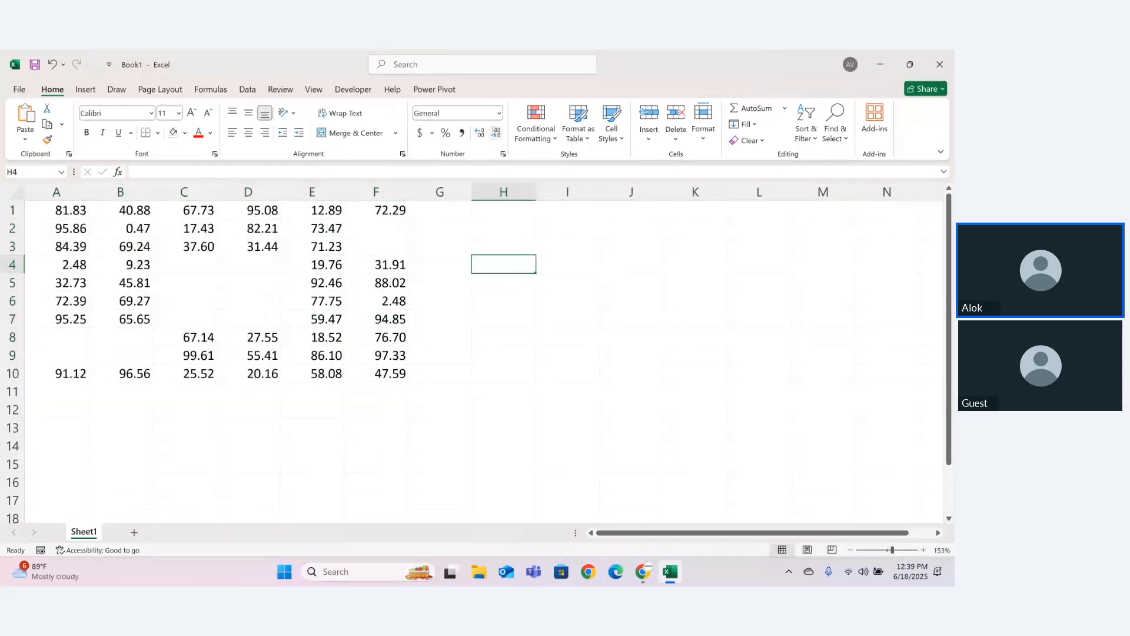
{"action": "left_click", "coordinate": [492, 116]}
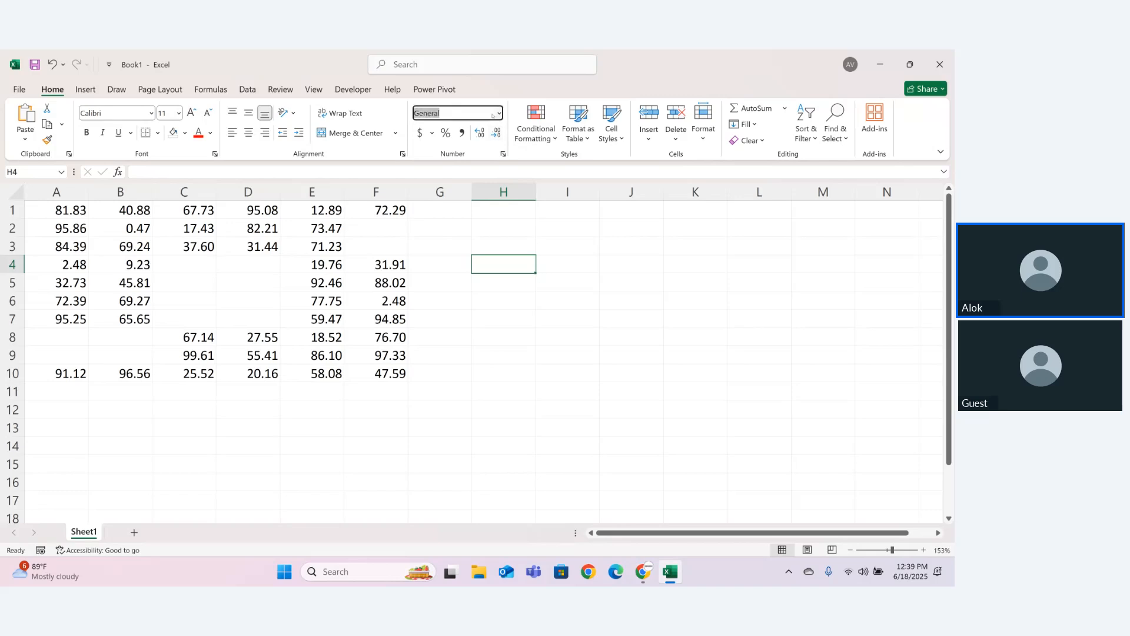
{"action": "left_click", "coordinate": [386, 258]}
{"action": "key", "text": "Up"}
{"action": "key", "text": "Up"}
{"action": "key", "text": "Down"}
{"action": "key", "text": "Down"}
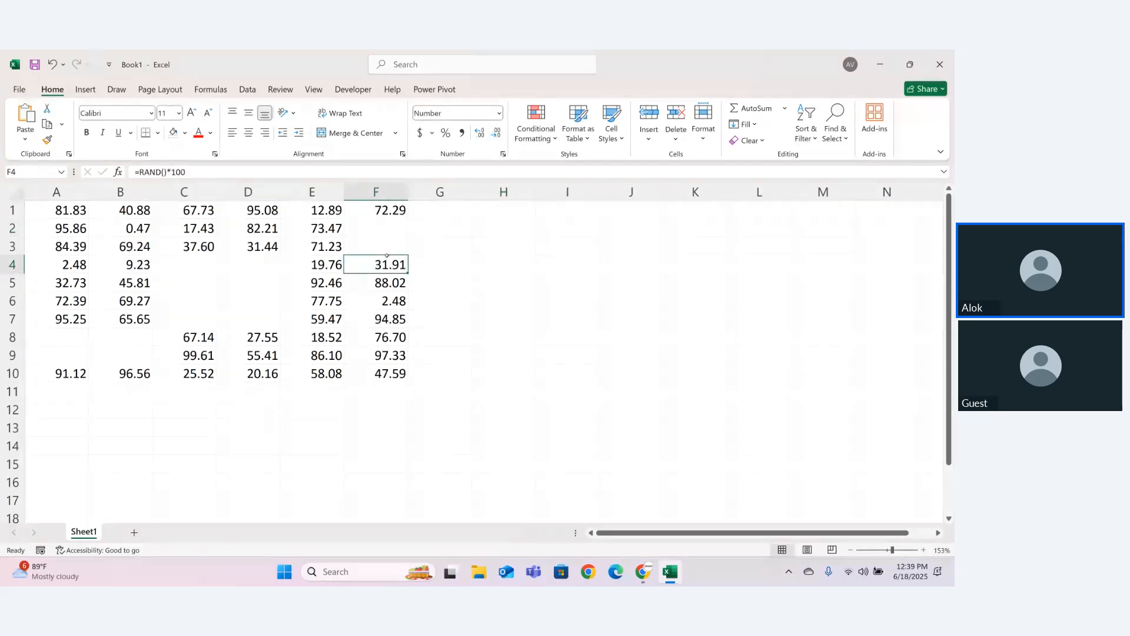
{"action": "key", "text": "Up"}
{"action": "key", "text": "Up"}
{"action": "key", "text": "Down"}
{"action": "key", "text": "Down"}
{"action": "left_click", "coordinate": [364, 444]}
- Reconfirm the RAND formula in cell A1 to regenerate the random values
{"action": "left_click", "coordinate": [62, 206]}
{"action": "double_click", "coordinate": [62, 206]}
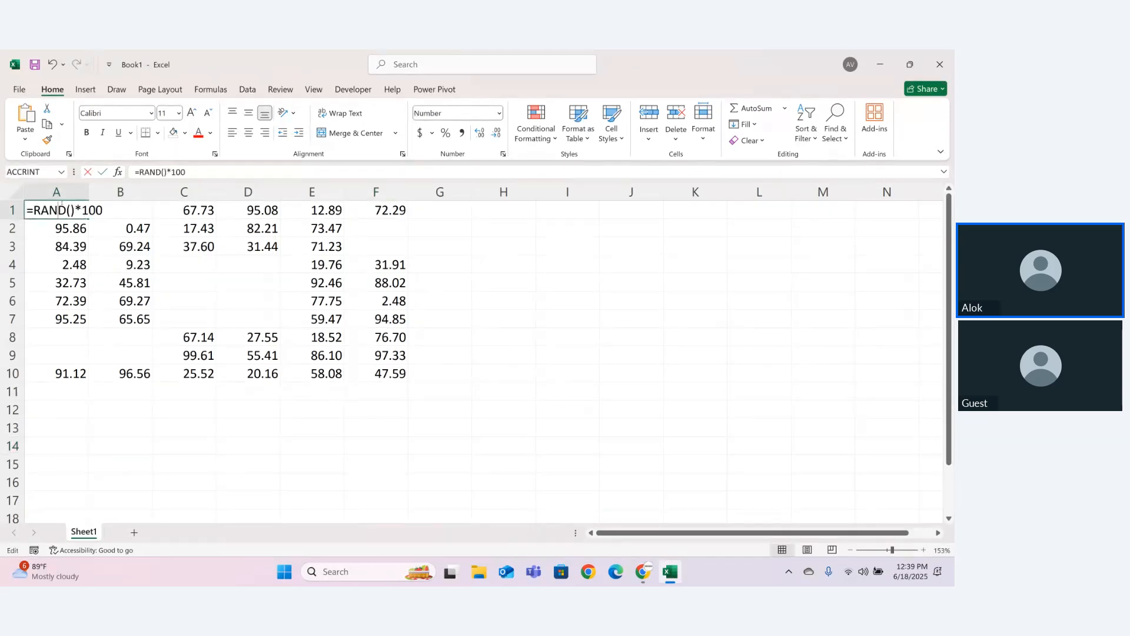
{"action": "key", "text": "Return"}
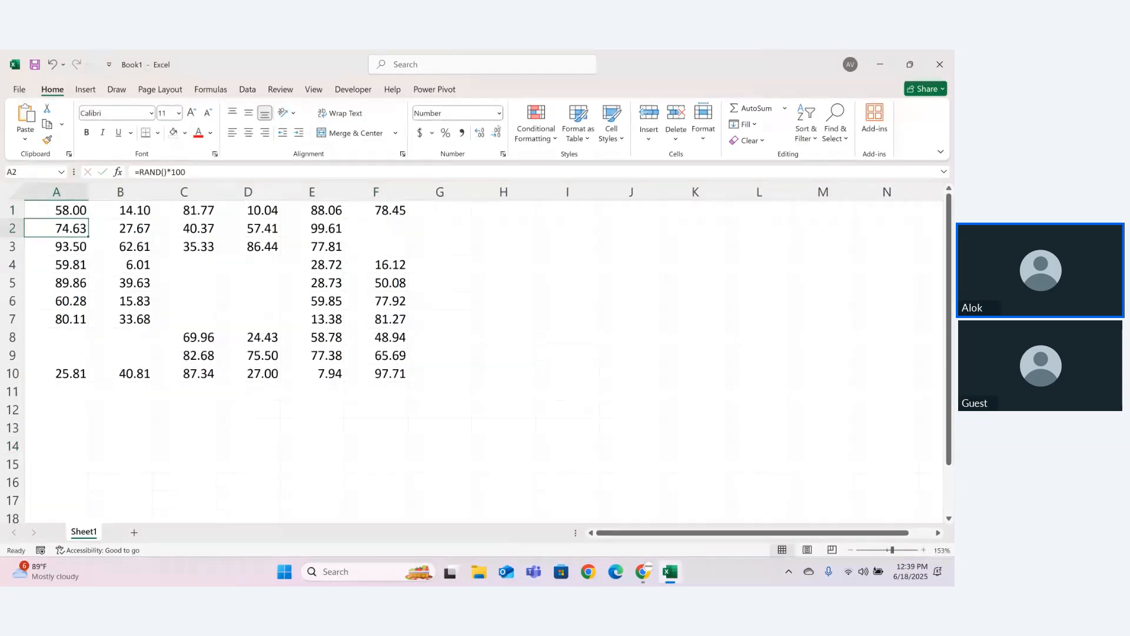
- Set cell A2 to the General number format and reduce its decimals to four places
{"action": "left_click", "coordinate": [495, 113]}
{"action": "left_click", "coordinate": [500, 113]}
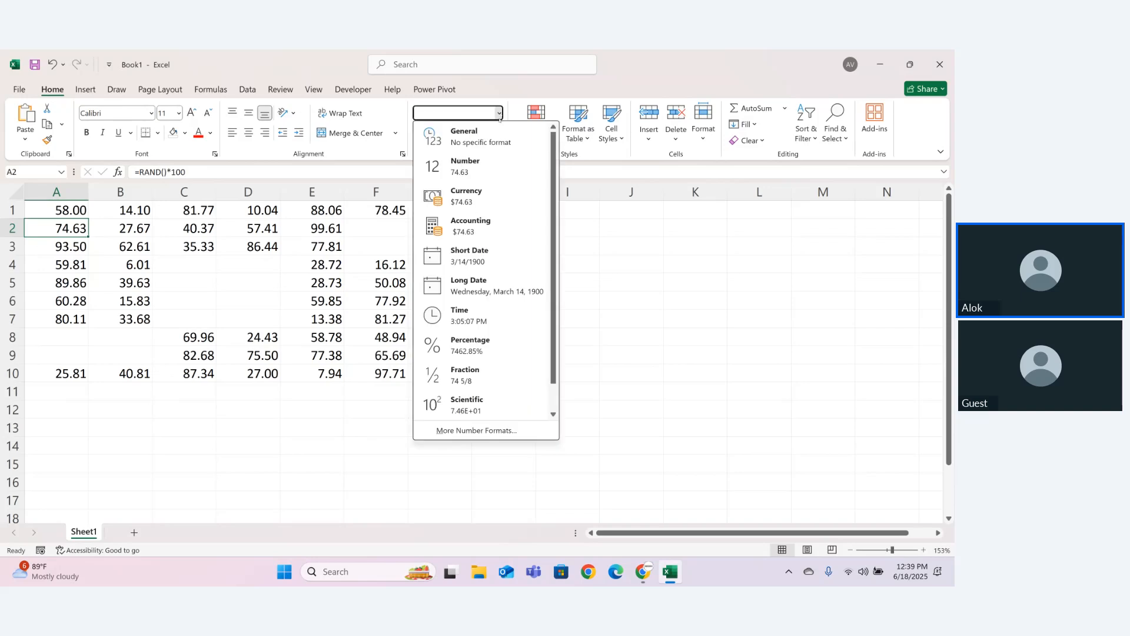
{"action": "left_click", "coordinate": [496, 130]}
{"action": "left_click", "coordinate": [496, 133]}
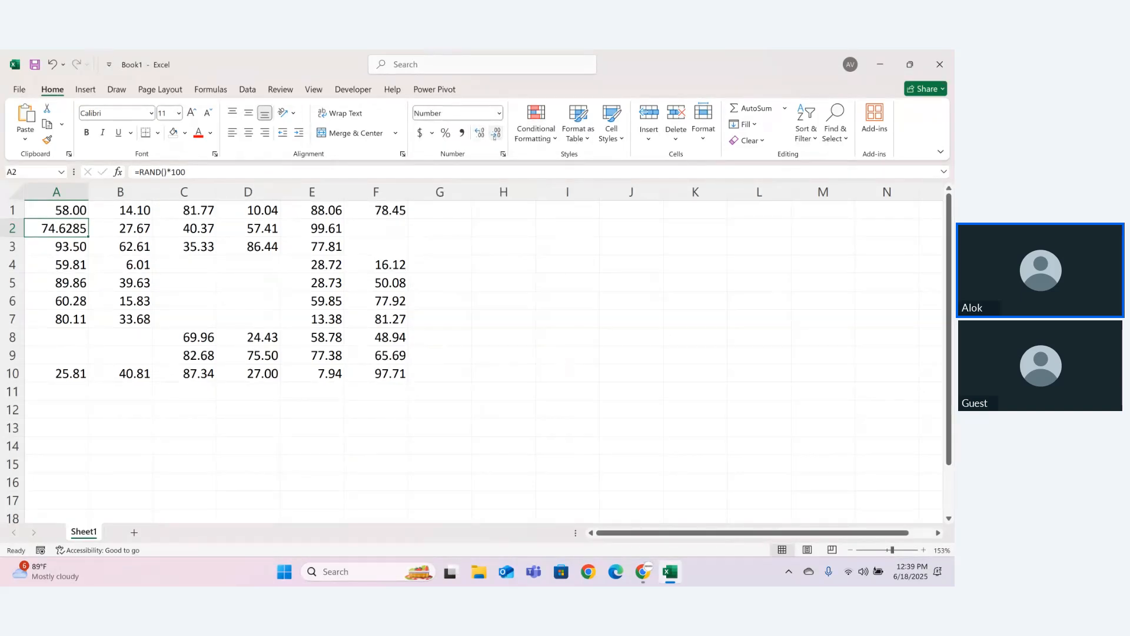
{"action": "key", "text": "Down"}
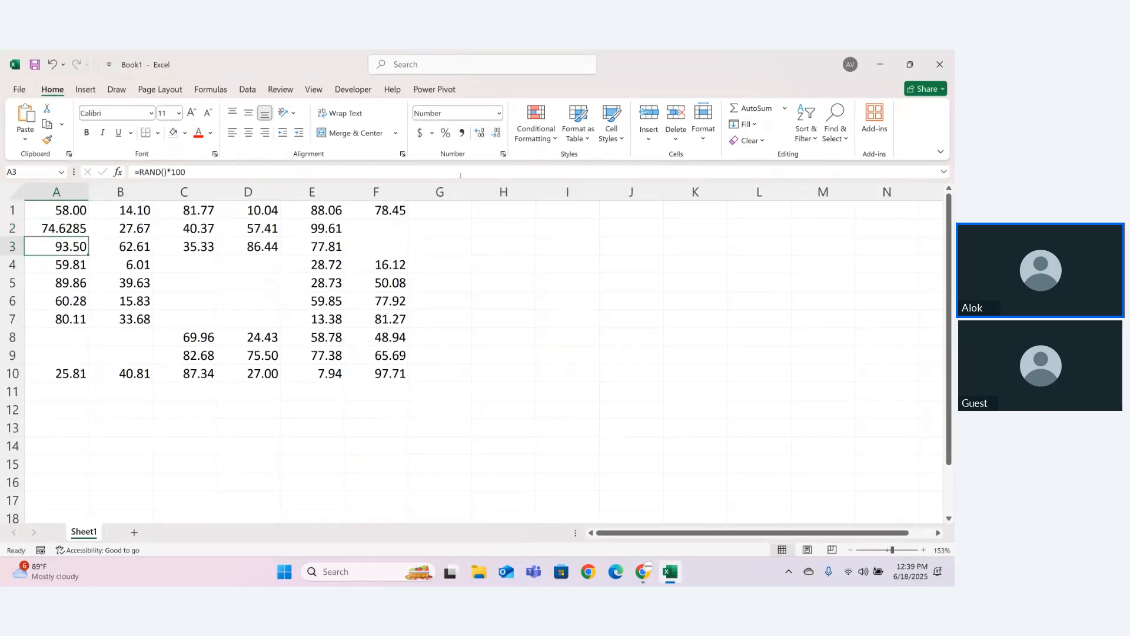
- Reduce the displayed decimals to zero for cells A1:F9 and for the row A10:F10
{"action": "left_click_drag", "start_coordinate": [58, 210], "coordinate": [394, 365]}
{"action": "left_click", "coordinate": [496, 132]}
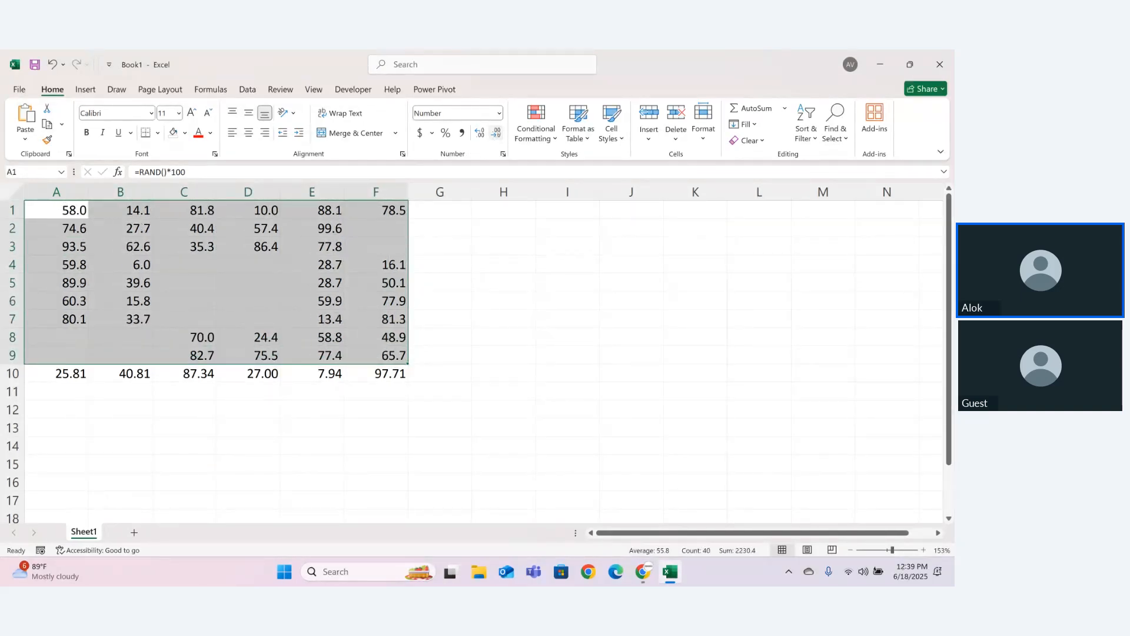
{"action": "left_click", "coordinate": [497, 132]}
{"action": "left_click", "coordinate": [458, 433]}
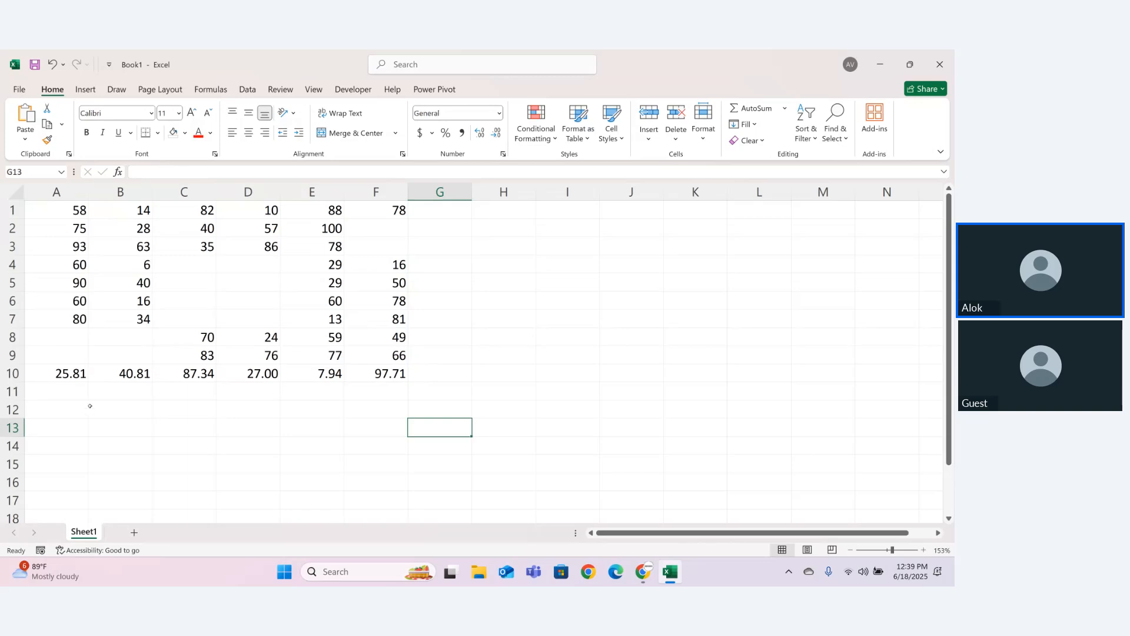
{"action": "left_click_drag", "start_coordinate": [45, 381], "coordinate": [400, 375]}
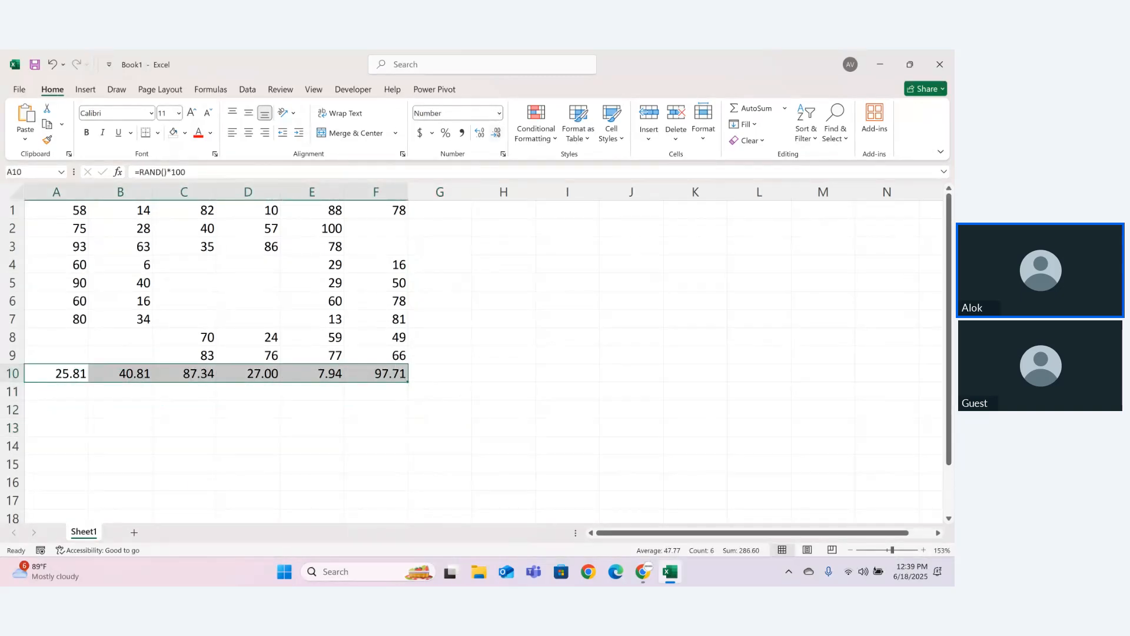
{"action": "left_click", "coordinate": [496, 133]}
{"action": "left_click", "coordinate": [496, 133]}
{"action": "left_click", "coordinate": [565, 300]}
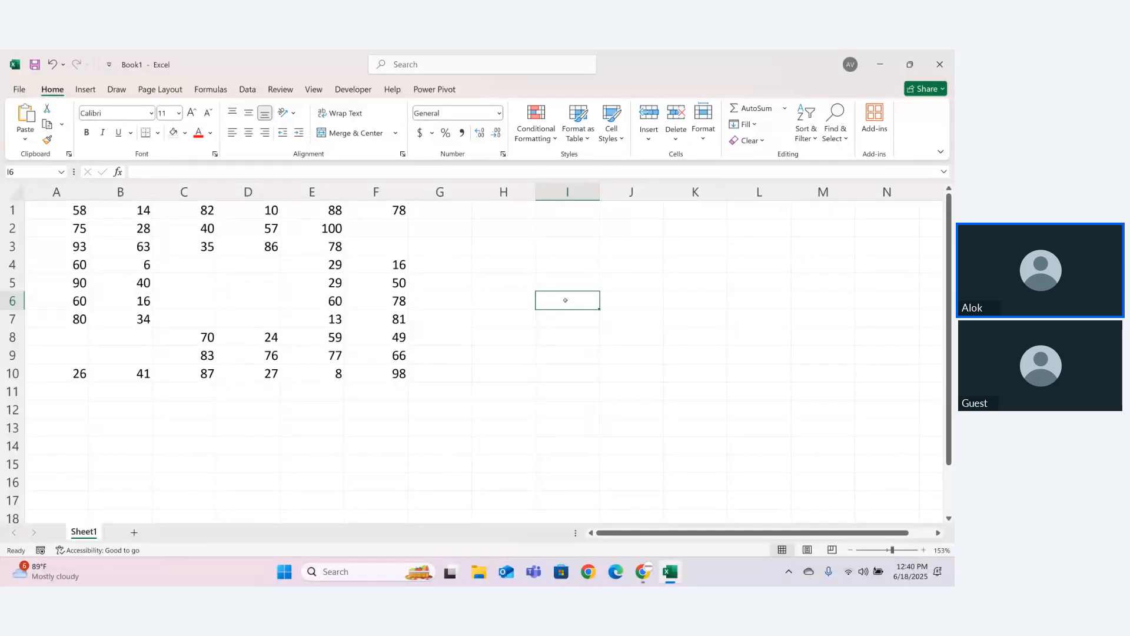
- Enter "formulas" in cell I1 and "Aggregate function" in cell I2
{"action": "left_click", "coordinate": [547, 213]}
{"action": "type", "text": "formular"}
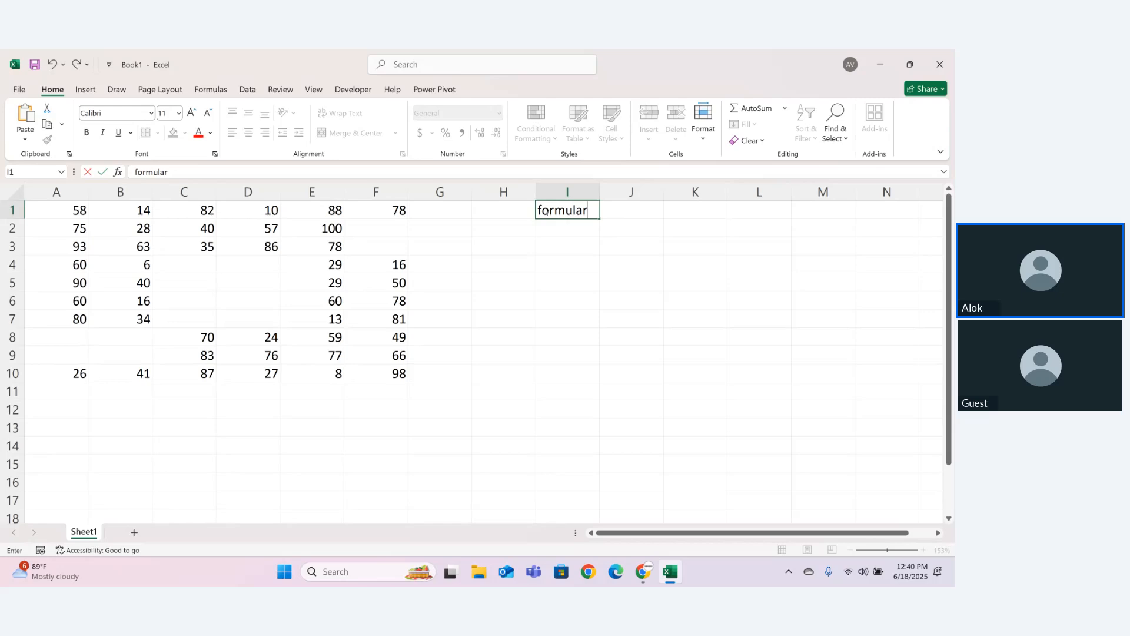
{"action": "key", "text": "BackSpace"}
{"action": "type", "text": "s"}
{"action": "key", "text": "Return"}
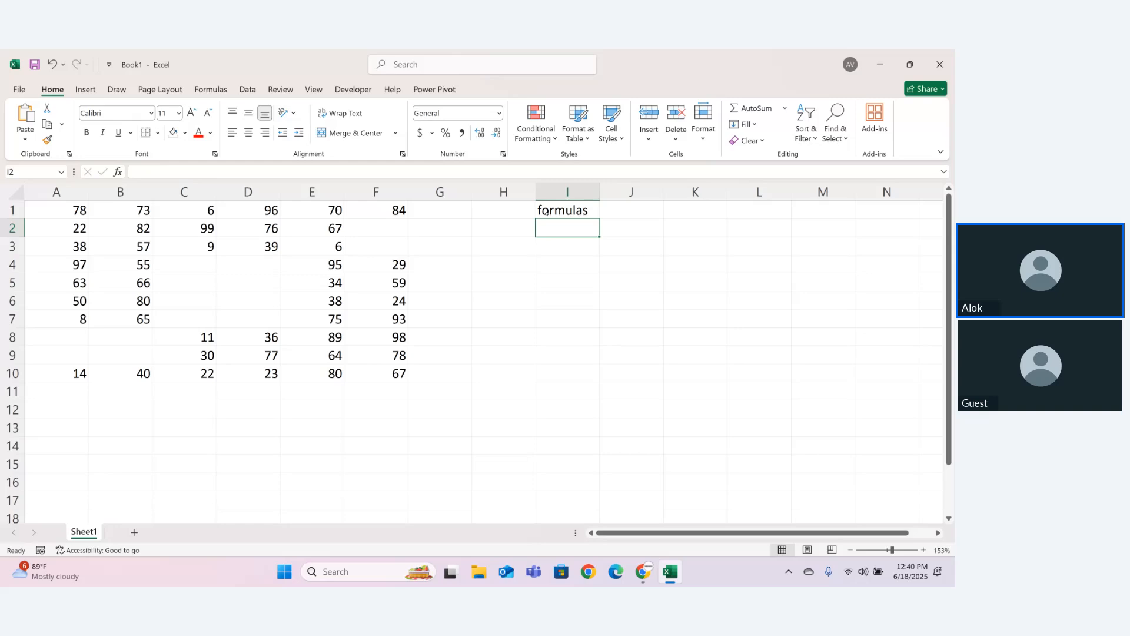
{"action": "type", "text": "Agrre"}
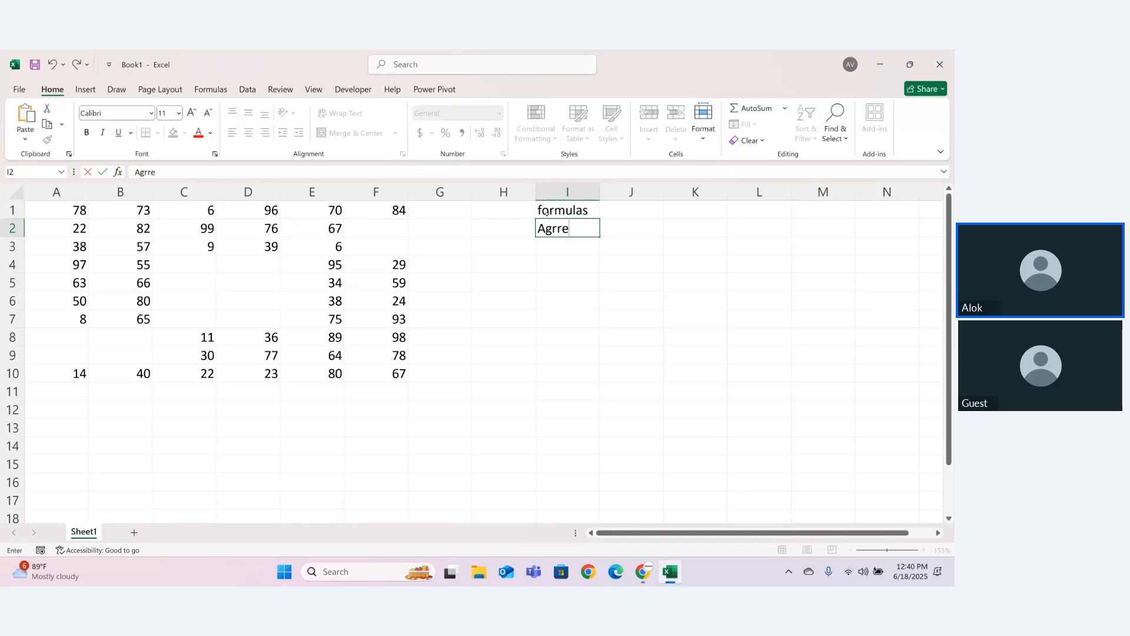
{"action": "key", "text": "BackSpace"}
{"action": "key", "text": "BackSpace"}
{"action": "key", "text": "BackSpace"}
{"action": "type", "text": "gregate function"}
{"action": "key", "text": "Return"}
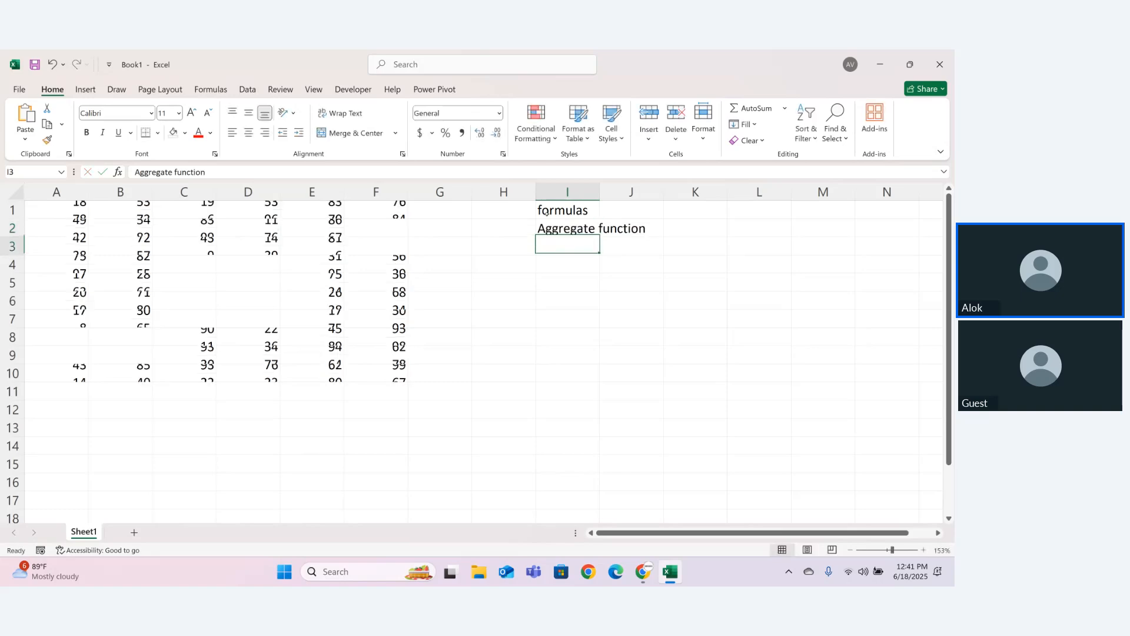
- Enter the function names min, max and avg in cells I3 to I5, under the Aggregate function heading
{"action": "type", "text": "min"}
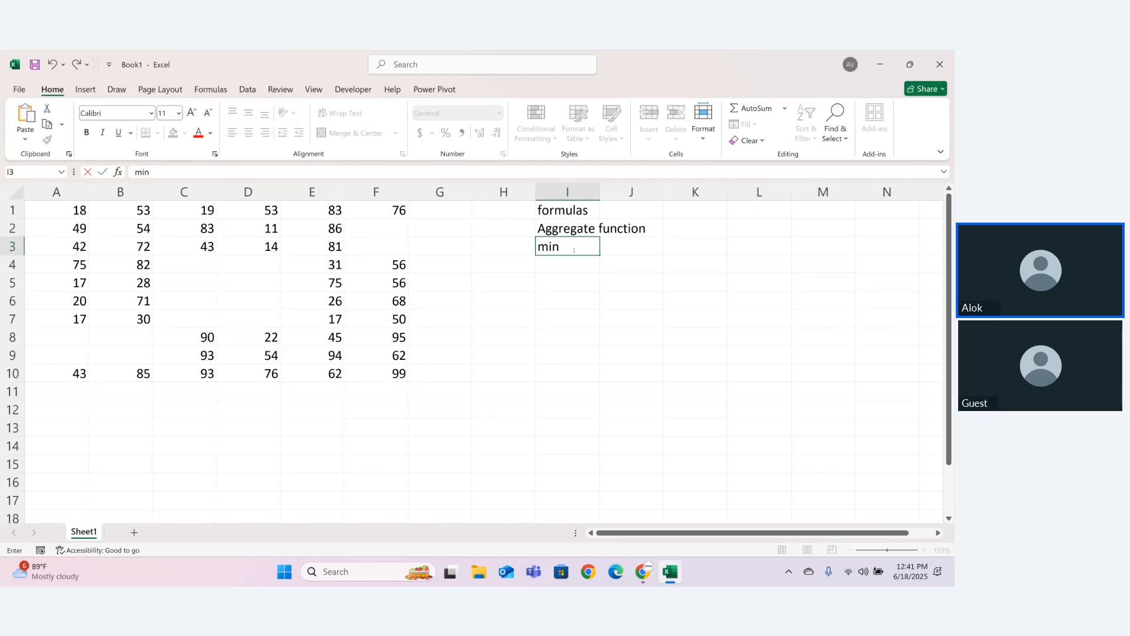
{"action": "key", "text": "Return"}
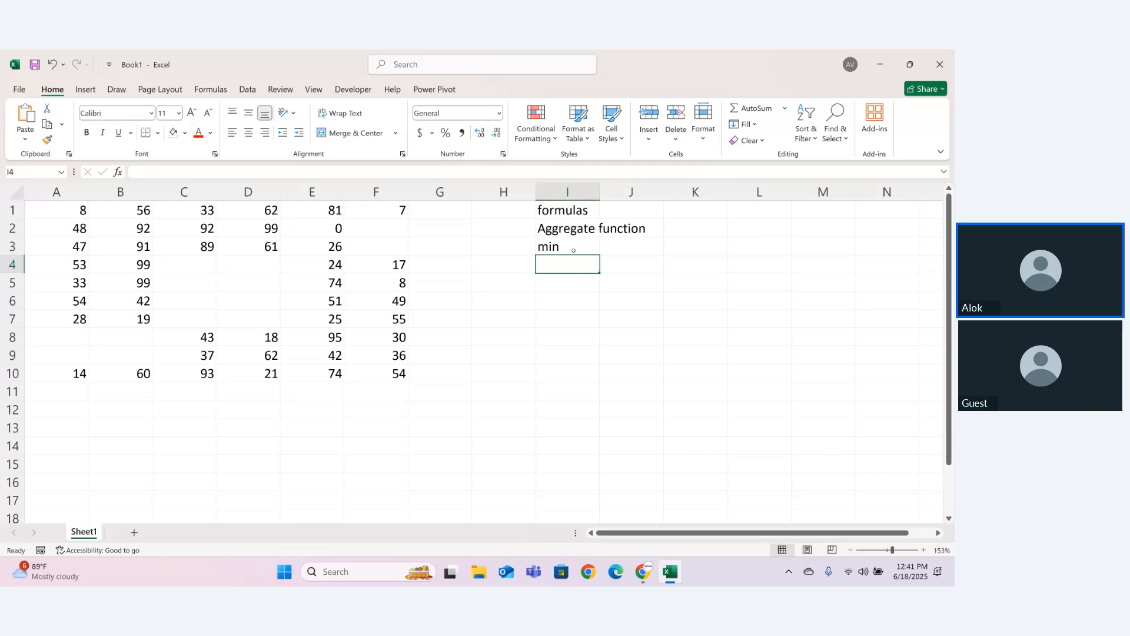
{"action": "type", "text": "macx"}
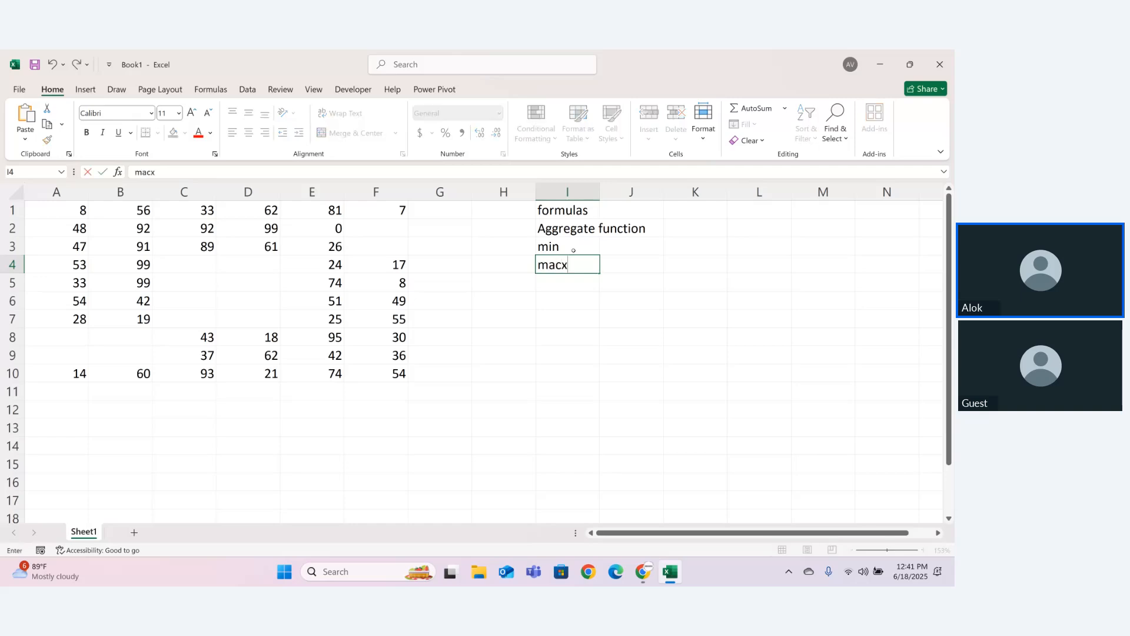
{"action": "key", "text": "BackSpace"}
{"action": "key", "text": "Return"}
{"action": "type", "text": "avg"}
{"action": "key", "text": "Escape"}
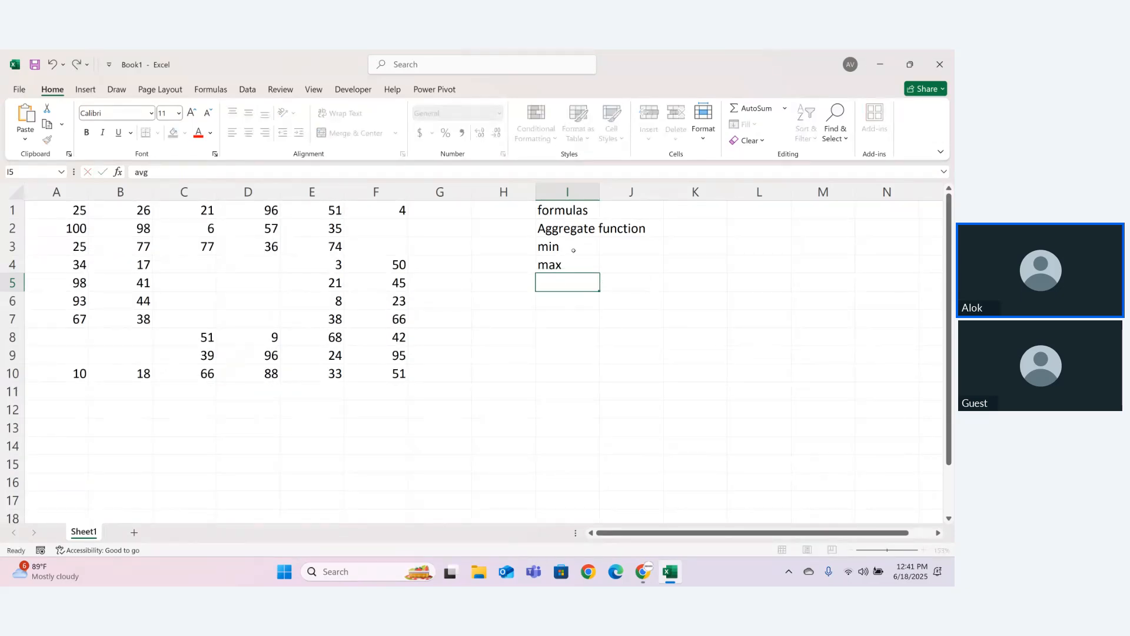
{"action": "key", "text": "Return"}
- Continue the function list with count in cell I6 and sum in cell I7
{"action": "type", "text": "count"}
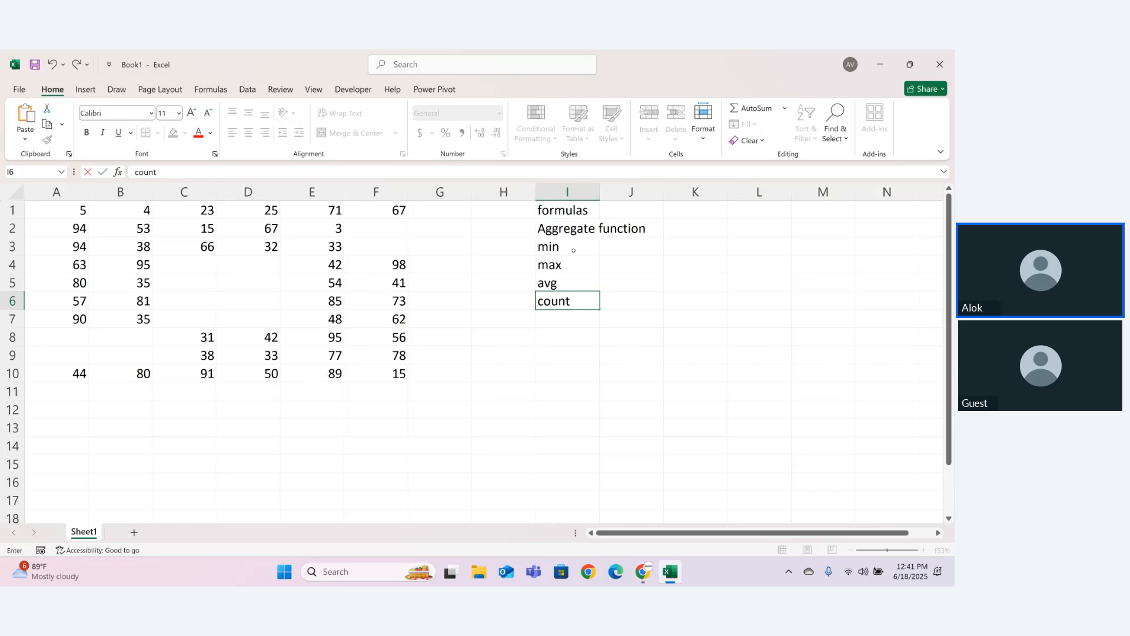
{"action": "key", "text": "Return"}
{"action": "type", "text": "su"}
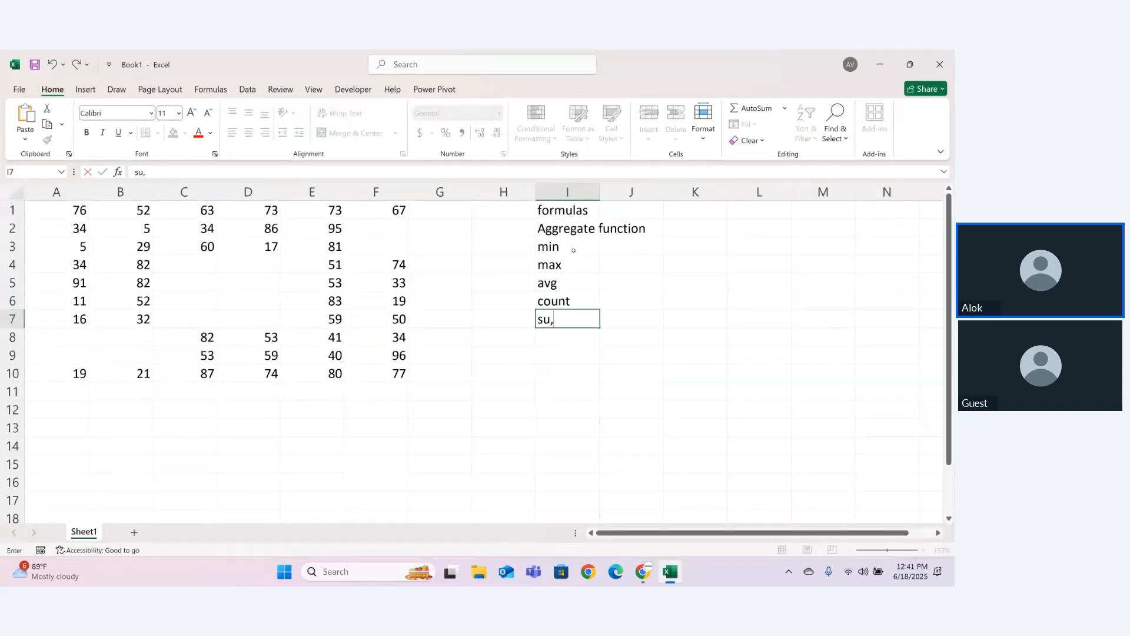
{"action": "type", "text": ","}
{"action": "key", "text": "BackSpace"}
{"action": "type", "text": "m"}
{"action": "key", "text": "Return"}
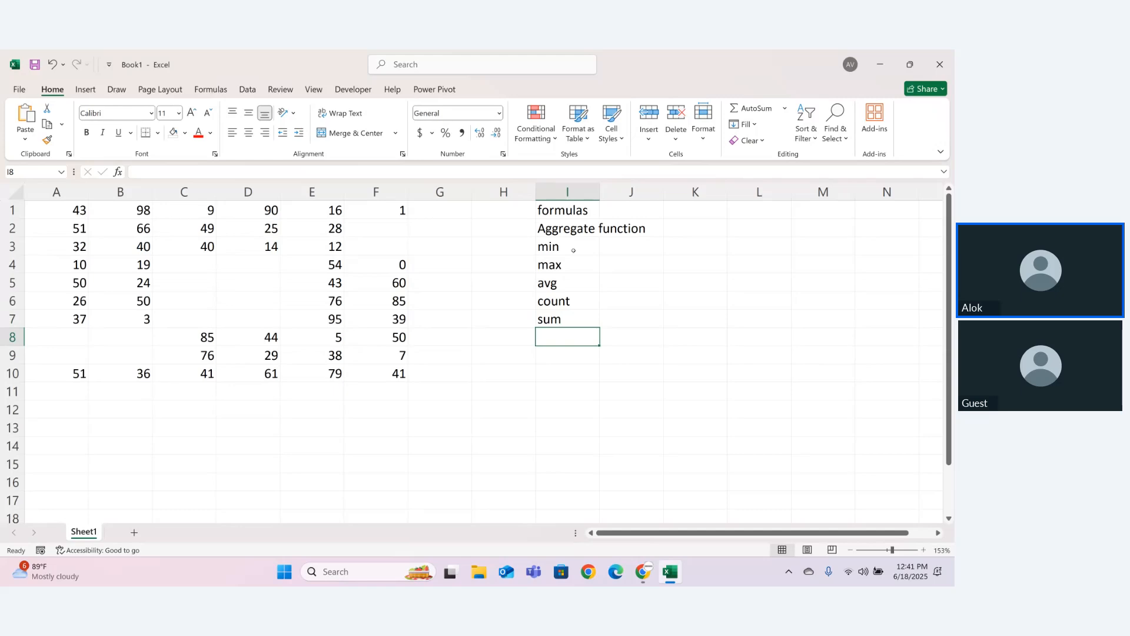
- Examine the number block A1:F10 and the formula behind cell F4
{"action": "left_click_drag", "start_coordinate": [573, 250], "coordinate": [574, 341]}
{"action": "left_click", "coordinate": [574, 342]}
{"action": "left_click_drag", "start_coordinate": [73, 216], "coordinate": [375, 371]}
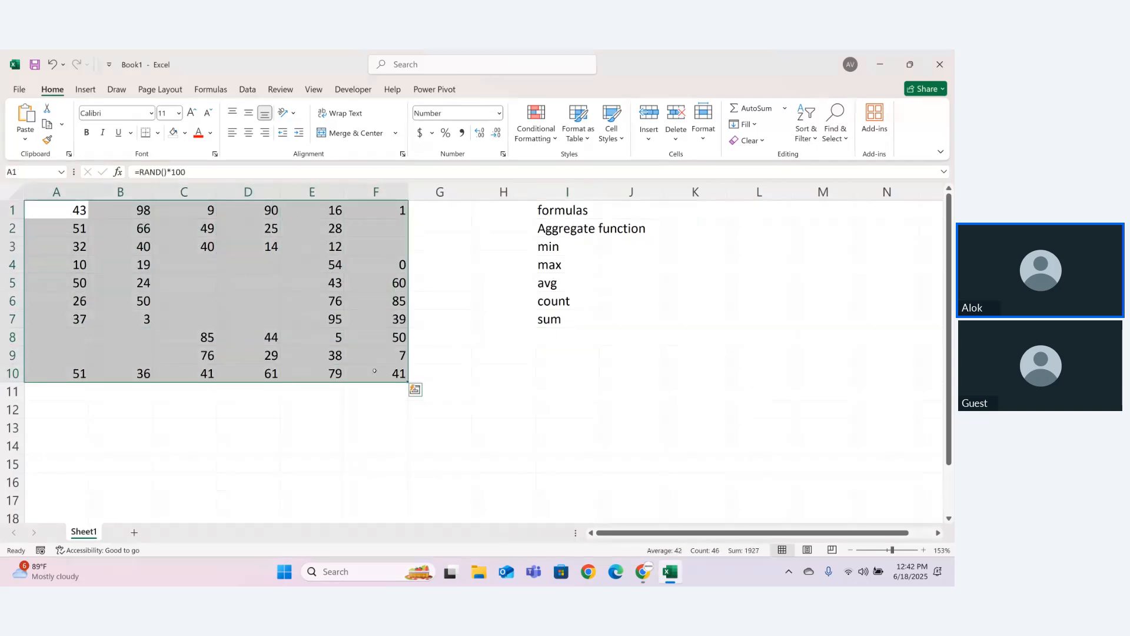
{"action": "left_click", "coordinate": [375, 371]}
{"action": "left_click", "coordinate": [400, 211]}
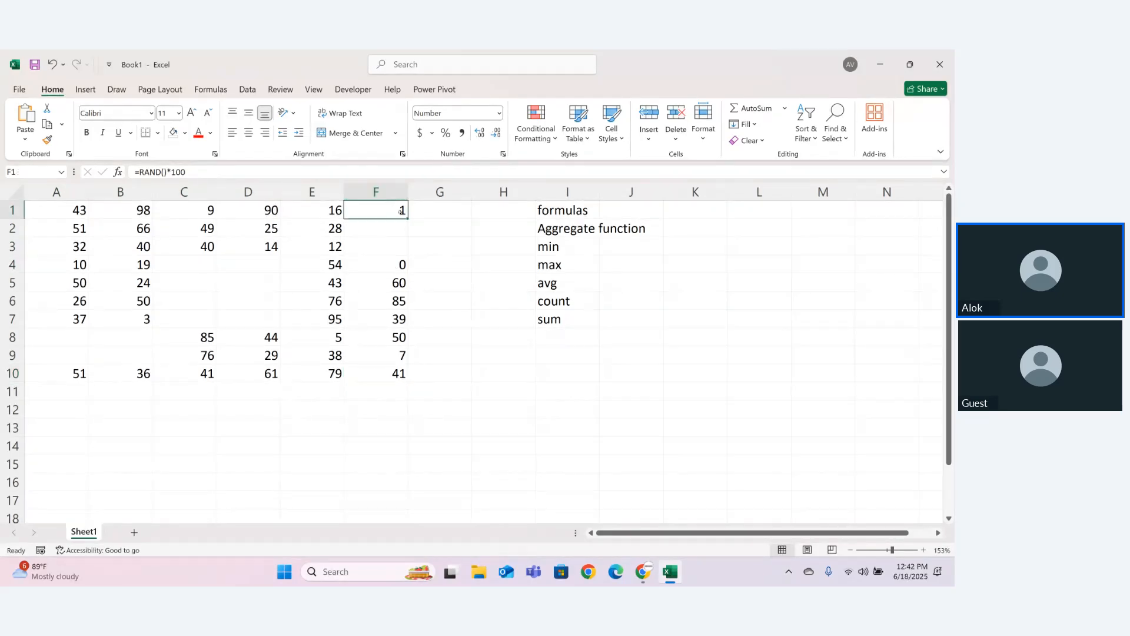
{"action": "left_click", "coordinate": [398, 265]}
{"action": "key", "text": "F2"}
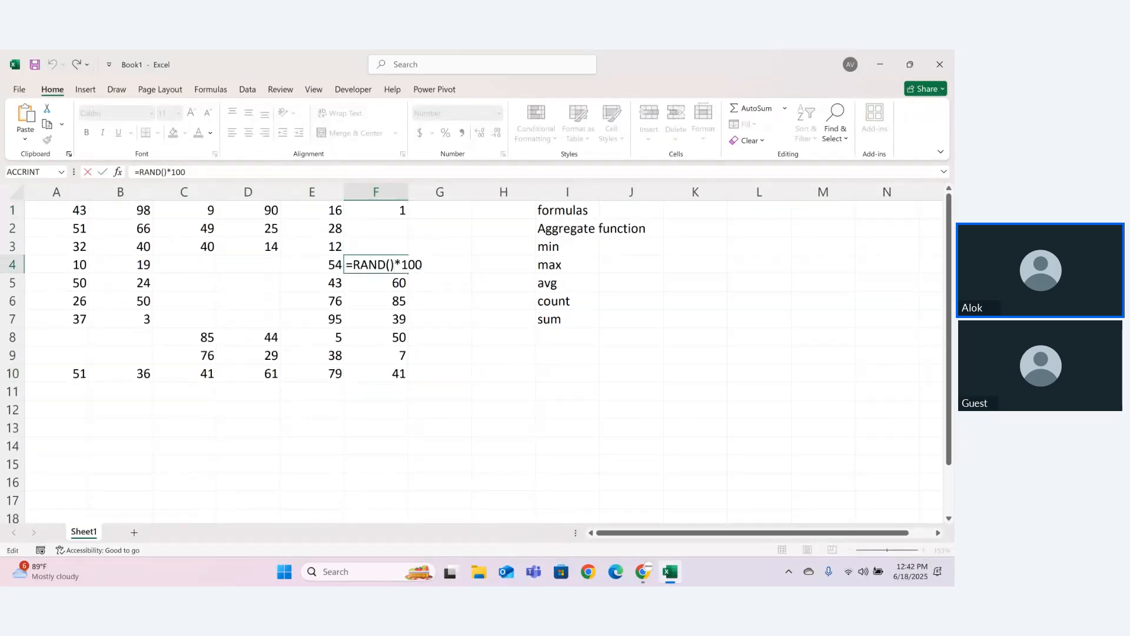
{"action": "key", "text": "Return"}
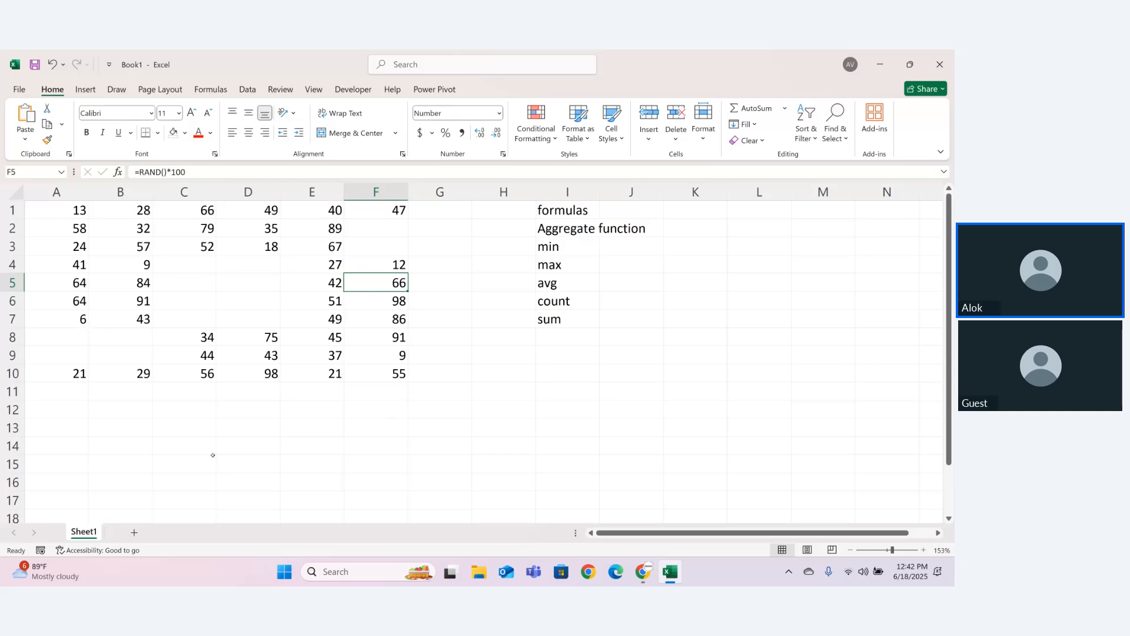
{"action": "left_click", "coordinate": [240, 482]}
{"action": "type", "text": "="}
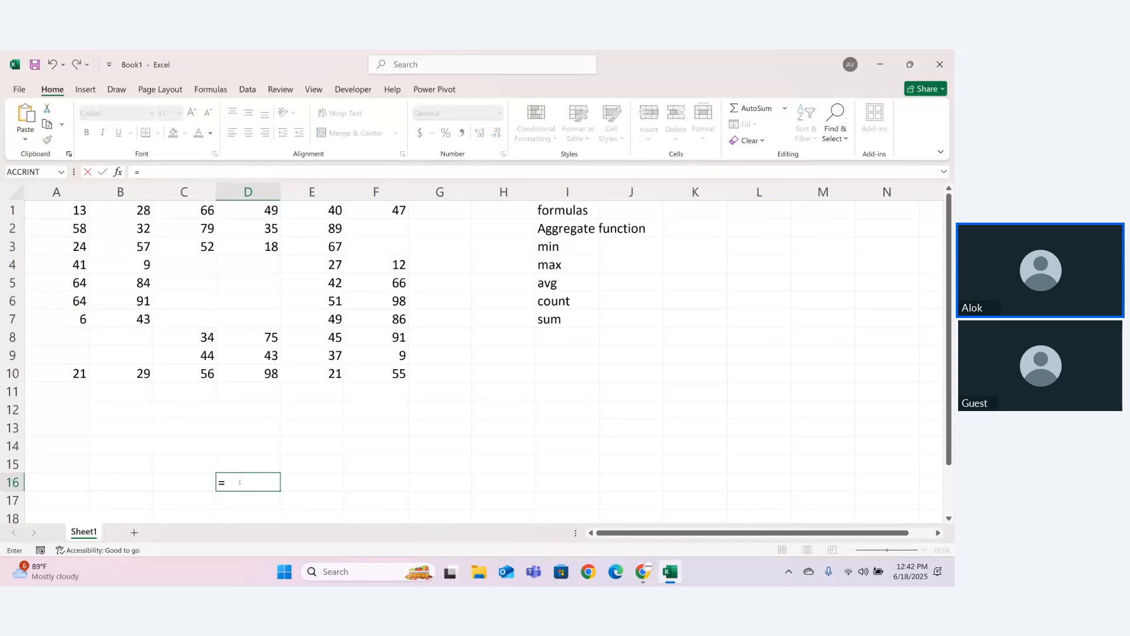
{"action": "key", "text": "BackSpace"}
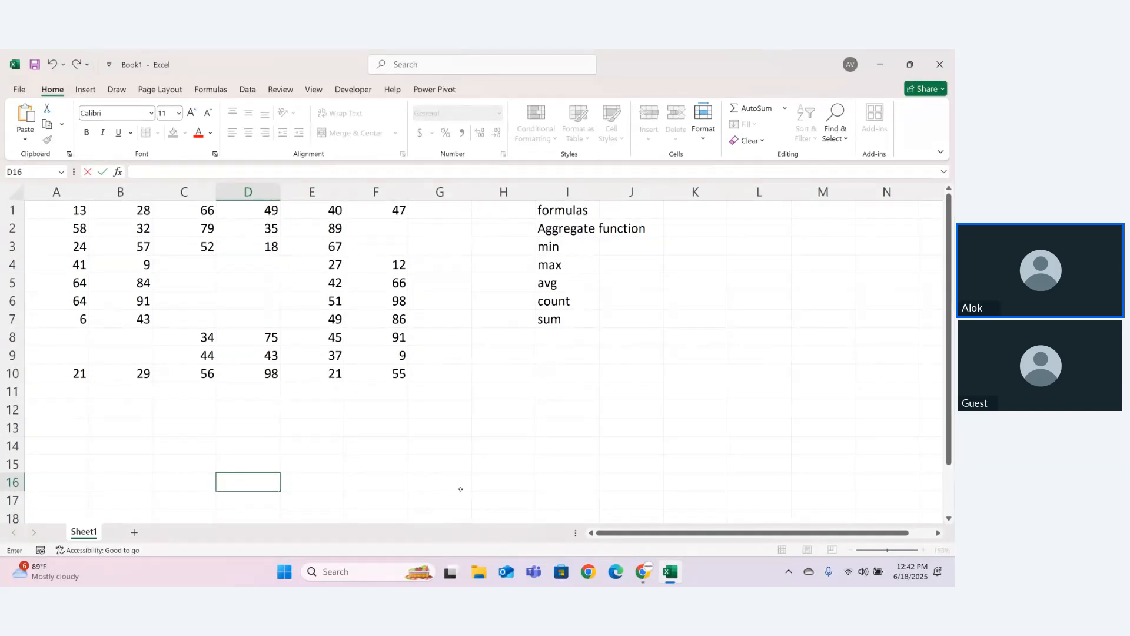
{"action": "left_click", "coordinate": [167, 173]}
{"action": "type", "text": "]"}
{"action": "key", "text": "BackSpace"}
- Widen the Name Box and expand the formula bar to show several lines
{"action": "left_click_drag", "start_coordinate": [72, 172], "coordinate": [135, 171]}
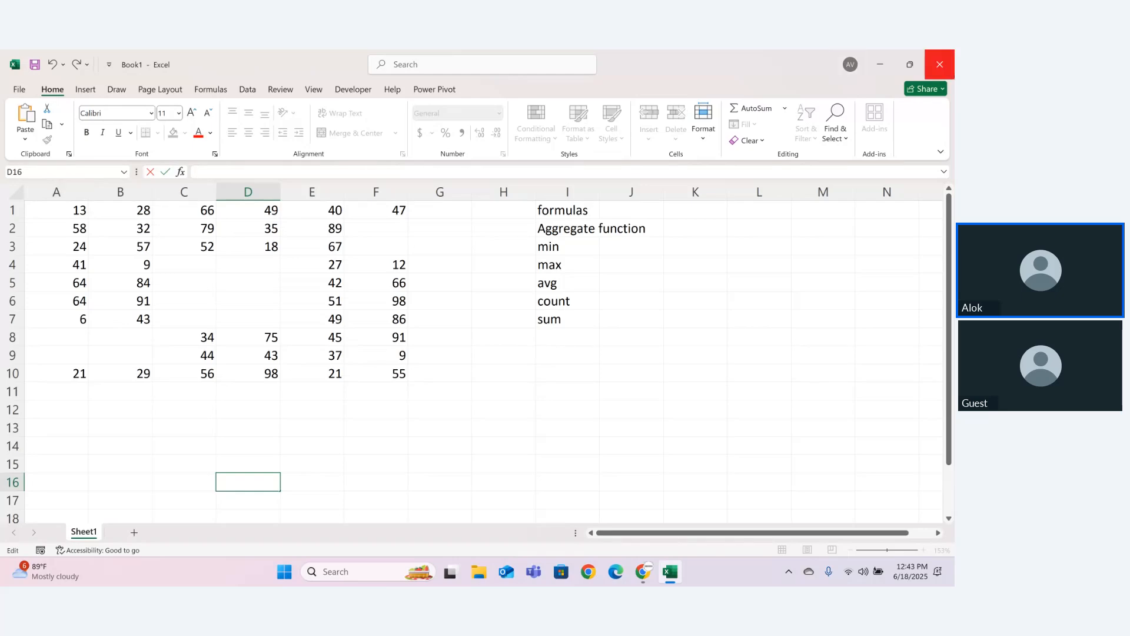
{"action": "left_click", "coordinate": [944, 172]}
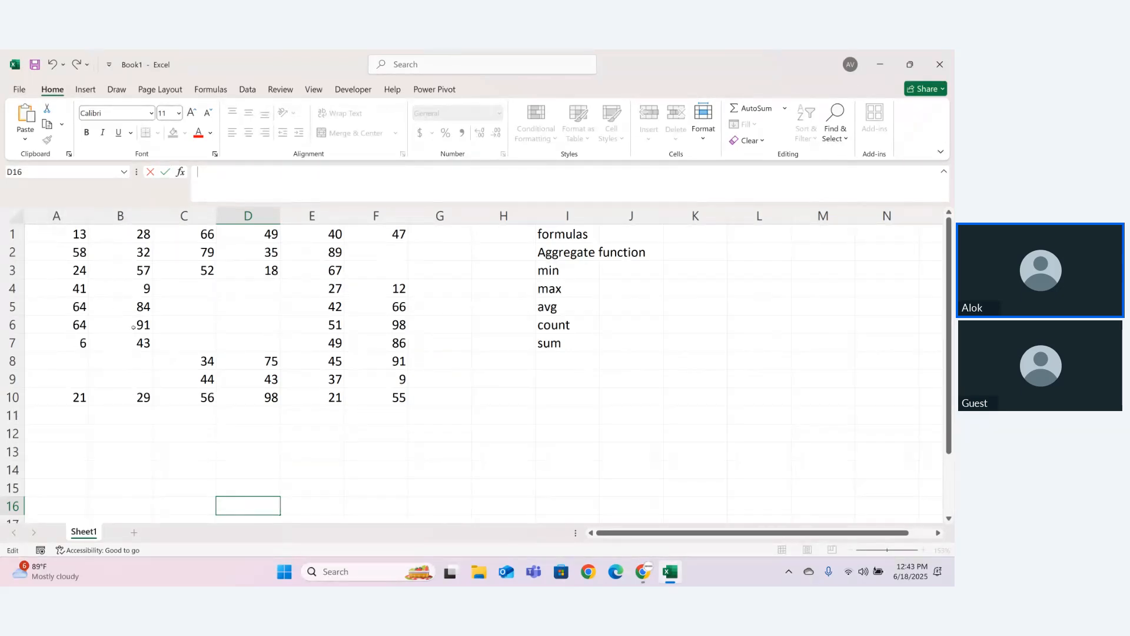
- Enter min(2w3e) in cell D14 without a leading equals sign
{"action": "left_click", "coordinate": [233, 465]}
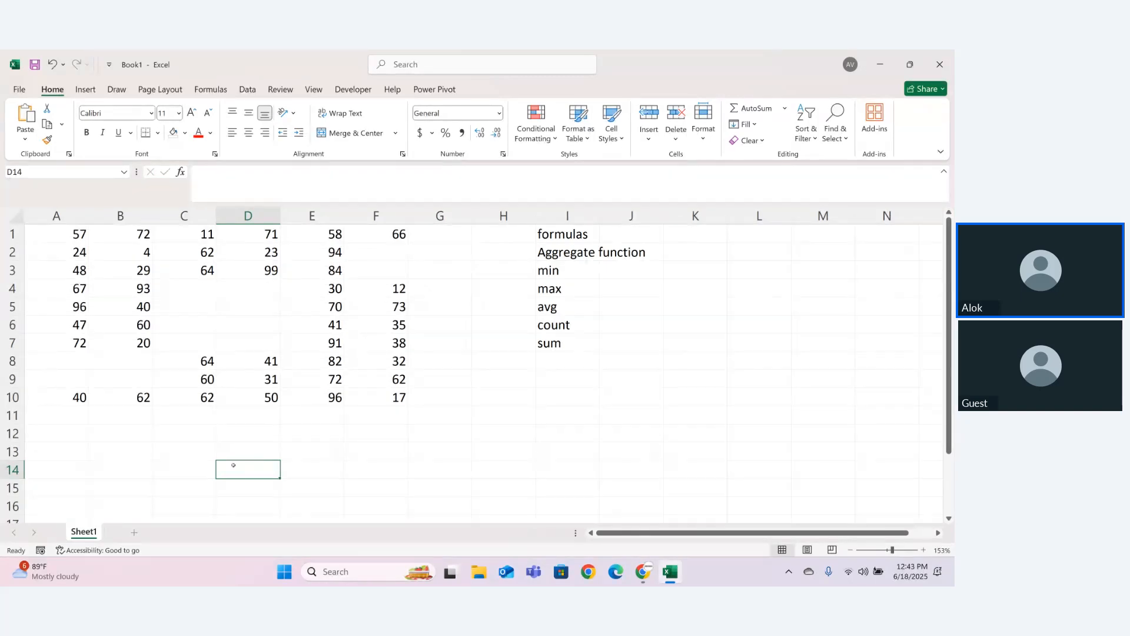
{"action": "type", "text": "min"}
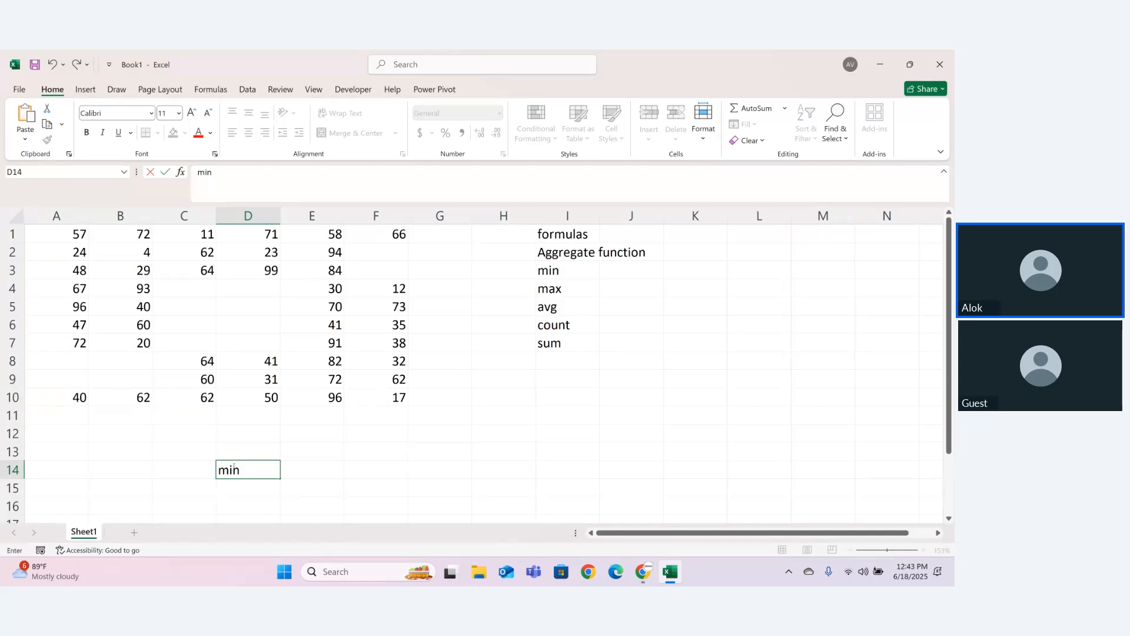
{"action": "type", "text": "(2w3e)"}
{"action": "key", "text": "Return"}
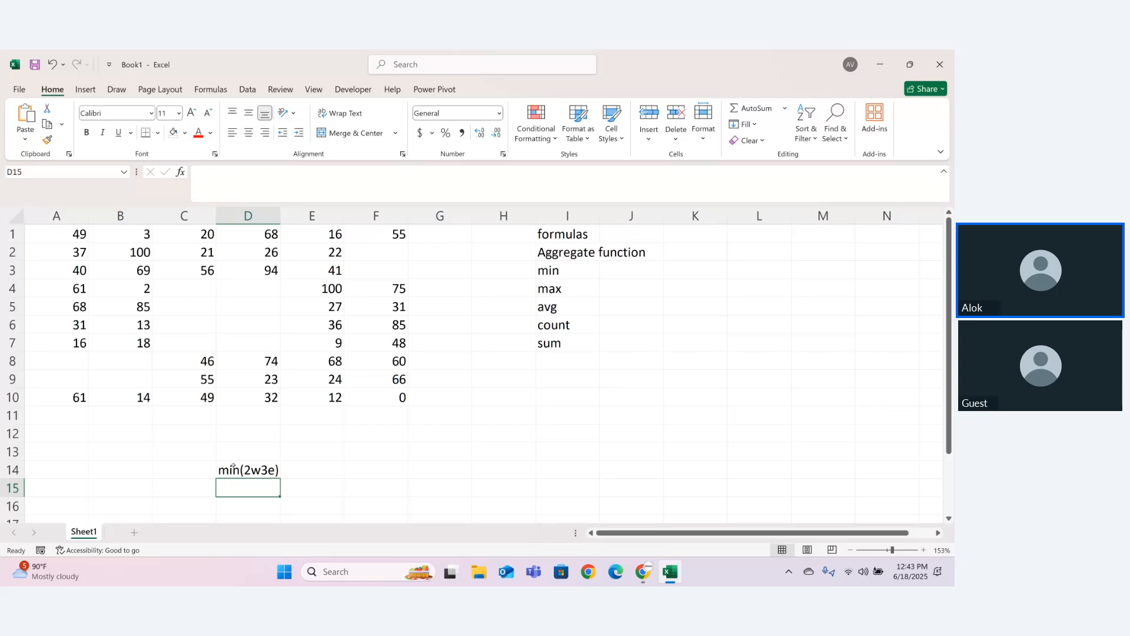
- Clear the min(2w3e) text from cell D14
{"action": "double_click", "coordinate": [232, 469]}
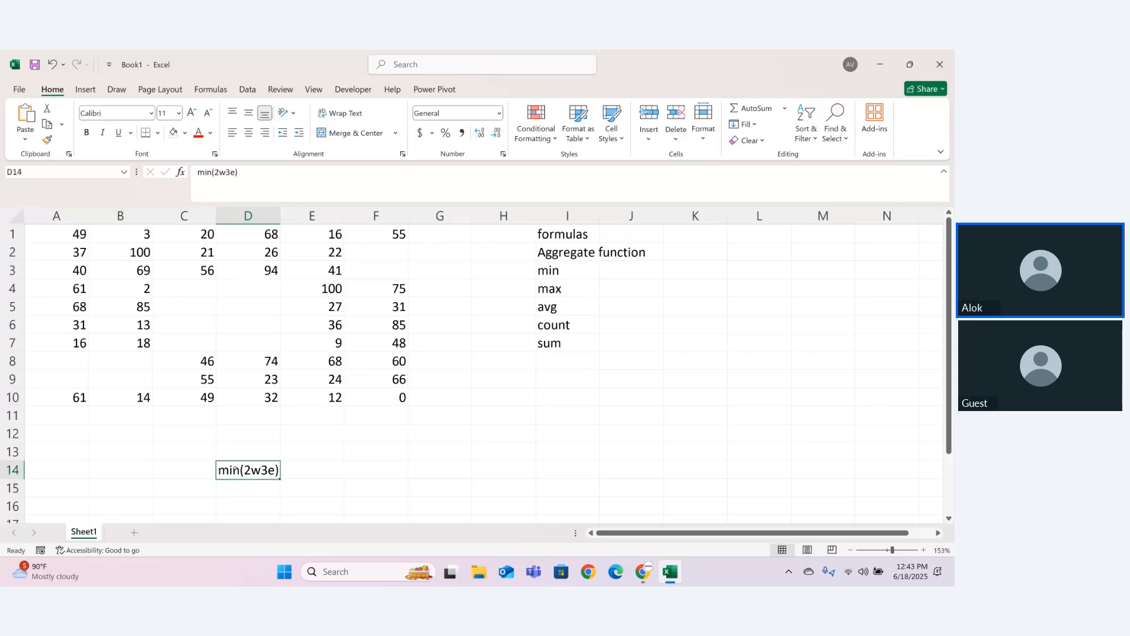
{"action": "key", "text": "ctrl+a"}
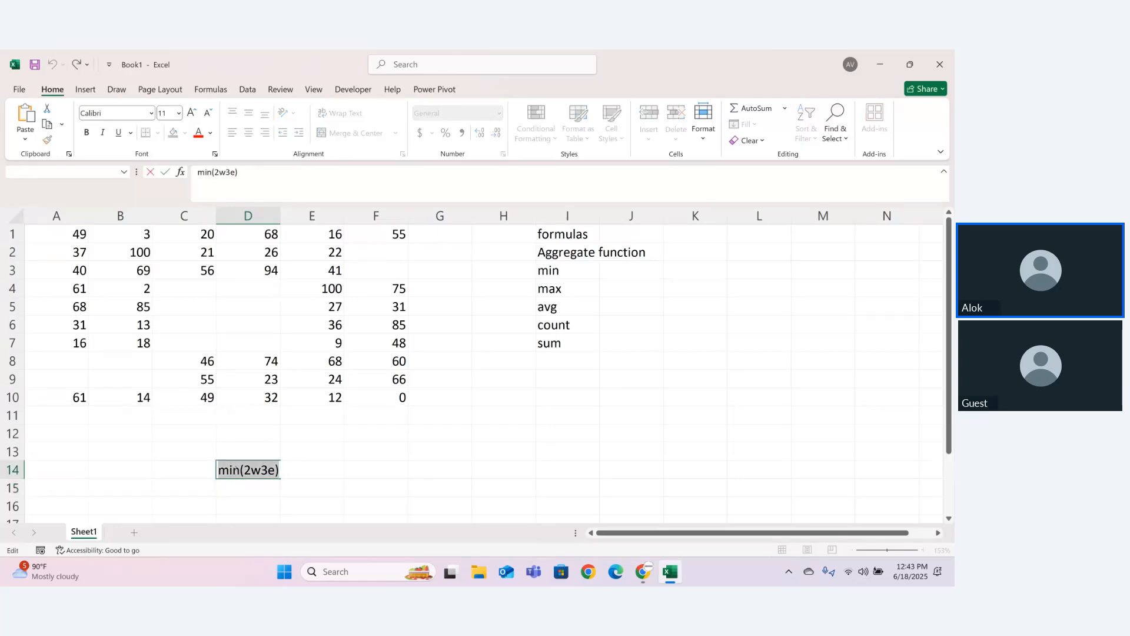
{"action": "key", "text": "BackSpace"}
{"action": "key", "text": "Return"}
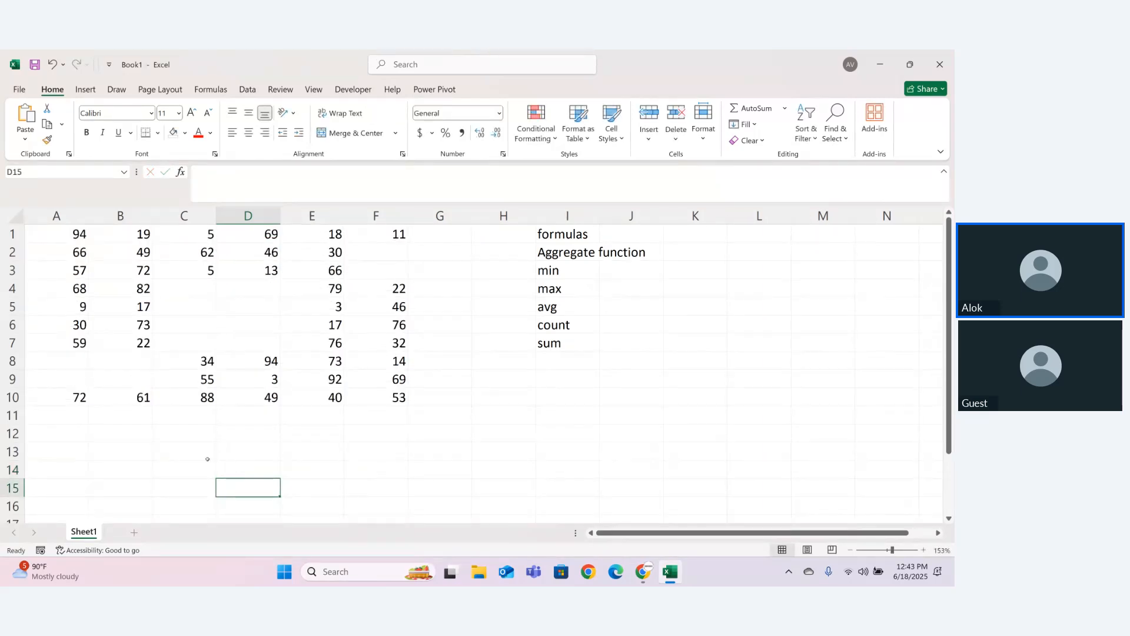
- Enter the formula =MIN(1,2,3,4,5,6,7,8) in cell B13
{"action": "left_click", "coordinate": [131, 447]}
{"action": "type", "text": "=min"}
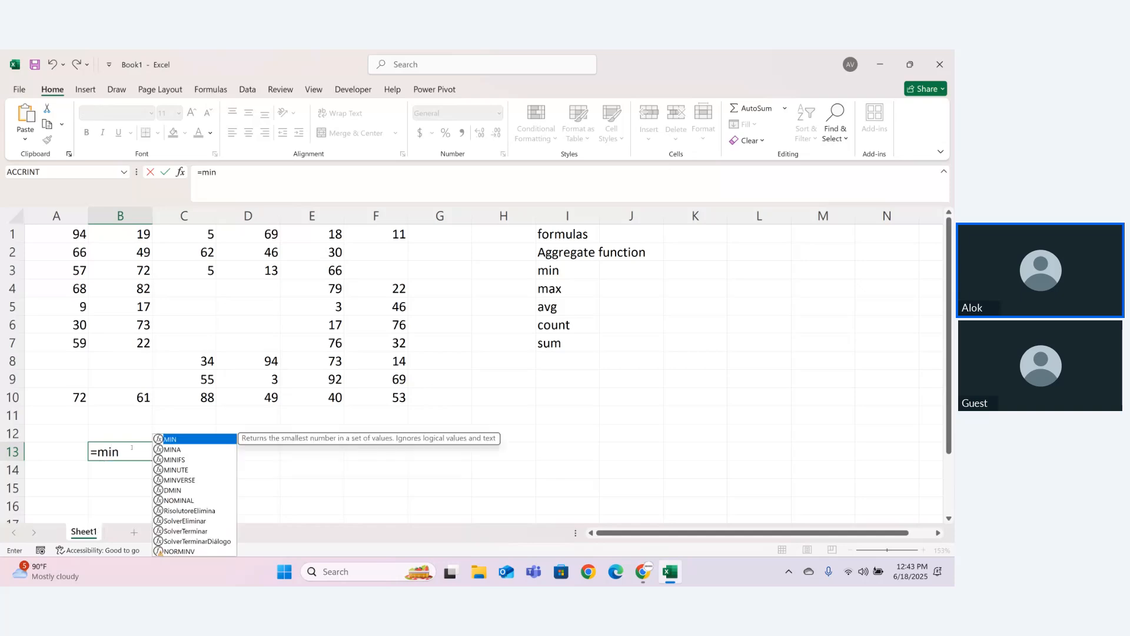
{"action": "key", "text": "Tab"}
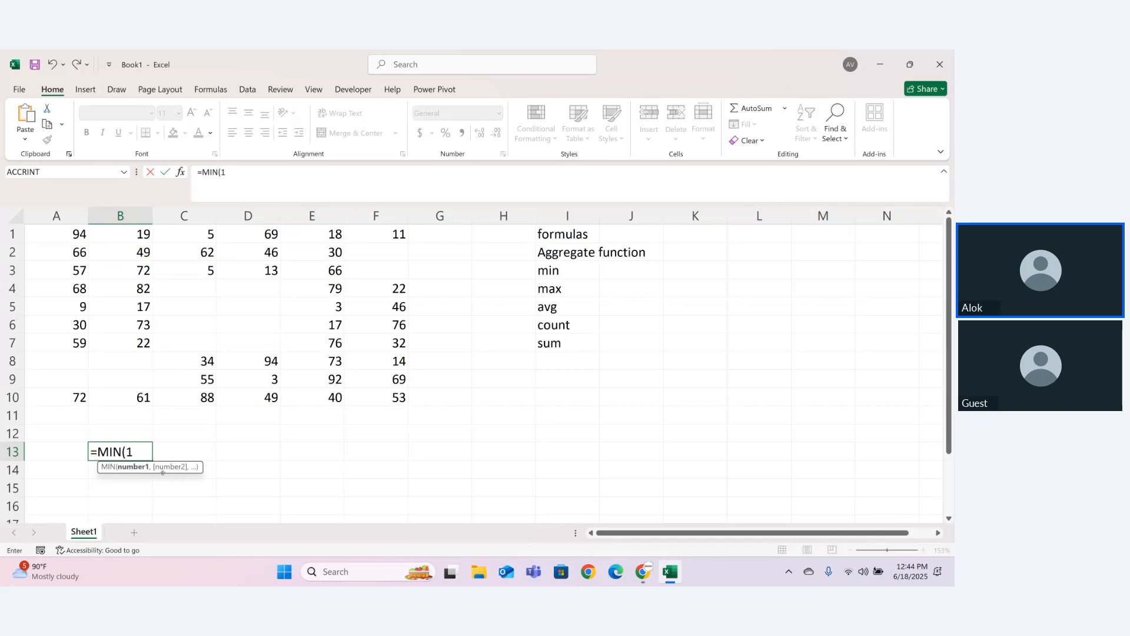
{"action": "type", "text": ",2,3,4,5,"}
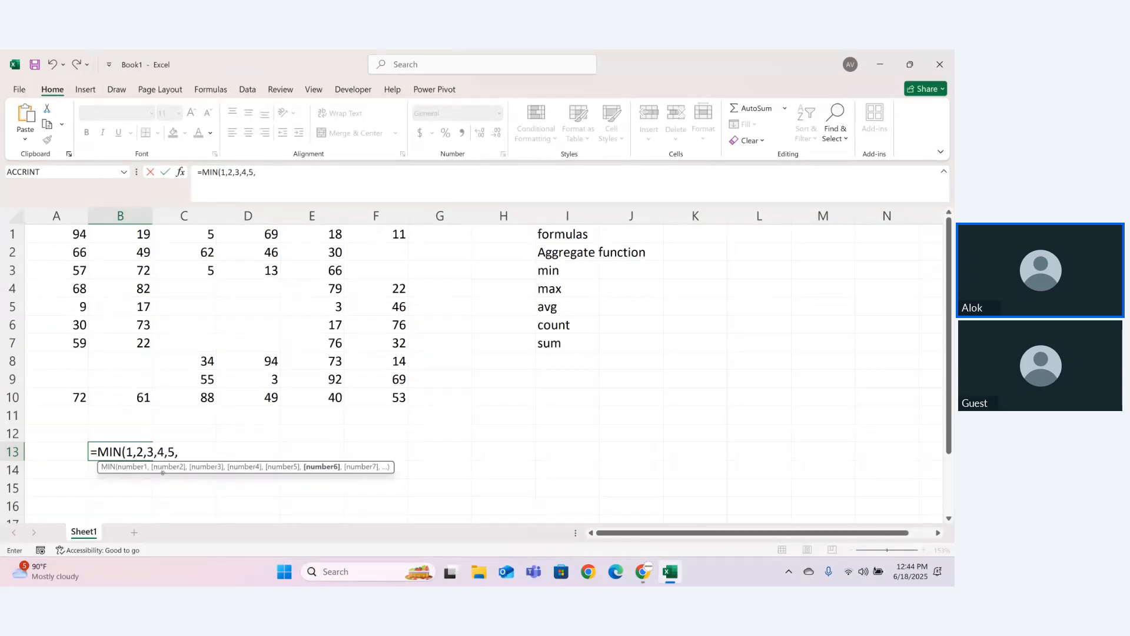
{"action": "type", "text": "6,7,8"}
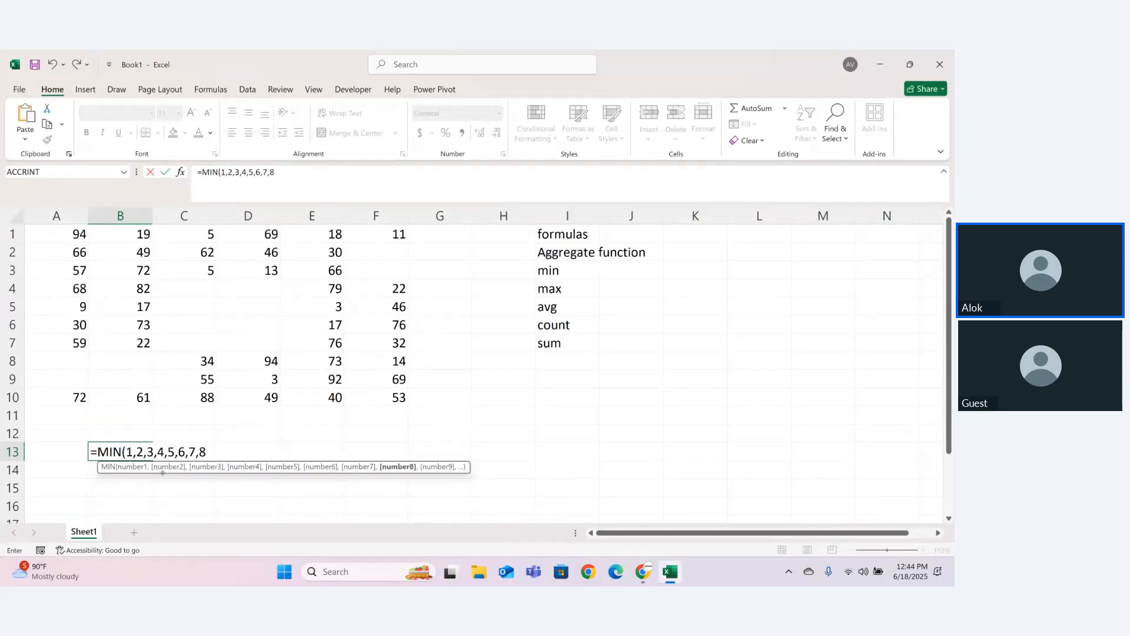
{"action": "type", "text": ")"}
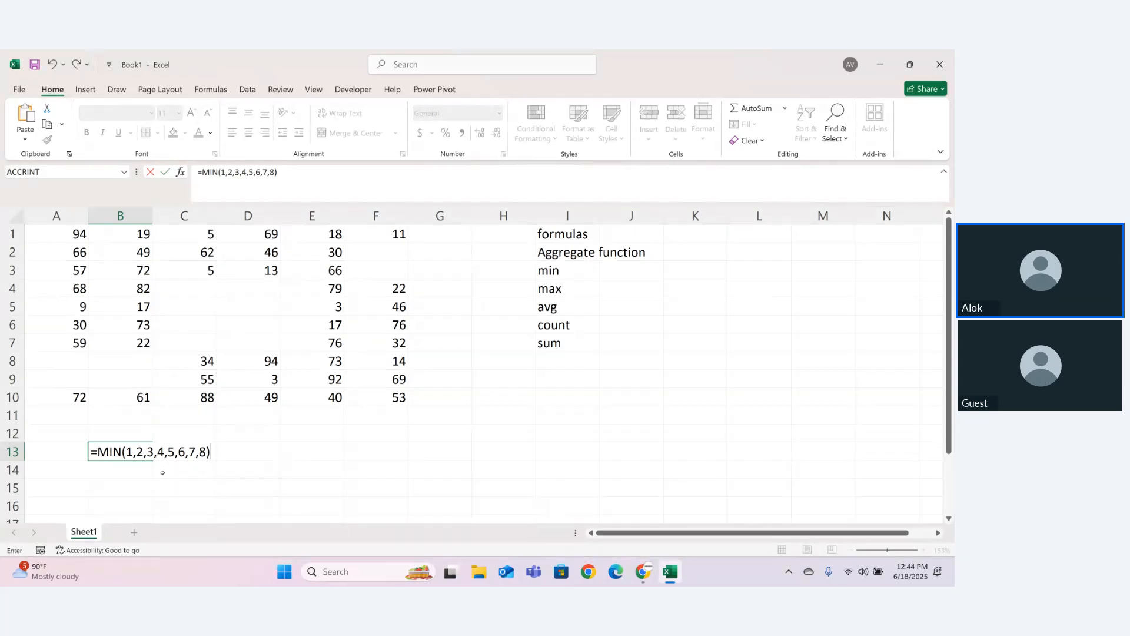
{"action": "key", "text": "Return"}
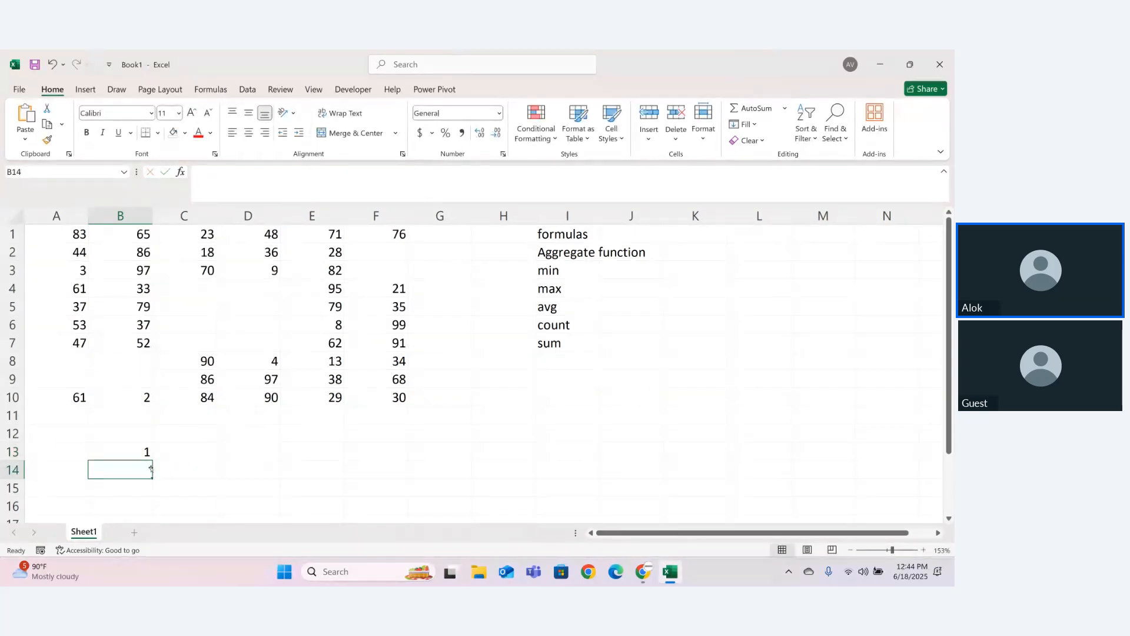
- Change the second argument of the MIN formula in B13 to -22
{"action": "left_click", "coordinate": [132, 456]}
{"action": "double_click", "coordinate": [135, 455]}
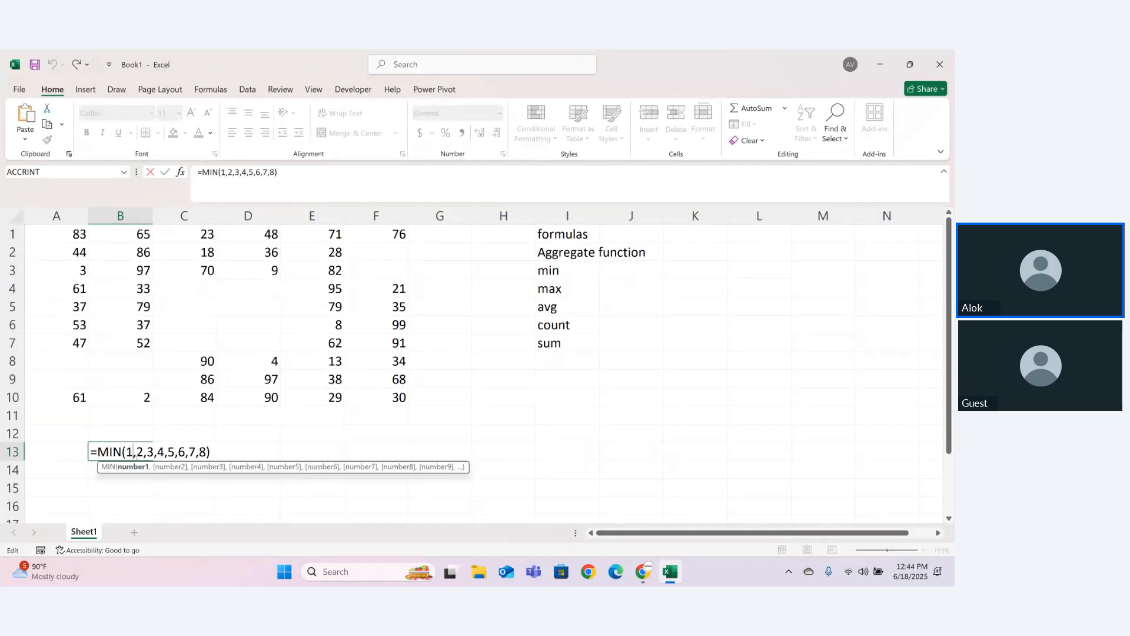
{"action": "left_click", "coordinate": [136, 453]}
{"action": "type", "text": "-2"}
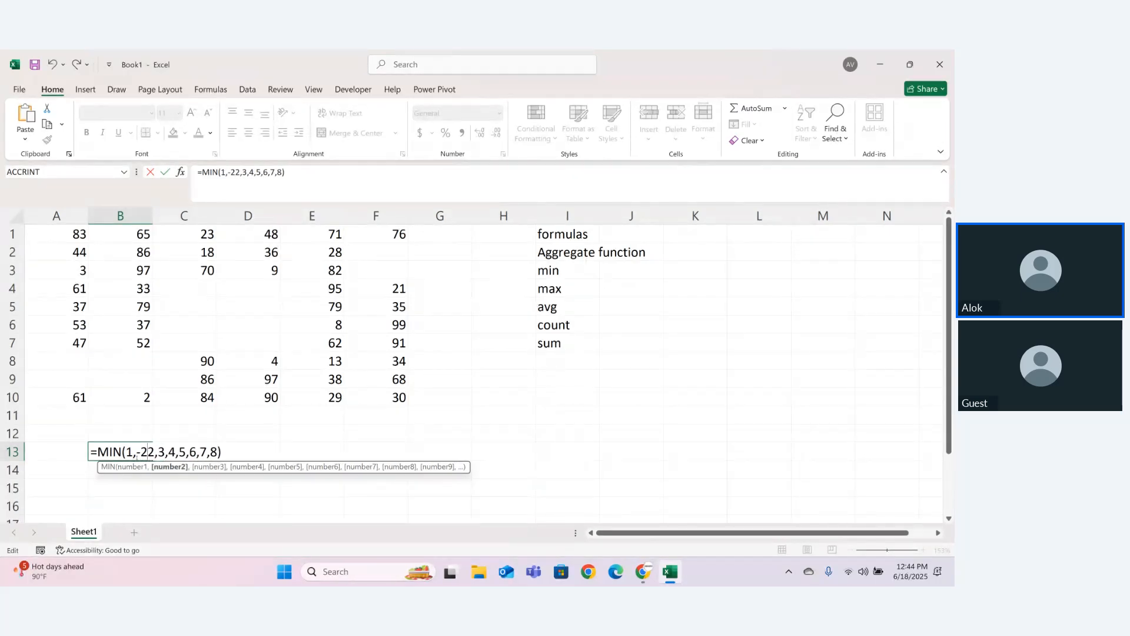
{"action": "key", "text": "Return"}
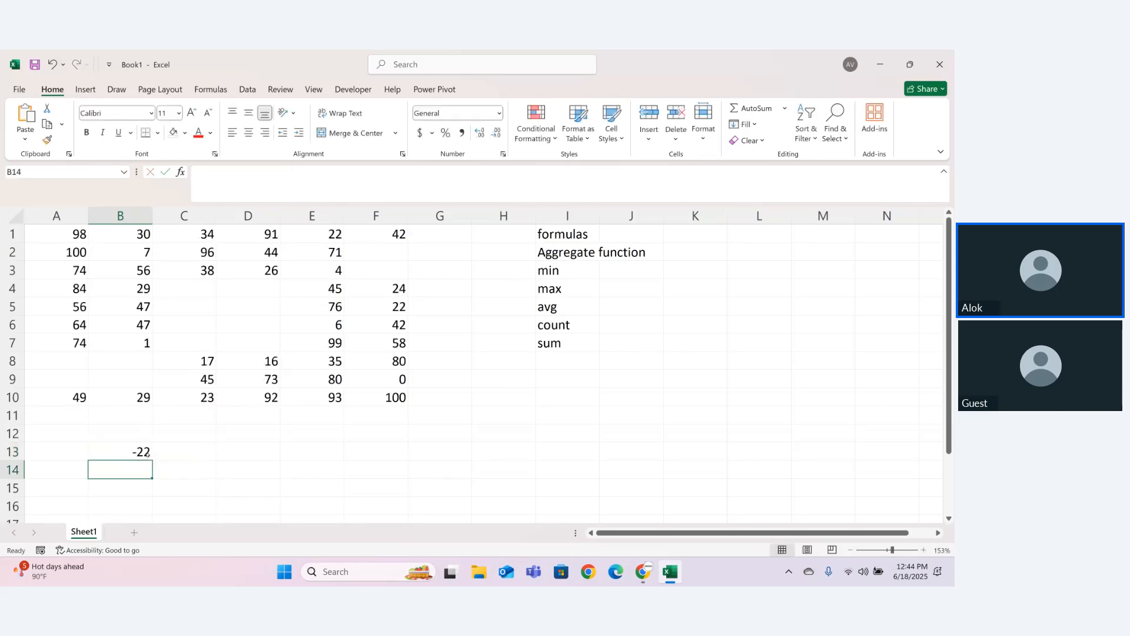
- Change the seventh argument of the MIN formula in B13 to -7
{"action": "left_click", "coordinate": [147, 452]}
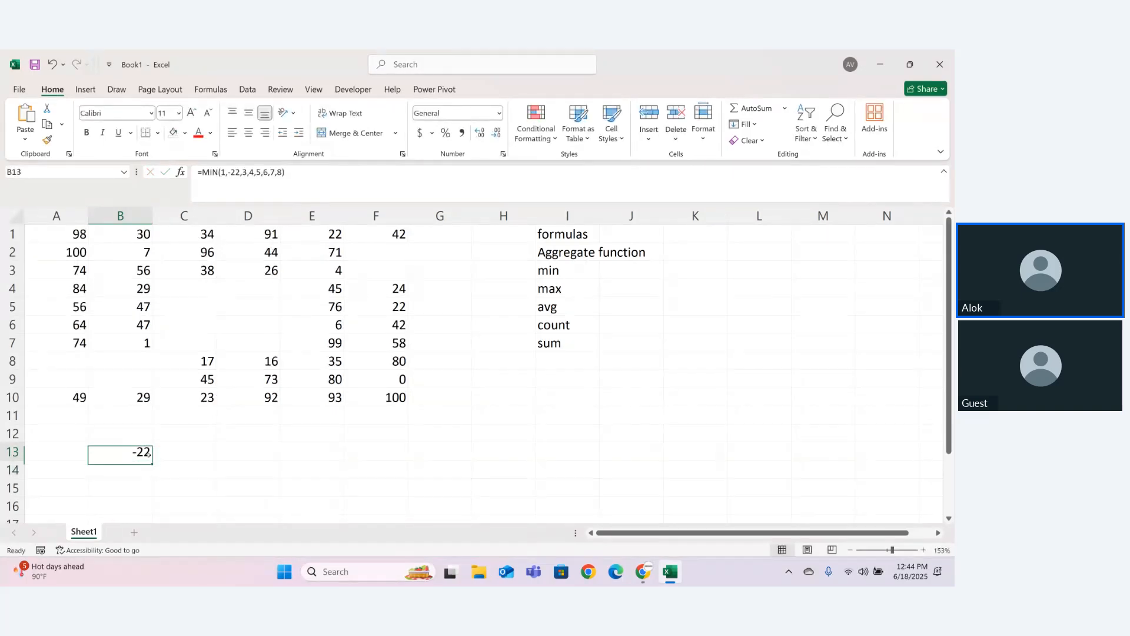
{"action": "double_click", "coordinate": [147, 453]}
{"action": "left_click", "coordinate": [200, 452]}
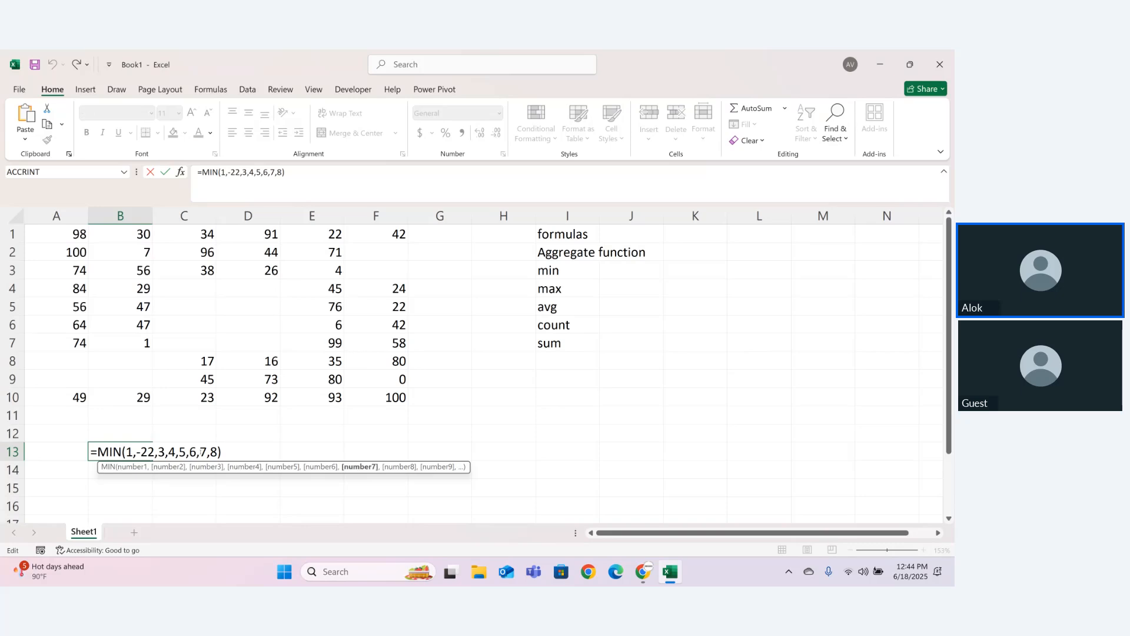
{"action": "type", "text": "-"}
{"action": "key", "text": "Return"}
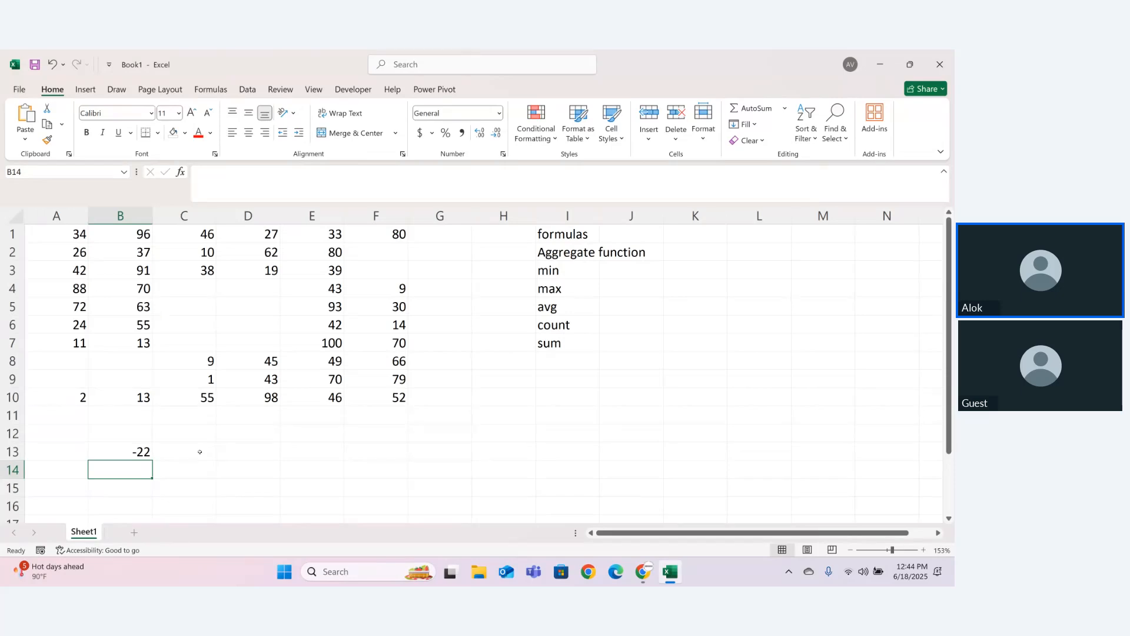
- Review the list of arguments inside the MIN formula in cell B13
{"action": "double_click", "coordinate": [138, 449]}
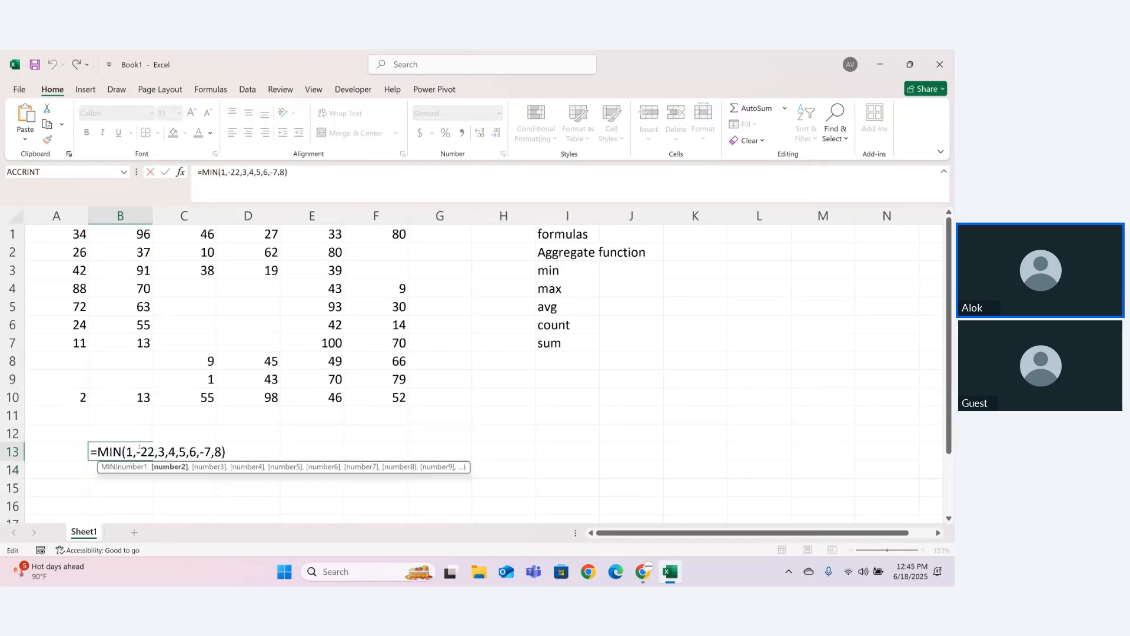
{"action": "left_click_drag", "start_coordinate": [126, 451], "coordinate": [228, 451]}
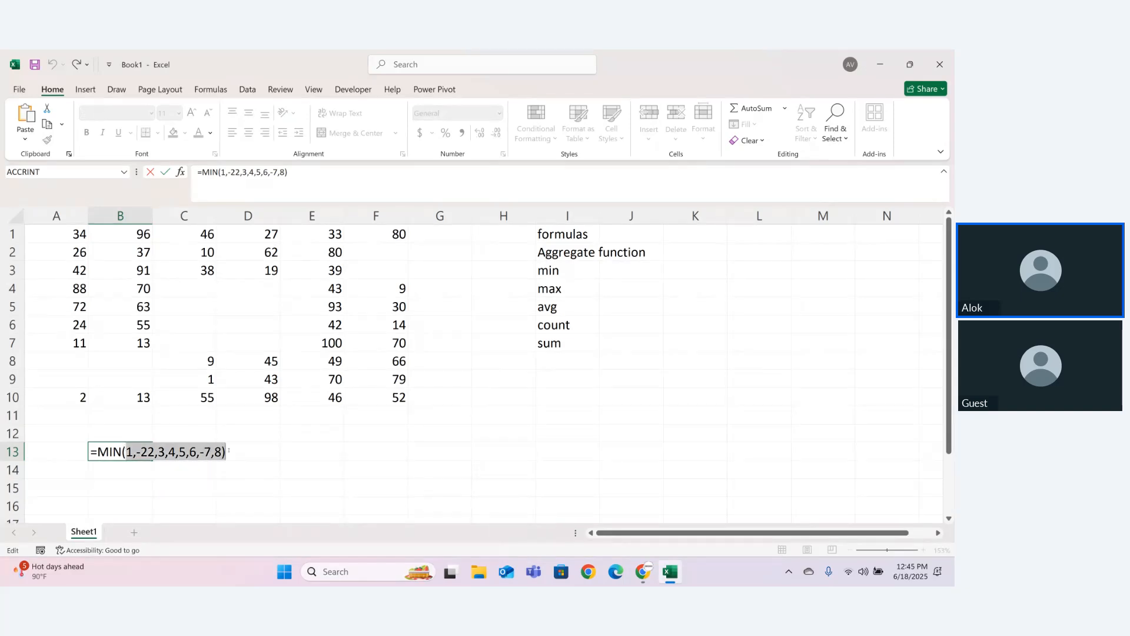
{"action": "left_click", "coordinate": [229, 450]}
{"action": "key", "text": "Return"}
{"action": "left_click", "coordinate": [246, 455]}
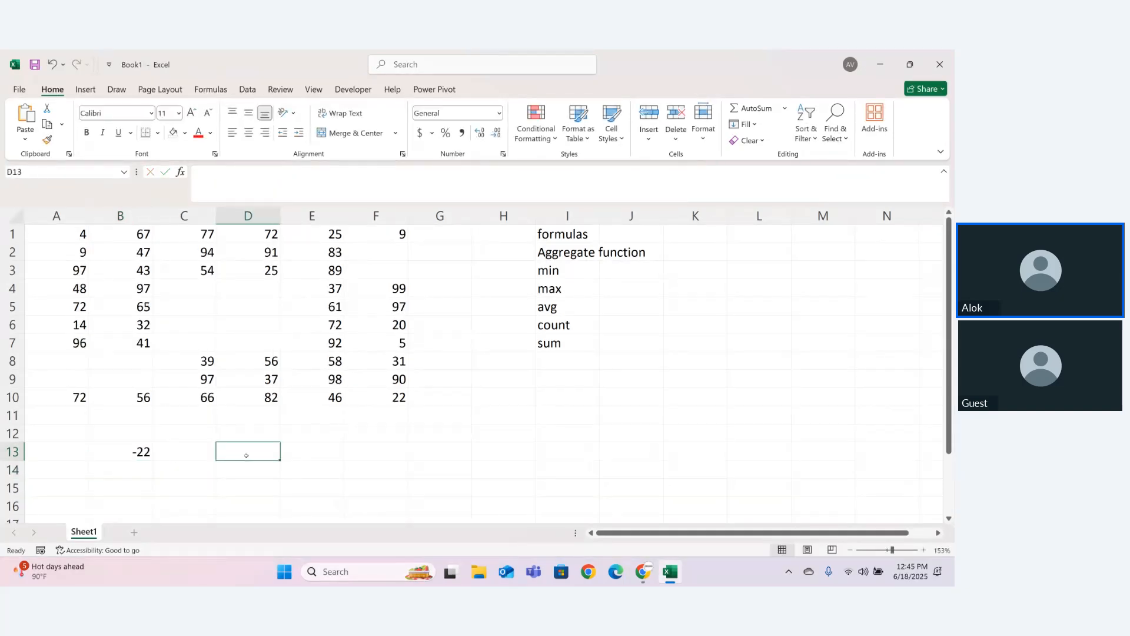
{"action": "type", "text": "=min"}
{"action": "key", "text": "Tab"}
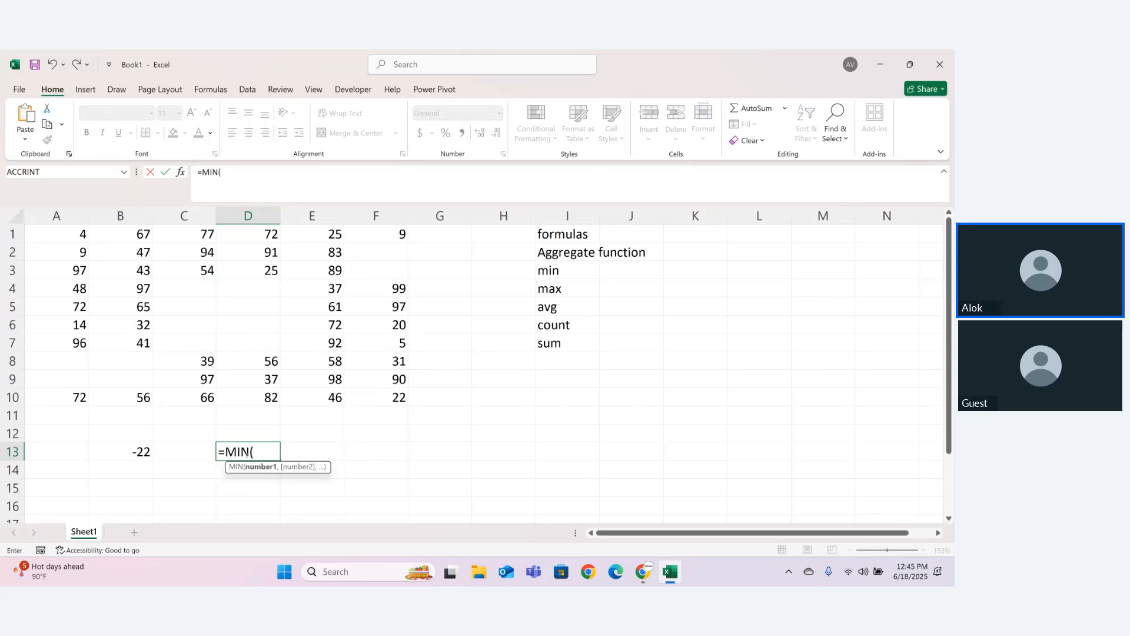
{"action": "type", "text": "A"}
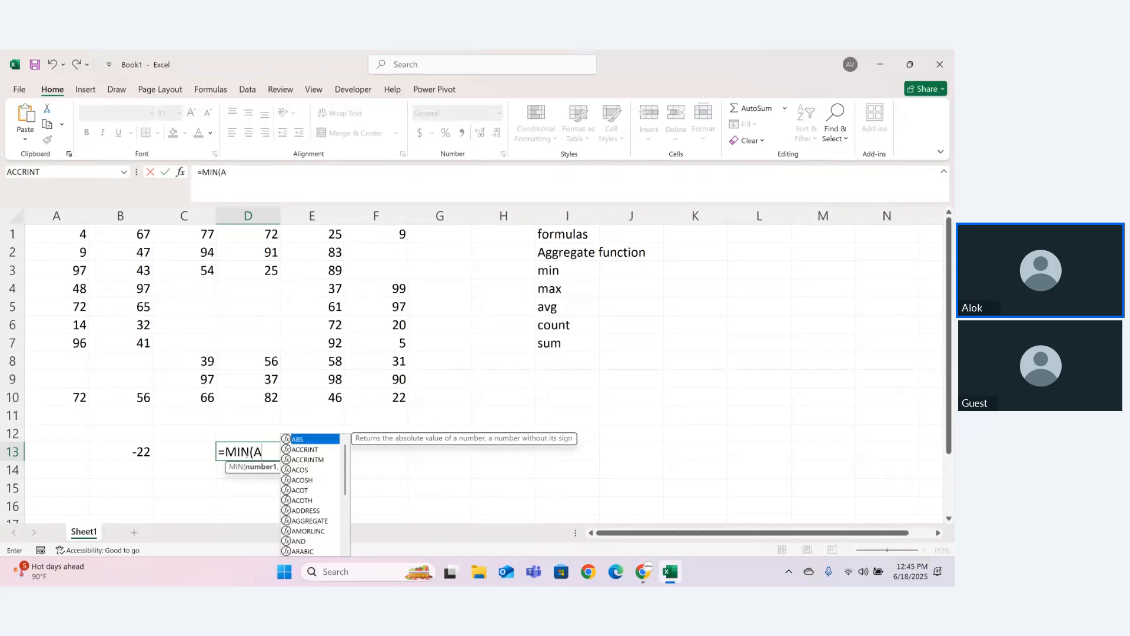
{"action": "type", "text": "1"}
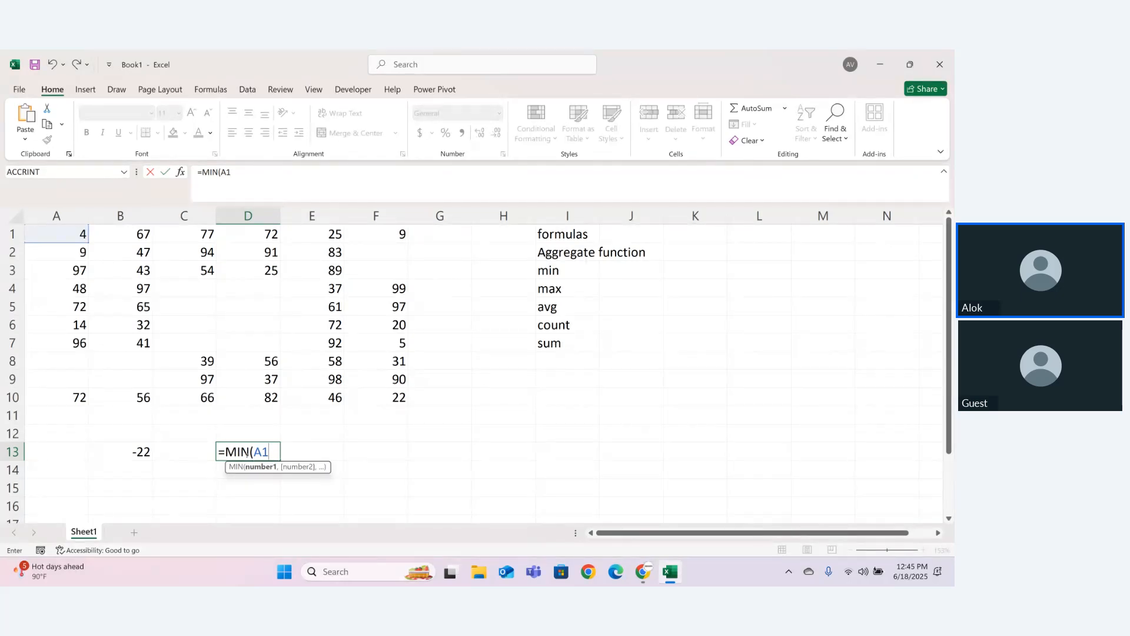
{"action": "key", "text": "BackSpace"}
{"action": "key", "text": "BackSpace"}
{"action": "key", "text": "BackSpace"}
{"action": "key", "text": "BackSpace"}
{"action": "key", "text": "BackSpace"}
{"action": "key", "text": "BackSpace"}
{"action": "key", "text": "BackSpace"}
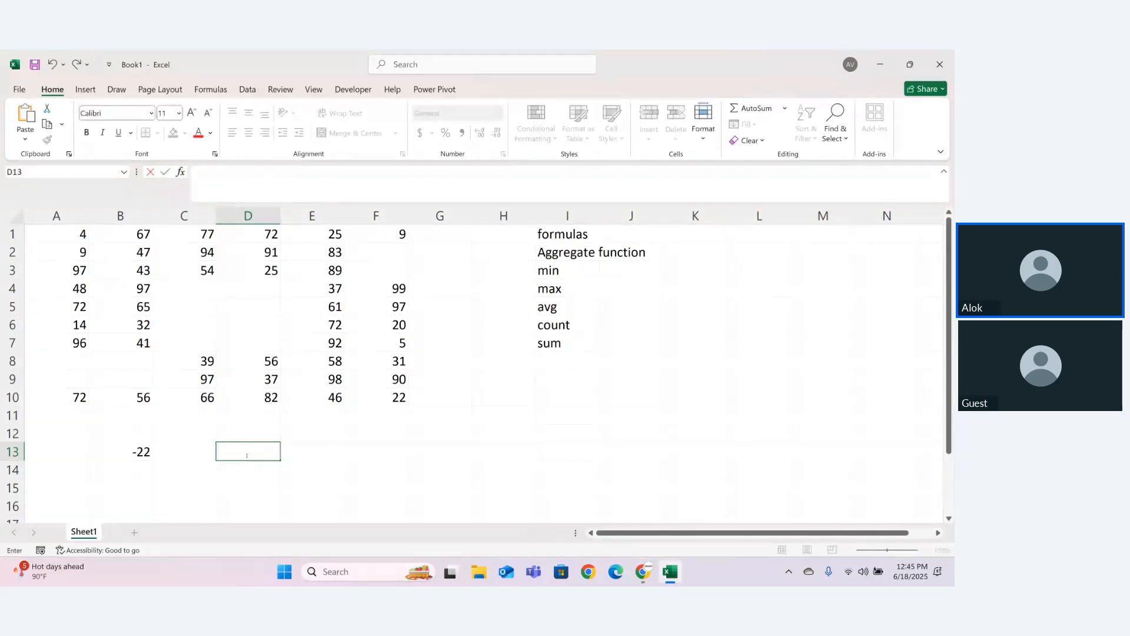
{"action": "key", "text": "Return"}
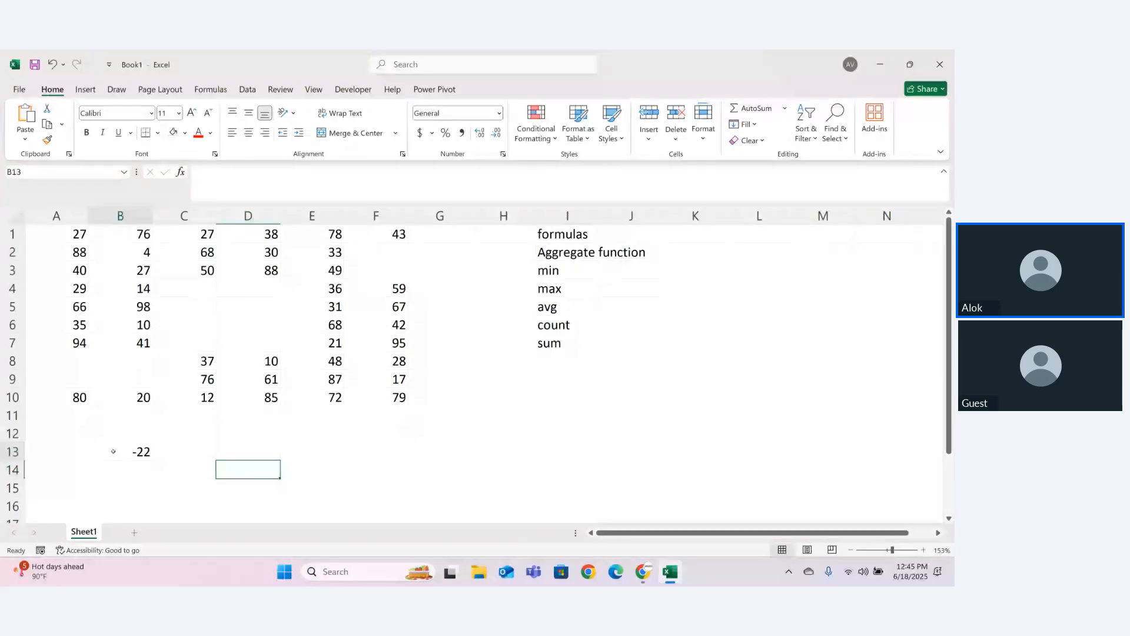
{"action": "left_click", "coordinate": [113, 452]}
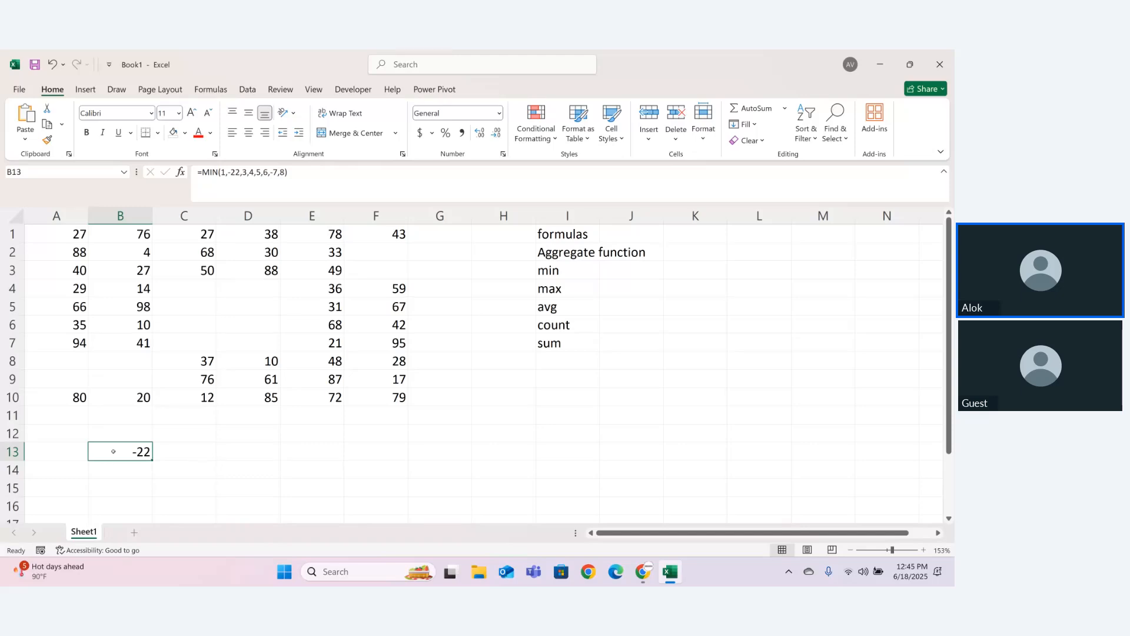
{"action": "key", "text": "Return"}
- Enter the formula =MIN(A1,B1,C1) in cell D14
{"action": "left_click", "coordinate": [234, 475]}
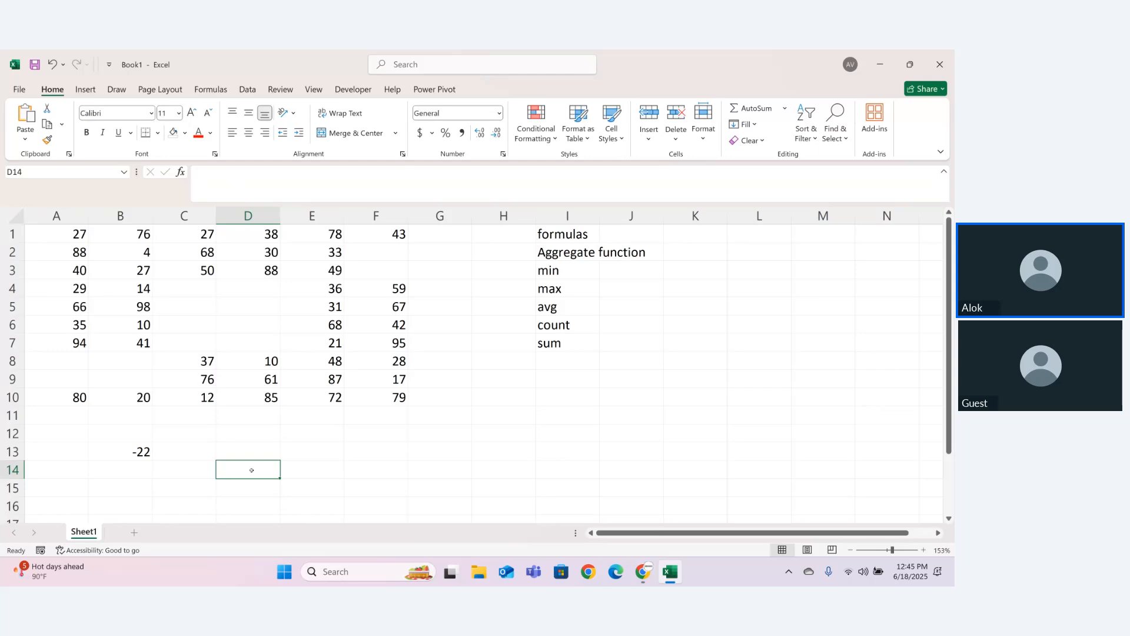
{"action": "type", "text": "=min"}
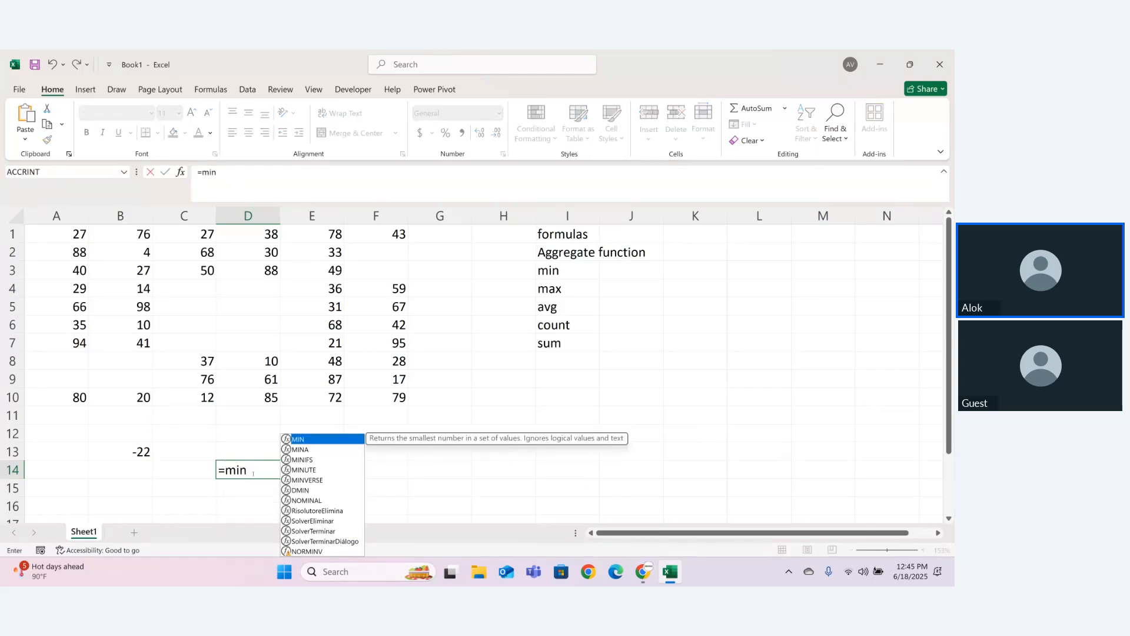
{"action": "key", "text": "Tab"}
{"action": "type", "text": "A1"}
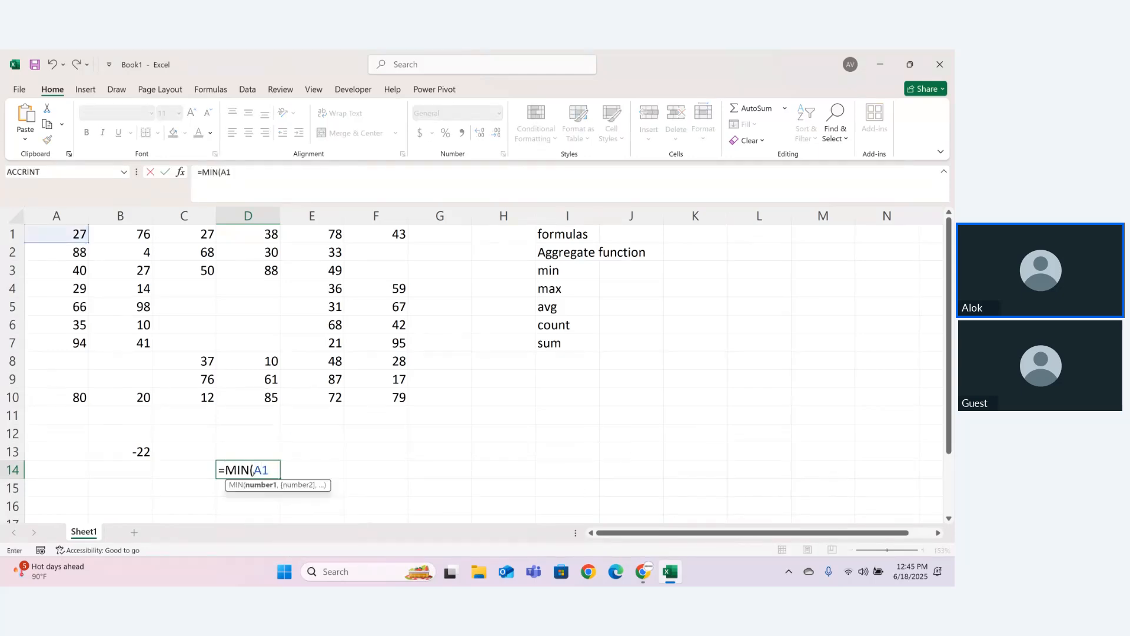
{"action": "type", "text": ","}
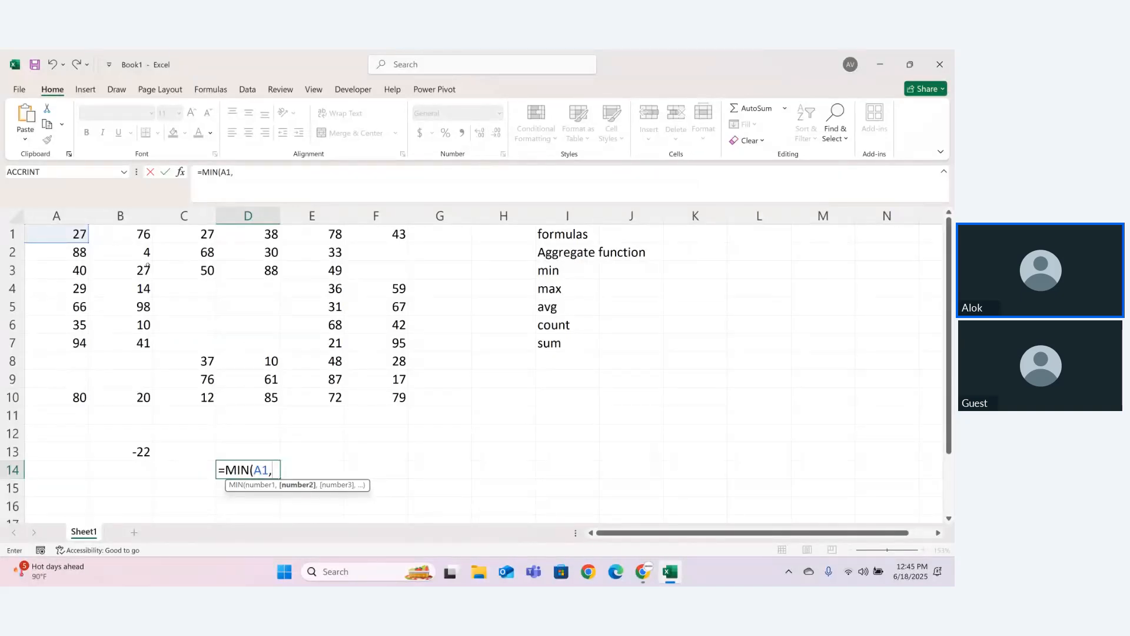
{"action": "type", "text": "A"}
{"action": "key", "text": "BackSpace"}
{"action": "type", "text": "B1,"}
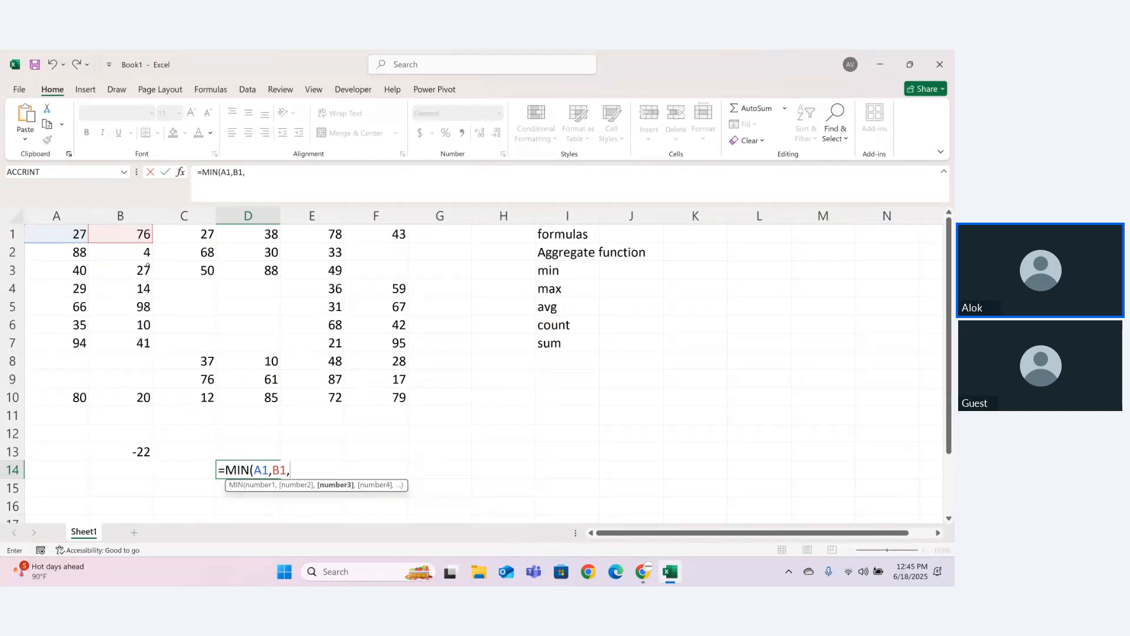
{"action": "type", "text": "c1,"}
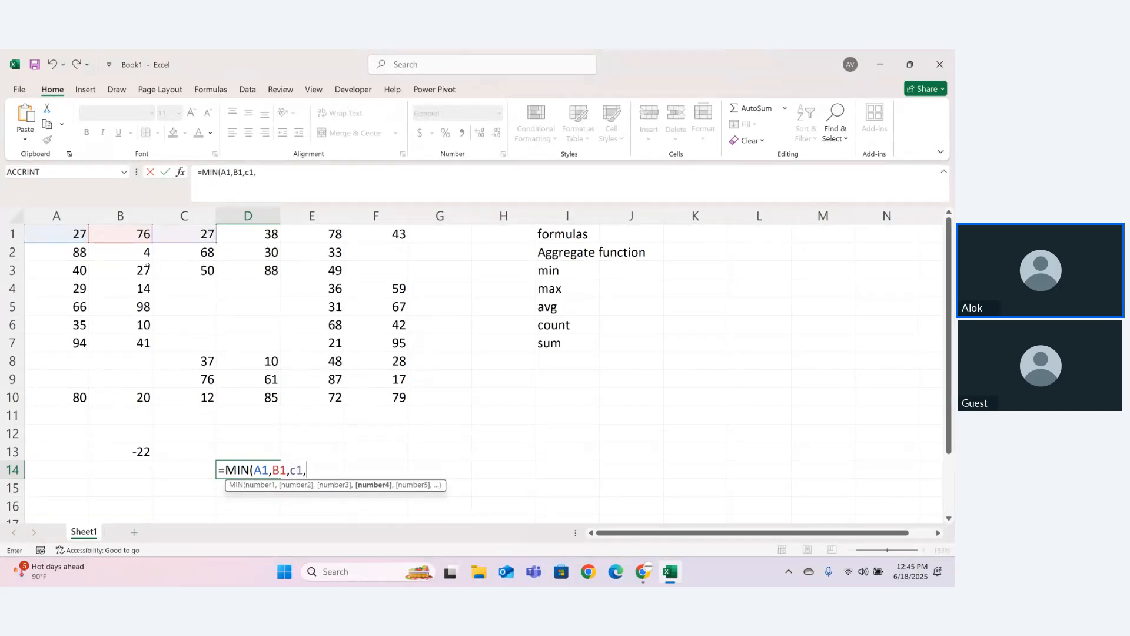
{"action": "key", "text": "BackSpace"}
{"action": "type", "text": ")"}
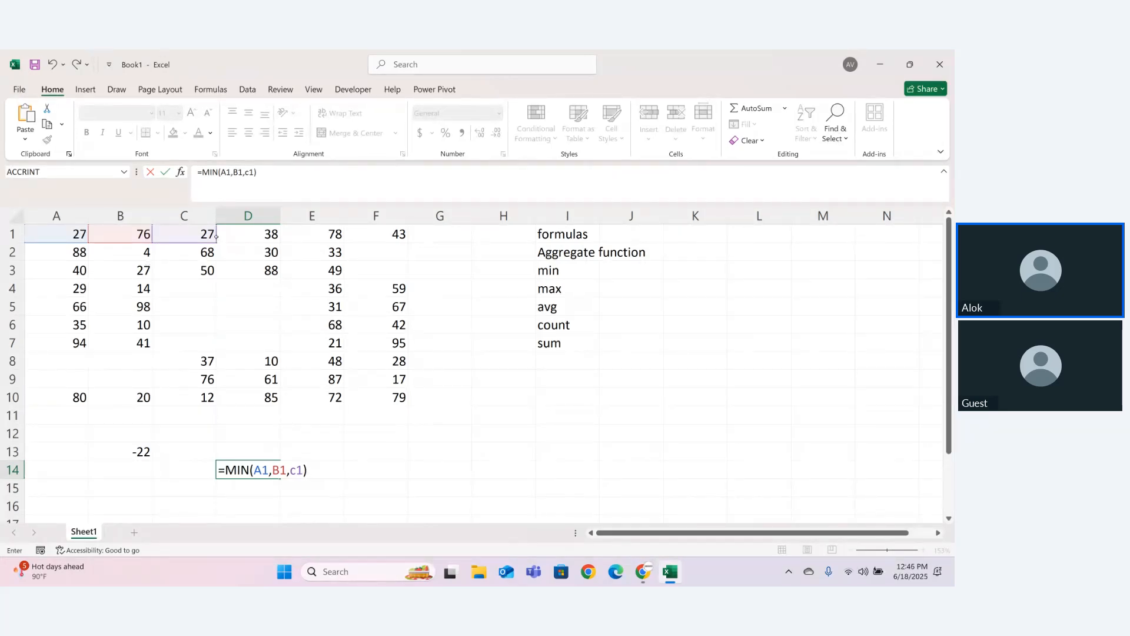
{"action": "key", "text": "Return"}
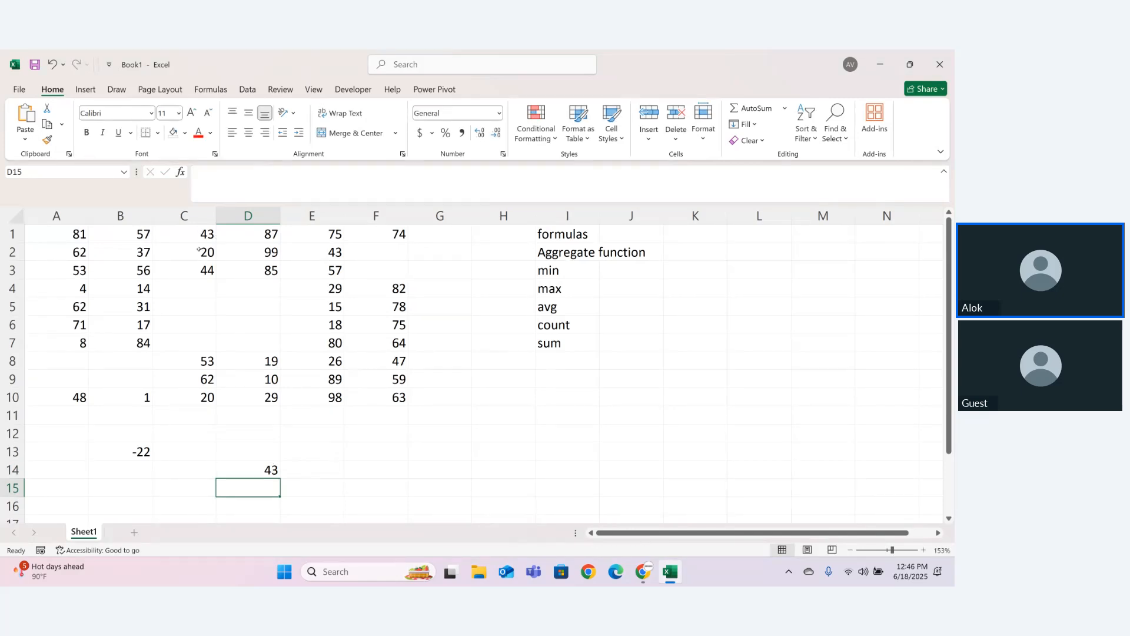
{"action": "double_click", "coordinate": [247, 476]}
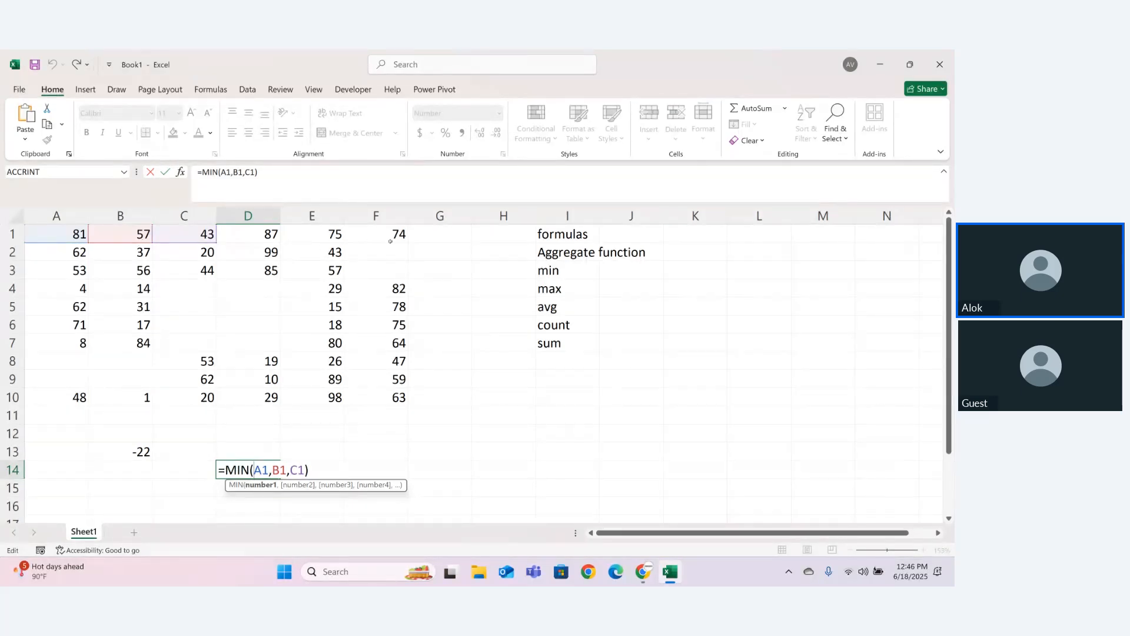
{"action": "left_click", "coordinate": [451, 475]}
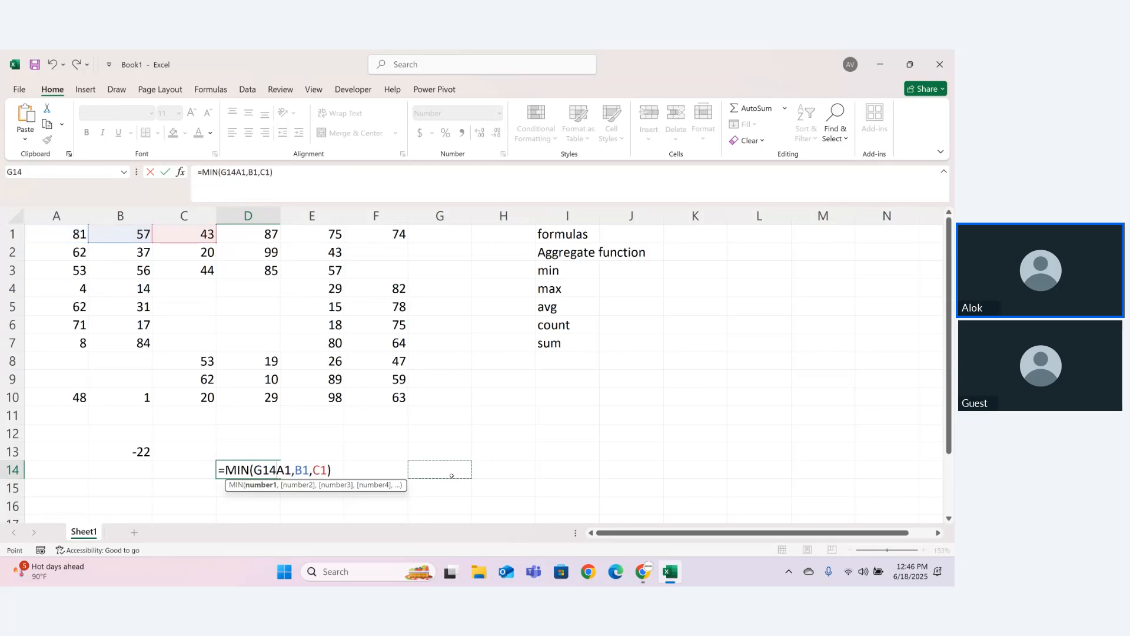
{"action": "key", "text": "Return"}
{"action": "left_click", "coordinate": [273, 470]}
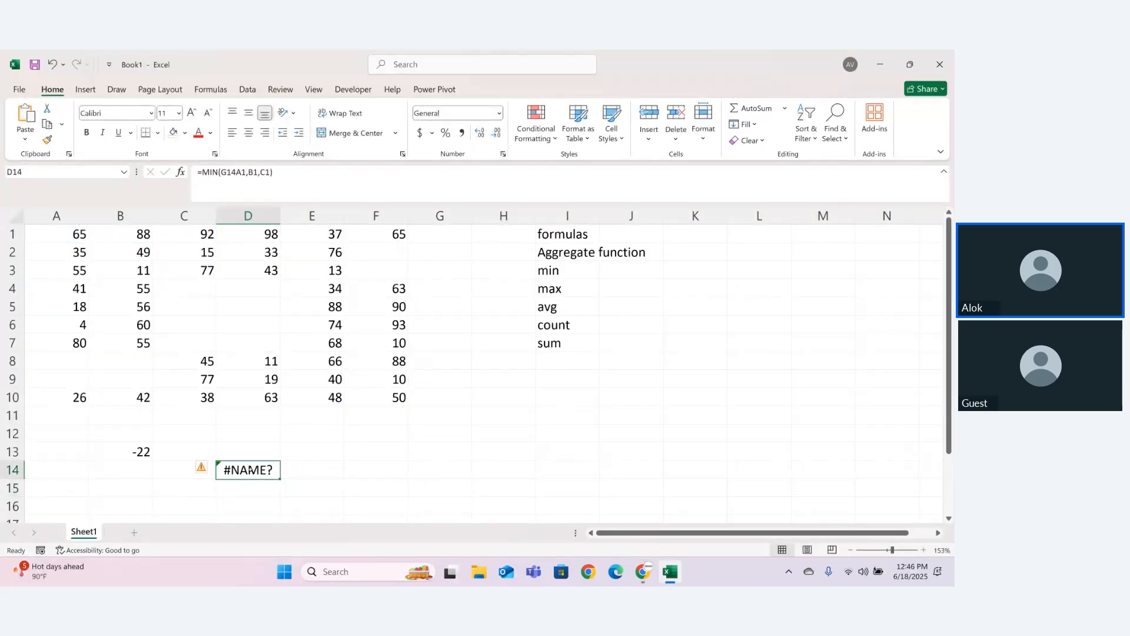
- Remove the stray G14 reference from the first argument of the MIN formula in D14
{"action": "double_click", "coordinate": [250, 469]}
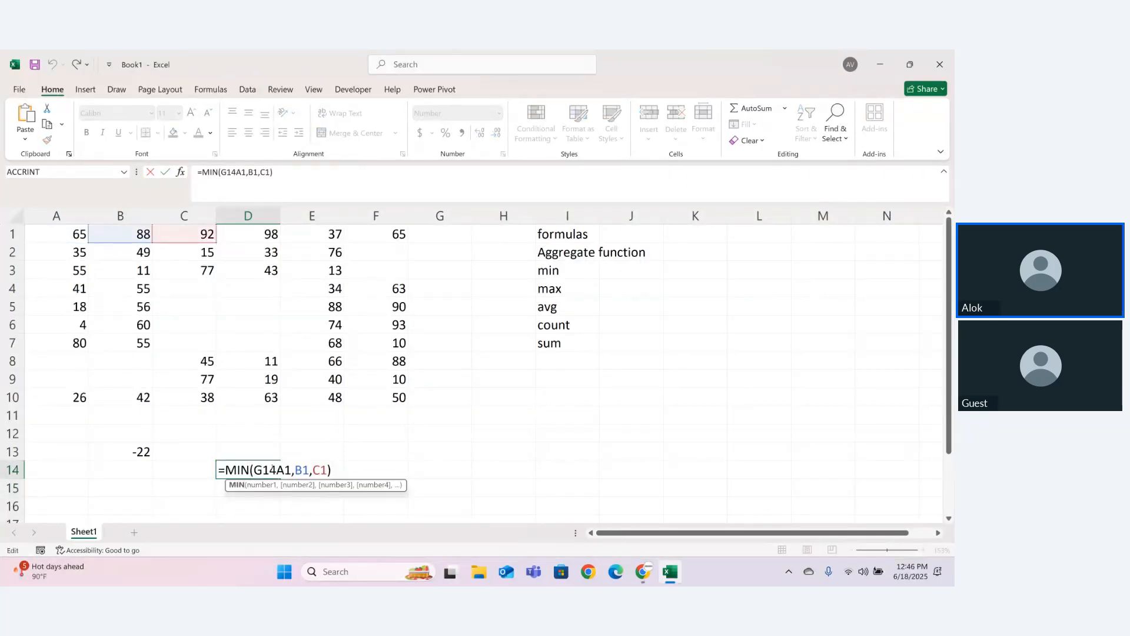
{"action": "left_click", "coordinate": [276, 469]}
{"action": "key", "text": "BackSpace"}
{"action": "key", "text": "BackSpace"}
{"action": "key", "text": "BackSpace"}
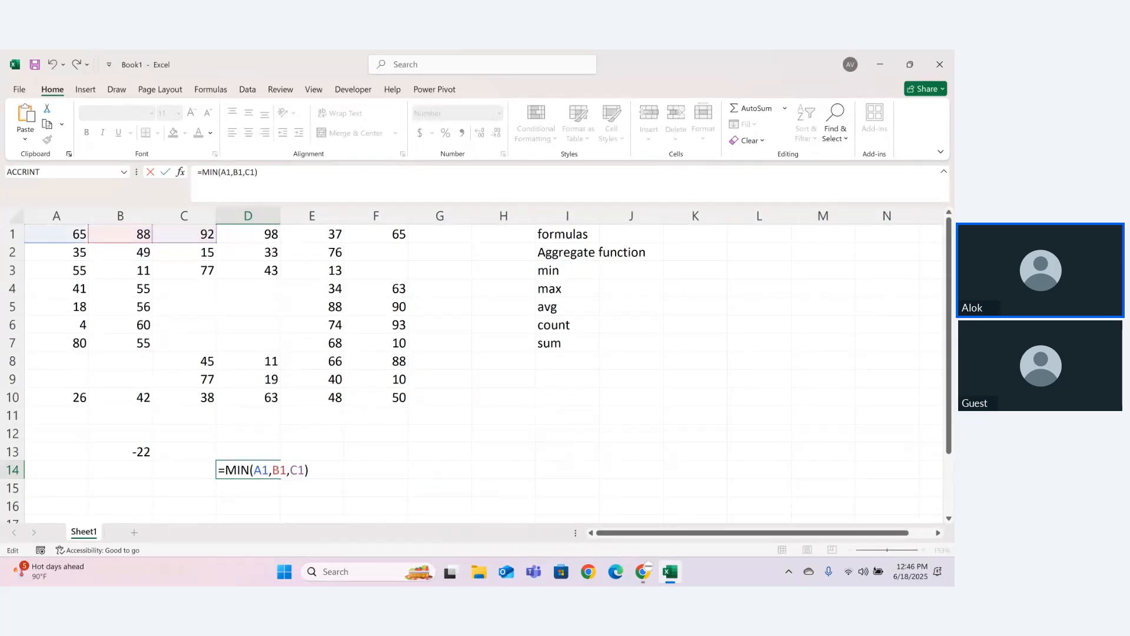
{"action": "key", "text": "Return"}
- Enter the formula =MIN(A1:F1) in cell E14
{"action": "left_click", "coordinate": [308, 469]}
{"action": "type", "text": "=min"}
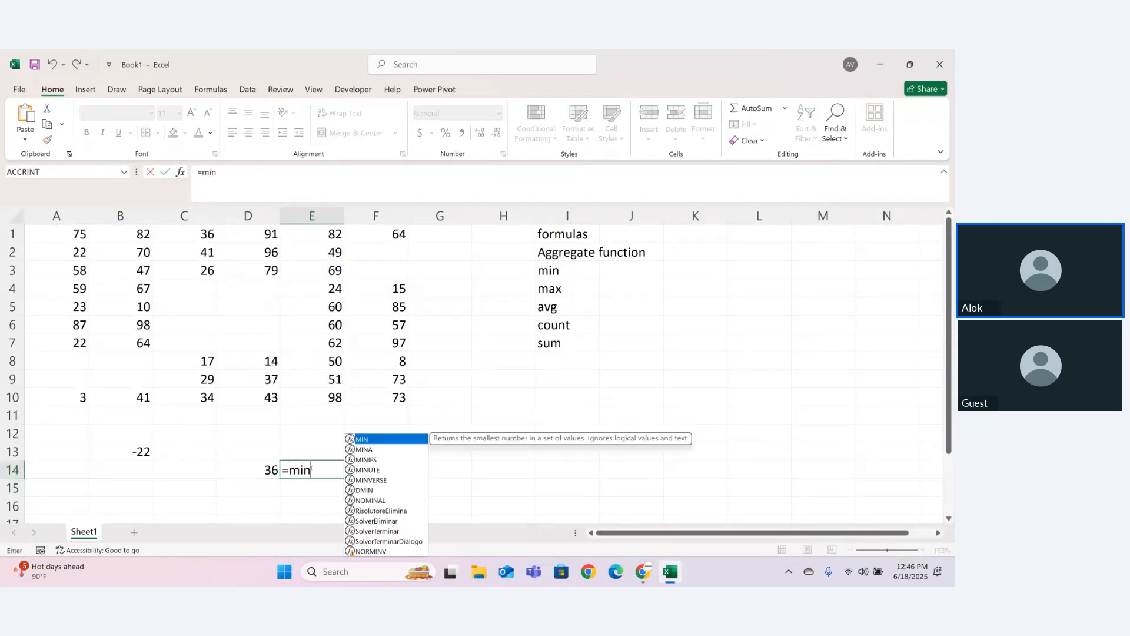
{"action": "key", "text": "Tab"}
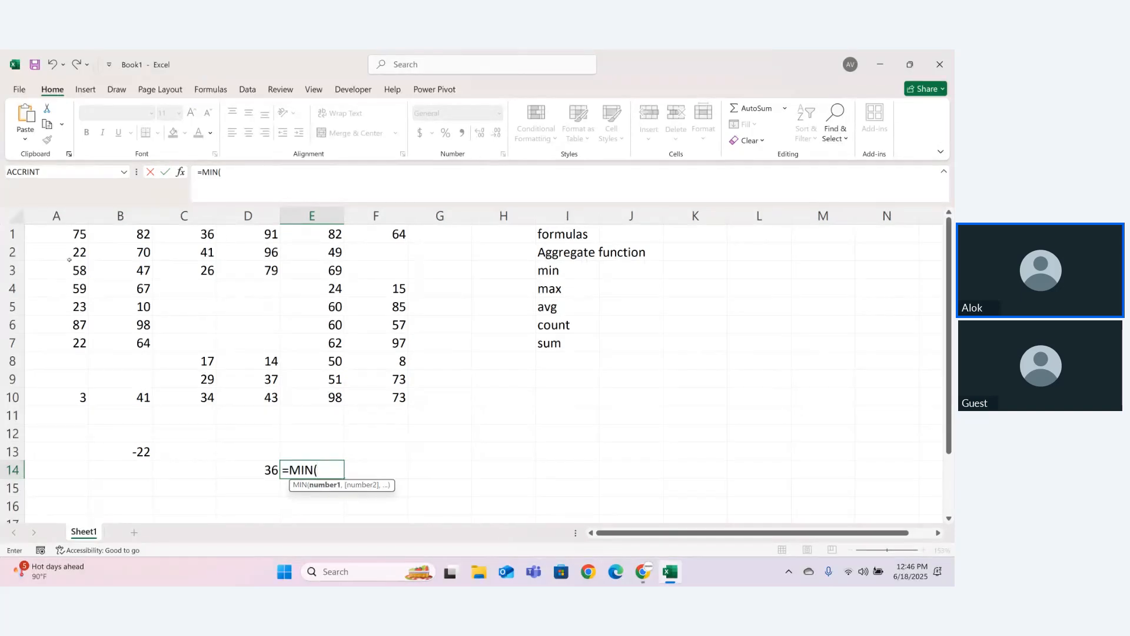
{"action": "left_click_drag", "start_coordinate": [54, 238], "coordinate": [420, 234]}
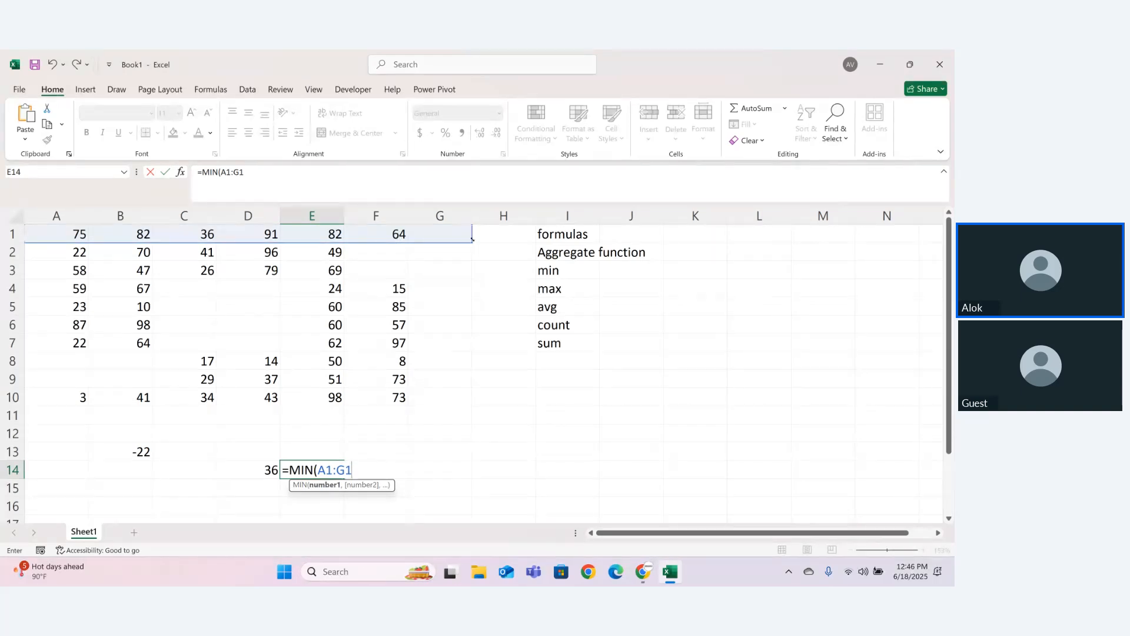
{"action": "left_click_drag", "start_coordinate": [471, 242], "coordinate": [412, 234]}
{"action": "type", "text": ")"}
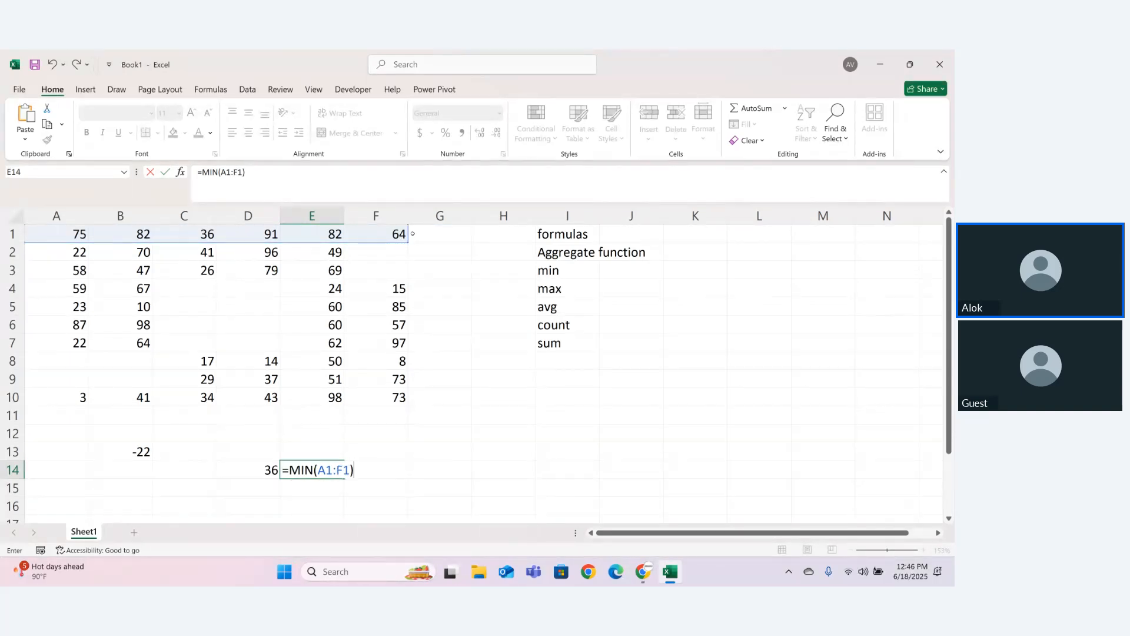
{"action": "key", "text": "Return"}
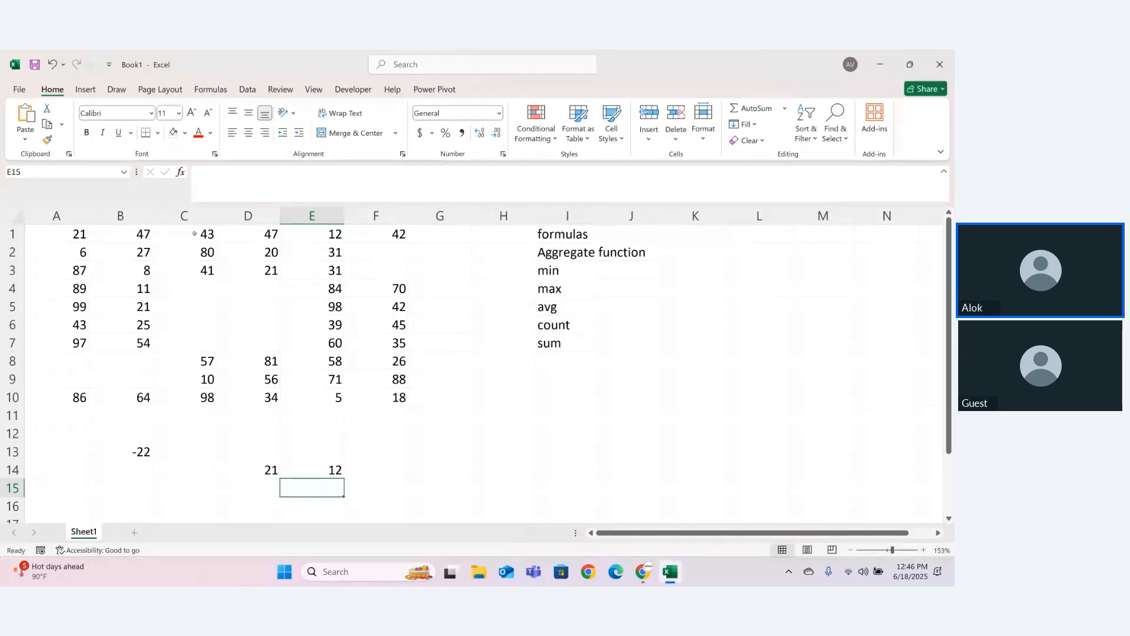
- Highlight cells A1 to C1 and review the range used by the MIN formula in E14
{"action": "left_click_drag", "start_coordinate": [209, 234], "coordinate": [65, 234]}
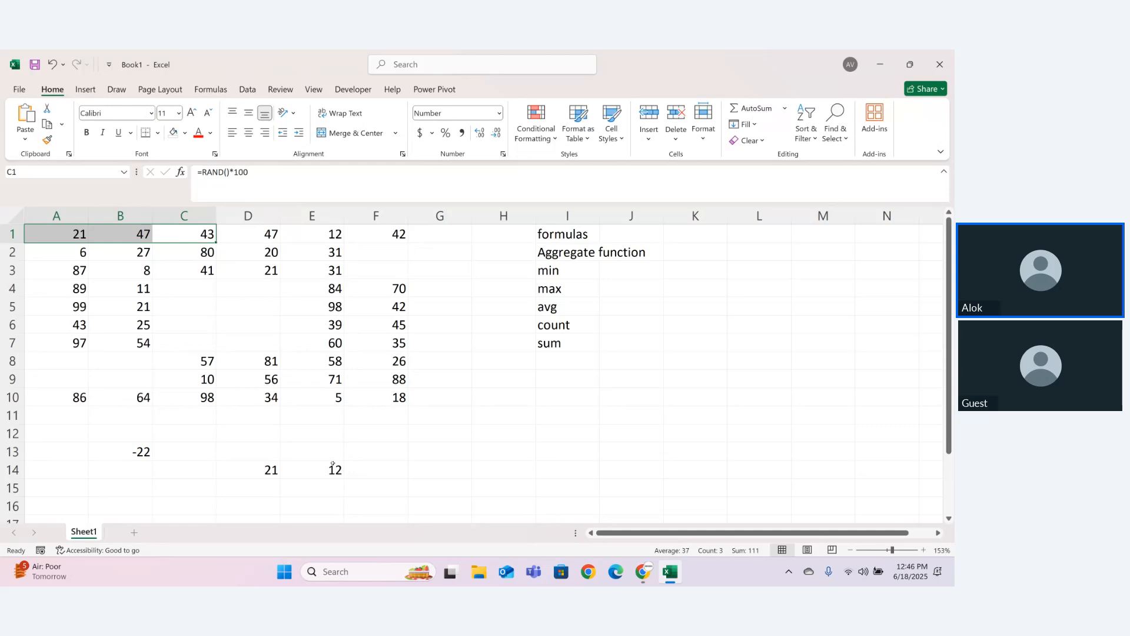
{"action": "key", "text": "Tab"}
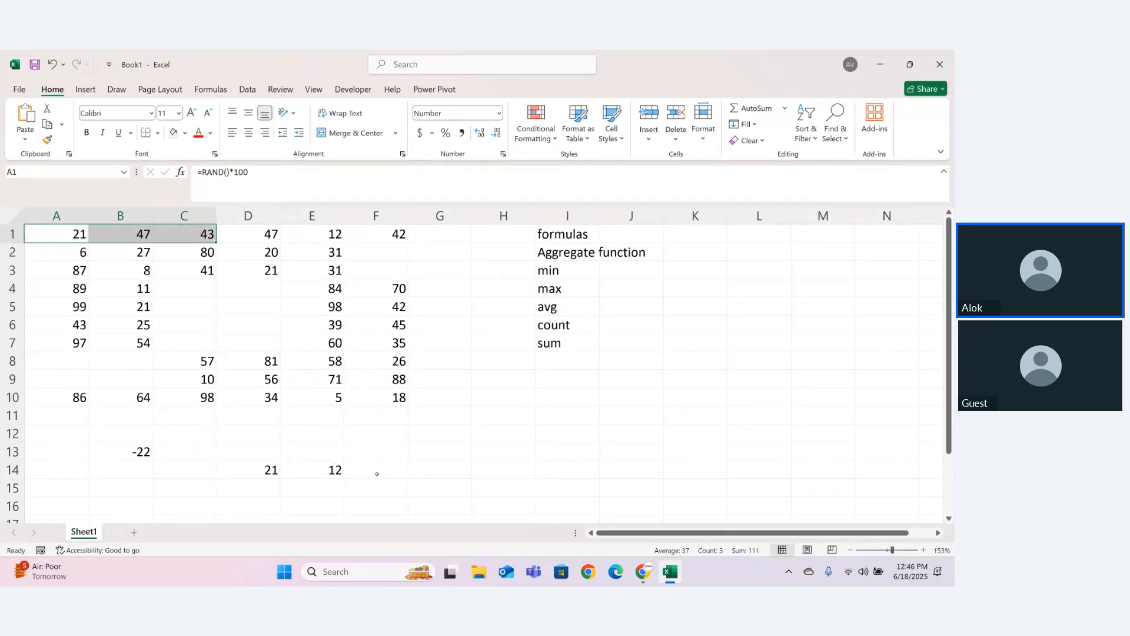
{"action": "left_click", "coordinate": [314, 467]}
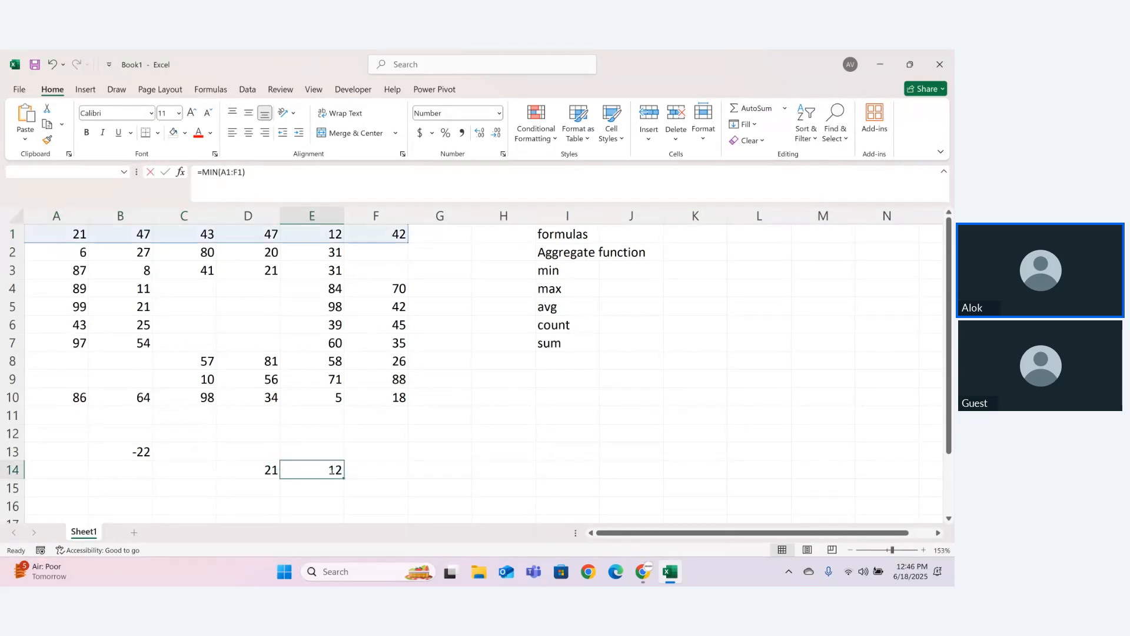
{"action": "type", "text": "=MIN(A1:F1)"}
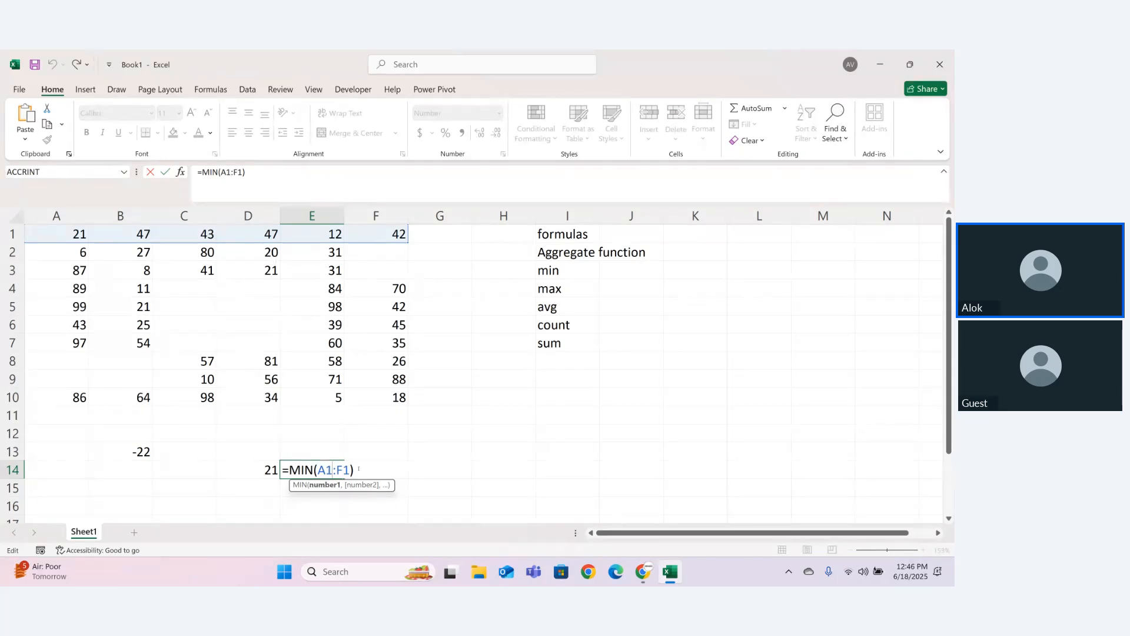
{"action": "key", "text": "Return"}
- Enter the formula =MIN(A1:F10) in cell F14
{"action": "left_click", "coordinate": [394, 476]}
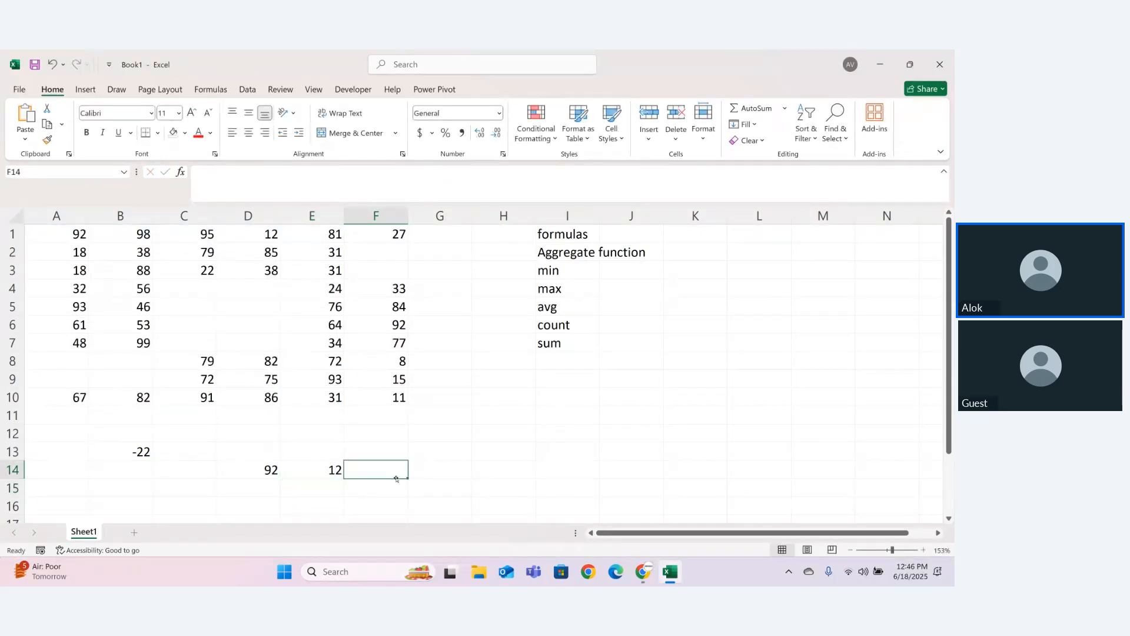
{"action": "type", "text": "=min"}
{"action": "key", "text": "Tab"}
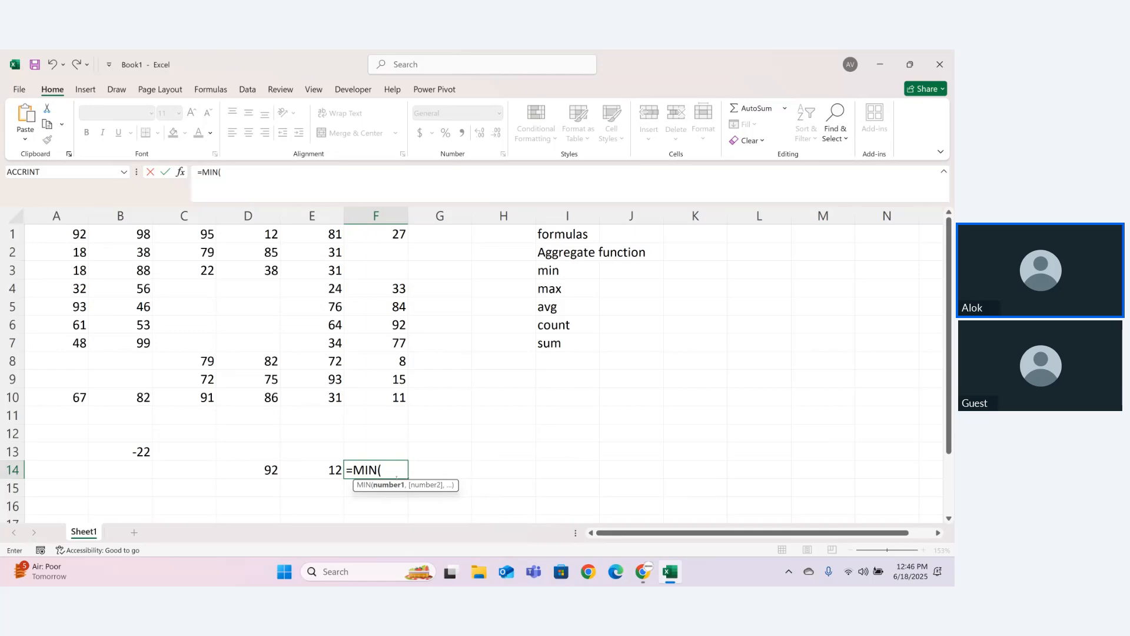
{"action": "type", "text": "A1:l"}
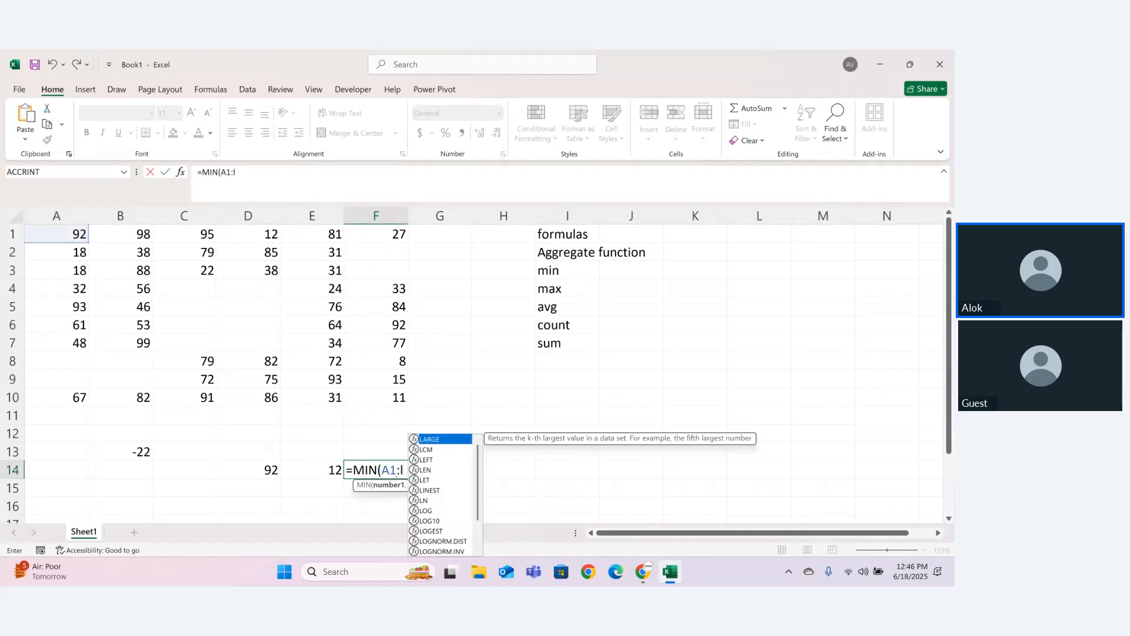
{"action": "key", "text": "BackSpace"}
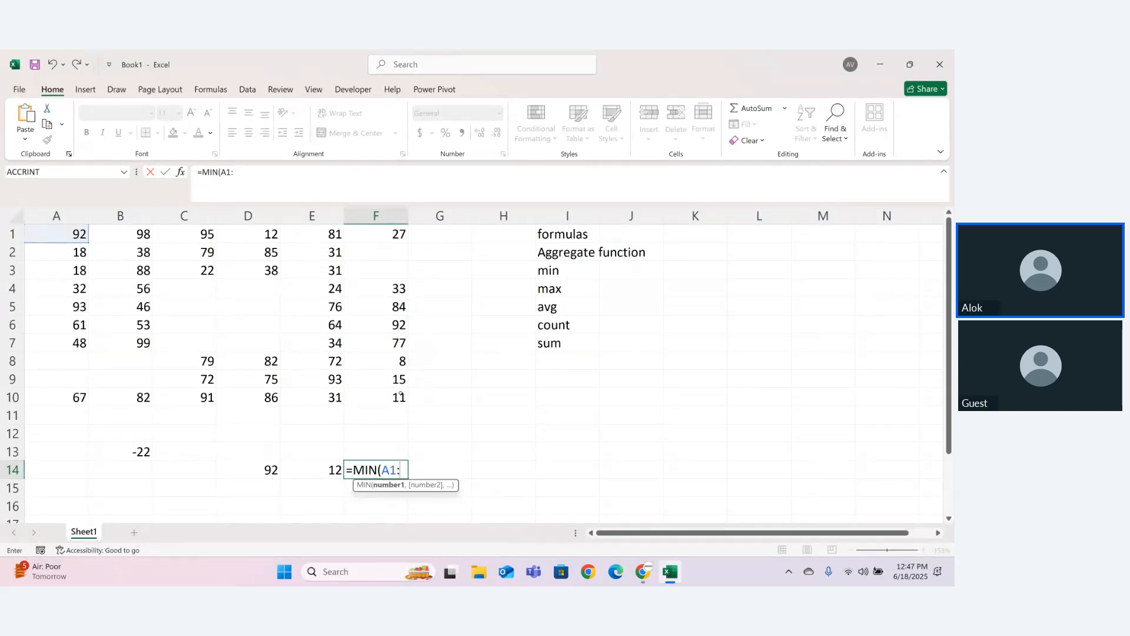
{"action": "type", "text": "f10"}
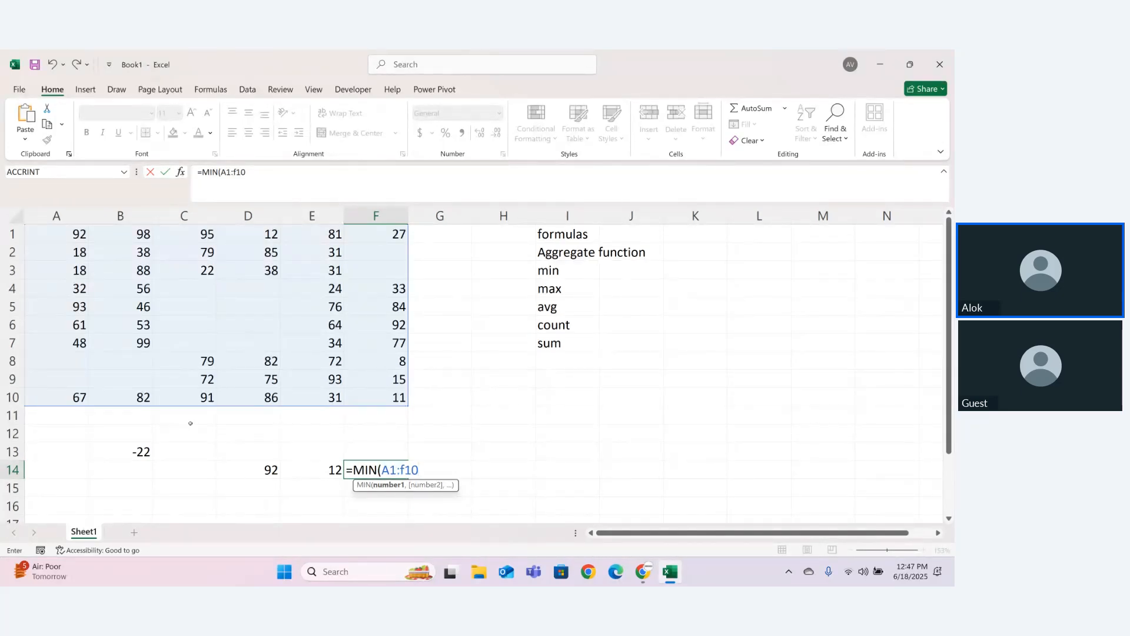
{"action": "type", "text": ")"}
{"action": "key", "text": "Return"}
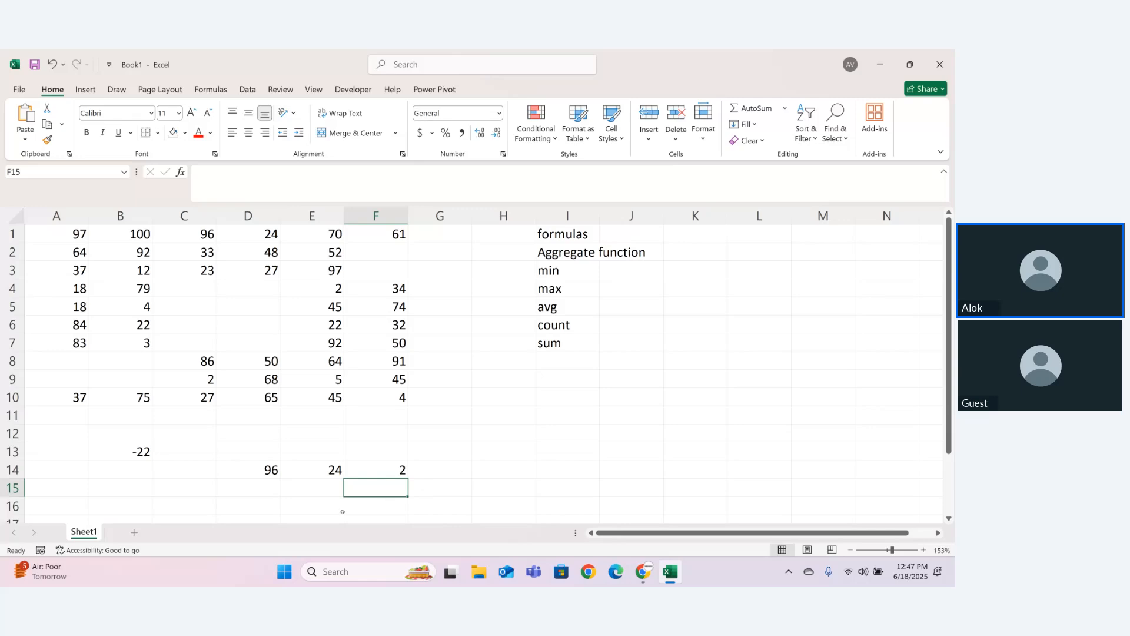
- Enter the formula =MAX(A1:F10) in cell D15 and check its result against cell F7
{"action": "left_click", "coordinate": [253, 491]}
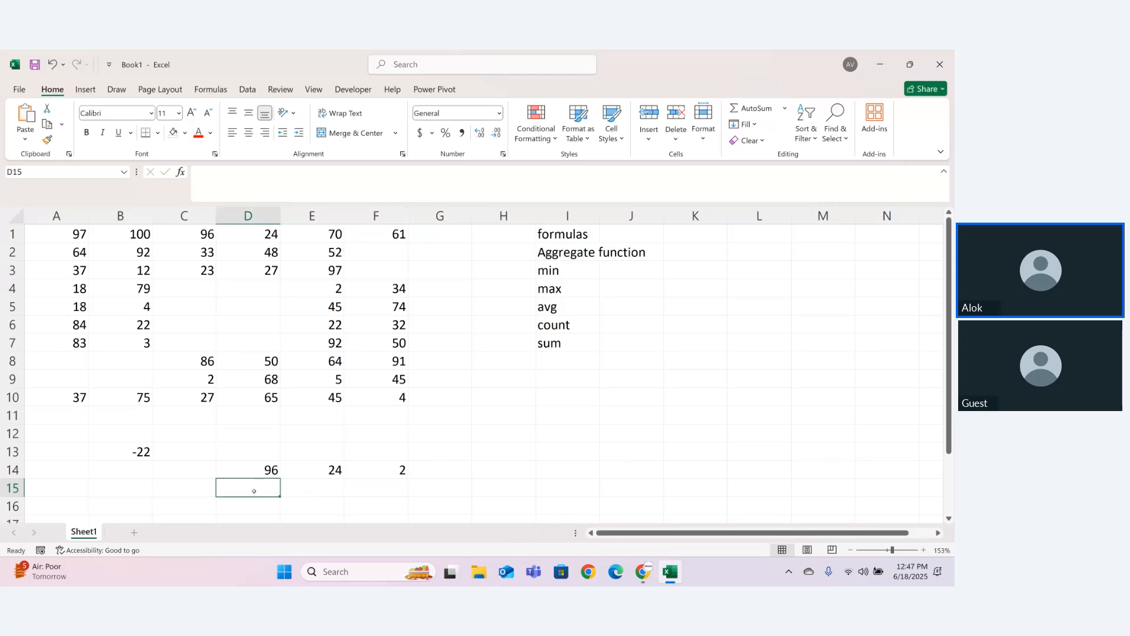
{"action": "type", "text": "=ma"}
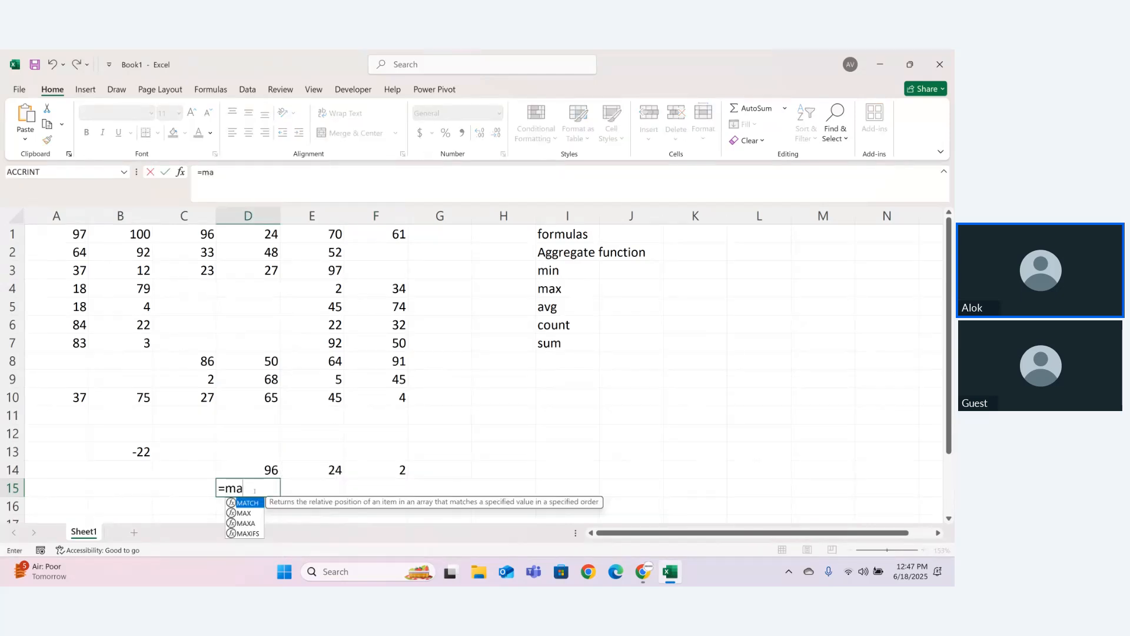
{"action": "type", "text": "x"}
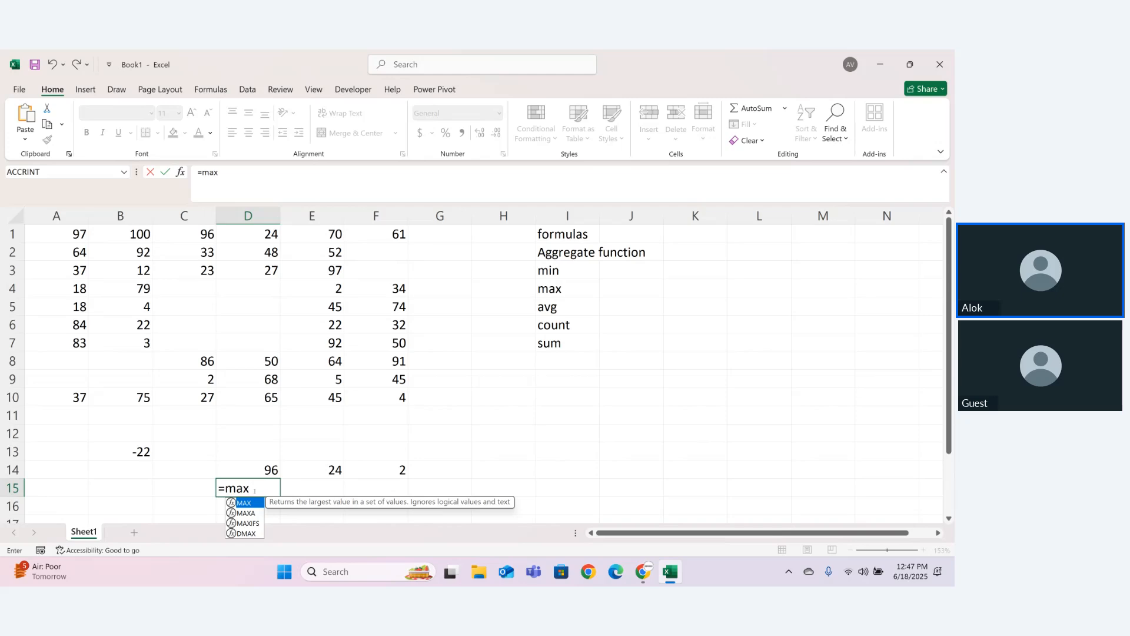
{"action": "key", "text": "Tab"}
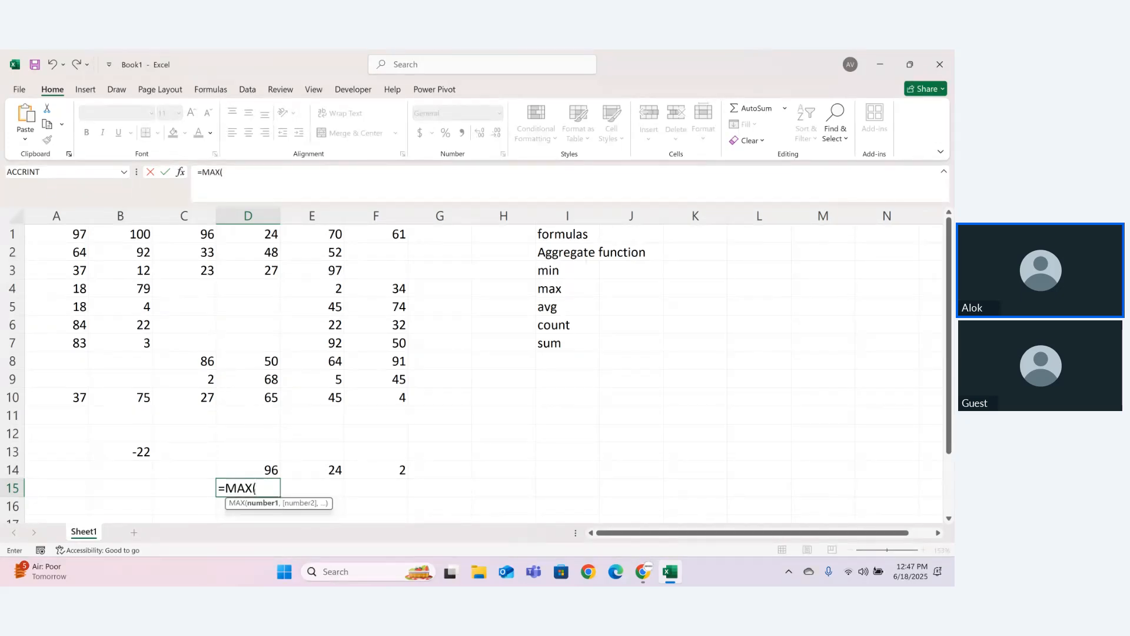
{"action": "type", "text": "A1:"}
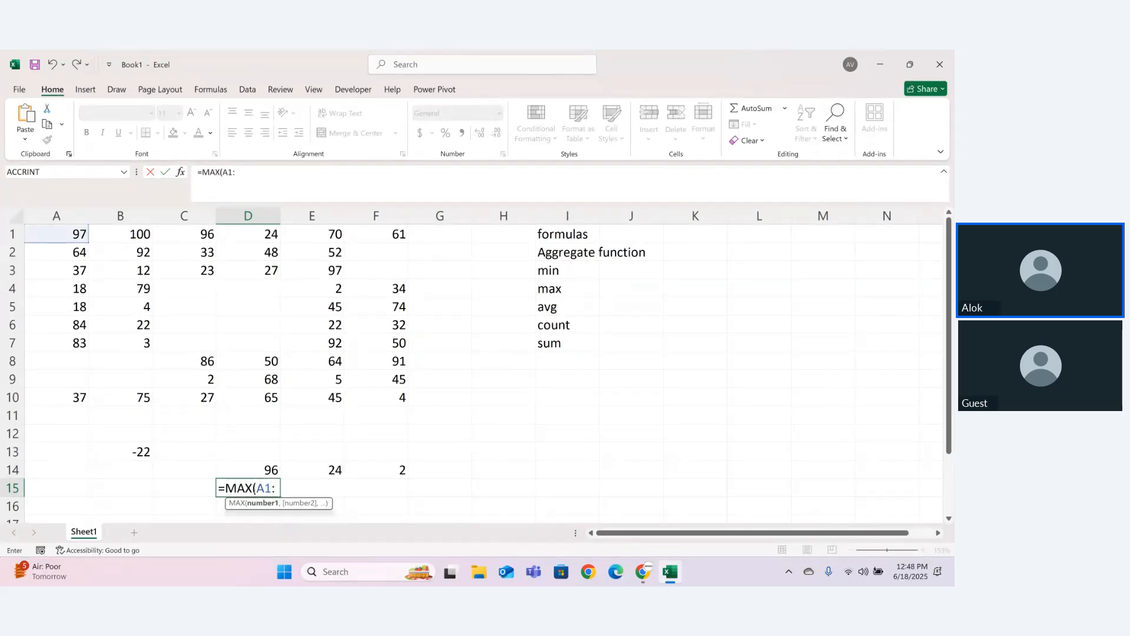
{"action": "type", "text": "f1"}
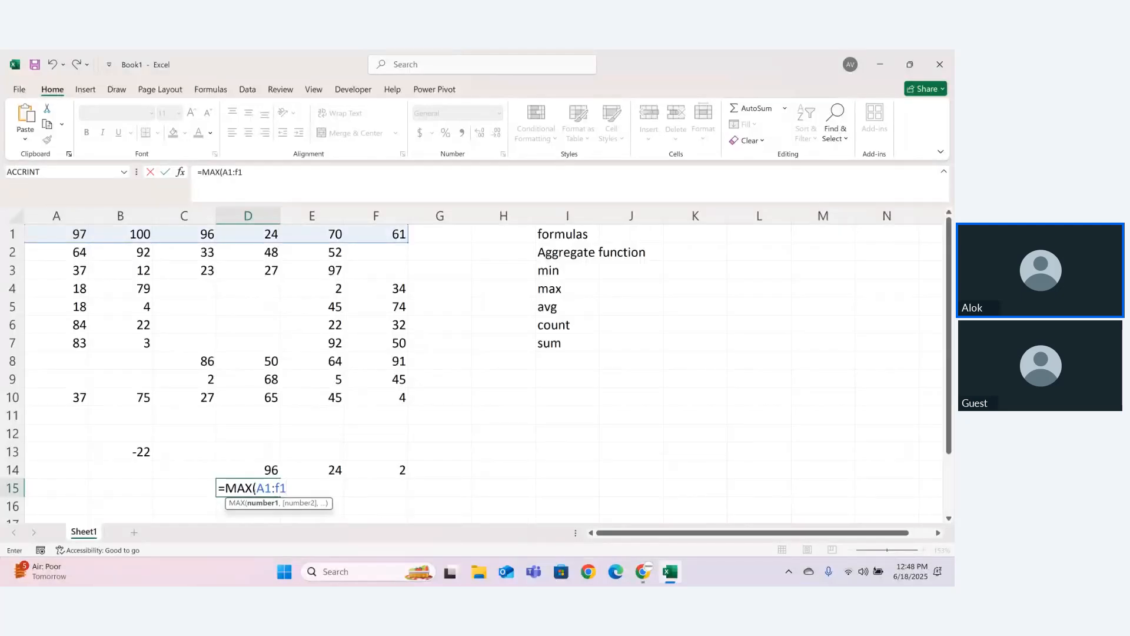
{"action": "type", "text": "0)"}
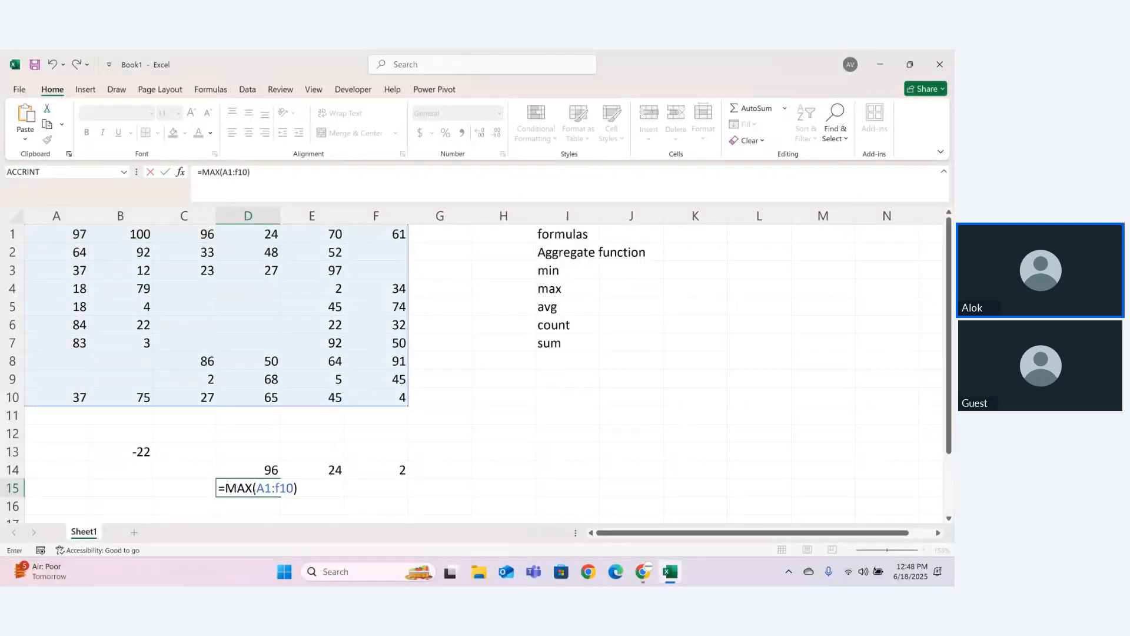
{"action": "key", "text": "Return"}
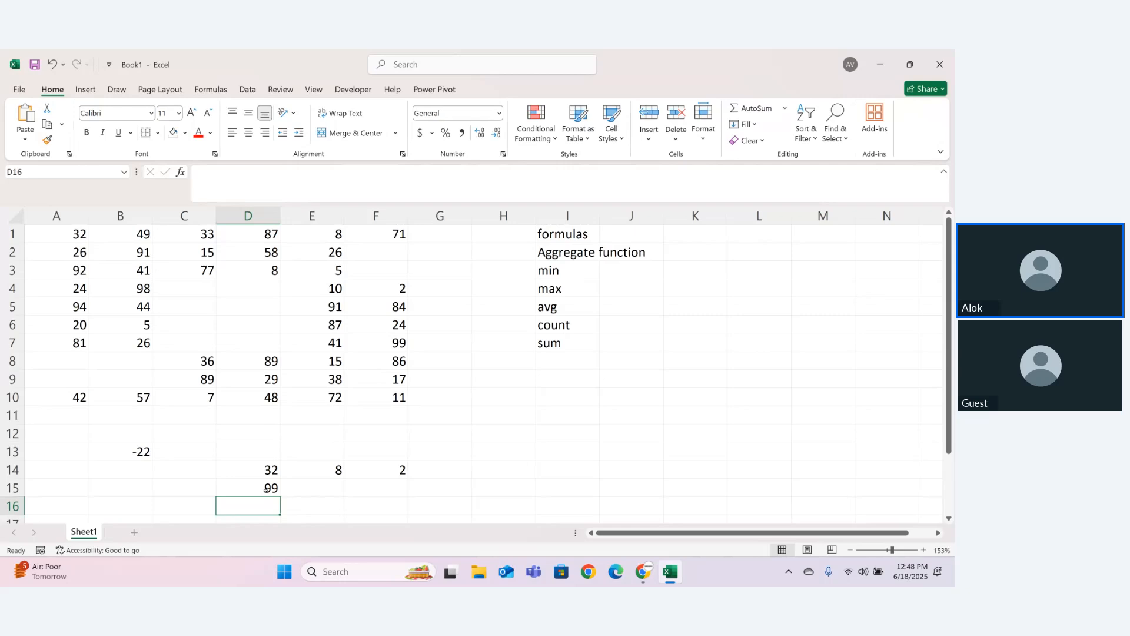
{"action": "left_click", "coordinate": [397, 344]}
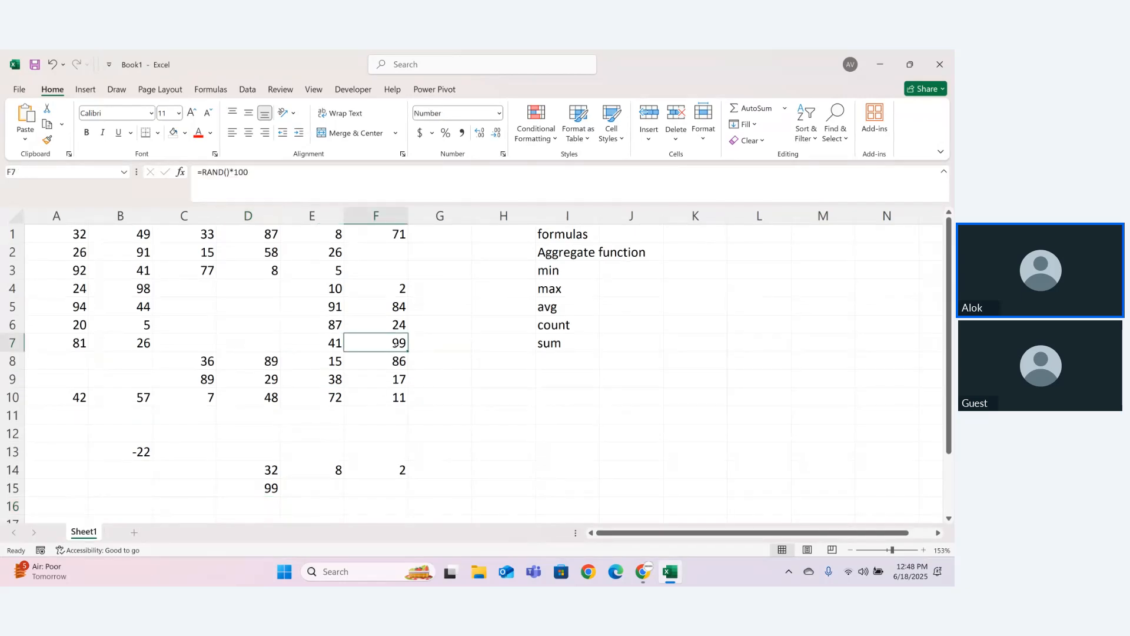
- Enter the formula =MAX(A1:F1) in cell E15
{"action": "left_click", "coordinate": [329, 492]}
{"action": "type", "text": "=ma"}
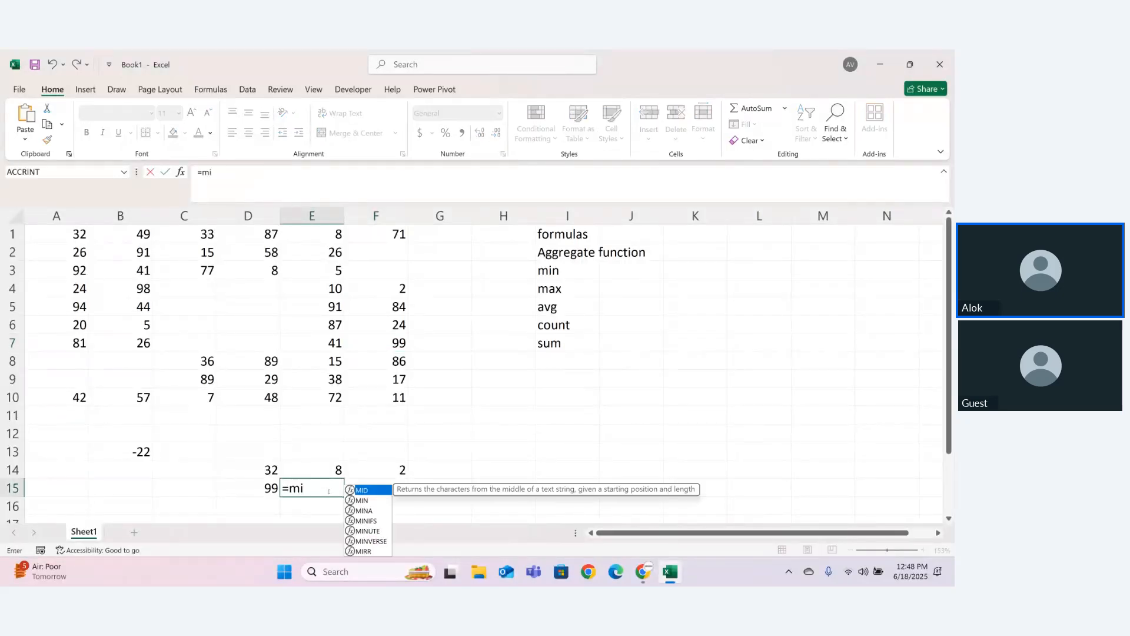
{"action": "type", "text": "x"}
{"action": "key", "text": "Tab"}
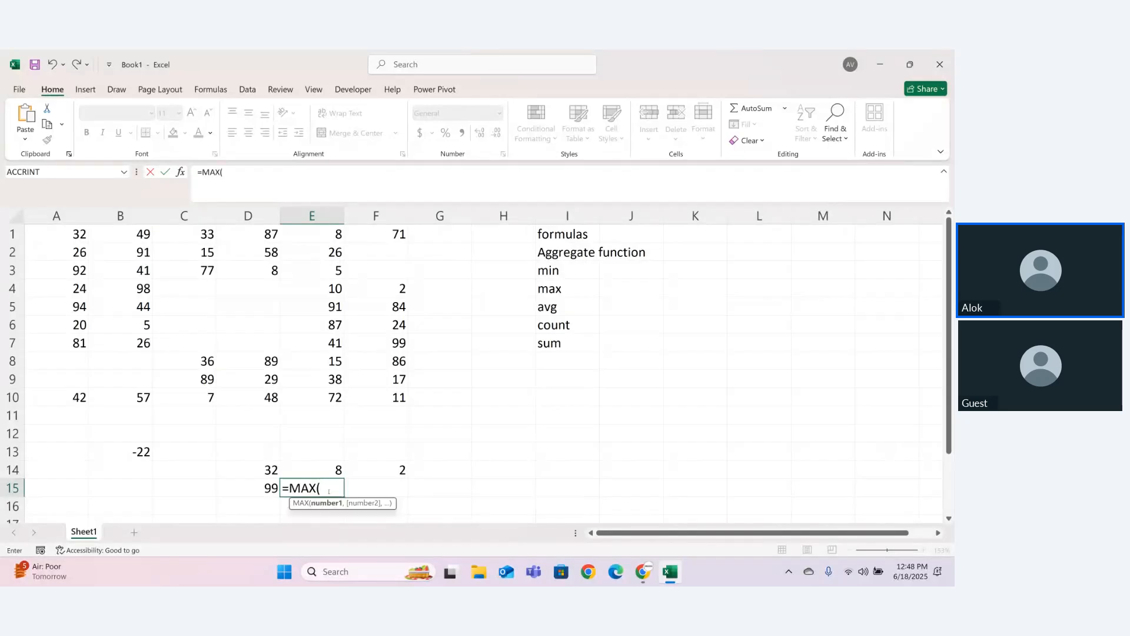
{"action": "type", "text": "A1:"}
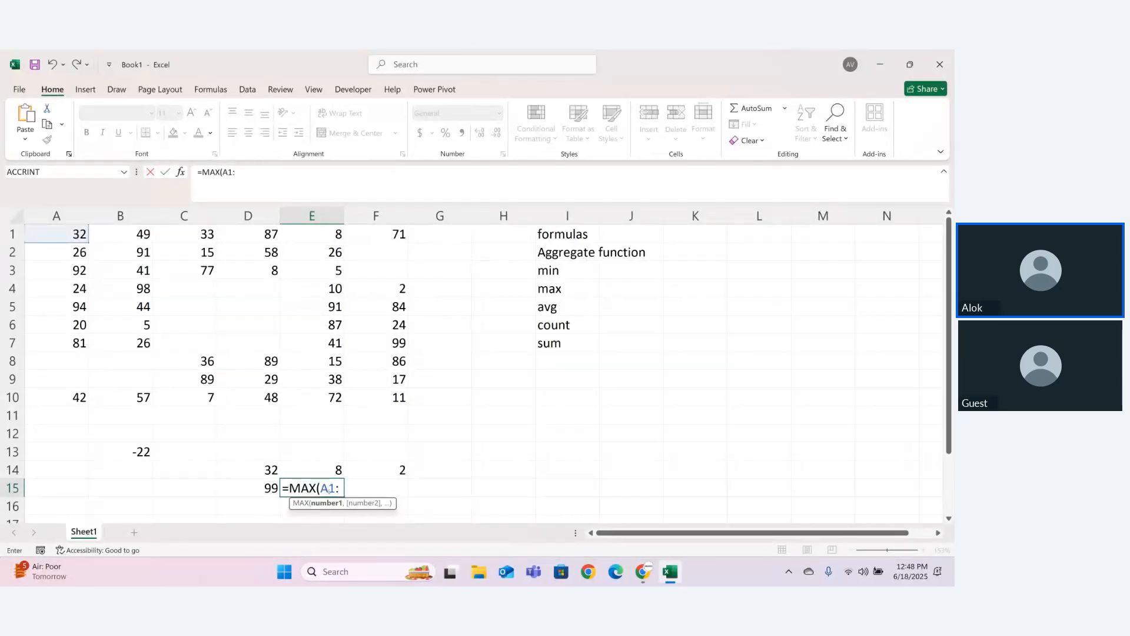
{"action": "type", "text": "f1"}
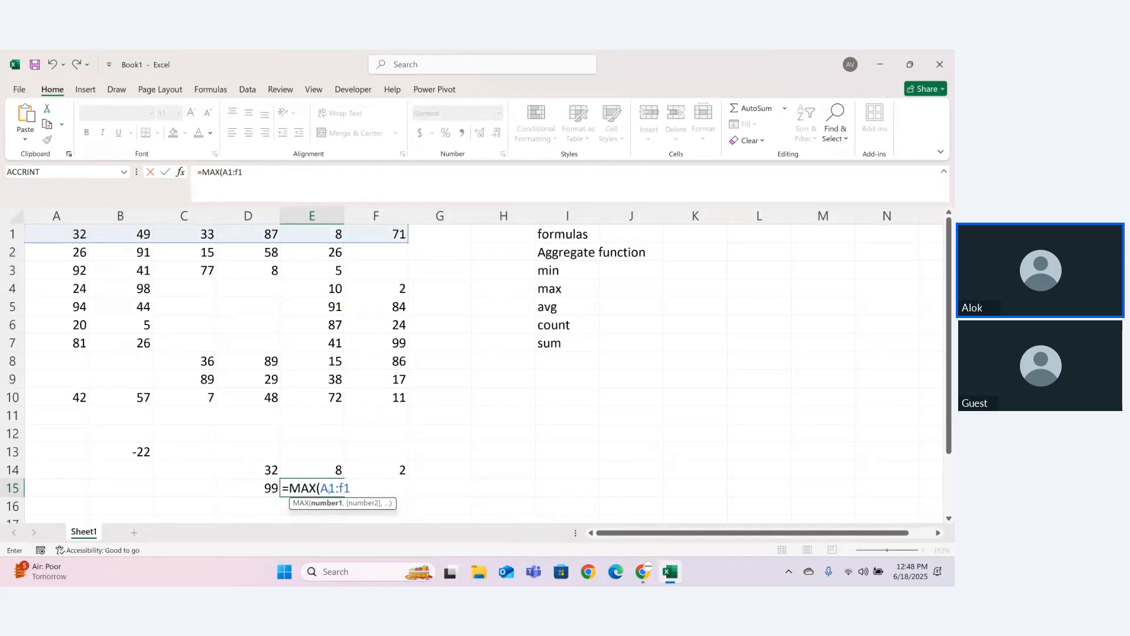
{"action": "type", "text": ")"}
{"action": "key", "text": "Return"}
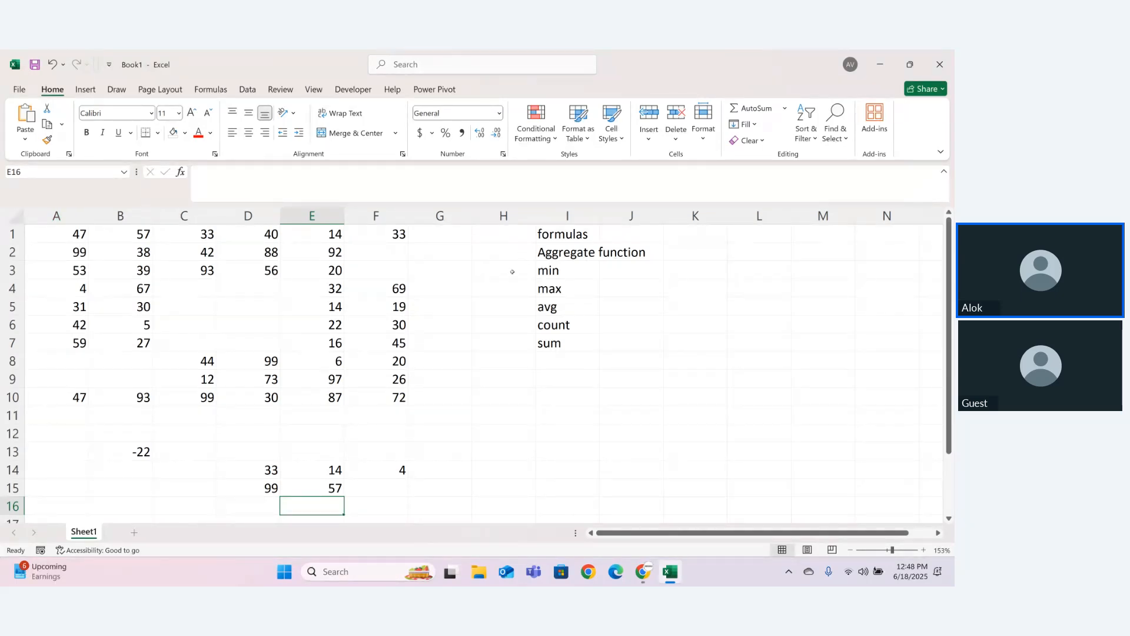
- Enter the formula =COUNT(A1:F10) in cell H11 to count the numeric cells of the data block
{"action": "left_click_drag", "start_coordinate": [51, 237], "coordinate": [384, 406]}
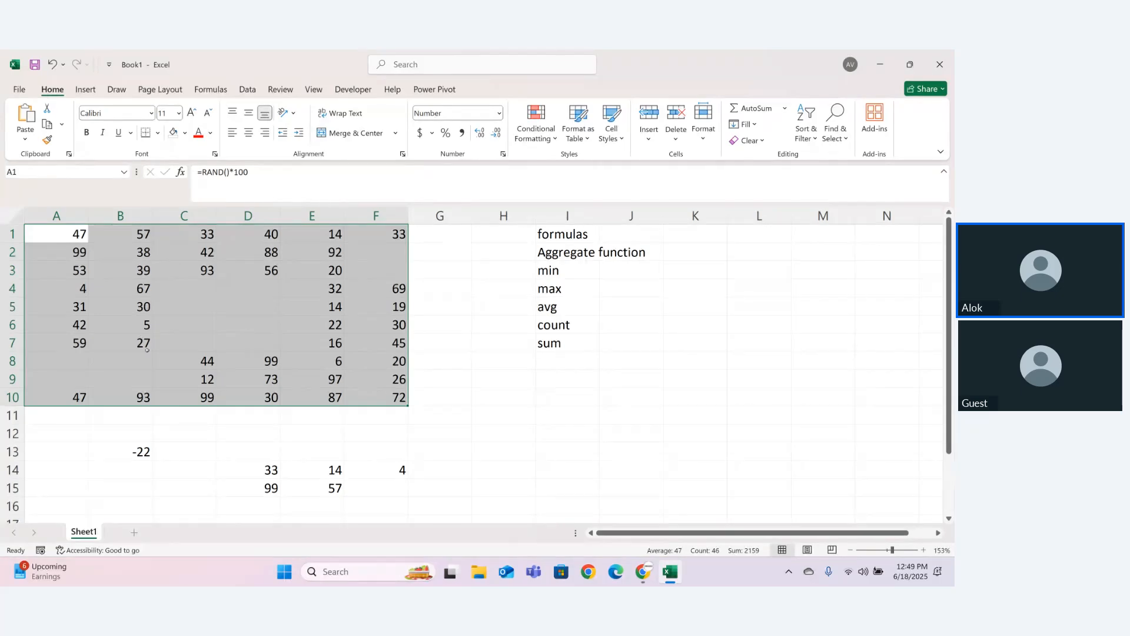
{"action": "left_click", "coordinate": [371, 446]}
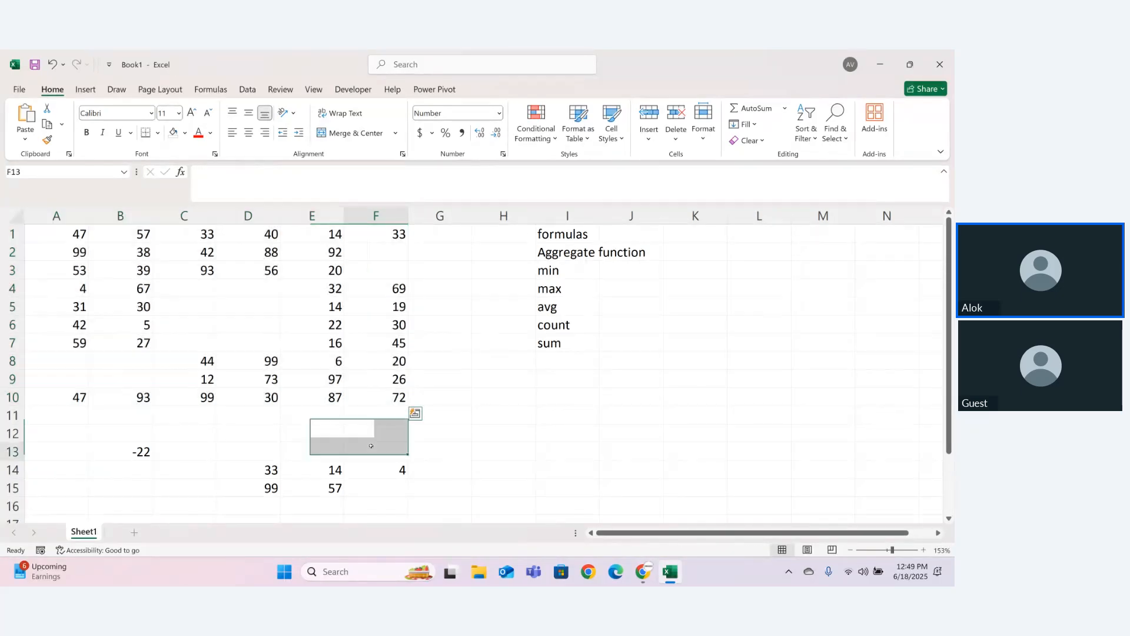
{"action": "left_click", "coordinate": [475, 412]}
{"action": "type", "text": "="}
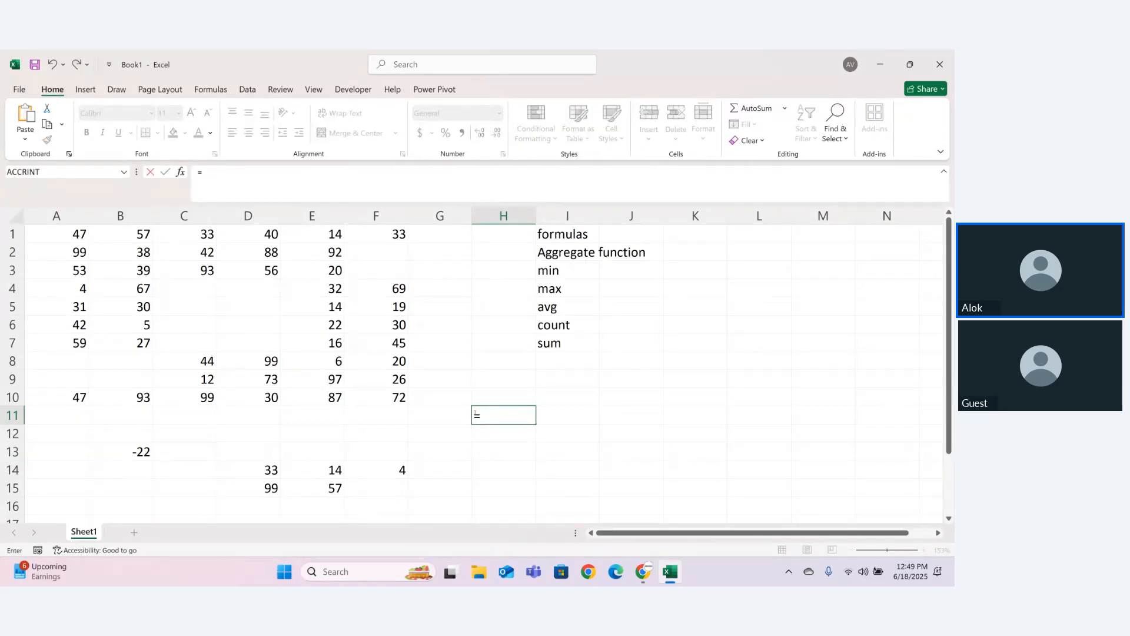
{"action": "type", "text": "count"}
{"action": "key", "text": "Tab"}
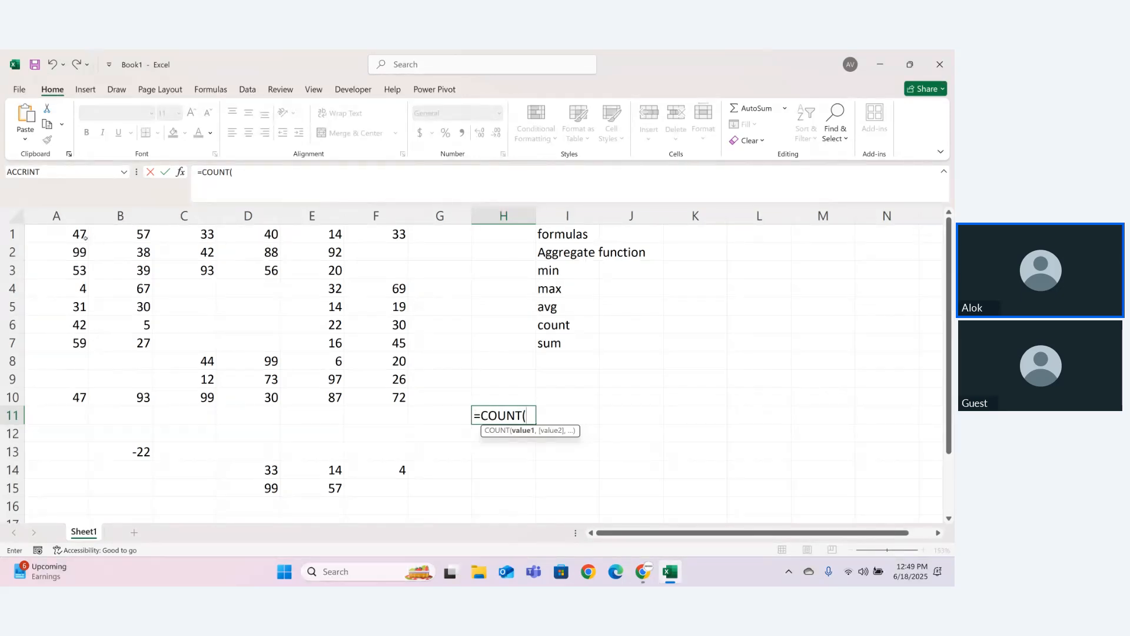
{"action": "left_click_drag", "start_coordinate": [70, 237], "coordinate": [395, 399]}
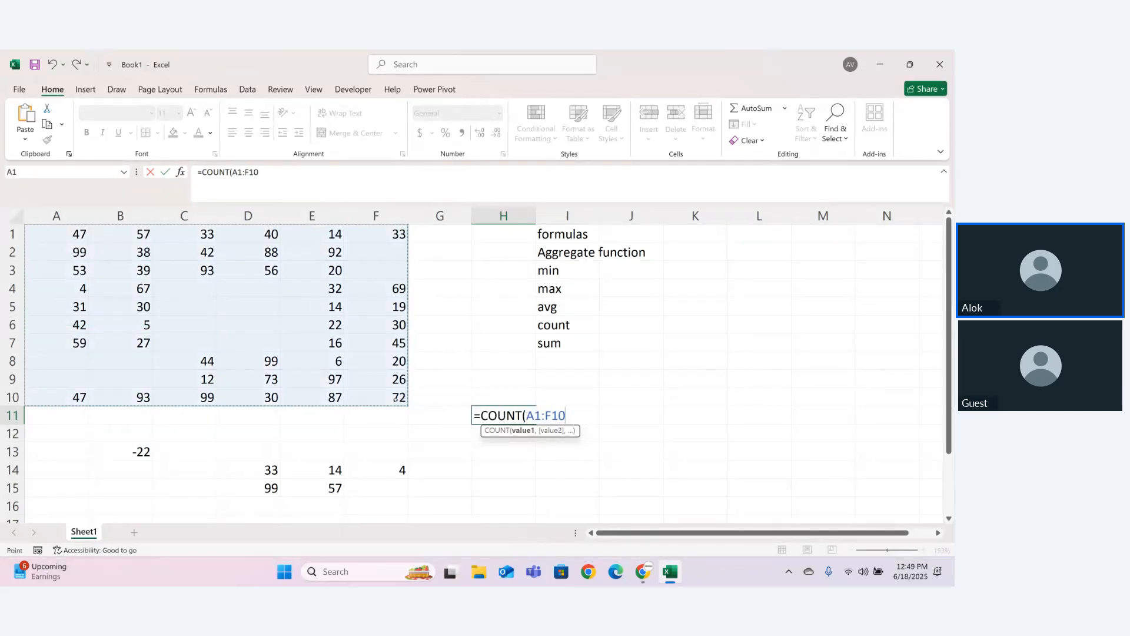
{"action": "type", "text": ")"}
{"action": "key", "text": "Return"}
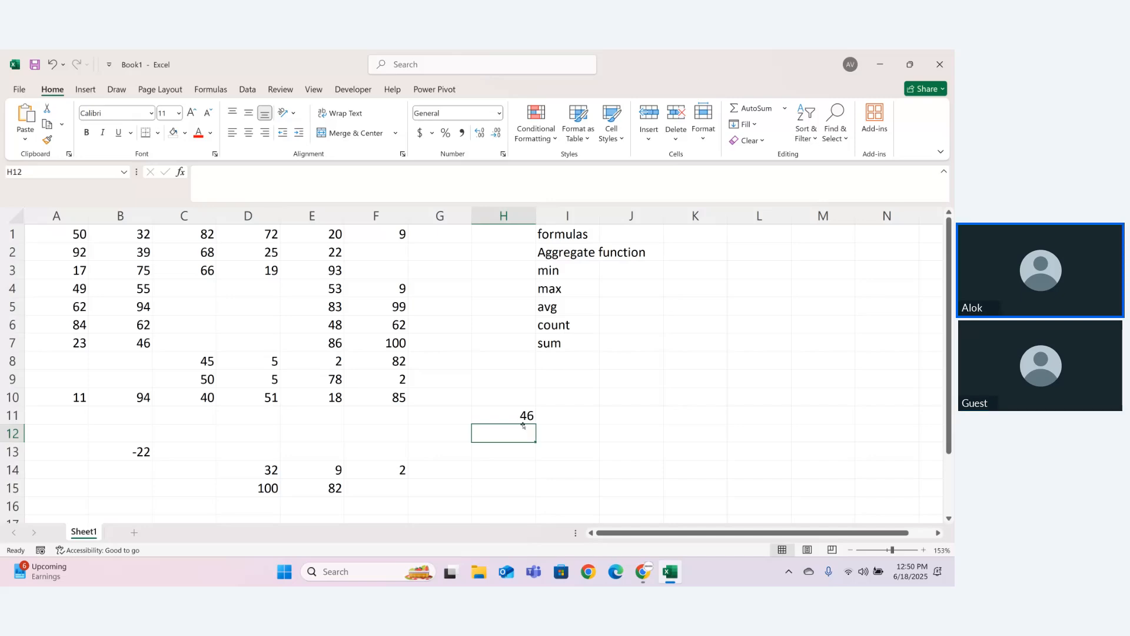
- Enter 12 in the blank cell D5 and select A1:F10 to compare its count with the COUNT formula
{"action": "left_click", "coordinate": [272, 311]}
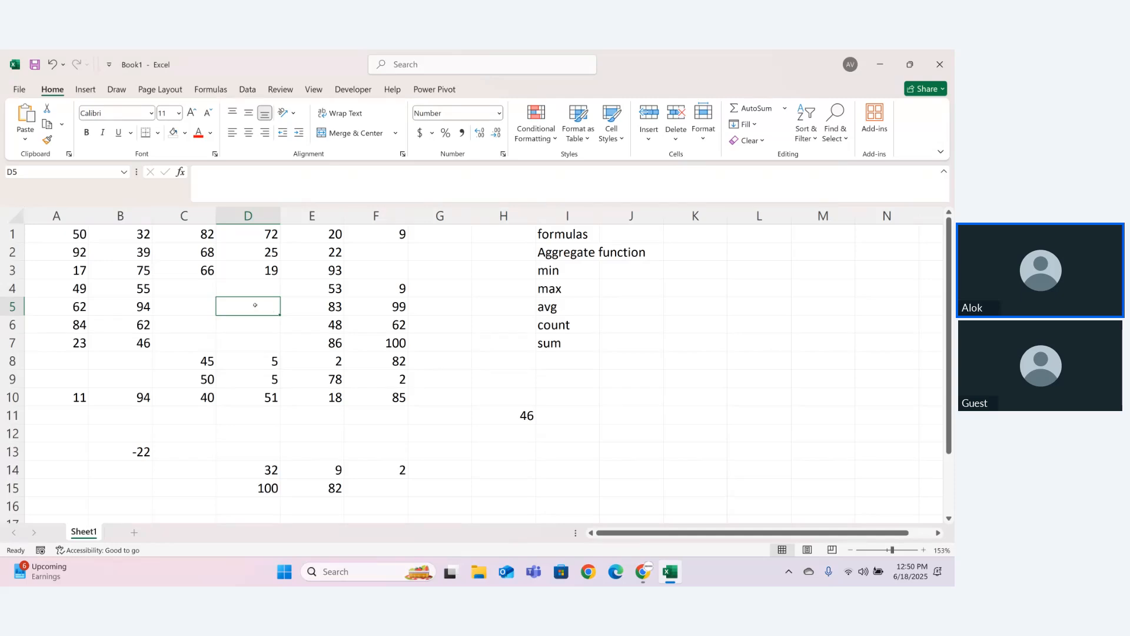
{"action": "type", "text": "12"}
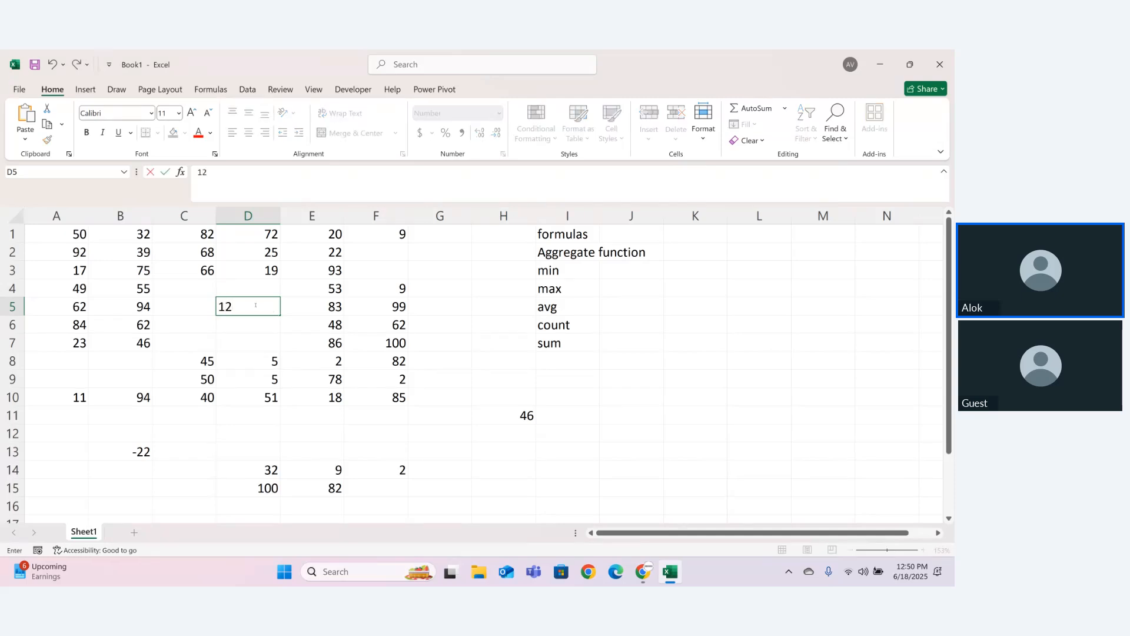
{"action": "key", "text": "Return"}
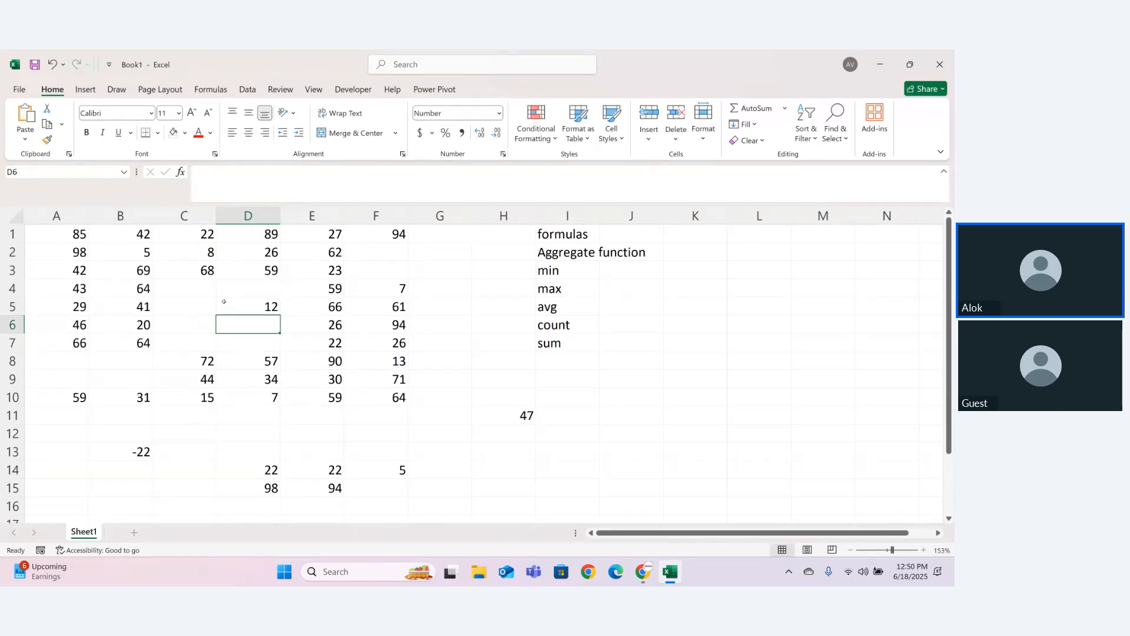
{"action": "left_click_drag", "start_coordinate": [37, 228], "coordinate": [376, 402]}
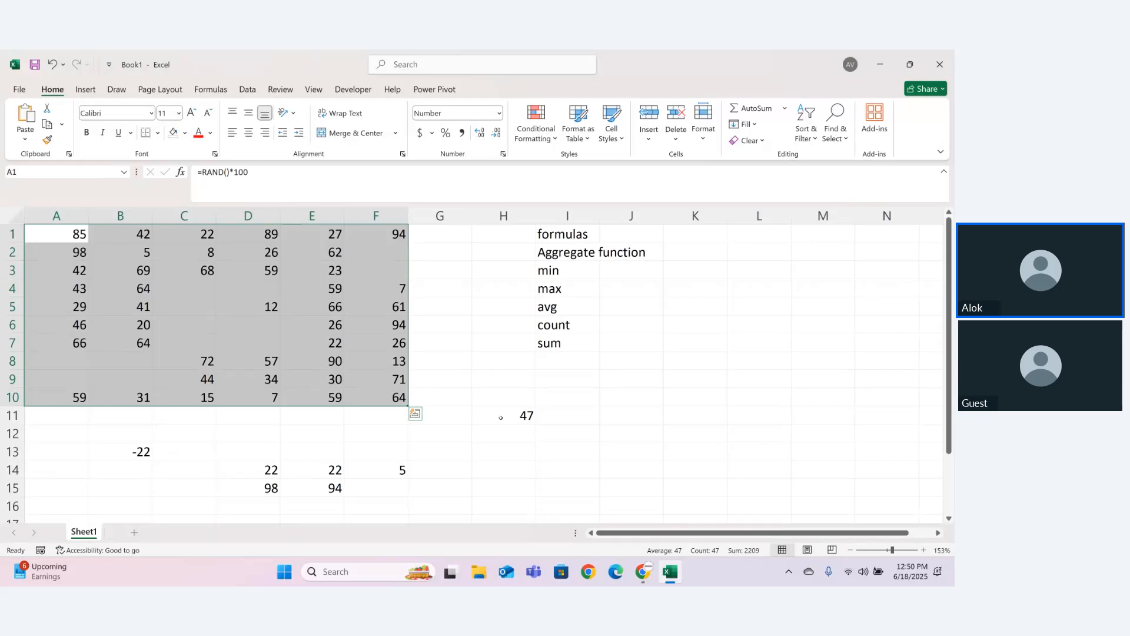
{"action": "left_click", "coordinate": [298, 303]}
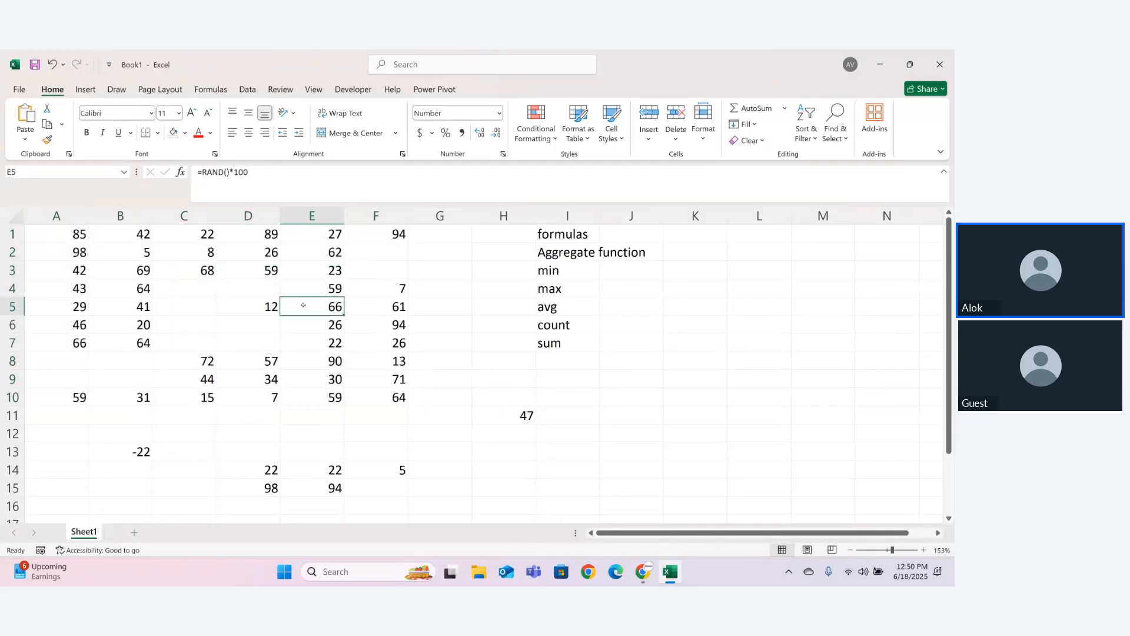
- Enter a person's first name as text in cell C5 and select A1:F10 to compare its count with the COUNT formula
{"action": "left_click", "coordinate": [247, 324]}
{"action": "left_click", "coordinate": [206, 312]}
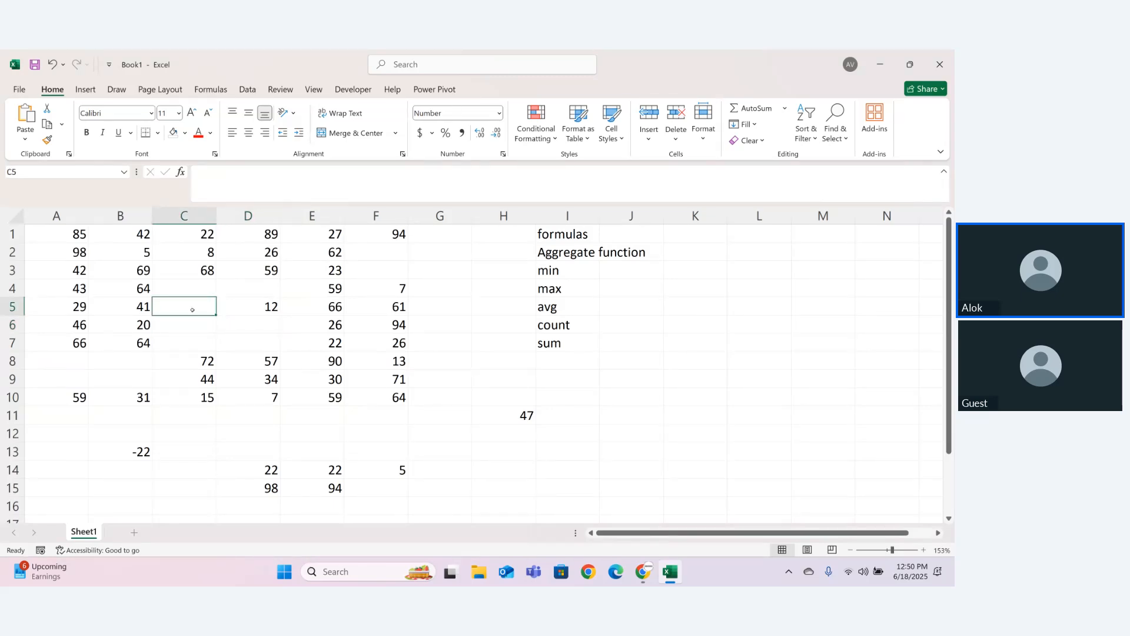
{"action": "type", "text": "Amit"}
{"action": "key", "text": "Return"}
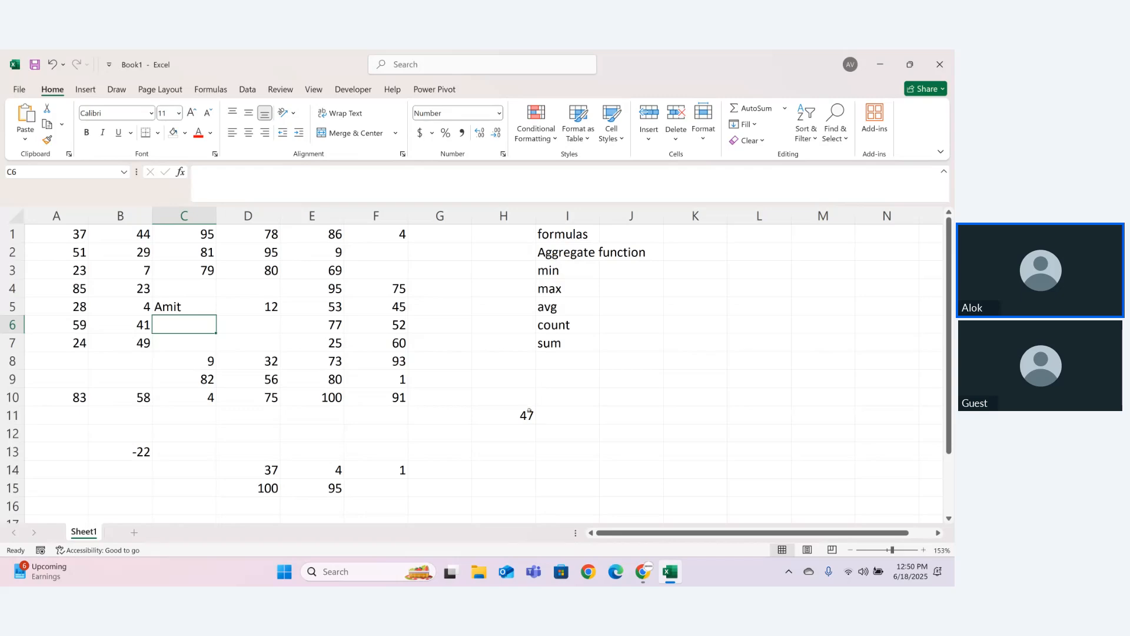
{"action": "left_click_drag", "start_coordinate": [40, 233], "coordinate": [377, 398]}
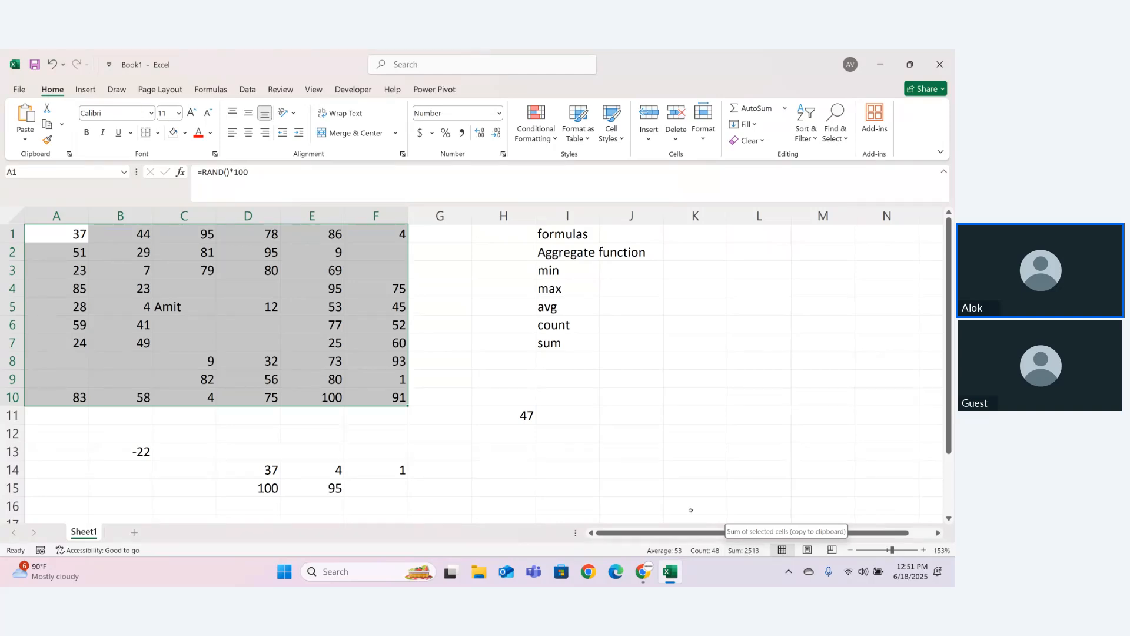
{"action": "left_click", "coordinate": [418, 400]}
{"action": "left_click", "coordinate": [455, 471]}
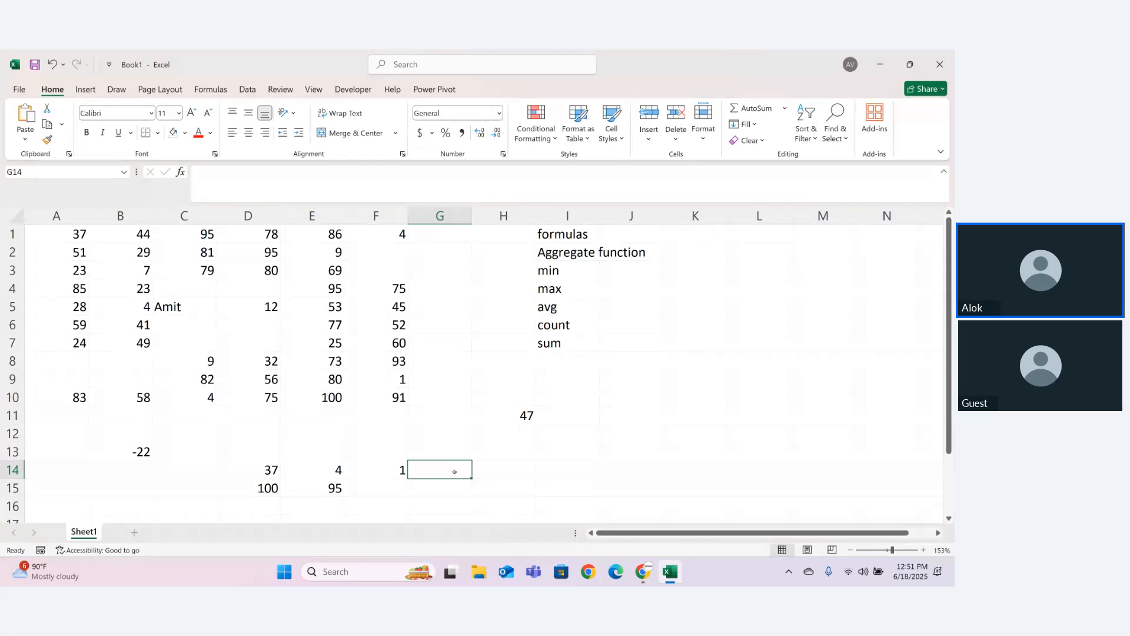
{"action": "type", "text": "=rank"}
{"action": "key", "text": "Tab"}
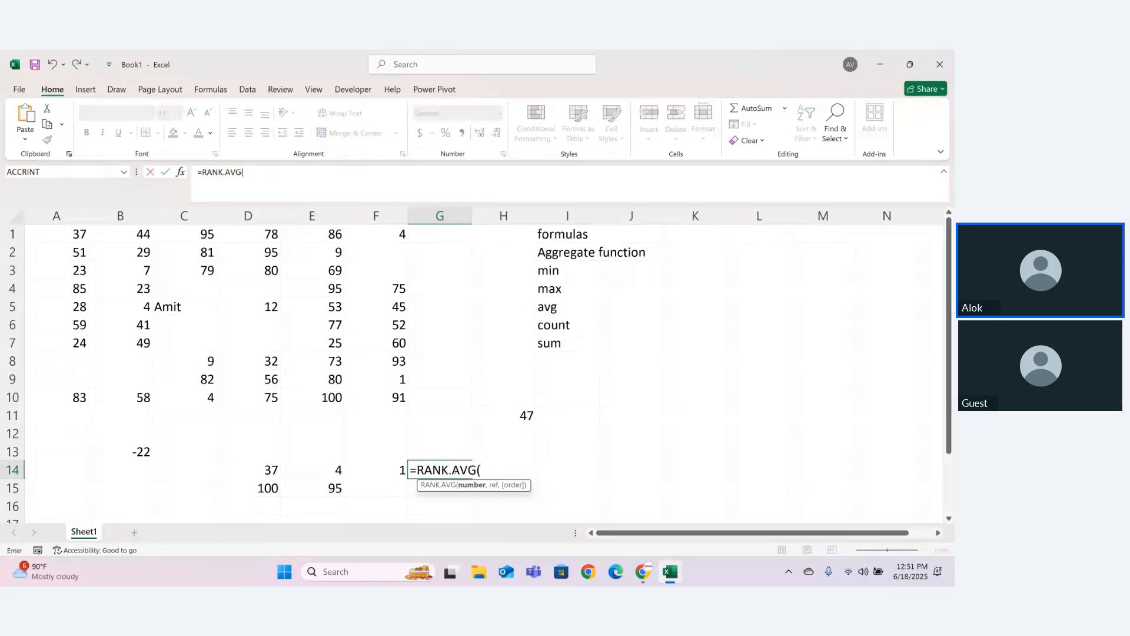
{"action": "key", "text": "BackSpace"}
{"action": "key", "text": "BackSpace"}
{"action": "key", "text": "BackSpace"}
{"action": "key", "text": "BackSpace"}
{"action": "key", "text": "BackSpace"}
{"action": "key", "text": "BackSpace"}
{"action": "key", "text": "BackSpace"}
{"action": "key", "text": "BackSpace"}
{"action": "key", "text": "BackSpace"}
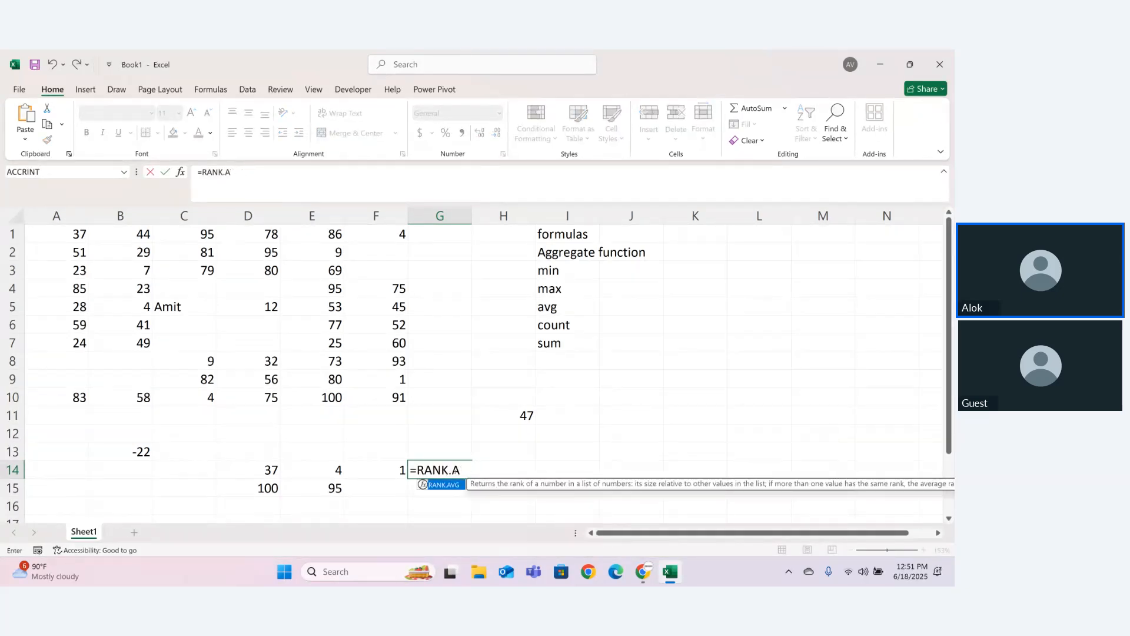
- Enter the formula =AVERAGE(A1:F10) in cell G14 and select A1:F10 to compare its average with the formula
{"action": "type", "text": "Av"}
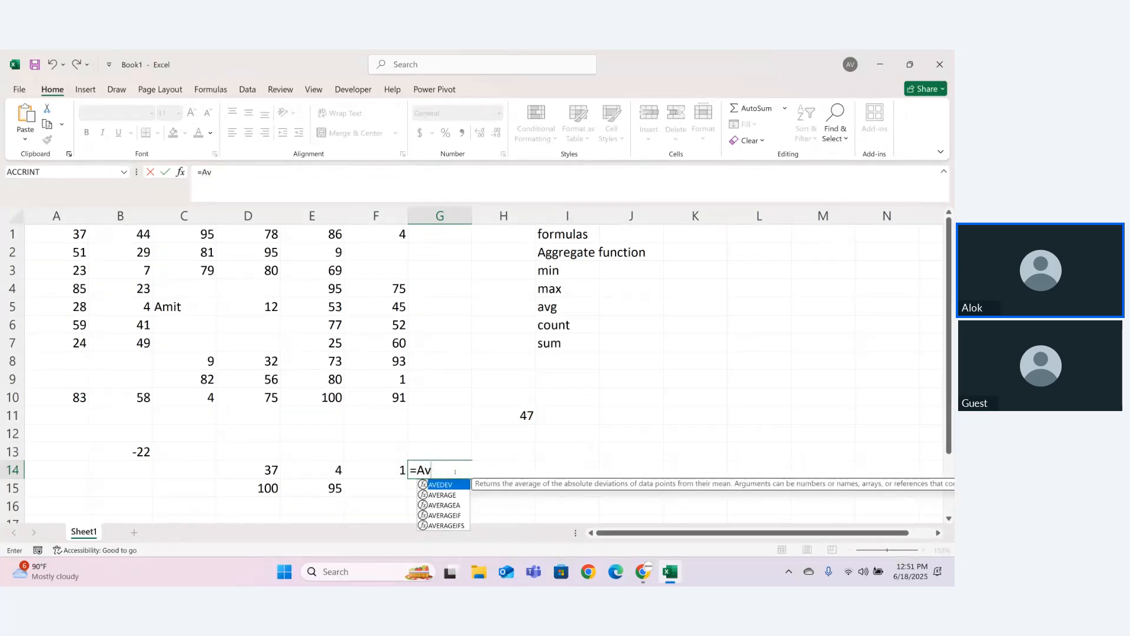
{"action": "type", "text": "r"}
{"action": "key", "text": "BackSpace"}
{"action": "type", "text": "a"}
{"action": "key", "text": "BackSpace"}
{"action": "type", "text": "e"}
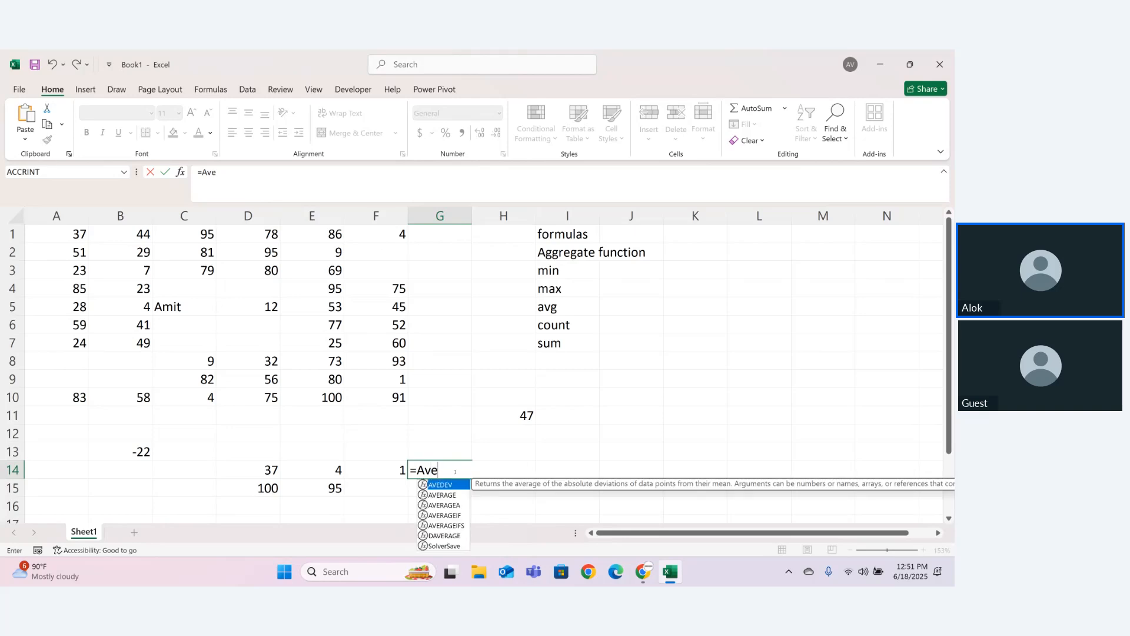
{"action": "key", "text": "Down"}
{"action": "key", "text": "Tab"}
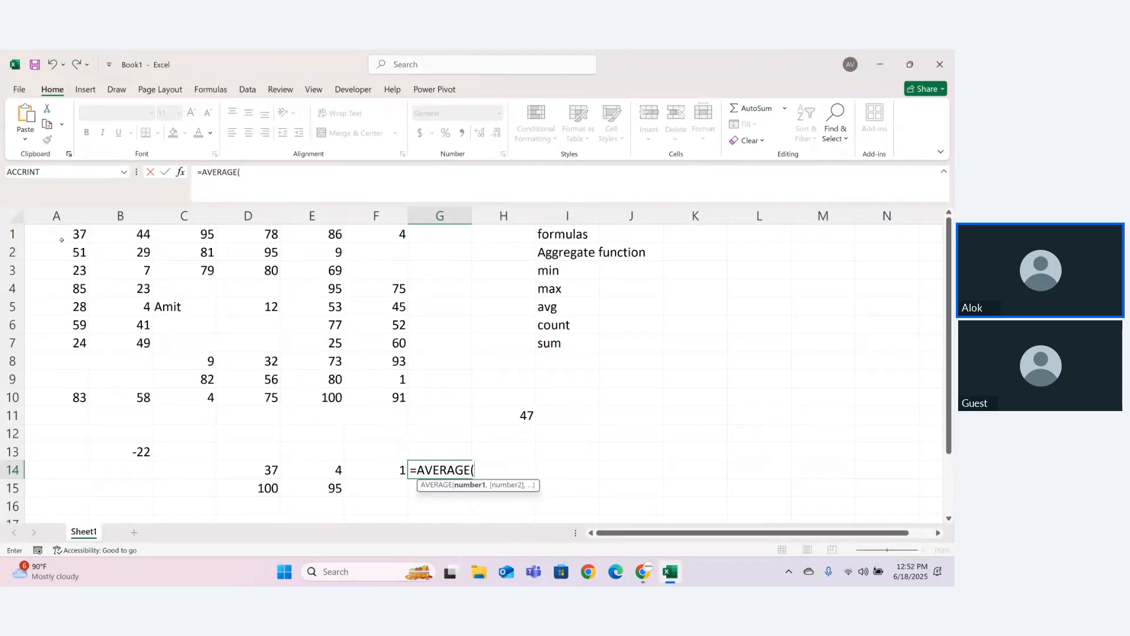
{"action": "left_click_drag", "start_coordinate": [61, 238], "coordinate": [366, 390]}
{"action": "type", "text": ")"}
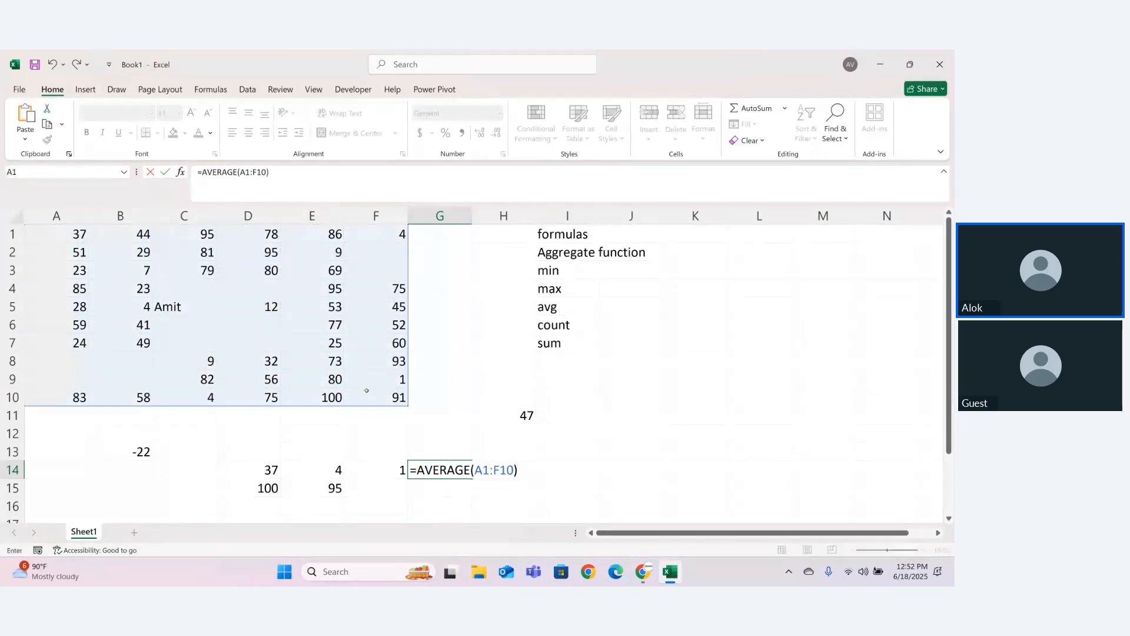
{"action": "key", "text": "Return"}
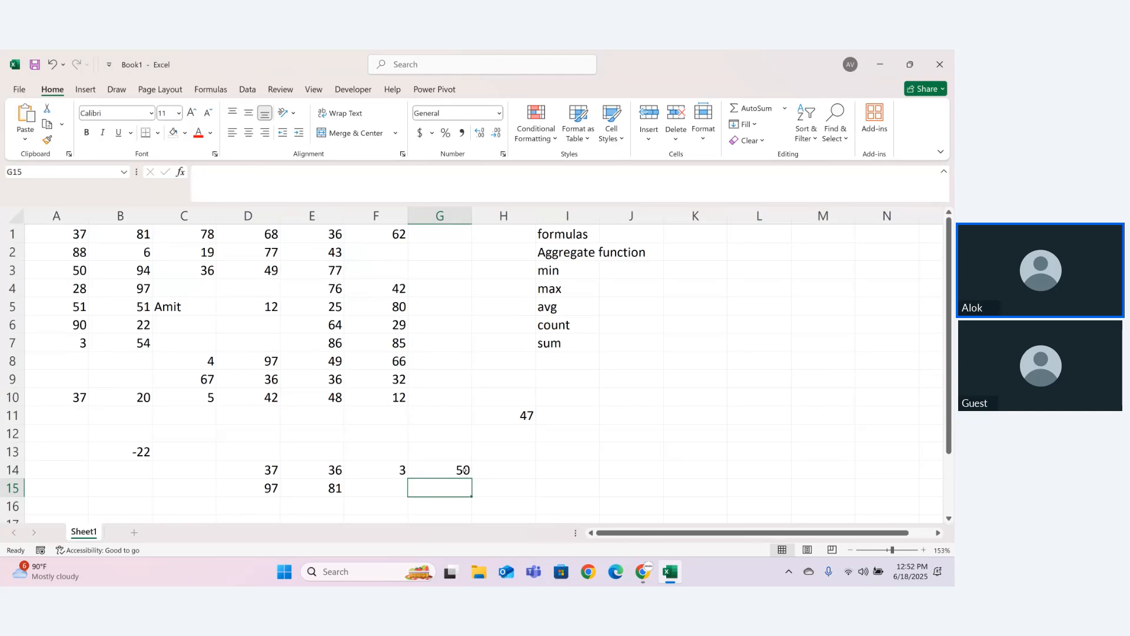
{"action": "left_click_drag", "start_coordinate": [67, 233], "coordinate": [406, 400]}
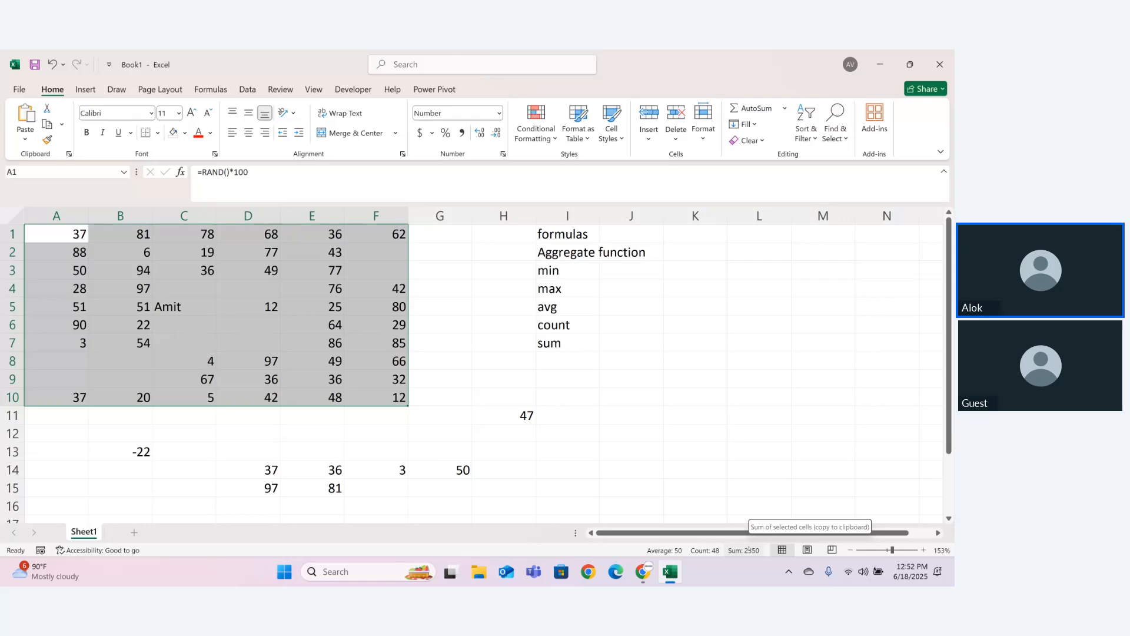
{"action": "left_click_drag", "start_coordinate": [542, 277], "coordinate": [555, 340]}
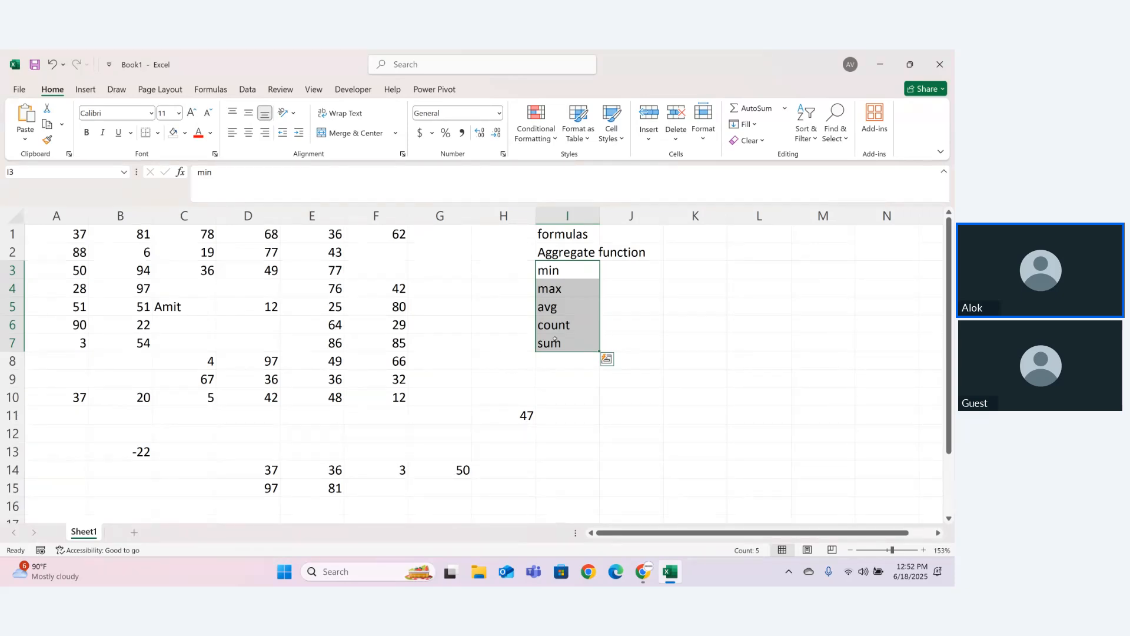
- Clear the cells A11:I13 and C13:H18 below the data block to remove the earlier formulas
{"action": "left_click_drag", "start_coordinate": [59, 447], "coordinate": [552, 421]}
{"action": "key", "text": "Delete"}
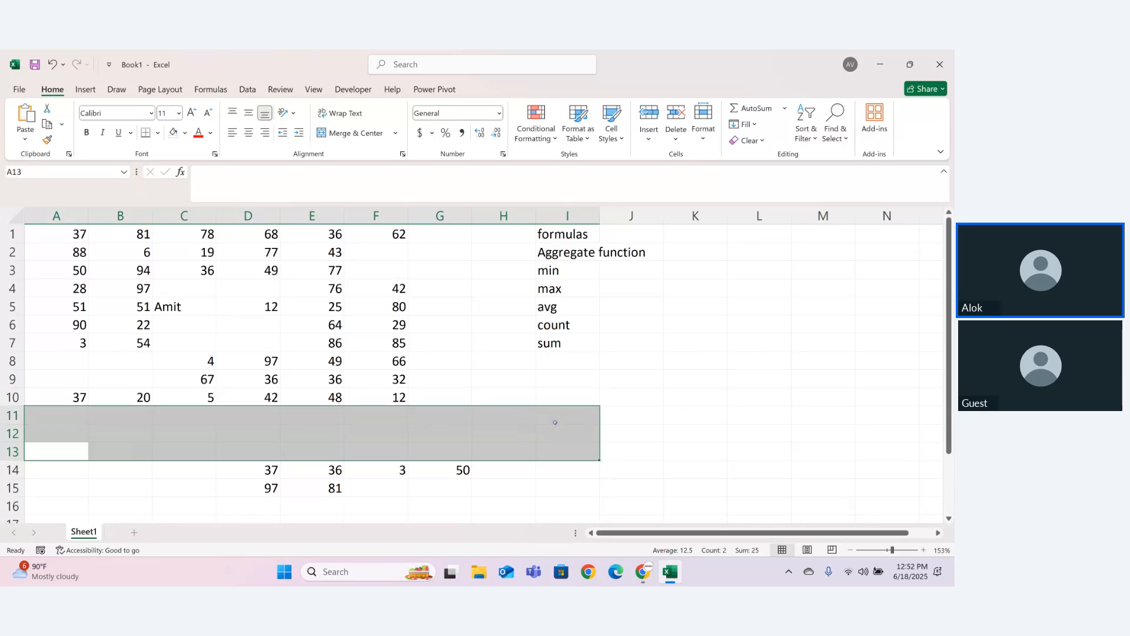
{"action": "left_click", "coordinate": [218, 449]}
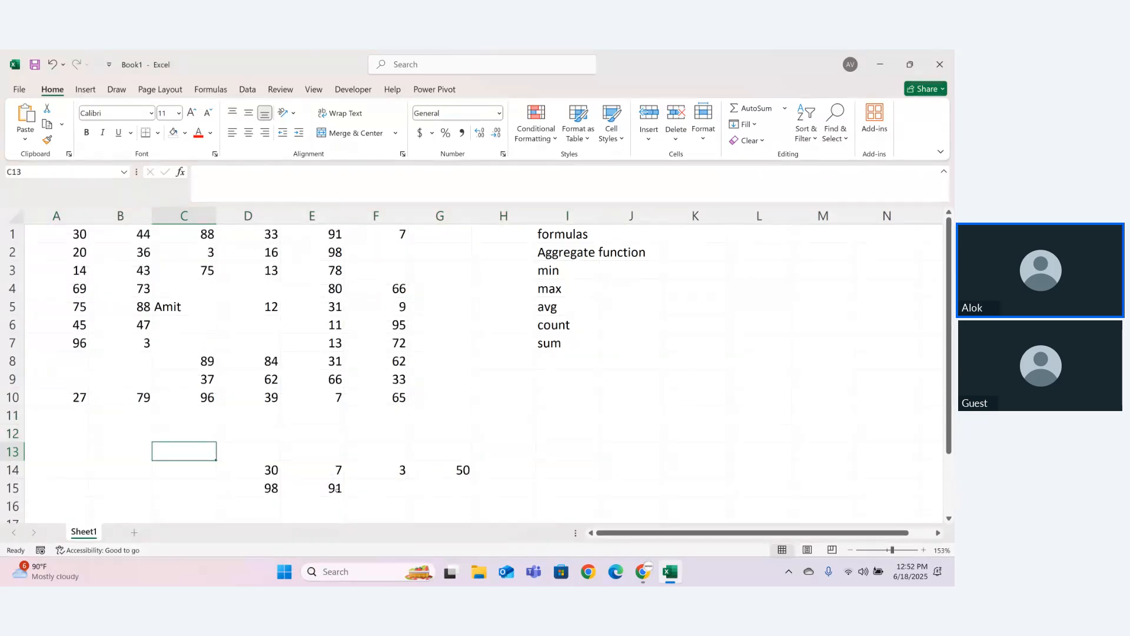
{"action": "left_click_drag", "start_coordinate": [166, 449], "coordinate": [512, 495]}
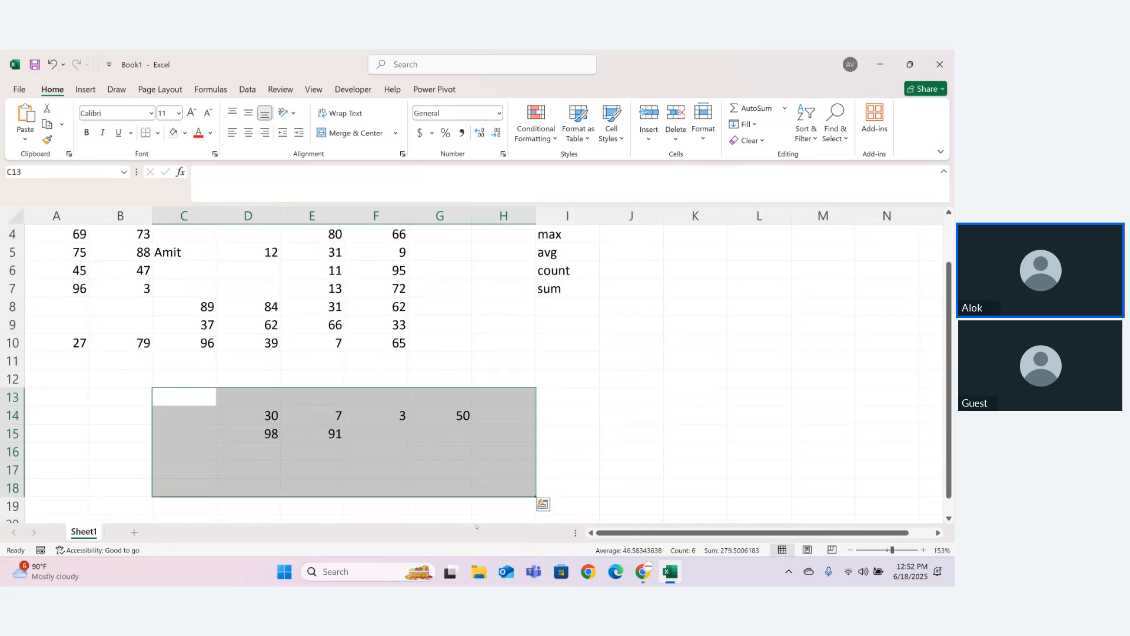
{"action": "key", "text": "Delete"}
{"action": "left_click", "coordinate": [546, 420]}
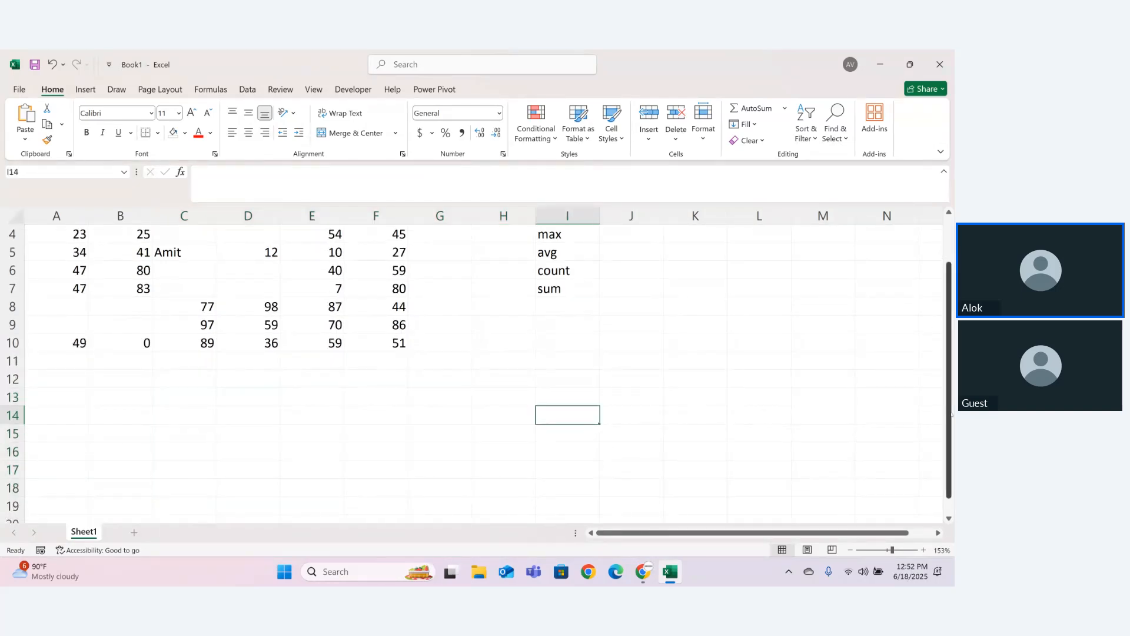
- Clear the list of function names in the range H1:J8
{"action": "left_click_drag", "start_coordinate": [949, 345], "coordinate": [949, 297]}
{"action": "left_click_drag", "start_coordinate": [500, 233], "coordinate": [631, 351]}
{"action": "key", "text": "Delete"}
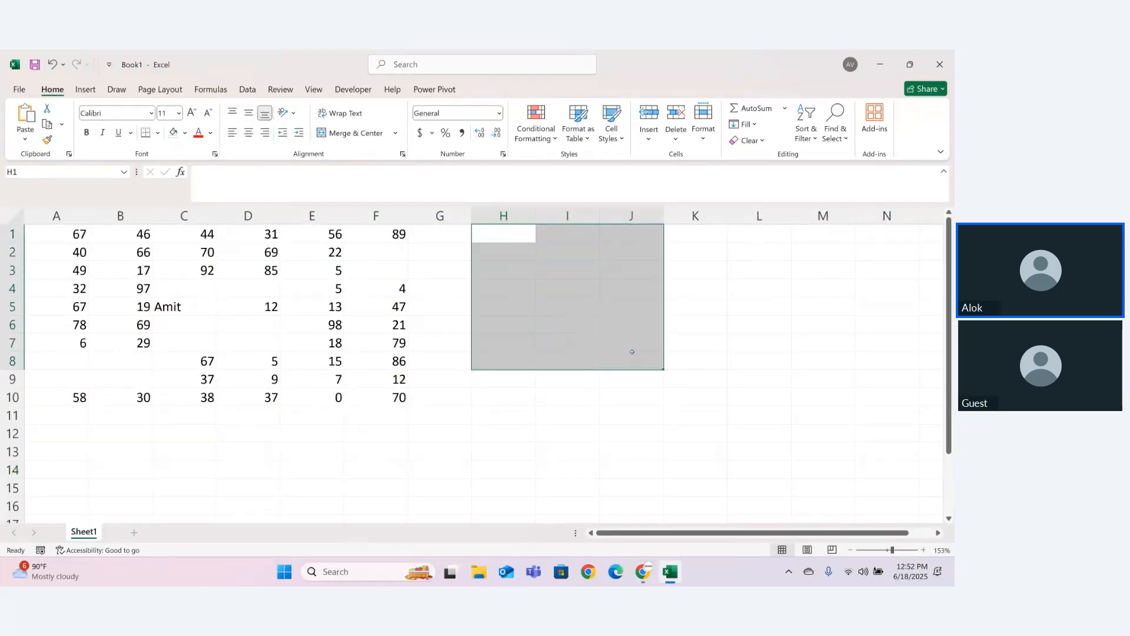
{"action": "left_click", "coordinate": [638, 396]}
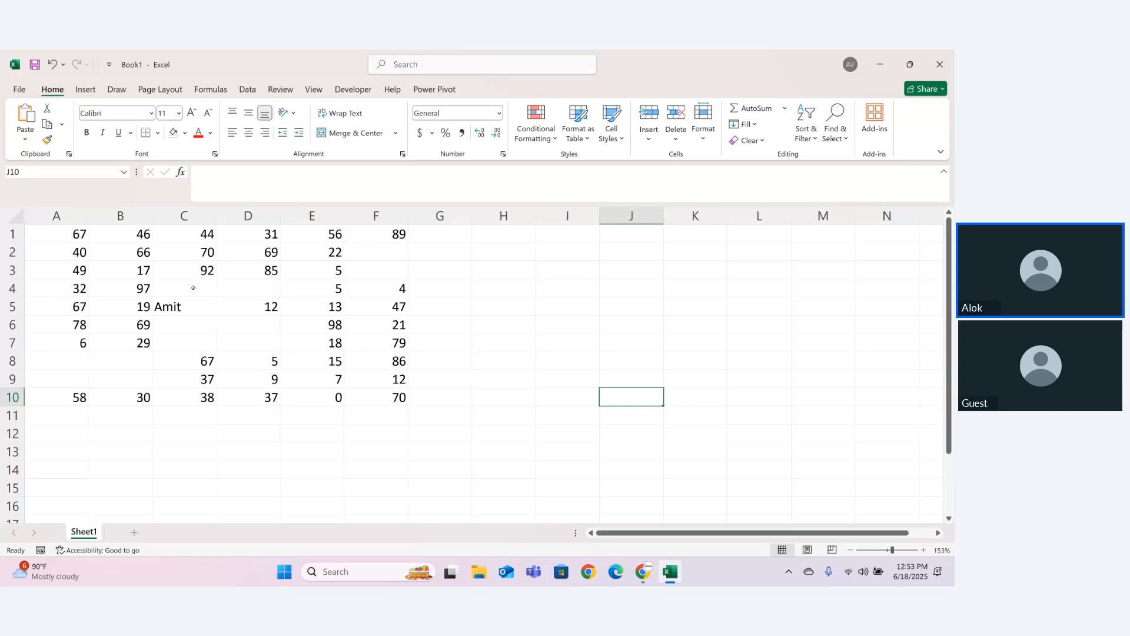
- Clear the text from the cells C4:C6 inside the data block
{"action": "left_click_drag", "start_coordinate": [193, 287], "coordinate": [193, 325]}
{"action": "key", "text": "Delete"}
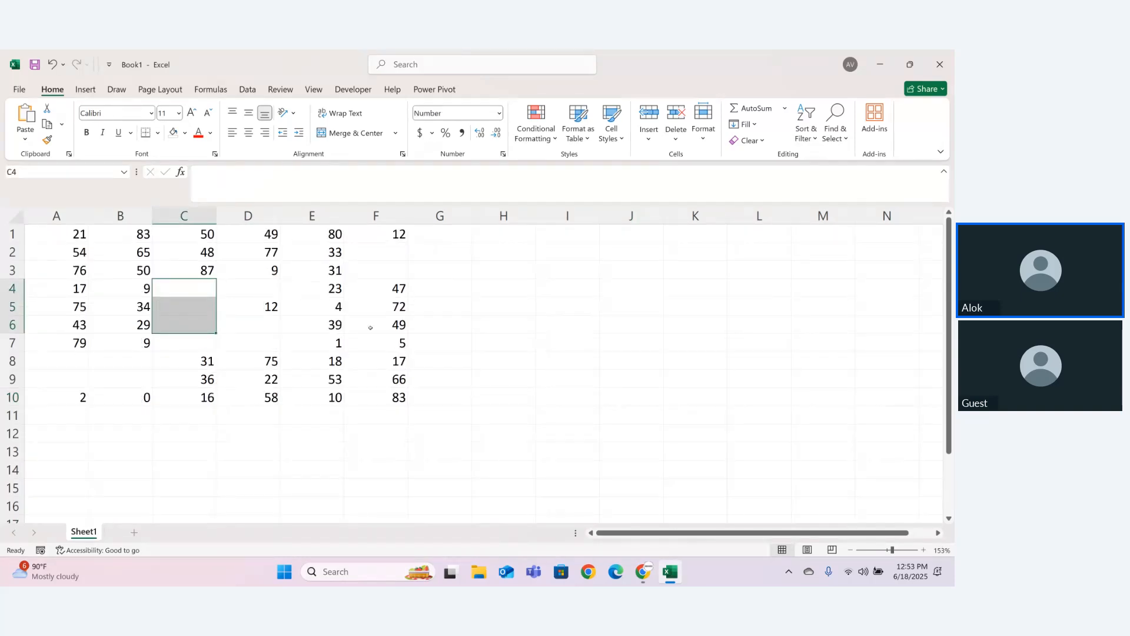
{"action": "left_click", "coordinate": [496, 343]}
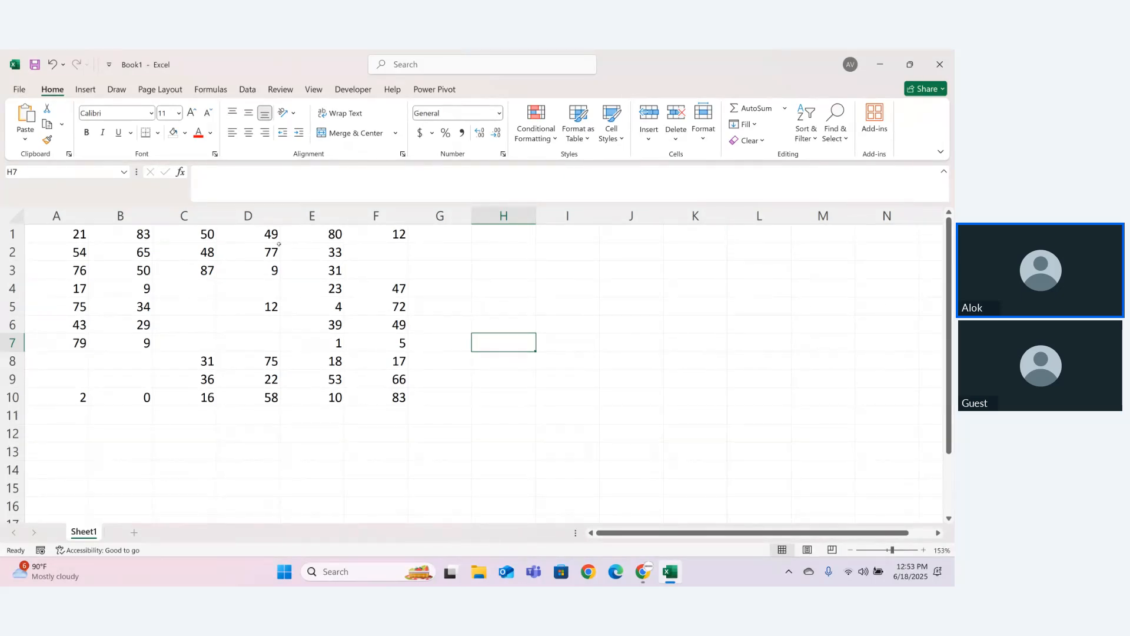
- Enter people's first names in cells C5 and C6 and the text avbcd in cell D6
{"action": "left_click", "coordinate": [179, 308]}
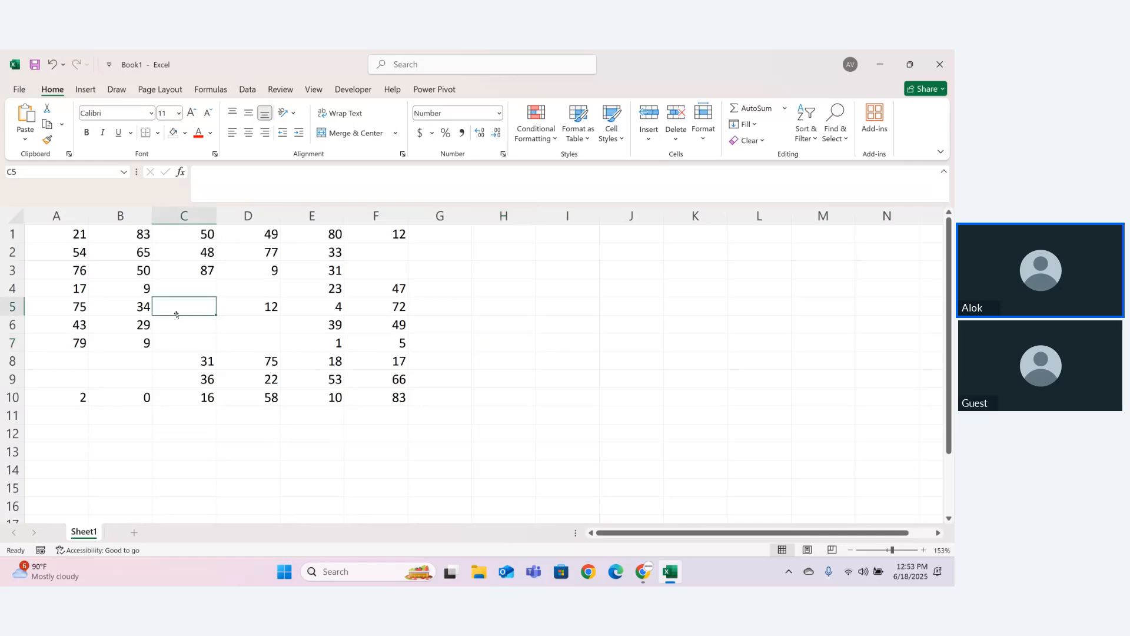
{"action": "type", "text": "Amitr"}
{"action": "key", "text": "Return"}
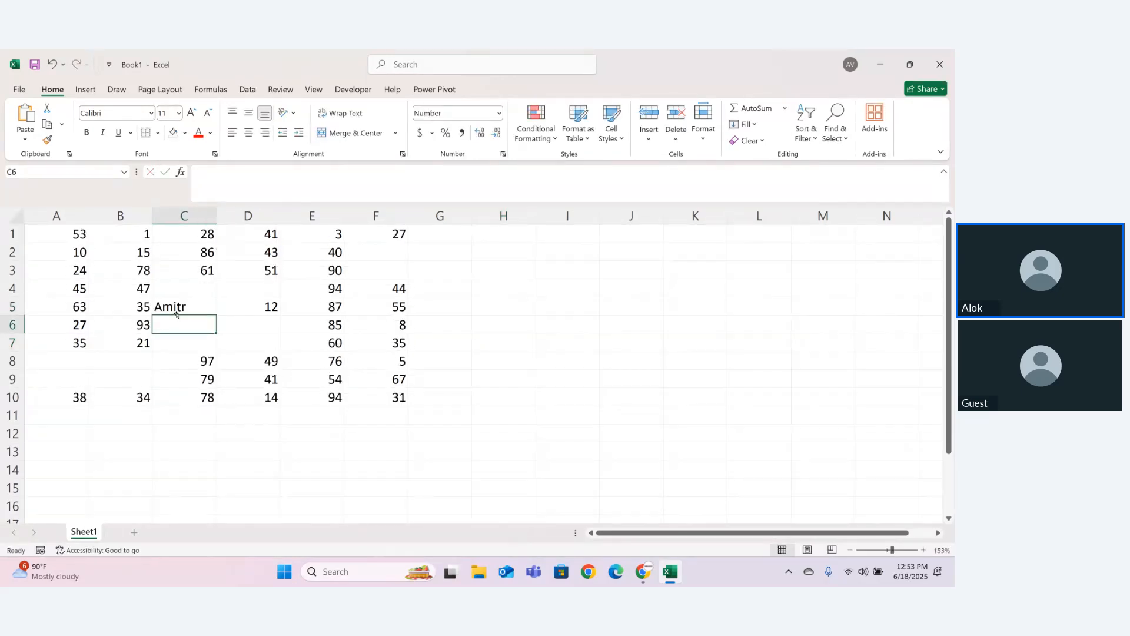
{"action": "type", "text": "Rahul"}
{"action": "key", "text": "Tab"}
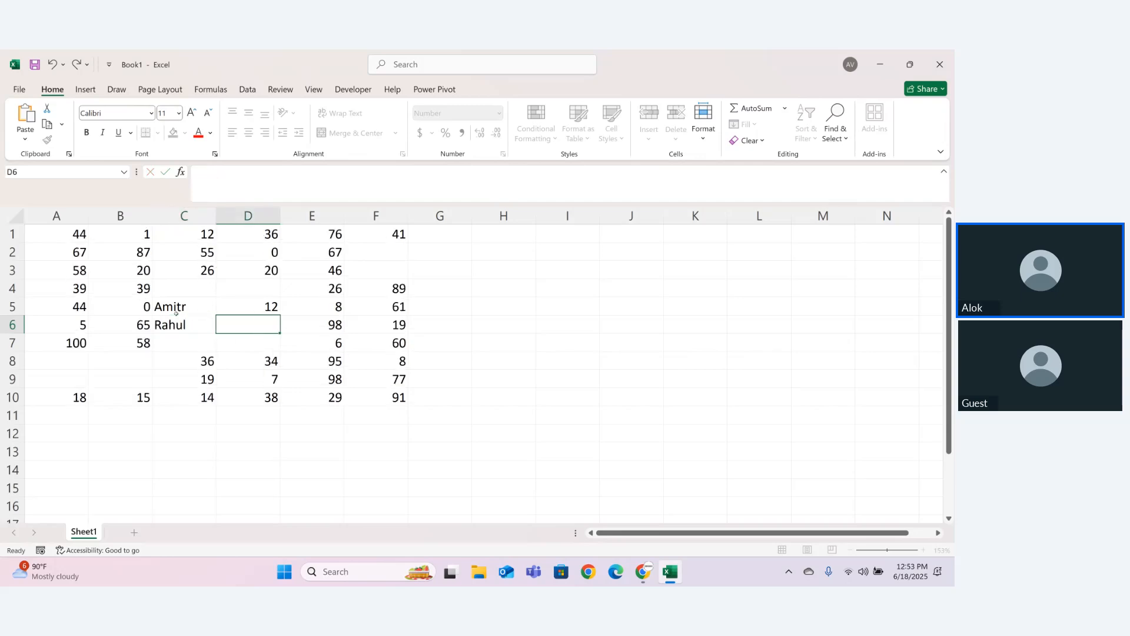
{"action": "type", "text": "f"}
{"action": "key", "text": "BackSpace"}
{"action": "type", "text": "avbcd"}
{"action": "key", "text": "Return"}
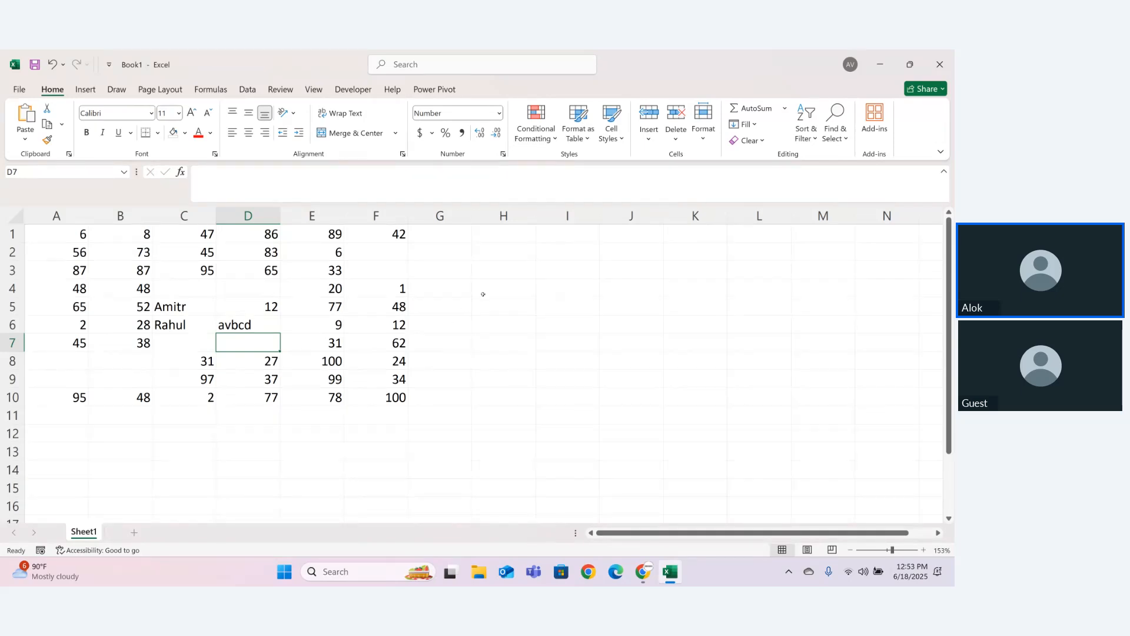
- Enter the label count in cell I1
{"action": "left_click", "coordinate": [563, 235]}
{"action": "type", "text": "="}
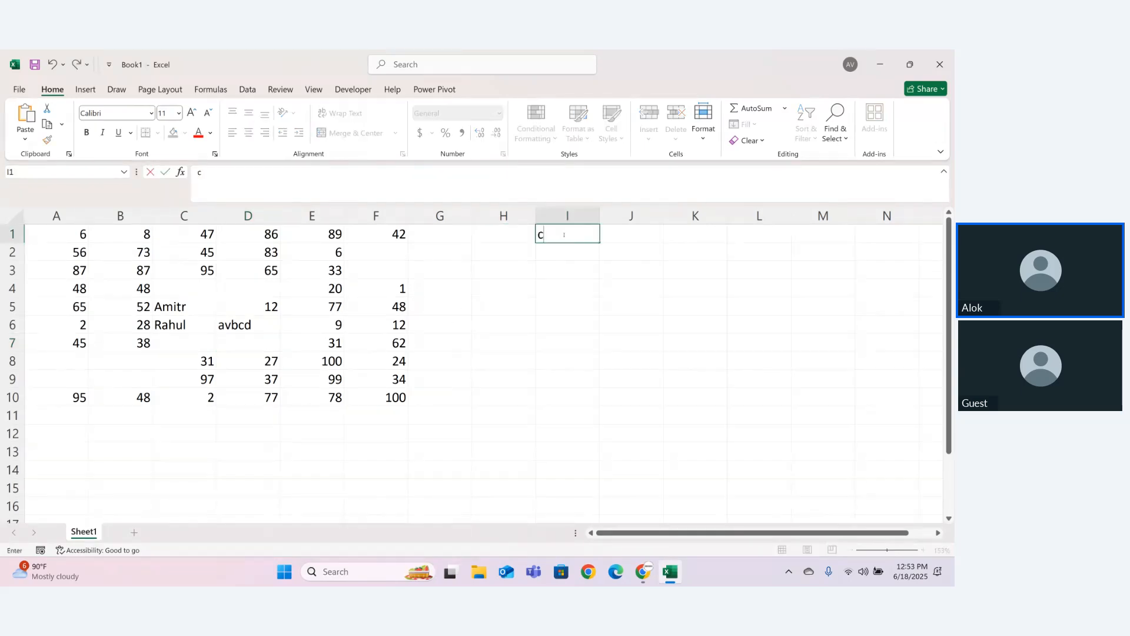
{"action": "key", "text": "BackSpace"}
{"action": "type", "text": "count"}
{"action": "scroll", "coordinate": [563, 235], "scroll_direction": "down", "scroll_amount": 5}
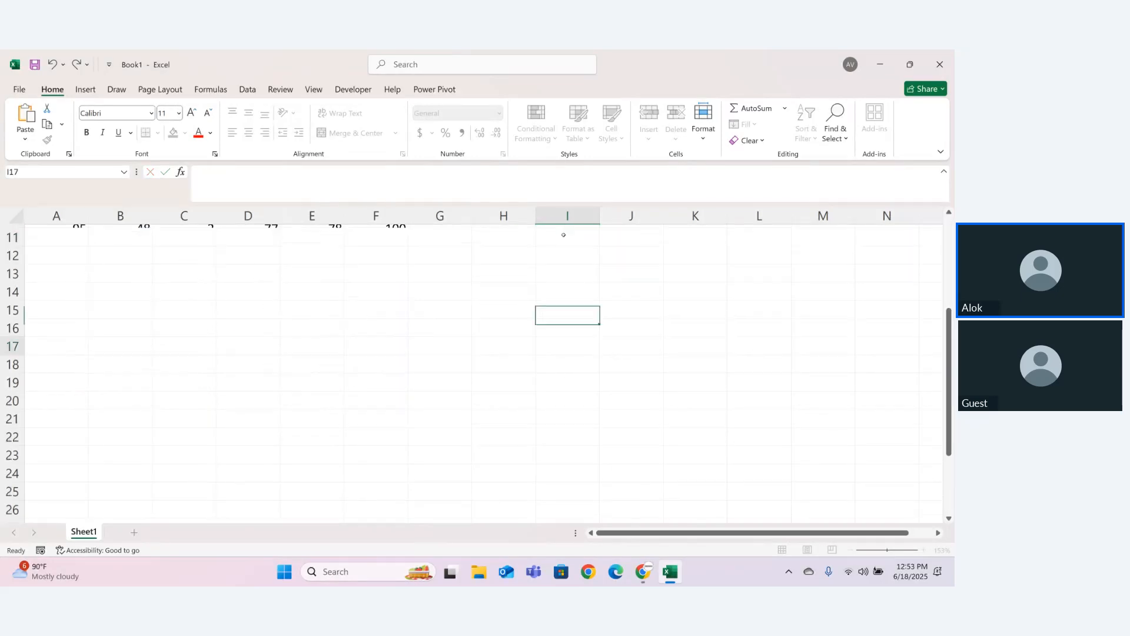
{"action": "left_click", "coordinate": [564, 235]}
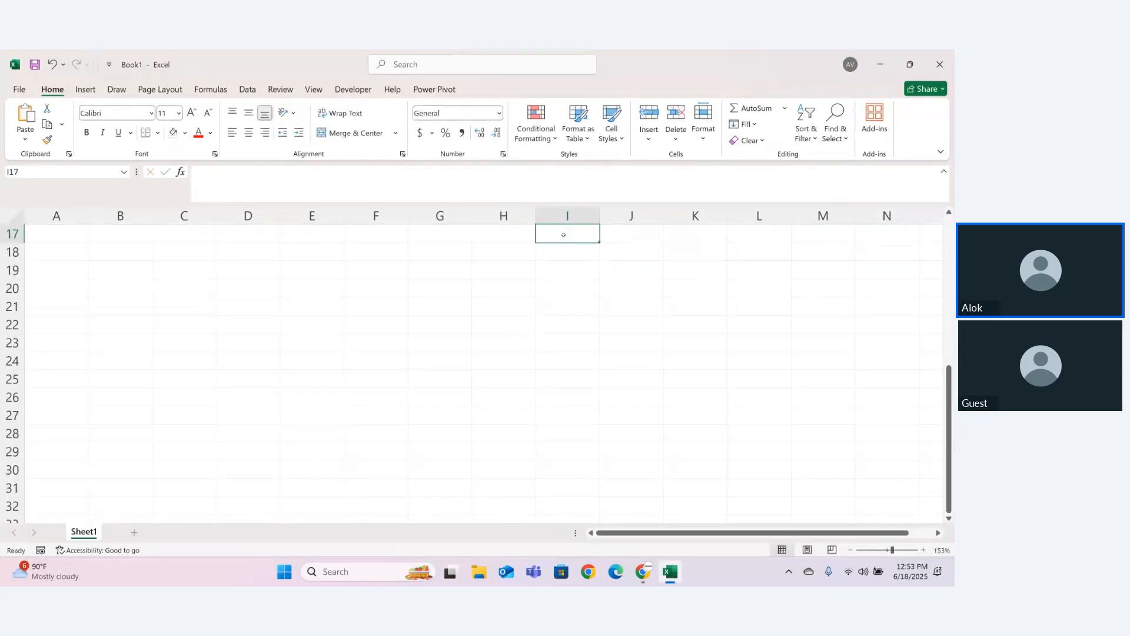
{"action": "scroll", "coordinate": [563, 235], "scroll_direction": "up", "scroll_amount": 5}
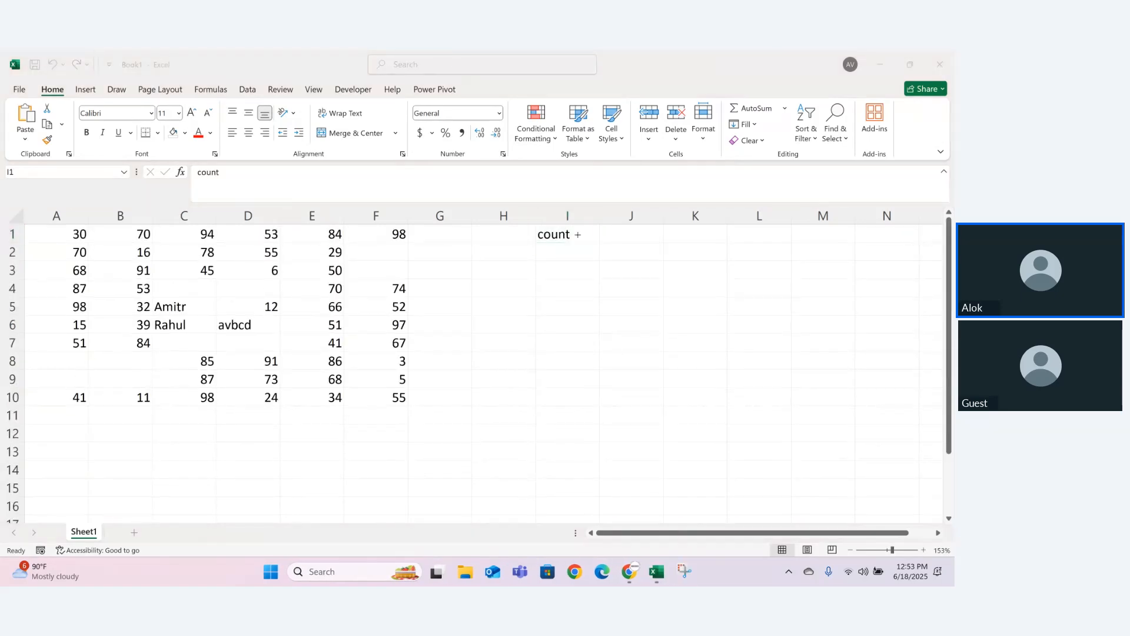
{"action": "scroll", "coordinate": [564, 235], "scroll_direction": "down", "scroll_amount": 5}
{"action": "key", "text": "super+shift+s"}
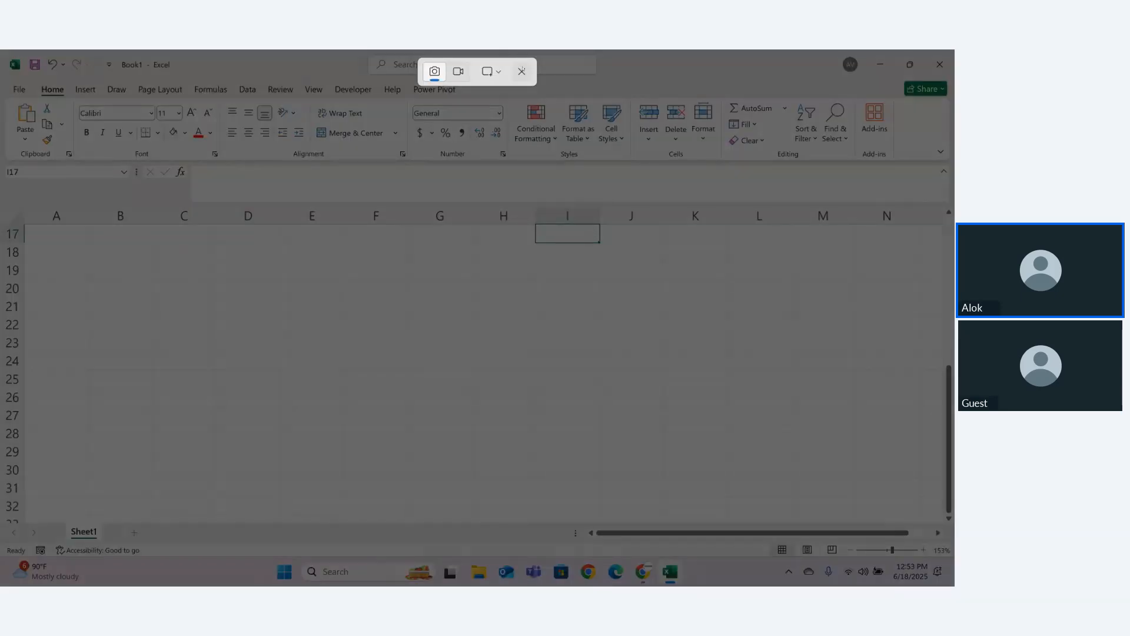
{"action": "key", "text": "Escape"}
{"action": "scroll", "coordinate": [619, 238], "scroll_direction": "up", "scroll_amount": 5}
- Enter the formula =COUNT(A1:F10) in cell J1, beside the count label
{"action": "left_click", "coordinate": [620, 237]}
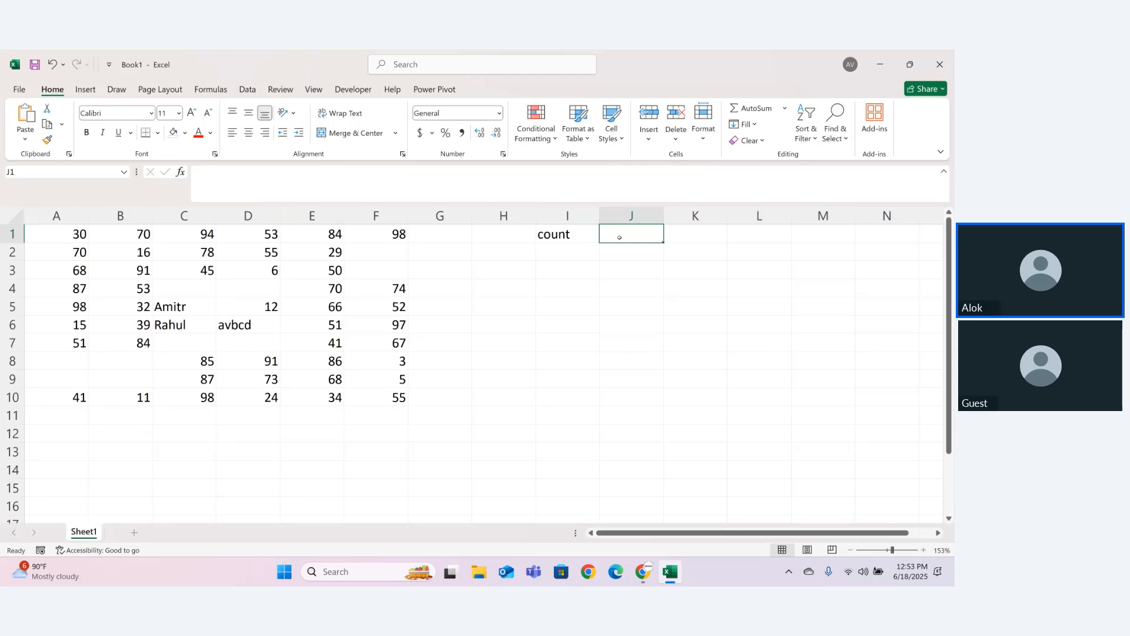
{"action": "type", "text": "=cou"}
{"action": "key", "text": "Tab"}
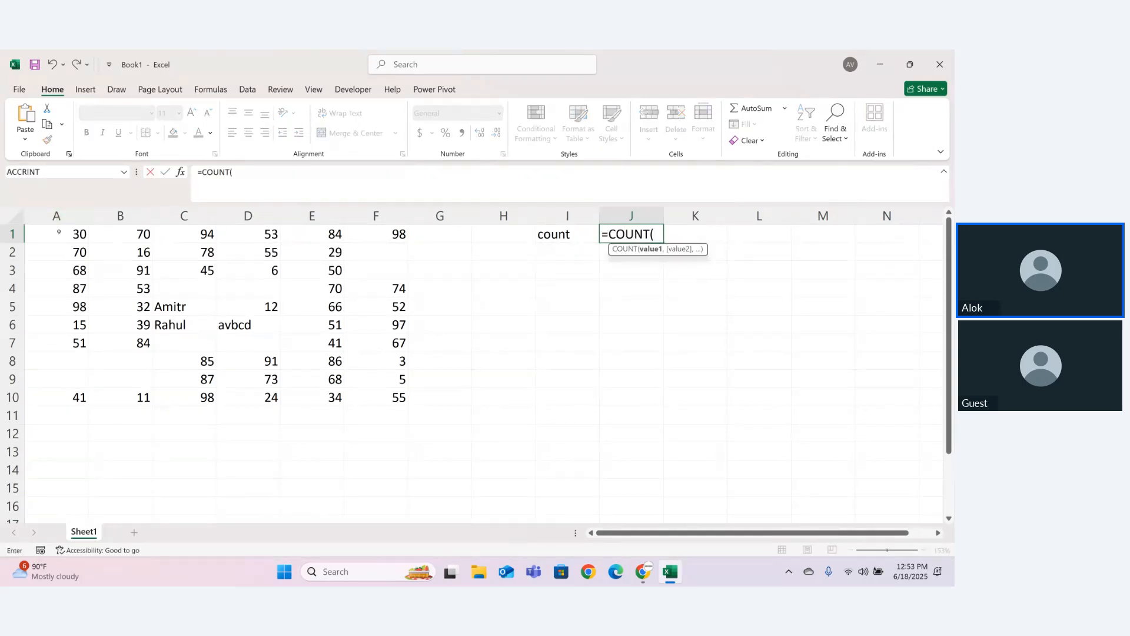
{"action": "left_click_drag", "start_coordinate": [70, 235], "coordinate": [393, 397]}
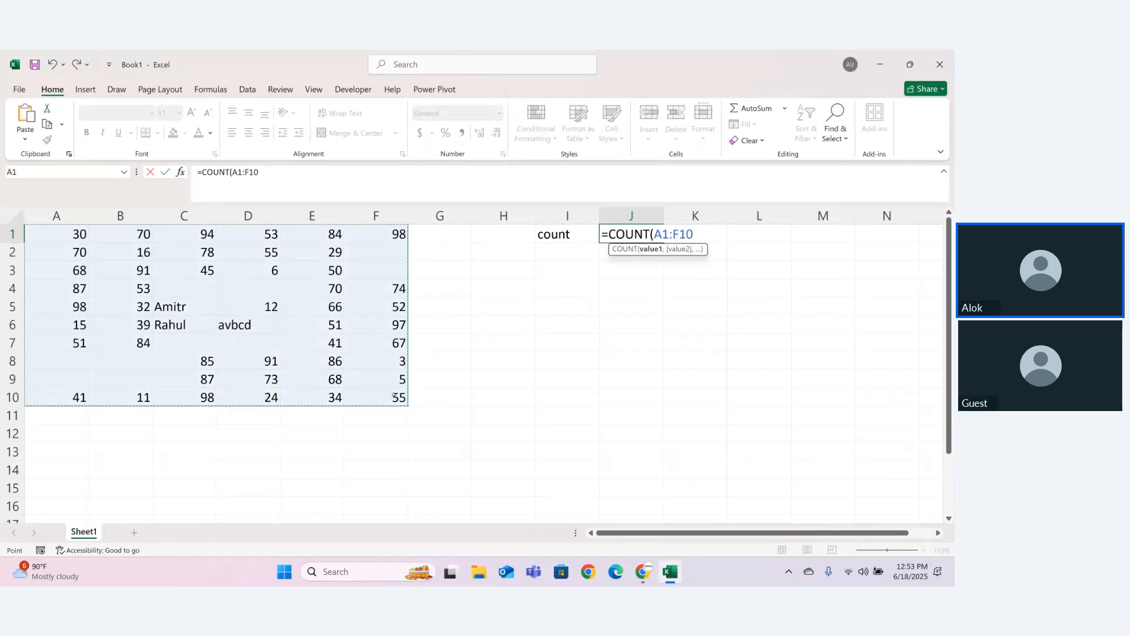
{"action": "type", "text": ")"}
{"action": "key", "text": "Return"}
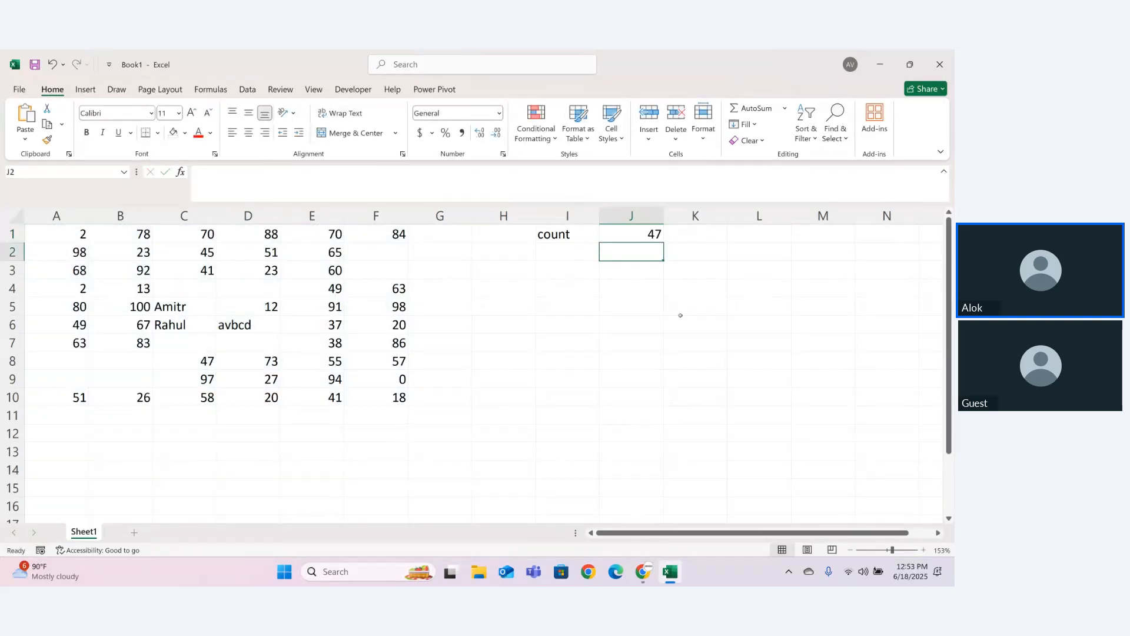
- Enter the note numerical in cell K1 to describe what COUNT includes
{"action": "left_click", "coordinate": [698, 236]}
{"action": "type", "text": "numerical"}
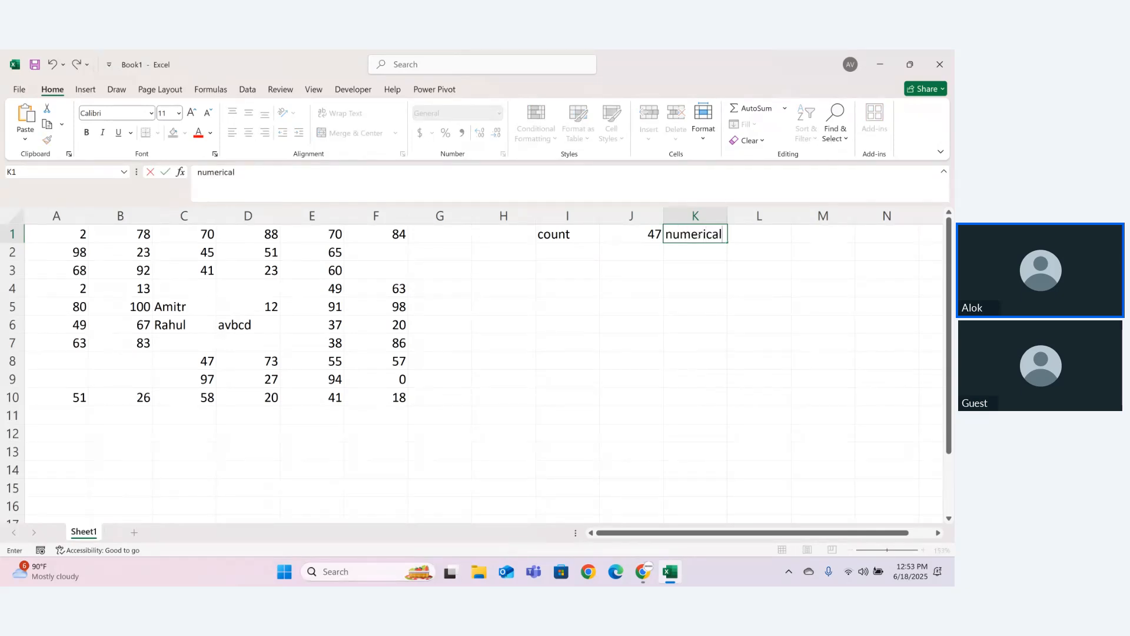
{"action": "key", "text": "Return"}
- Enter the label countA in cell I2, below the count label
{"action": "left_click", "coordinate": [567, 250]}
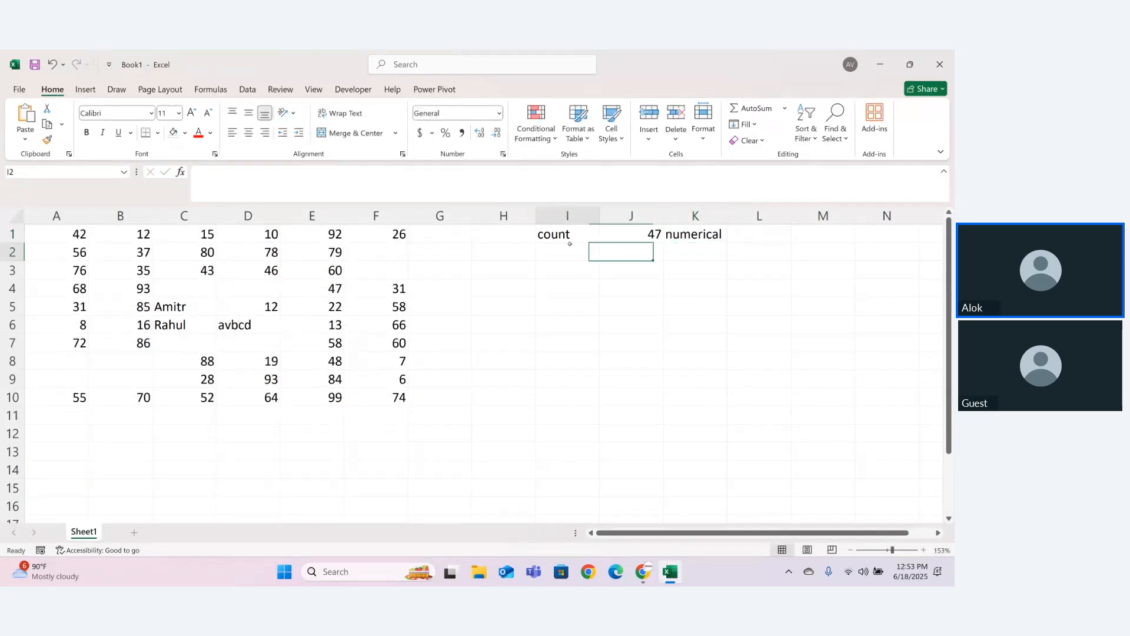
{"action": "type", "text": "count"}
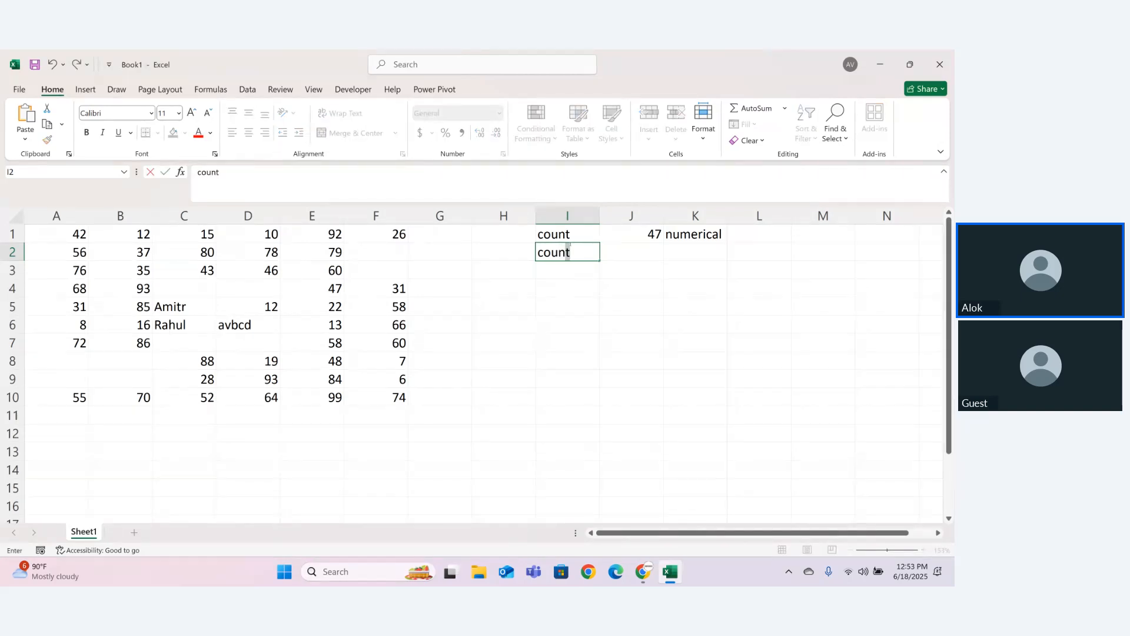
{"action": "key", "text": "Tab"}
{"action": "left_click", "coordinate": [575, 256]}
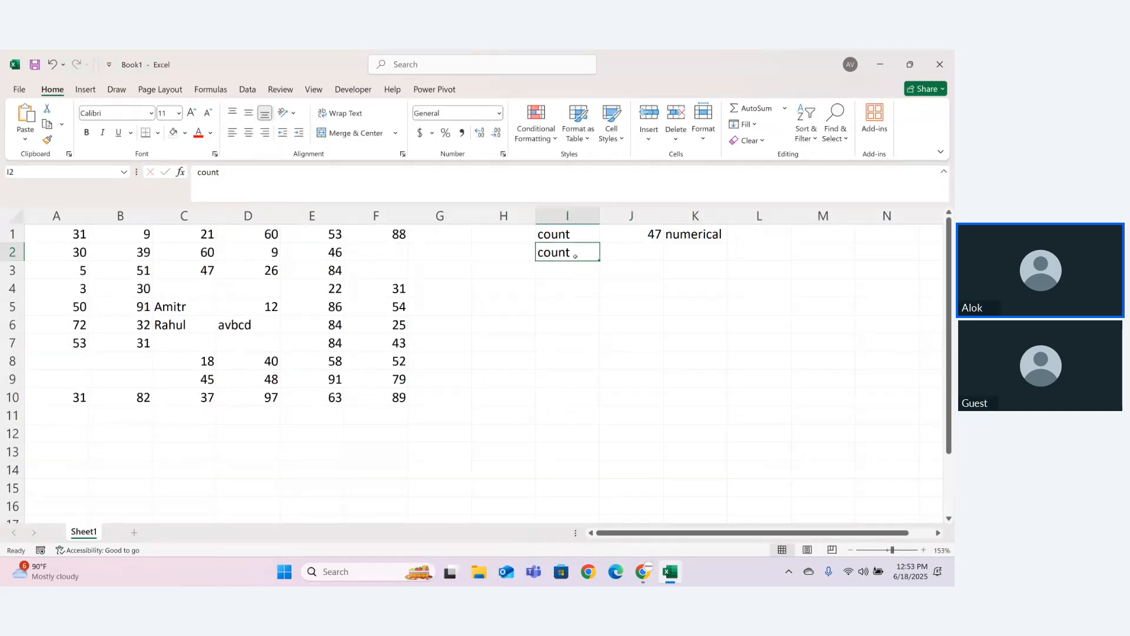
{"action": "double_click", "coordinate": [575, 256]}
{"action": "type", "text": "A"}
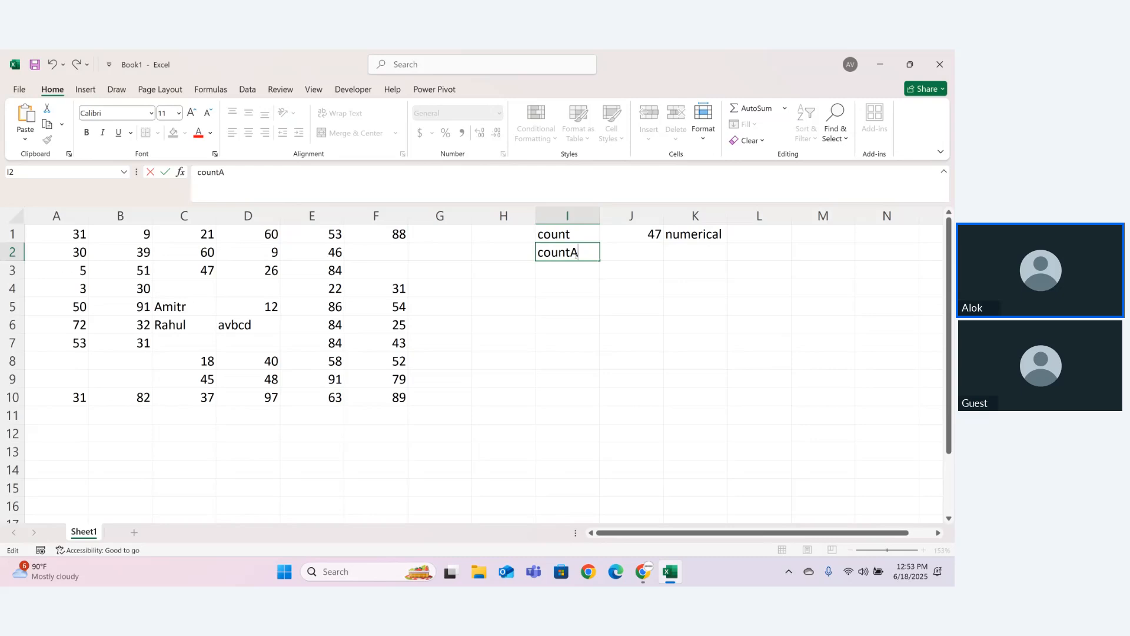
- Enter the formula =COUNTA(A1:F10) in cell J2, beside the countA label
{"action": "left_click", "coordinate": [612, 258]}
{"action": "type", "text": "=c"}
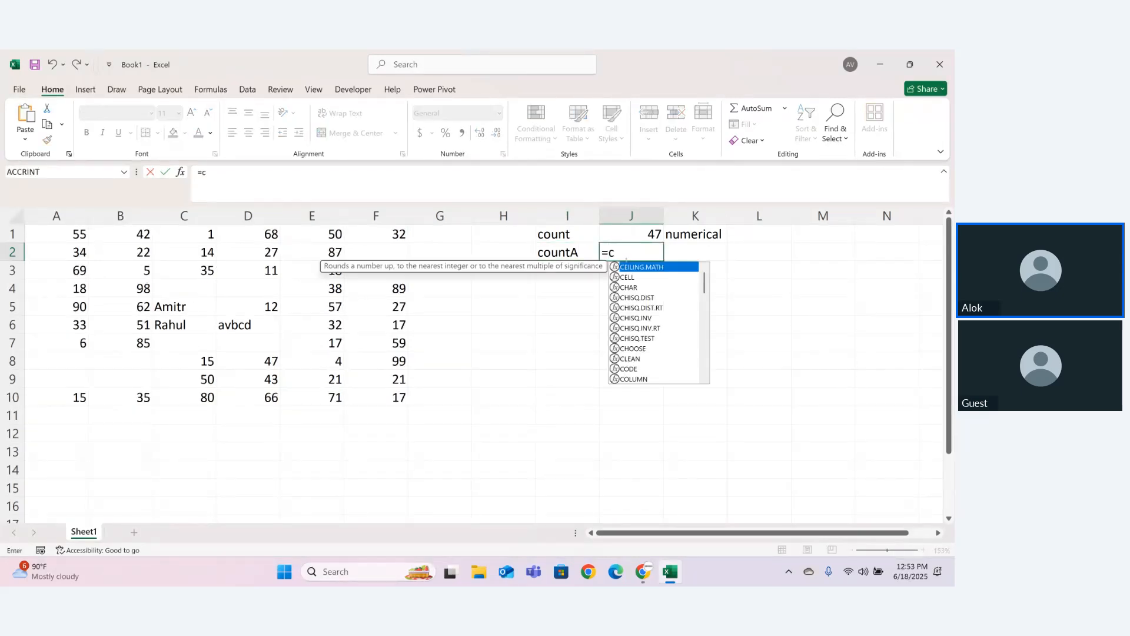
{"action": "type", "text": "oun"}
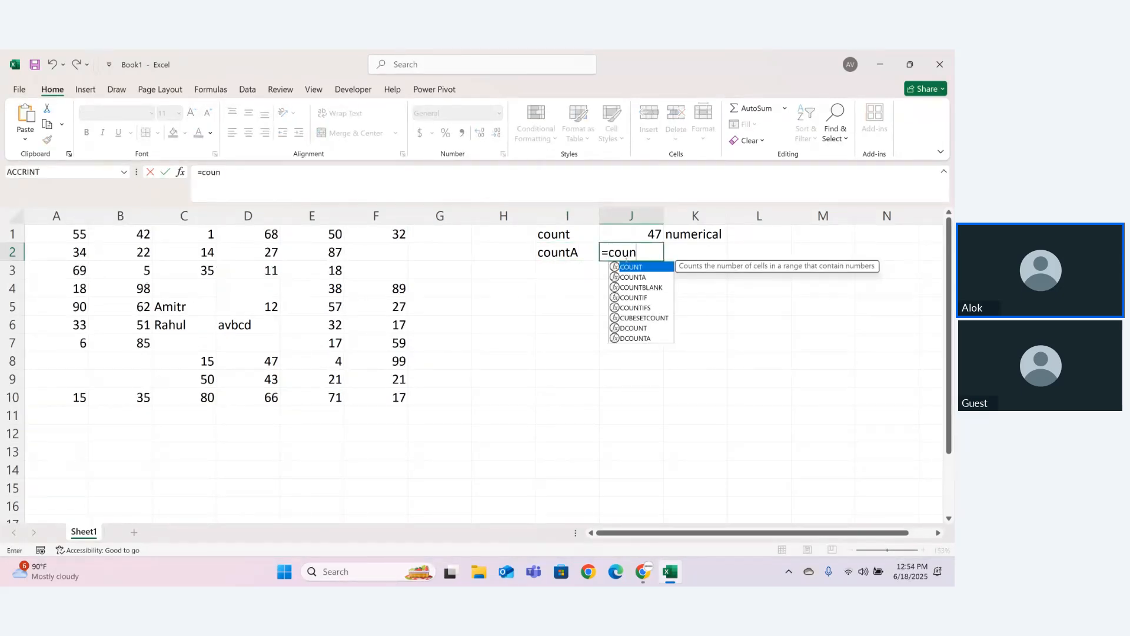
{"action": "key", "text": "Return"}
{"action": "left_click", "coordinate": [658, 248]}
{"action": "type", "text": "=count"}
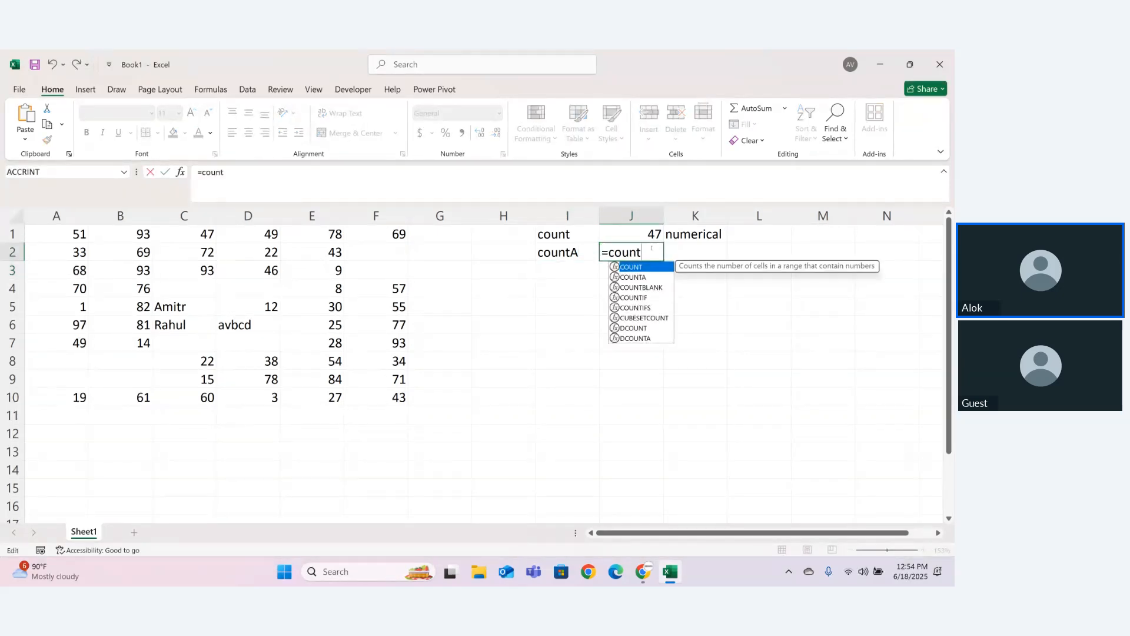
{"action": "key", "text": "Down"}
{"action": "key", "text": "Tab"}
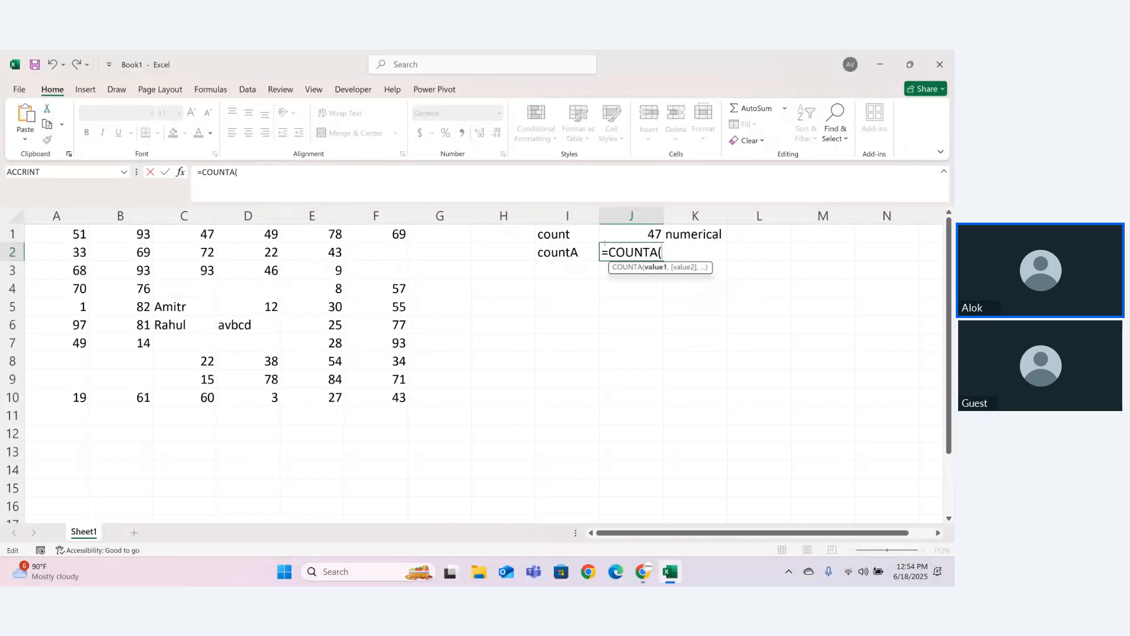
{"action": "left_click_drag", "start_coordinate": [59, 233], "coordinate": [403, 402]}
{"action": "type", "text": ")"}
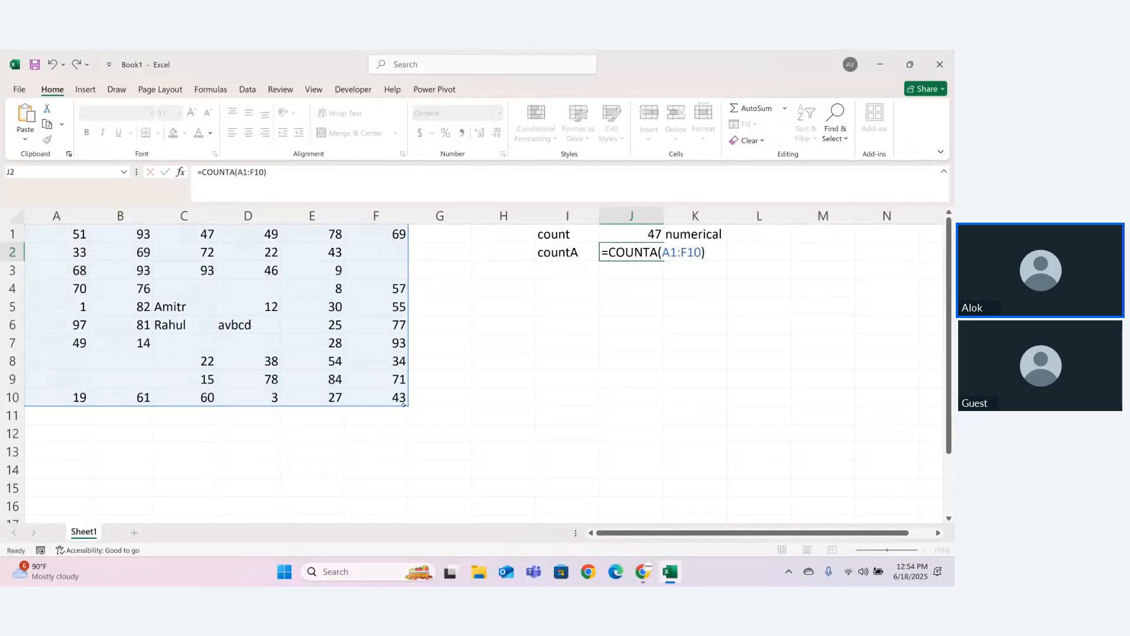
{"action": "key", "text": "Return"}
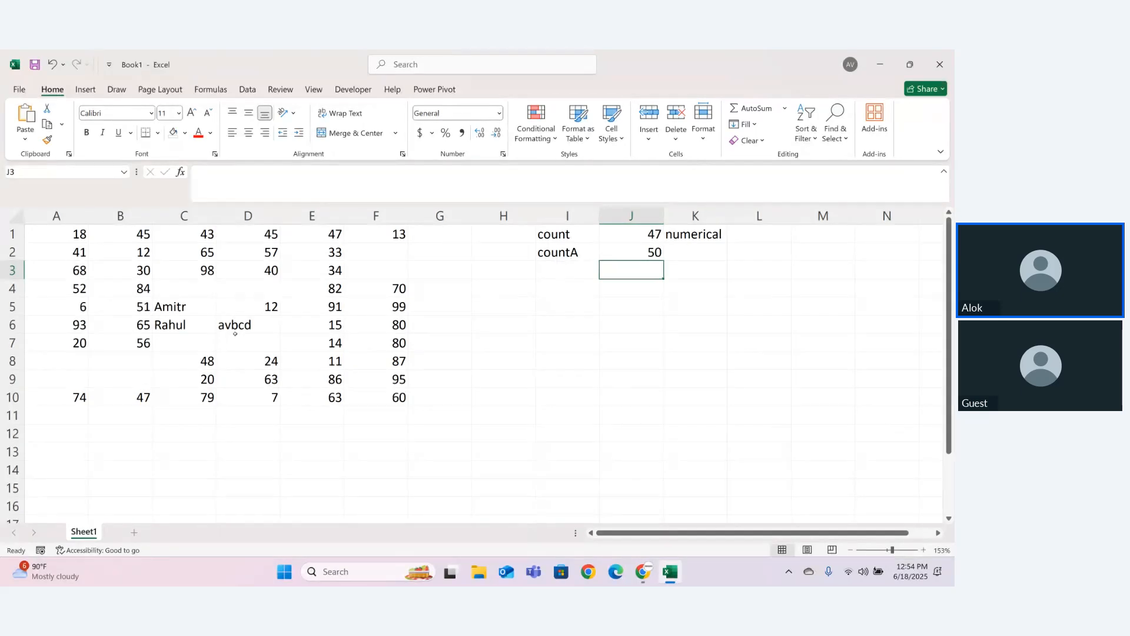
{"action": "left_click_drag", "start_coordinate": [226, 339], "coordinate": [168, 316]}
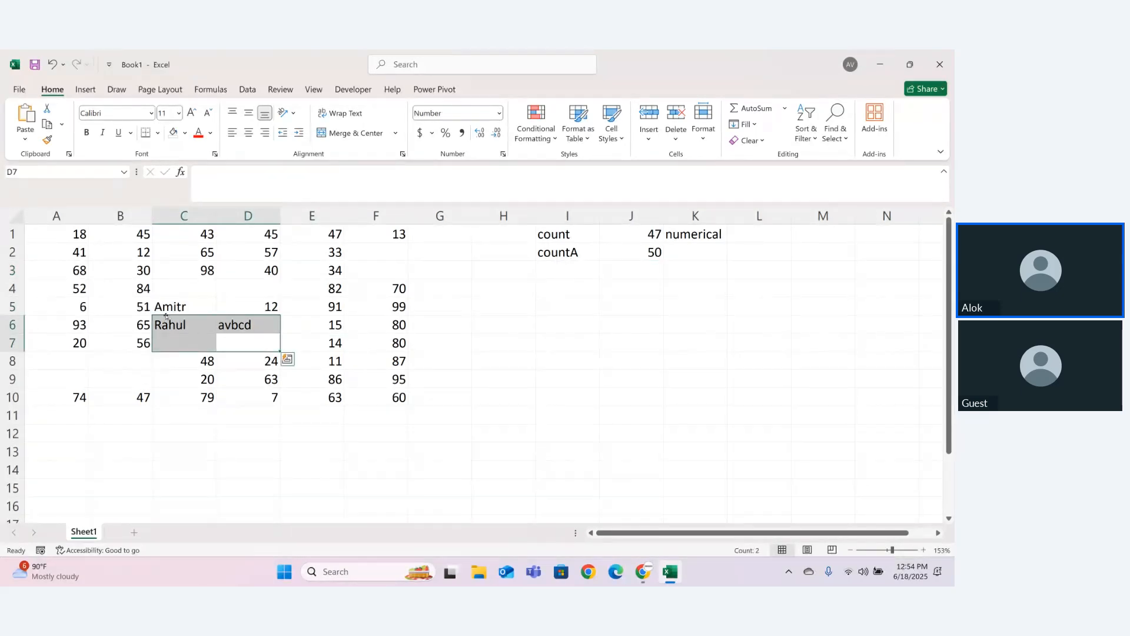
{"action": "left_click", "coordinate": [403, 318]}
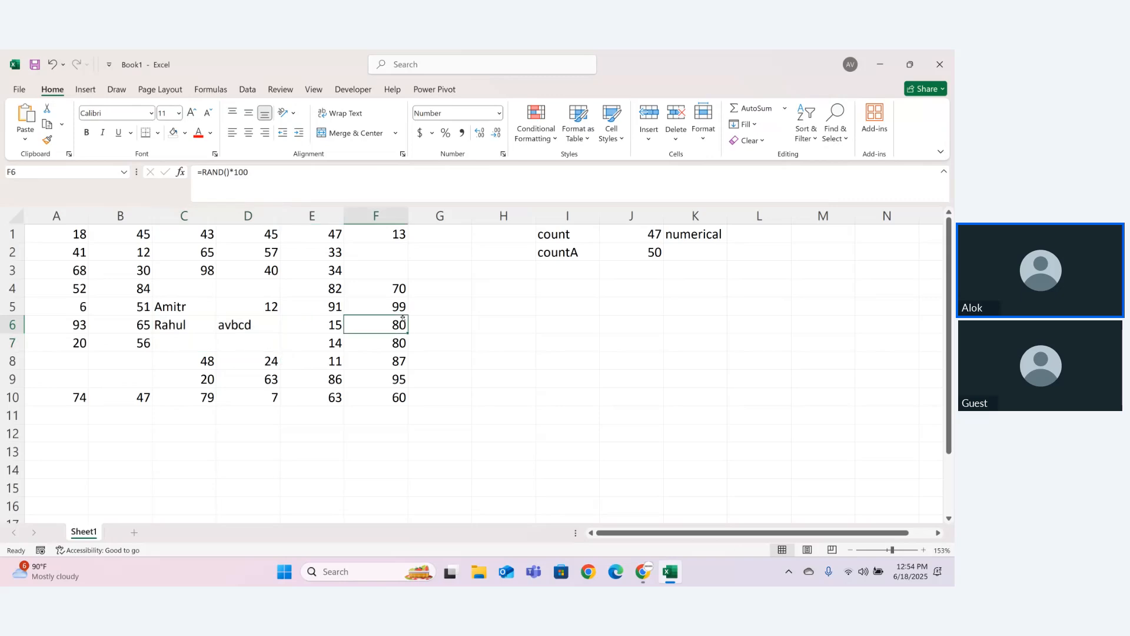
- Enter the label blankcell in cell I3, below the countA label
{"action": "left_click", "coordinate": [559, 272]}
{"action": "type", "text": "blak"}
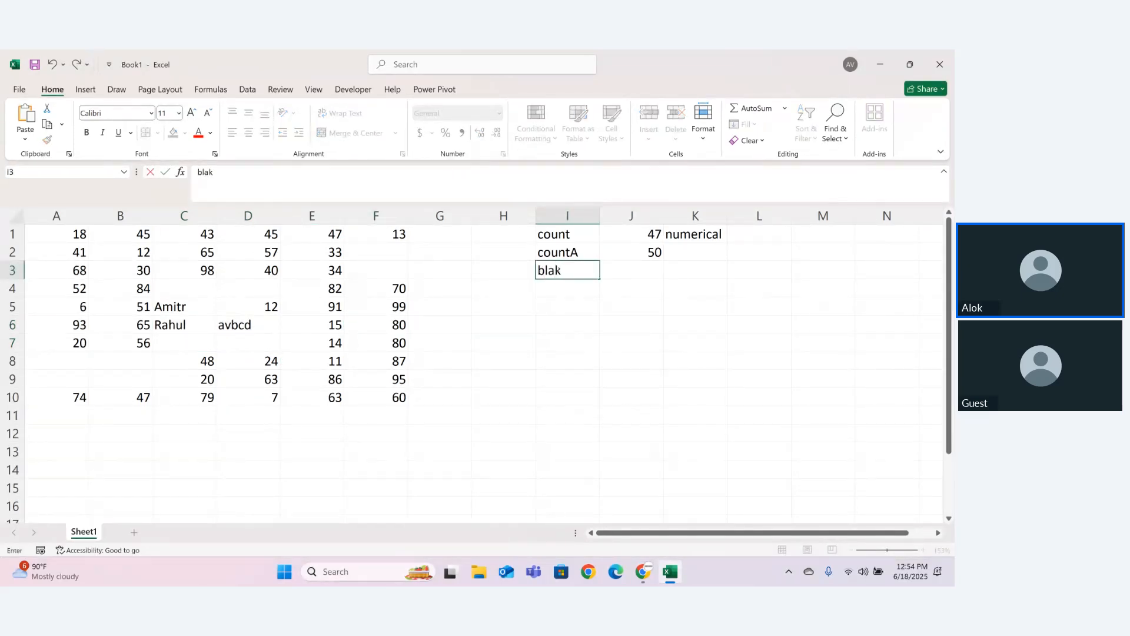
{"action": "key", "text": "BackSpace"}
{"action": "type", "text": "nksell"}
{"action": "key", "text": "Tab"}
{"action": "left_click", "coordinate": [557, 269]}
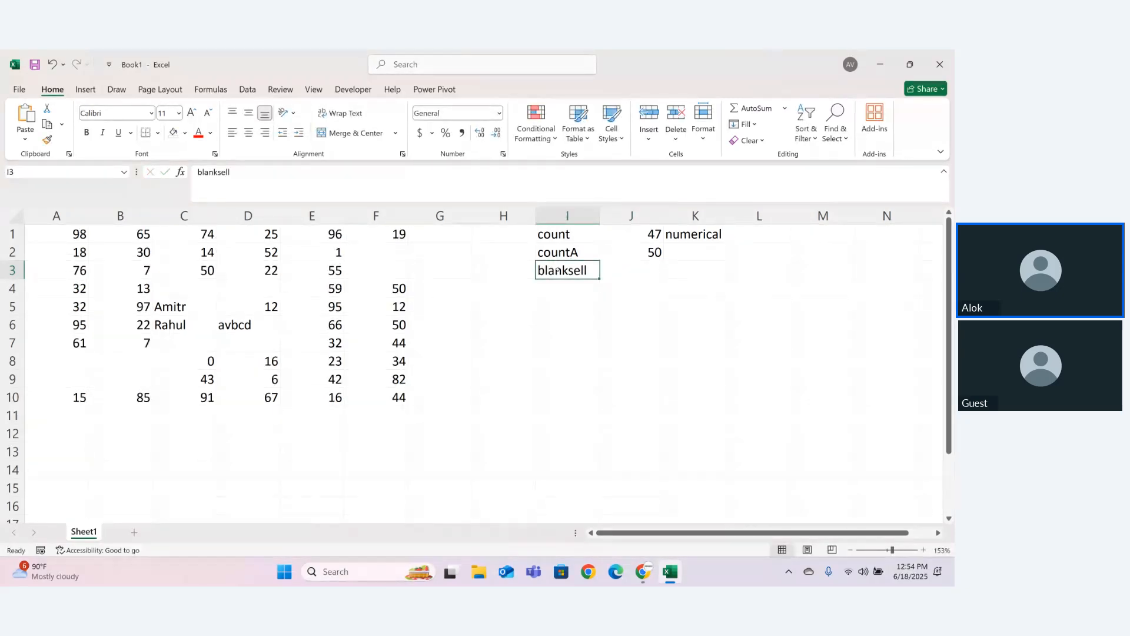
{"action": "double_click", "coordinate": [542, 270]}
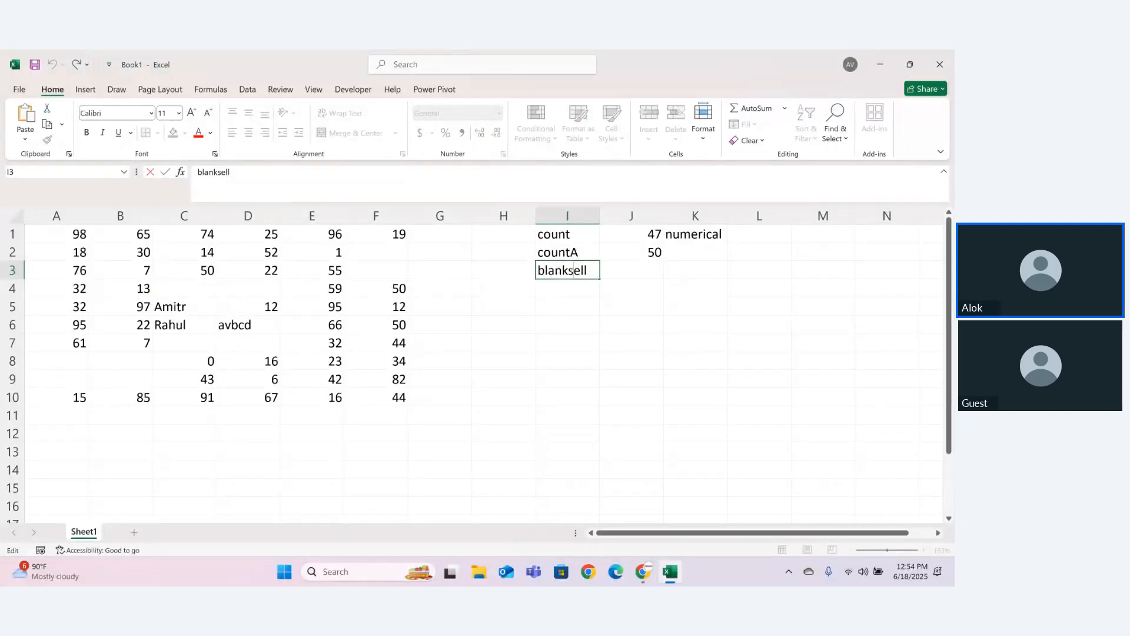
{"action": "key", "text": "Left"}
{"action": "key", "text": "BackSpace"}
{"action": "type", "text": "c"}
- Enter the formula =COUNTBLANK(A1:F10) in cell J3, beside the blankcell label
{"action": "left_click", "coordinate": [621, 266]}
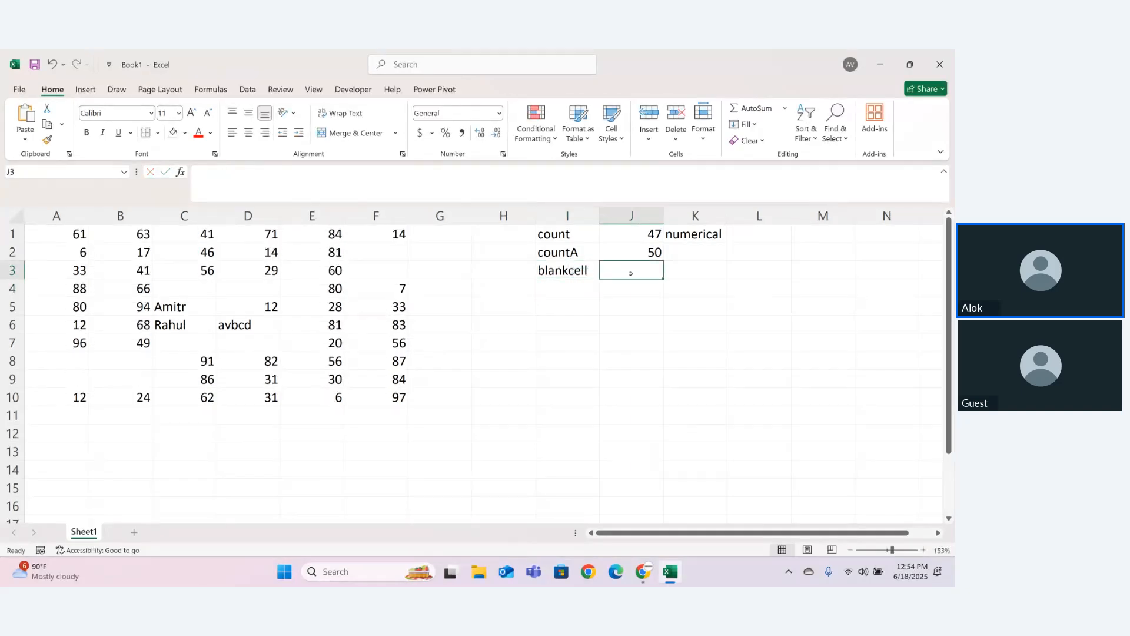
{"action": "type", "text": "=co"}
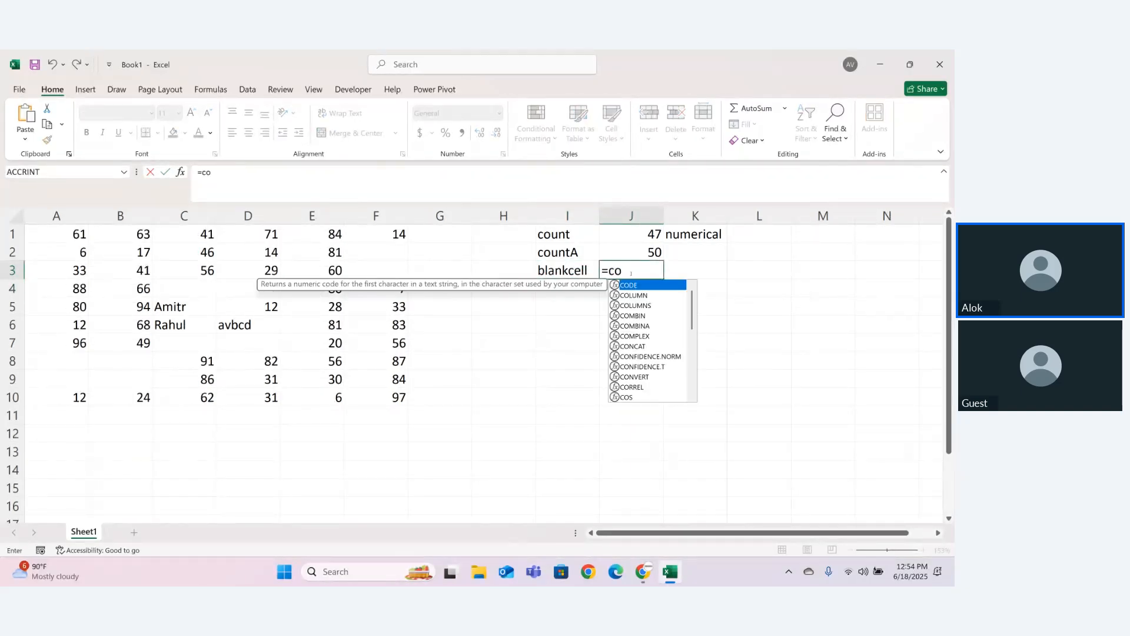
{"action": "type", "text": "un"}
{"action": "key", "text": "Down"}
{"action": "key", "text": "Down"}
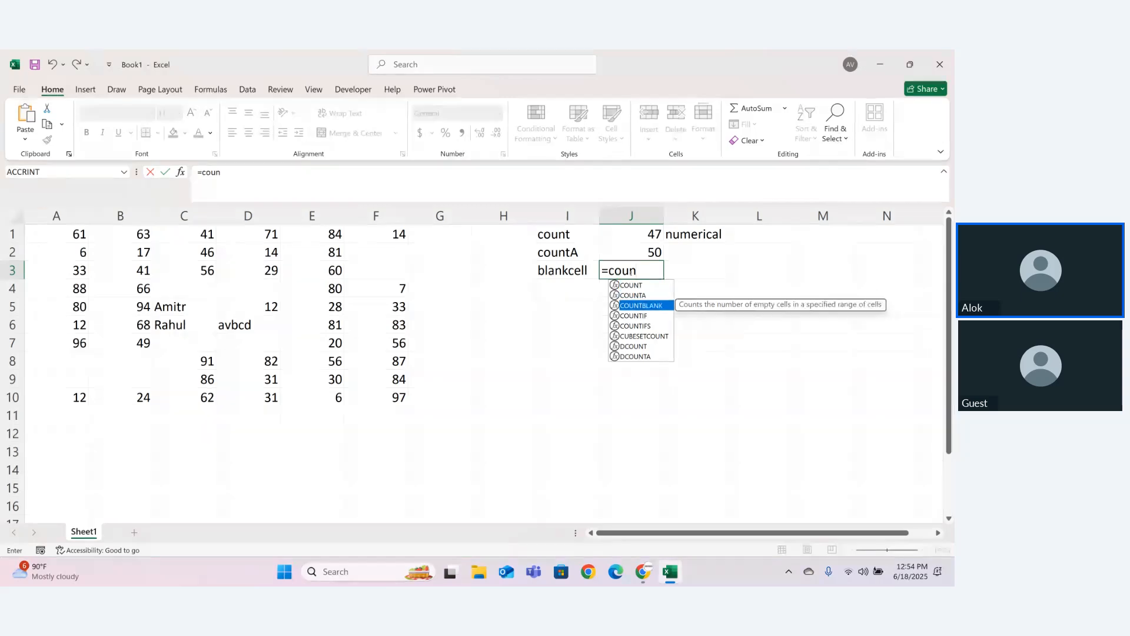
{"action": "key", "text": "Tab"}
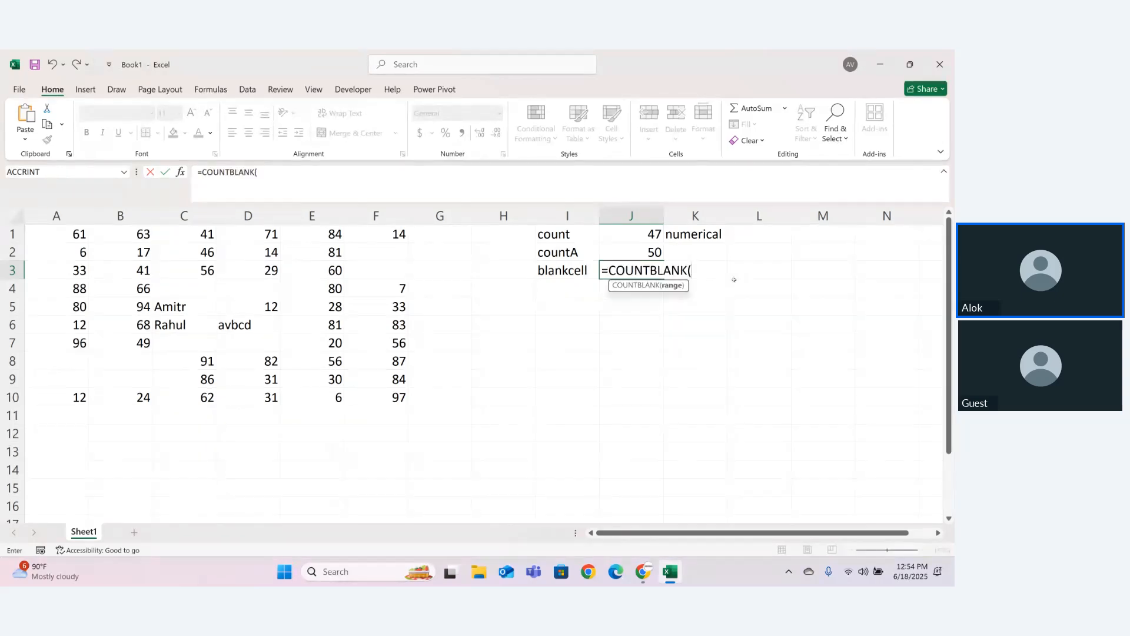
{"action": "left_click", "coordinate": [61, 243]}
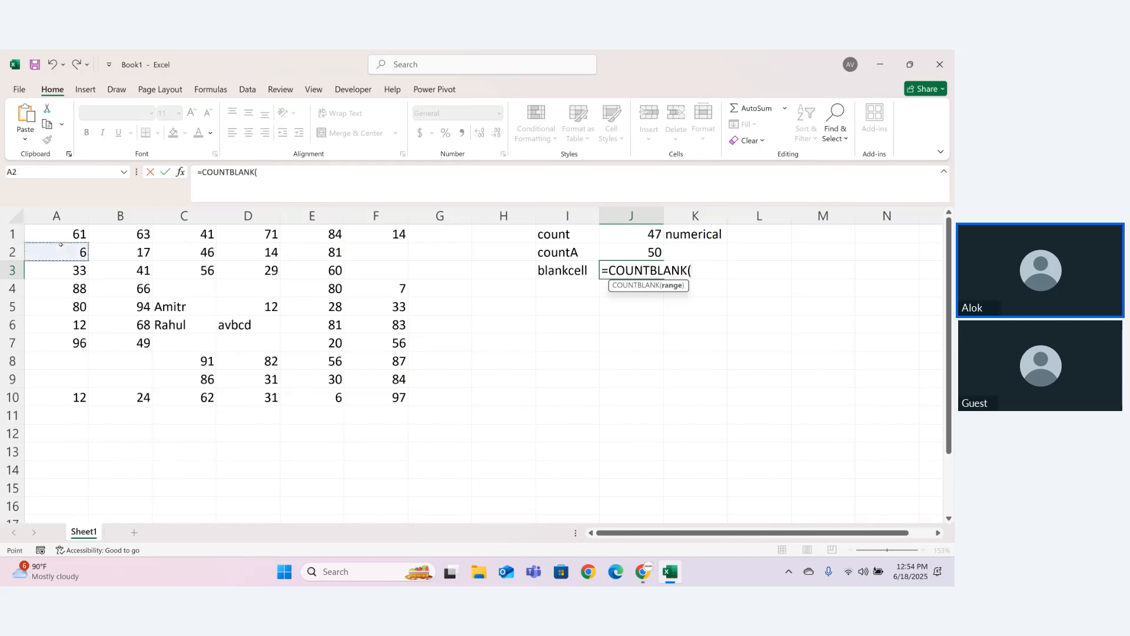
{"action": "left_click_drag", "start_coordinate": [61, 243], "coordinate": [211, 291]}
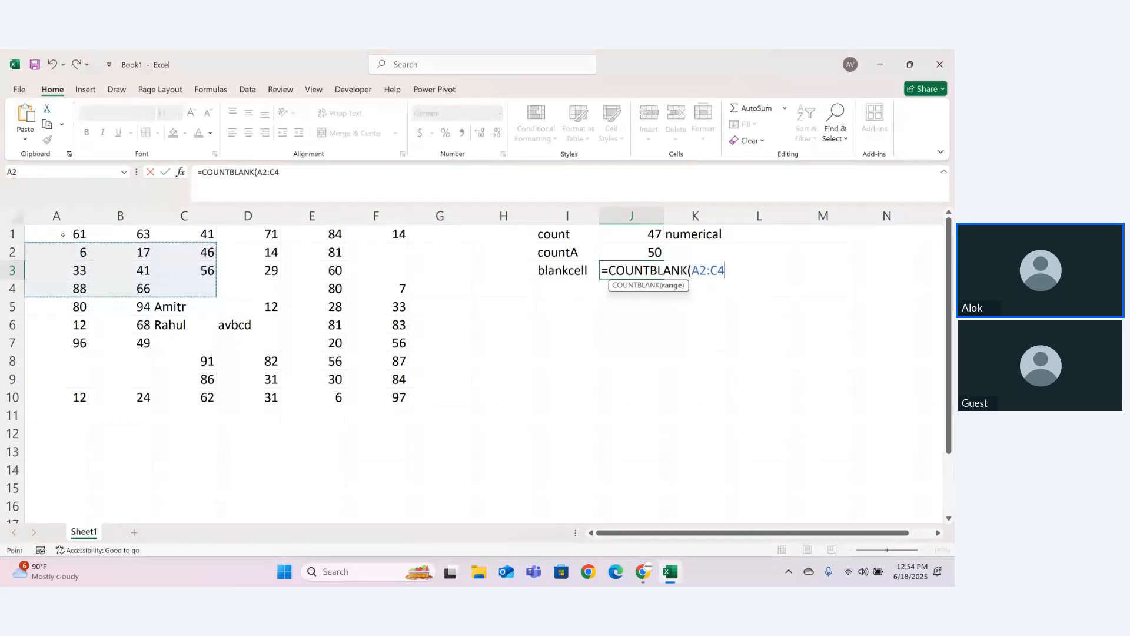
{"action": "left_click_drag", "start_coordinate": [63, 234], "coordinate": [387, 397]}
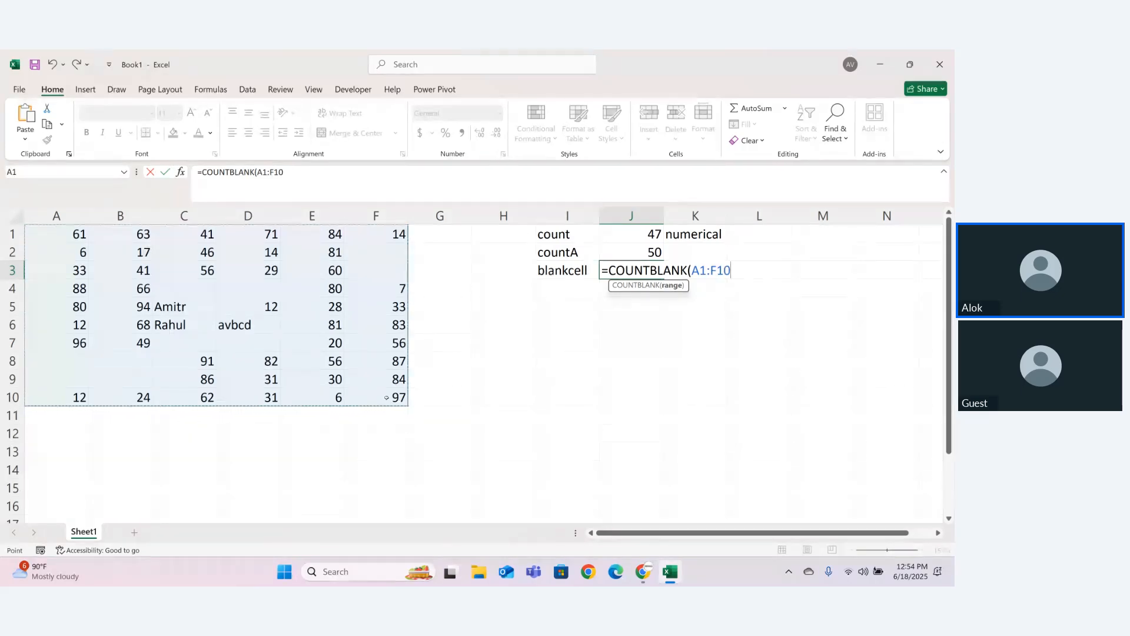
{"action": "type", "text": ")"}
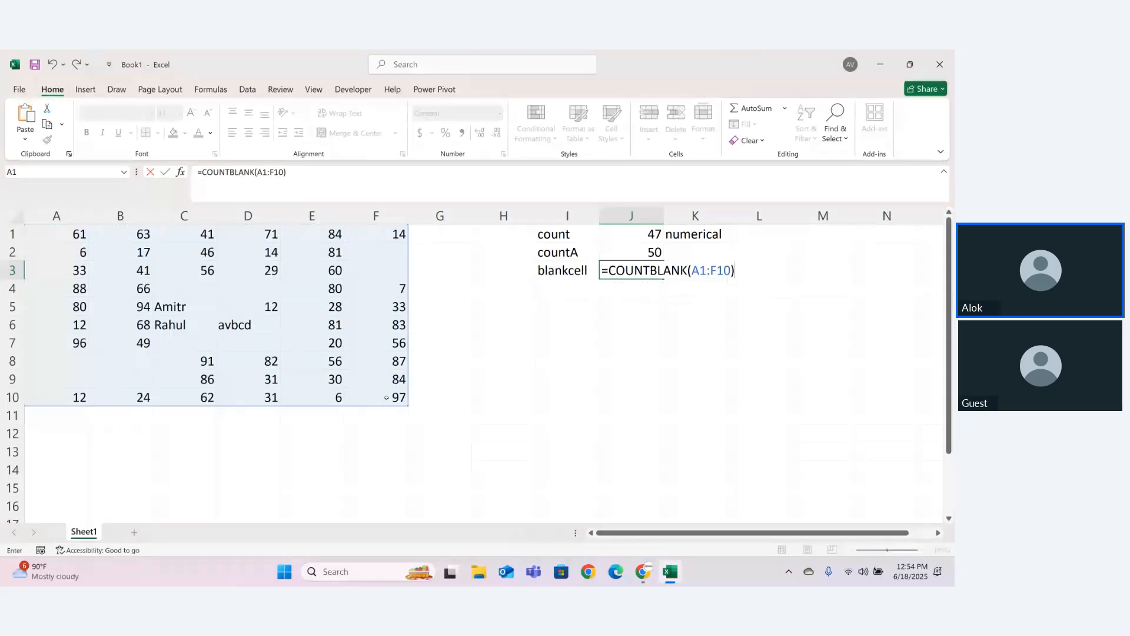
{"action": "key", "text": "Return"}
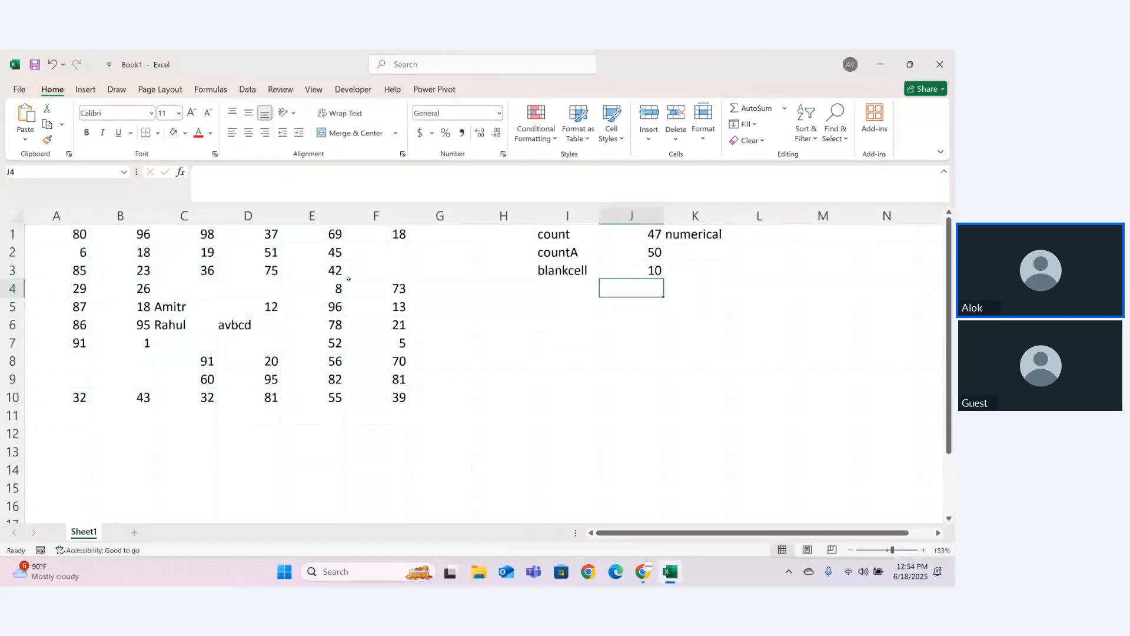
- Go through the empty cells within A1:F10 one by one to check the COUNTBLANK result
{"action": "left_click", "coordinate": [373, 255]}
{"action": "left_click", "coordinate": [379, 264]}
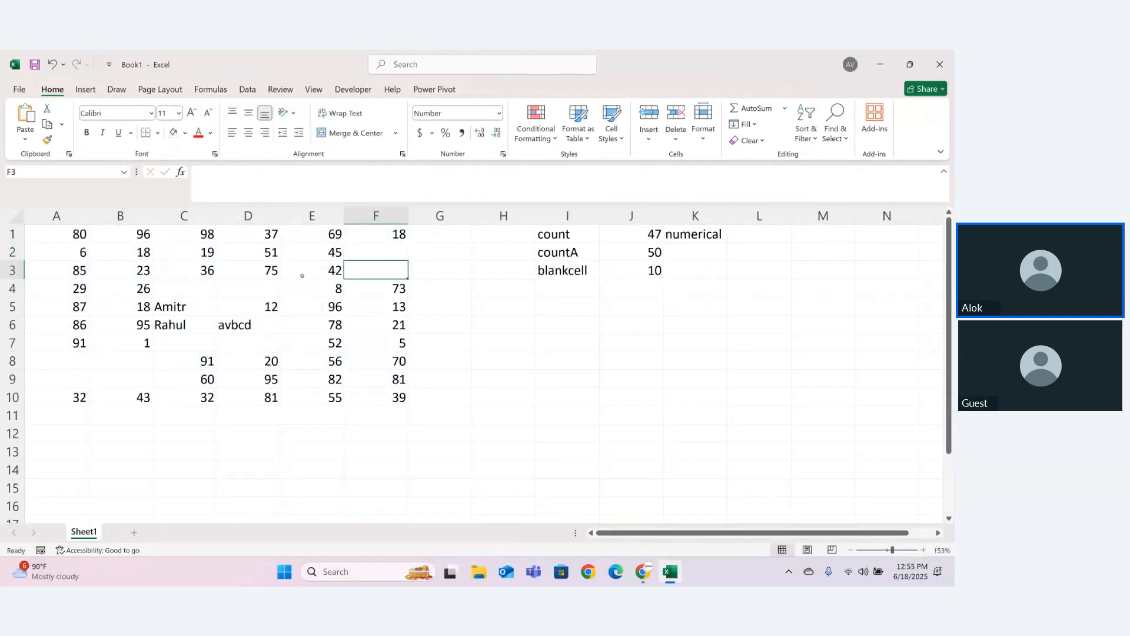
{"action": "left_click", "coordinate": [253, 287]}
{"action": "left_click", "coordinate": [189, 286]}
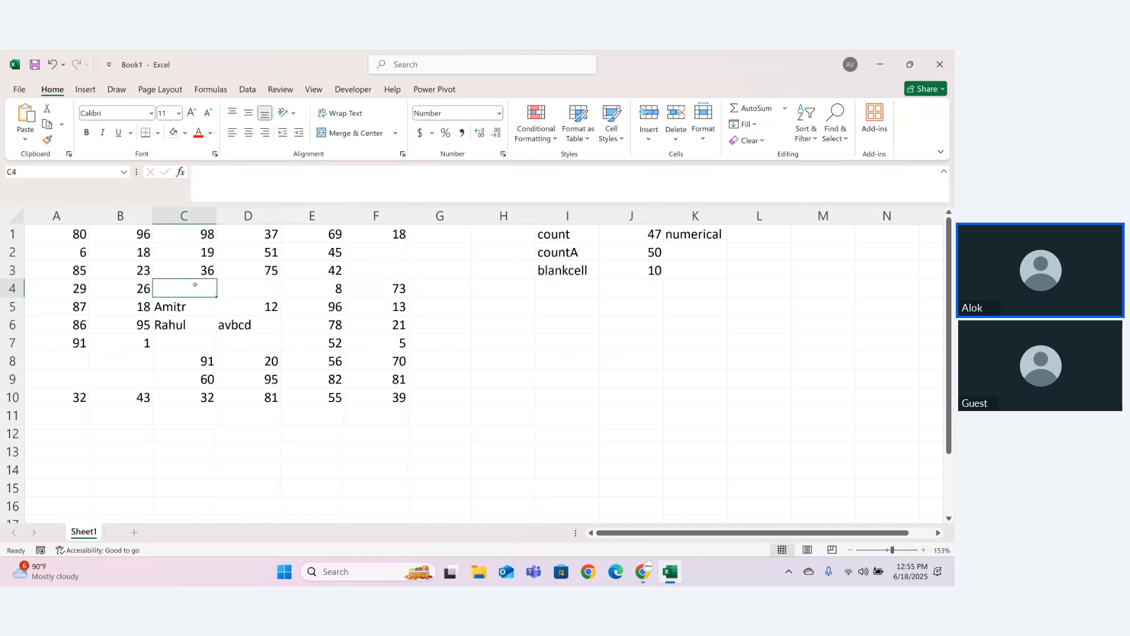
{"action": "left_click", "coordinate": [182, 337]}
{"action": "left_click", "coordinate": [246, 342]}
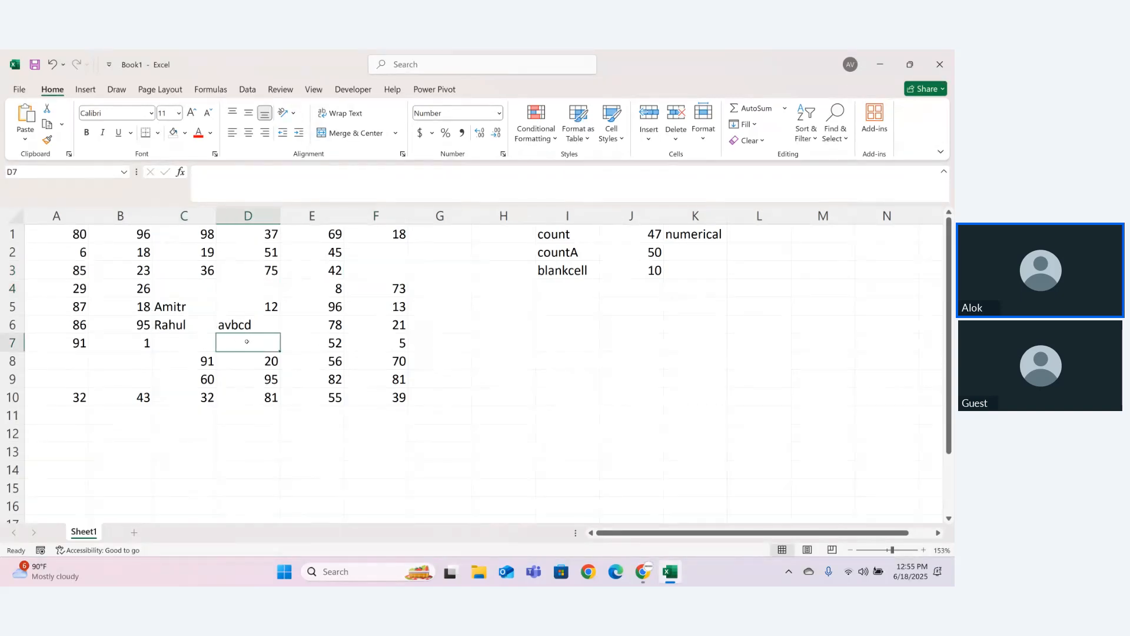
{"action": "left_click", "coordinate": [168, 372]}
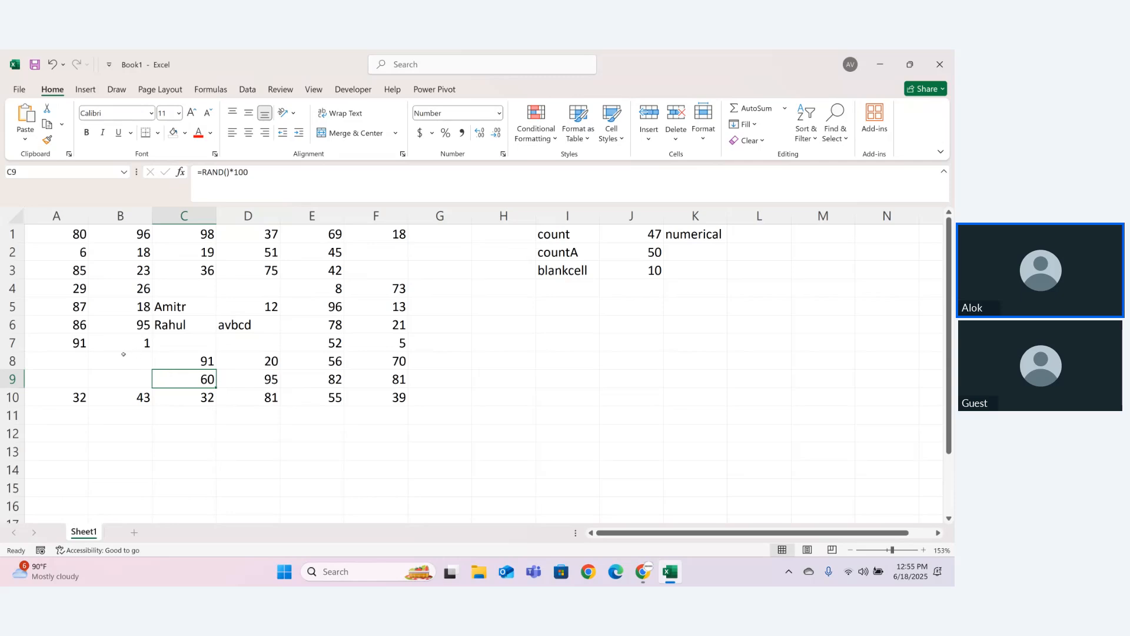
{"action": "left_click", "coordinate": [121, 376]}
{"action": "left_click", "coordinate": [67, 374]}
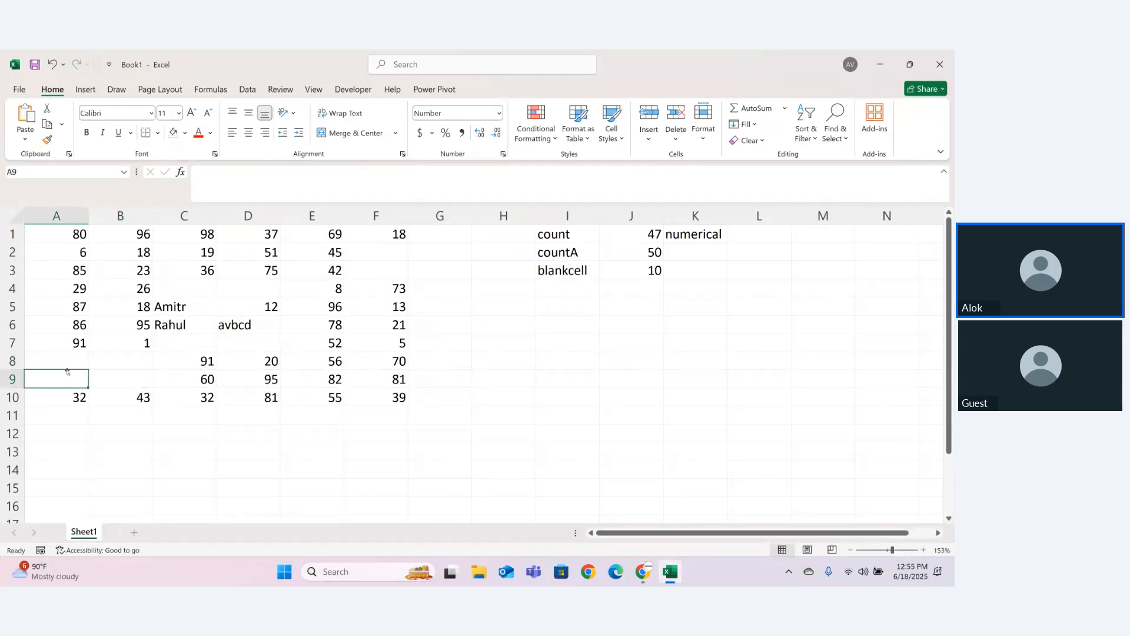
{"action": "left_click", "coordinate": [69, 362]}
- Delete the RAND formula from cell A7, leaving the cell empty
{"action": "left_click", "coordinate": [73, 347]}
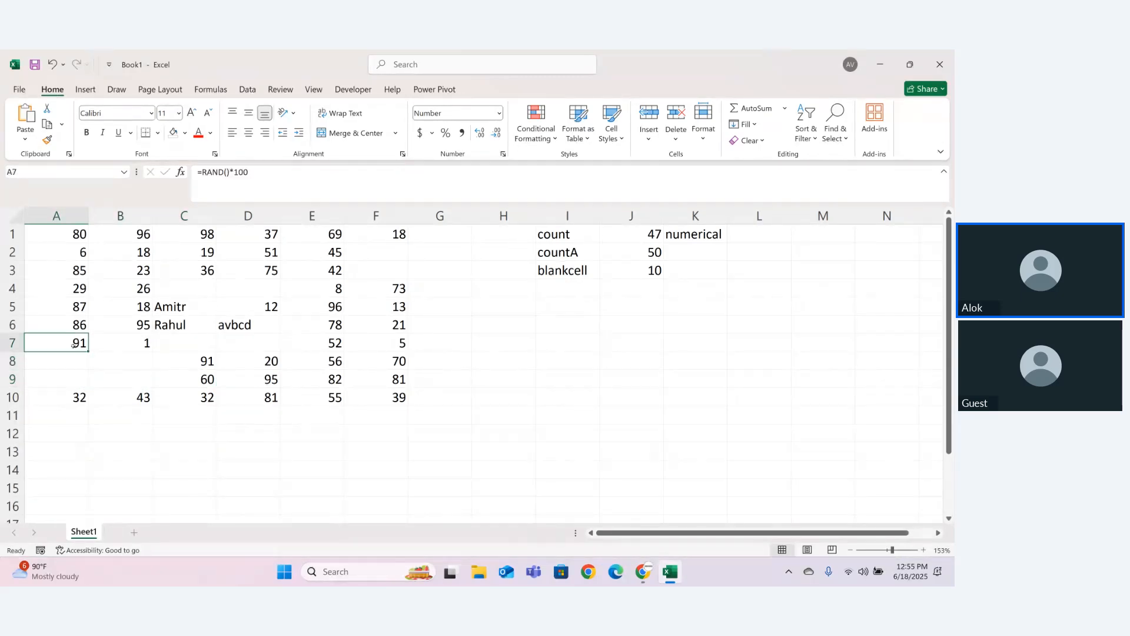
{"action": "double_click", "coordinate": [74, 345]}
{"action": "key", "text": "ctrl+a"}
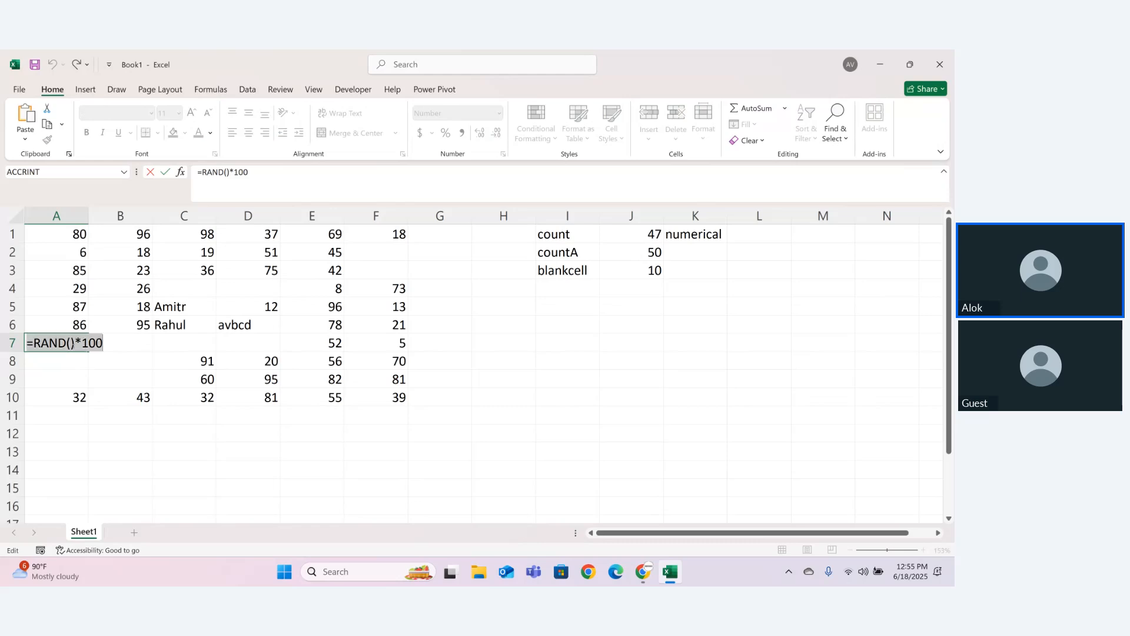
{"action": "key", "text": "BackSpace"}
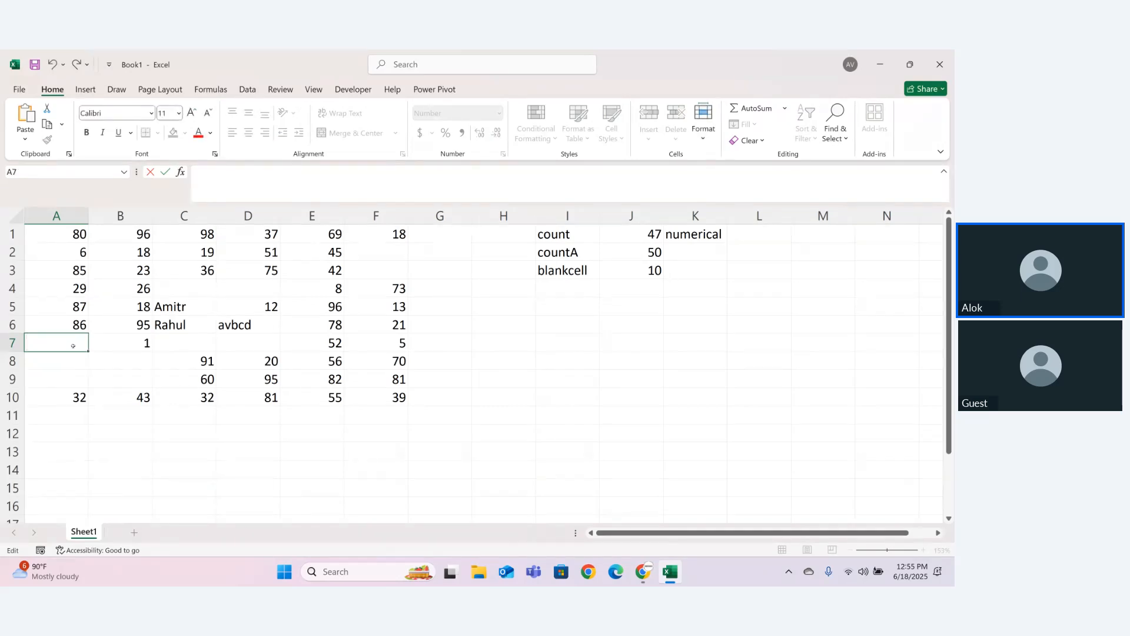
{"action": "key", "text": "Return"}
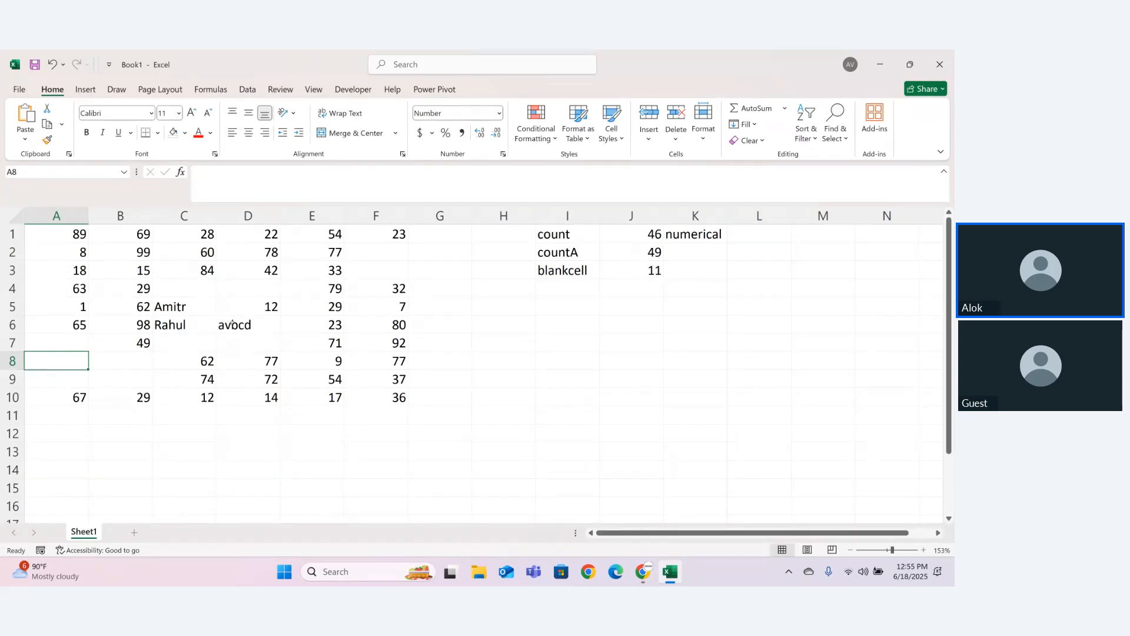
- Delete the text avbcd from cell D6, leaving the cell empty
{"action": "left_click", "coordinate": [233, 323]}
{"action": "double_click", "coordinate": [233, 323]}
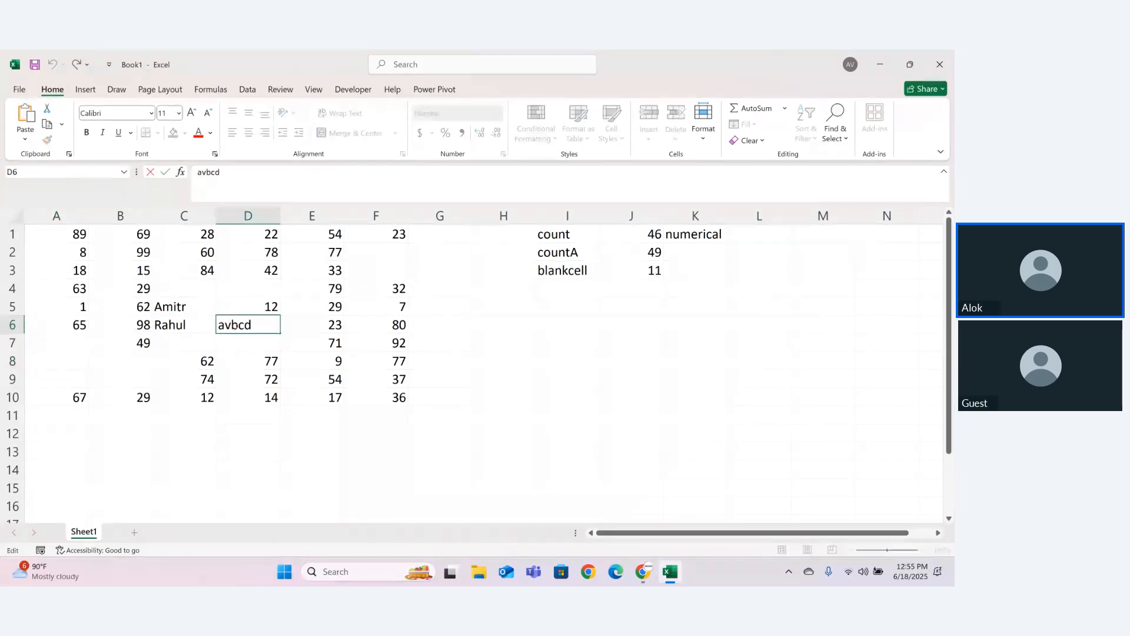
{"action": "key", "text": "ctrl+a"}
{"action": "key", "text": "BackSpace"}
{"action": "key", "text": "Return"}
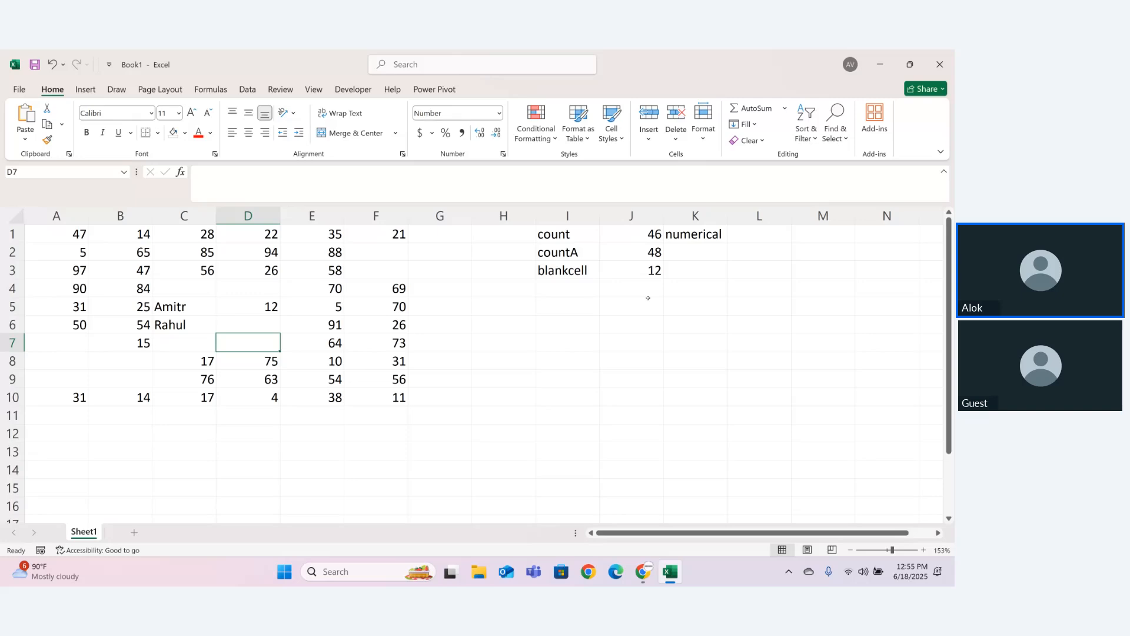
- Examine the suggested functions for a formula starting with =count in cell I4, from COUNT through COUNTIF and COUNTIFS to DCOUNTA, without inserting one
{"action": "left_click", "coordinate": [629, 387]}
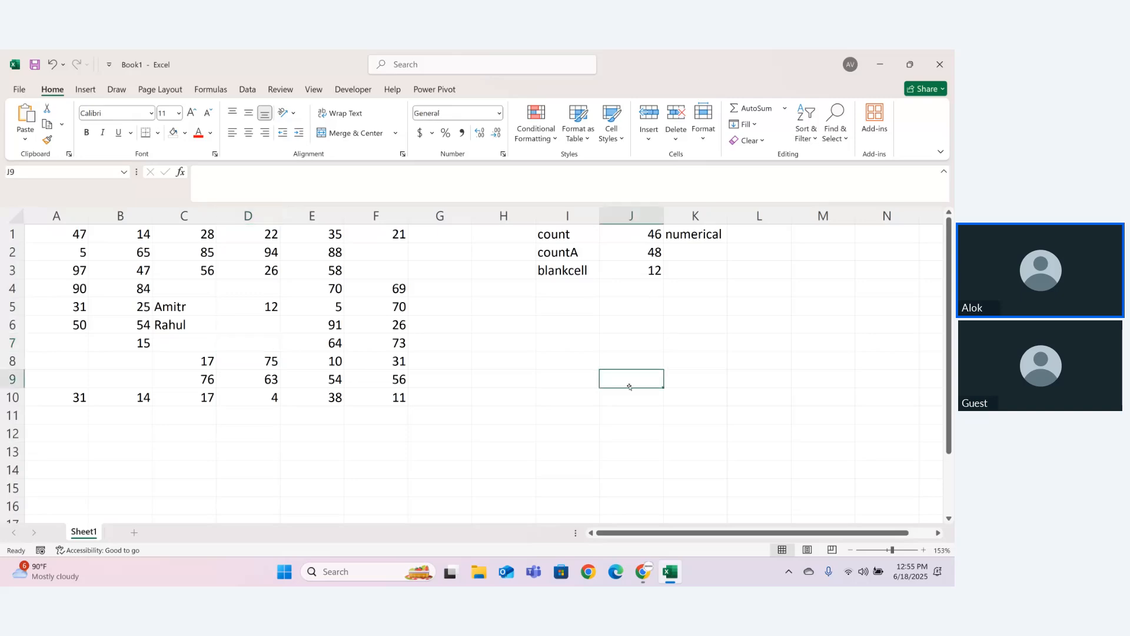
{"action": "left_click", "coordinate": [556, 289]}
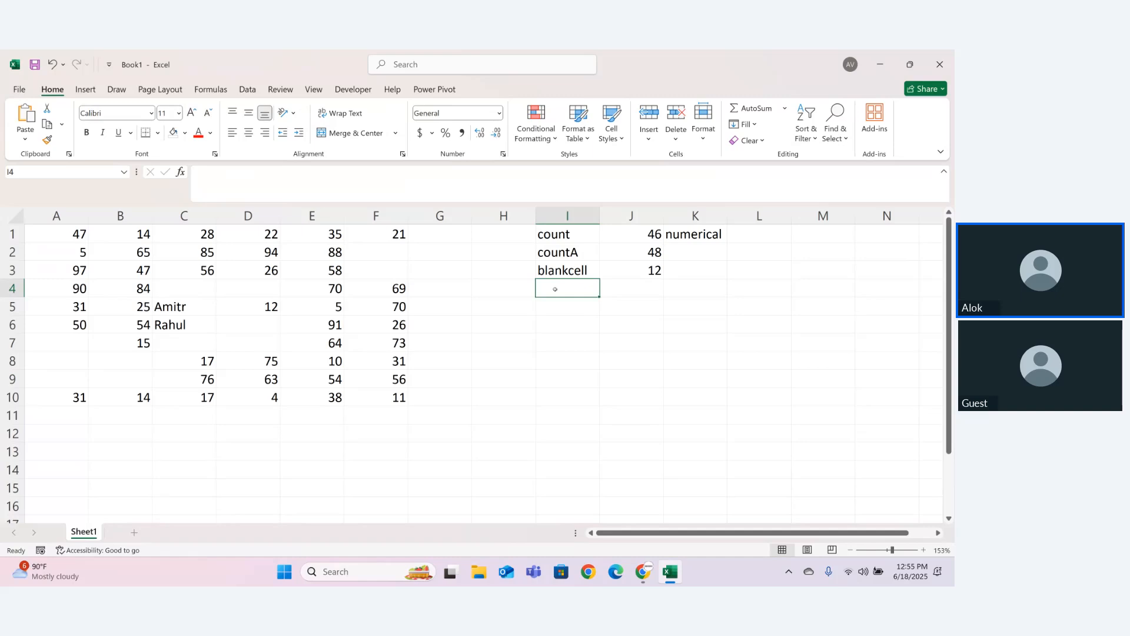
{"action": "type", "text": "=cioun"}
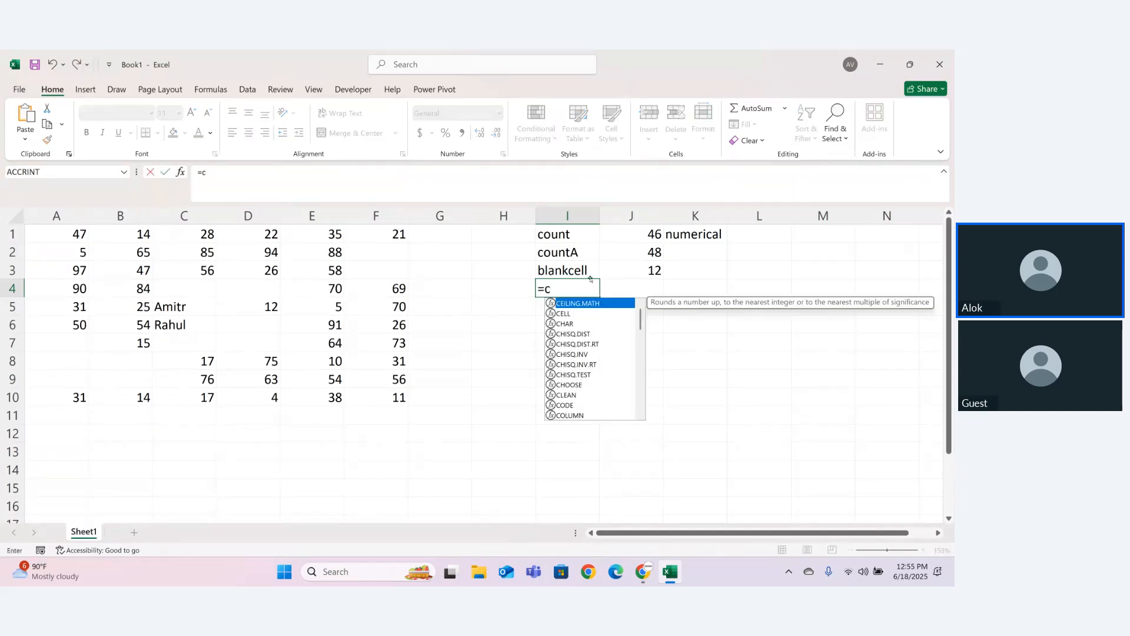
{"action": "key", "text": "BackSpace"}
{"action": "key", "text": "BackSpace"}
{"action": "key", "text": "BackSpace"}
{"action": "key", "text": "BackSpace"}
{"action": "type", "text": "ount"}
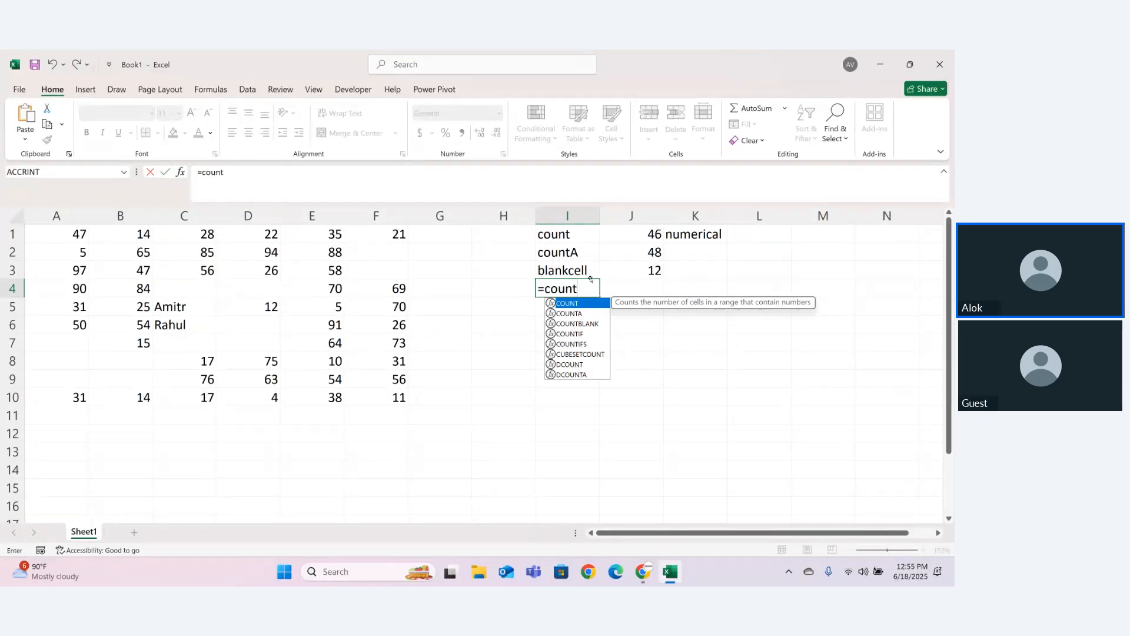
{"action": "key", "text": "Down"}
{"action": "key", "text": "Down"}
{"action": "key", "text": "Down"}
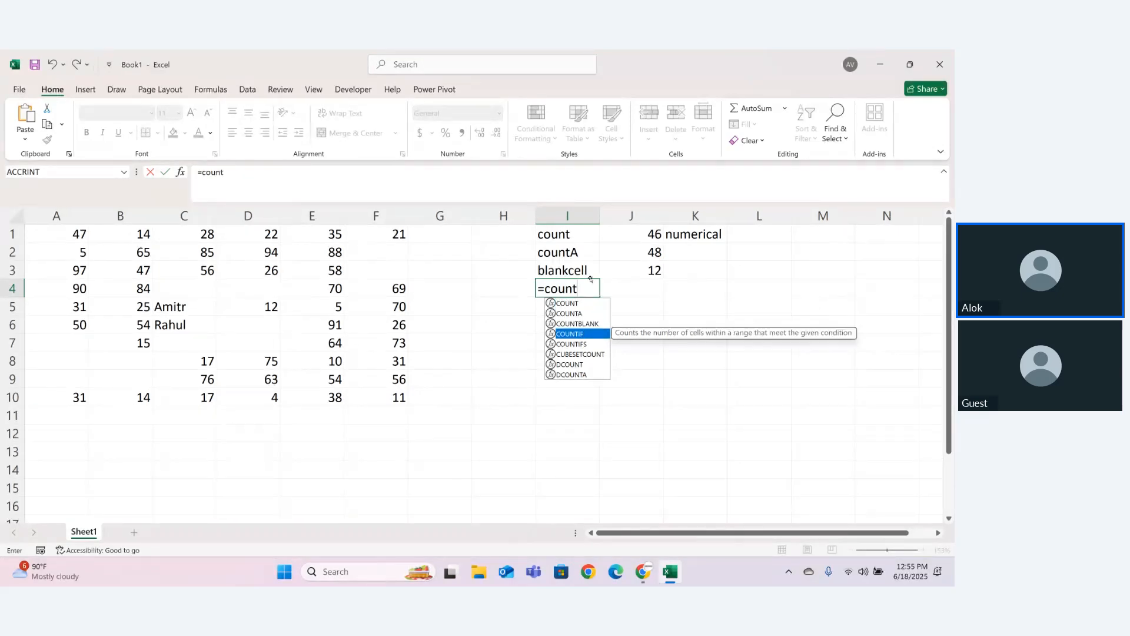
{"action": "key", "text": "Down"}
{"action": "key", "text": "Down"}
{"action": "key", "text": "Down"}
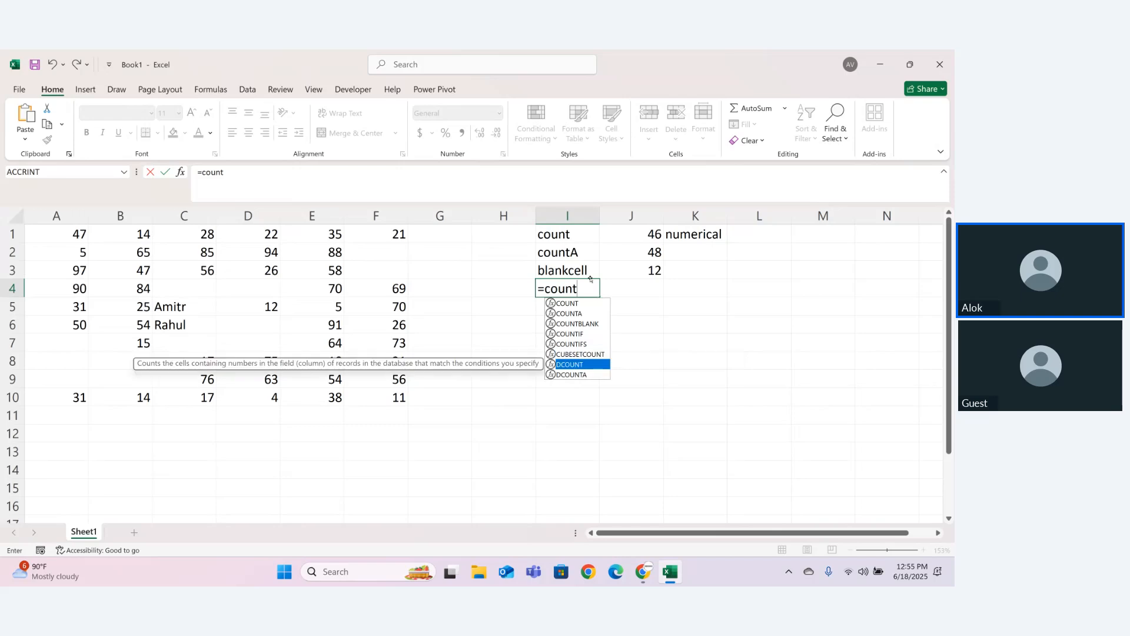
{"action": "key", "text": "Down"}
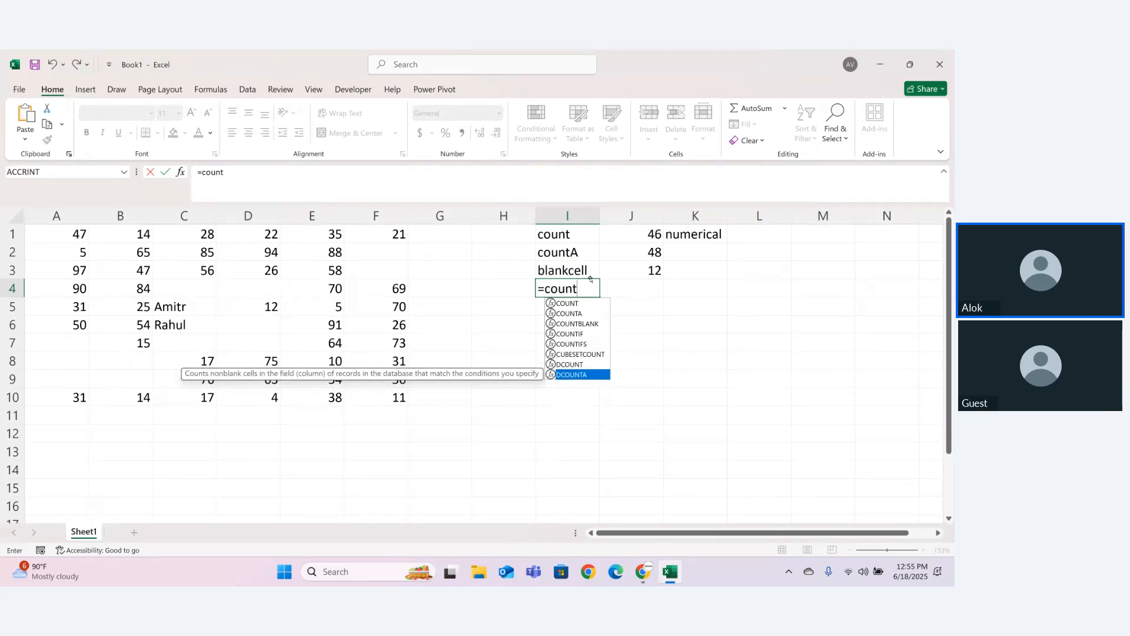
{"action": "key", "text": "Up"}
{"action": "key", "text": "Up"}
{"action": "key", "text": "Up"}
{"action": "key", "text": "Up"}
{"action": "key", "text": "Up"}
{"action": "key", "text": "Up"}
{"action": "key", "text": "Up"}
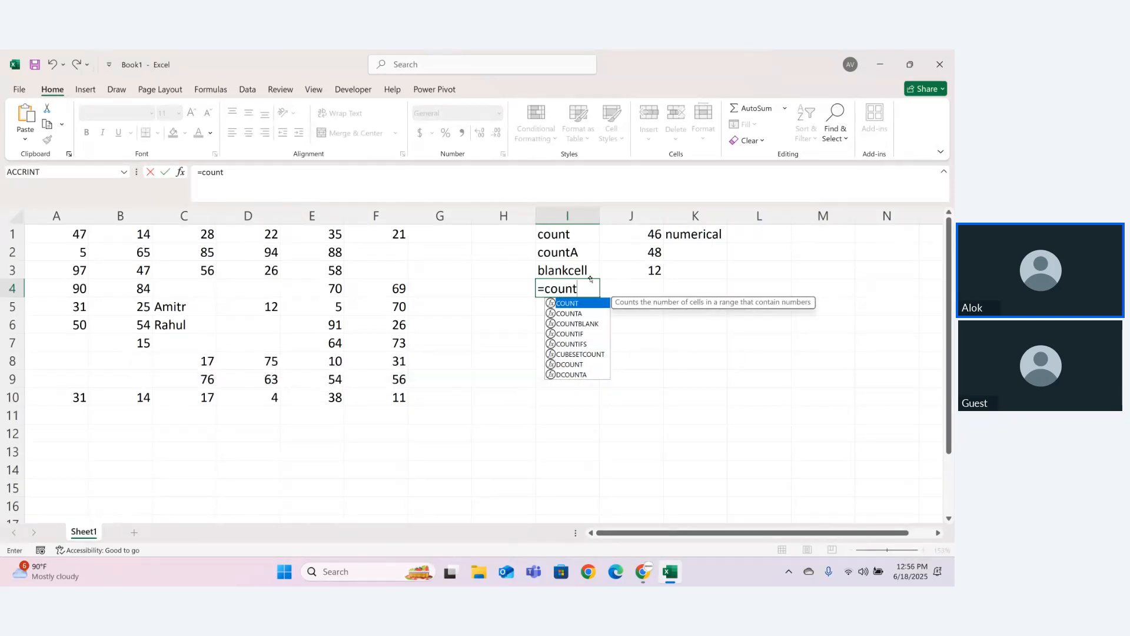
{"action": "key", "text": "Down"}
{"action": "key", "text": "Down"}
{"action": "key", "text": "Down"}
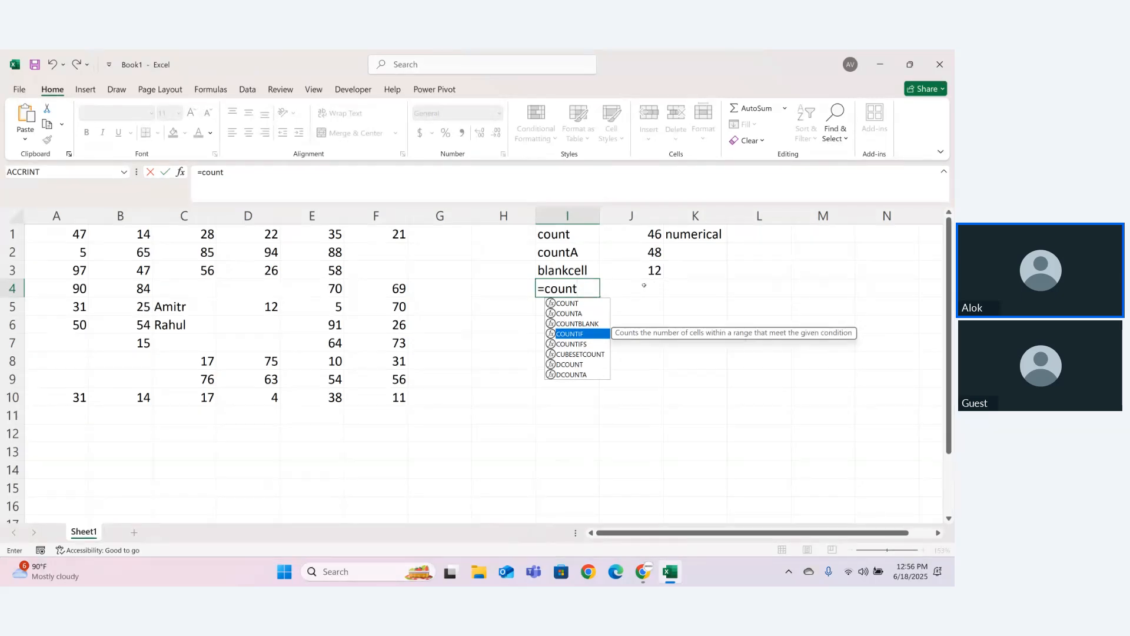
{"action": "key", "text": "BackSpace"}
{"action": "key", "text": "BackSpace"}
{"action": "key", "text": "BackSpace"}
{"action": "key", "text": "BackSpace"}
{"action": "key", "text": "BackSpace"}
{"action": "key", "text": "BackSpace"}
{"action": "key", "text": "Return"}
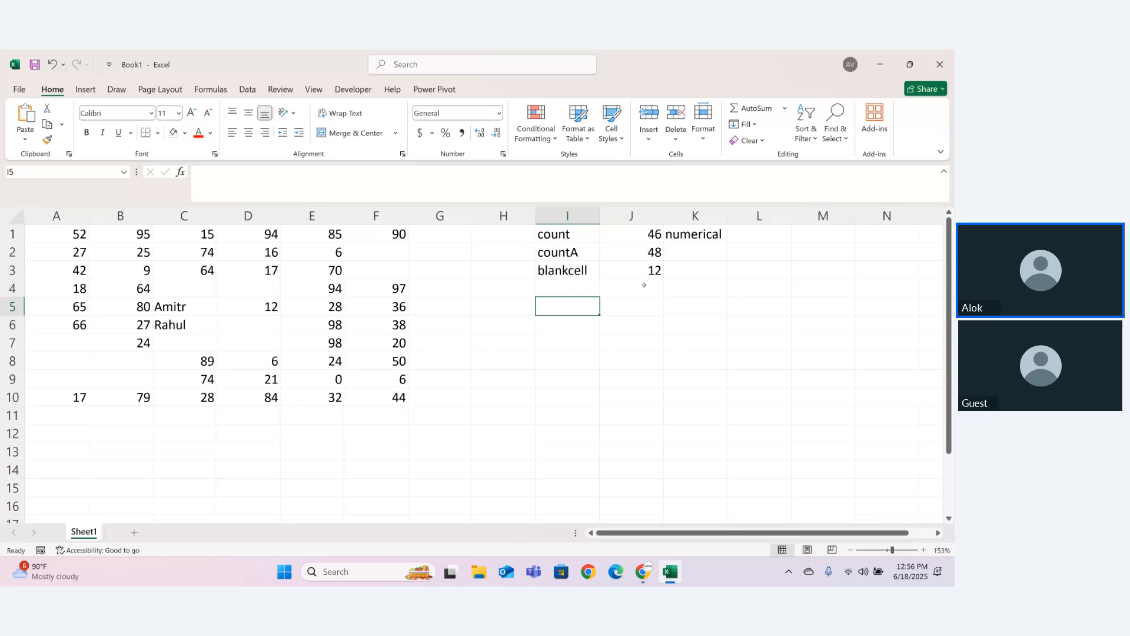
{"action": "mouse_move", "coordinate": [641, 584]}
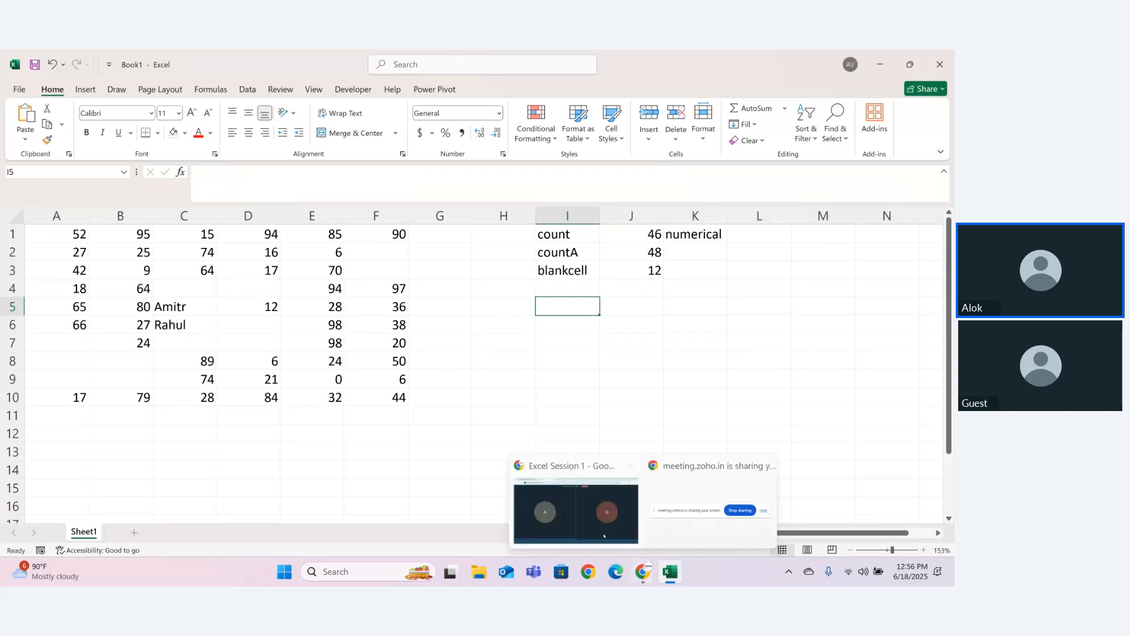
{"action": "left_click", "coordinate": [601, 533]}
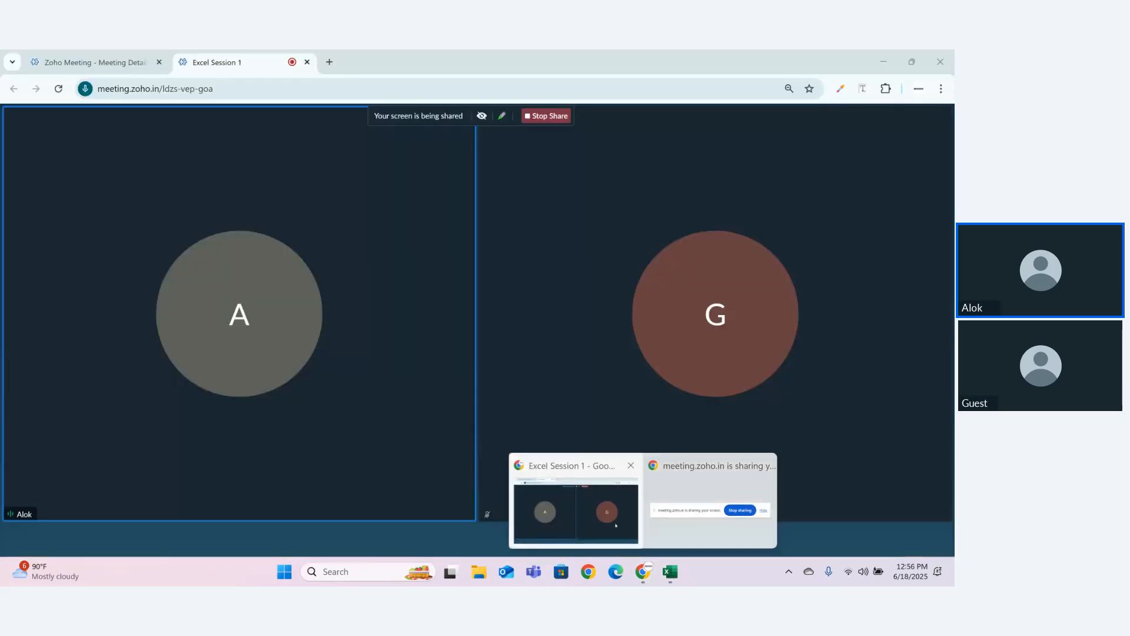
{"action": "left_click", "coordinate": [616, 524]}
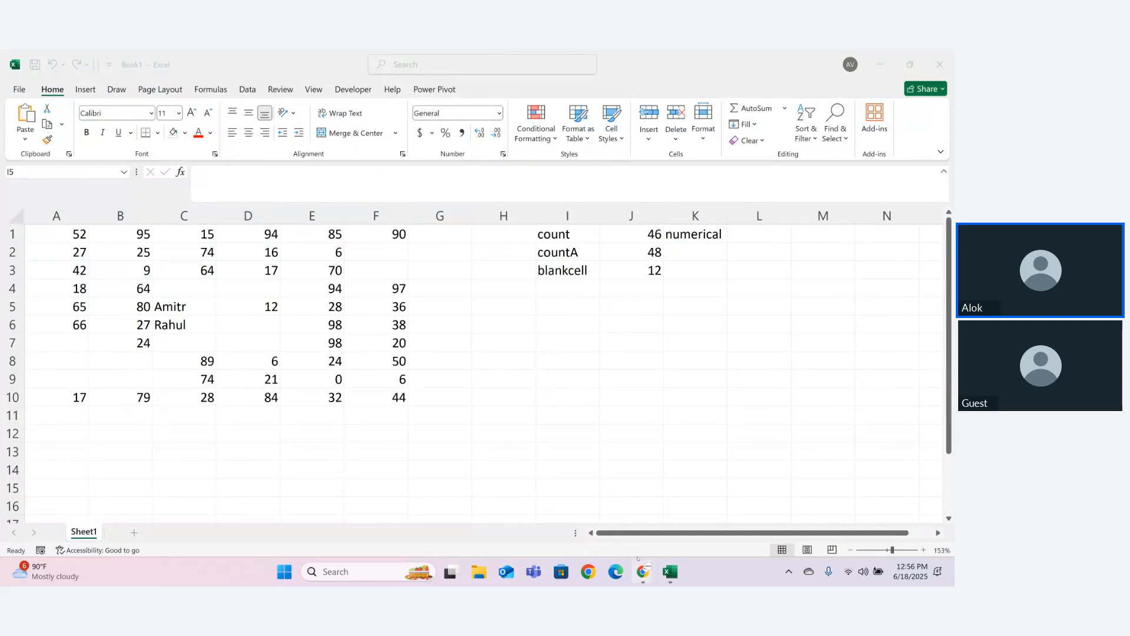
{"action": "mouse_move", "coordinate": [642, 571]}
{"action": "left_click", "coordinate": [601, 510]}
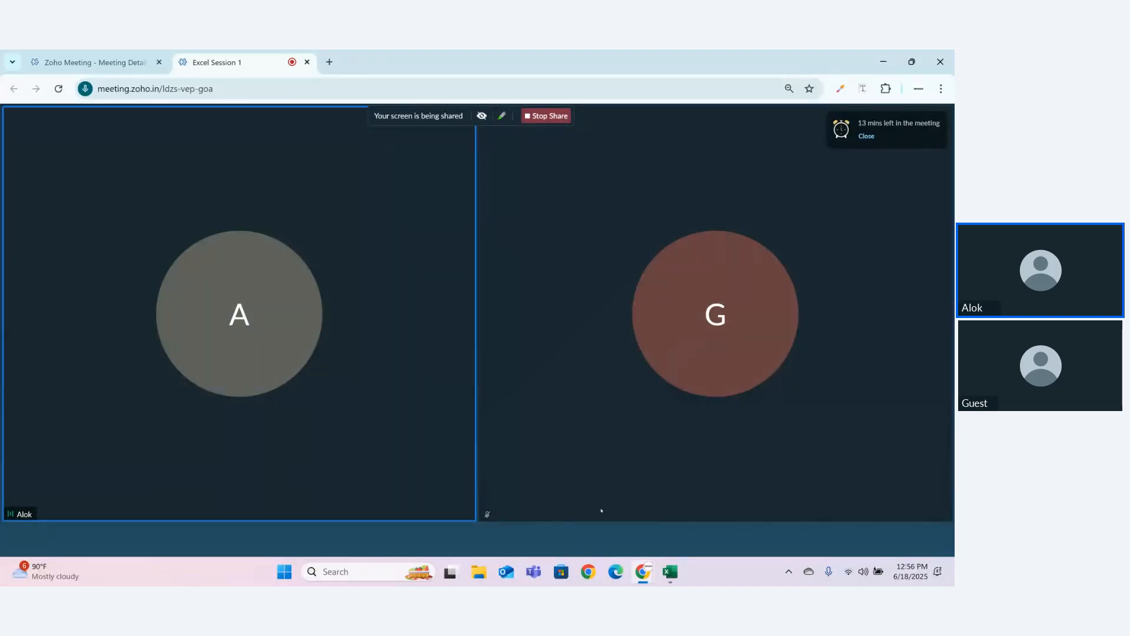
{"action": "left_click", "coordinate": [671, 506]}
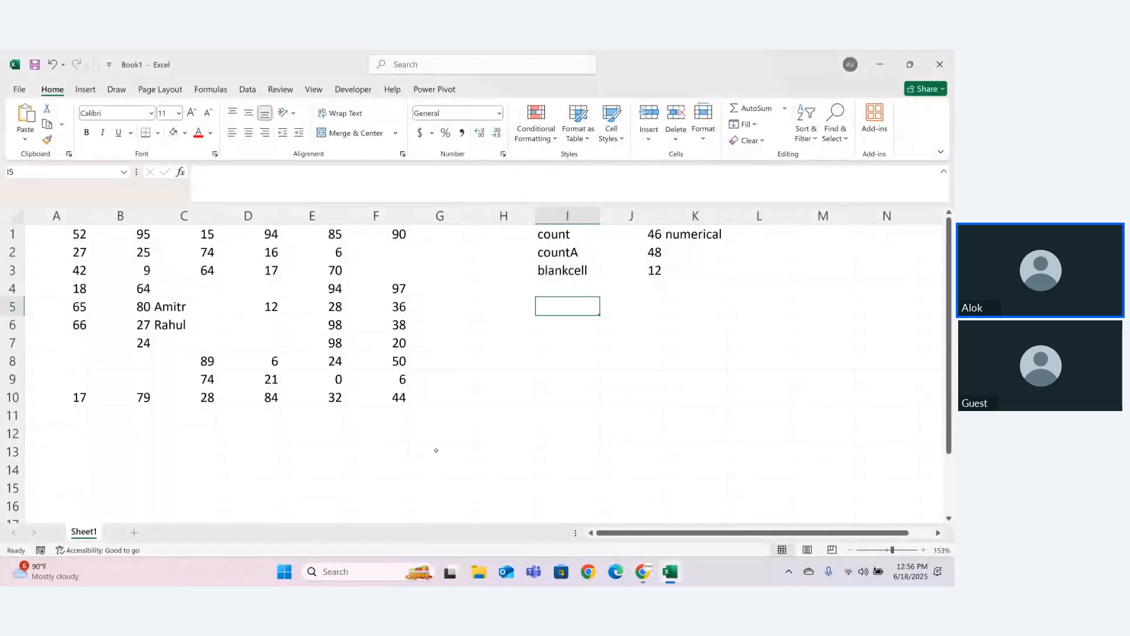
- Enter the formula =NOW() in cell G13 and compare it with the system clock
{"action": "left_click", "coordinate": [437, 450]}
{"action": "type", "text": "=now"}
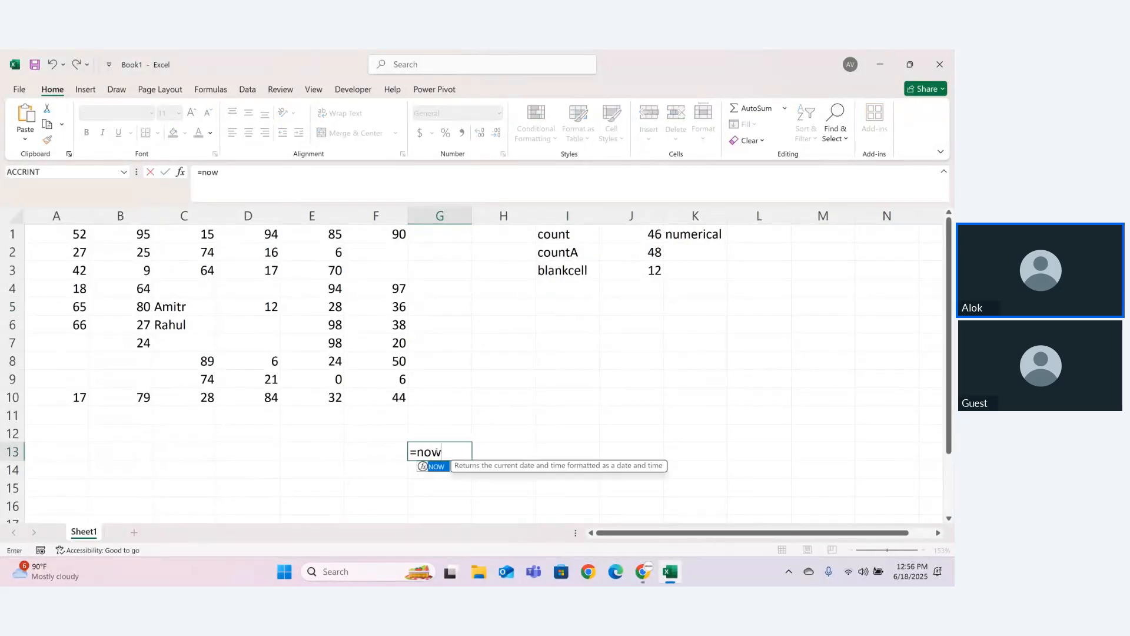
{"action": "key", "text": "Tab"}
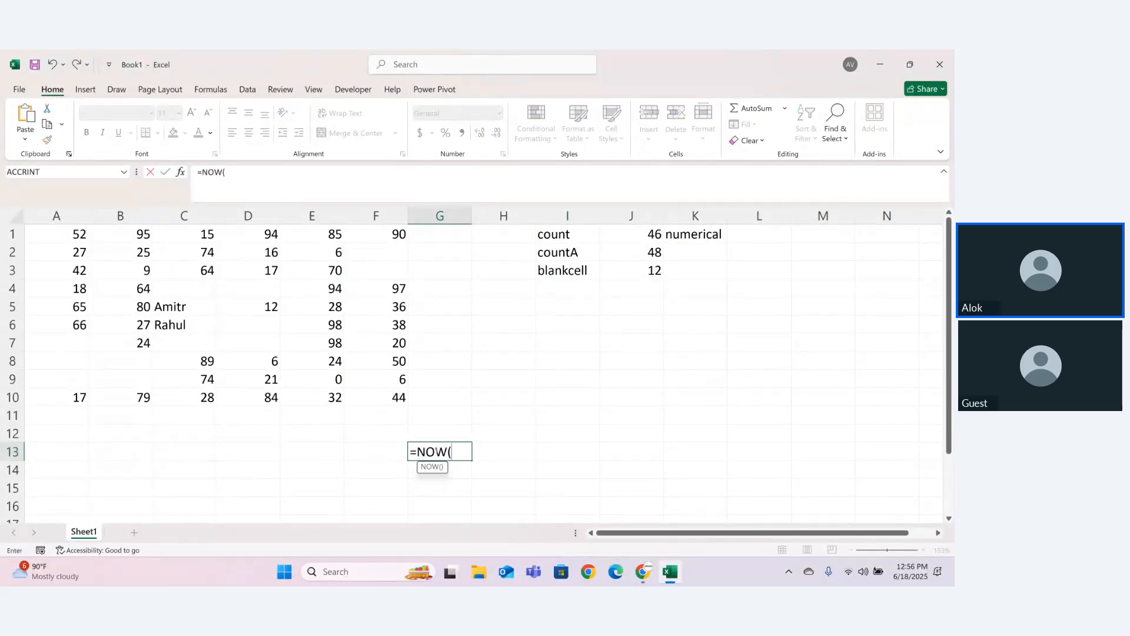
{"action": "type", "text": ")"}
{"action": "key", "text": "Return"}
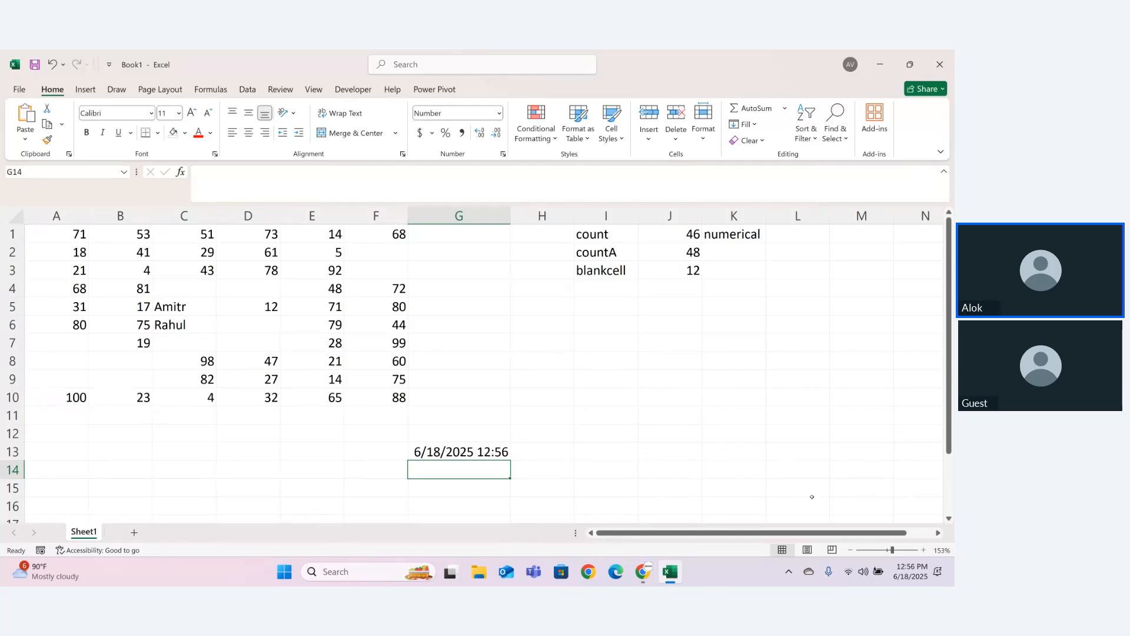
{"action": "mouse_move", "coordinate": [907, 566]}
- Enter the label yesturday in cell D13, below the data range
{"action": "left_click", "coordinate": [247, 451]}
{"action": "type", "text": "ye"}
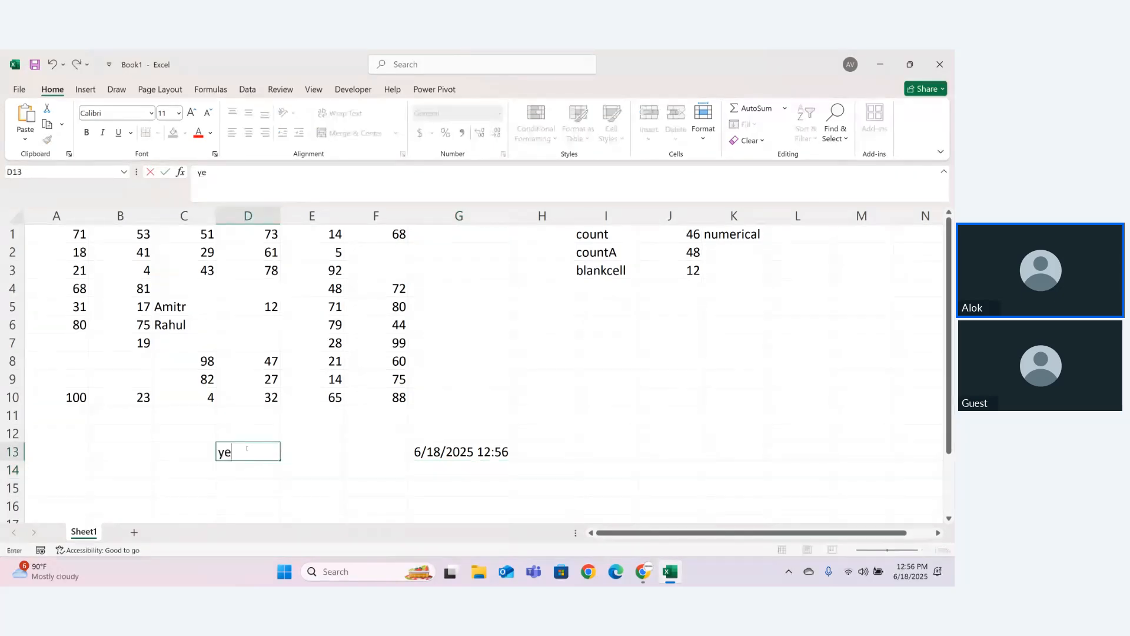
{"action": "type", "text": "sturday"}
{"action": "key", "text": "Return"}
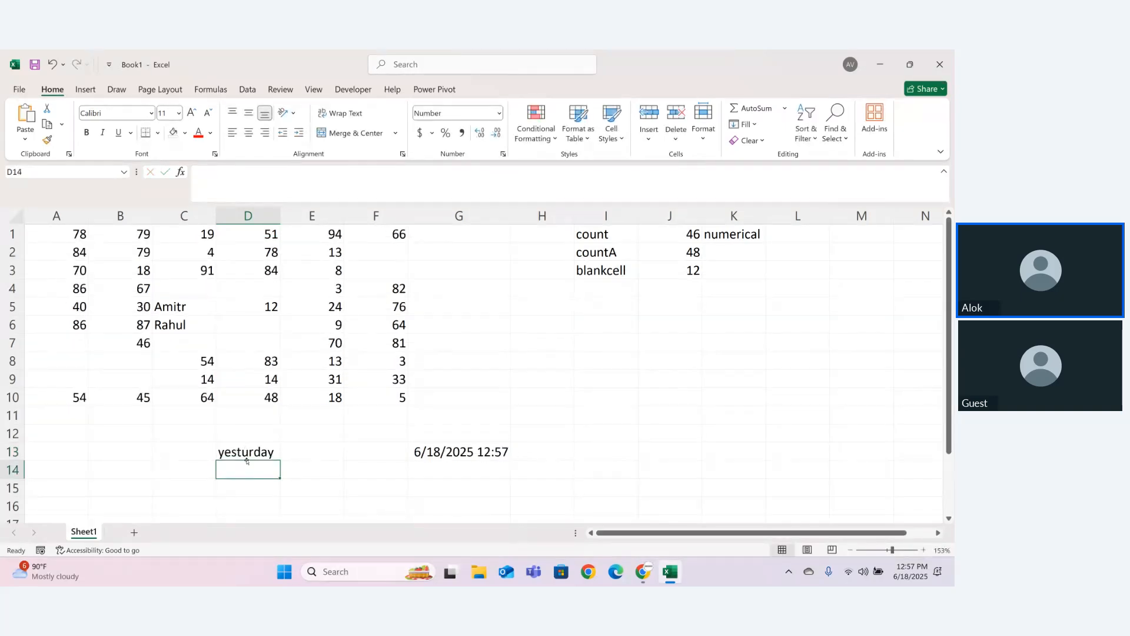
- Enter the formula =TODAY()-1 in cell D14, under the yesturday label, and review it
{"action": "type", "text": "="}
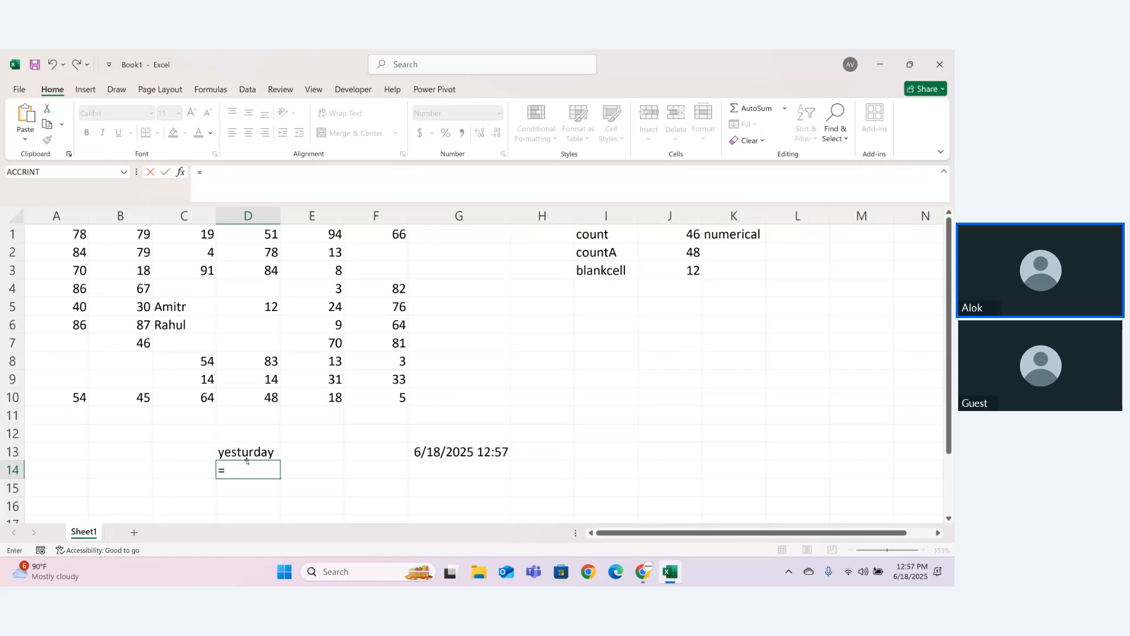
{"action": "type", "text": "to"}
{"action": "key", "text": "Tab"}
{"action": "type", "text": ")-1"}
{"action": "key", "text": "Return"}
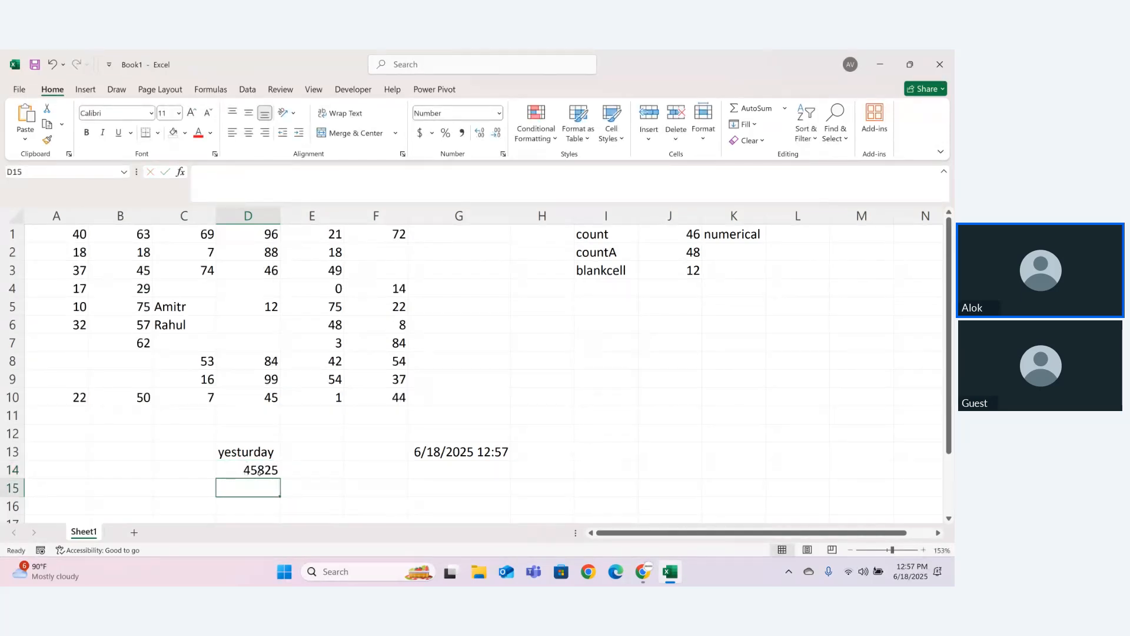
{"action": "double_click", "coordinate": [259, 471]}
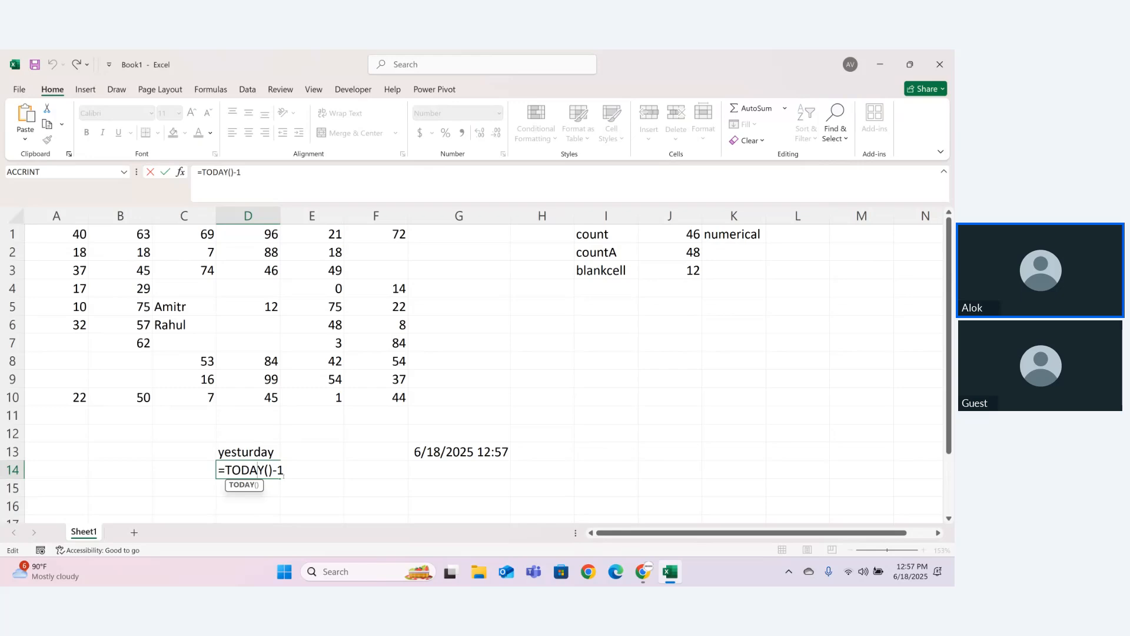
{"action": "key", "text": "Return"}
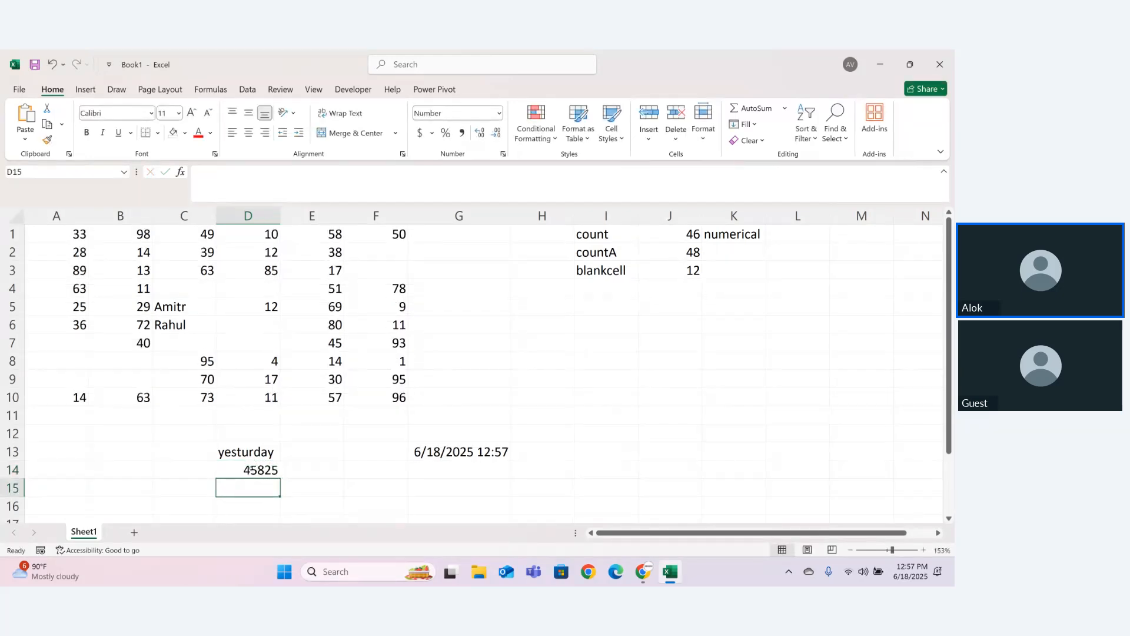
- Format cell D14, holding the TODAY formula, as a Short Date
{"action": "left_click", "coordinate": [283, 469]}
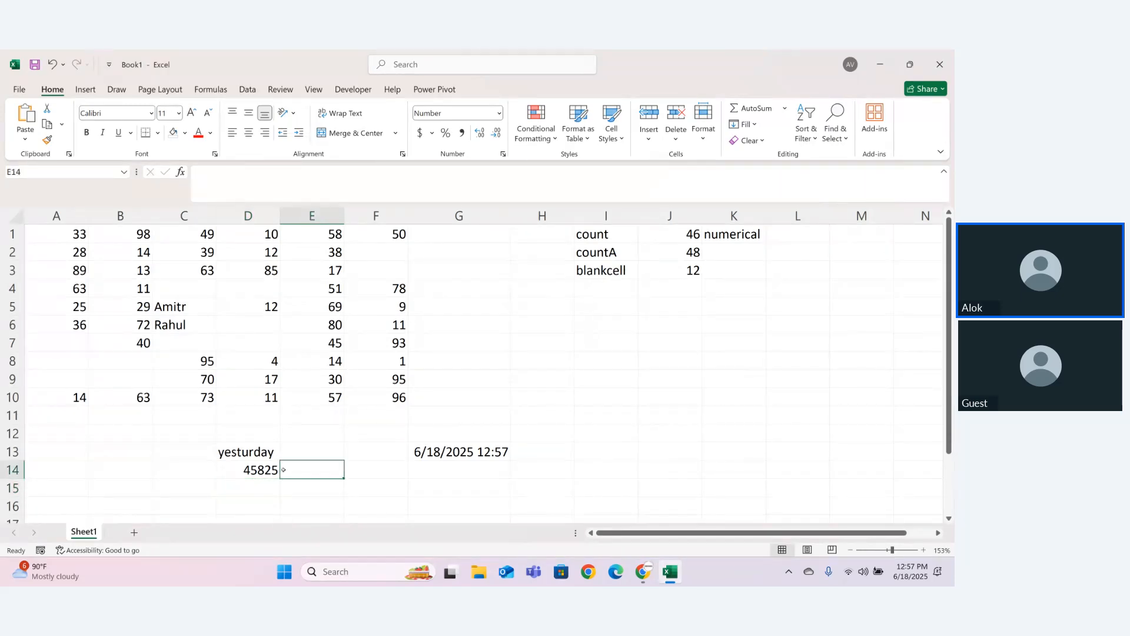
{"action": "left_click", "coordinate": [257, 472]}
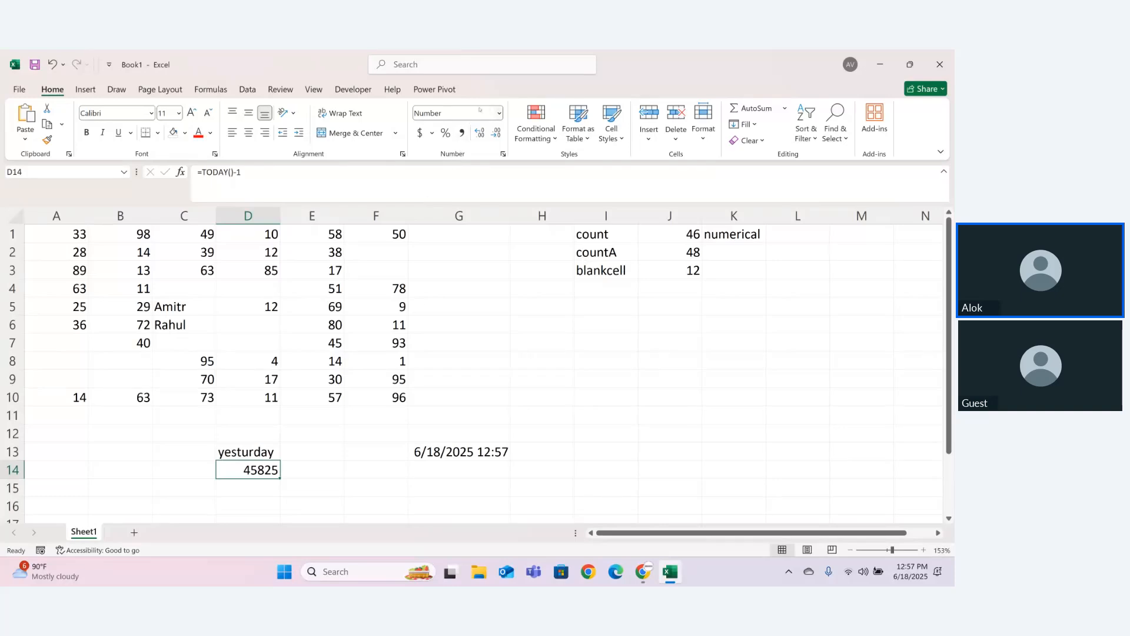
{"action": "left_click", "coordinate": [498, 114]}
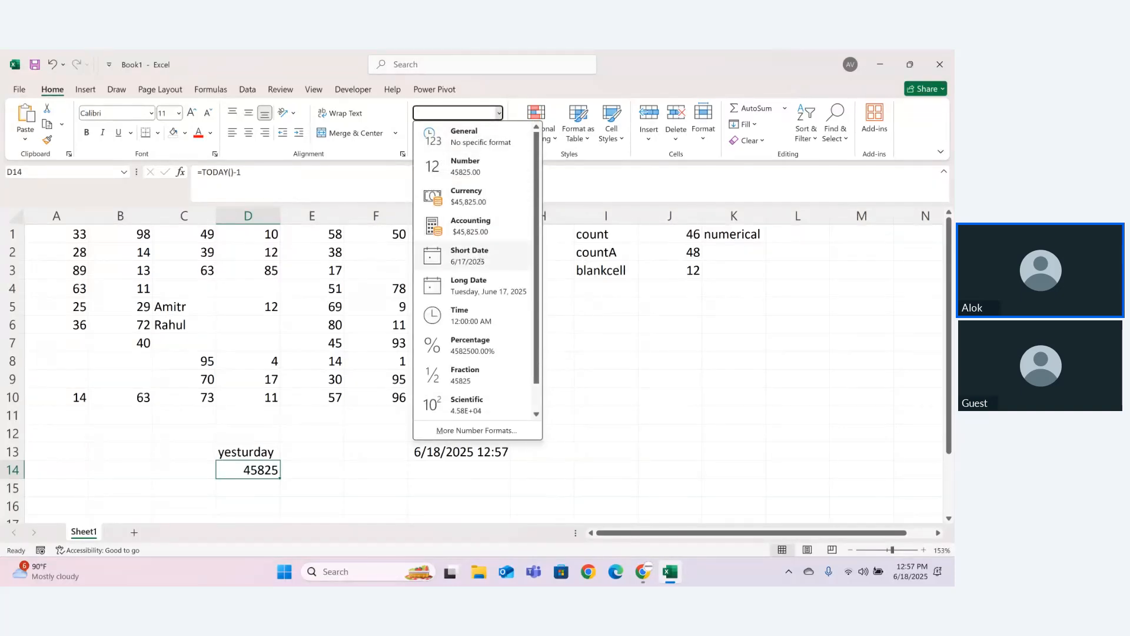
{"action": "left_click", "coordinate": [481, 261]}
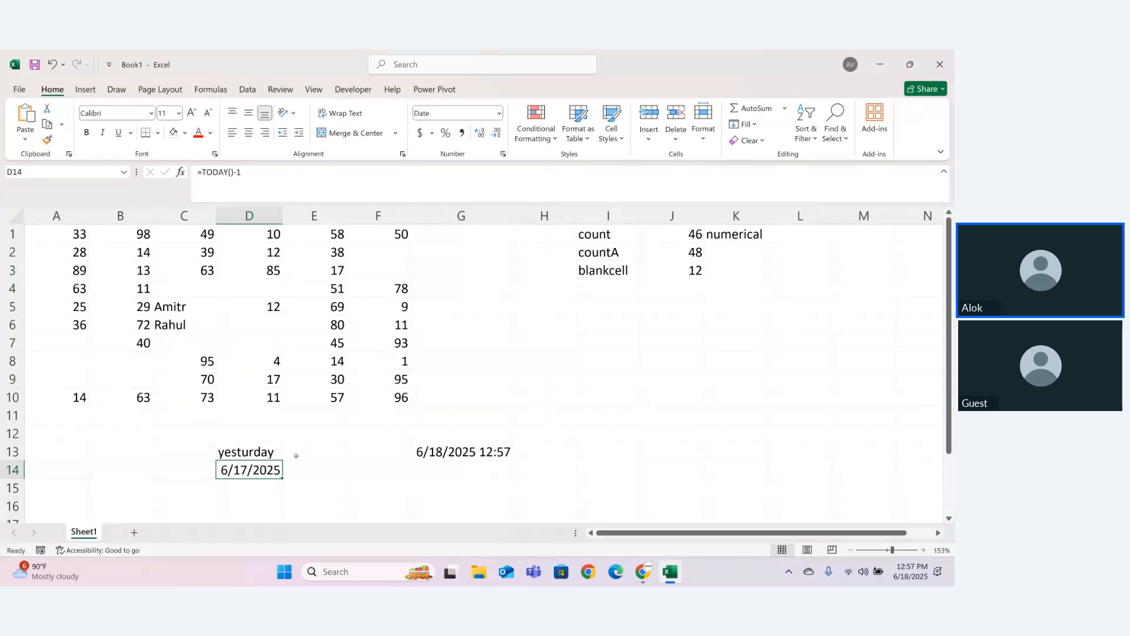
- Format cell G13, holding the NOW formula, as Number
{"action": "left_click", "coordinate": [451, 452]}
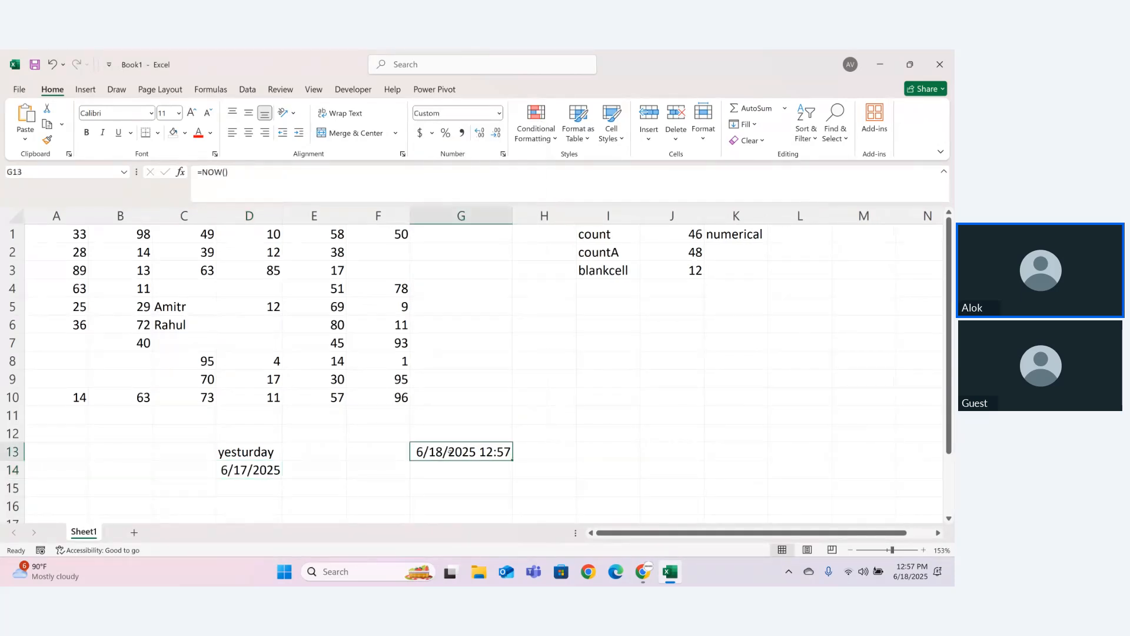
{"action": "left_click", "coordinate": [500, 113]}
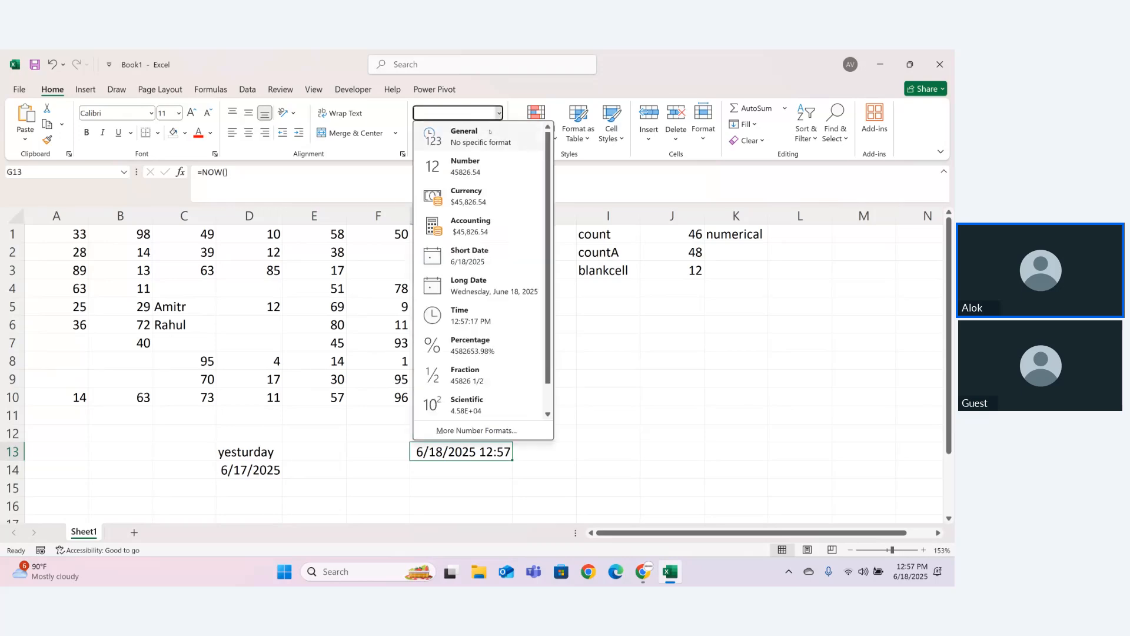
{"action": "left_click", "coordinate": [485, 162]}
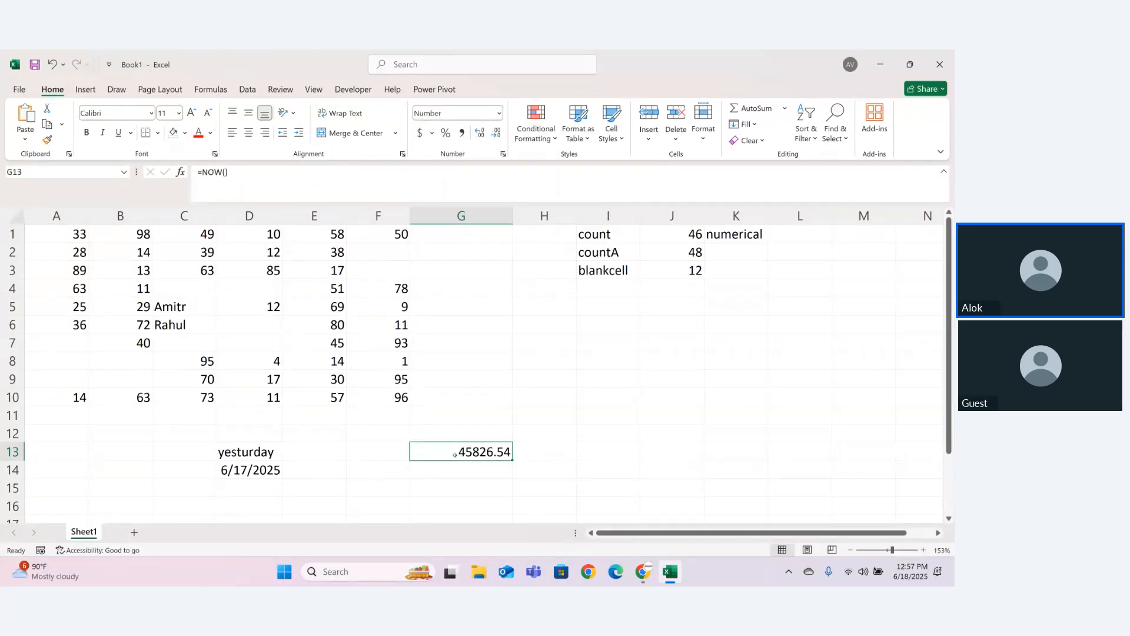
- Recommit the unchanged =NOW() formula in cell G13
{"action": "double_click", "coordinate": [477, 452]}
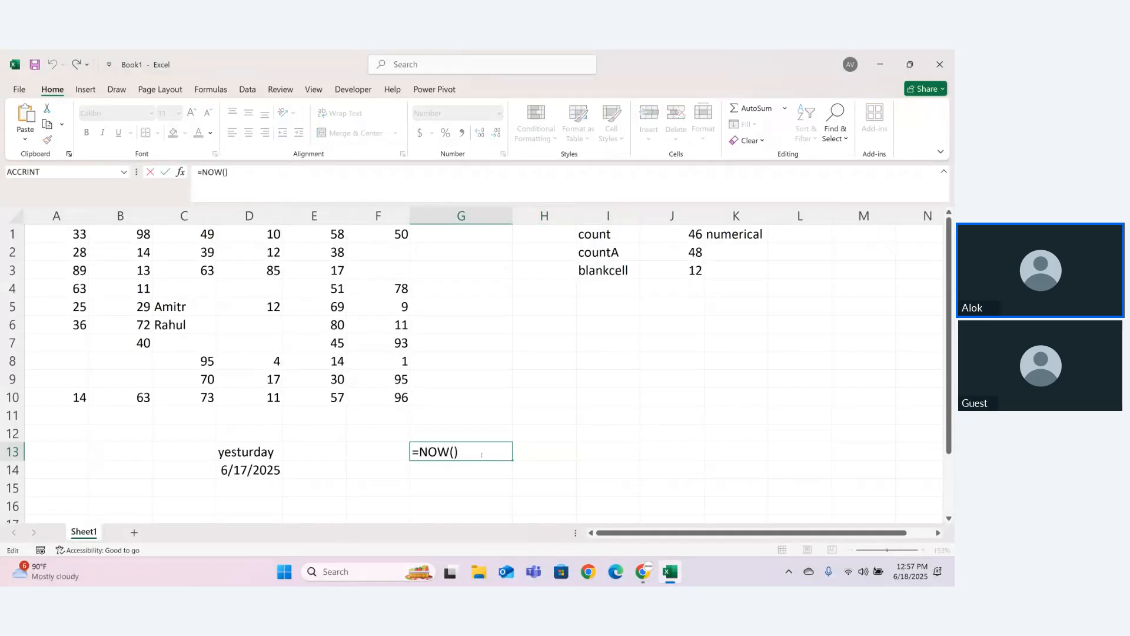
{"action": "key", "text": "Return"}
{"action": "left_click", "coordinate": [483, 453]}
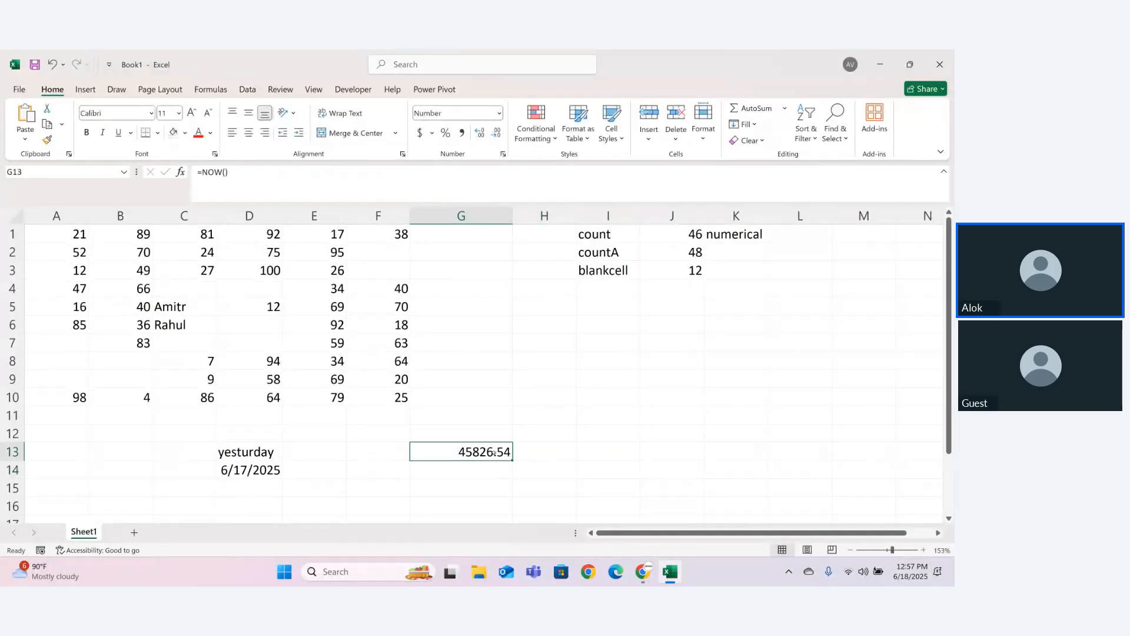
{"action": "double_click", "coordinate": [488, 452]}
{"action": "key", "text": "Return"}
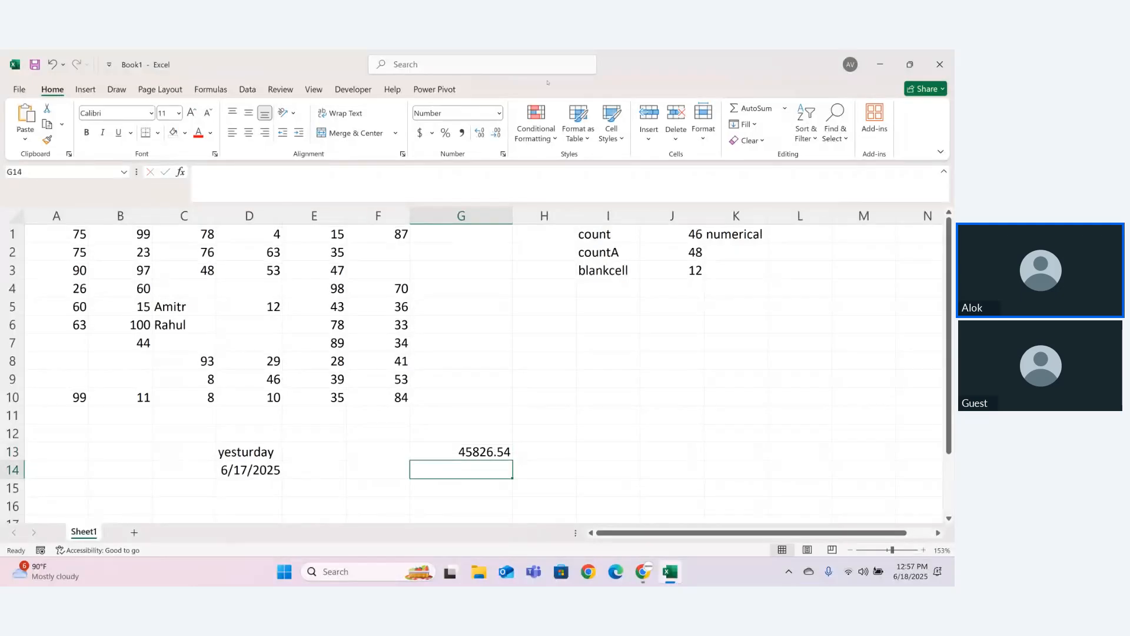
- Format the empty cell G14 as Number and switch it to General
{"action": "left_click", "coordinate": [499, 113]}
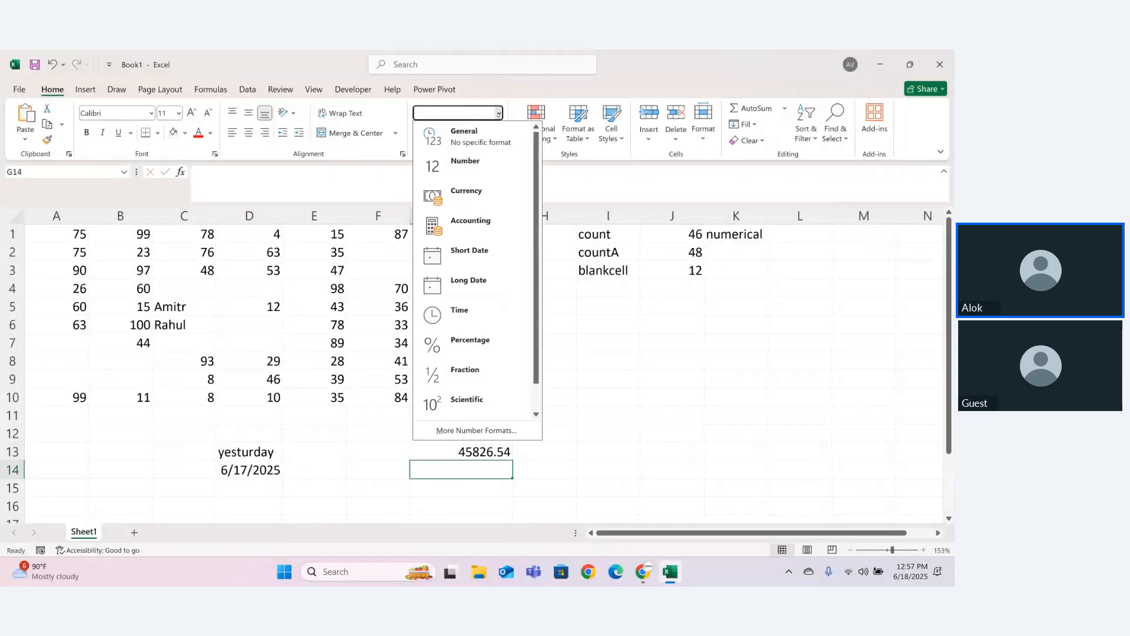
{"action": "left_click", "coordinate": [475, 181]}
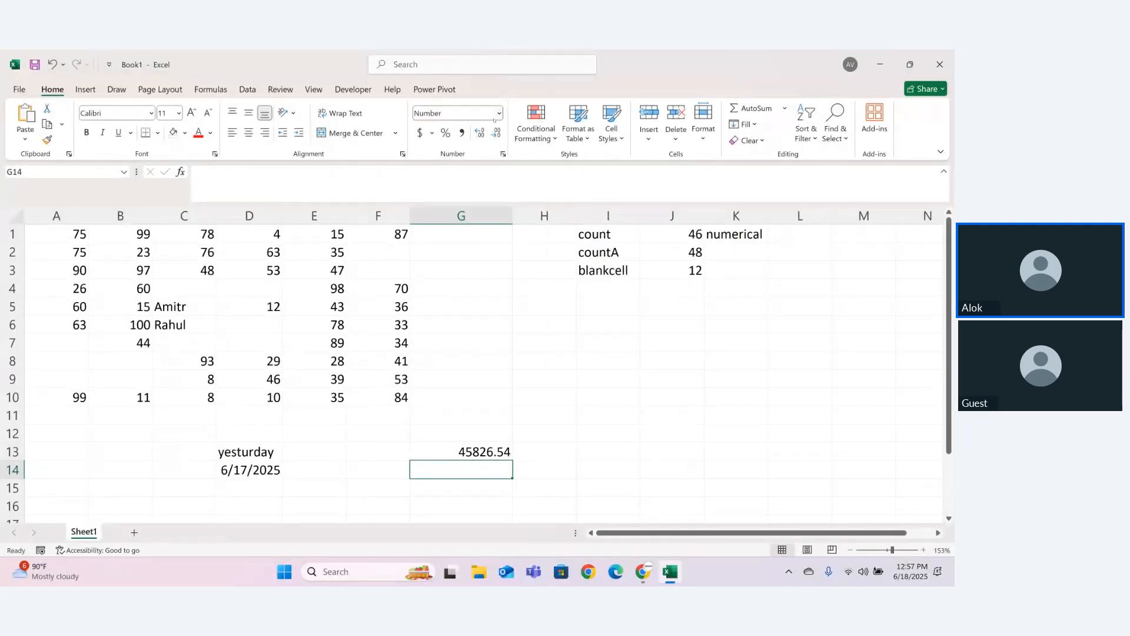
{"action": "left_click", "coordinate": [499, 117]}
{"action": "left_click", "coordinate": [499, 118]}
{"action": "left_click", "coordinate": [499, 118]}
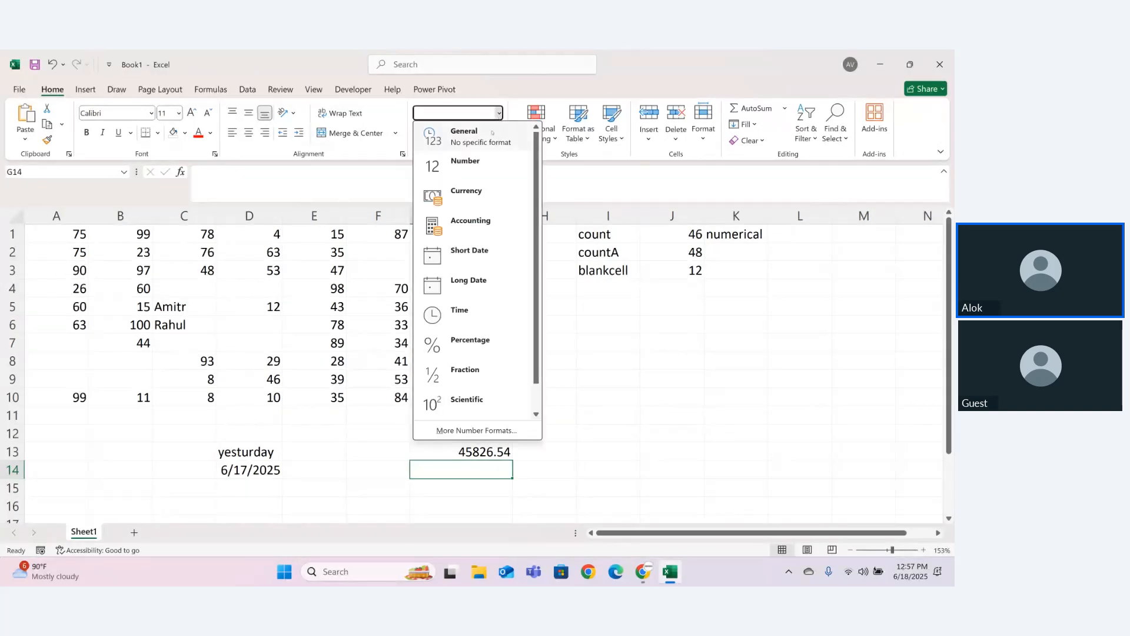
{"action": "left_click", "coordinate": [453, 132]}
- Format cell G13, holding the NOW formula, as General and re-enter the formula
{"action": "key", "text": "Up"}
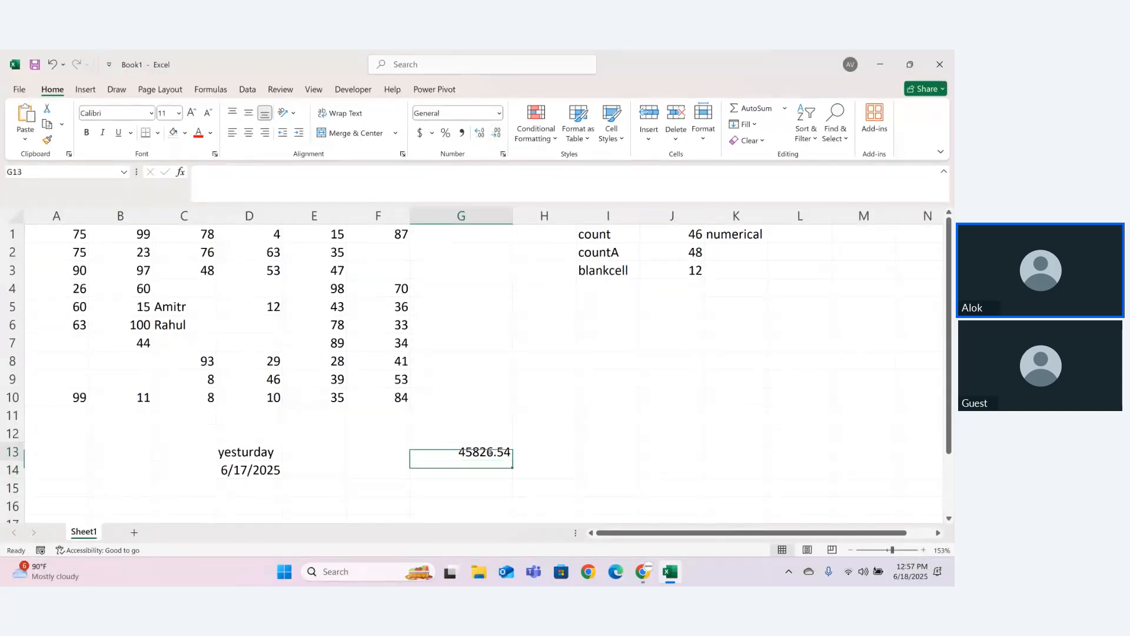
{"action": "left_click", "coordinate": [497, 117]}
{"action": "left_click", "coordinate": [454, 130]}
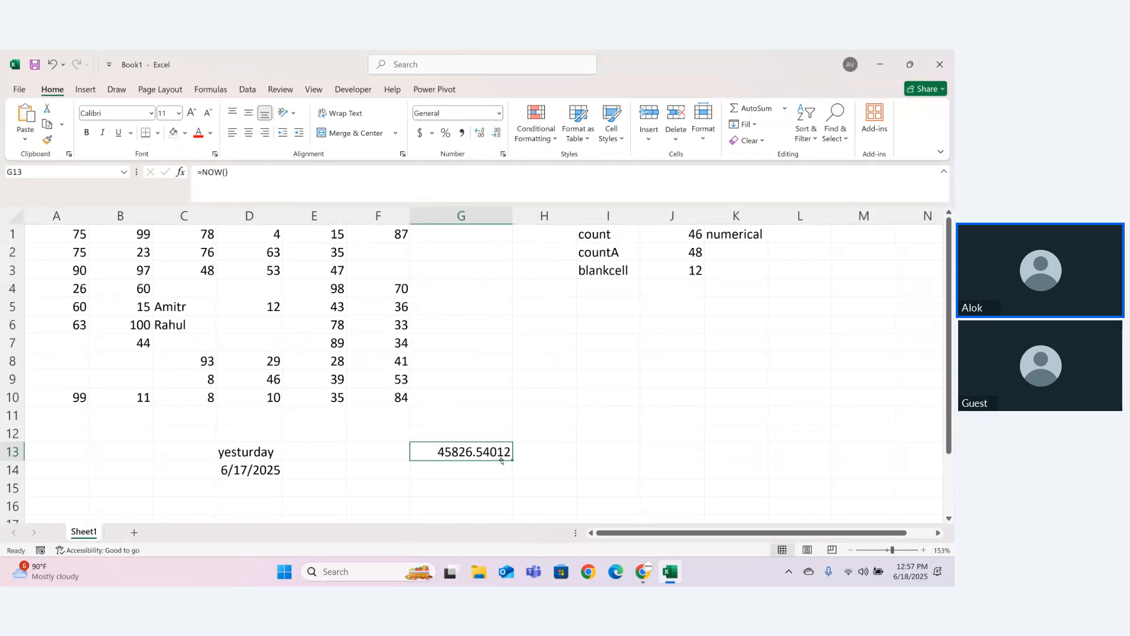
{"action": "double_click", "coordinate": [472, 452]}
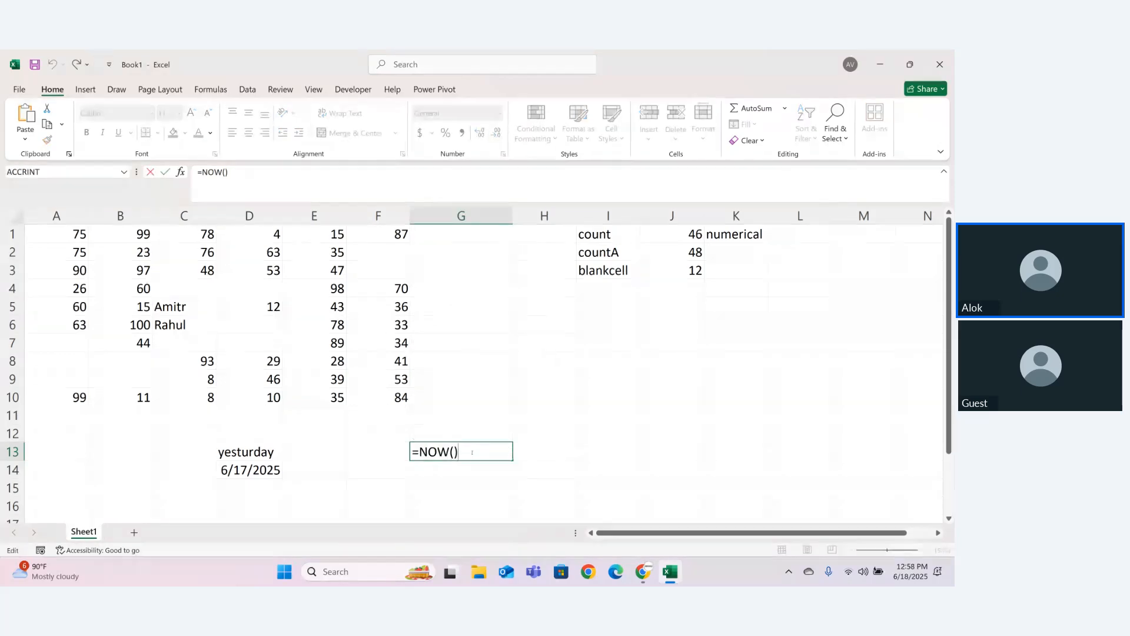
{"action": "key", "text": "Return"}
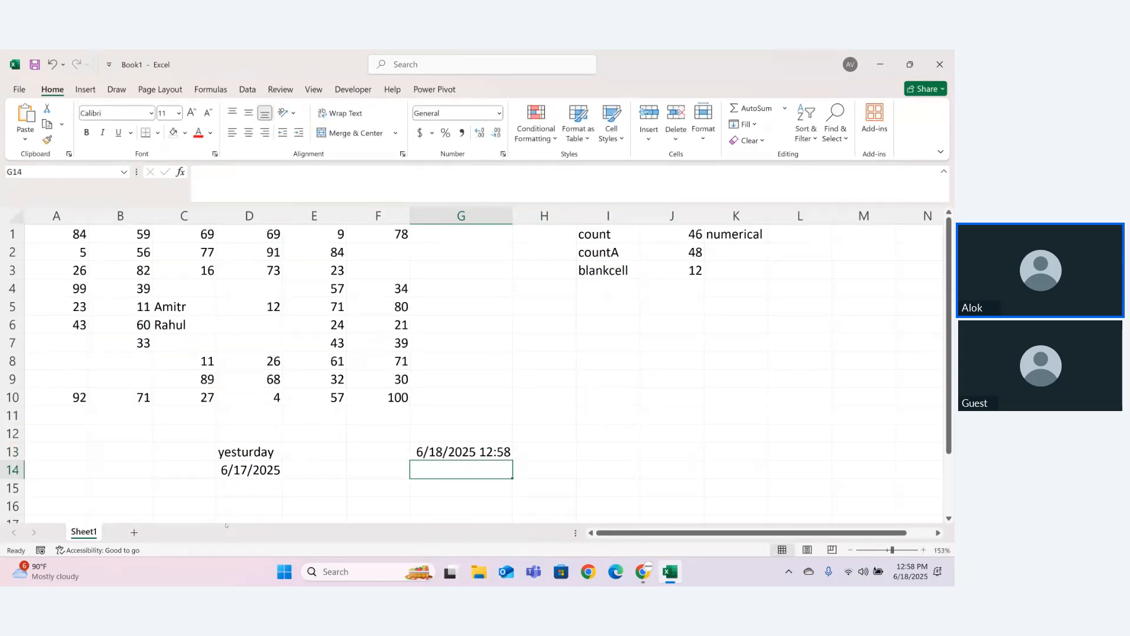
- Enter the label today in cell E13 and the formula =TODAY() beneath it in E14
{"action": "double_click", "coordinate": [306, 452]}
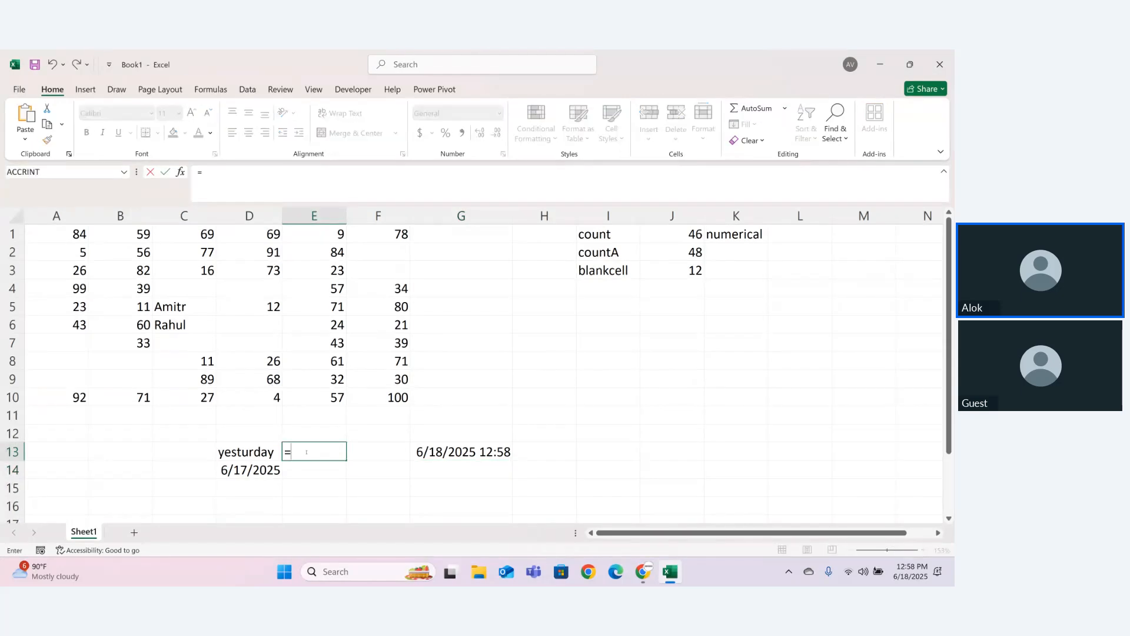
{"action": "type", "text": "today"}
{"action": "key", "text": "Return"}
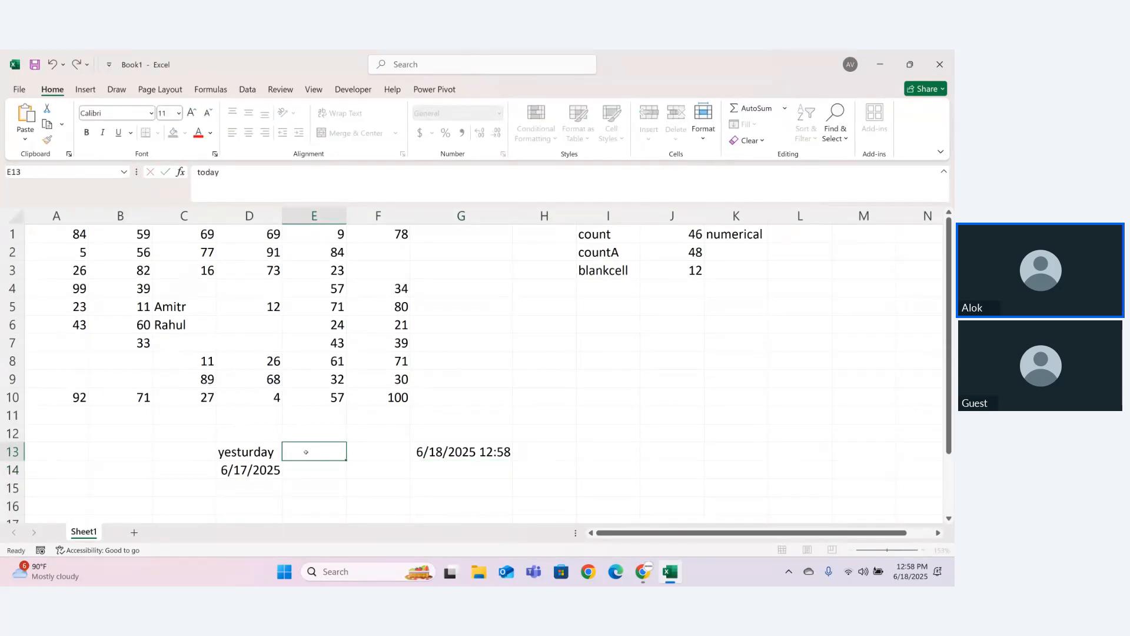
{"action": "type", "text": "=today"}
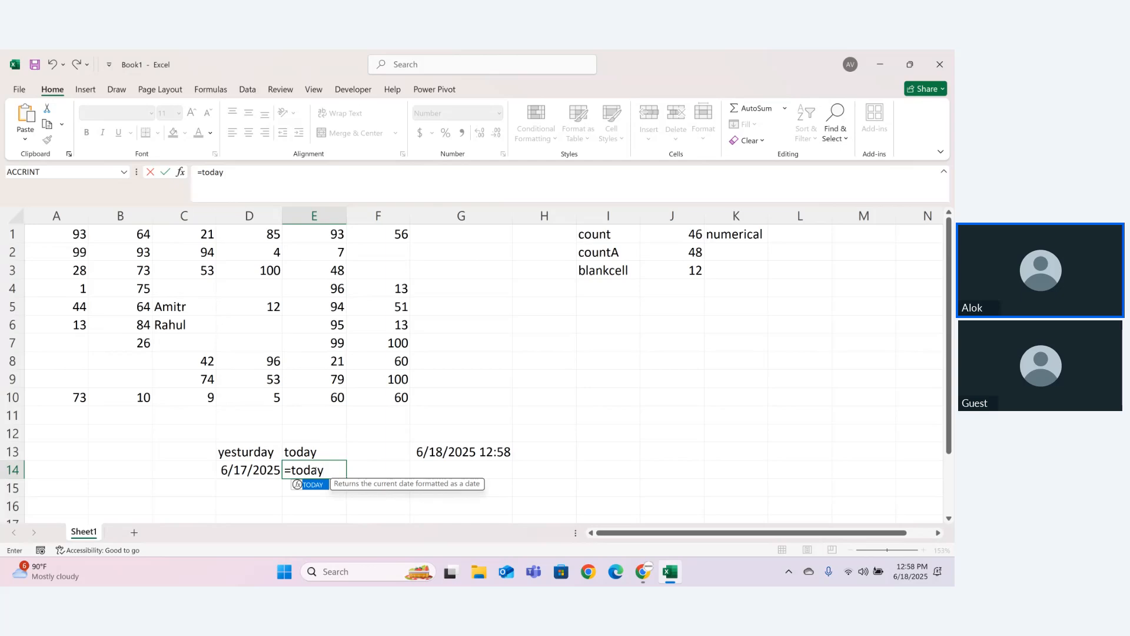
{"action": "key", "text": "Tab"}
{"action": "type", "text": ")"}
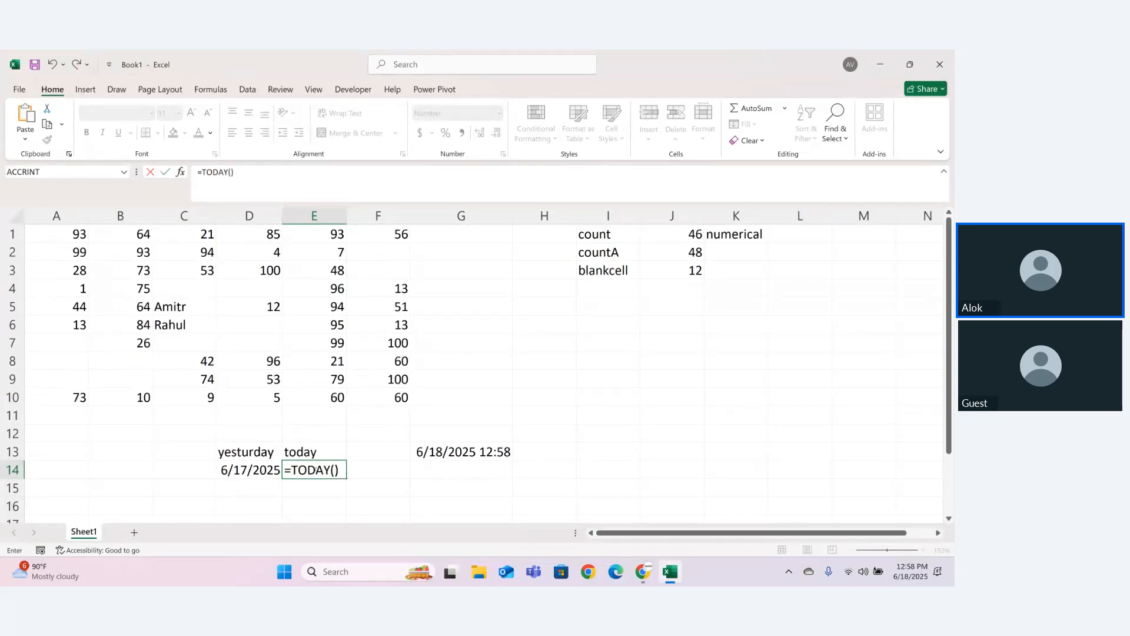
{"action": "key", "text": "Return"}
- Format cell E14, holding the TODAY formula, as a Long Date
{"action": "left_click", "coordinate": [315, 469]}
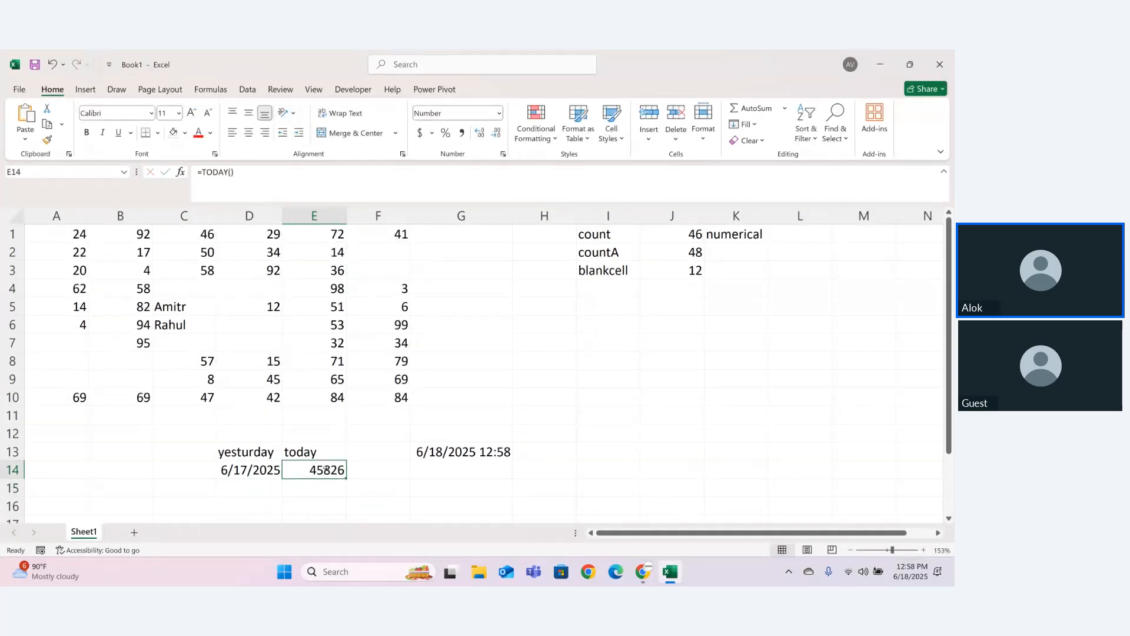
{"action": "left_click", "coordinate": [464, 118]}
{"action": "left_click", "coordinate": [499, 113]}
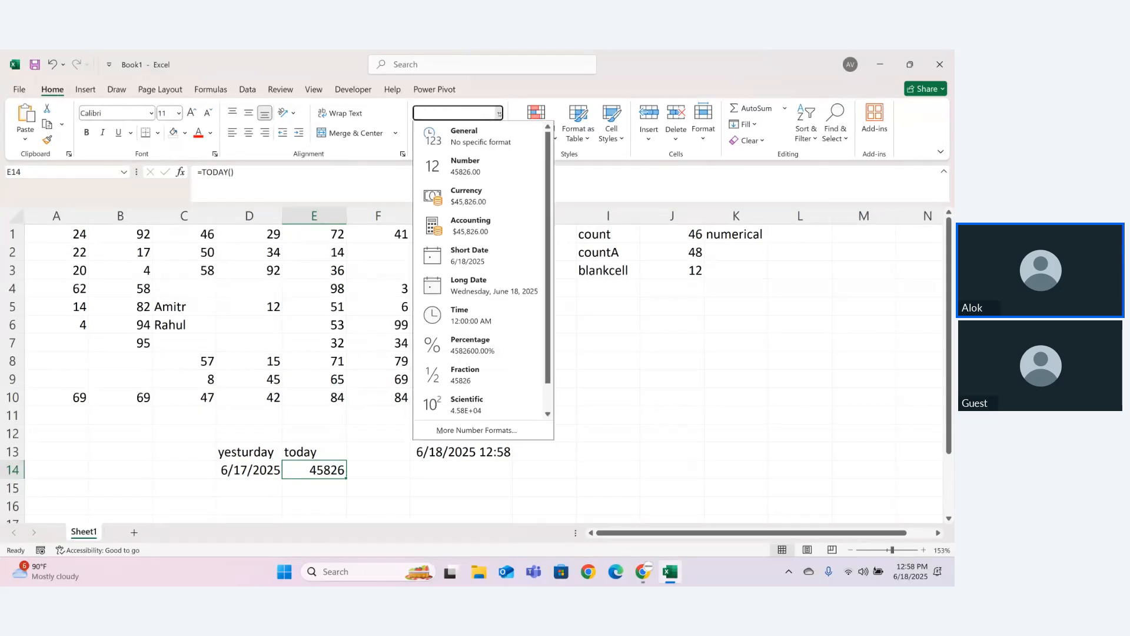
{"action": "left_click", "coordinate": [489, 288]}
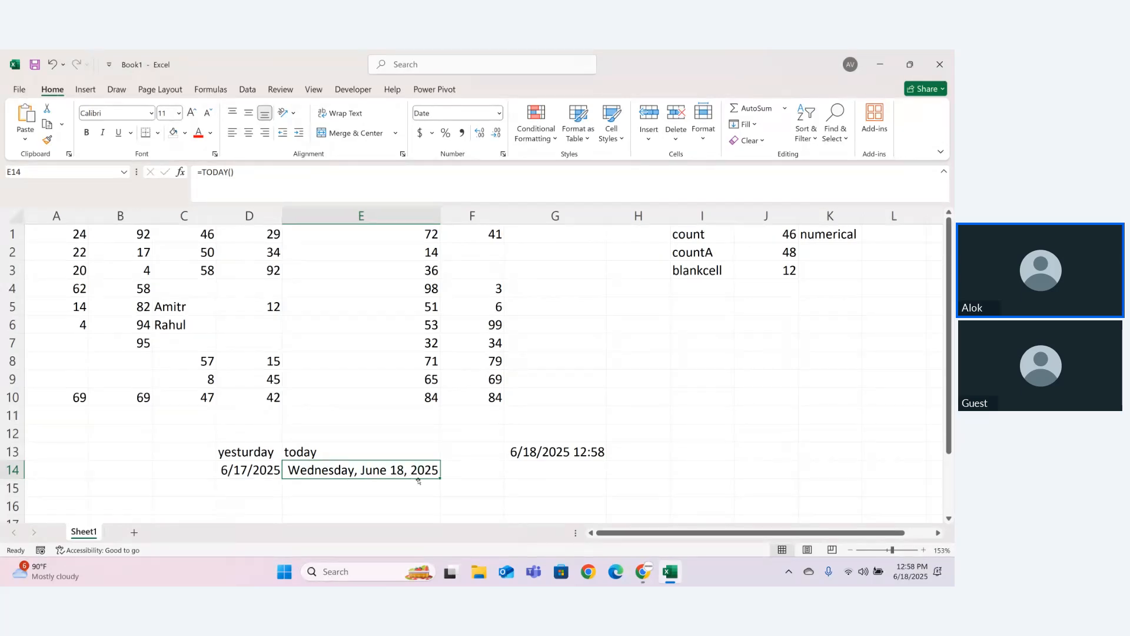
- Enter the label tom in cell F13 and the formula =TODAY()+1 beneath it in F14
{"action": "left_click", "coordinate": [460, 460]}
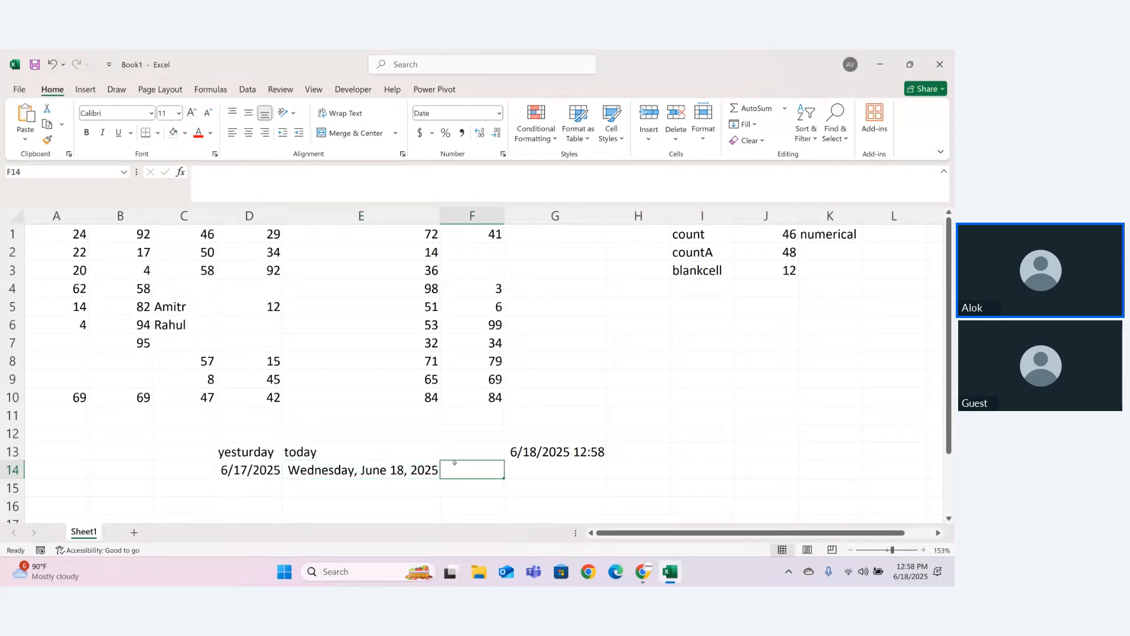
{"action": "type", "text": "toom"}
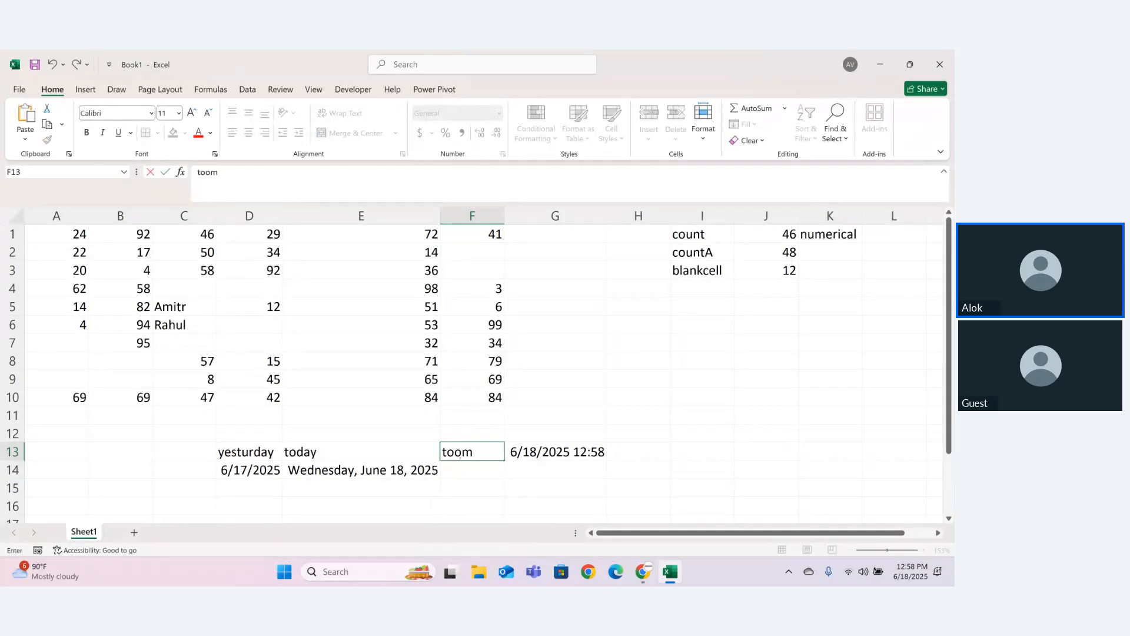
{"action": "key", "text": "BackSpace"}
{"action": "key", "text": "BackSpace"}
{"action": "type", "text": "m"}
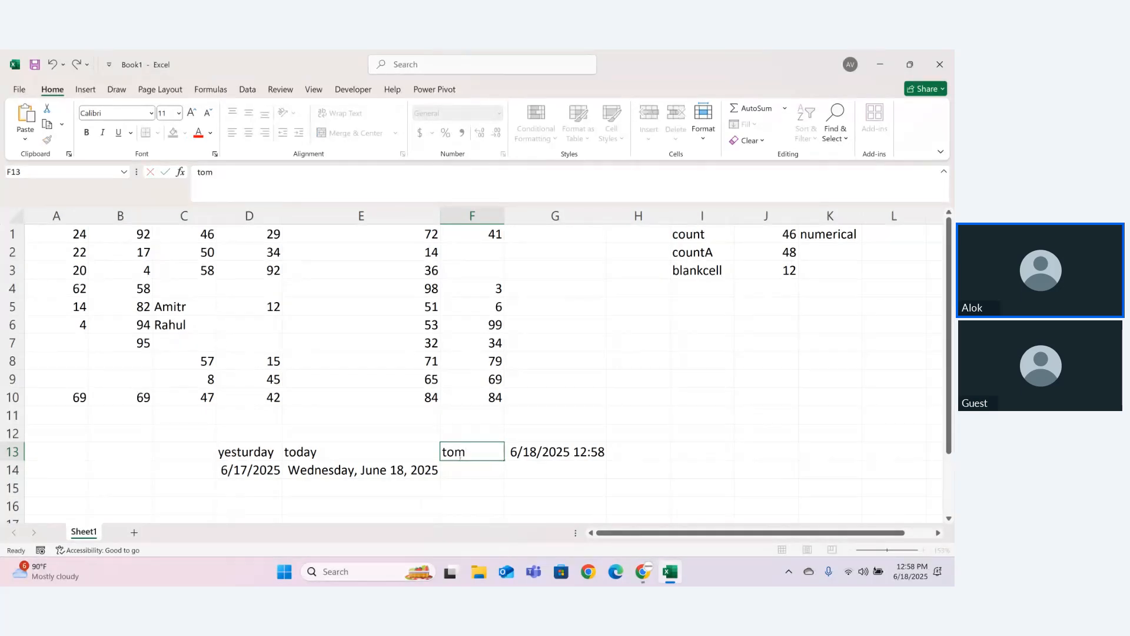
{"action": "key", "text": "Return"}
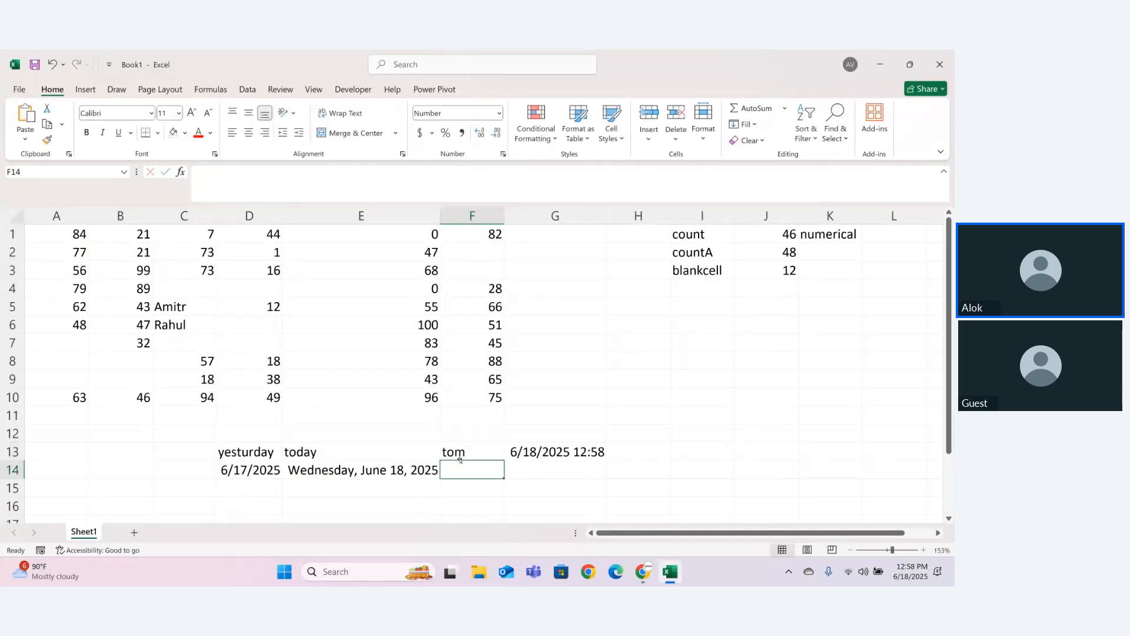
{"action": "type", "text": "=tod"}
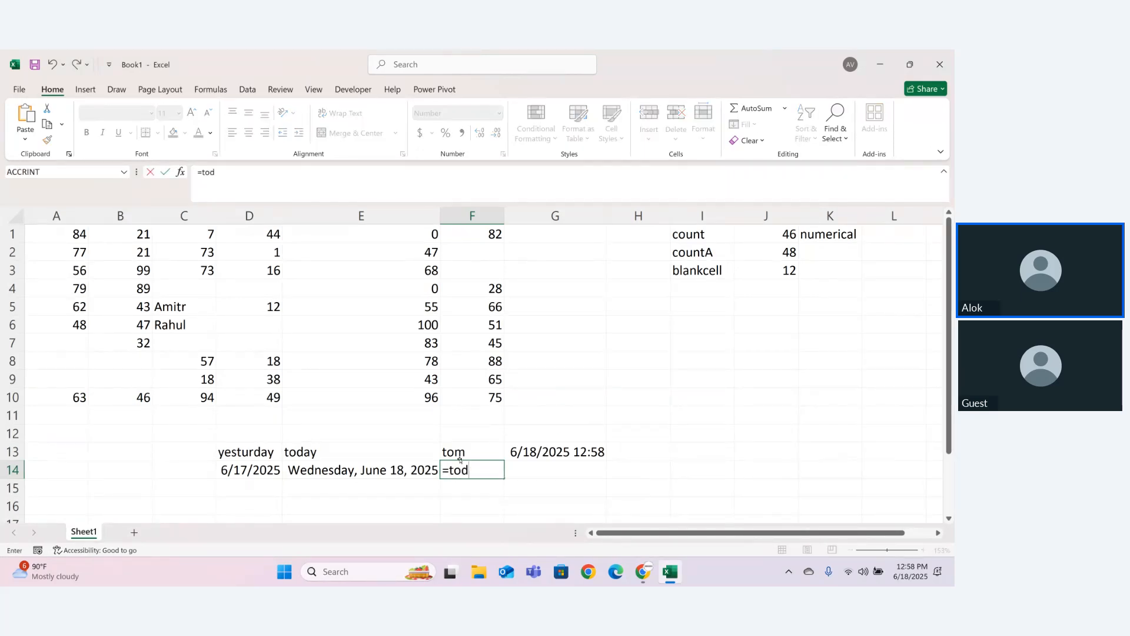
{"action": "key", "text": "Tab"}
{"action": "type", "text": ")+1"}
{"action": "key", "text": "Return"}
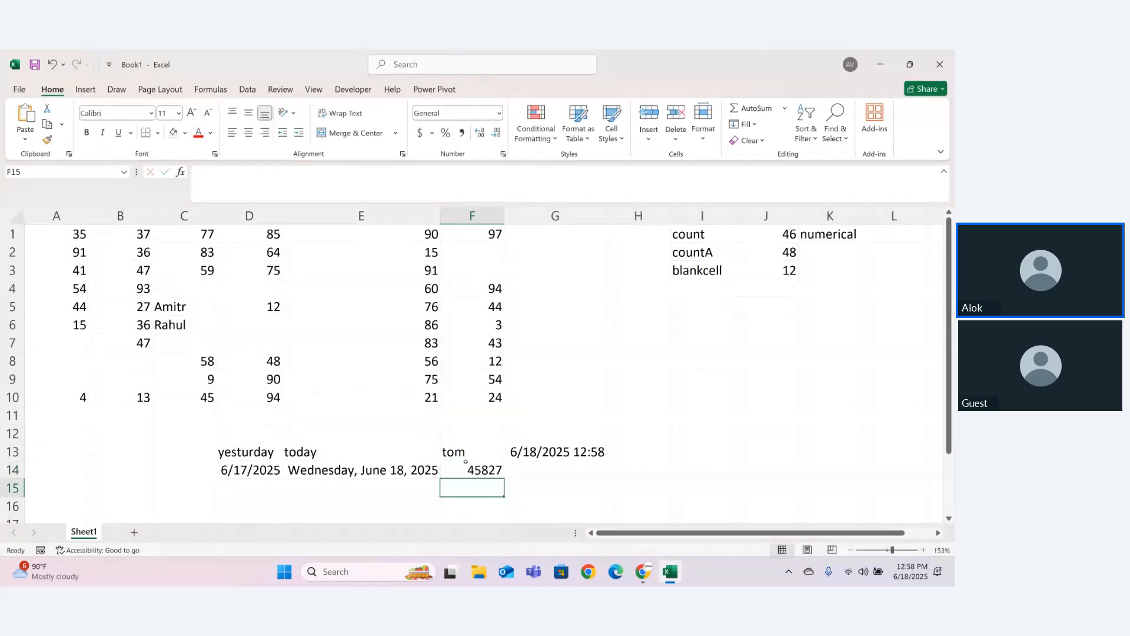
- Format cell F14, holding the formula under the tom label, as a Short Date
{"action": "double_click", "coordinate": [463, 469]}
{"action": "key", "text": "ctrl+Return"}
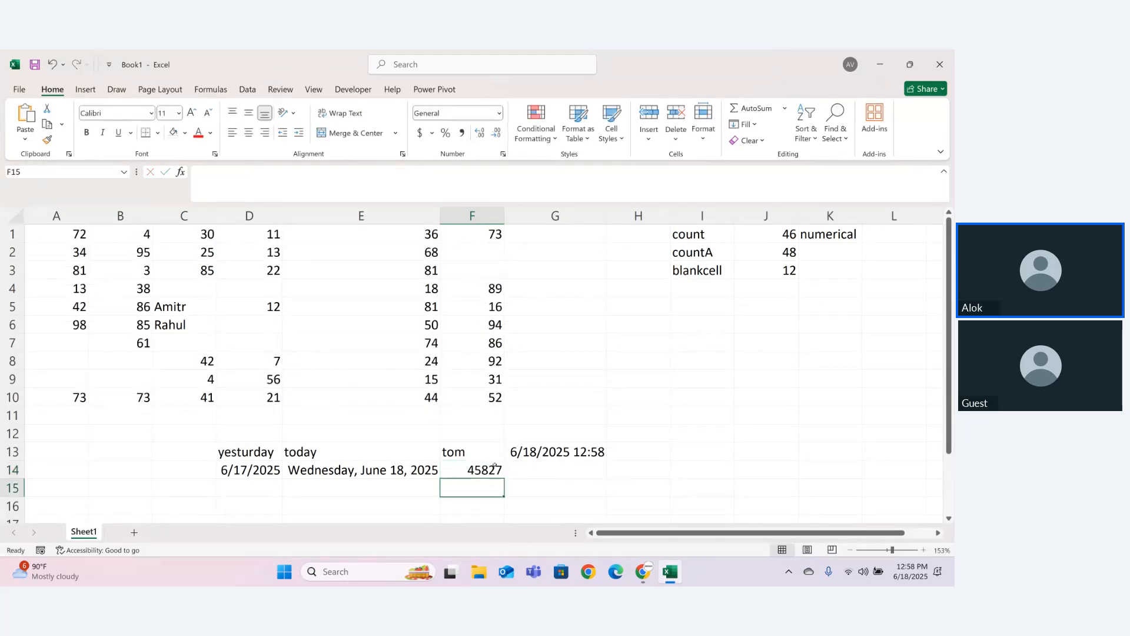
{"action": "left_click", "coordinate": [499, 113]}
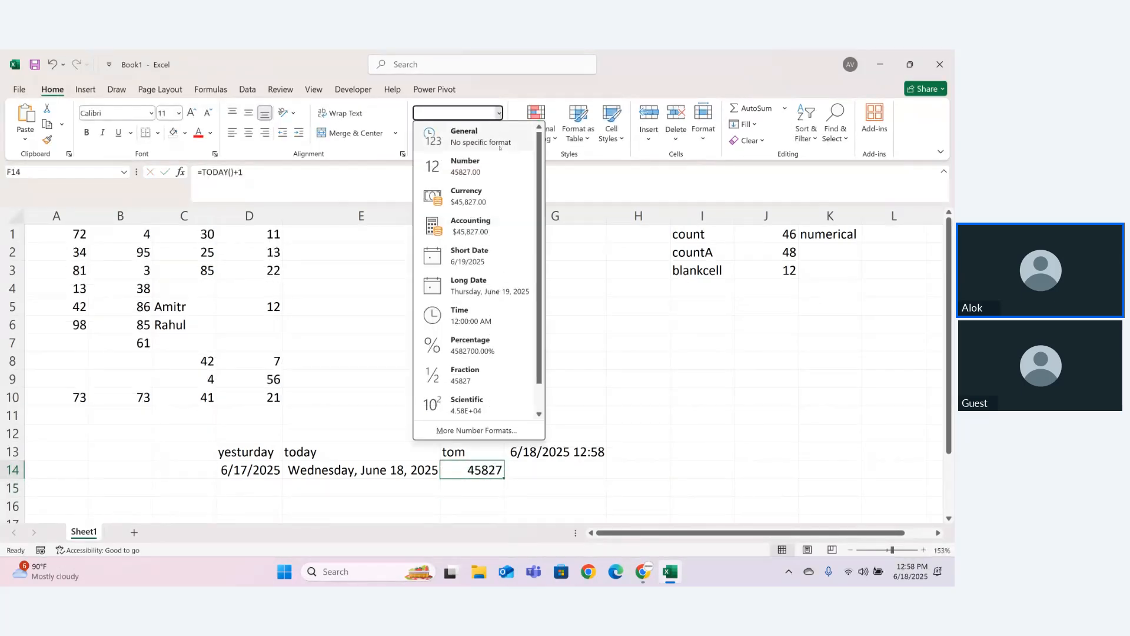
{"action": "left_click", "coordinate": [493, 254]}
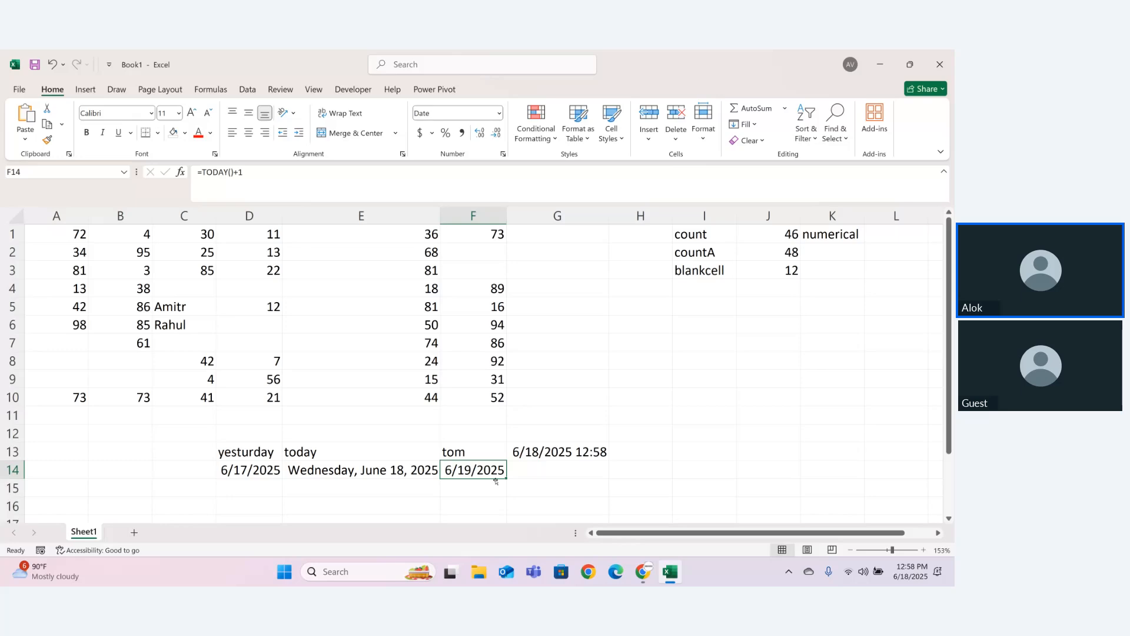
{"action": "left_click", "coordinate": [122, 484]}
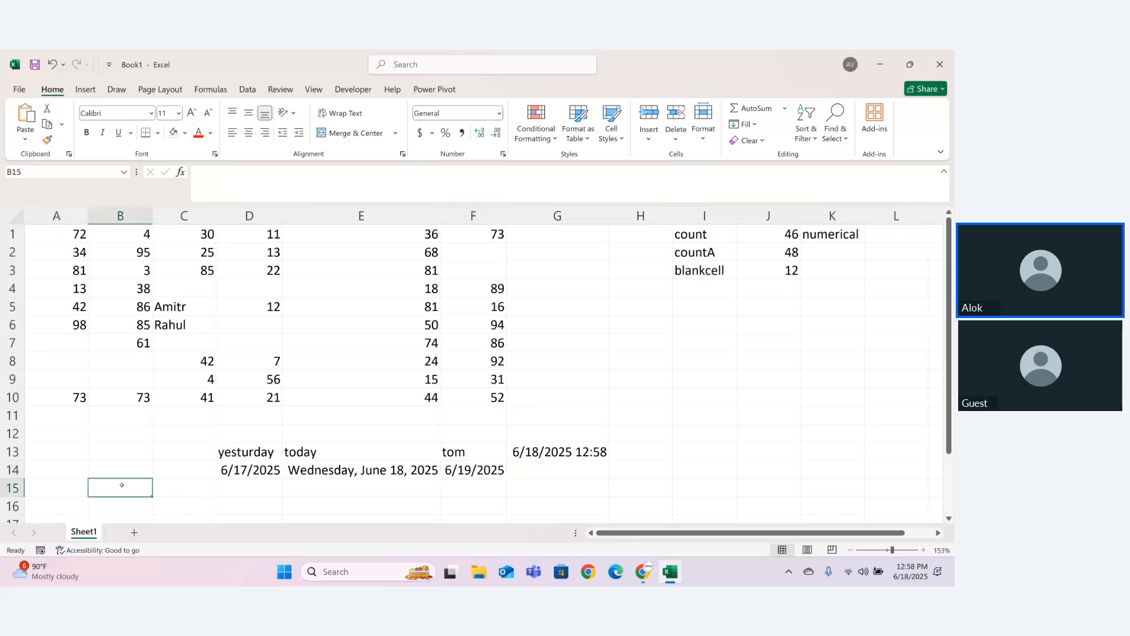
{"action": "type", "text": "=tom"}
{"action": "key", "text": "BackSpace"}
{"action": "key", "text": "BackSpace"}
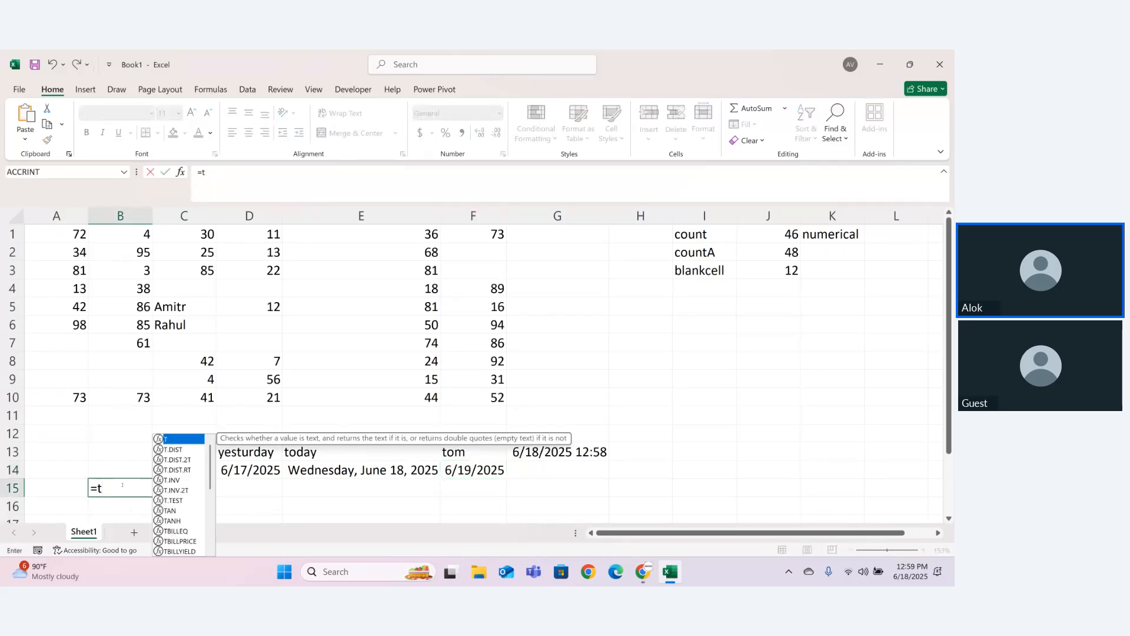
{"action": "type", "text": "im"}
{"action": "key", "text": "Tab"}
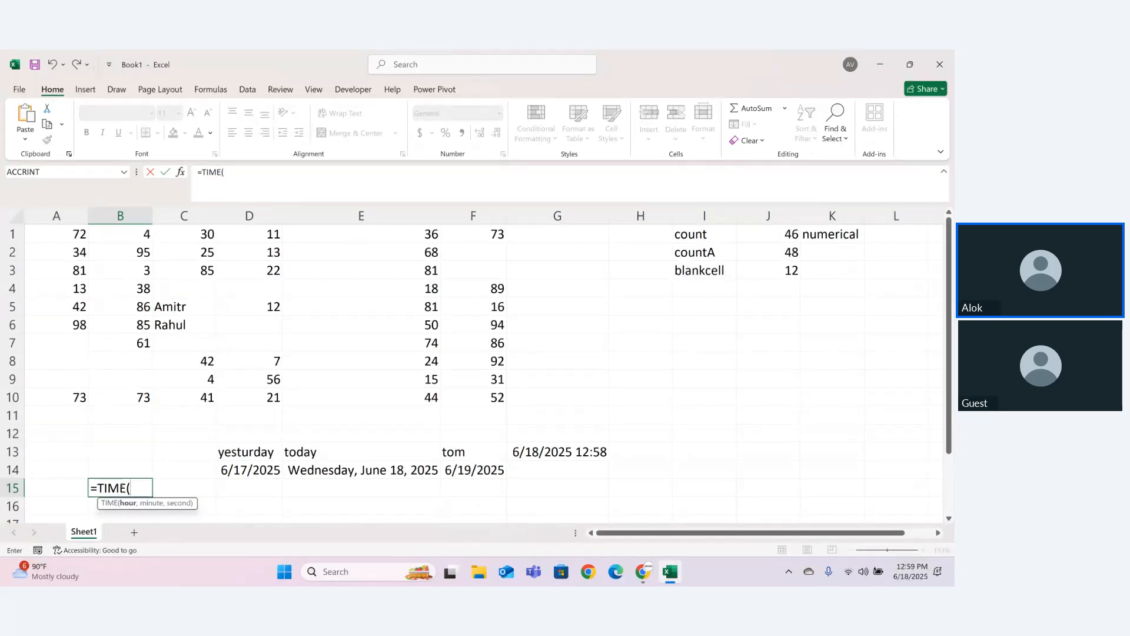
{"action": "key", "text": "BackSpace"}
{"action": "key", "text": "BackSpace"}
{"action": "key", "text": "BackSpace"}
{"action": "key", "text": "BackSpace"}
{"action": "key", "text": "BackSpace"}
{"action": "key", "text": "BackSpace"}
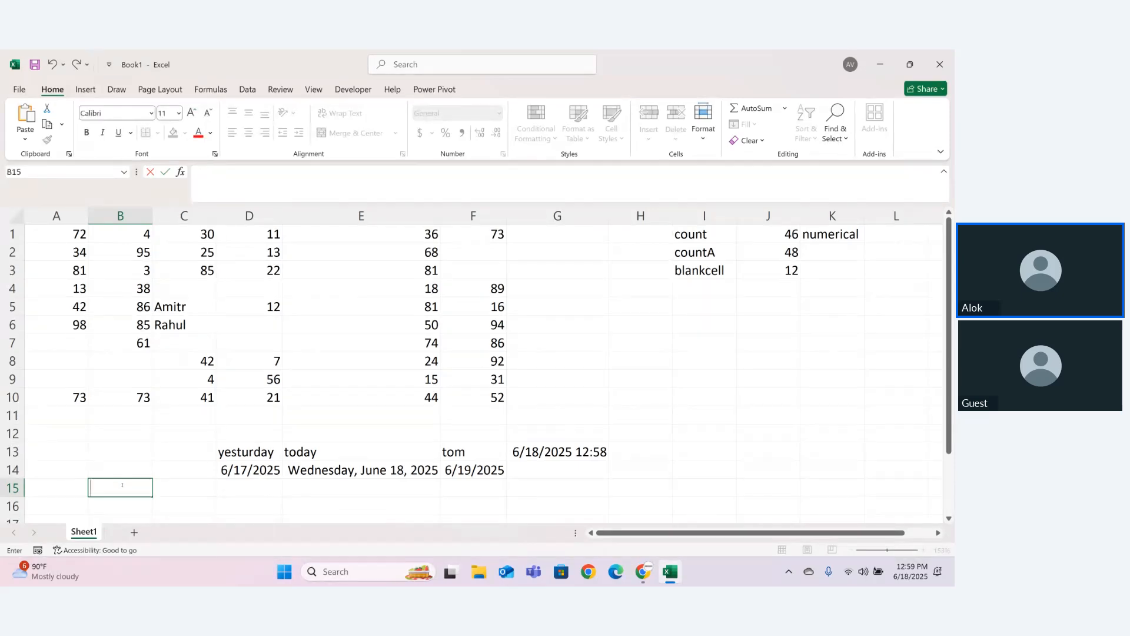
- Try to enter the formula =DATE() in cell B15 and open the help page on the formula error
{"action": "type", "text": "="}
{"action": "key", "text": "BackSpace"}
{"action": "type", "text": "=dqat"}
{"action": "key", "text": "BackSpace"}
{"action": "key", "text": "BackSpace"}
{"action": "key", "text": "BackSpace"}
{"action": "type", "text": "at"}
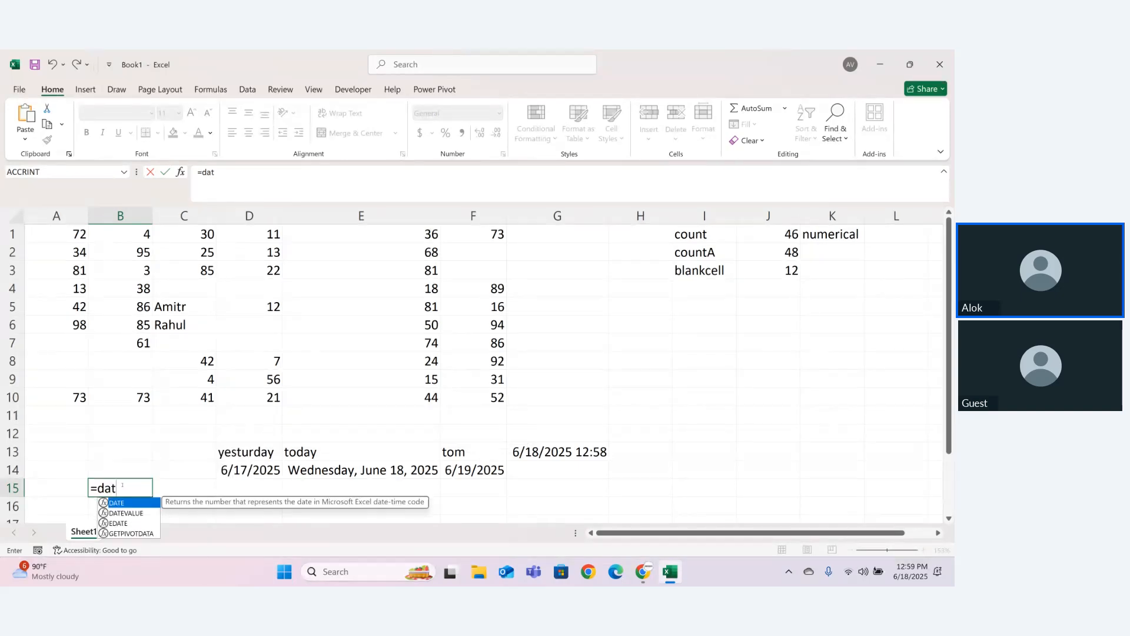
{"action": "key", "text": "Tab"}
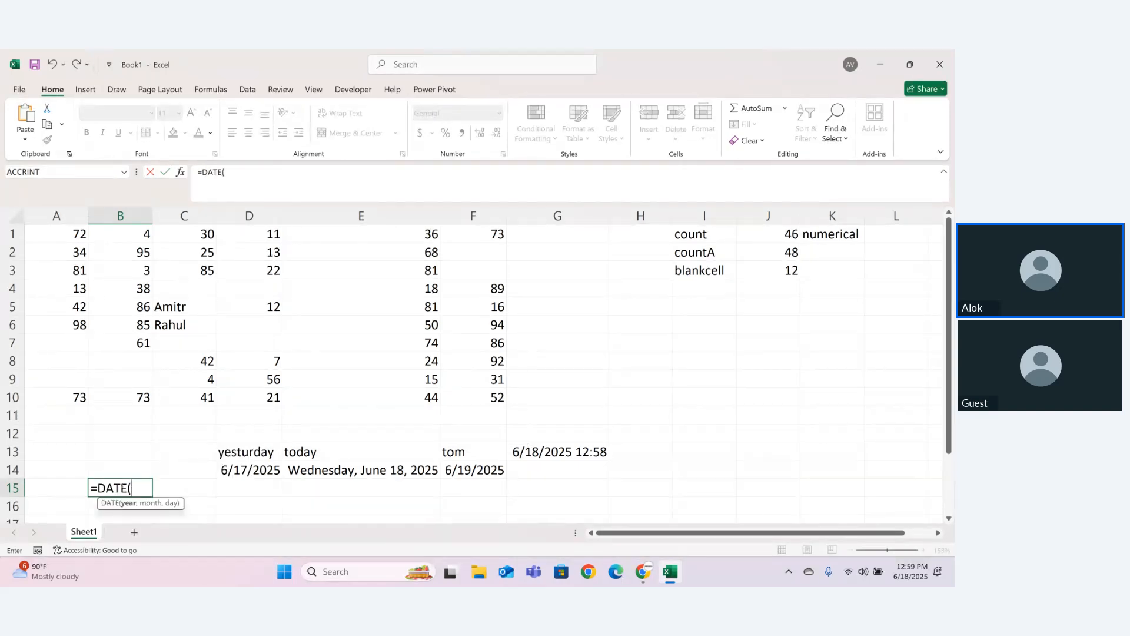
{"action": "type", "text": ")"}
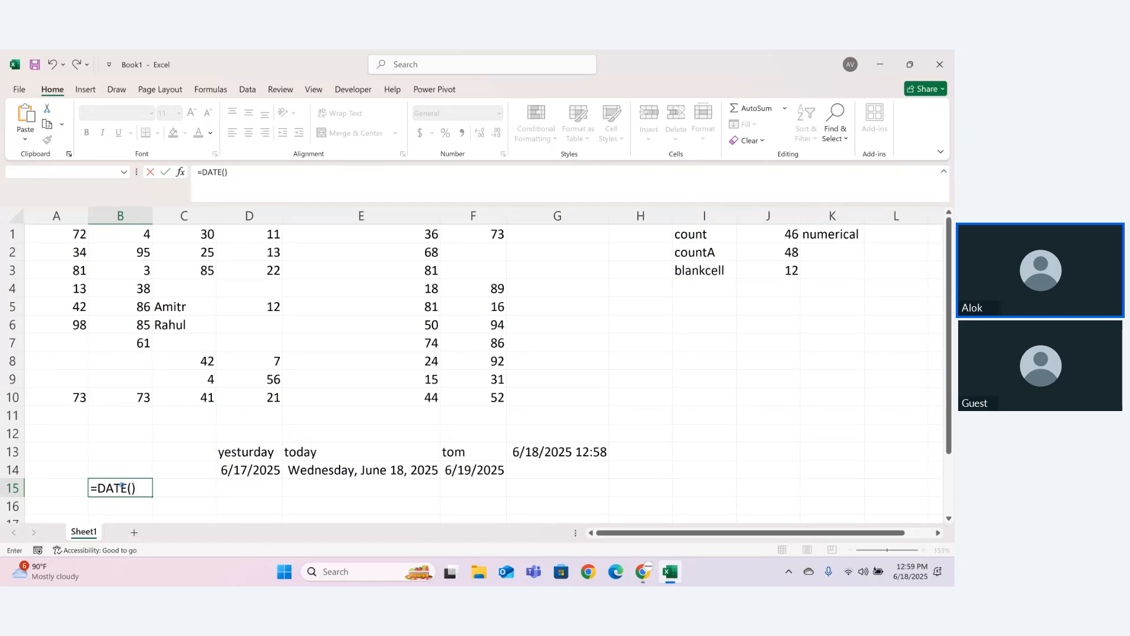
{"action": "key", "text": "Return"}
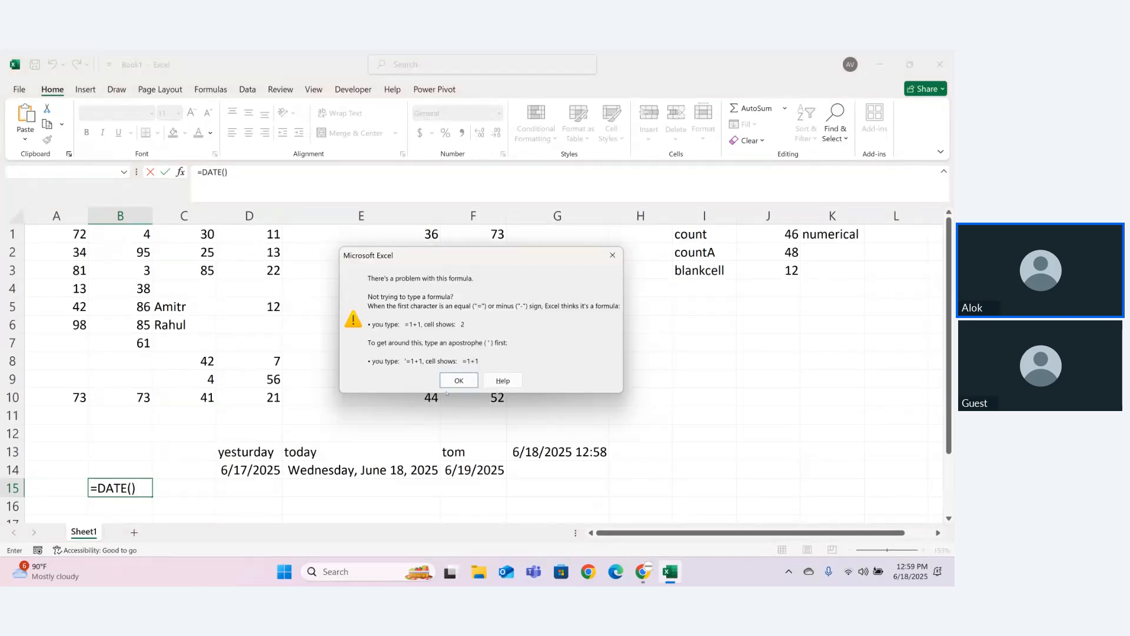
{"action": "key", "text": "Tab"}
{"action": "left_click", "coordinate": [462, 379]}
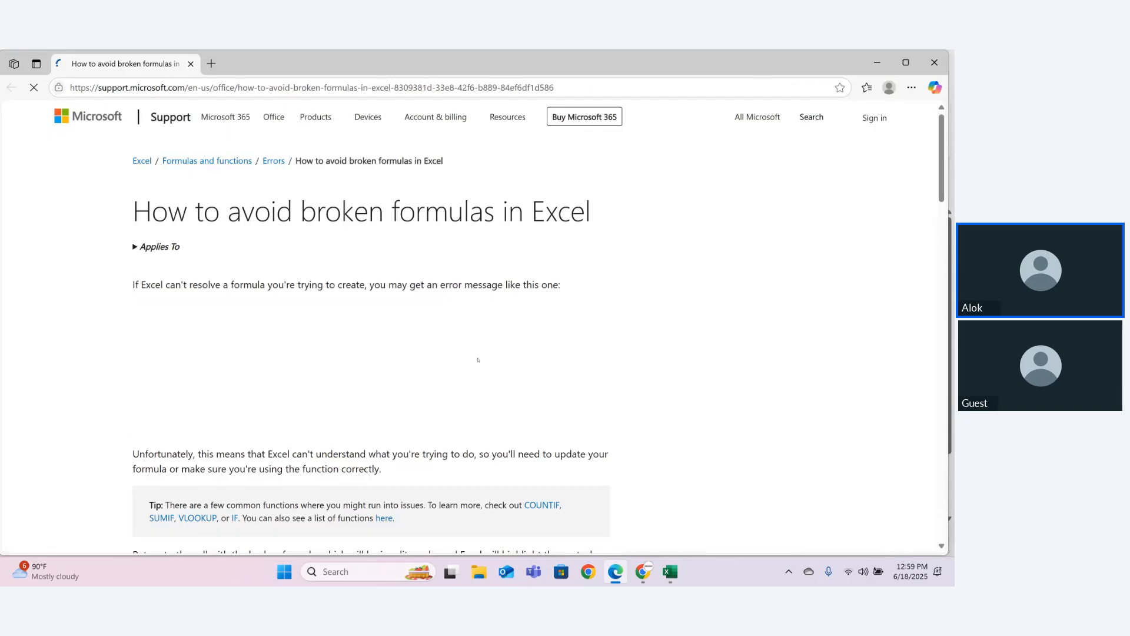
- Close the formula help page and clear the unfinished DATE formula from cell B15
{"action": "left_click", "coordinate": [930, 59]}
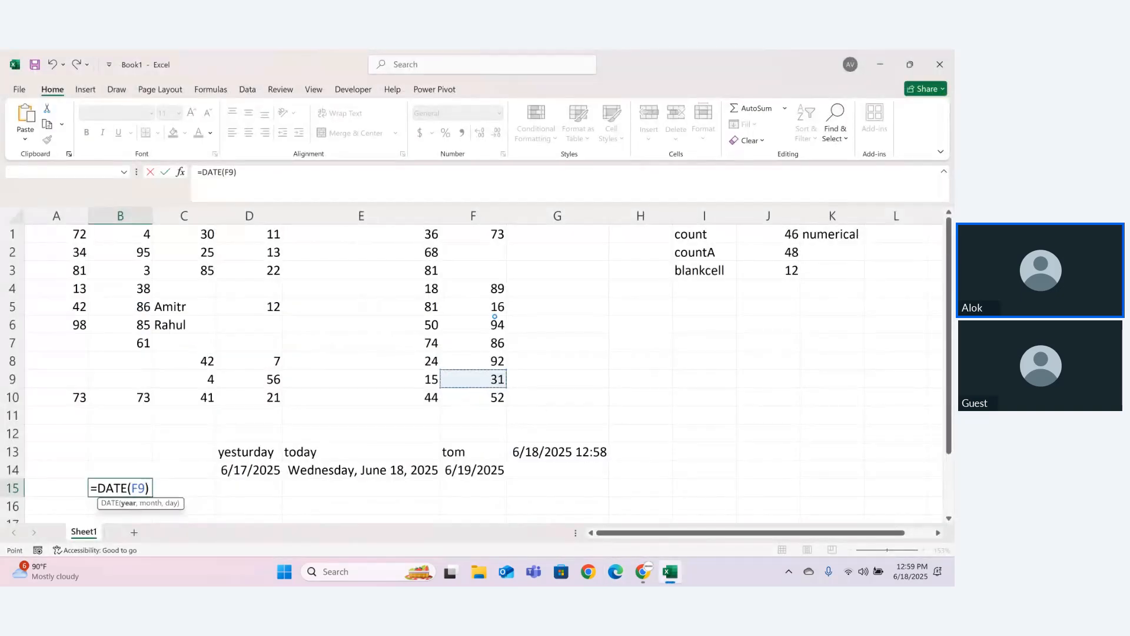
{"action": "key", "text": "Return"}
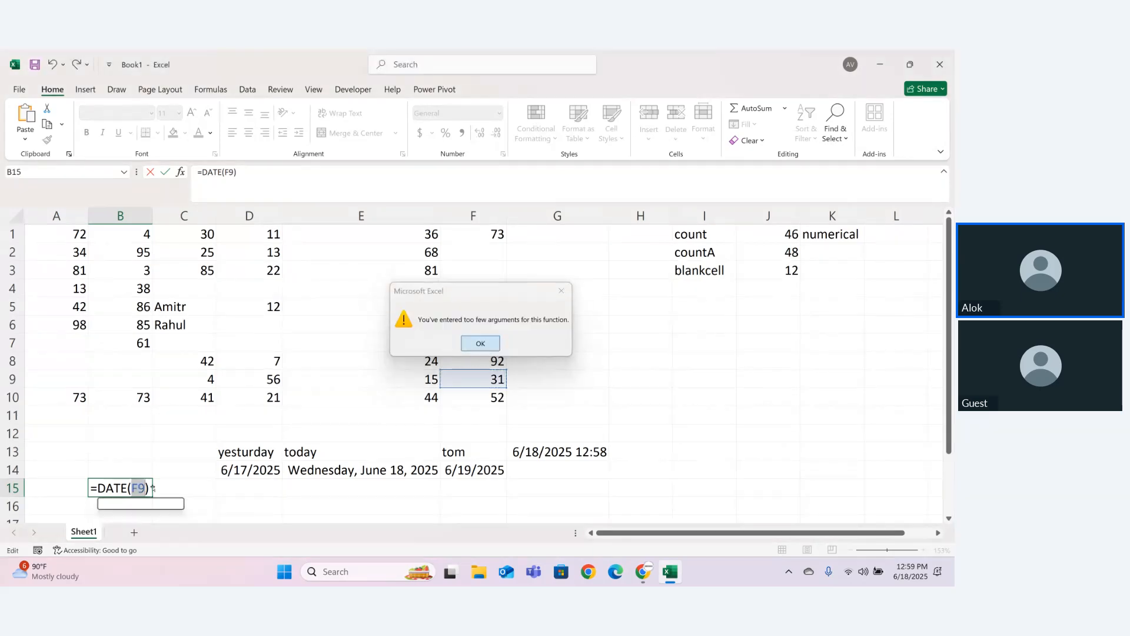
{"action": "left_click", "coordinate": [493, 347]}
{"action": "key", "text": "BackSpace"}
{"action": "key", "text": "BackSpace"}
{"action": "key", "text": "BackSpace"}
{"action": "key", "text": "BackSpace"}
{"action": "key", "text": "BackSpace"}
{"action": "key", "text": "BackSpace"}
{"action": "key", "text": "BackSpace"}
{"action": "key", "text": "BackSpace"}
{"action": "key", "text": "Delete"}
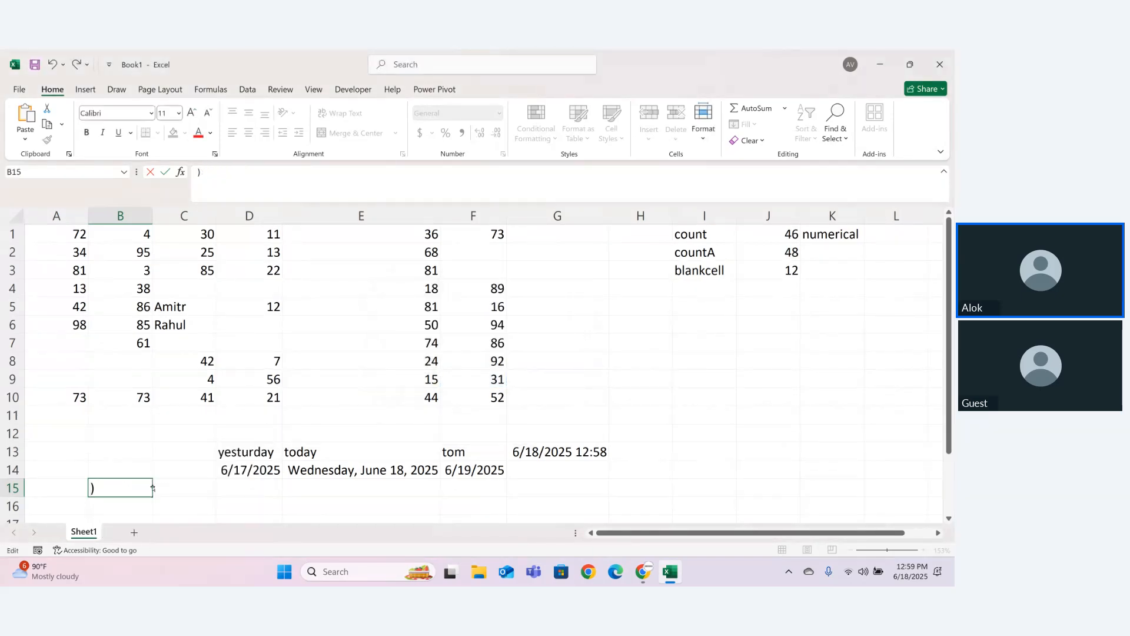
{"action": "key", "text": "Return"}
{"action": "key", "text": "Return"}
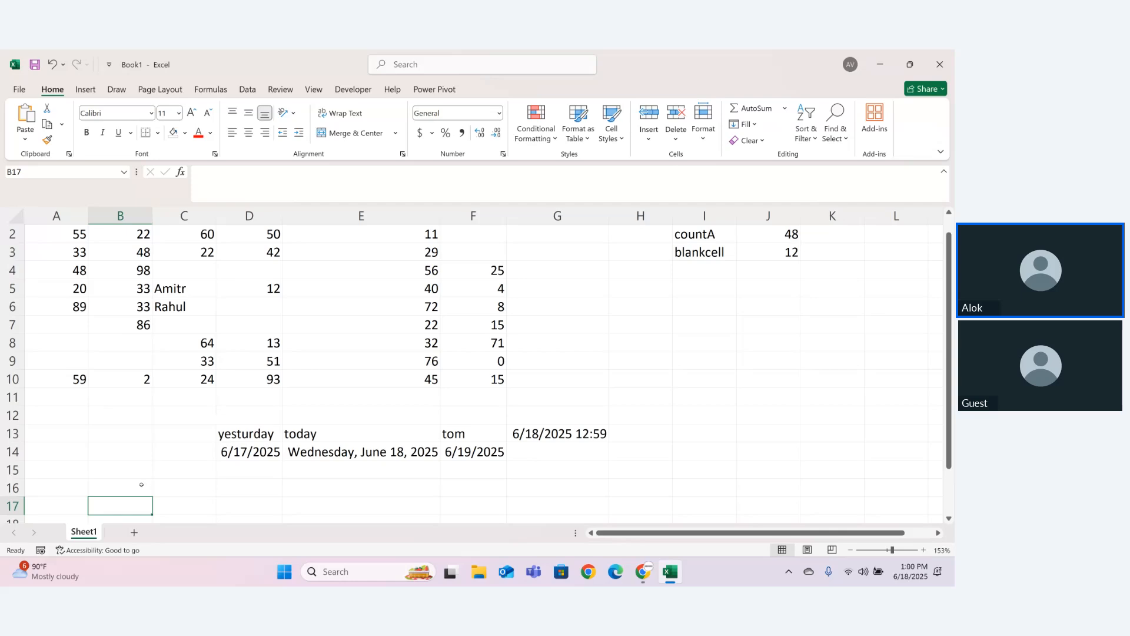
- Enter the decimal number 17.5 in cell B17
{"action": "type", "text": "17"}
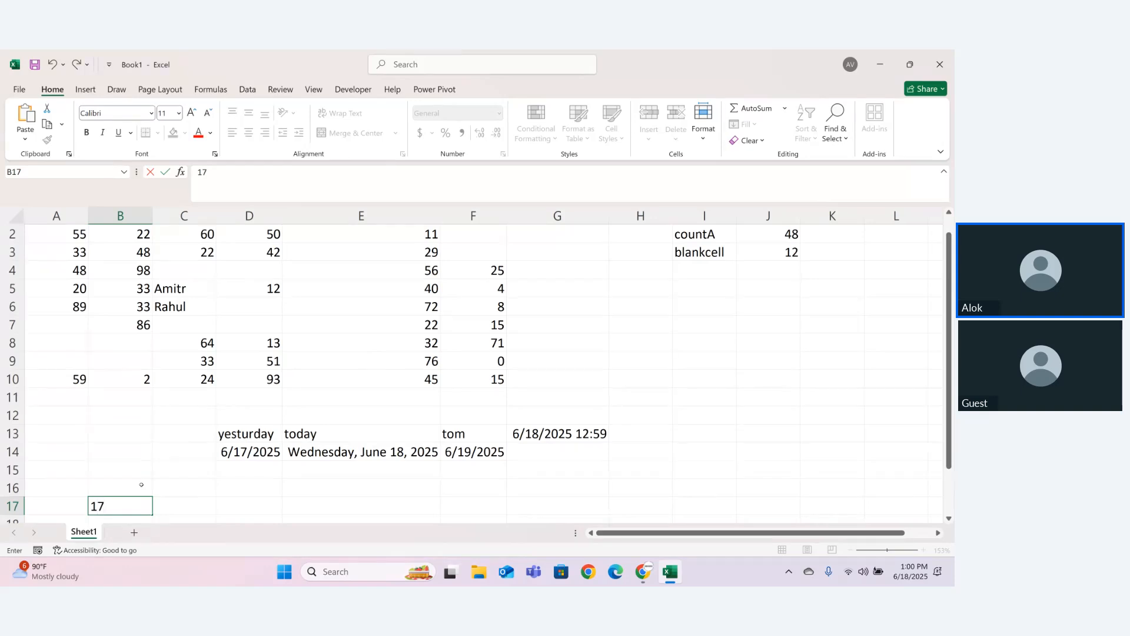
{"action": "type", "text": ".5"}
{"action": "key", "text": "Return"}
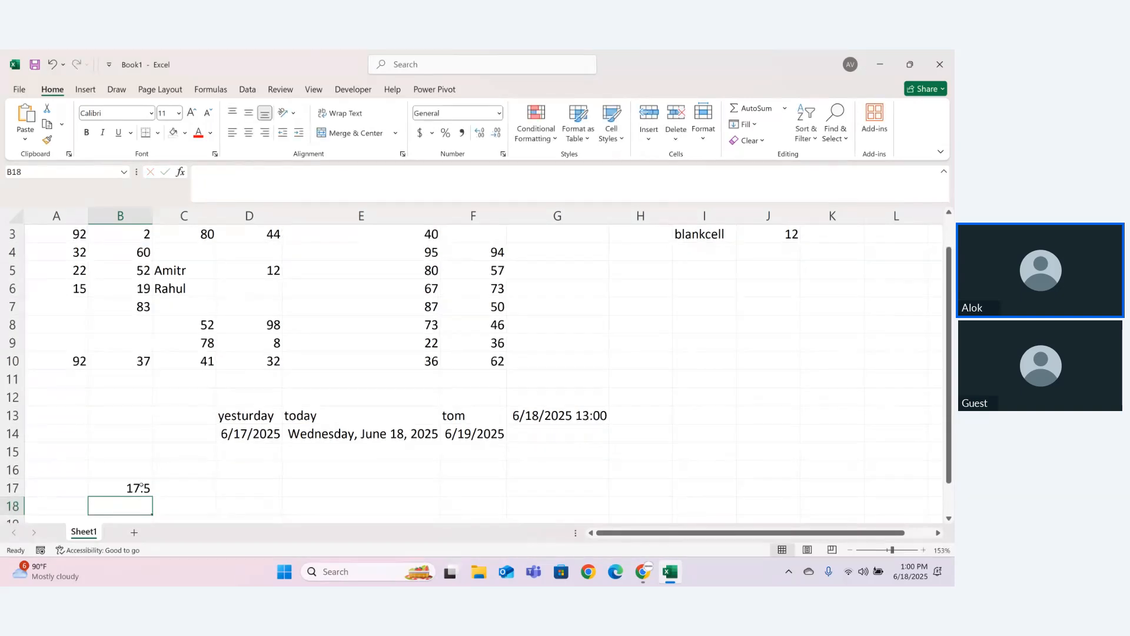
- Enter the formula =INT(B17) in cell C17, beside the number 17.5
{"action": "left_click", "coordinate": [168, 481]}
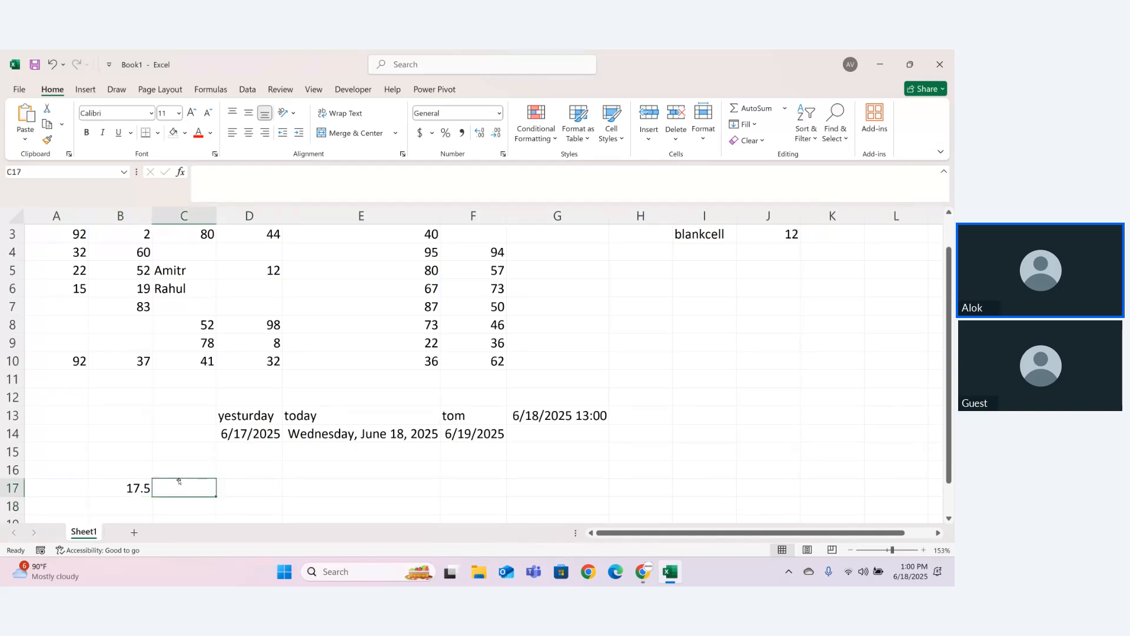
{"action": "type", "text": "=i"}
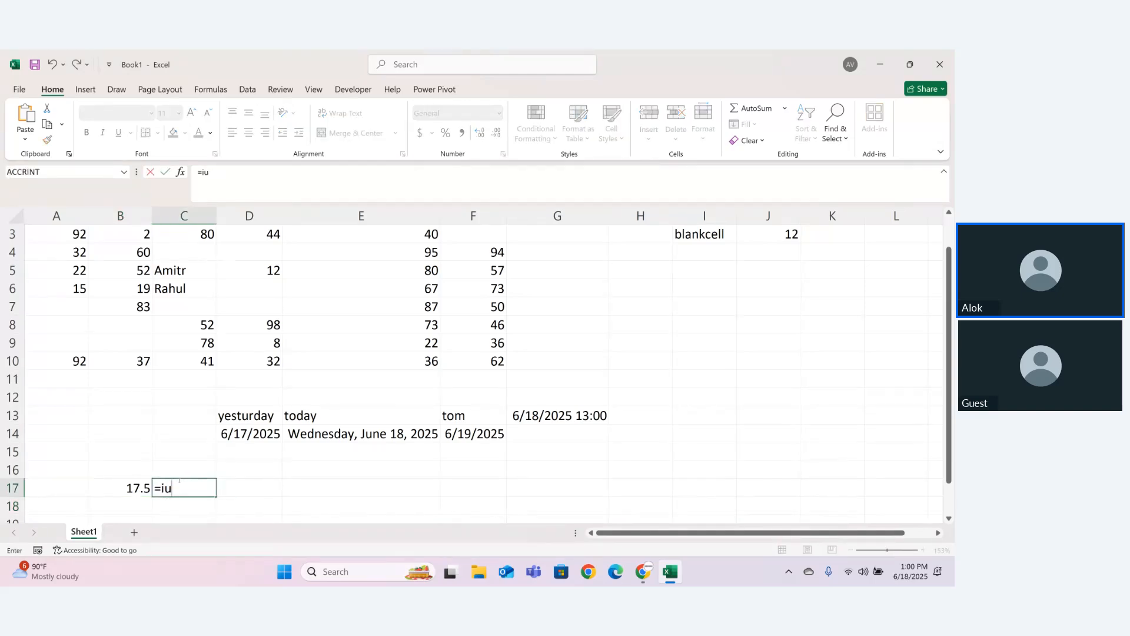
{"action": "type", "text": "nt"}
{"action": "key", "text": "Tab"}
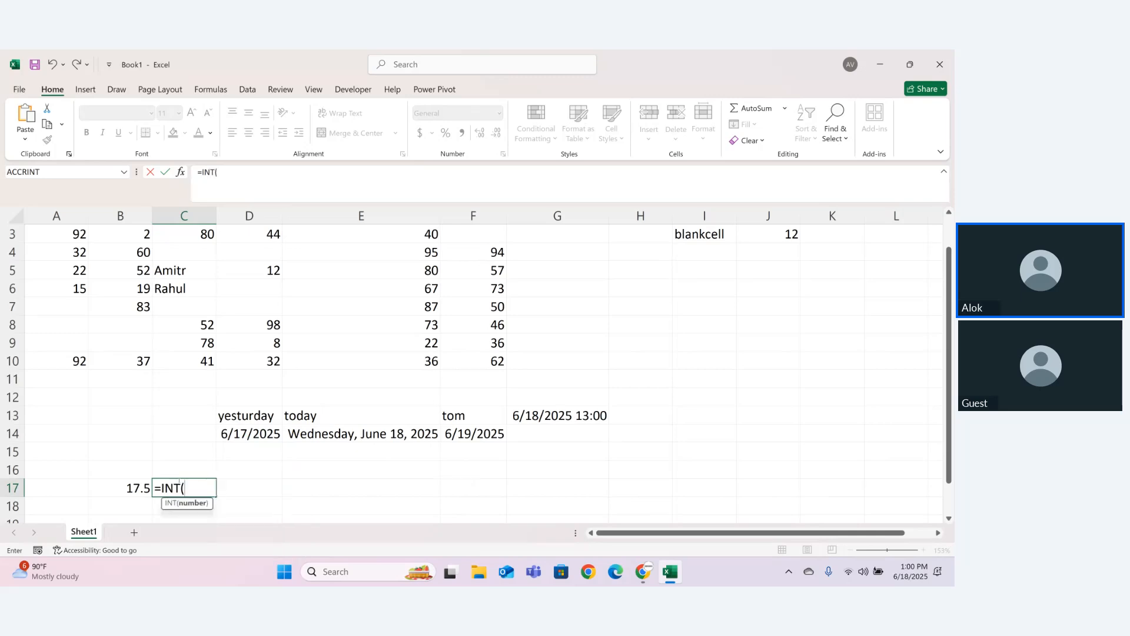
{"action": "left_click", "coordinate": [137, 492]}
{"action": "type", "text": ")"}
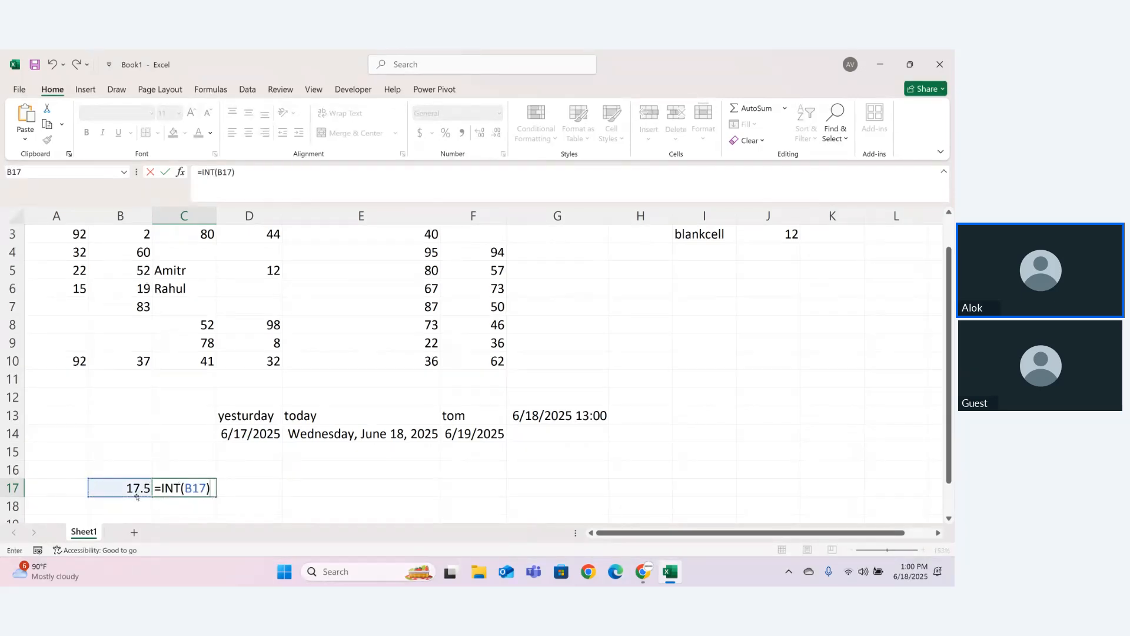
{"action": "key", "text": "Return"}
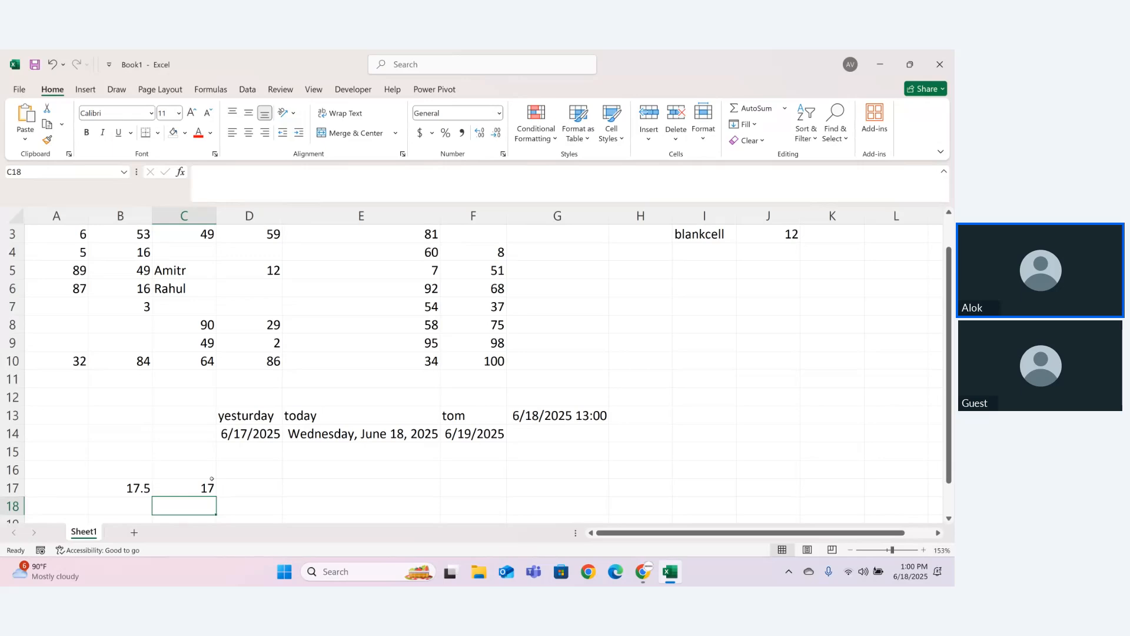
- Try to process the number in B17 with the formula =CELL(B17) in cell D17
{"action": "left_click", "coordinate": [233, 486]}
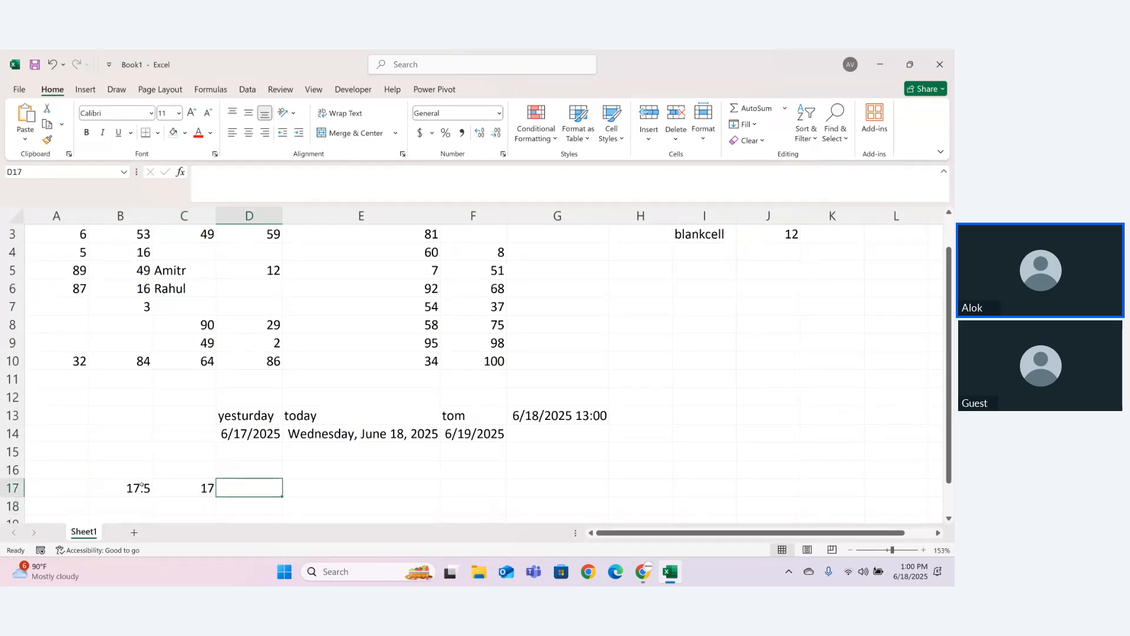
{"action": "type", "text": "=celk"}
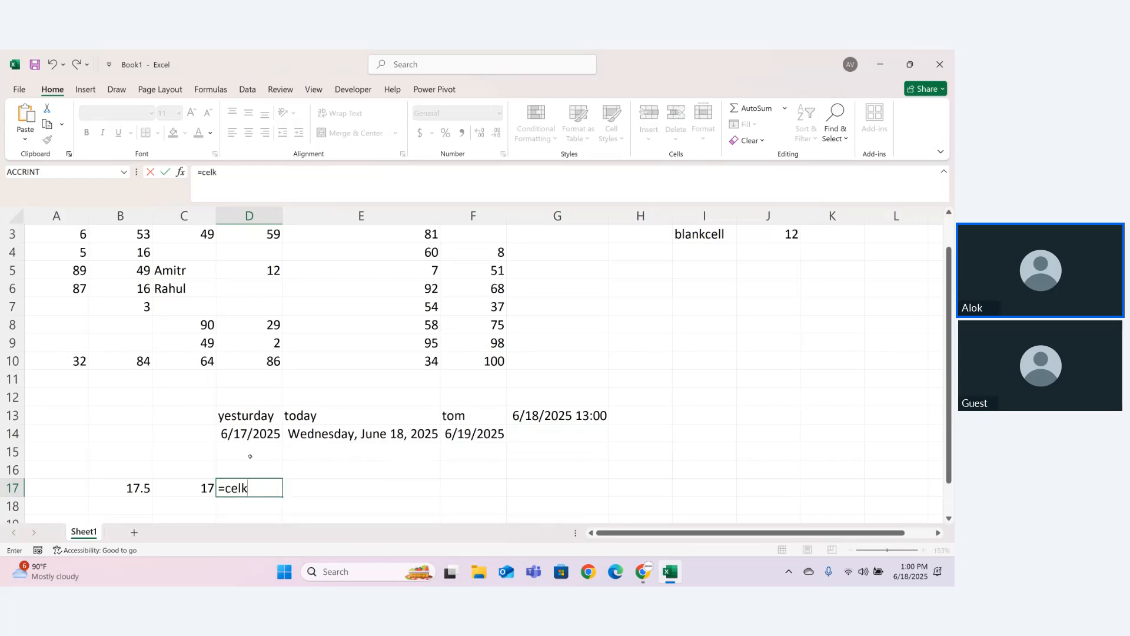
{"action": "key", "text": "Tab"}
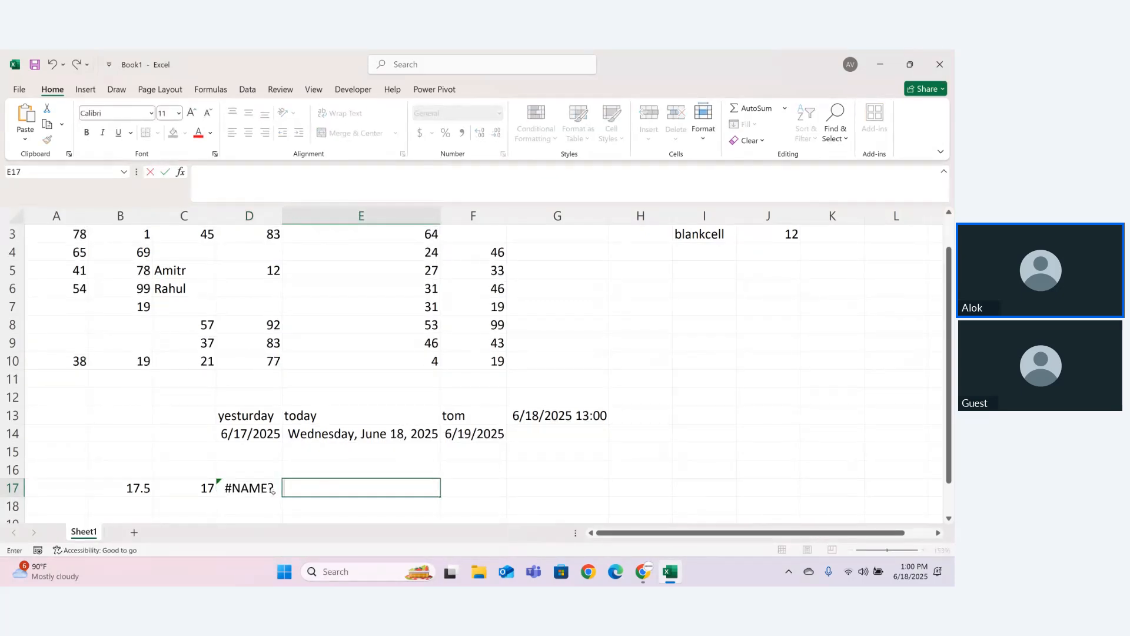
{"action": "double_click", "coordinate": [273, 491]}
{"action": "key", "text": "BackSpace"}
{"action": "type", "text": "l"}
{"action": "key", "text": "Tab"}
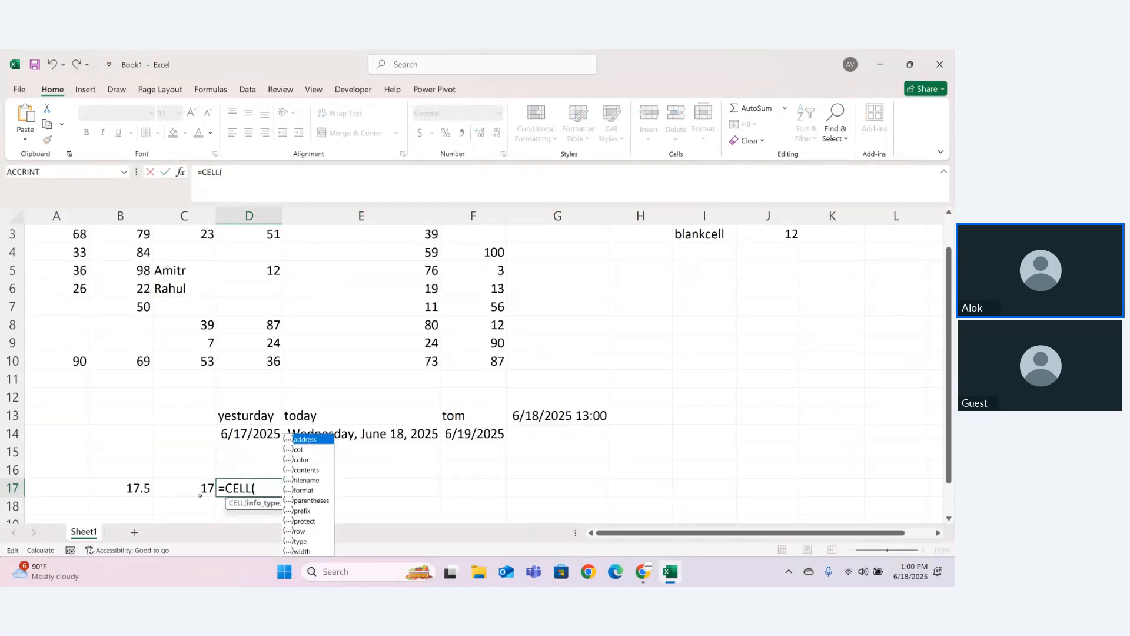
{"action": "left_click", "coordinate": [140, 490]}
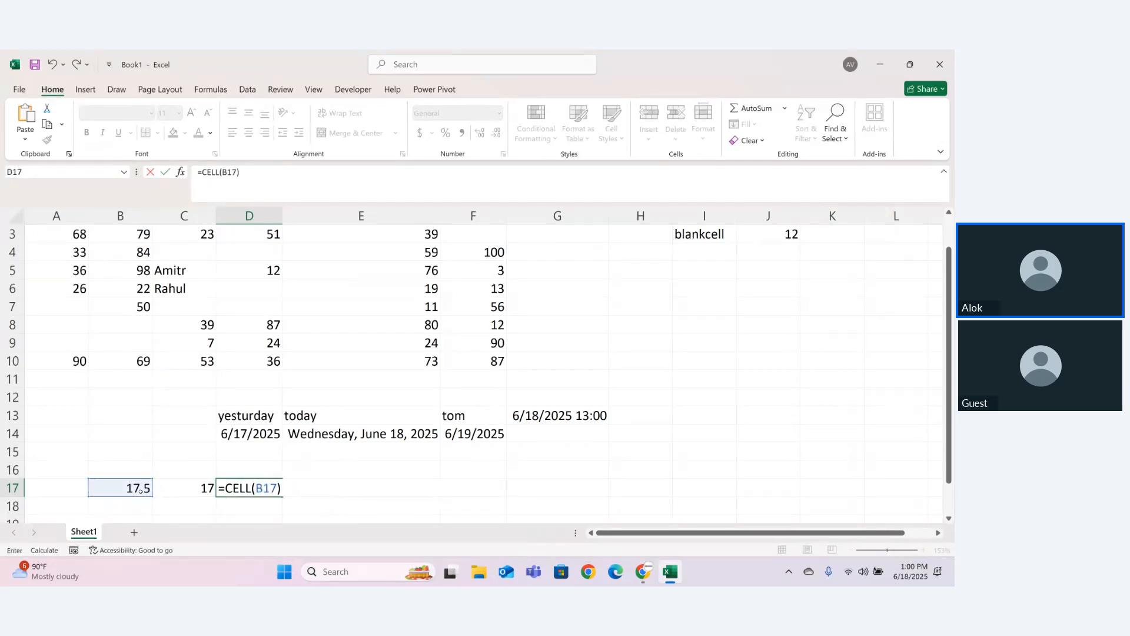
{"action": "key", "text": "Return"}
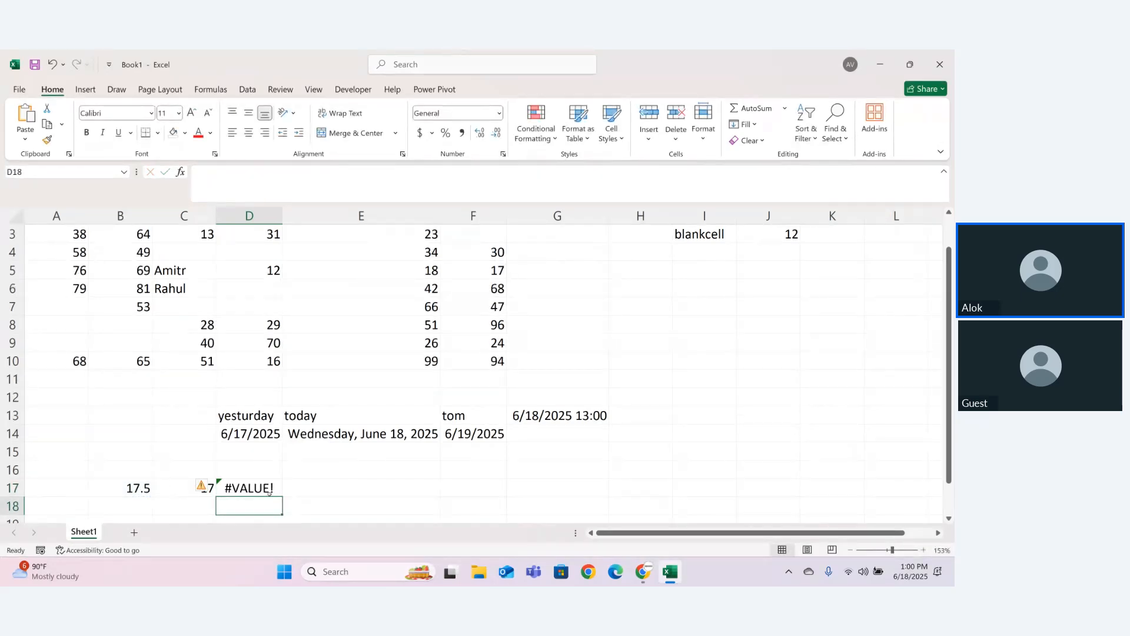
- Erase the =CELL(B17) formula in cell D17 and start entering the CELL function again
{"action": "key", "text": "Up"}
{"action": "key", "text": "F2"}
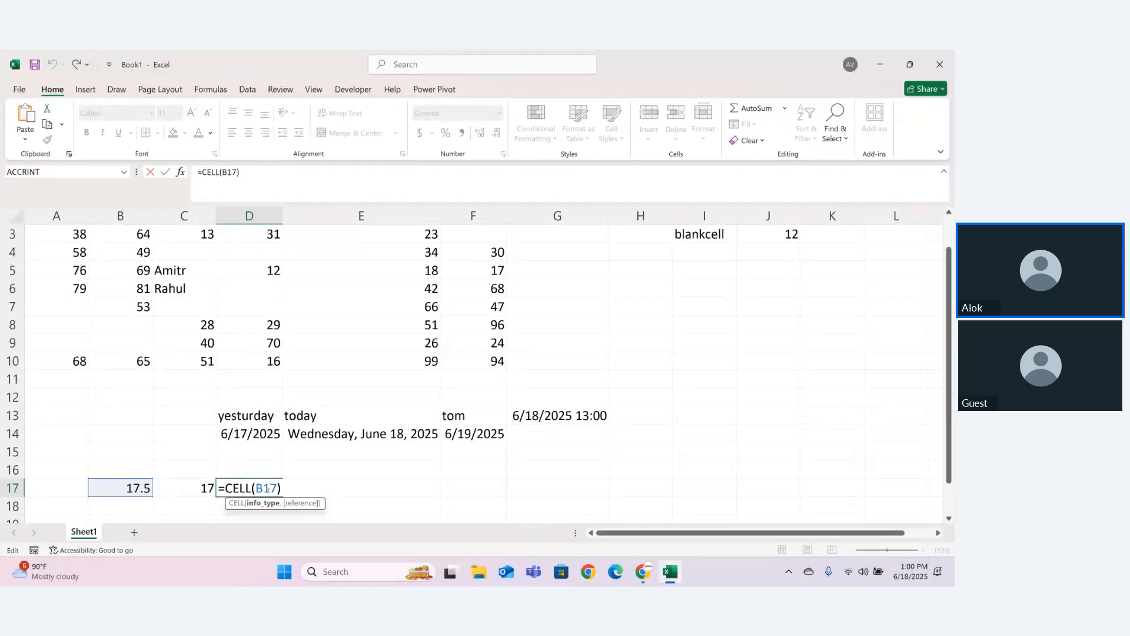
{"action": "key", "text": "BackSpace"}
{"action": "key", "text": "BackSpace"}
{"action": "key", "text": "BackSpace"}
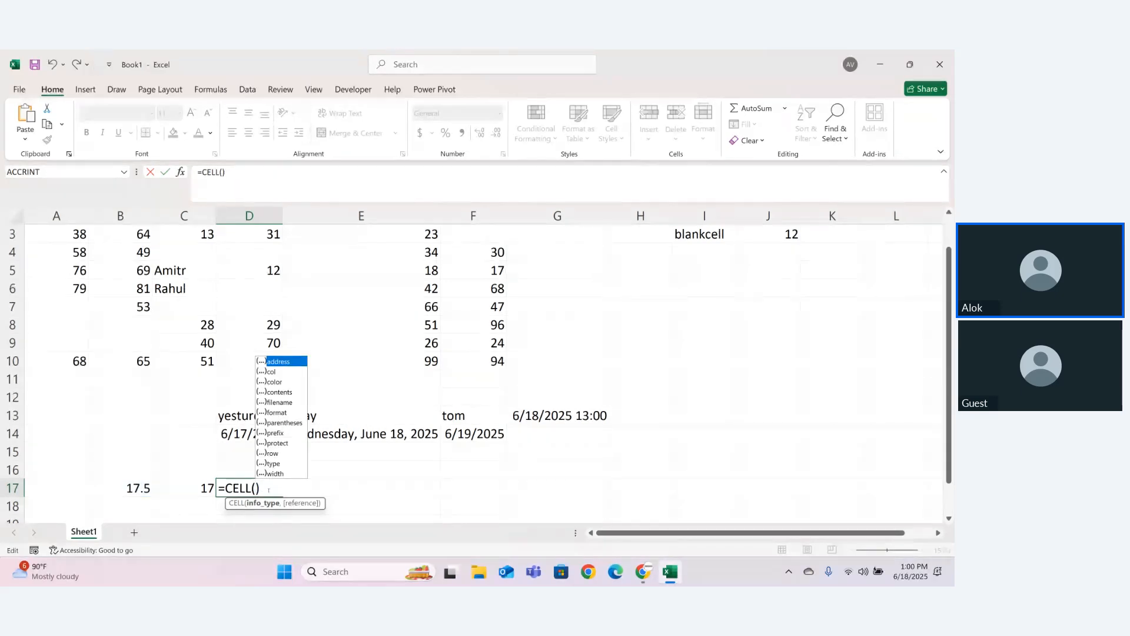
{"action": "key", "text": "BackSpace"}
{"action": "key", "text": "BackSpace"}
{"action": "key", "text": "BackSpace"}
{"action": "key", "text": "BackSpace"}
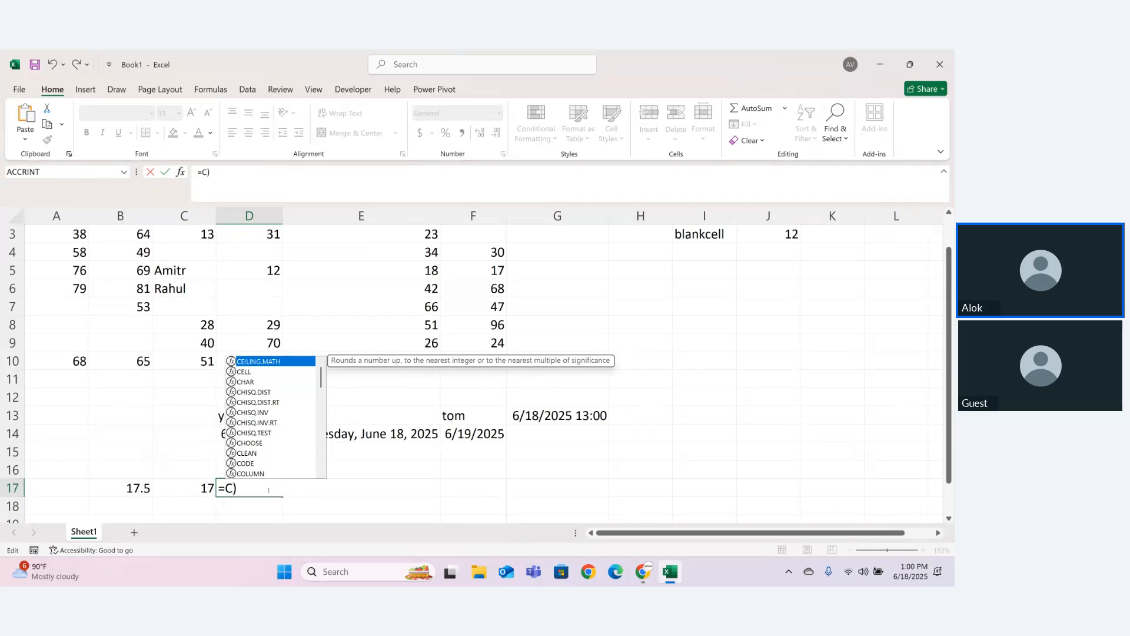
{"action": "key", "text": "Right"}
{"action": "key", "text": "BackSpace"}
{"action": "type", "text": "ell\\"}
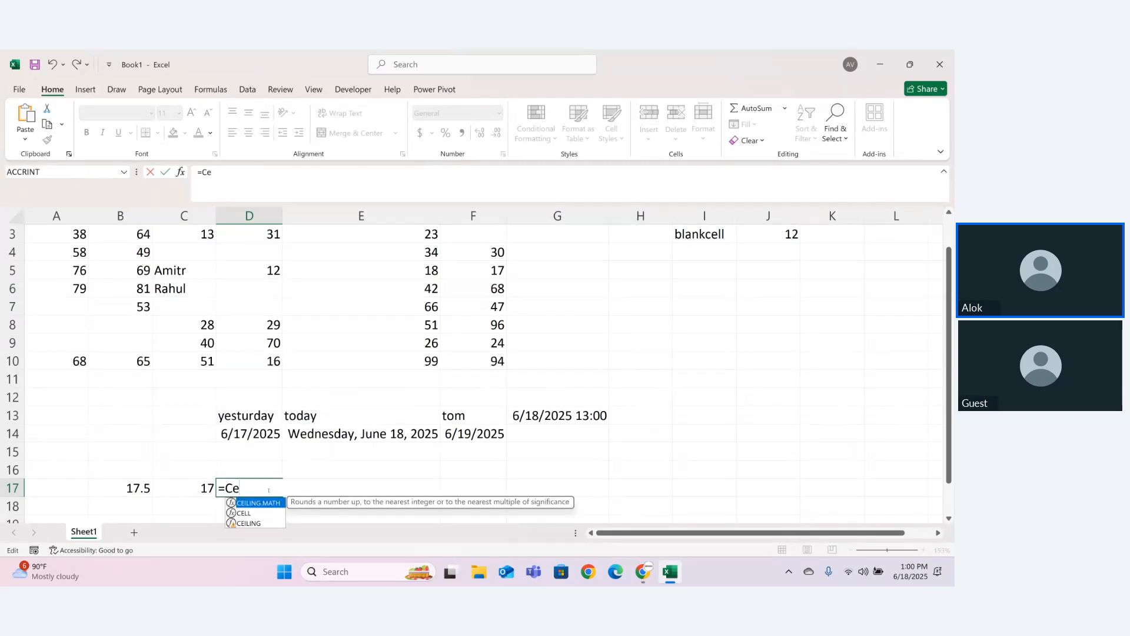
{"action": "key", "text": "BackSpace"}
{"action": "key", "text": "BackSpace"}
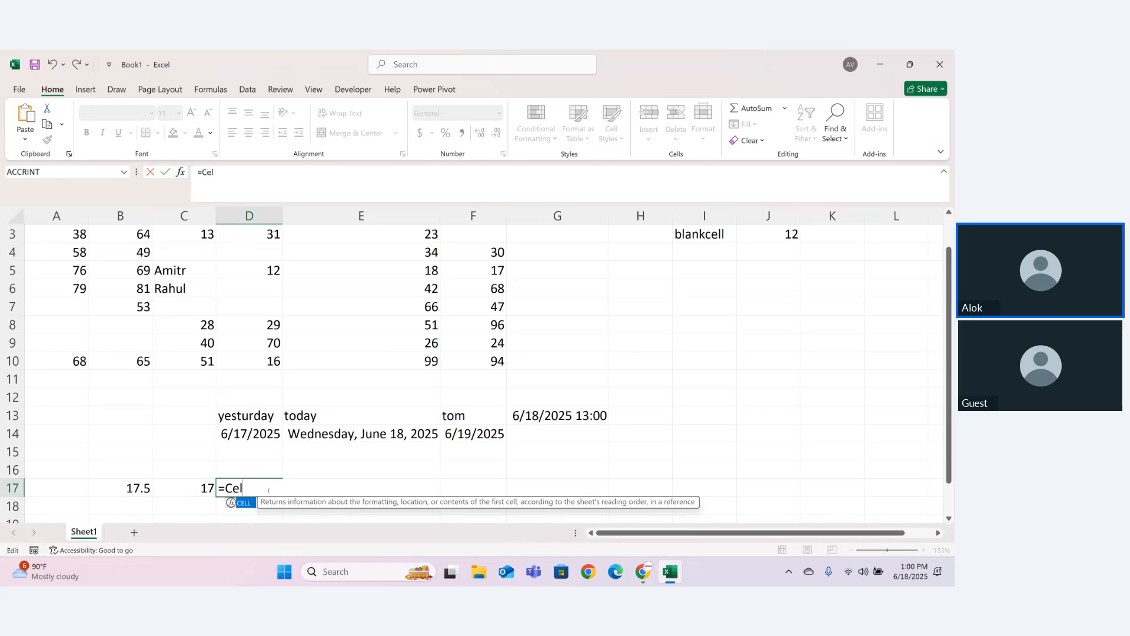
{"action": "key", "text": "BackSpace"}
{"action": "key", "text": "Escape"}
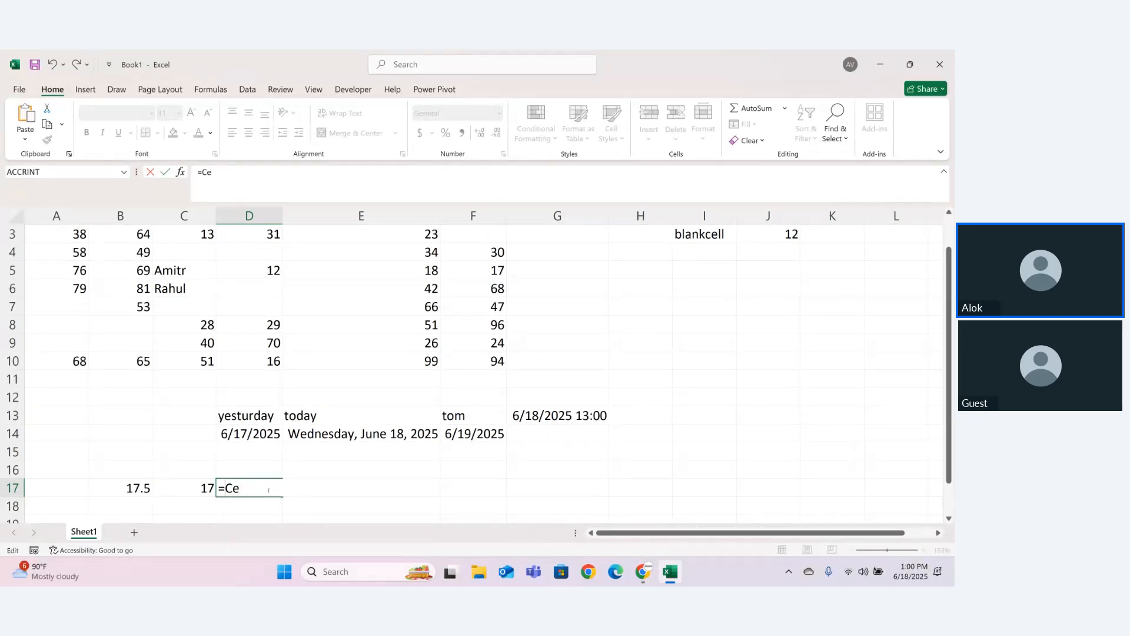
{"action": "type", "text": "ll"}
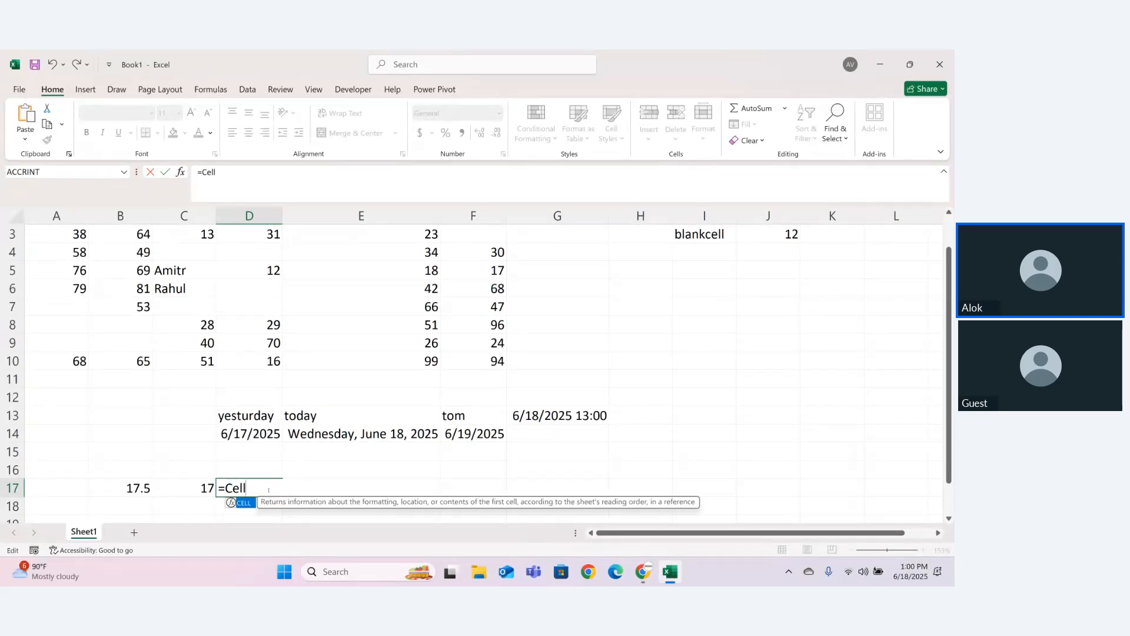
- Replace the unfinished CELL entry in cell D17 with the formula =CEILING(C17,18)
{"action": "key", "text": "BackSpace"}
{"action": "key", "text": "BackSpace"}
{"action": "key", "text": "Down"}
{"action": "key", "text": "Down"}
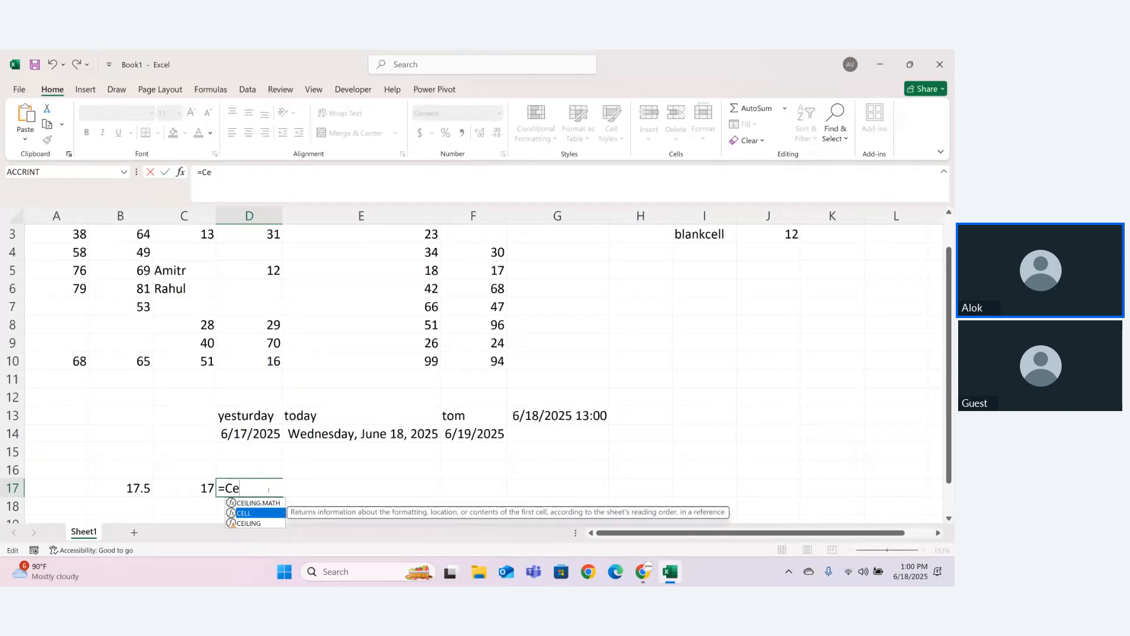
{"action": "key", "text": "Tab"}
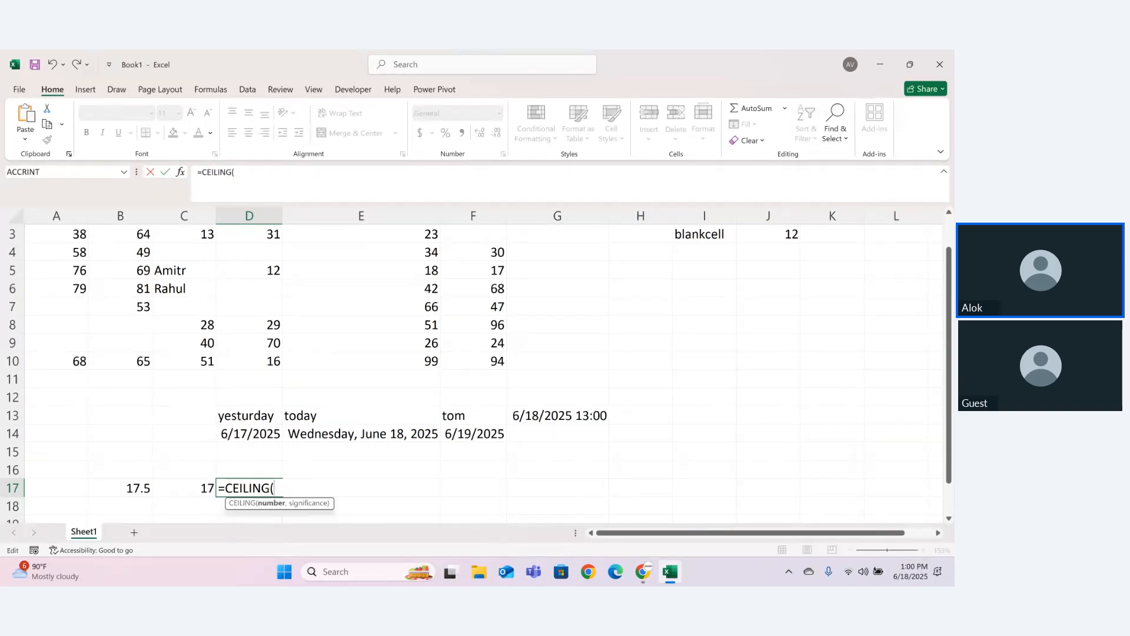
{"action": "left_click", "coordinate": [158, 481]}
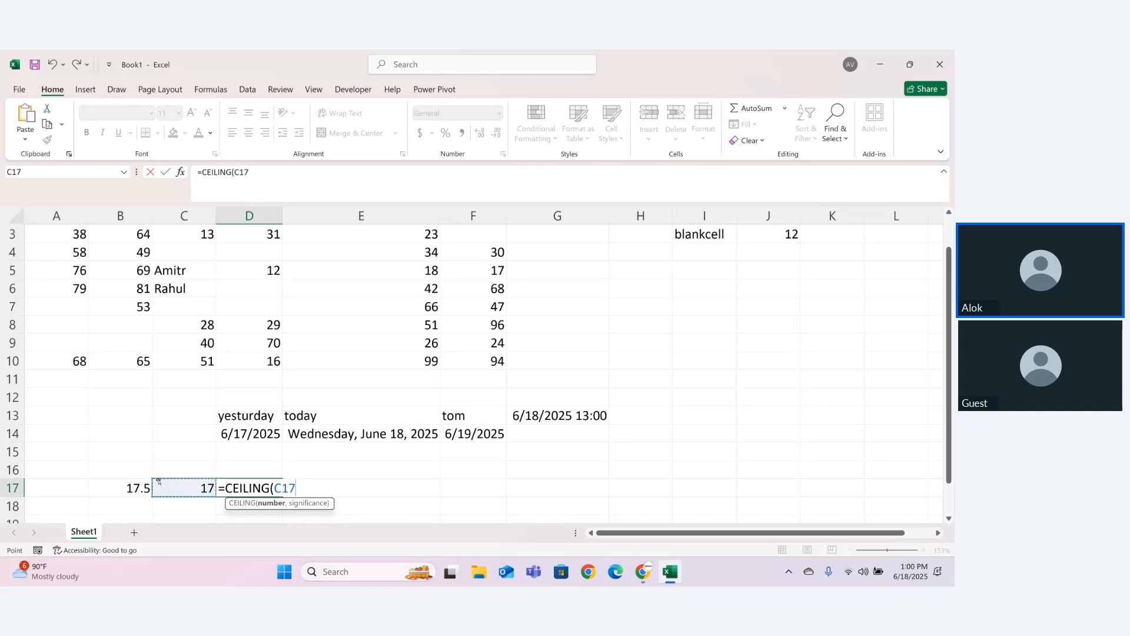
{"action": "type", "text": ")"}
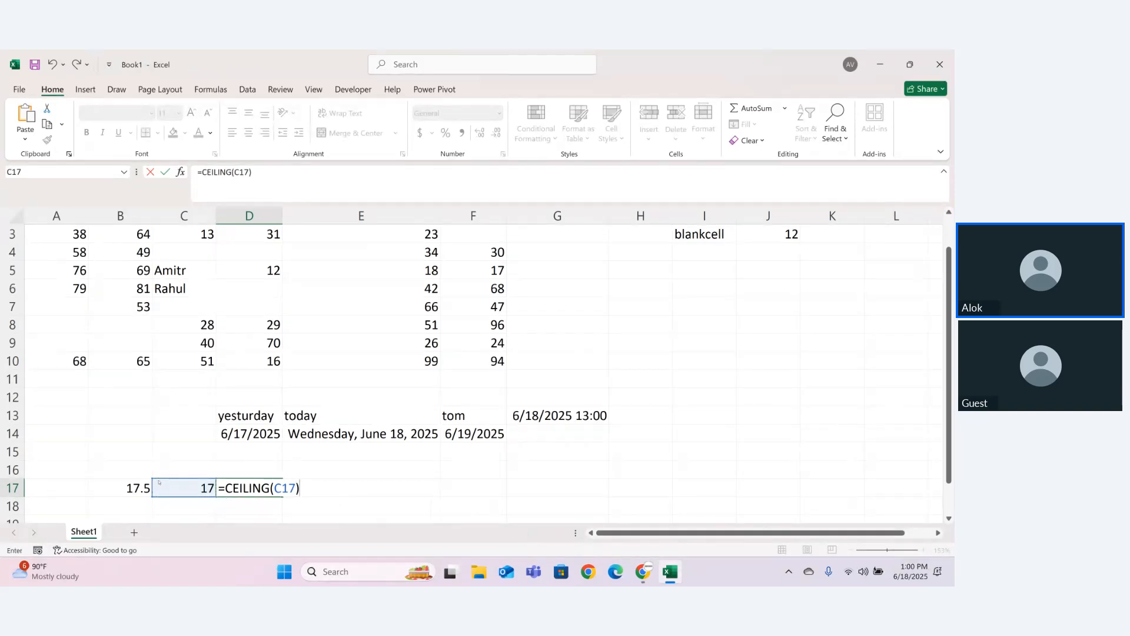
{"action": "key", "text": "Return"}
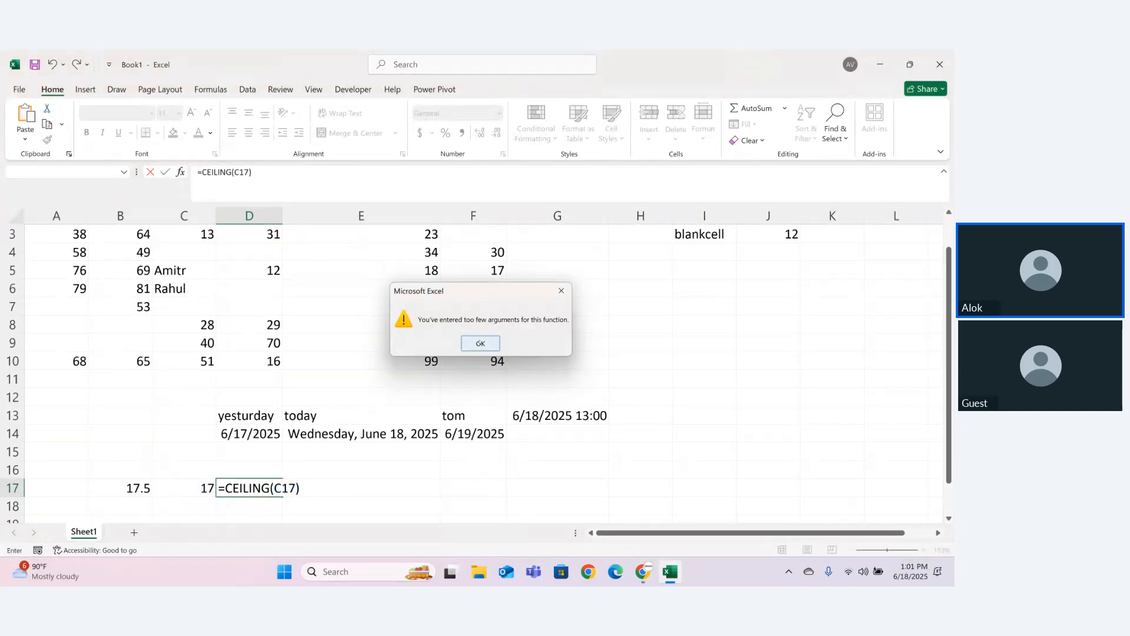
{"action": "key", "text": "Return"}
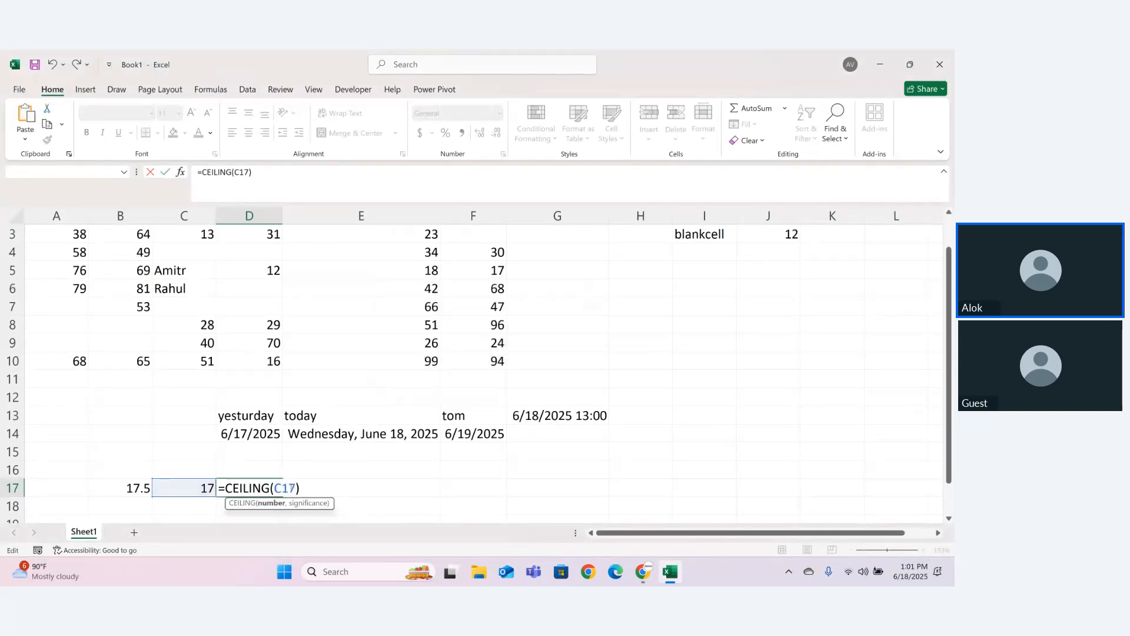
{"action": "type", "text": ",18"}
{"action": "key", "text": "Return"}
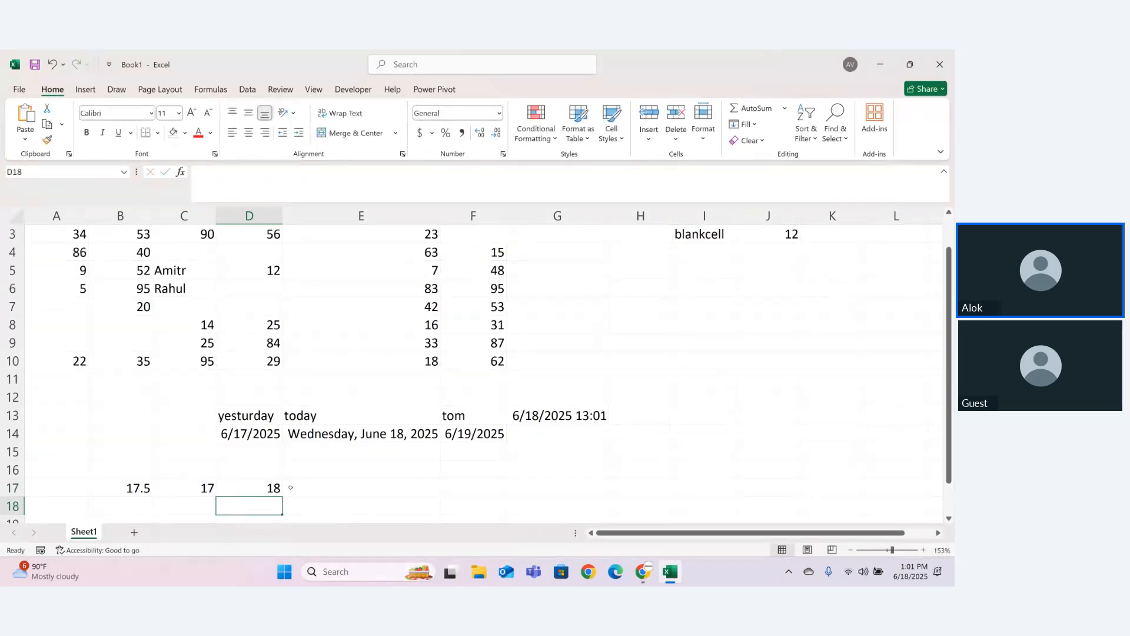
- Set the significance argument of the CEILING formula in cell D17 to 2
{"action": "key", "text": "Up"}
{"action": "key", "text": "F2"}
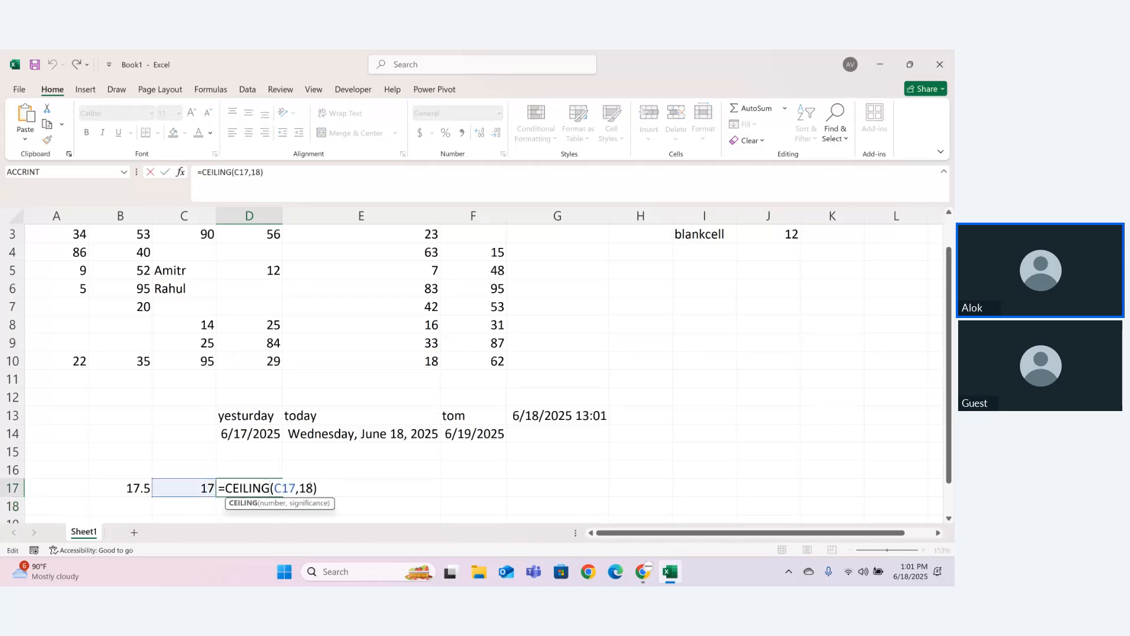
{"action": "key", "text": "BackSpace"}
{"action": "key", "text": "BackSpace"}
{"action": "type", "text": "2"}
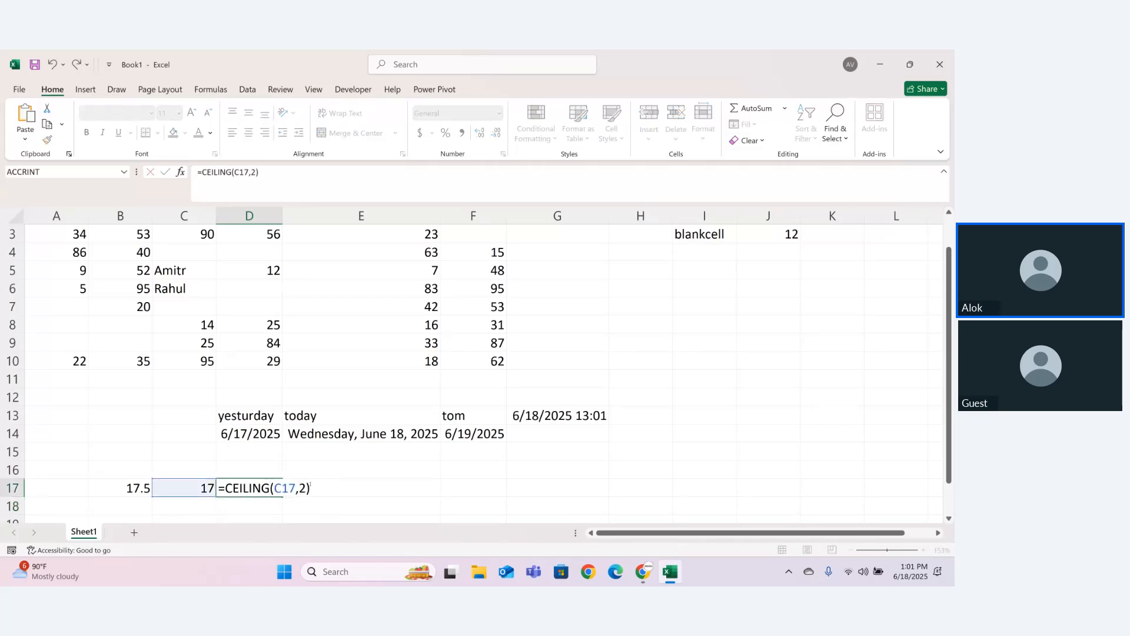
{"action": "key", "text": "Return"}
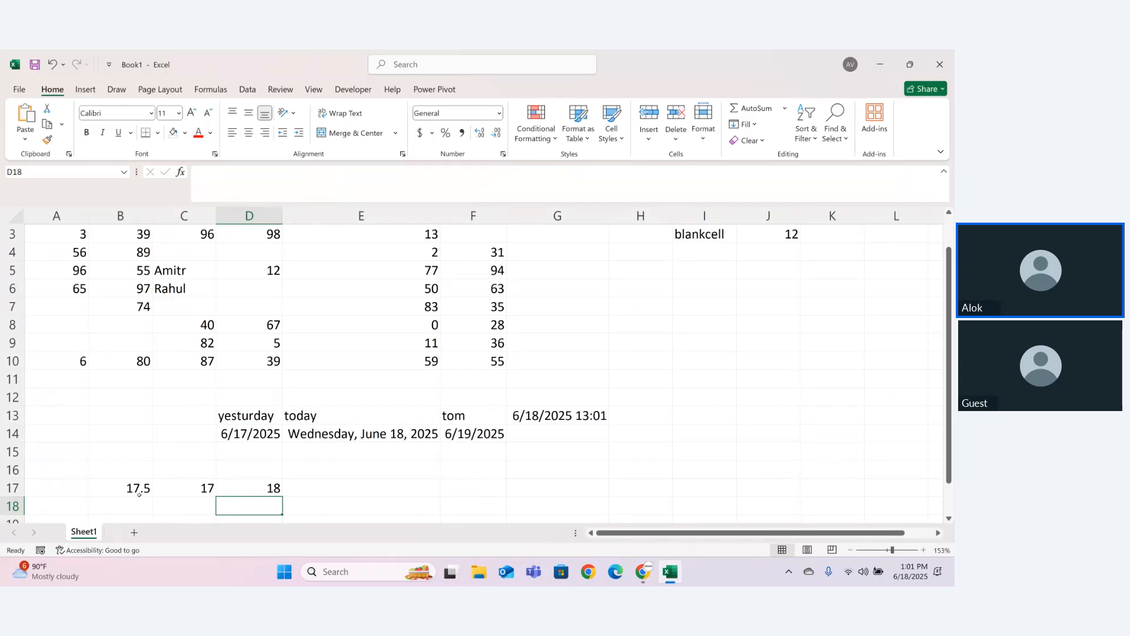
{"action": "left_click", "coordinate": [315, 488]}
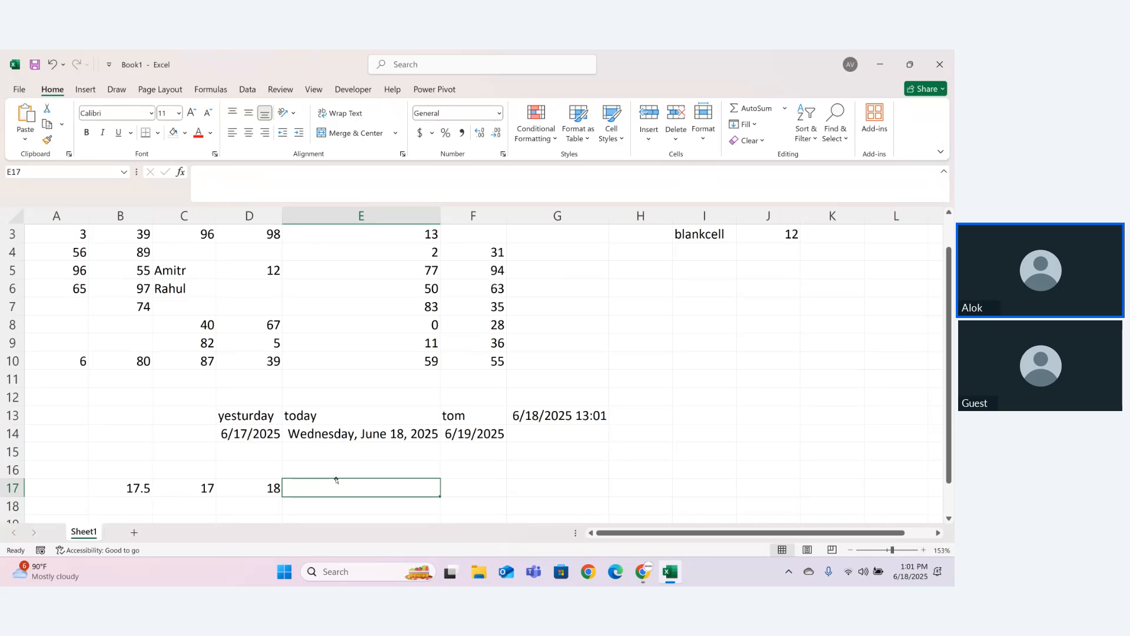
{"action": "type", "text": "=f;loo"}
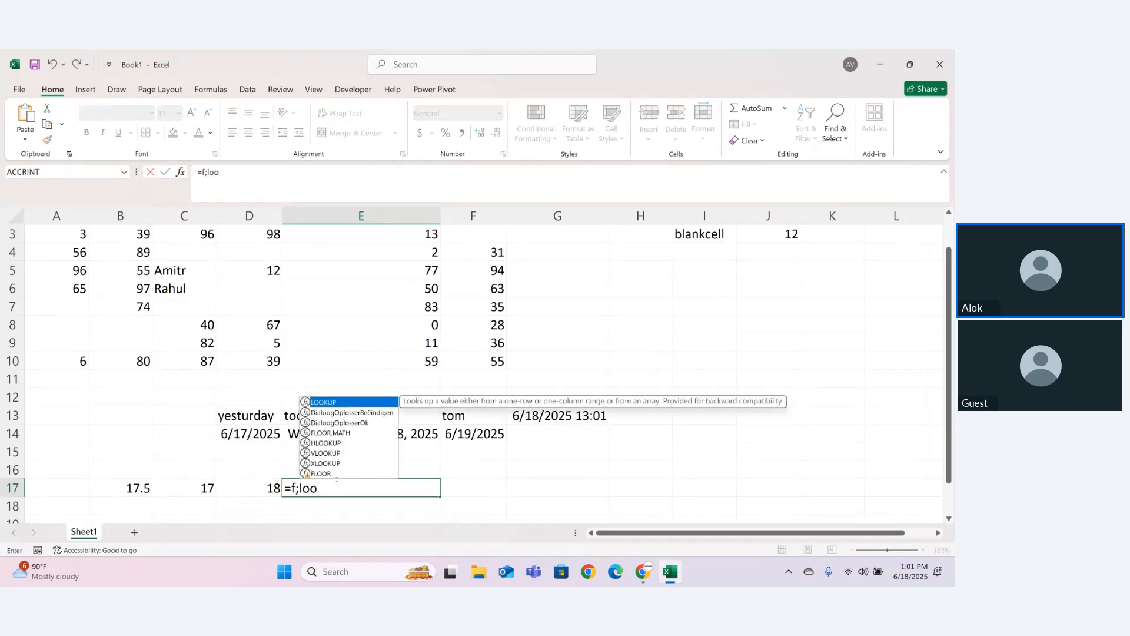
{"action": "key", "text": "BackSpace"}
{"action": "key", "text": "BackSpace"}
{"action": "key", "text": "BackSpace"}
{"action": "key", "text": "BackSpace"}
{"action": "key", "text": "BackSpace"}
{"action": "type", "text": "l"}
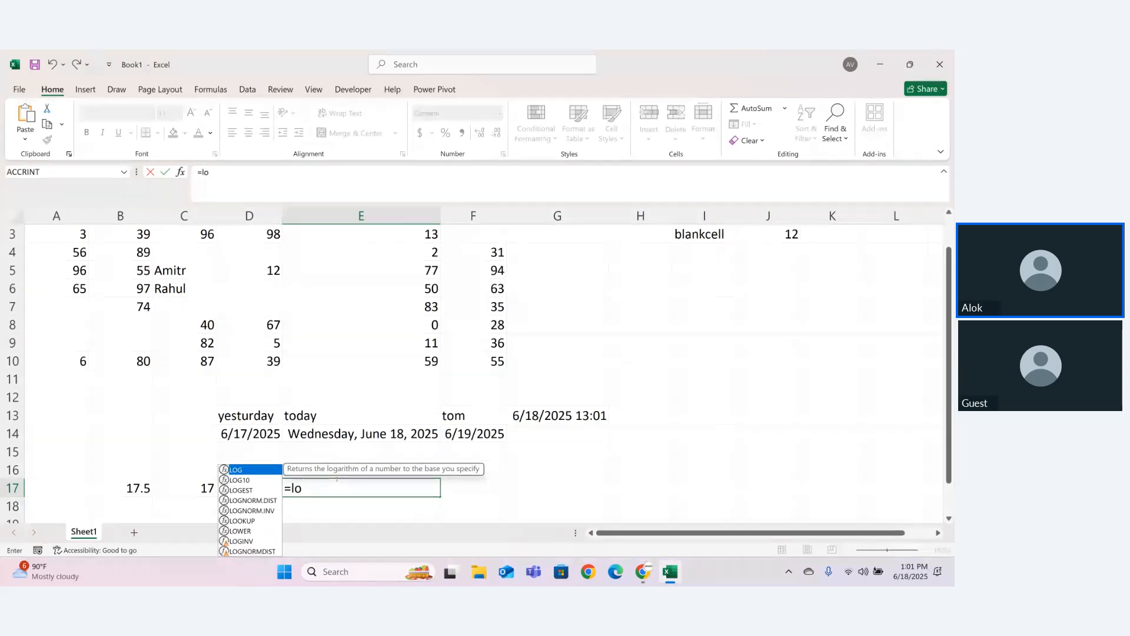
{"action": "key", "text": "BackSpace"}
- Round the number in B17 down to a multiple of 2 with the formula =FLOOR(B17,2) in cell E17
{"action": "type", "text": "floo"}
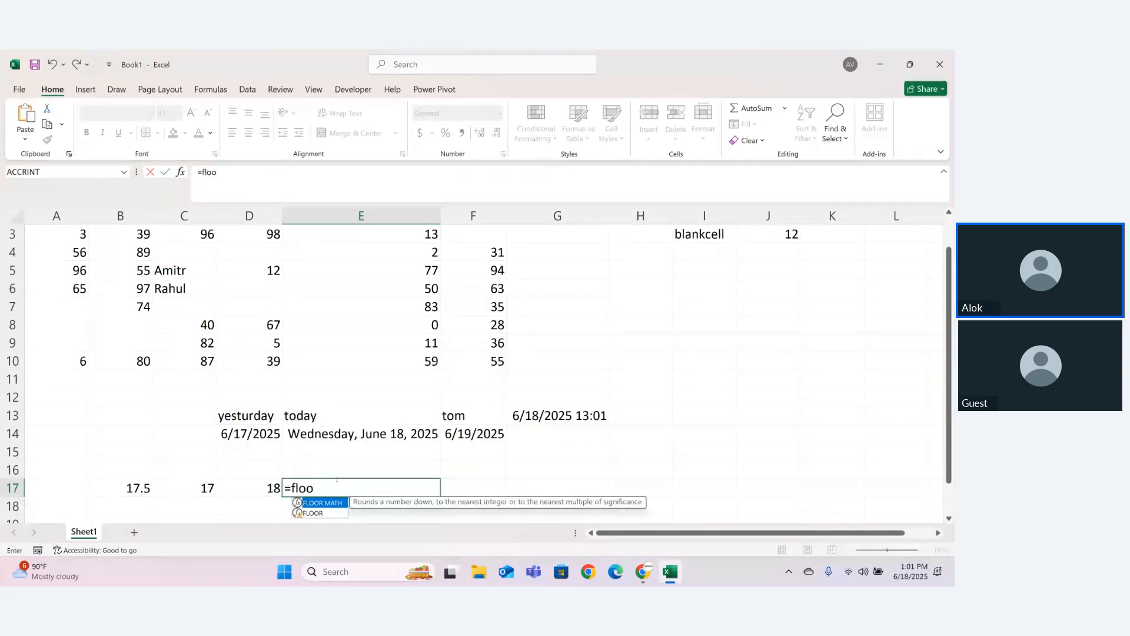
{"action": "key", "text": "Down"}
{"action": "key", "text": "Tab"}
{"action": "left_click", "coordinate": [132, 484]}
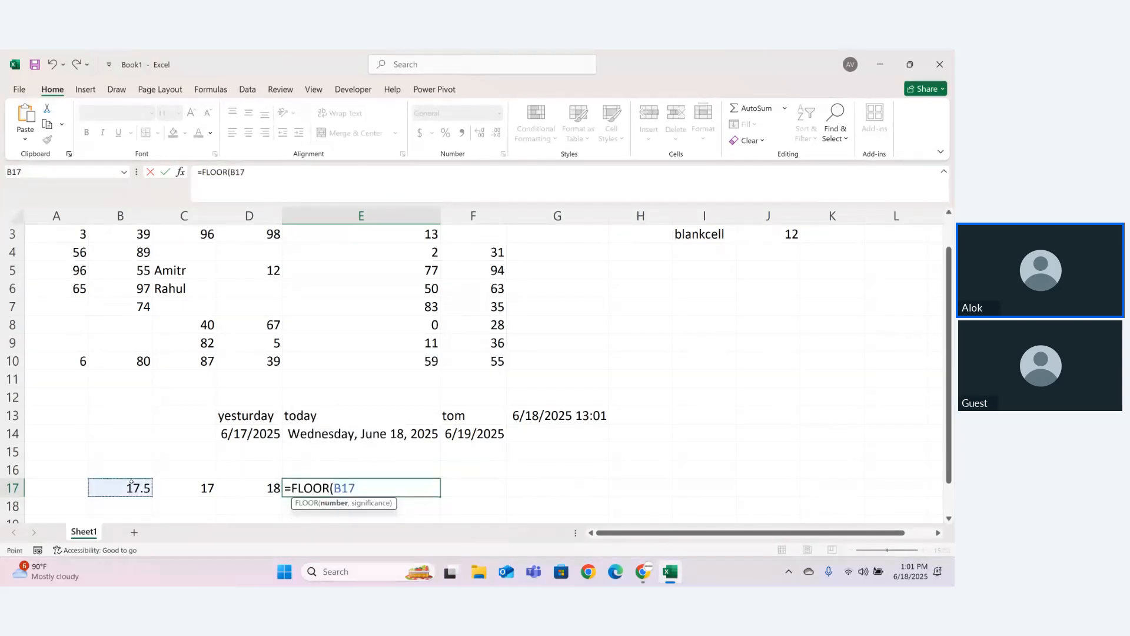
{"action": "type", "text": ",2)"}
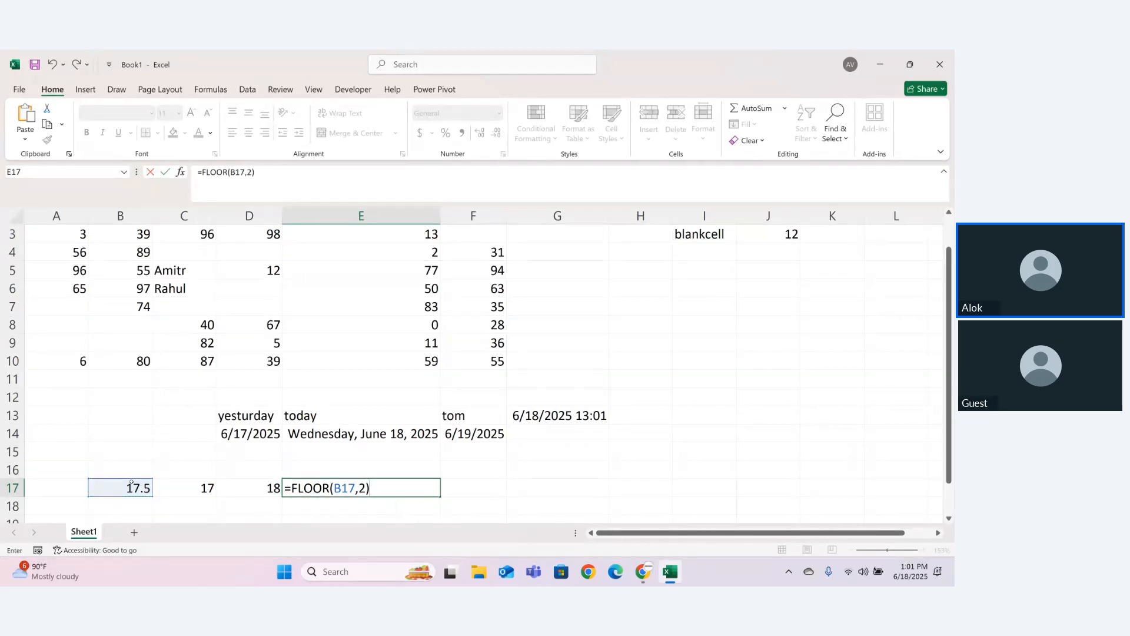
{"action": "key", "text": "Return"}
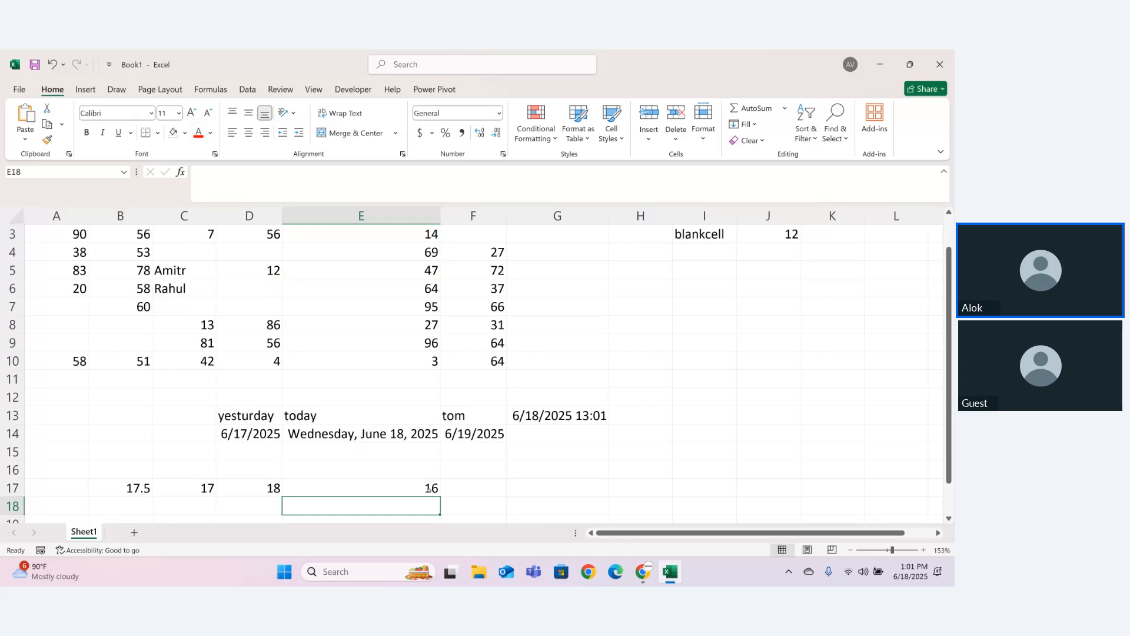
- Switch to the Excel Session 1 meeting window in Google Chrome
{"action": "mouse_move", "coordinate": [643, 572]}
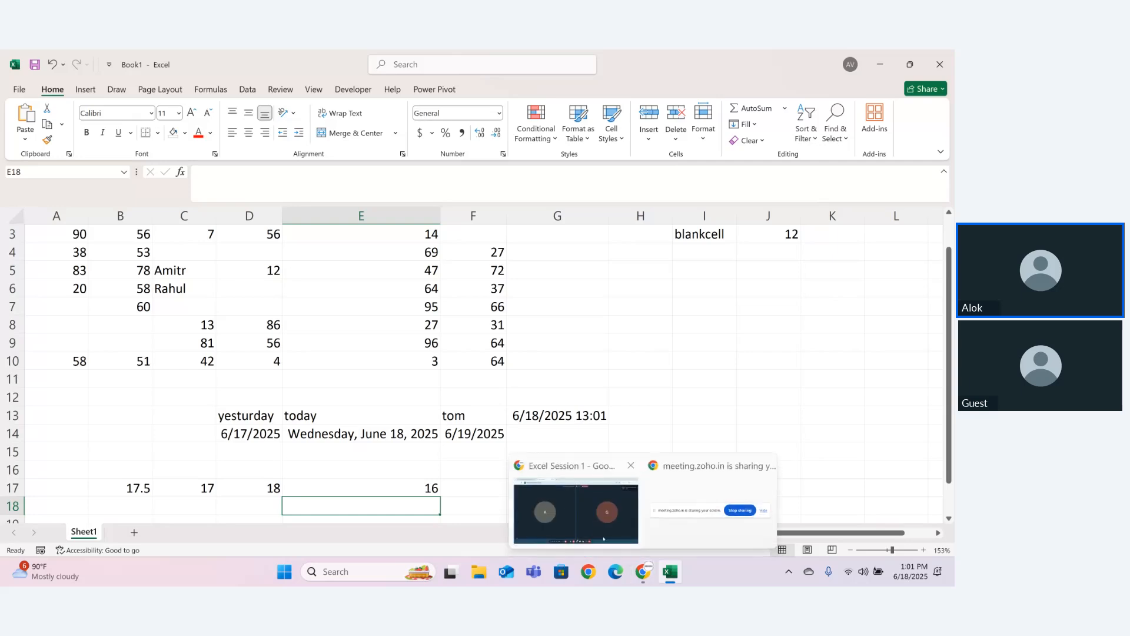
{"action": "left_click", "coordinate": [588, 526]}
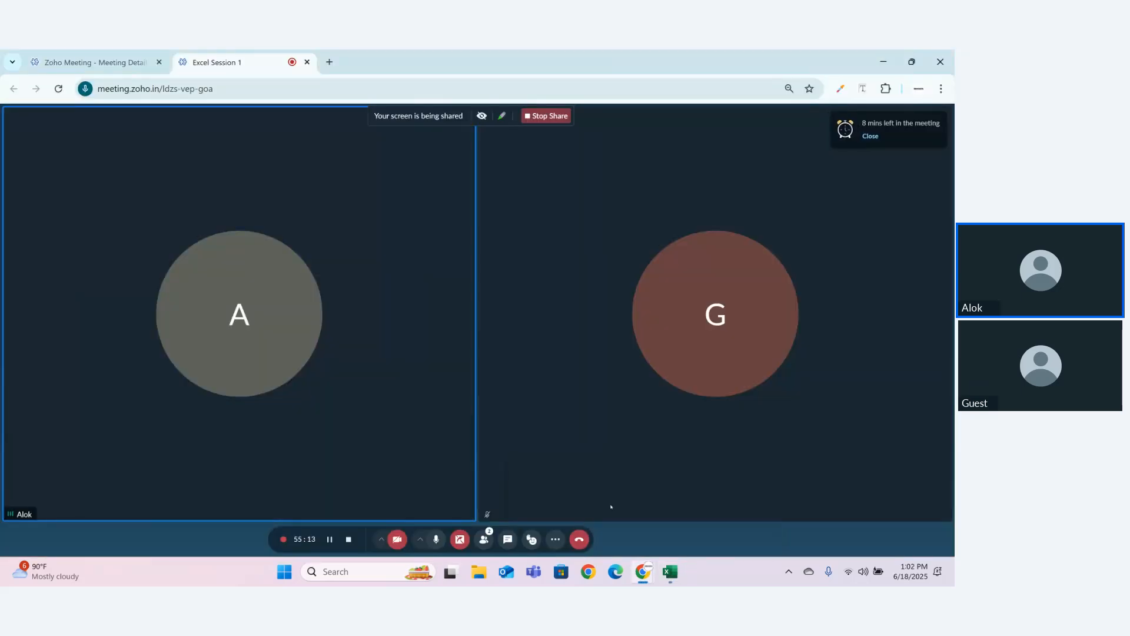